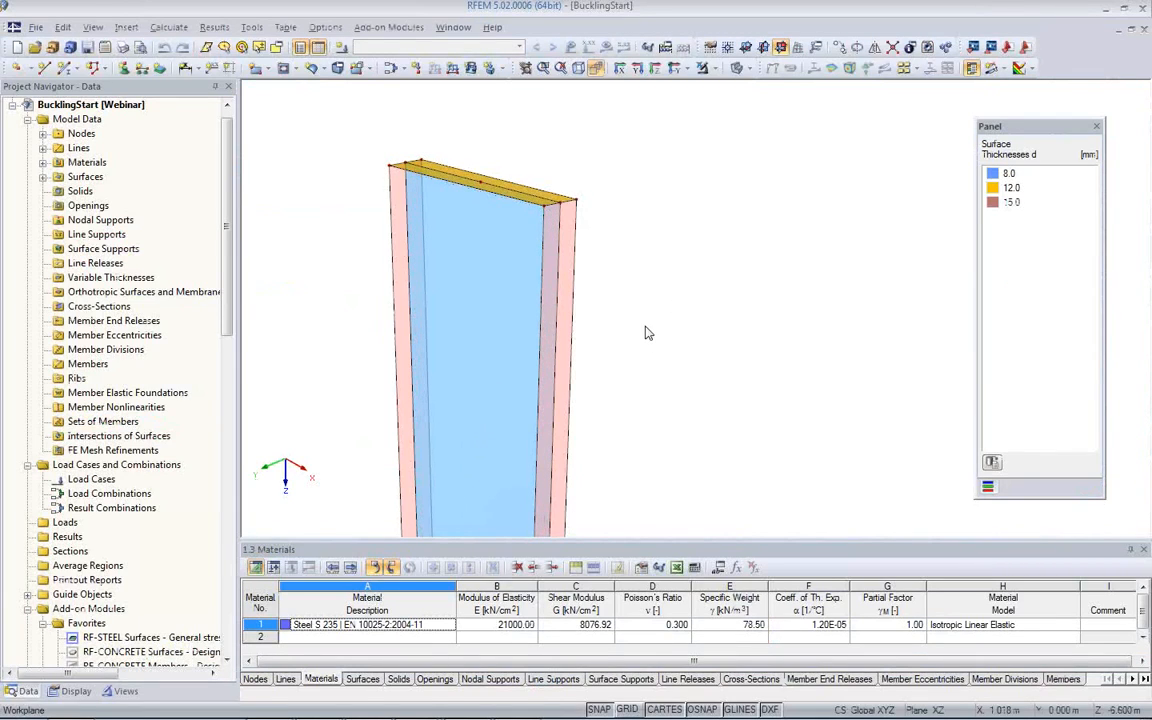
Examine the column's web, flange and top plate surfaces from several viewing distances, including the full column height
{"action": "middle_click_drag", "start_coordinate": [663, 324], "coordinate": [490, 290]}
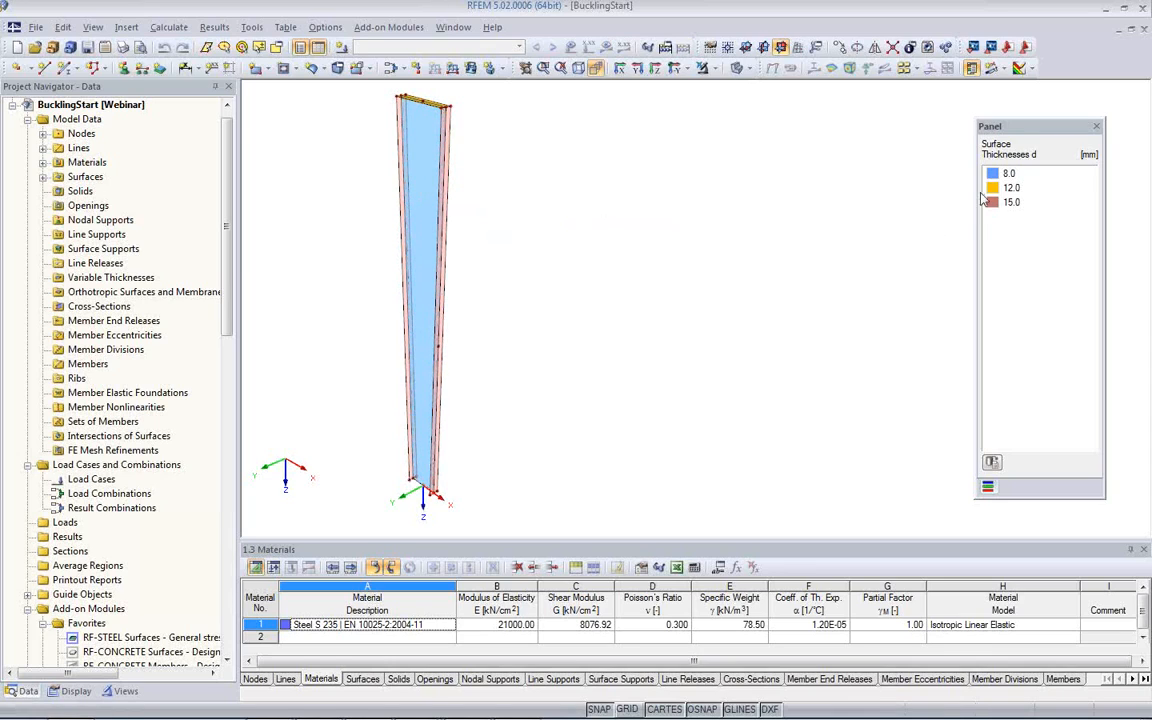
{"action": "left_click", "coordinate": [420, 290]}
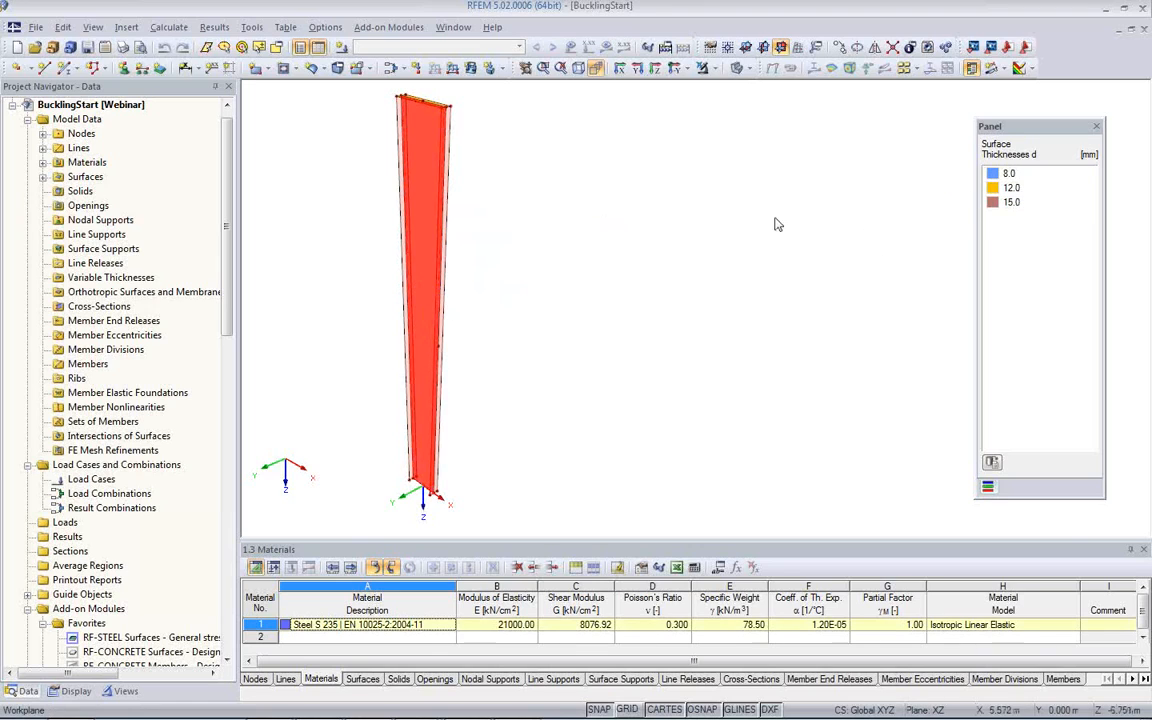
{"action": "left_click", "coordinate": [670, 200]}
{"action": "scroll", "coordinate": [455, 218], "scroll_direction": "up", "scroll_amount": 2}
{"action": "scroll", "coordinate": [455, 218], "scroll_direction": "up", "scroll_amount": 1}
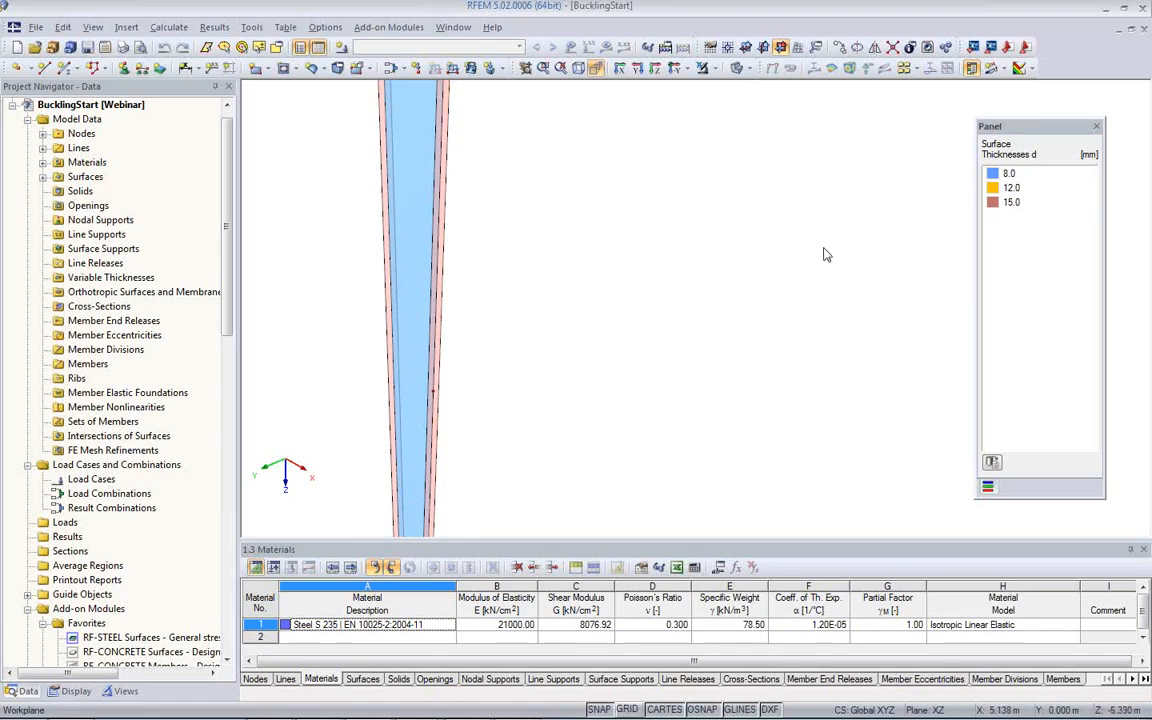
{"action": "scroll", "coordinate": [530, 260], "scroll_direction": "down", "scroll_amount": 3}
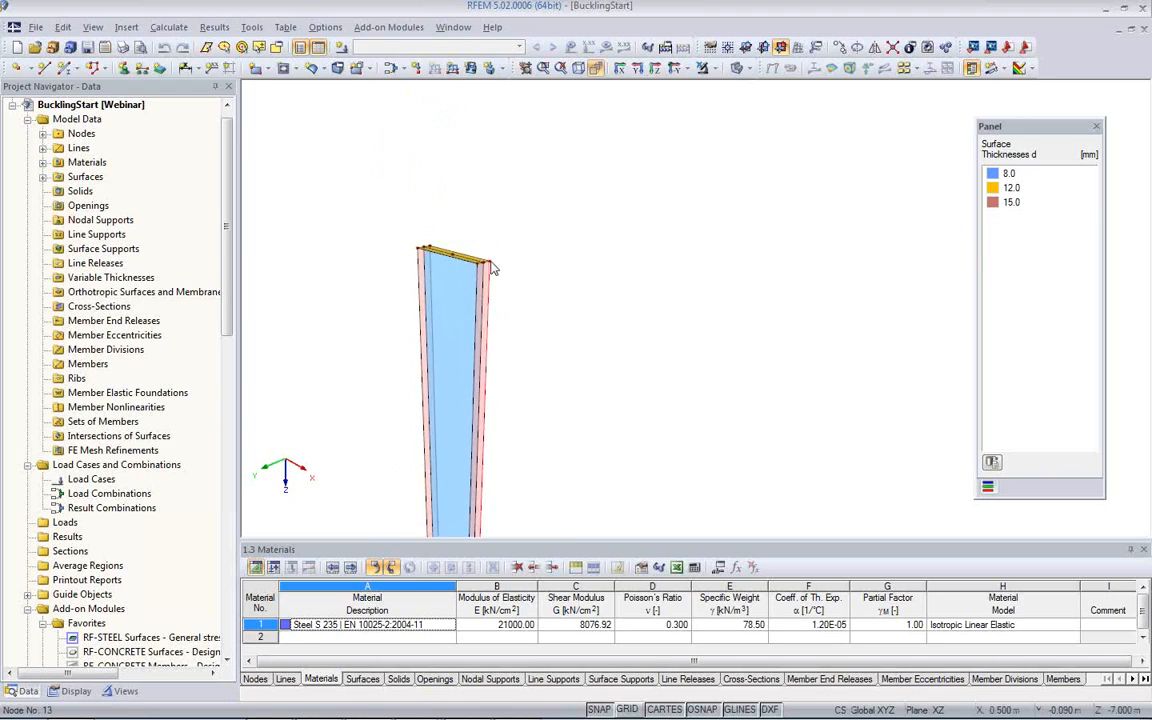
{"action": "scroll", "coordinate": [408, 228], "scroll_direction": "up", "scroll_amount": 5}
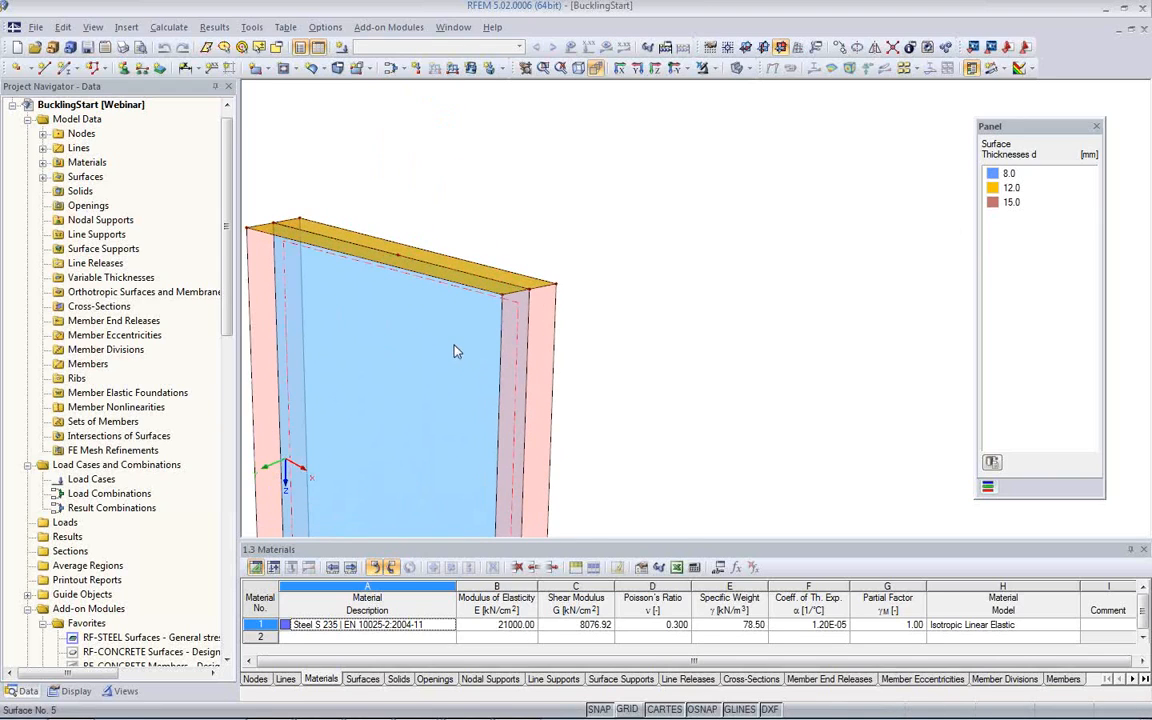
{"action": "scroll", "coordinate": [455, 348], "scroll_direction": "down", "scroll_amount": 1}
{"action": "scroll", "coordinate": [457, 240], "scroll_direction": "up", "scroll_amount": 2}
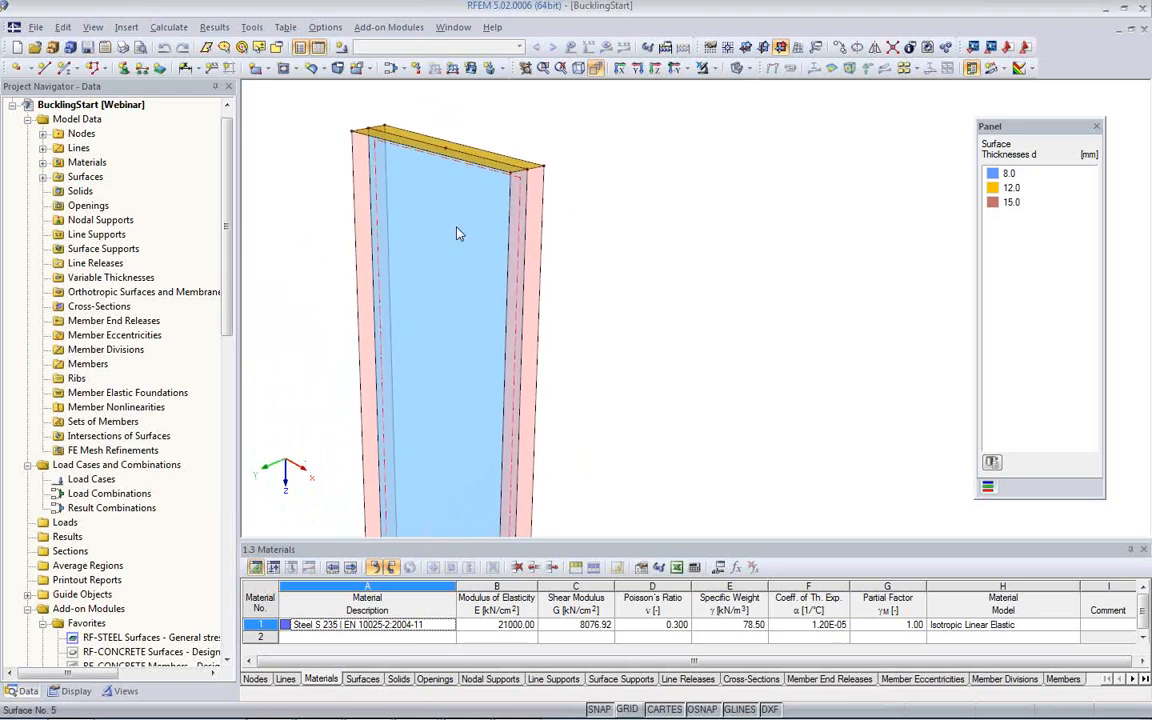
{"action": "scroll", "coordinate": [458, 234], "scroll_direction": "down", "scroll_amount": 3}
{"action": "scroll", "coordinate": [455, 255], "scroll_direction": "up", "scroll_amount": 3}
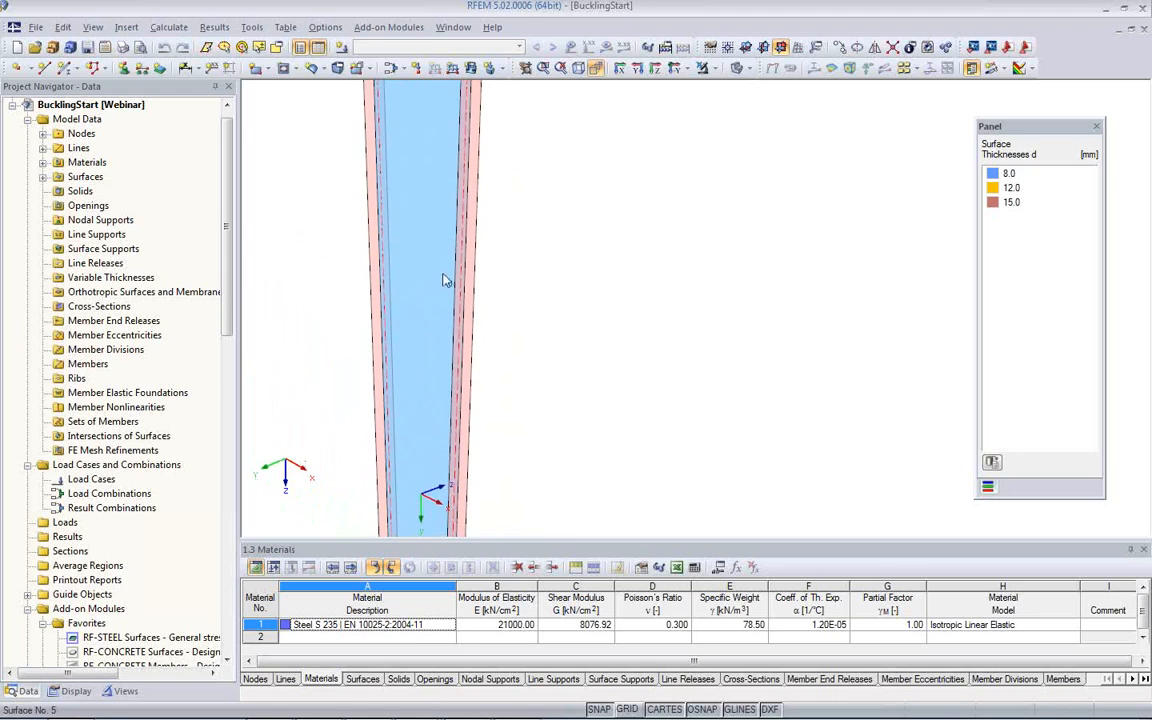
{"action": "scroll", "coordinate": [447, 242], "scroll_direction": "down", "scroll_amount": 4}
{"action": "scroll", "coordinate": [545, 320], "scroll_direction": "up", "scroll_amount": 2}
{"action": "scroll", "coordinate": [527, 262], "scroll_direction": "down", "scroll_amount": 4}
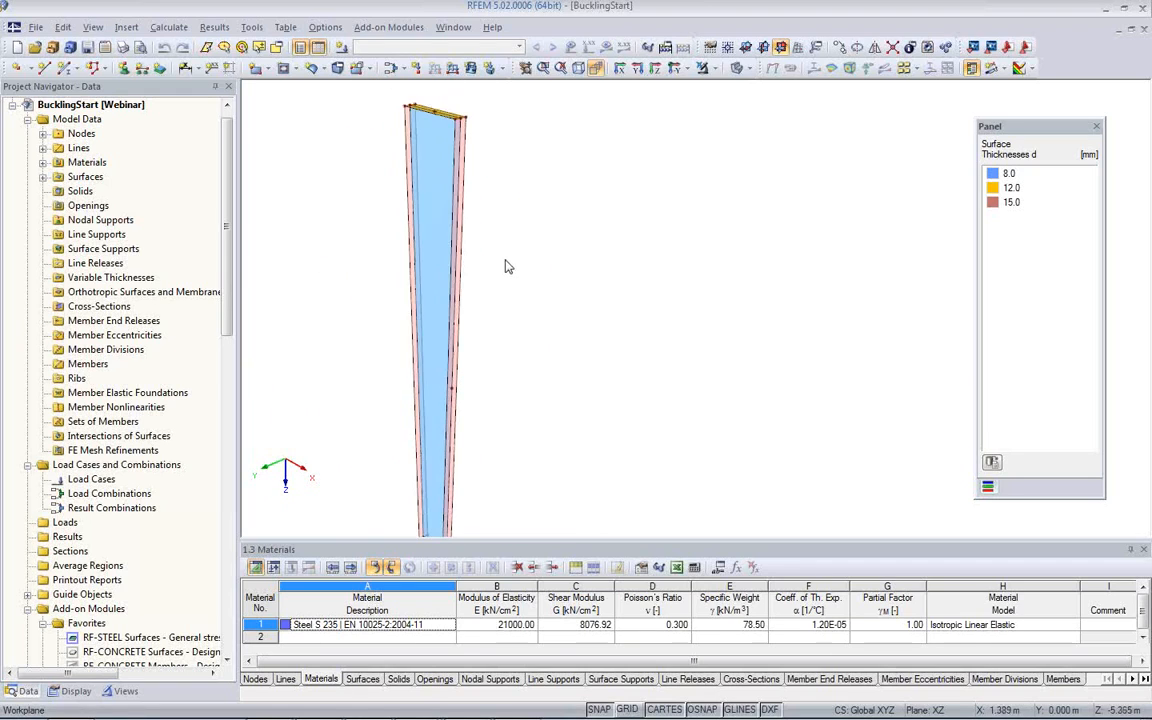
{"action": "scroll", "coordinate": [457, 262], "scroll_direction": "up", "scroll_amount": 3}
{"action": "middle_click_drag", "start_coordinate": [455, 262], "coordinate": [465, 200]}
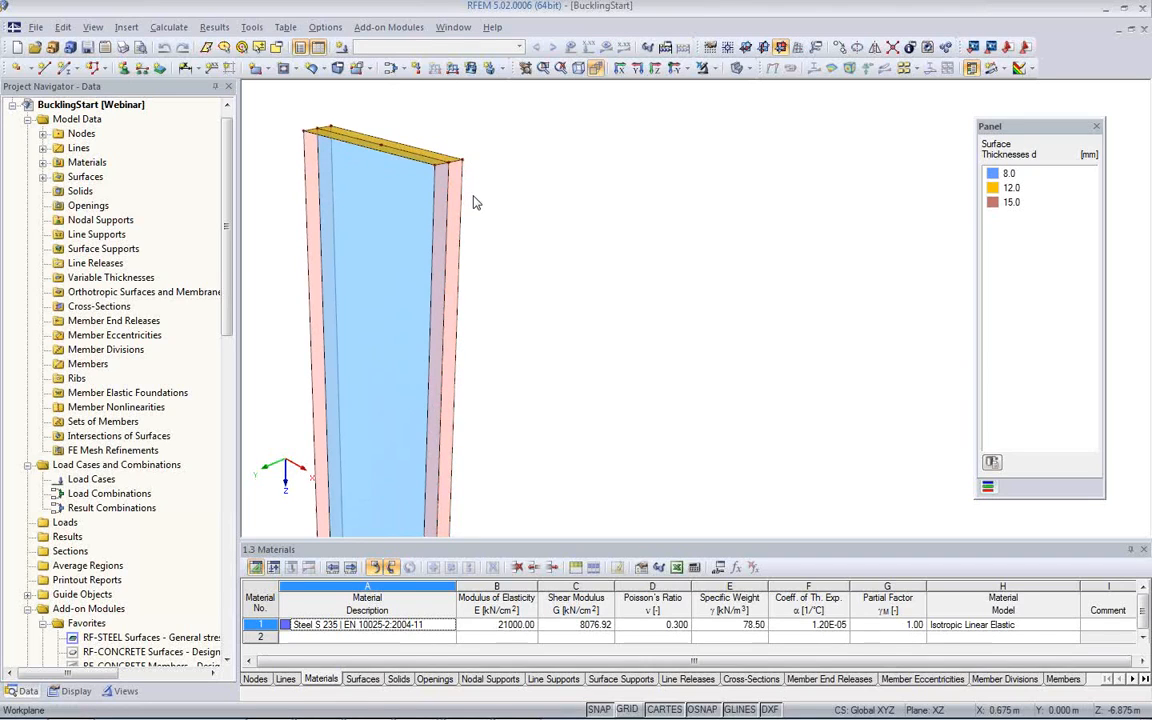
Extrude the two short lines at the end of the column's top plate 1.5 m in global +X as 12 mm thick surfaces
{"action": "middle_click_drag", "start_coordinate": [476, 203], "coordinate": [520, 268], "text": "ctrl"}
{"action": "scroll", "coordinate": [520, 268], "scroll_direction": "up", "scroll_amount": 2}
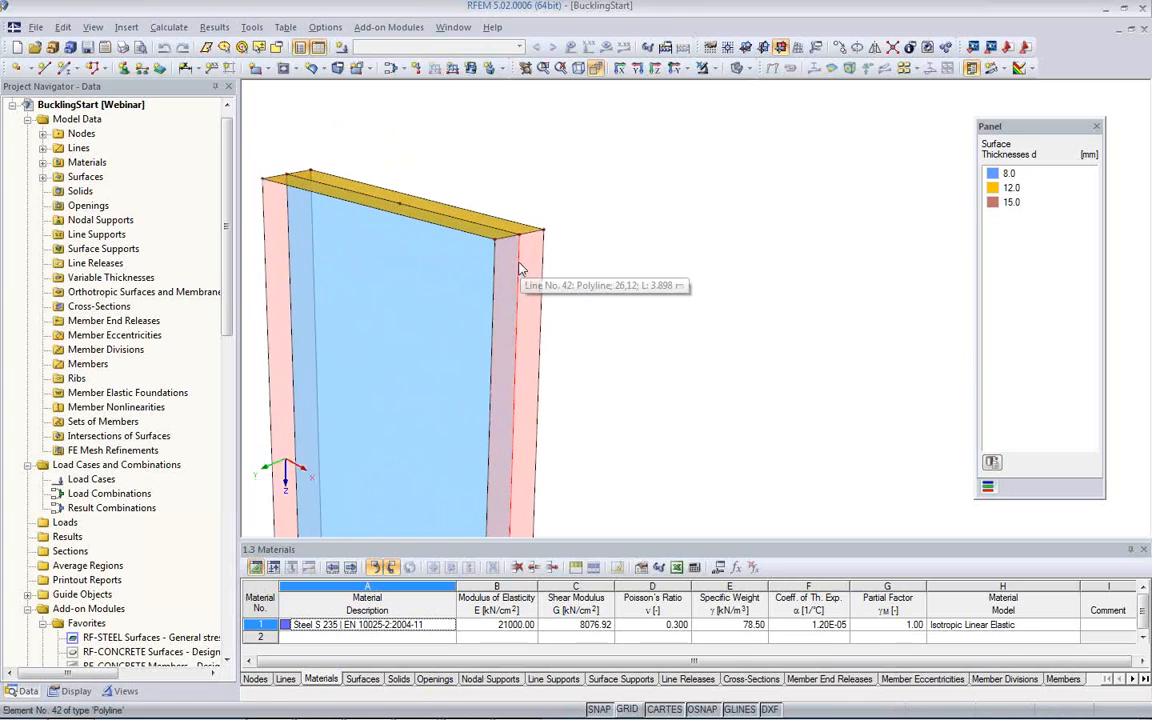
{"action": "middle_click_drag", "start_coordinate": [586, 355], "coordinate": [545, 290], "text": "ctrl"}
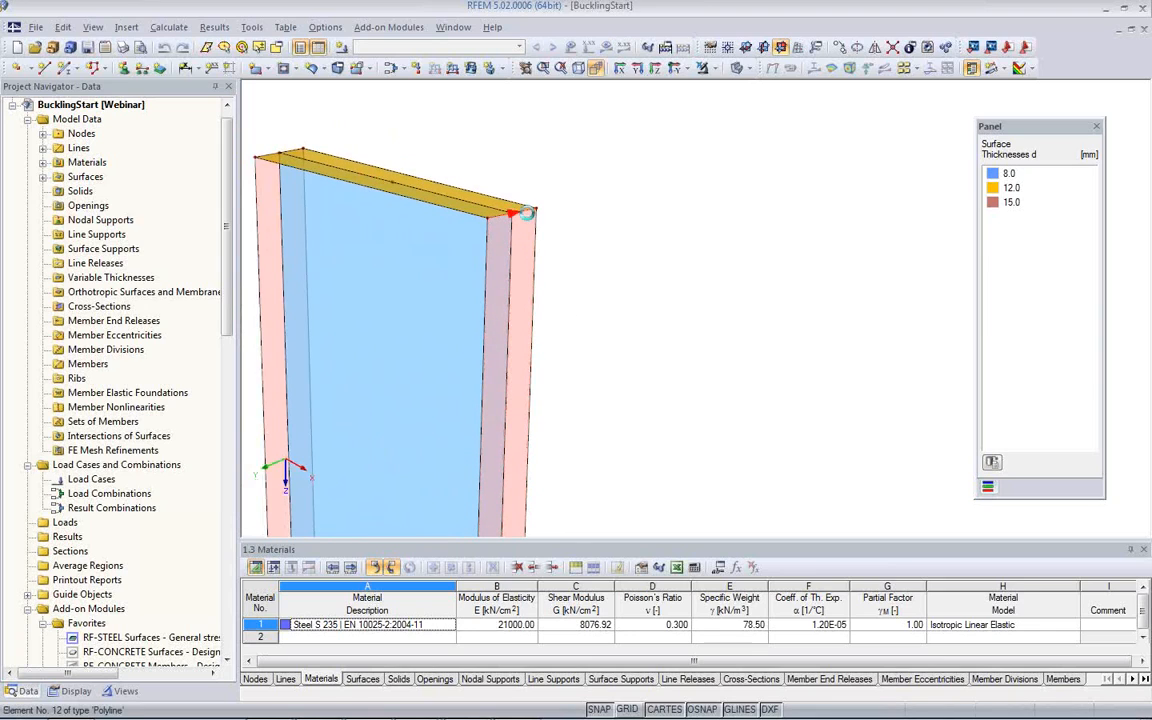
{"action": "right_click", "coordinate": [530, 220]}
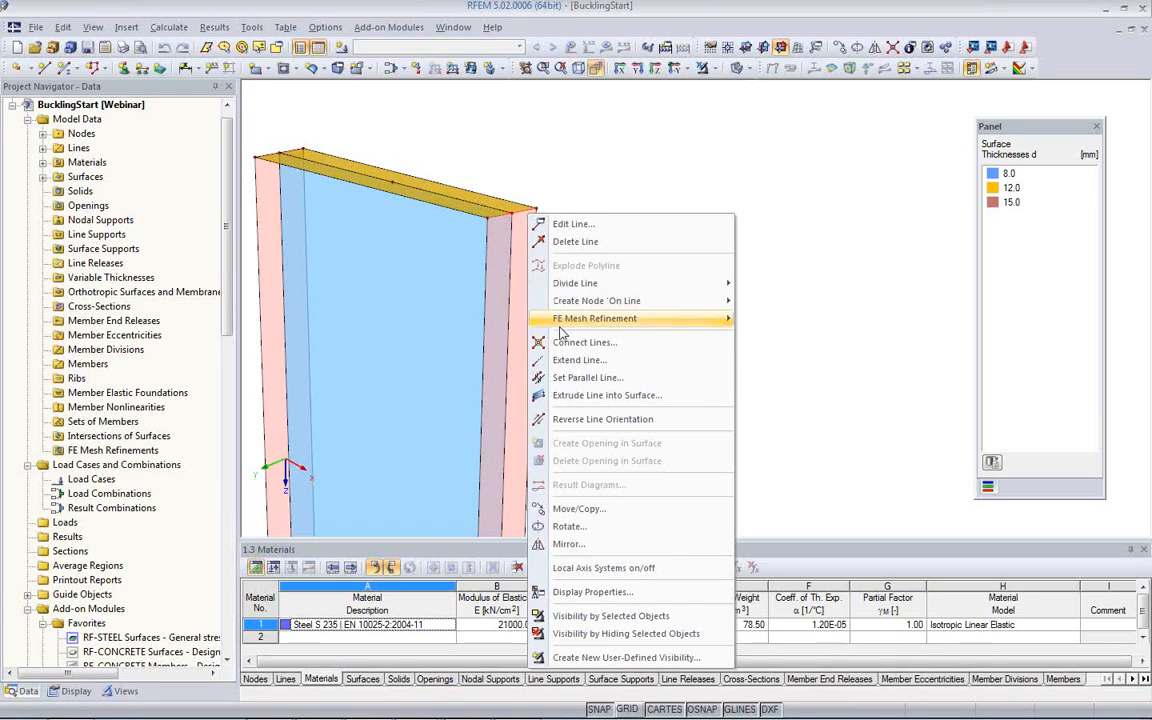
{"action": "mouse_move", "coordinate": [562, 320]}
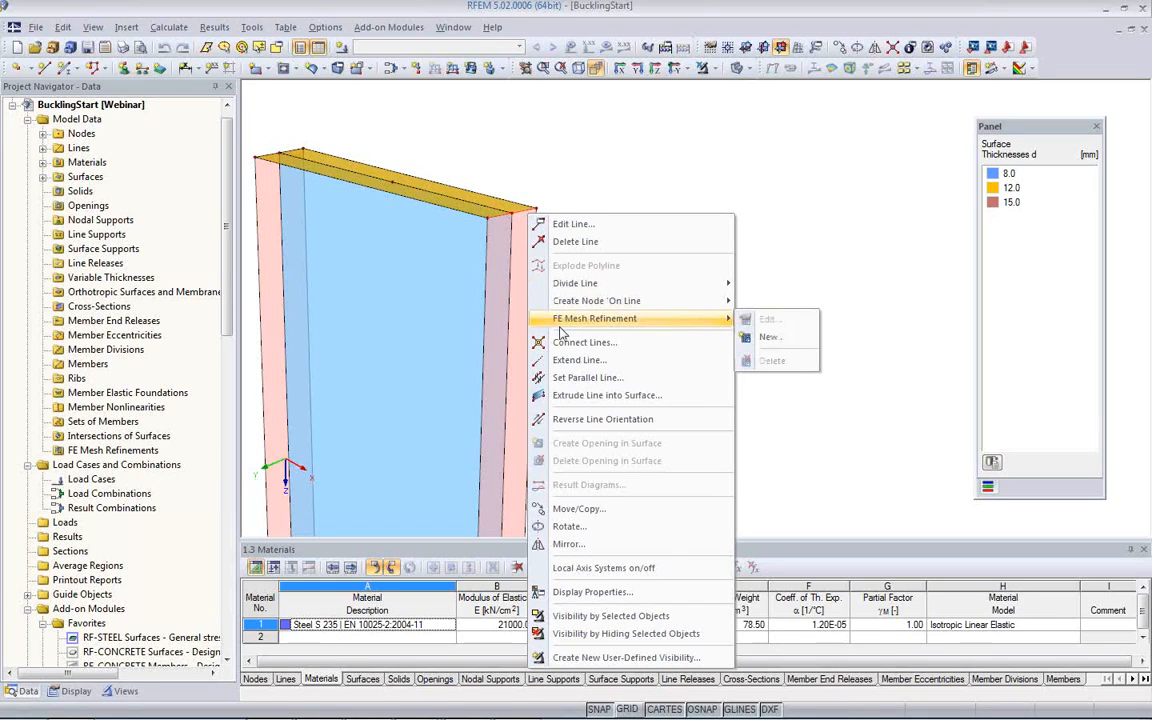
{"action": "left_click", "coordinate": [577, 398]}
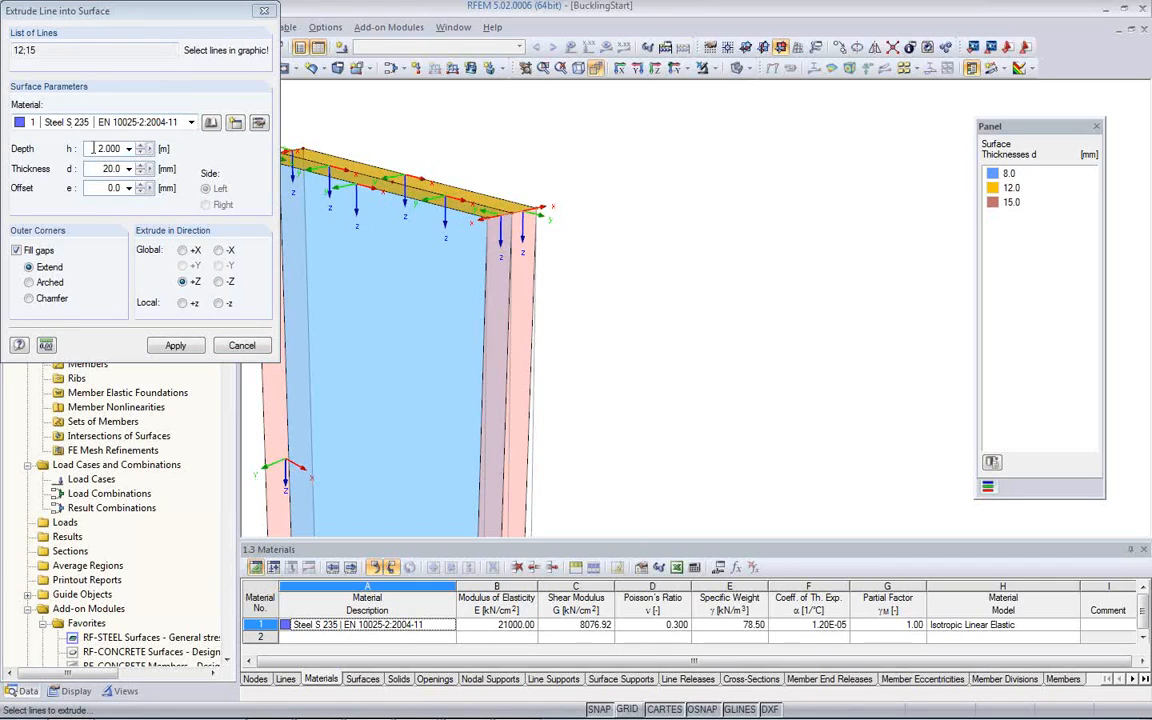
{"action": "left_click_drag", "start_coordinate": [93, 148], "coordinate": [148, 148]}
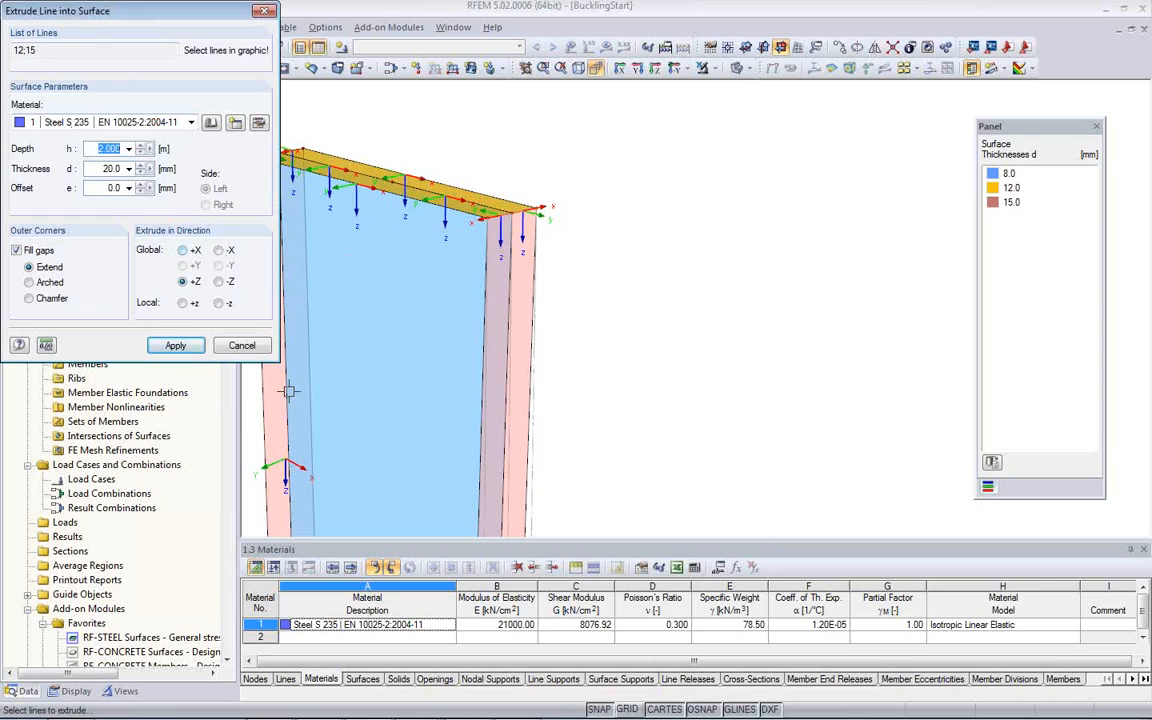
{"action": "left_click", "coordinate": [182, 252]}
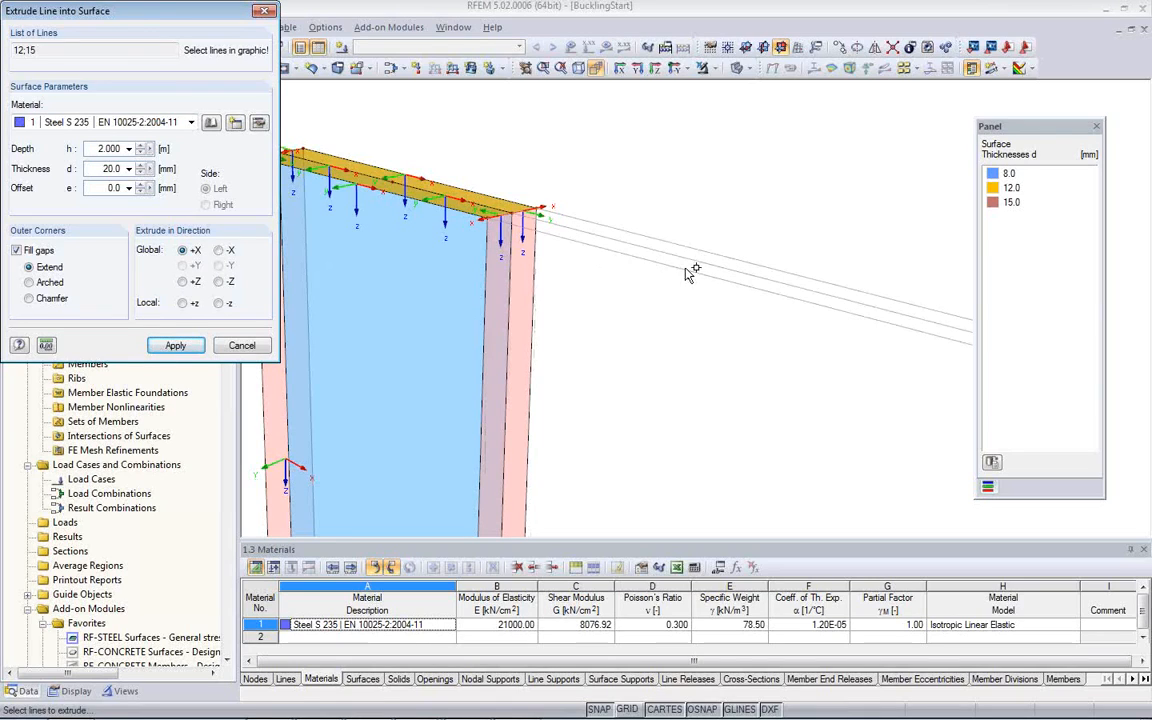
{"action": "left_click_drag", "start_coordinate": [90, 148], "coordinate": [133, 152]}
{"action": "type", "text": "1"}
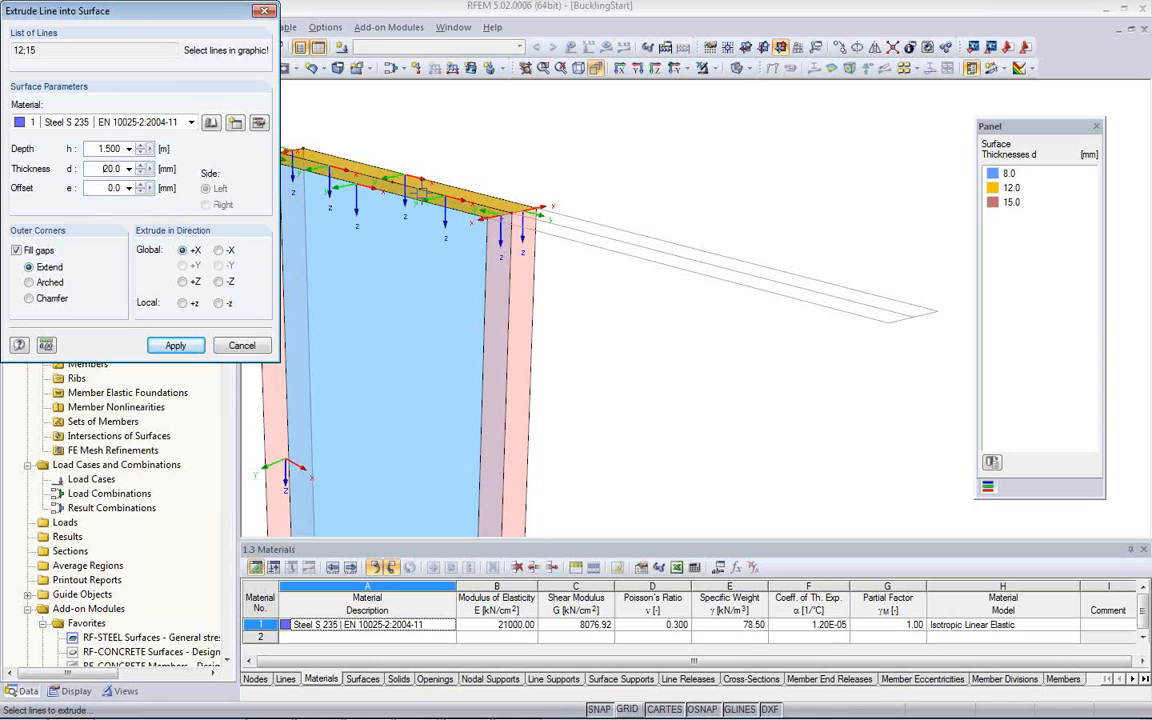
{"action": "double_click", "coordinate": [107, 170]}
{"action": "type", "text": "12"}
{"action": "left_click", "coordinate": [174, 346]}
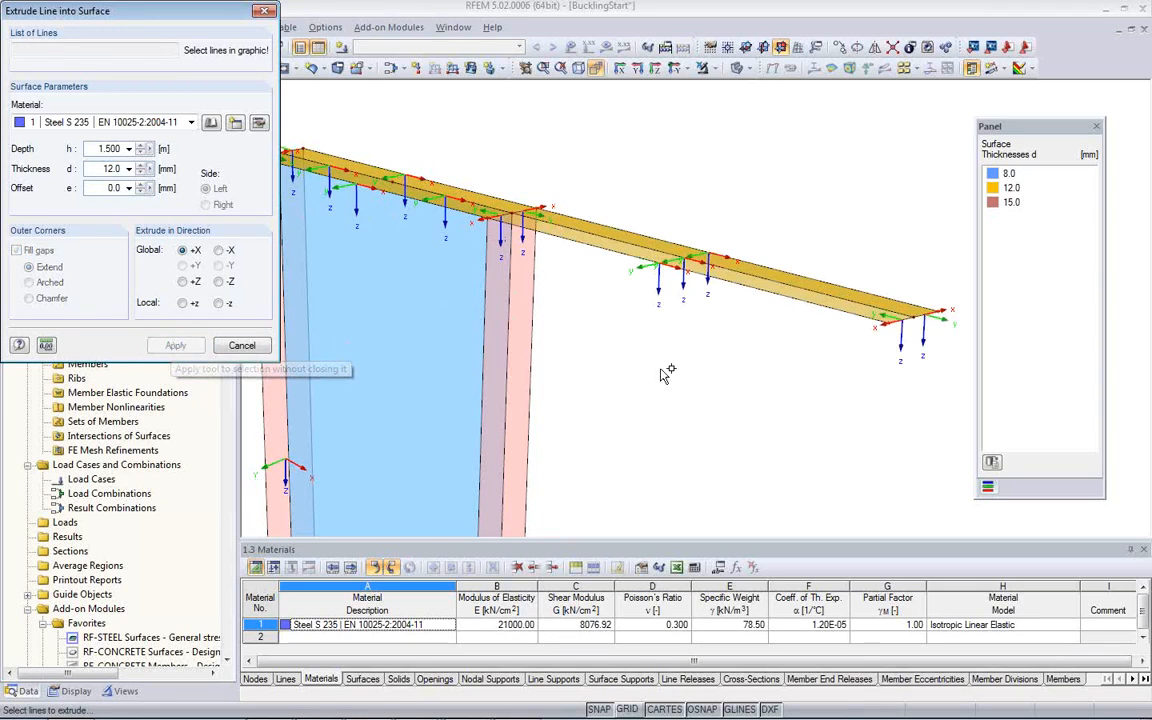
Extrude the two free end lines of the upper horizontal plate 0.6 m in global +Z as 25 mm thick surfaces
{"action": "middle_click_drag", "start_coordinate": [877, 411], "coordinate": [791, 357]}
{"action": "scroll", "coordinate": [824, 294], "scroll_direction": "up", "scroll_amount": 3}
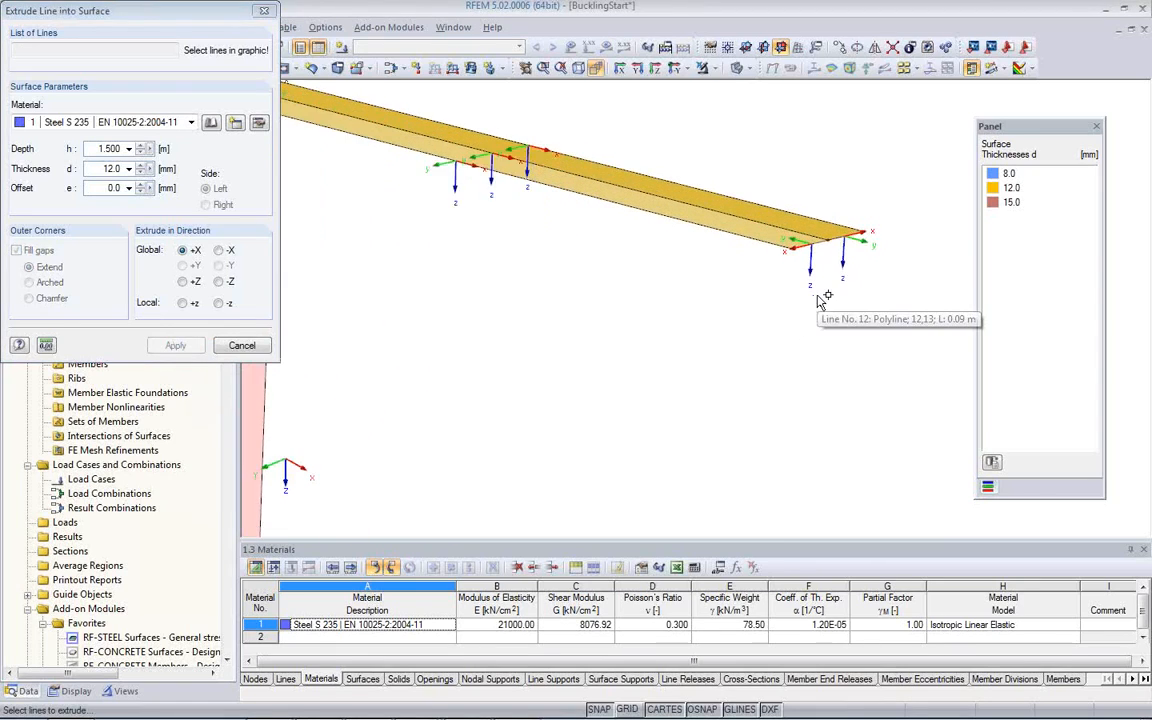
{"action": "left_click", "coordinate": [806, 234]}
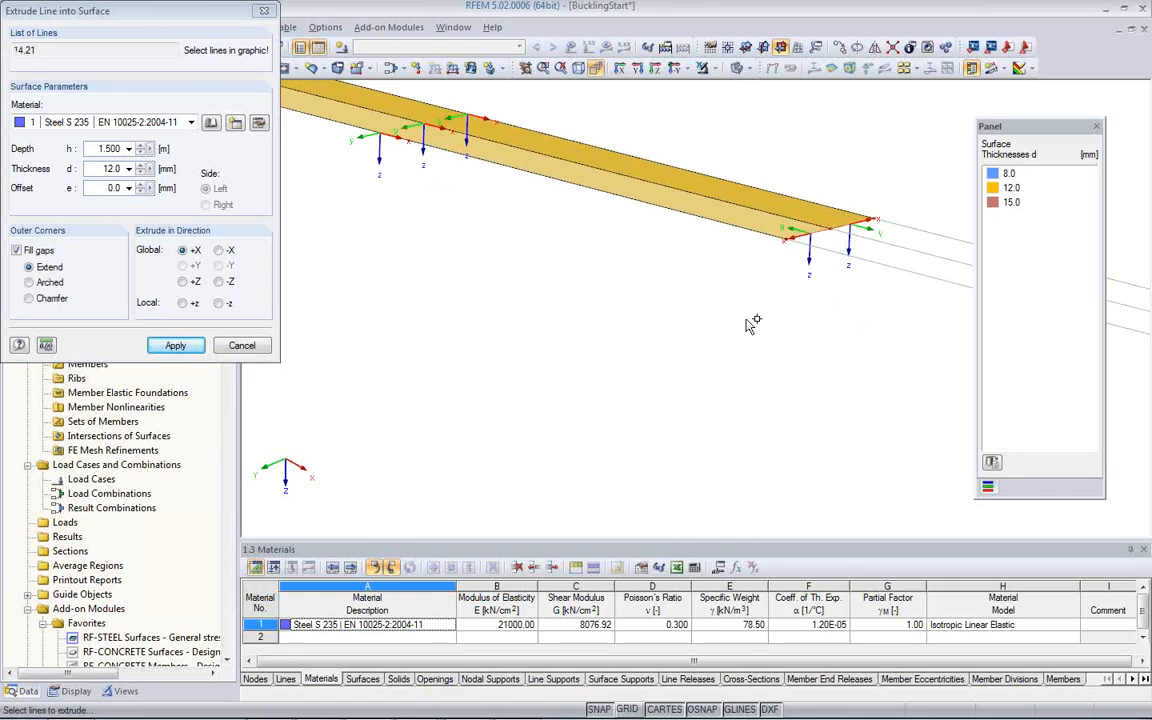
{"action": "left_click", "coordinate": [183, 284]}
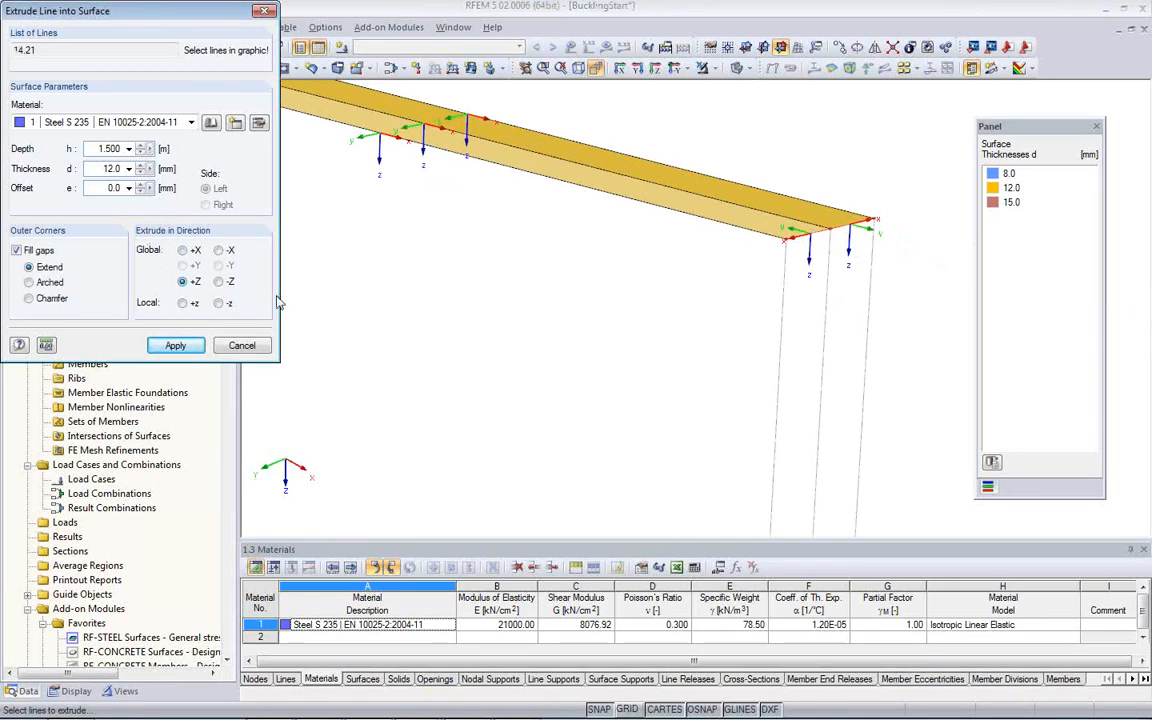
{"action": "left_click_drag", "start_coordinate": [91, 148], "coordinate": [129, 152]}
{"action": "type", "text": "0.6"}
{"action": "double_click", "coordinate": [115, 169]}
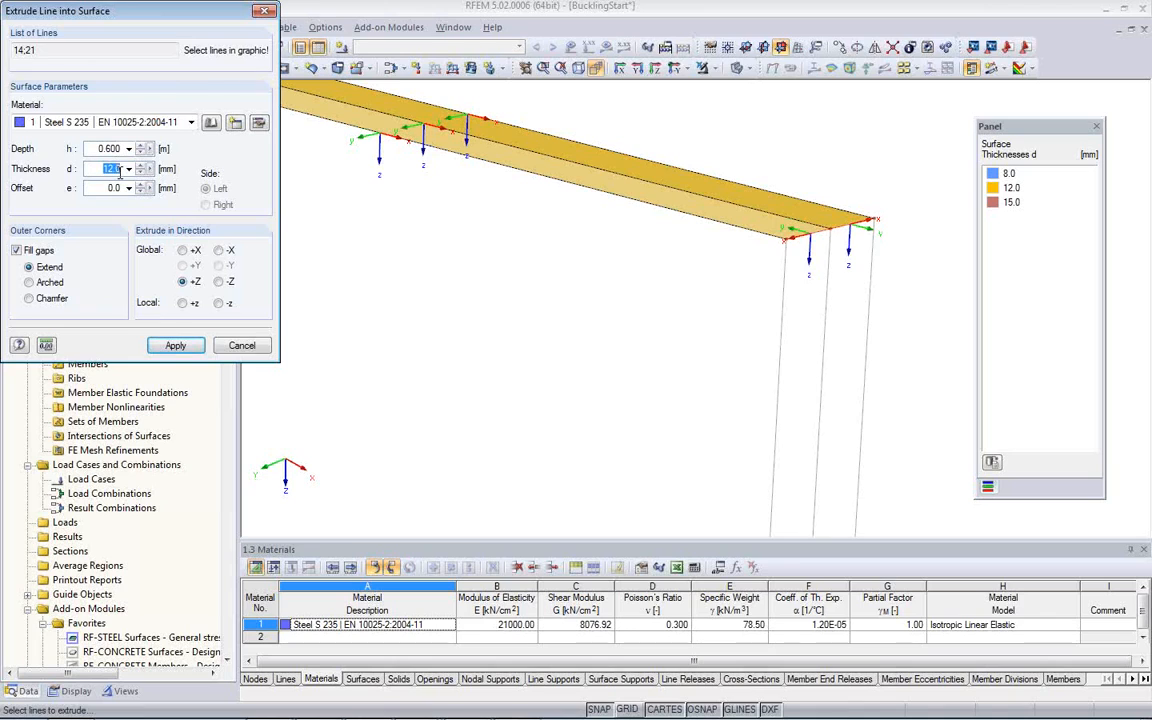
{"action": "left_click", "coordinate": [175, 346]}
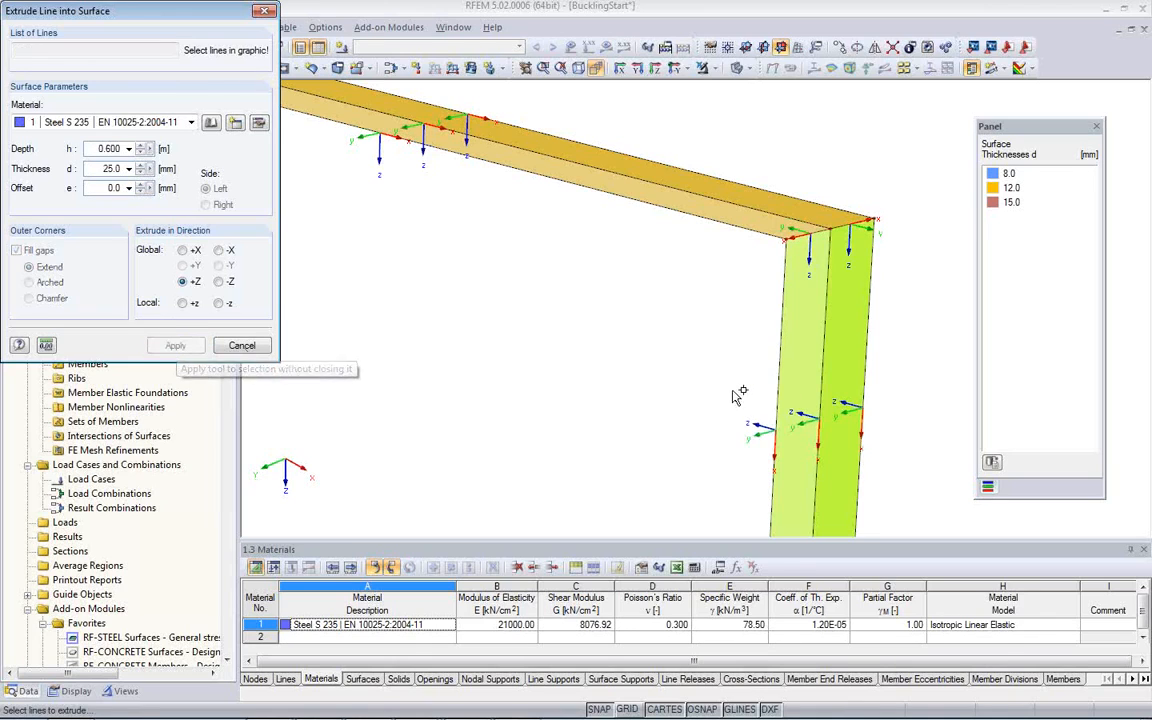
Extrude the two lower lines of the vertical end plate 1 m in global -X as 12 mm thick surfaces and finish extruding
{"action": "middle_click_drag", "start_coordinate": [497, 357], "coordinate": [686, 243]}
{"action": "scroll", "coordinate": [686, 246], "scroll_direction": "down", "scroll_amount": 3}
{"action": "middle_click_drag", "start_coordinate": [633, 283], "coordinate": [700, 319]}
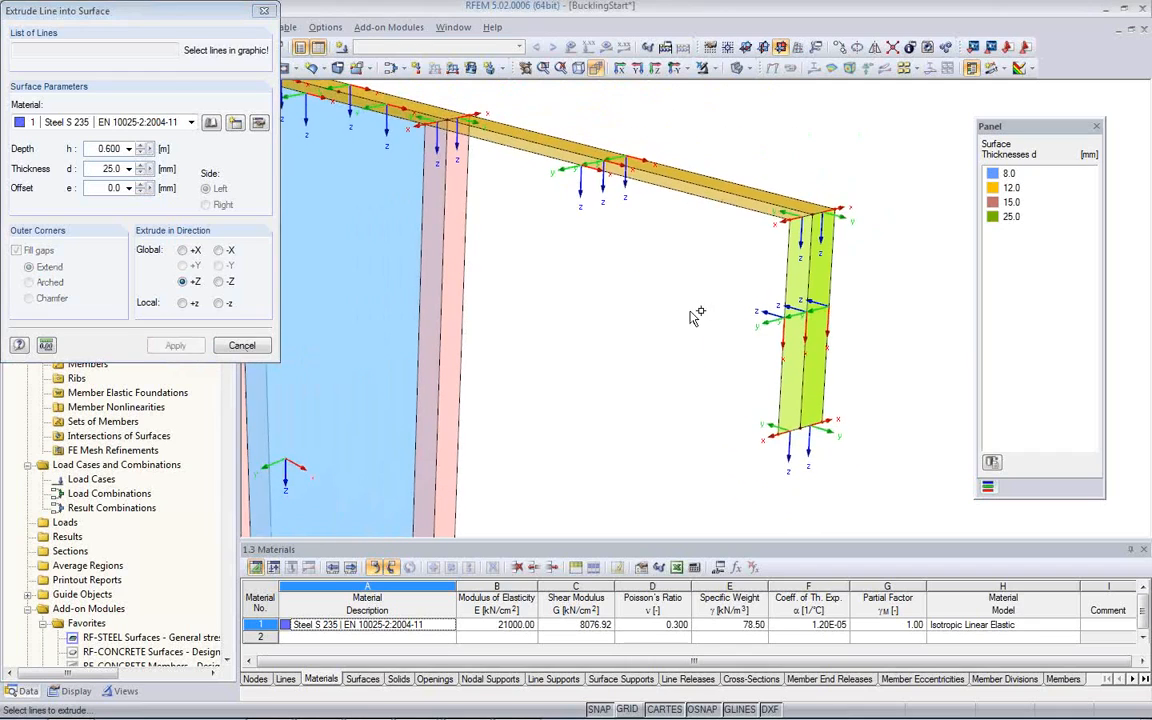
{"action": "left_click", "coordinate": [790, 432]}
{"action": "left_click", "coordinate": [817, 426]}
{"action": "left_click", "coordinate": [218, 251]}
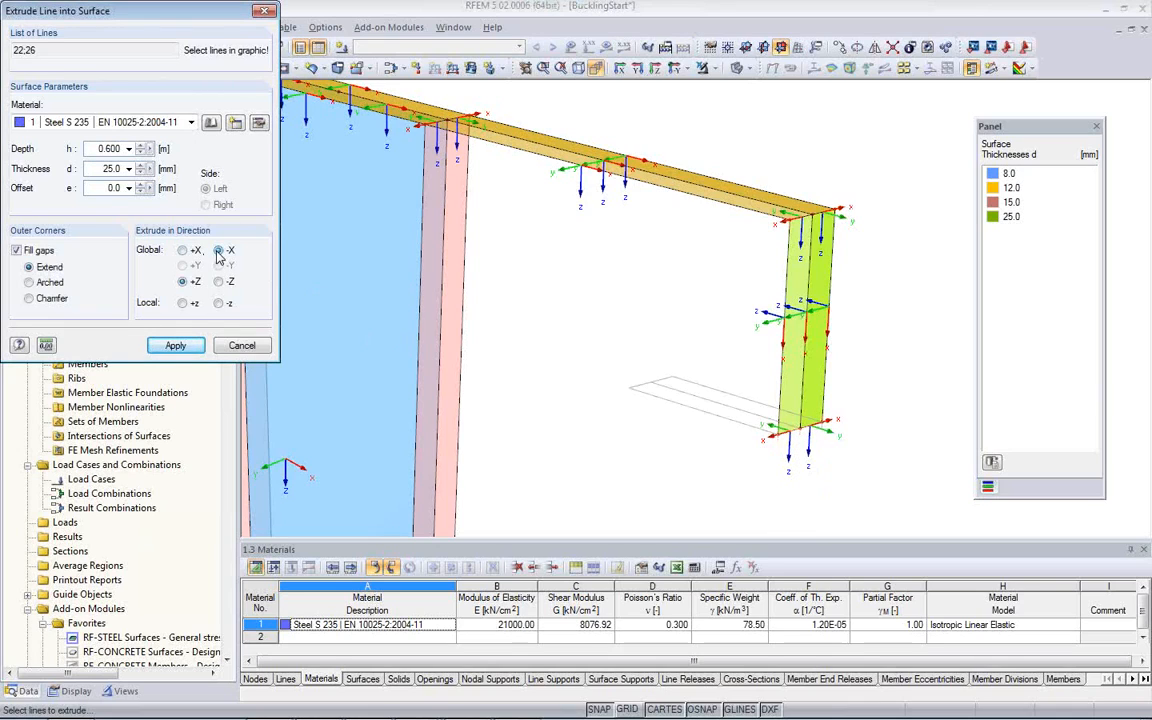
{"action": "left_click_drag", "start_coordinate": [122, 149], "coordinate": [97, 143]}
{"action": "type", "text": "12"}
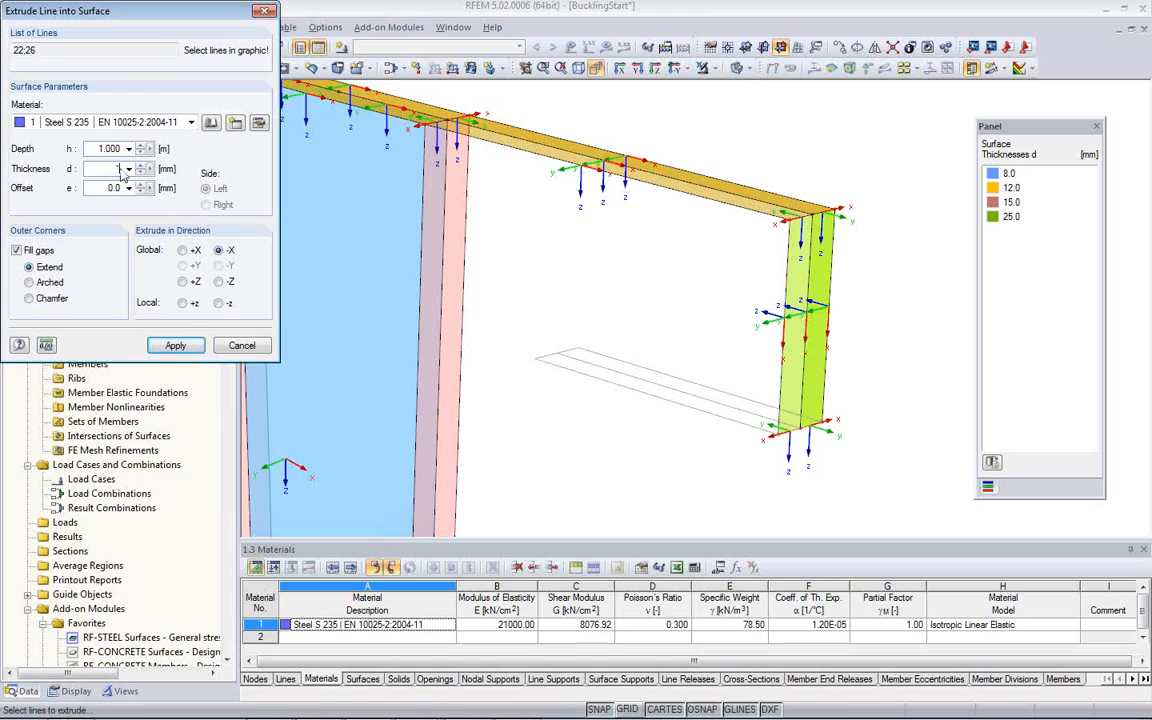
{"action": "left_click", "coordinate": [175, 346]}
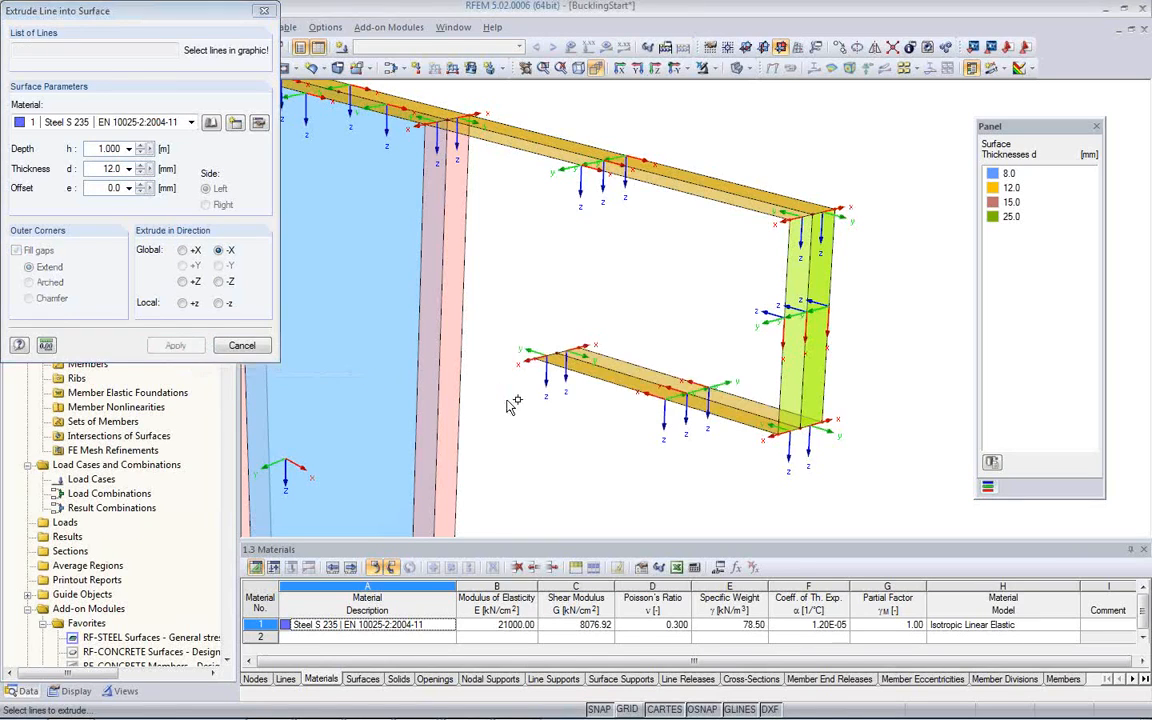
{"action": "left_click", "coordinate": [241, 345]}
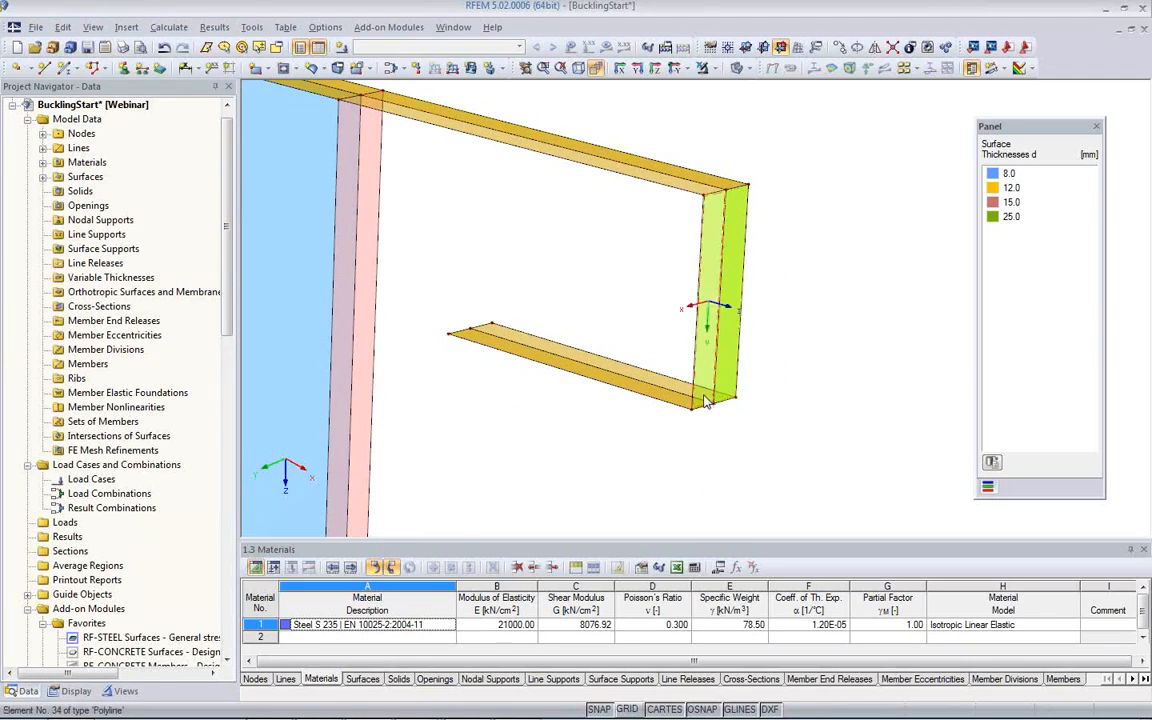
Examine the extruded plates and the gap between the lower horizontal plate and the column
{"action": "scroll", "coordinate": [592, 414], "scroll_direction": "up", "scroll_amount": 1}
{"action": "middle_click_drag", "start_coordinate": [570, 412], "coordinate": [775, 475]}
{"action": "scroll", "coordinate": [773, 473], "scroll_direction": "up", "scroll_amount": 1}
{"action": "scroll", "coordinate": [633, 398], "scroll_direction": "down", "scroll_amount": 3}
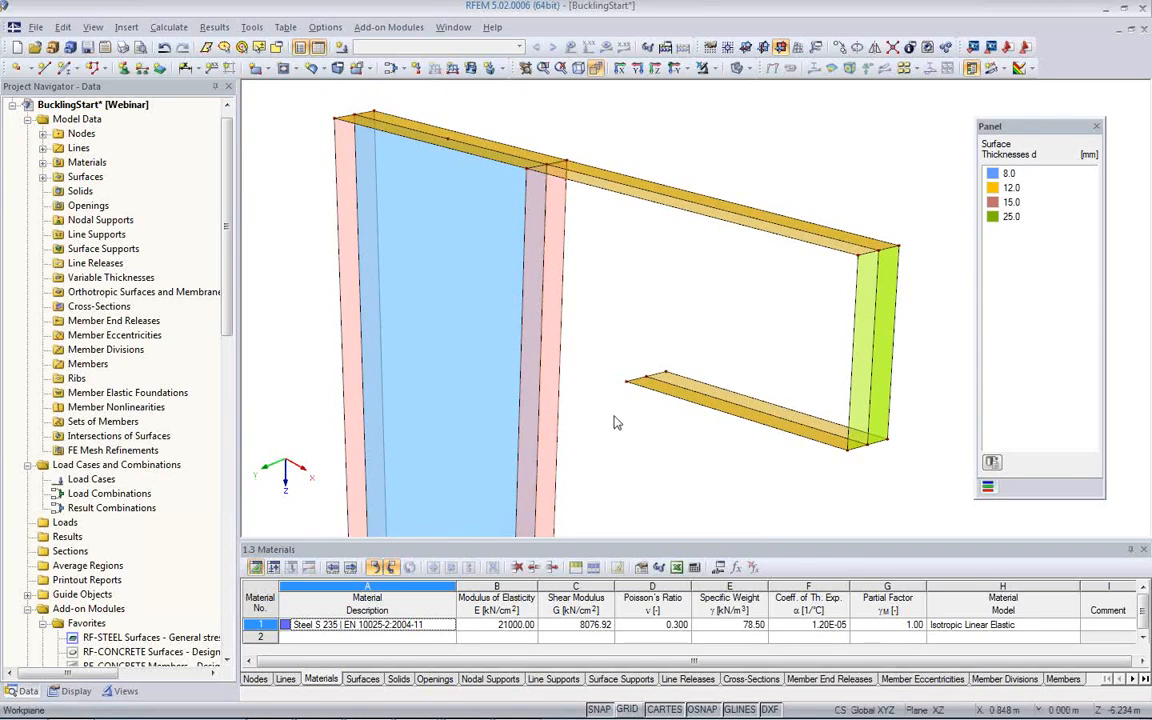
{"action": "middle_click_drag", "start_coordinate": [612, 416], "coordinate": [593, 387]}
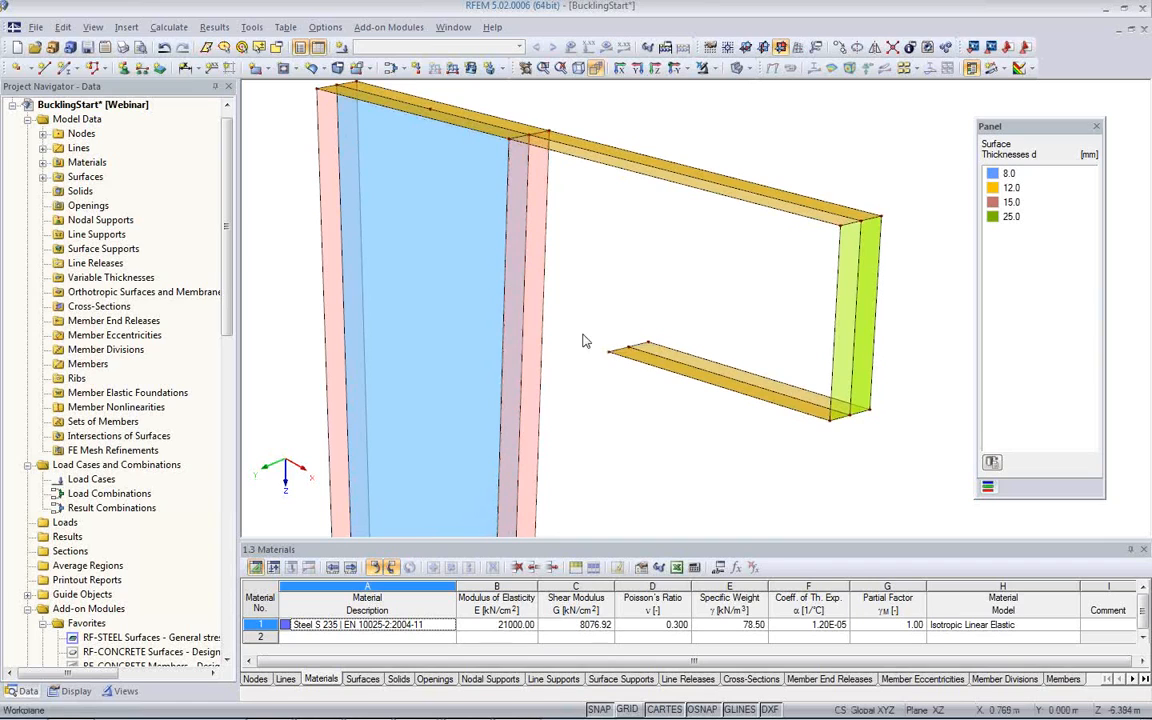
{"action": "scroll", "coordinate": [583, 335], "scroll_direction": "down", "scroll_amount": 2}
{"action": "middle_click_drag", "start_coordinate": [586, 409], "coordinate": [527, 258]}
{"action": "scroll", "coordinate": [538, 297], "scroll_direction": "down", "scroll_amount": 1}
{"action": "middle_click_drag", "start_coordinate": [548, 347], "coordinate": [489, 285]}
{"action": "scroll", "coordinate": [489, 327], "scroll_direction": "down", "scroll_amount": 1}
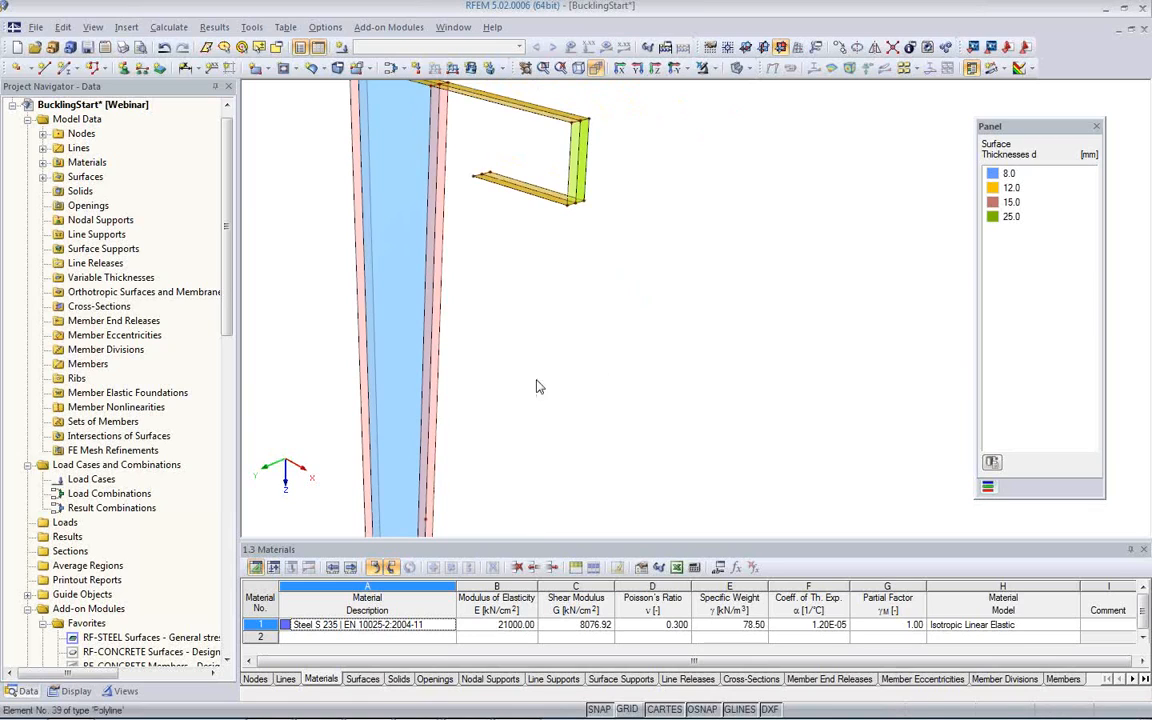
{"action": "scroll", "coordinate": [586, 398], "scroll_direction": "down", "scroll_amount": 1}
{"action": "middle_click_drag", "start_coordinate": [586, 398], "coordinate": [535, 285]}
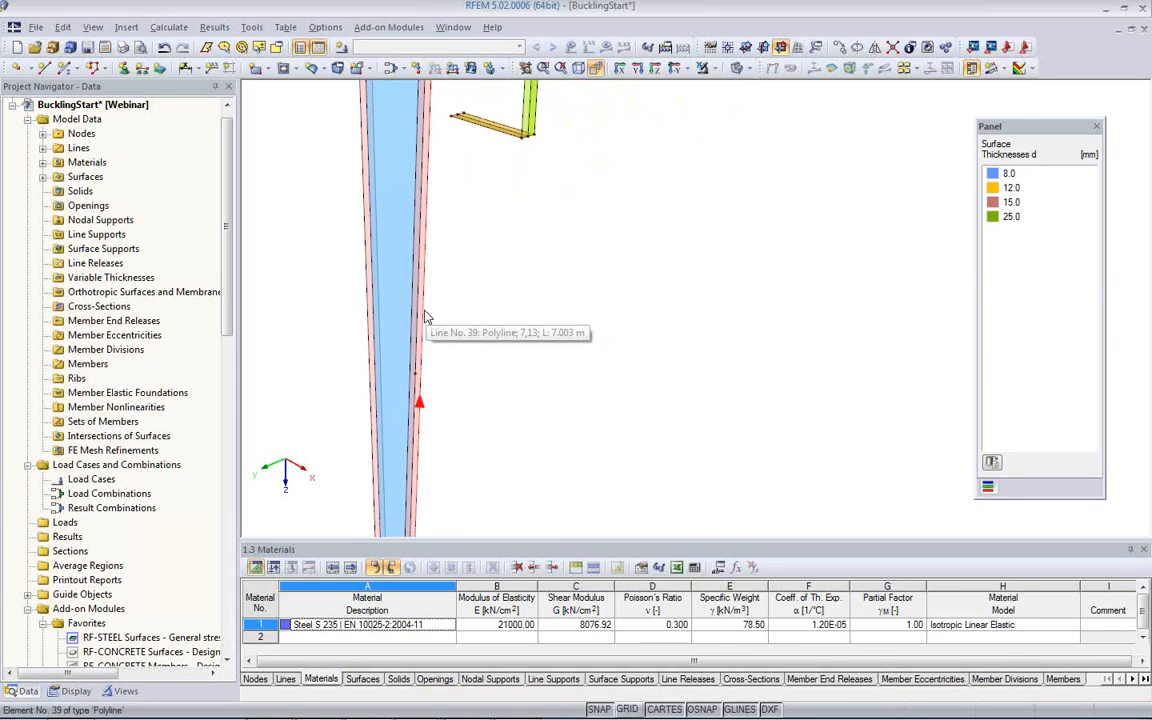
Divide the three vertical lines of the column flange facing the beam with an intermediate node 0.794 m from the line end
{"action": "middle_click_drag", "start_coordinate": [455, 317], "coordinate": [591, 368]}
{"action": "scroll", "coordinate": [591, 360], "scroll_direction": "up", "scroll_amount": 2}
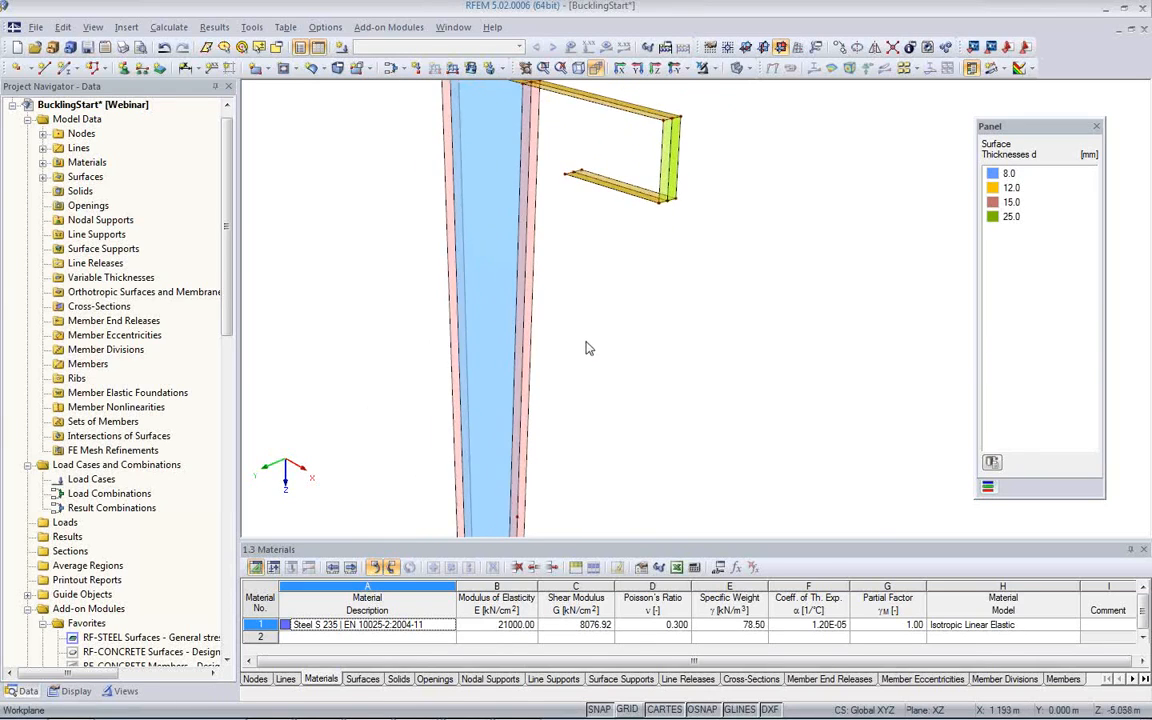
{"action": "scroll", "coordinate": [588, 348], "scroll_direction": "up", "scroll_amount": 1}
{"action": "left_click", "coordinate": [501, 257]}
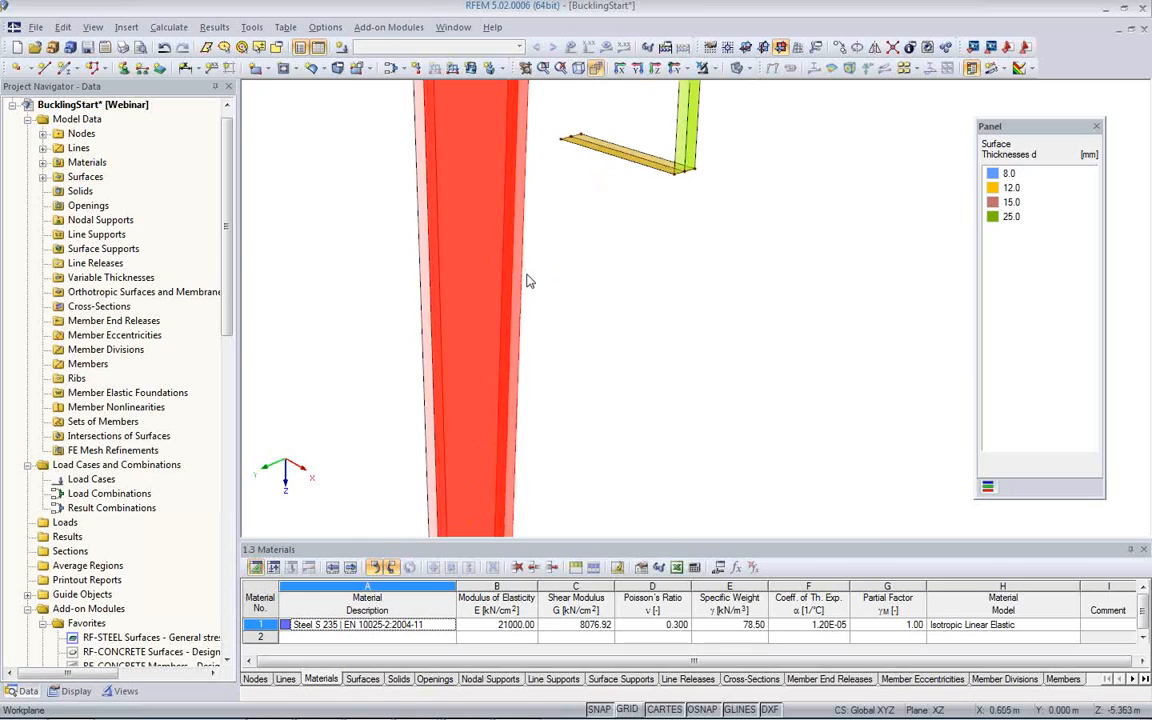
{"action": "right_click", "coordinate": [521, 290]}
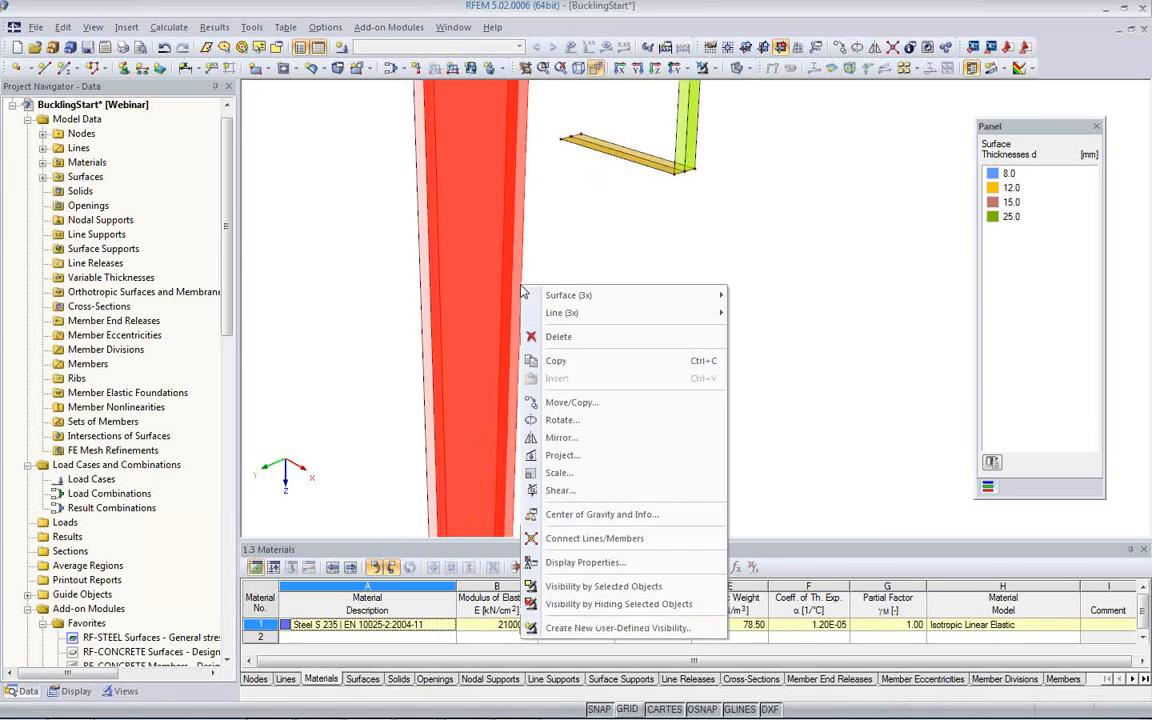
{"action": "mouse_move", "coordinate": [557, 317]}
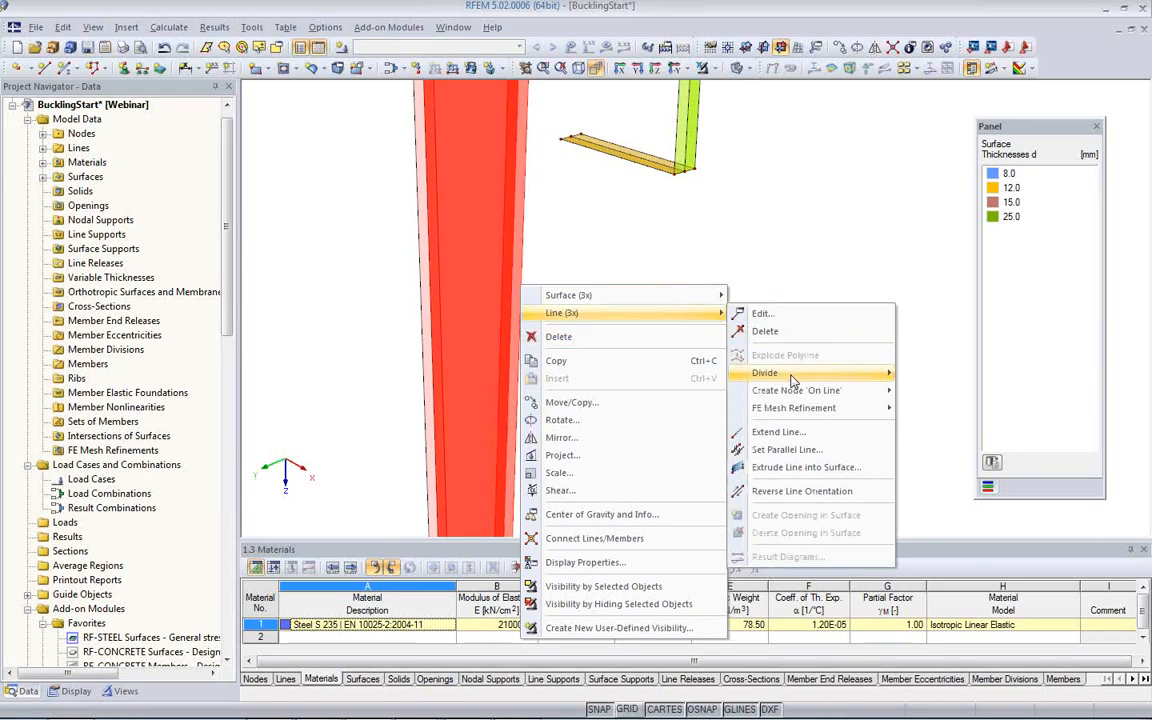
{"action": "mouse_move", "coordinate": [800, 373]}
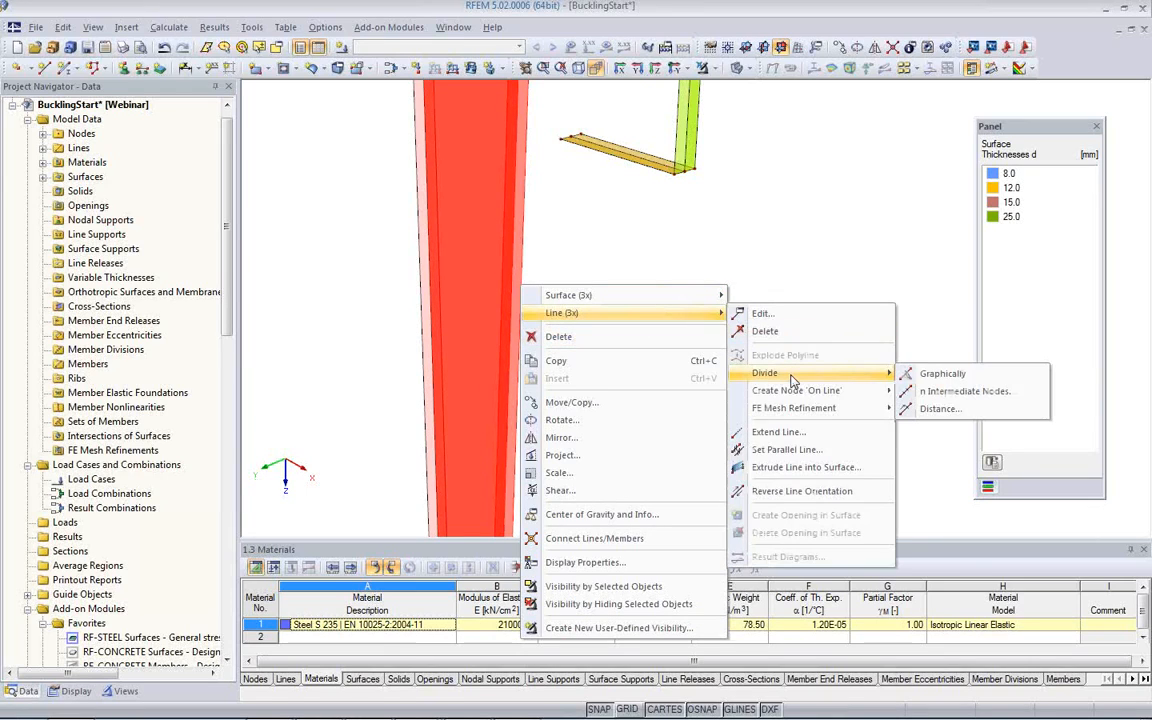
{"action": "left_click", "coordinate": [922, 410]}
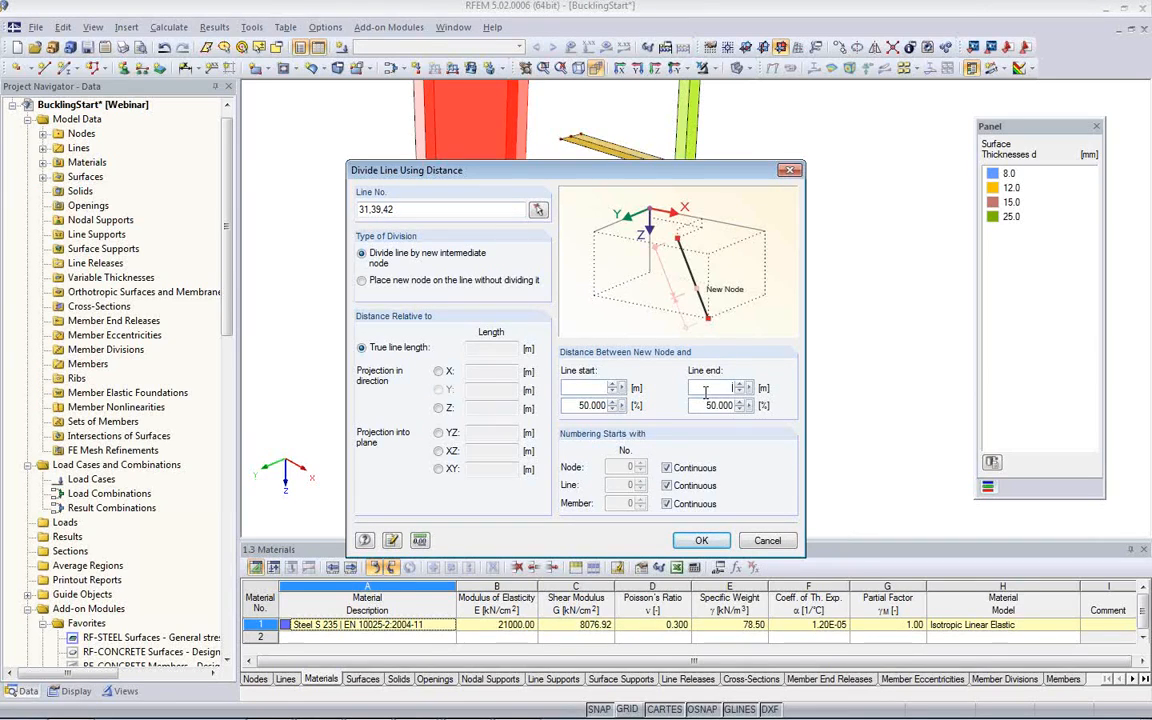
{"action": "left_click", "coordinate": [705, 388]}
{"action": "type", "text": "0.794"}
{"action": "left_click", "coordinate": [703, 541]}
Move the free end of the lower horizontal plate onto the new division nodes on the column flange
{"action": "scroll", "coordinate": [525, 190], "scroll_direction": "up", "scroll_amount": 2}
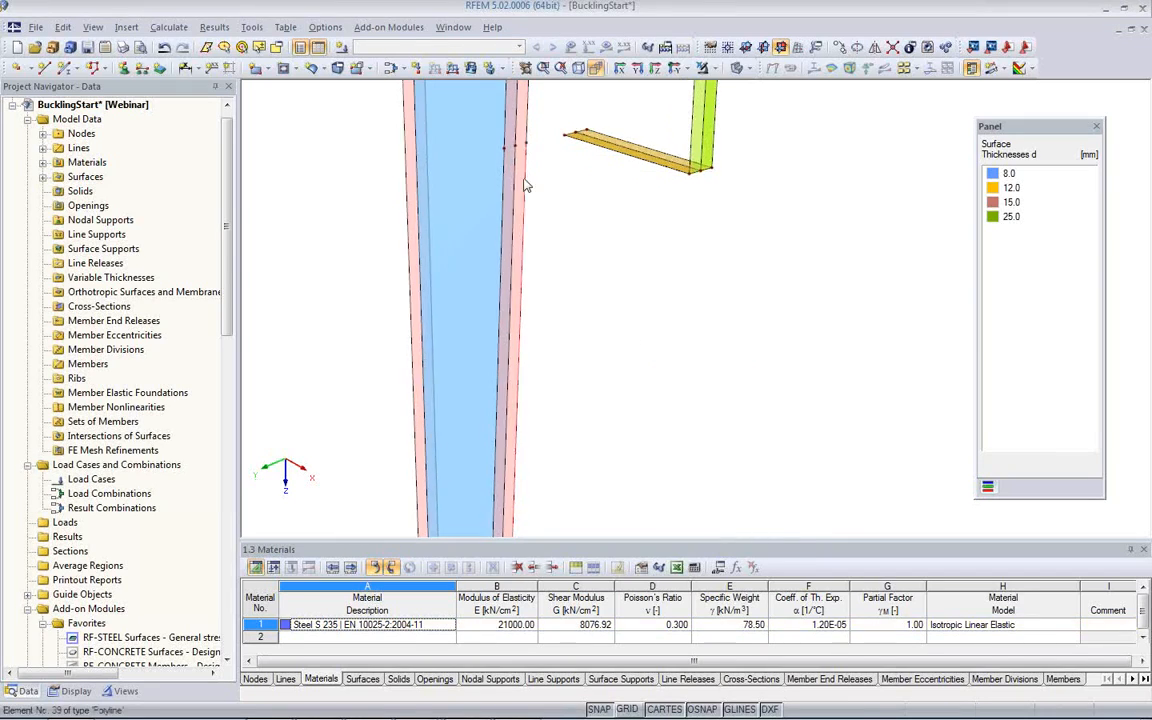
{"action": "scroll", "coordinate": [528, 217], "scroll_direction": "up", "scroll_amount": 1}
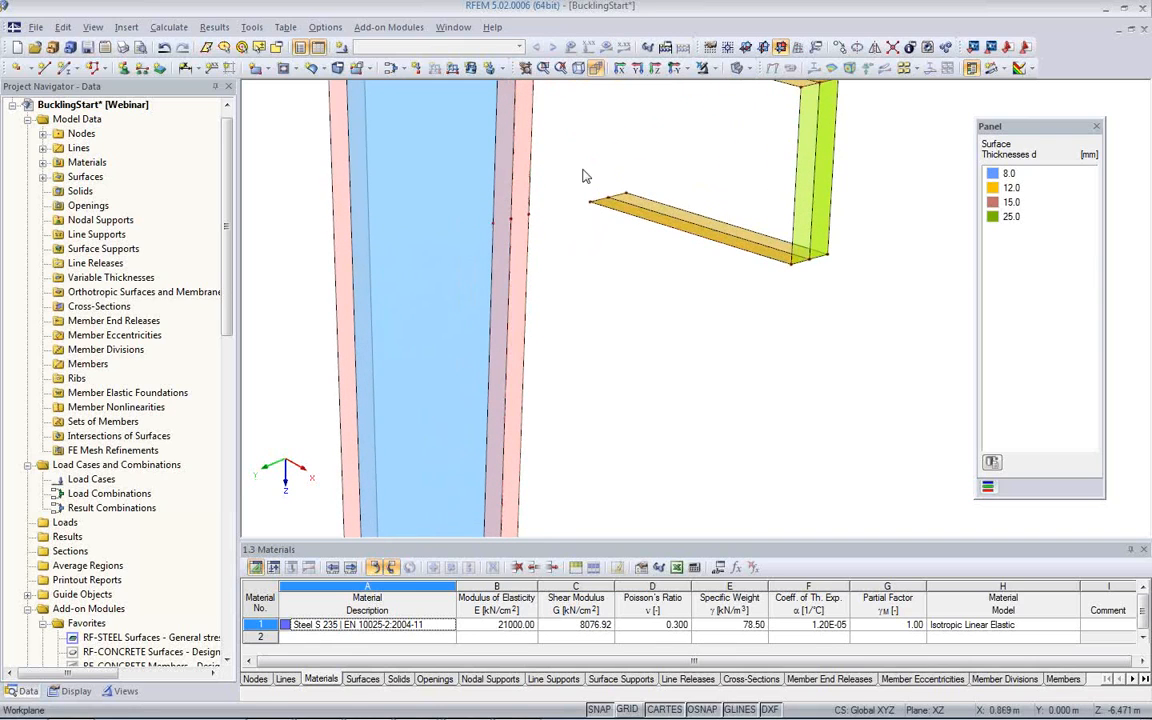
{"action": "mouse_move", "coordinate": [609, 267]}
{"action": "middle_mouse_down", "text": "ctrl"}
{"action": "mouse_move", "coordinate": [630, 296]}
{"action": "mouse_move", "coordinate": [674, 298]}
{"action": "mouse_move", "coordinate": [594, 260]}
{"action": "middle_mouse_up", "text": "ctrl"}
{"action": "scroll", "coordinate": [600, 250], "scroll_direction": "up", "scroll_amount": 1}
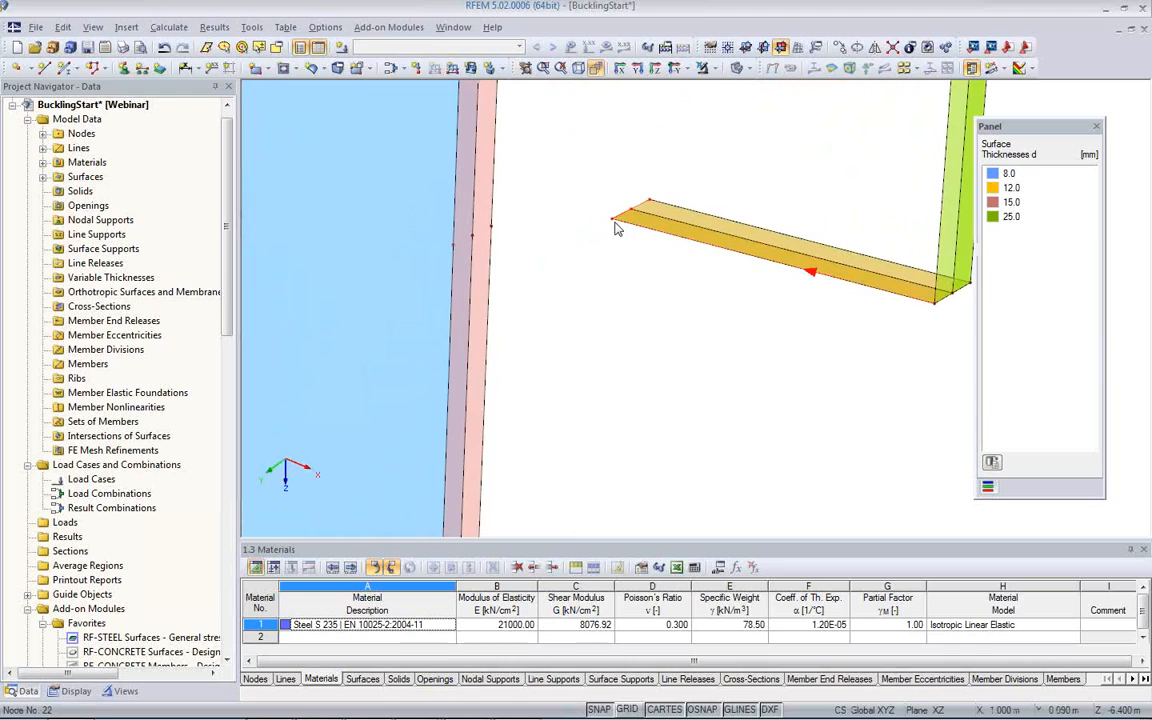
{"action": "left_click_drag", "start_coordinate": [612, 222], "coordinate": [465, 249]}
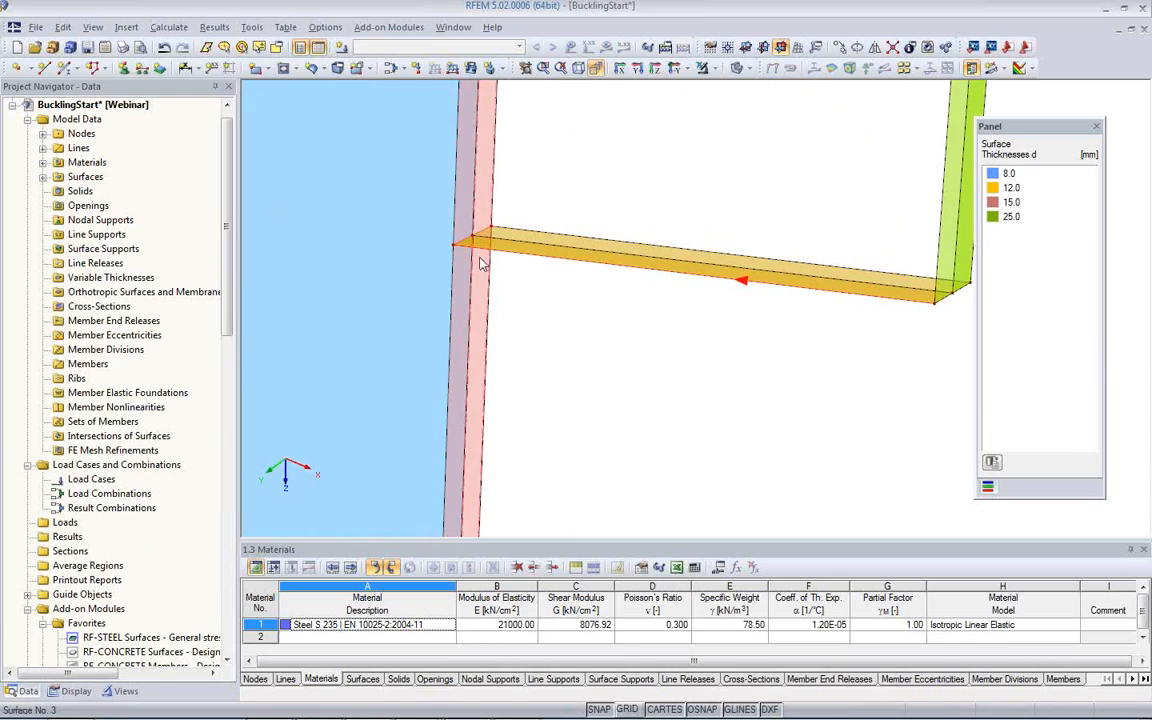
{"action": "middle_click_drag", "start_coordinate": [517, 316], "coordinate": [535, 345]}
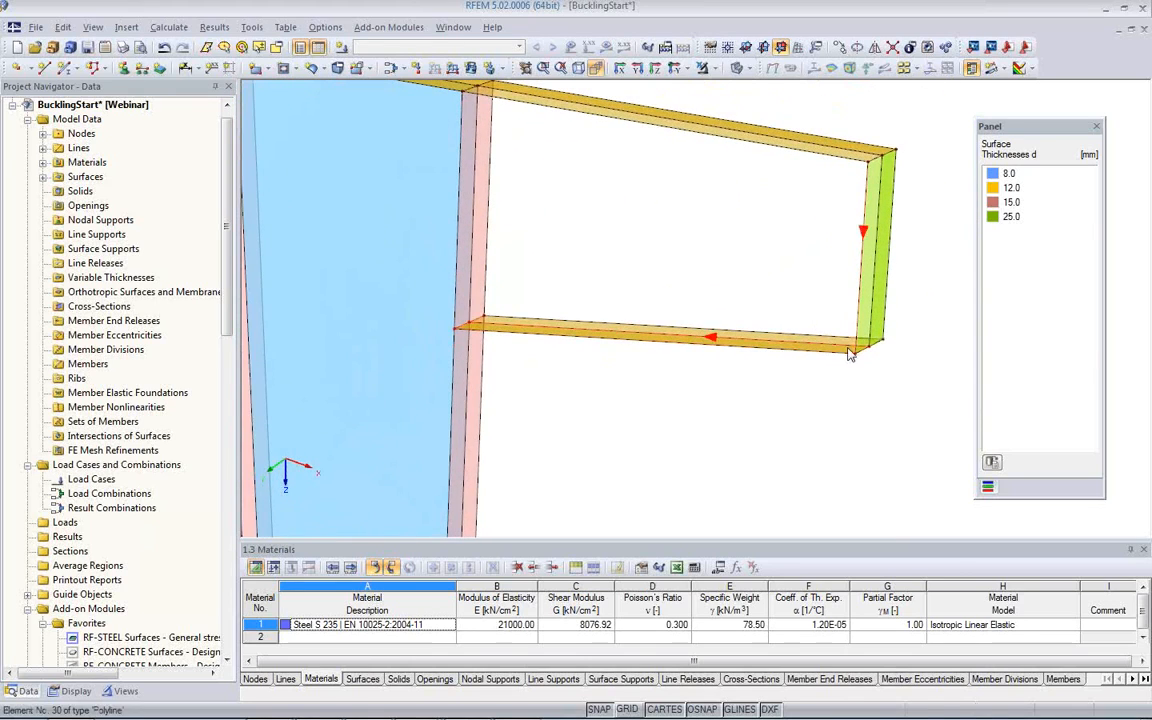
Create the beam's 8 mm thick web surface in Steel S 235 from its four boundary lines and finish the surface command
{"action": "middle_click_drag", "start_coordinate": [614, 247], "coordinate": [609, 314]}
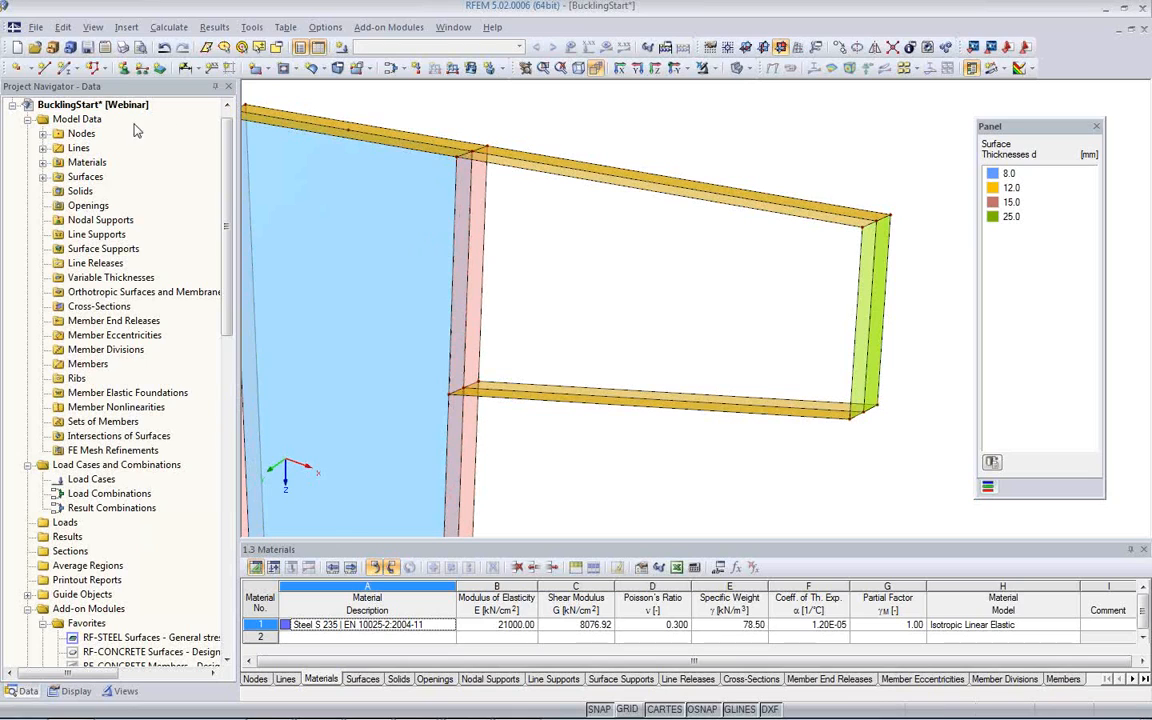
{"action": "left_click", "coordinate": [265, 69]}
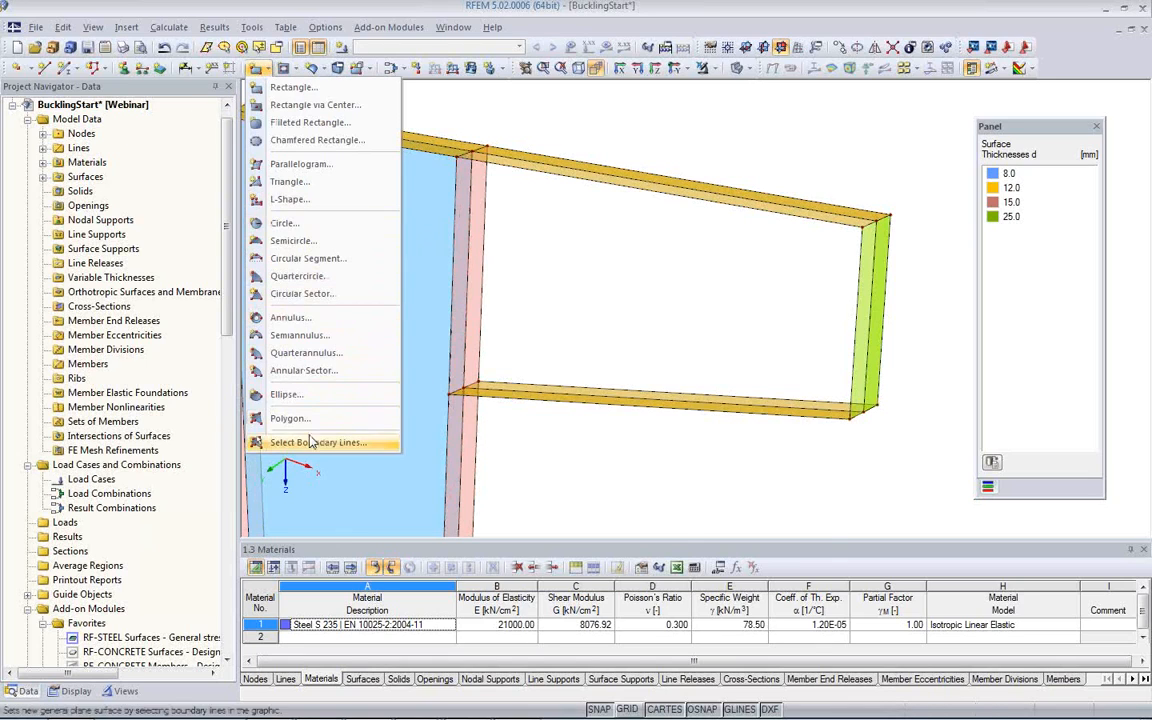
{"action": "left_click", "coordinate": [283, 400]}
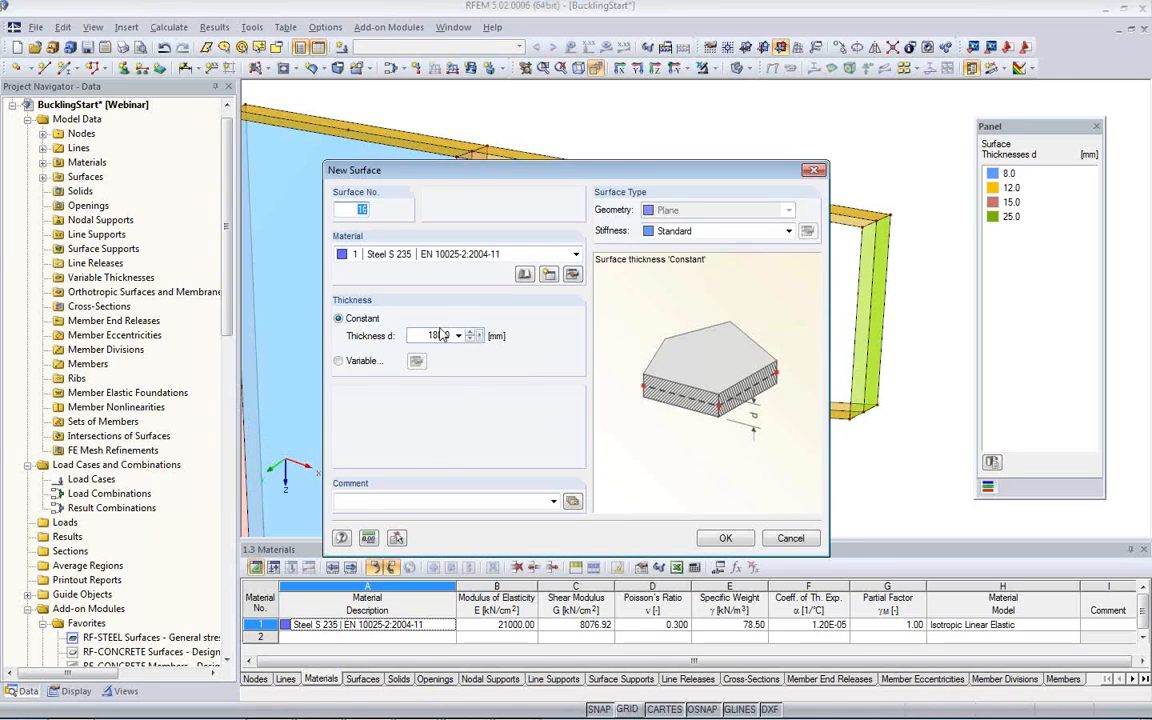
{"action": "left_click", "coordinate": [424, 339]}
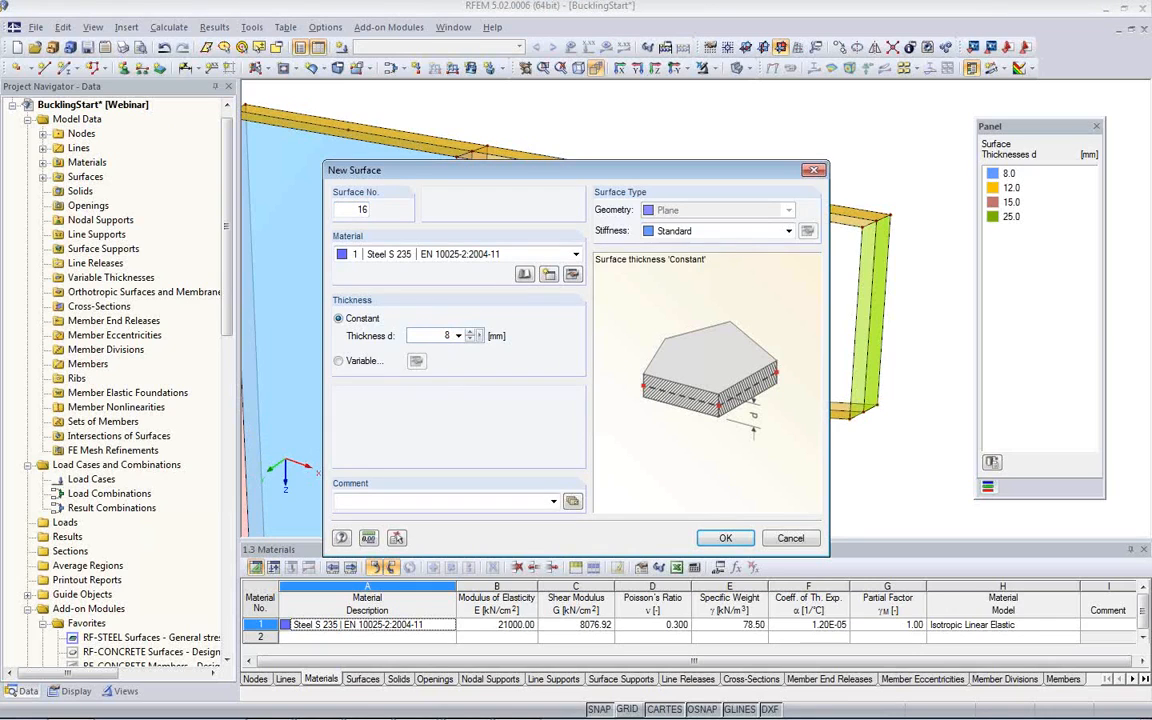
{"action": "left_click", "coordinate": [722, 540]}
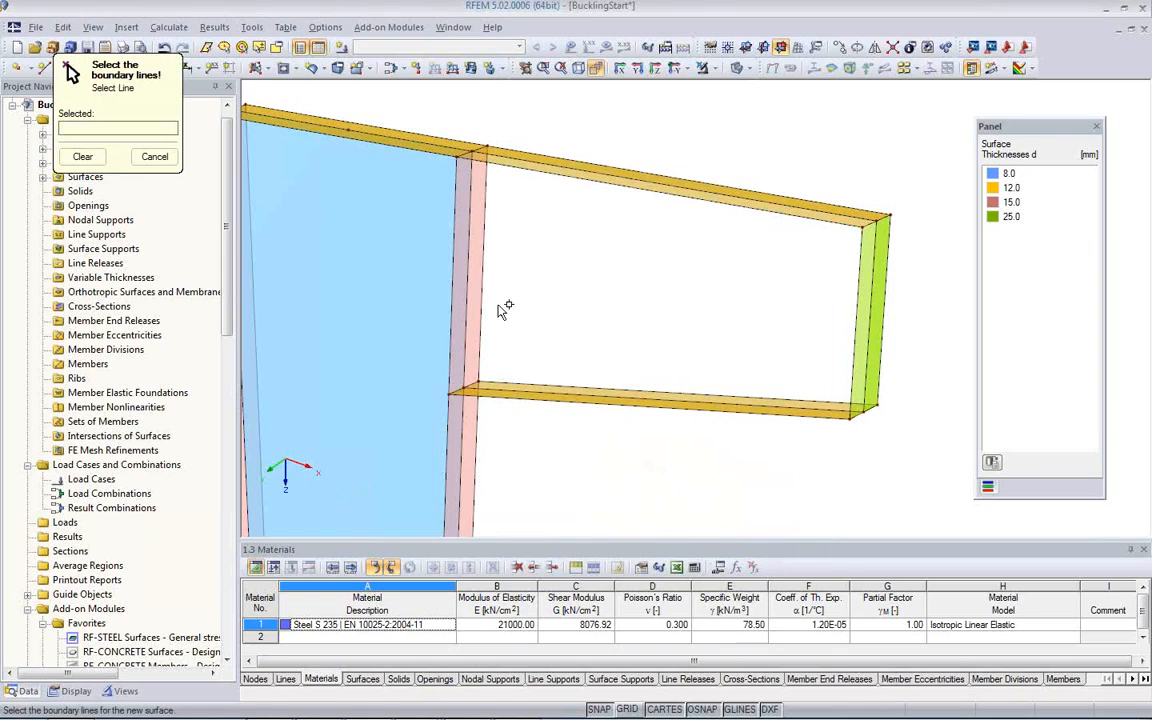
{"action": "left_click", "coordinate": [520, 155]}
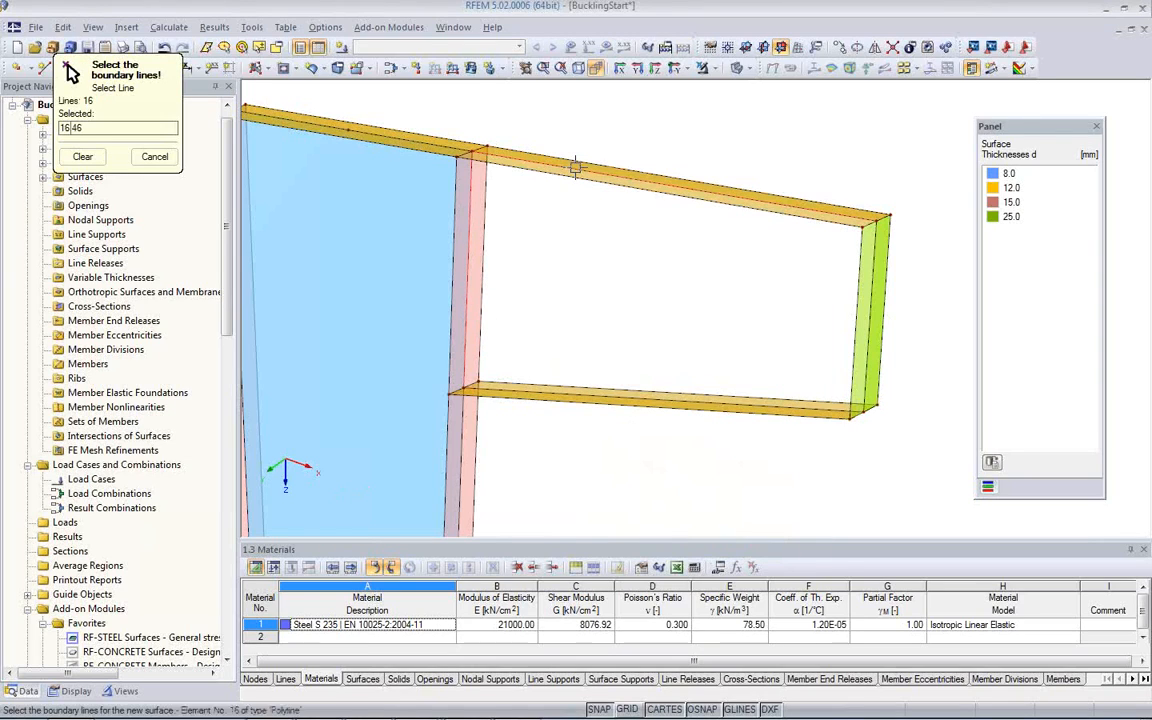
{"action": "left_click", "coordinate": [868, 325]}
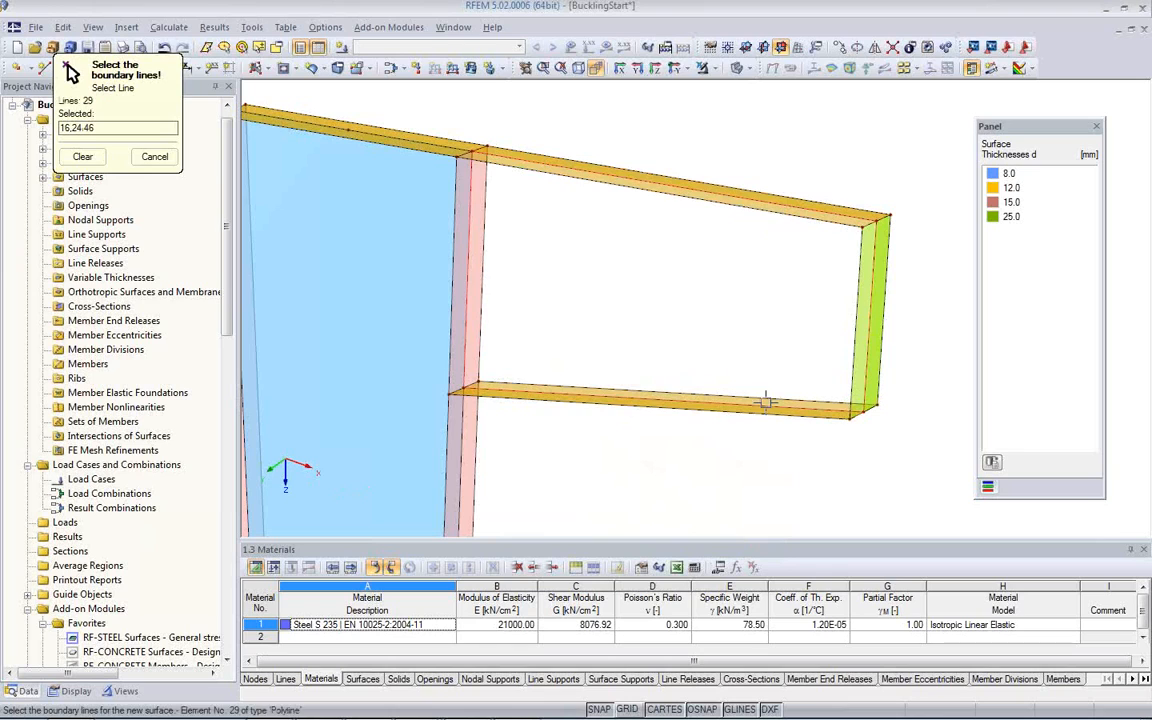
{"action": "left_click", "coordinate": [728, 396]}
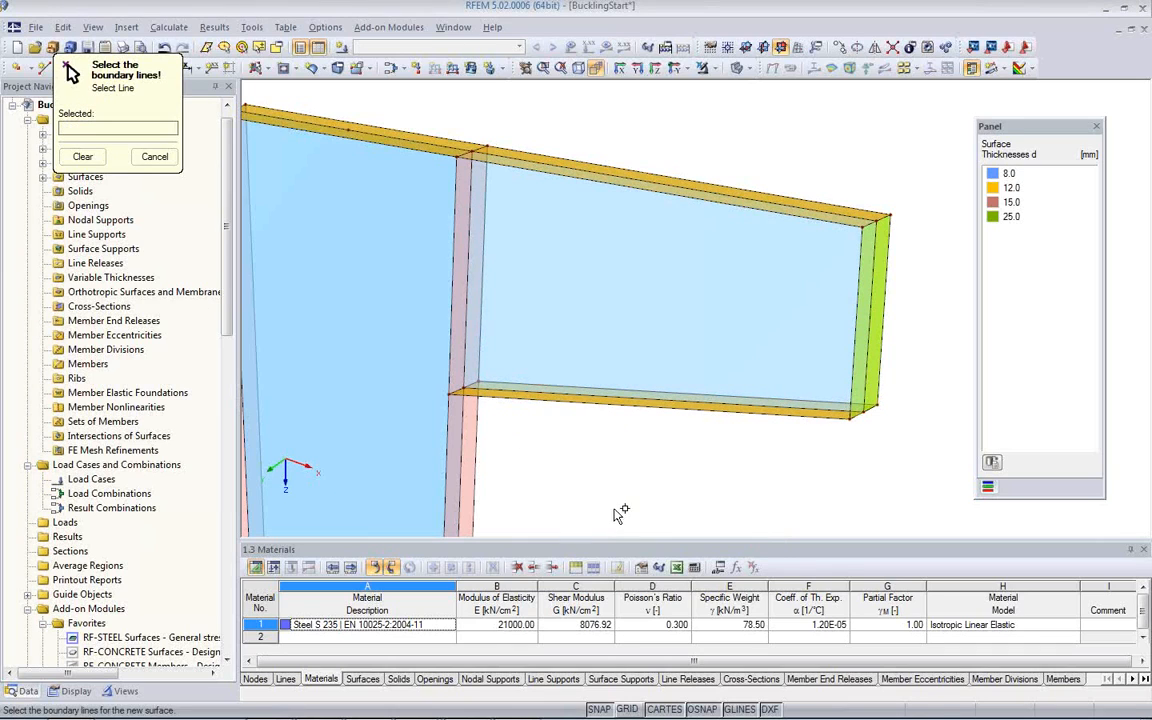
{"action": "key", "text": "Escape"}
{"action": "middle_click_drag", "start_coordinate": [620, 470], "coordinate": [552, 396]}
{"action": "scroll", "coordinate": [622, 393], "scroll_direction": "down", "scroll_amount": 3}
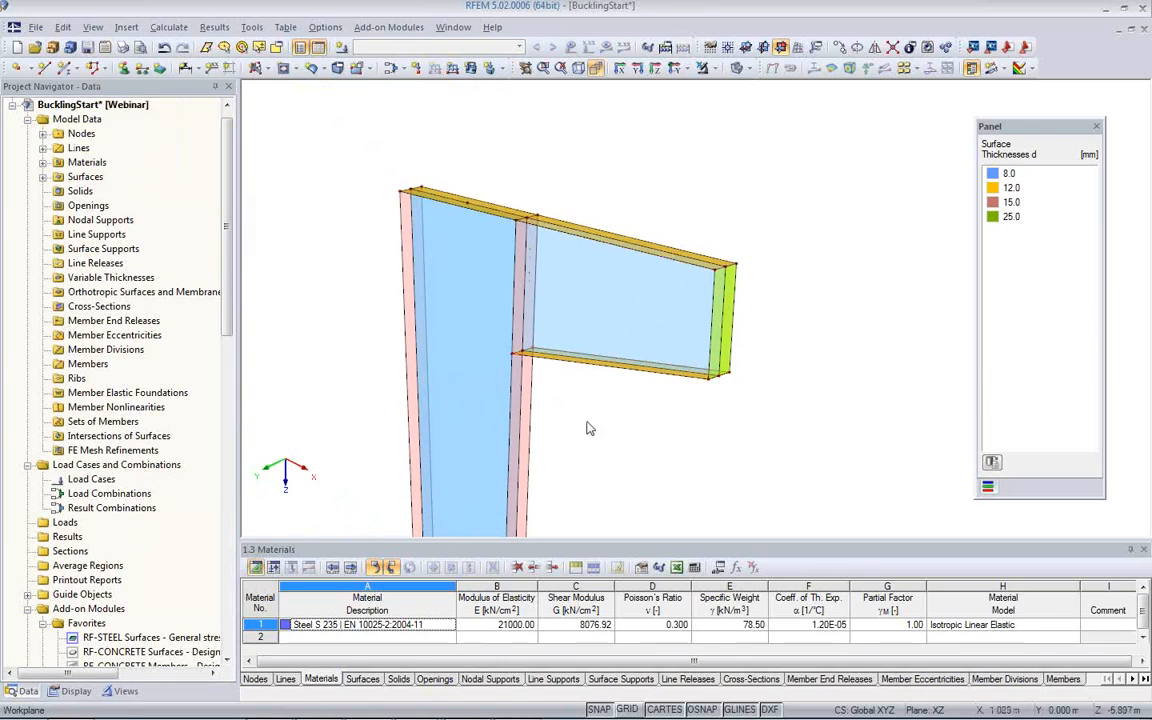
Display the surface axis systems x,y,z in the model
{"action": "middle_click_drag", "start_coordinate": [584, 358], "coordinate": [556, 437], "text": "ctrl"}
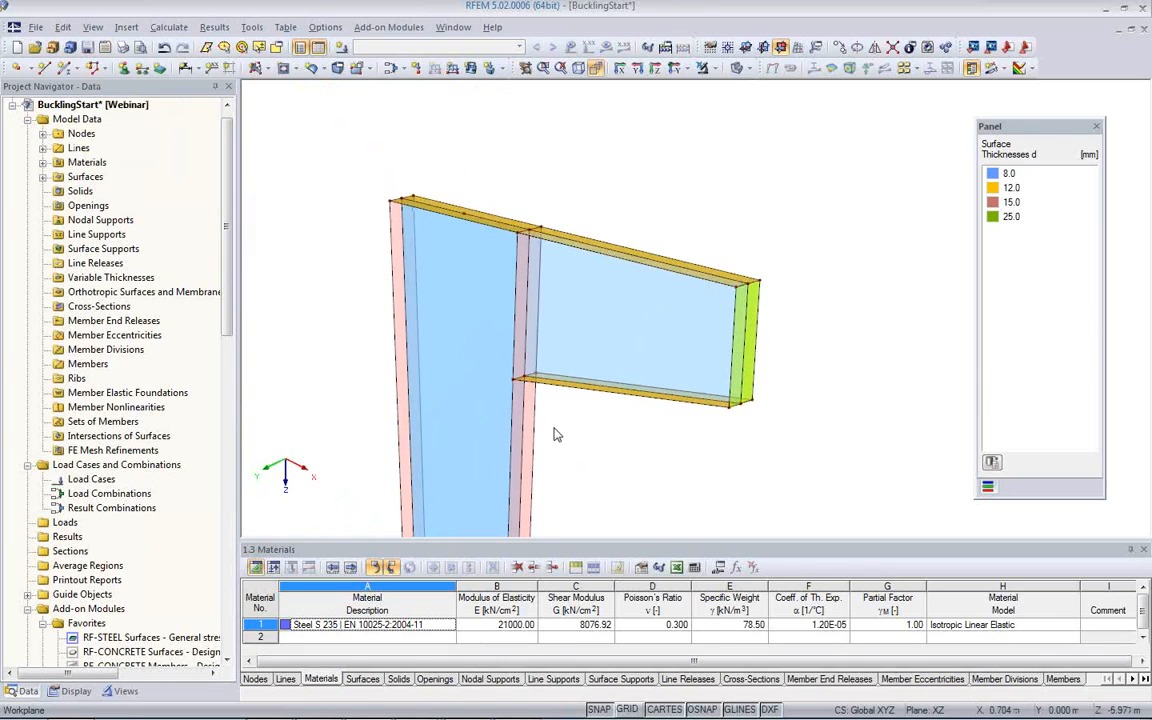
{"action": "left_click", "coordinate": [42, 177]}
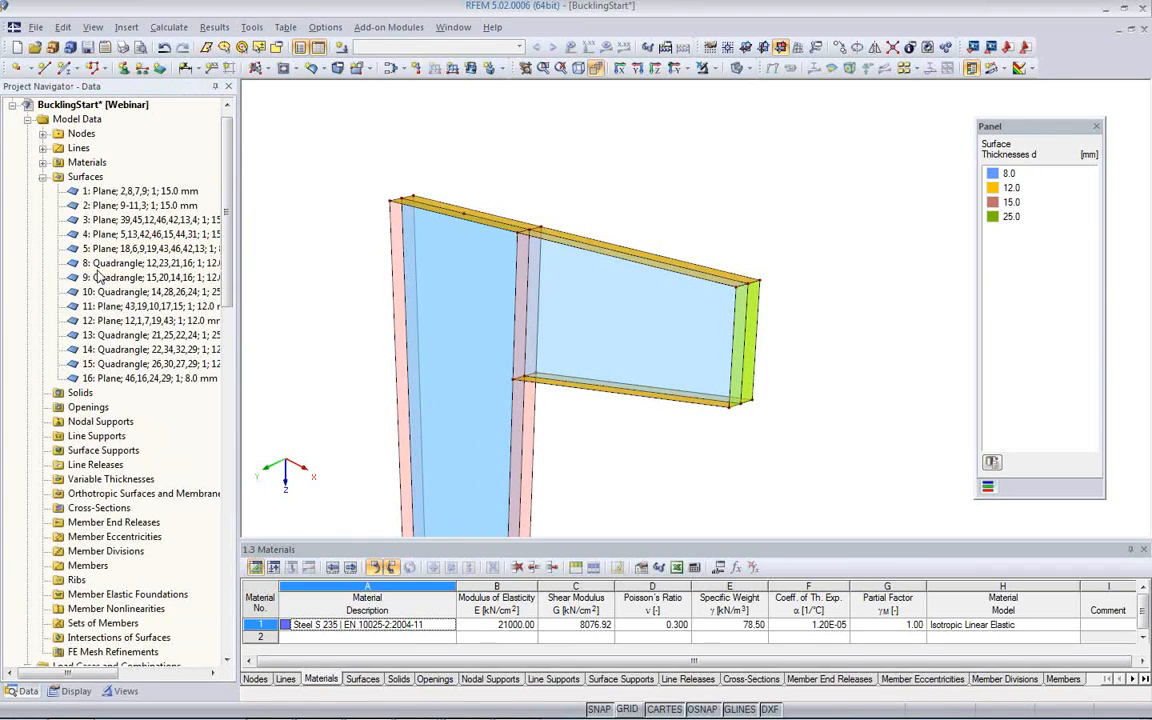
{"action": "left_click", "coordinate": [42, 176]}
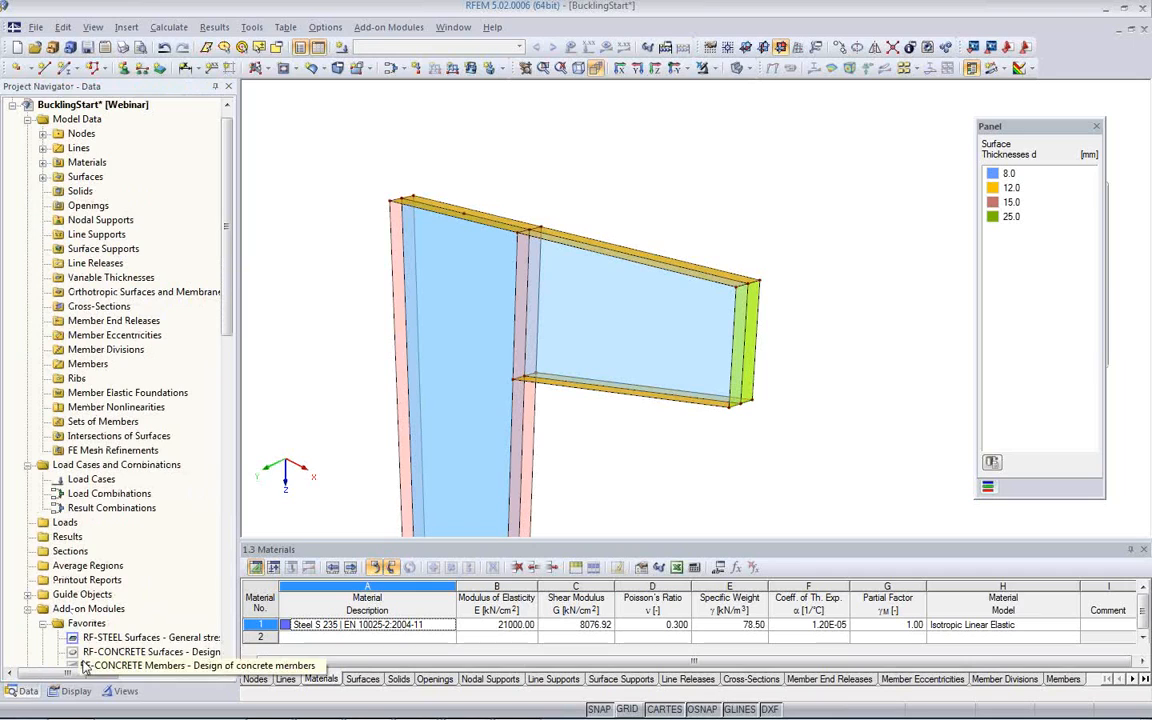
{"action": "left_click", "coordinate": [72, 691]}
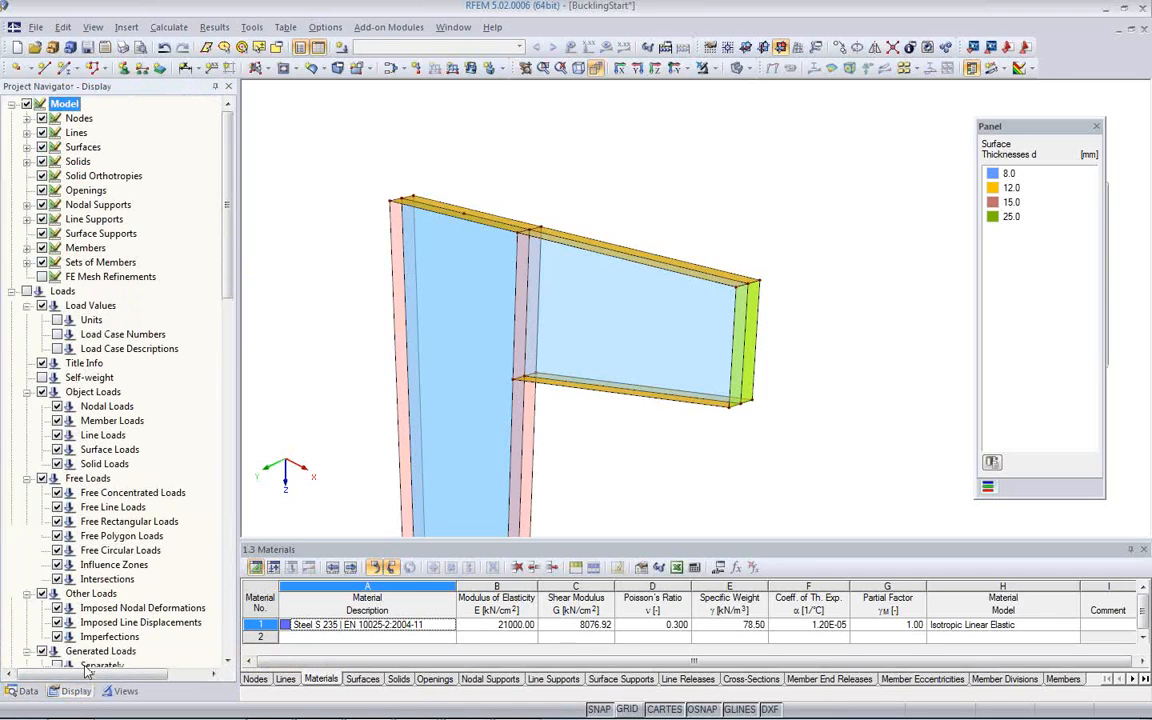
{"action": "left_click", "coordinate": [27, 150]}
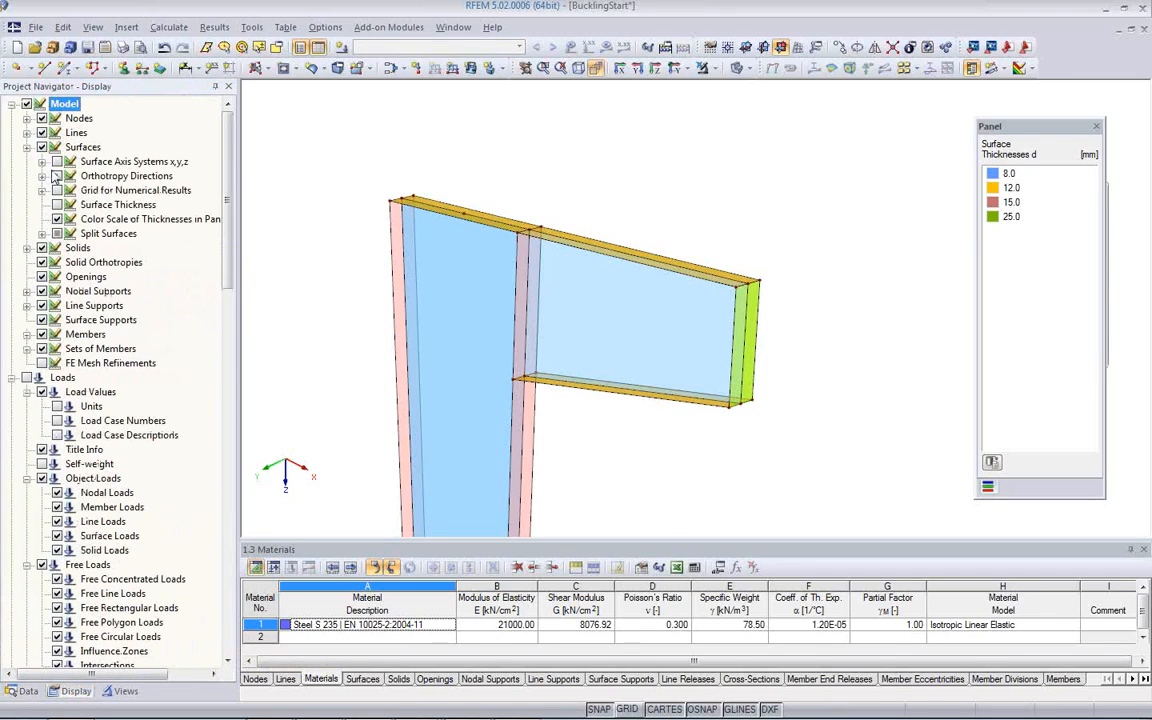
{"action": "left_click", "coordinate": [57, 161]}
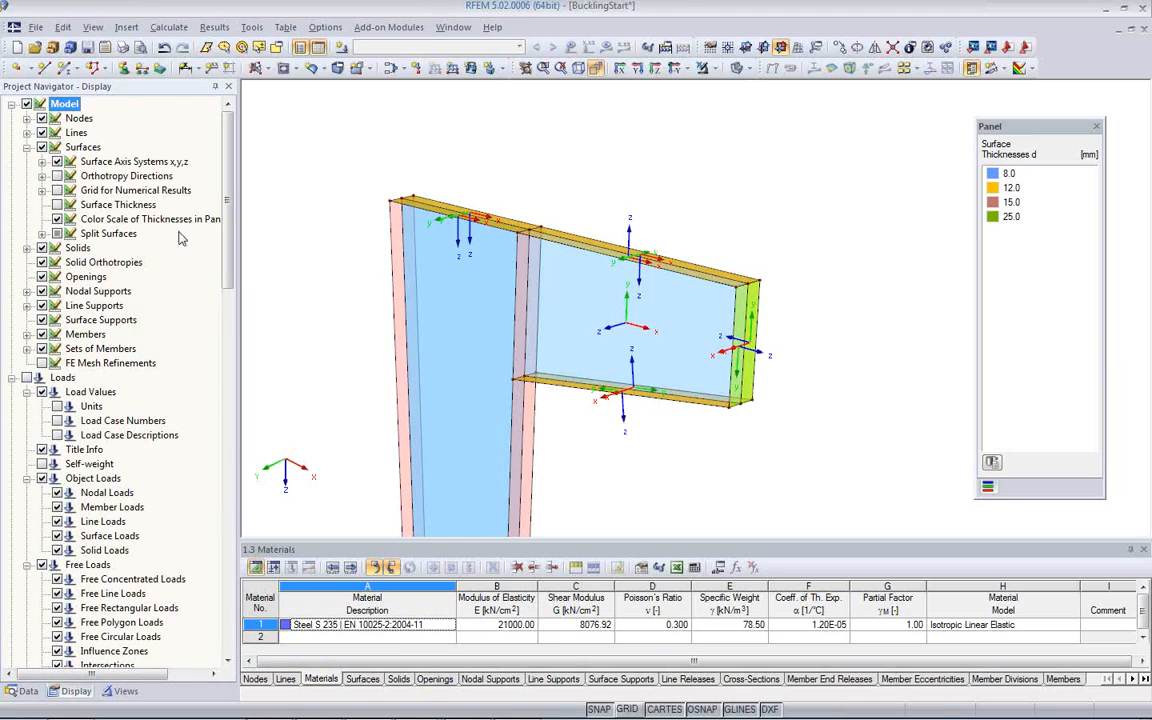
Examine the local axis directions of the beam surfaces, comparing the two upper flange plates
{"action": "middle_click_drag", "start_coordinate": [583, 292], "coordinate": [623, 330], "text": "ctrl"}
{"action": "scroll", "coordinate": [623, 330], "scroll_direction": "up", "scroll_amount": 2}
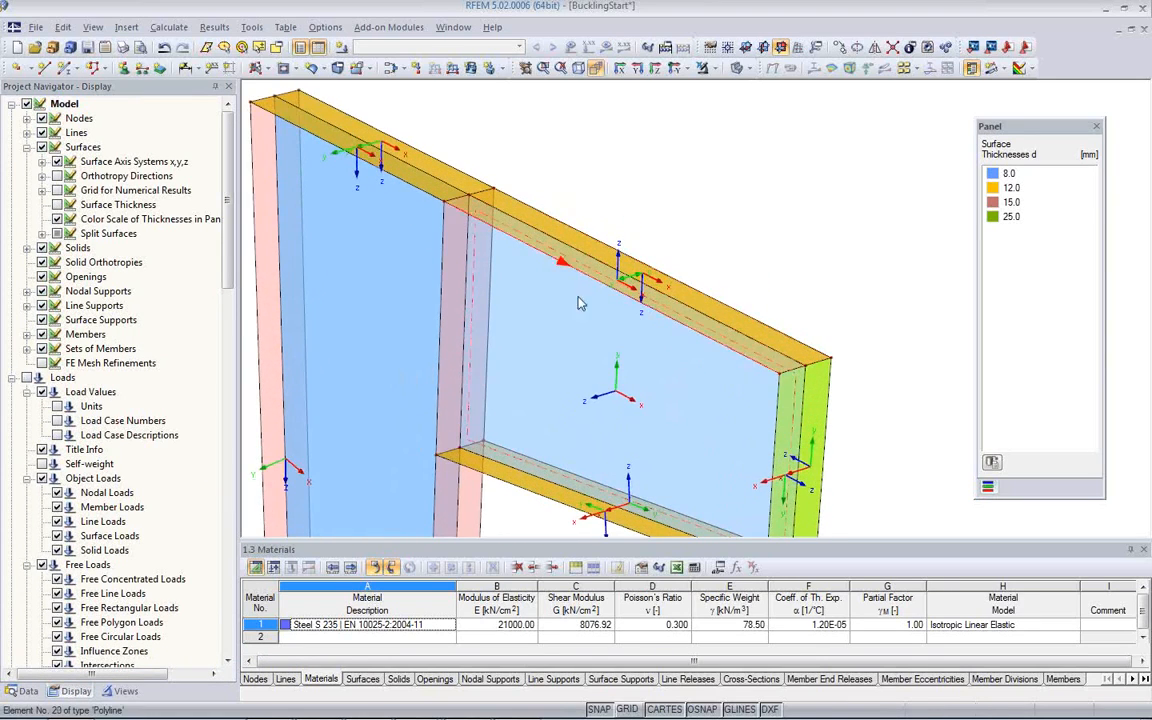
{"action": "middle_click_drag", "start_coordinate": [669, 367], "coordinate": [596, 301]}
{"action": "scroll", "coordinate": [596, 300], "scroll_direction": "up", "scroll_amount": 1}
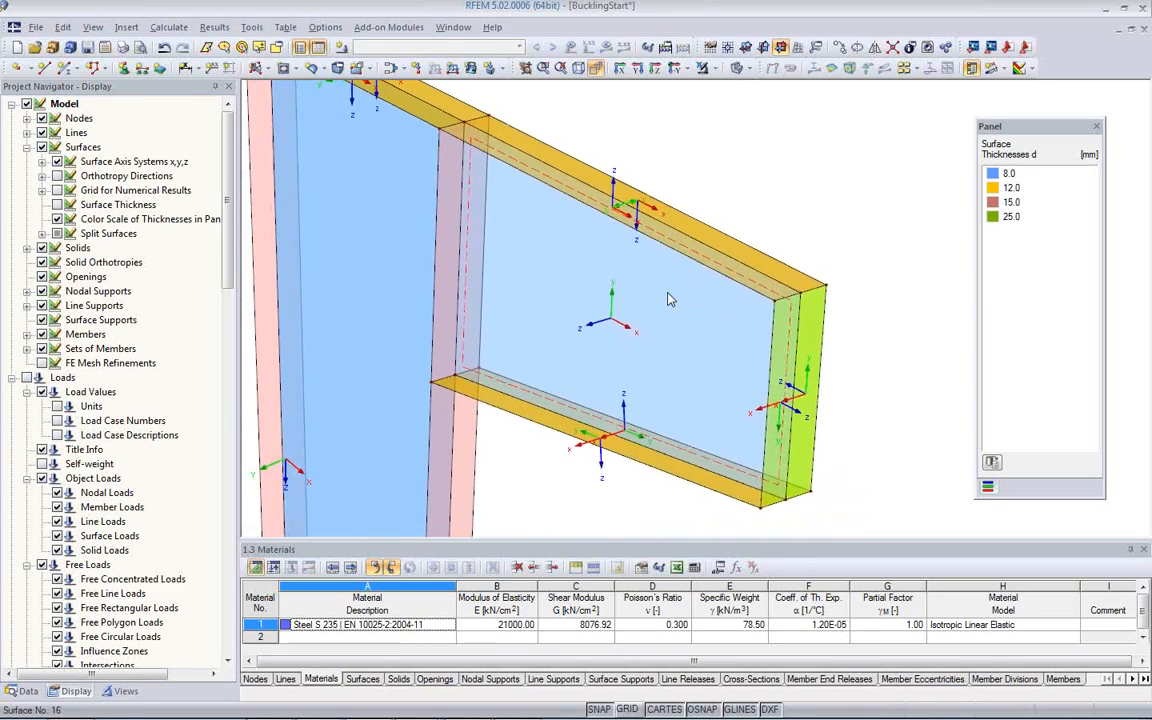
{"action": "scroll", "coordinate": [600, 295], "scroll_direction": "down", "scroll_amount": 2}
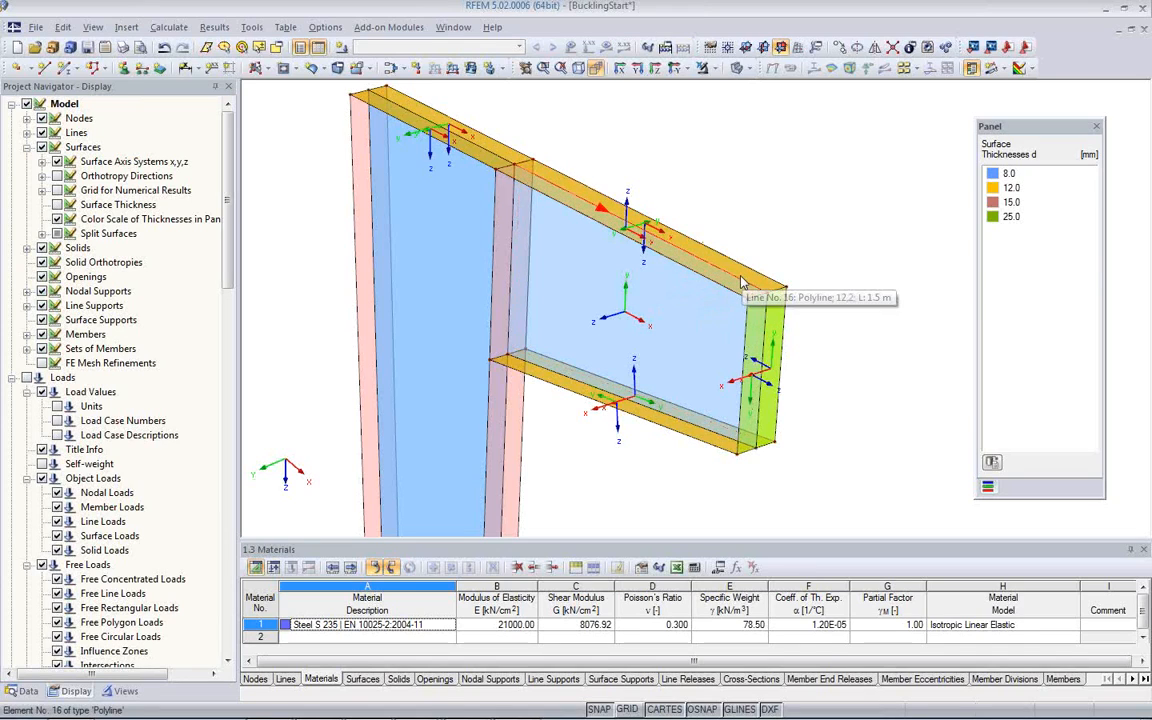
{"action": "scroll", "coordinate": [660, 265], "scroll_direction": "up", "scroll_amount": 4}
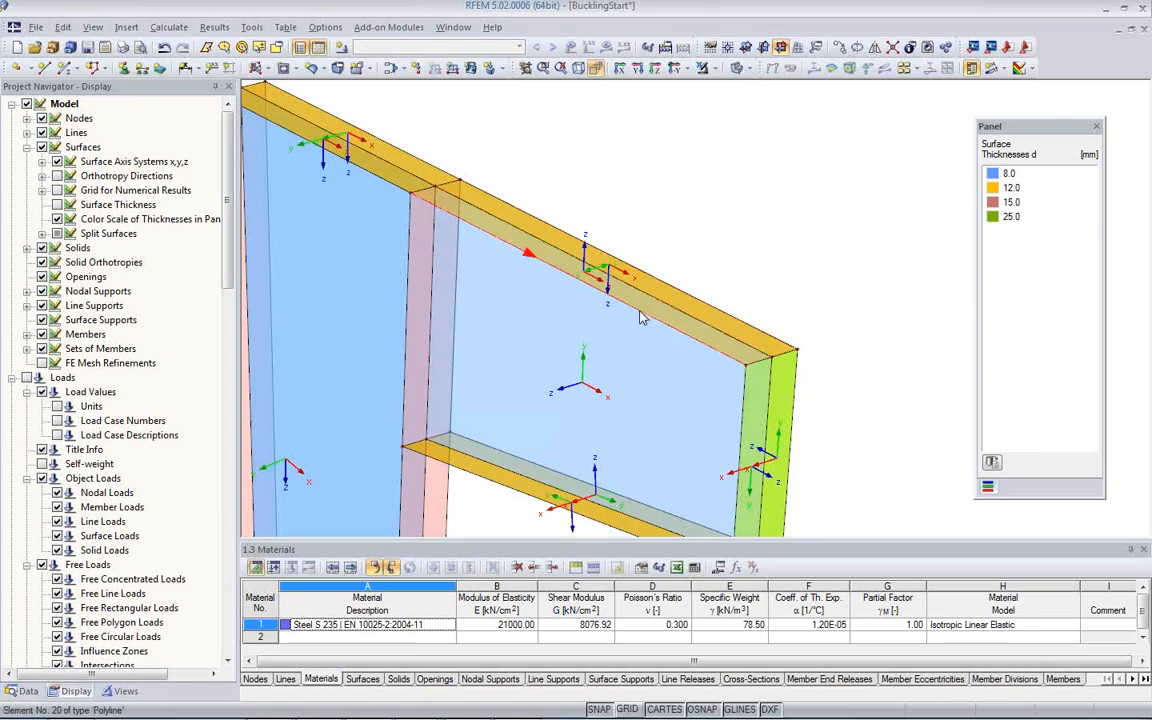
{"action": "left_click", "coordinate": [588, 284]}
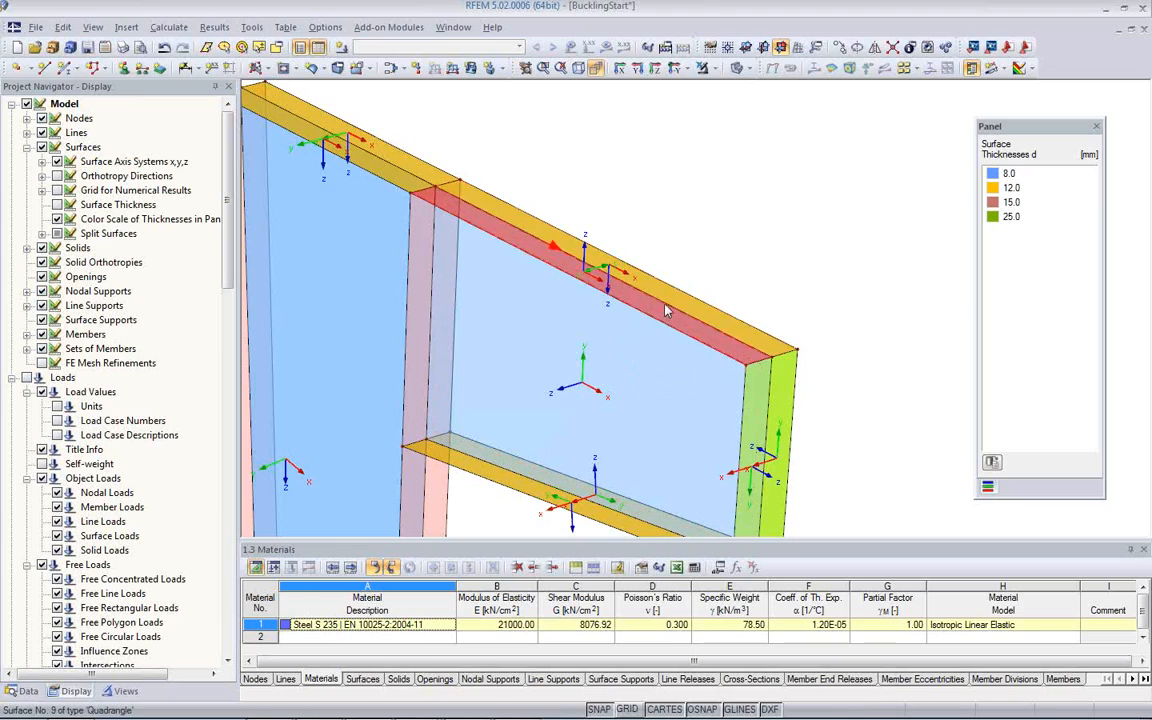
{"action": "left_click", "coordinate": [602, 263]}
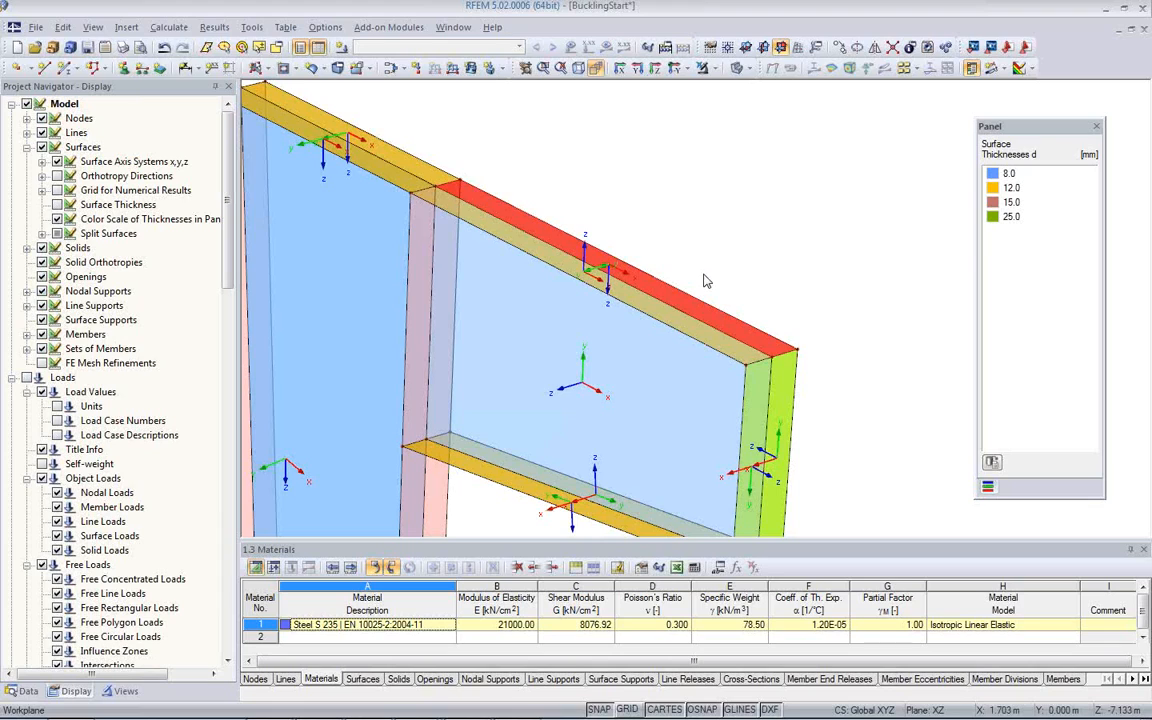
{"action": "left_click", "coordinate": [706, 276]}
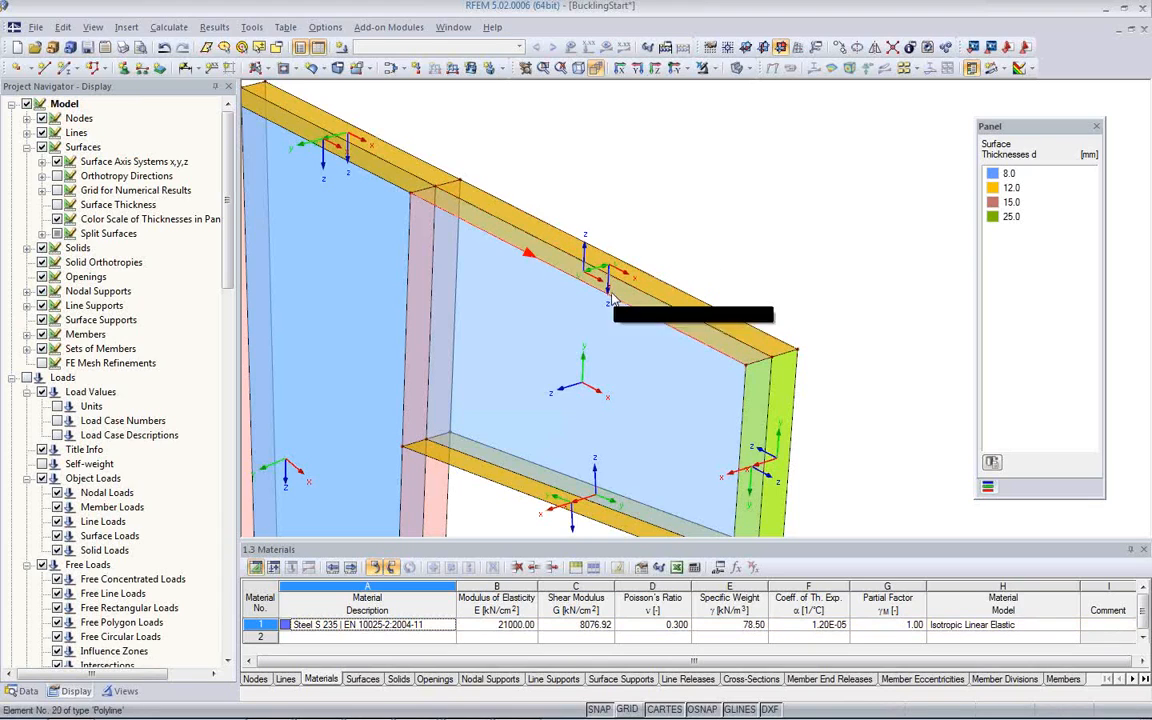
Reverse the local axis system of the front half of the beam's upper flange plate
{"action": "left_click", "coordinate": [558, 265]}
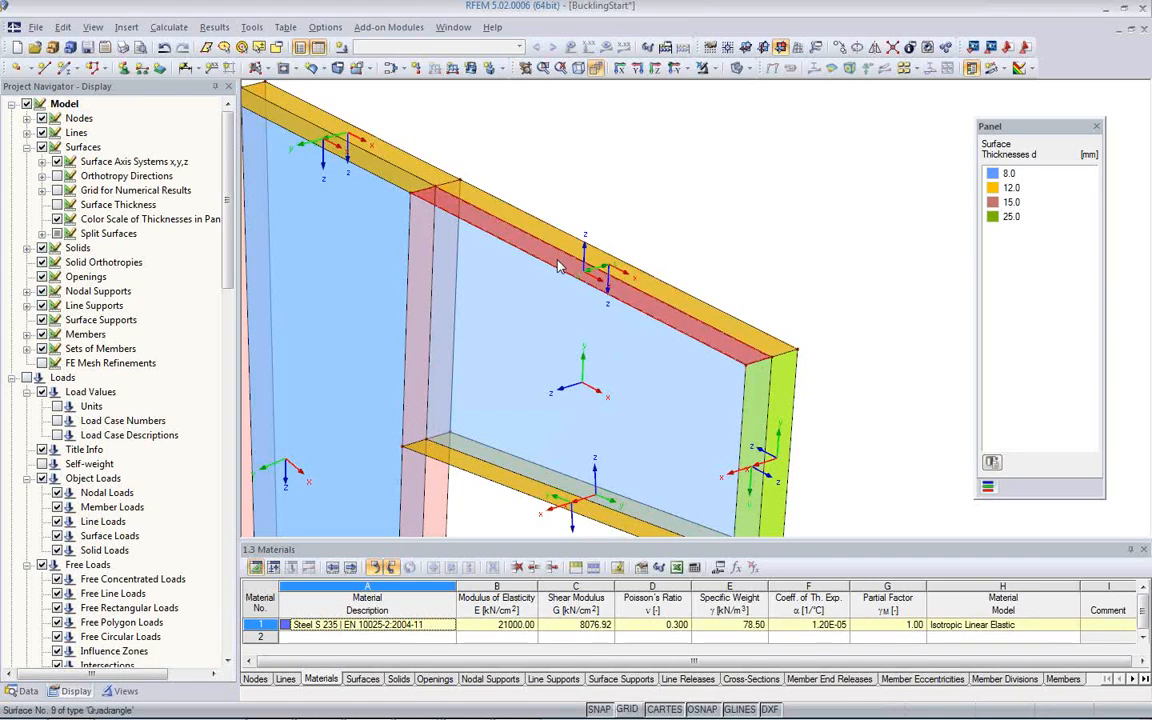
{"action": "right_click", "coordinate": [558, 265]}
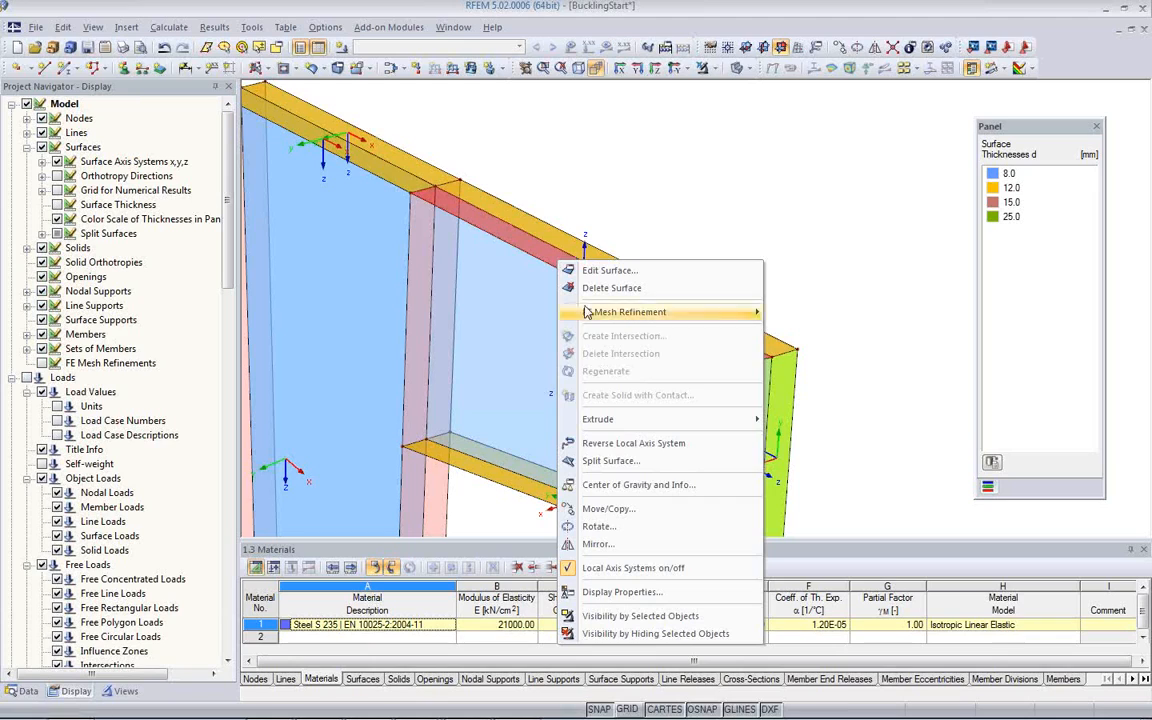
{"action": "left_click", "coordinate": [630, 446]}
{"action": "middle_click_drag", "start_coordinate": [594, 328], "coordinate": [542, 276]}
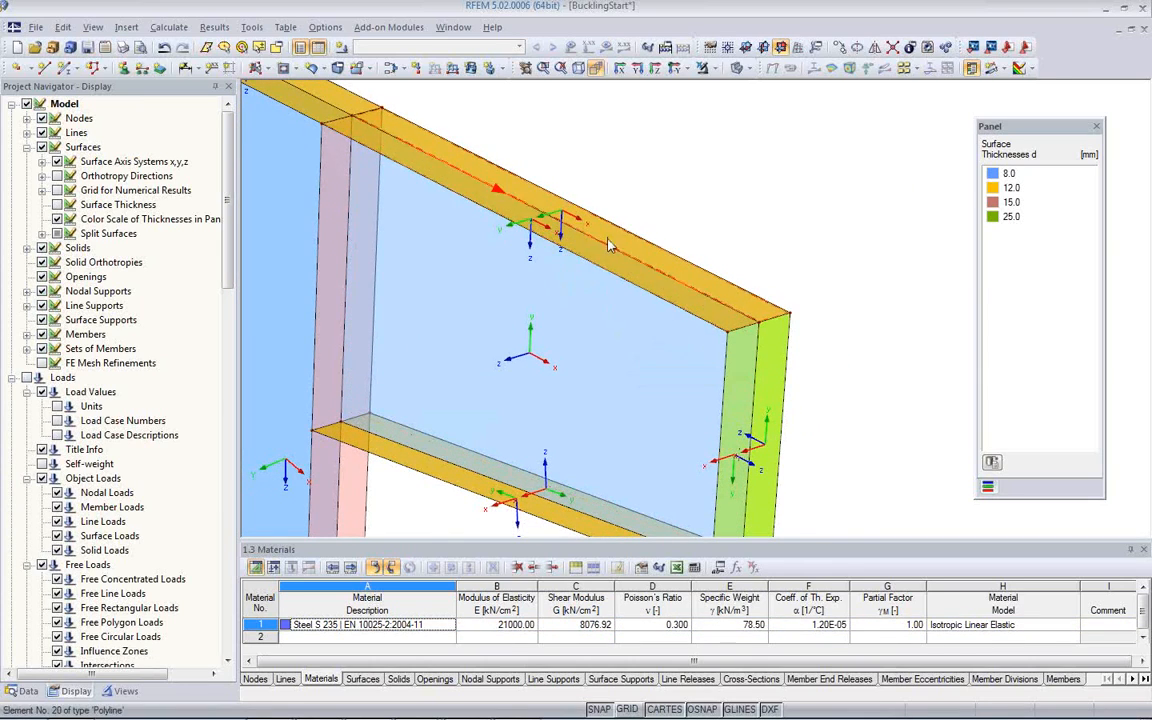
Reverse the local axis system of the rear half of the 25 mm end plate at the beam's free end
{"action": "middle_click_drag", "start_coordinate": [530, 285], "coordinate": [594, 352]}
{"action": "middle_click_drag", "start_coordinate": [693, 426], "coordinate": [726, 425]}
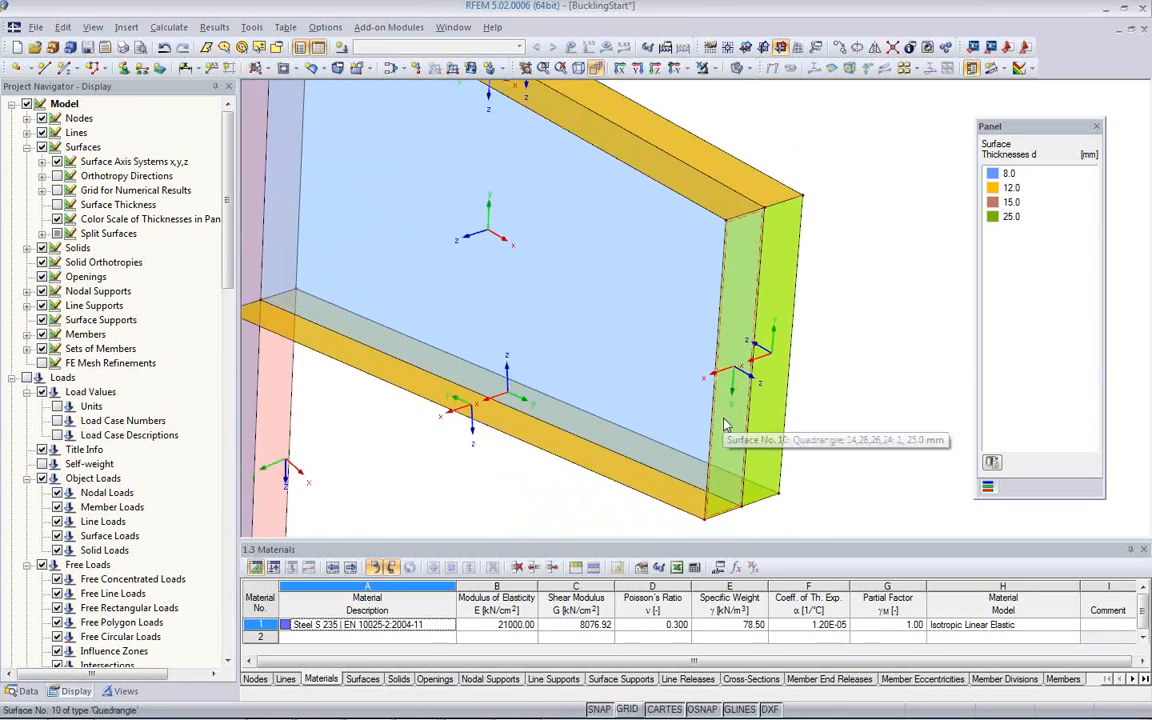
{"action": "left_click", "coordinate": [776, 323]}
{"action": "right_click", "coordinate": [776, 323]}
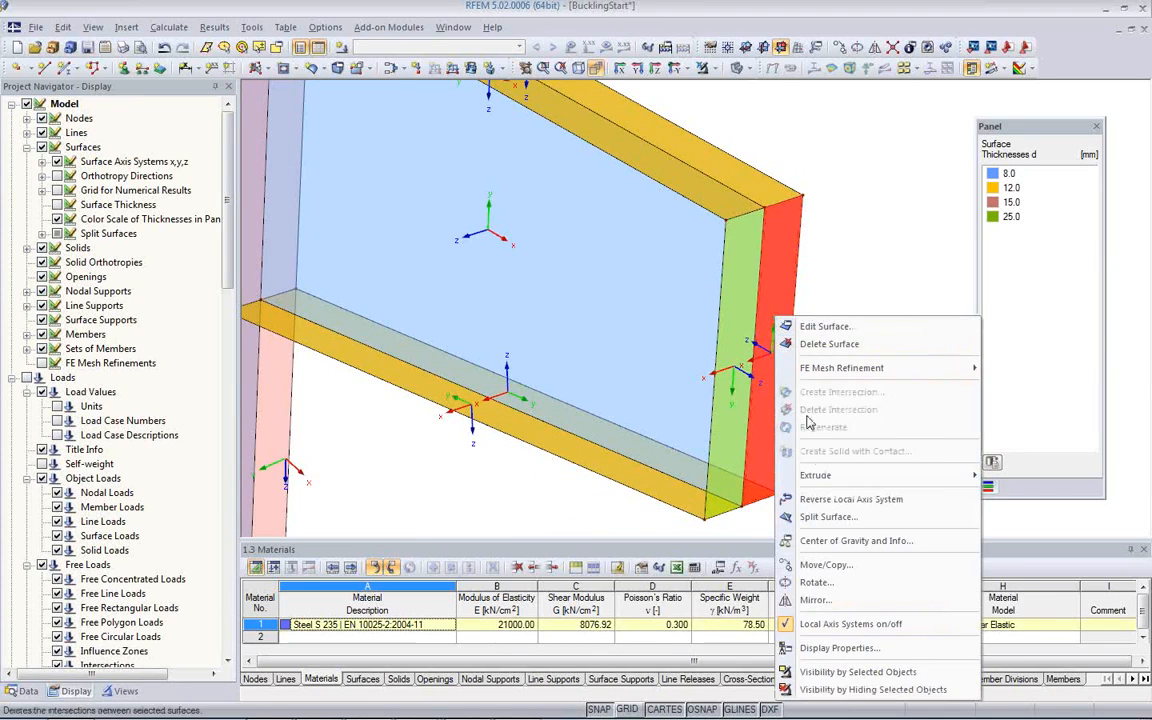
{"action": "left_click", "coordinate": [829, 500]}
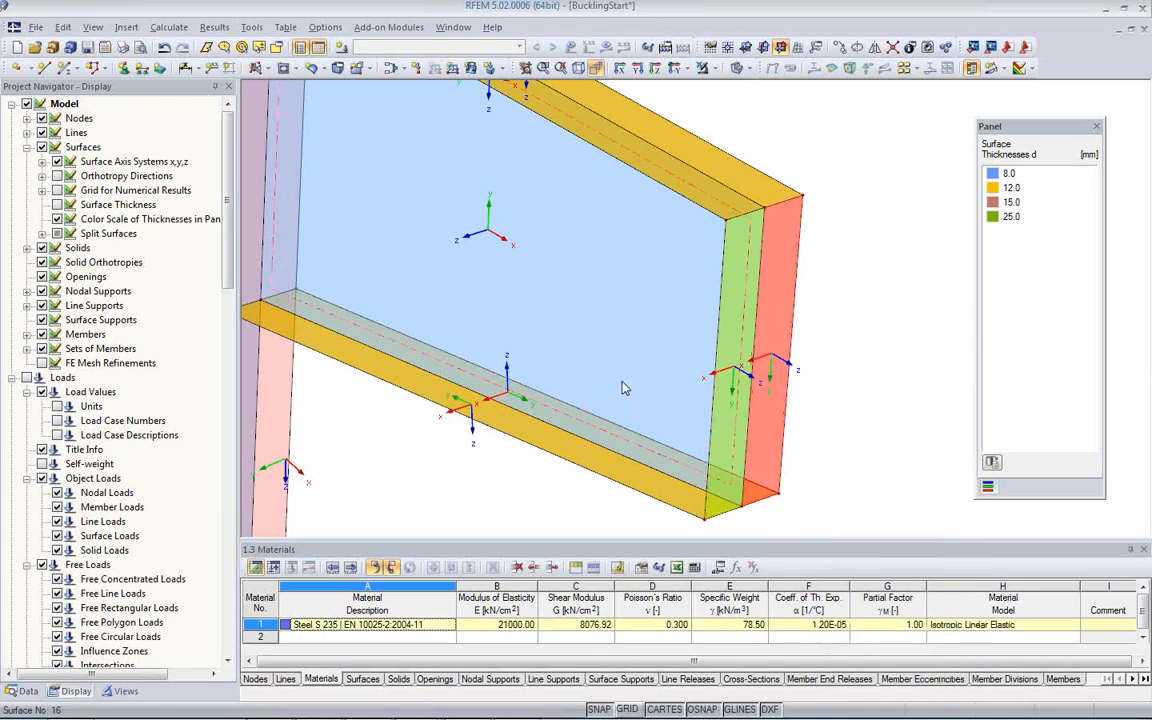
Reverse the local axis system of the rear half of the beam's lower flange plate
{"action": "middle_click_drag", "start_coordinate": [500, 459], "coordinate": [540, 418]}
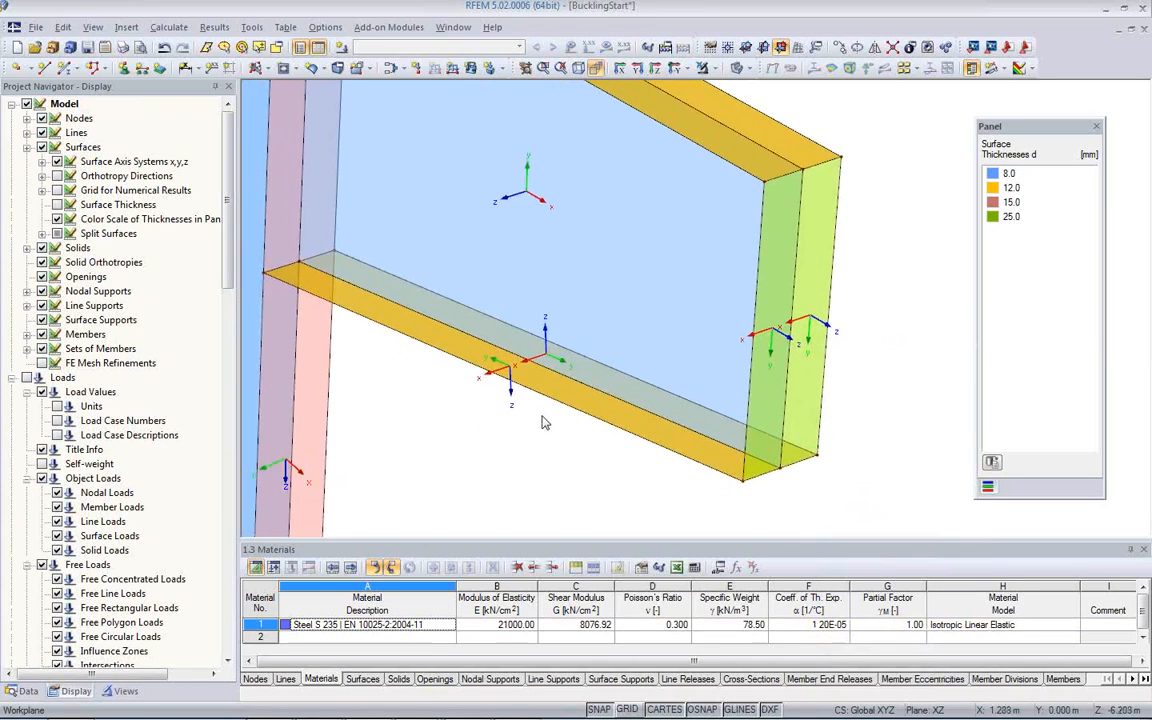
{"action": "scroll", "coordinate": [543, 413], "scroll_direction": "up", "scroll_amount": 1}
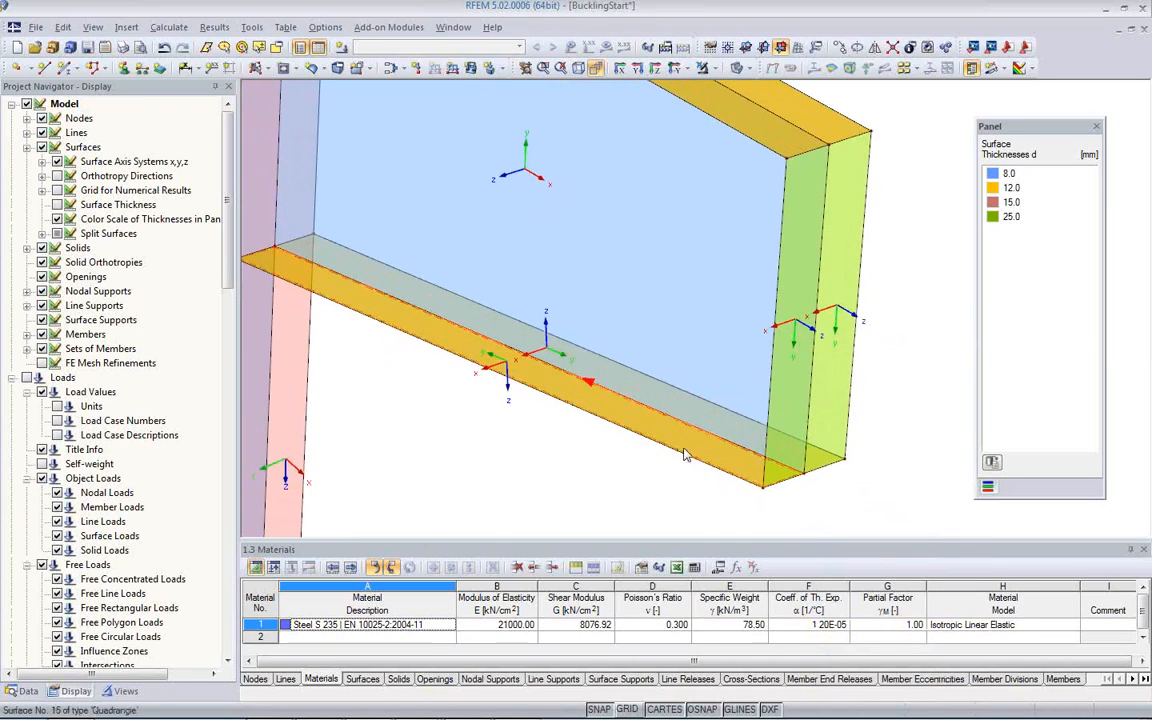
{"action": "middle_click_drag", "start_coordinate": [748, 481], "coordinate": [585, 389], "text": "ctrl"}
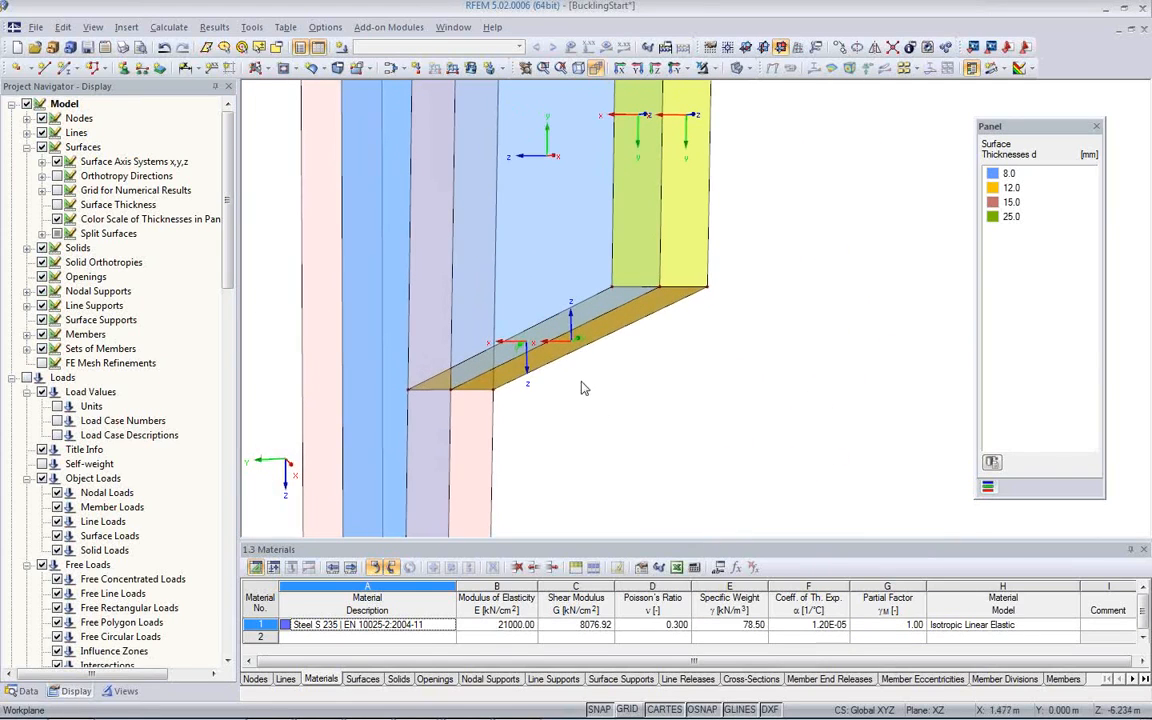
{"action": "left_click", "coordinate": [600, 334]}
{"action": "right_click", "coordinate": [600, 334]}
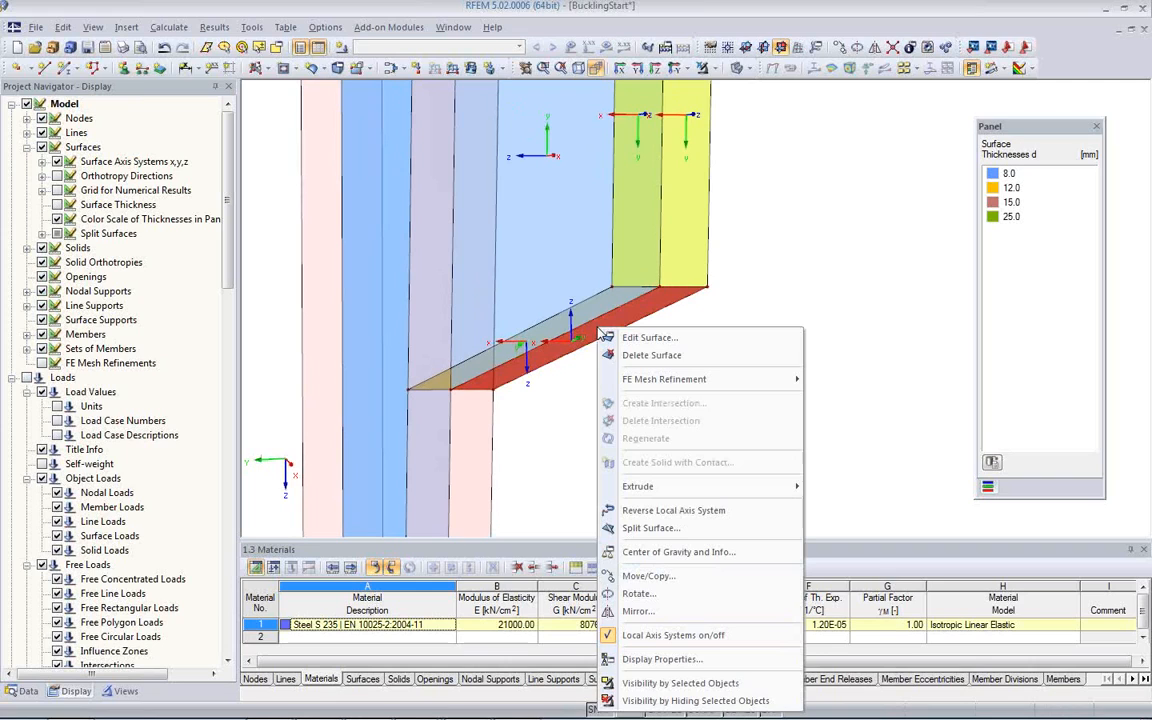
{"action": "left_click", "coordinate": [650, 518]}
{"action": "middle_click_drag", "start_coordinate": [543, 378], "coordinate": [565, 410], "text": "ctrl"}
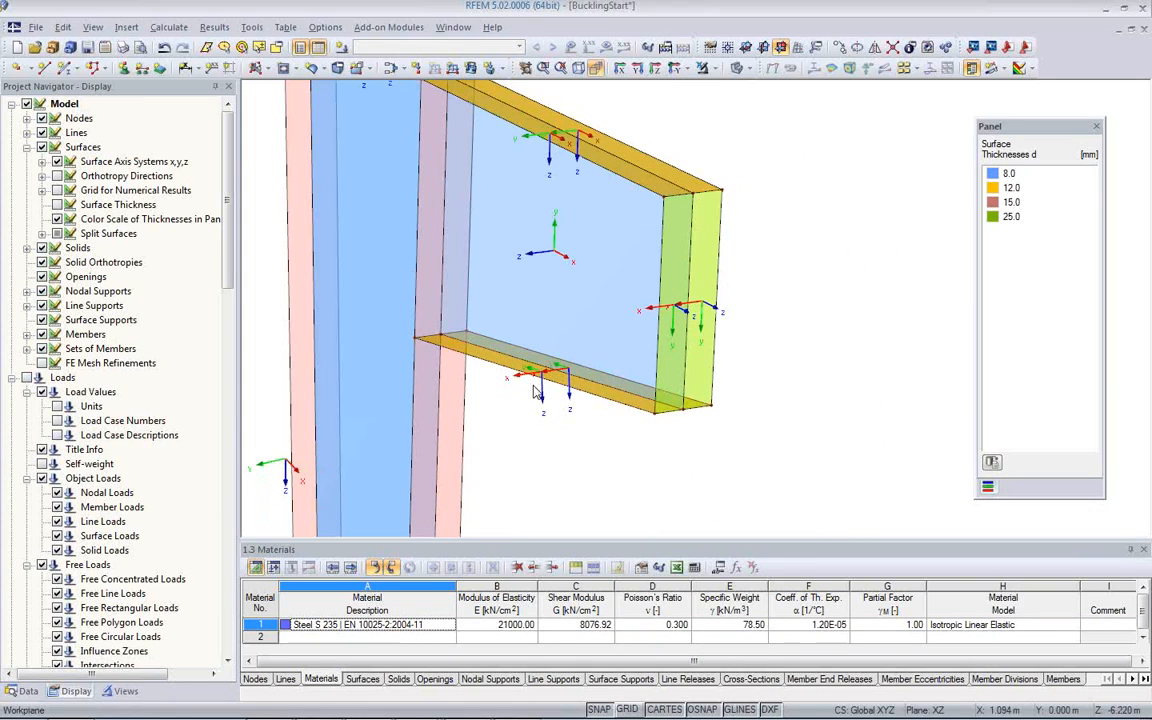
{"action": "middle_click_drag", "start_coordinate": [472, 346], "coordinate": [535, 388], "text": "ctrl"}
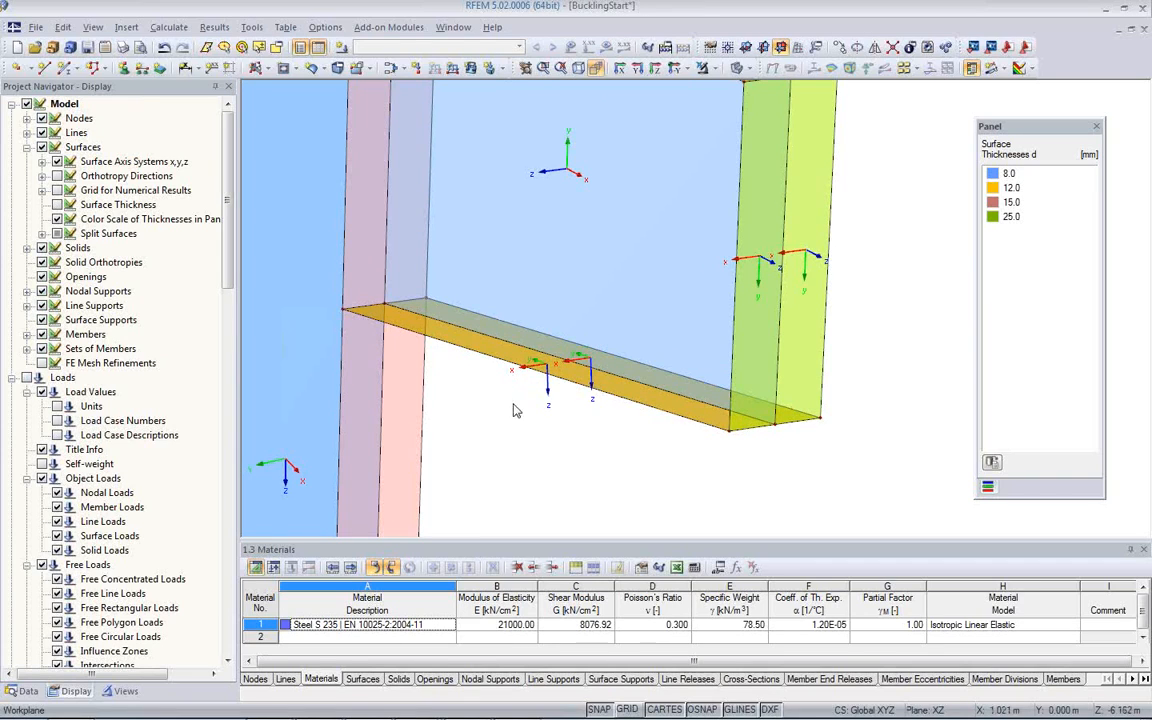
Set the local x-axis of lower flange surface 15 parallel to line 29 and reverse that line's orientation
{"action": "scroll", "coordinate": [466, 372], "scroll_direction": "down", "scroll_amount": 3}
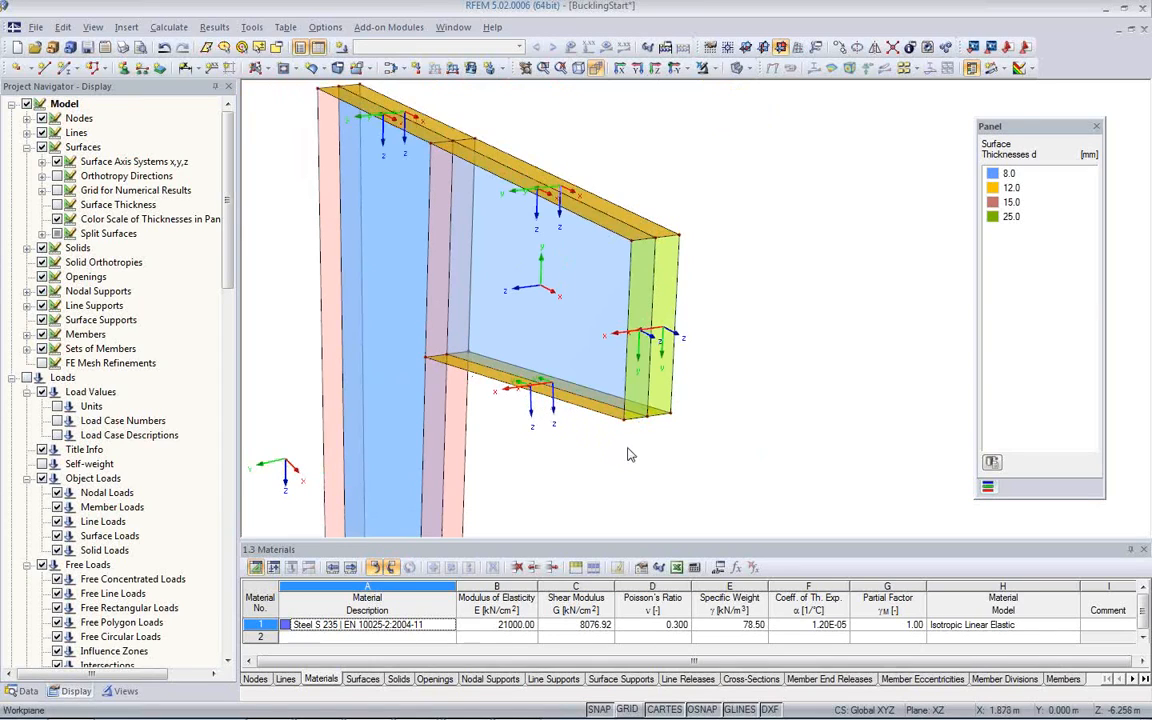
{"action": "scroll", "coordinate": [558, 440], "scroll_direction": "up", "scroll_amount": 1}
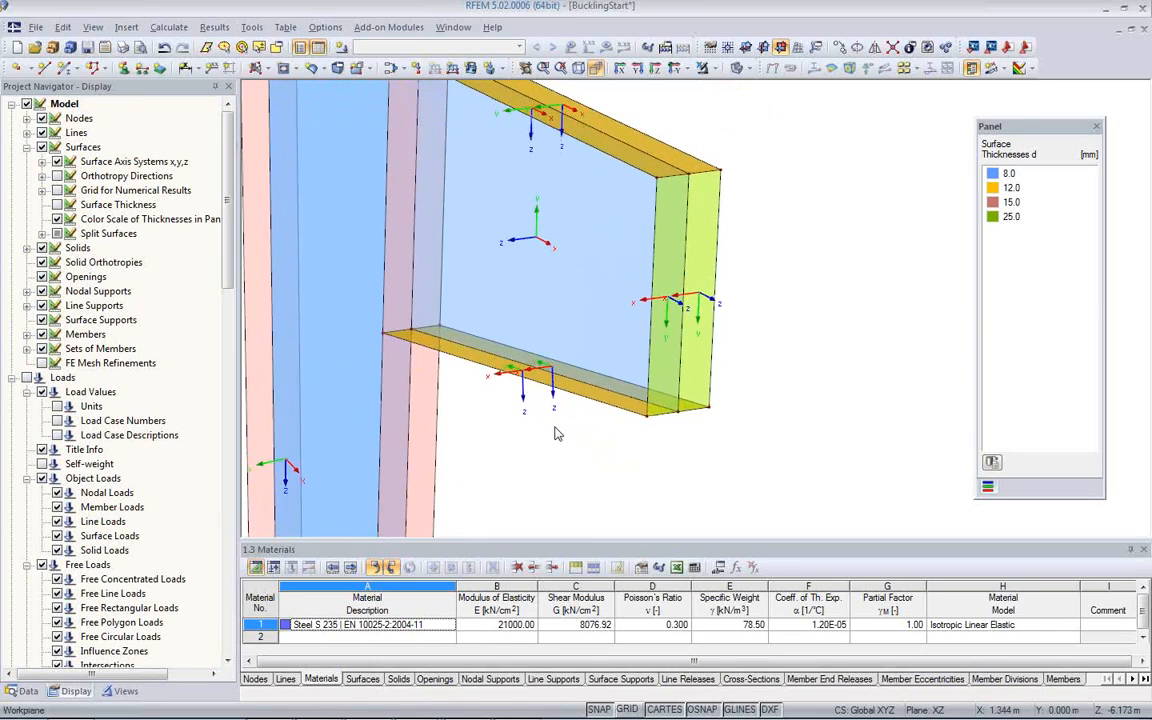
{"action": "scroll", "coordinate": [585, 450], "scroll_direction": "up", "scroll_amount": 1}
{"action": "scroll", "coordinate": [594, 460], "scroll_direction": "up", "scroll_amount": 1}
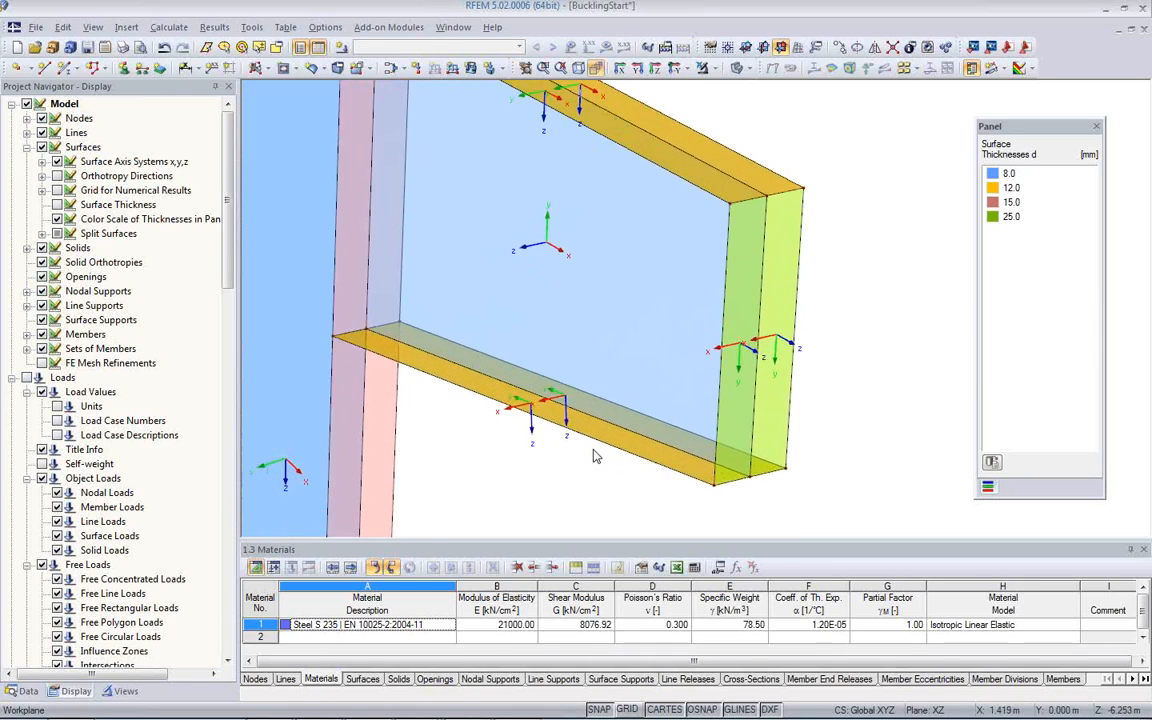
{"action": "scroll", "coordinate": [600, 410], "scroll_direction": "up", "scroll_amount": 1}
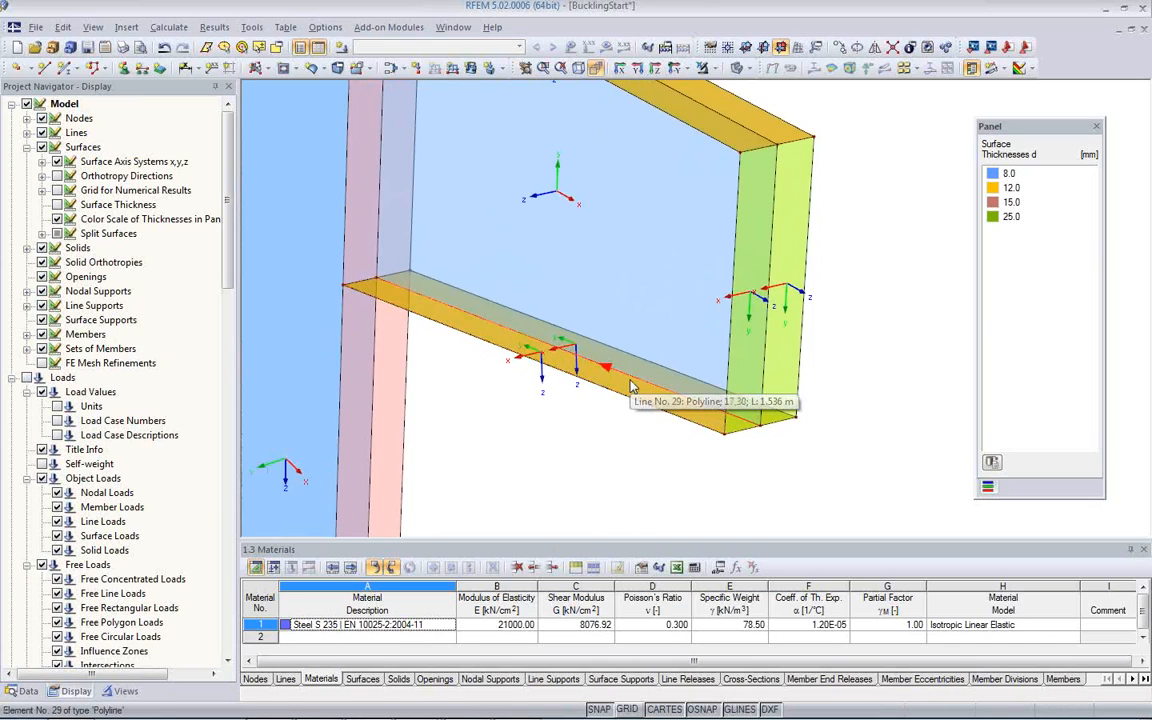
{"action": "double_click", "coordinate": [629, 395]}
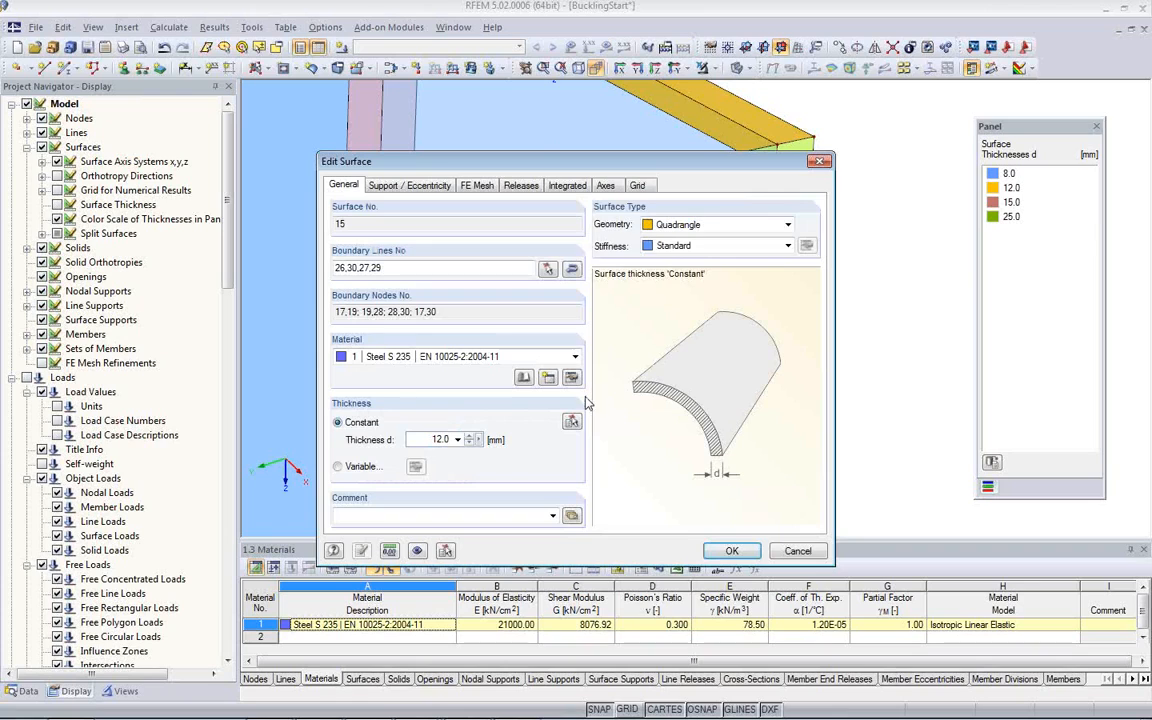
{"action": "left_click", "coordinate": [607, 187]}
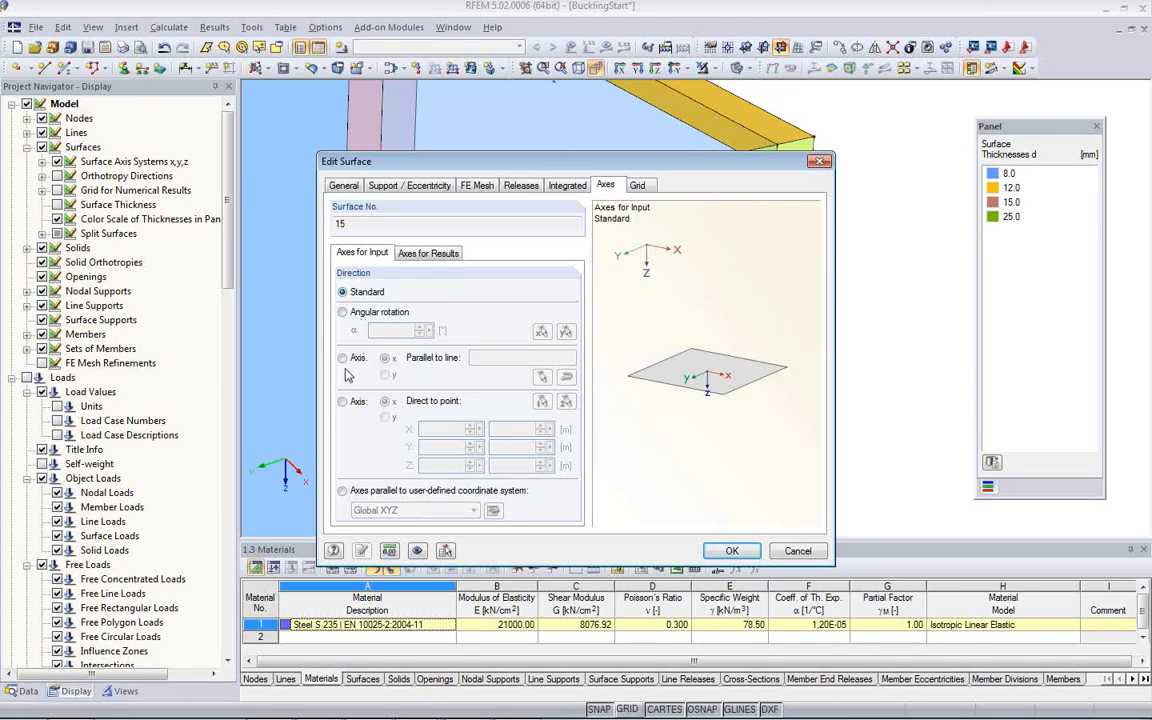
{"action": "left_click", "coordinate": [343, 360]}
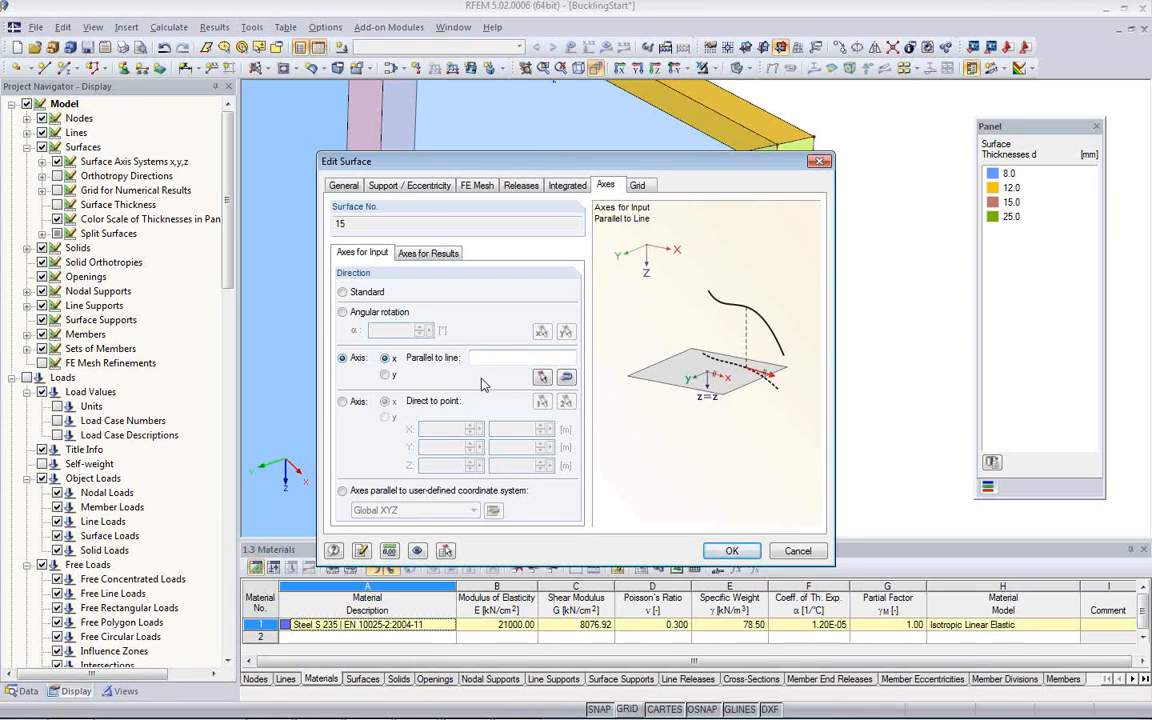
{"action": "left_click", "coordinate": [541, 378]}
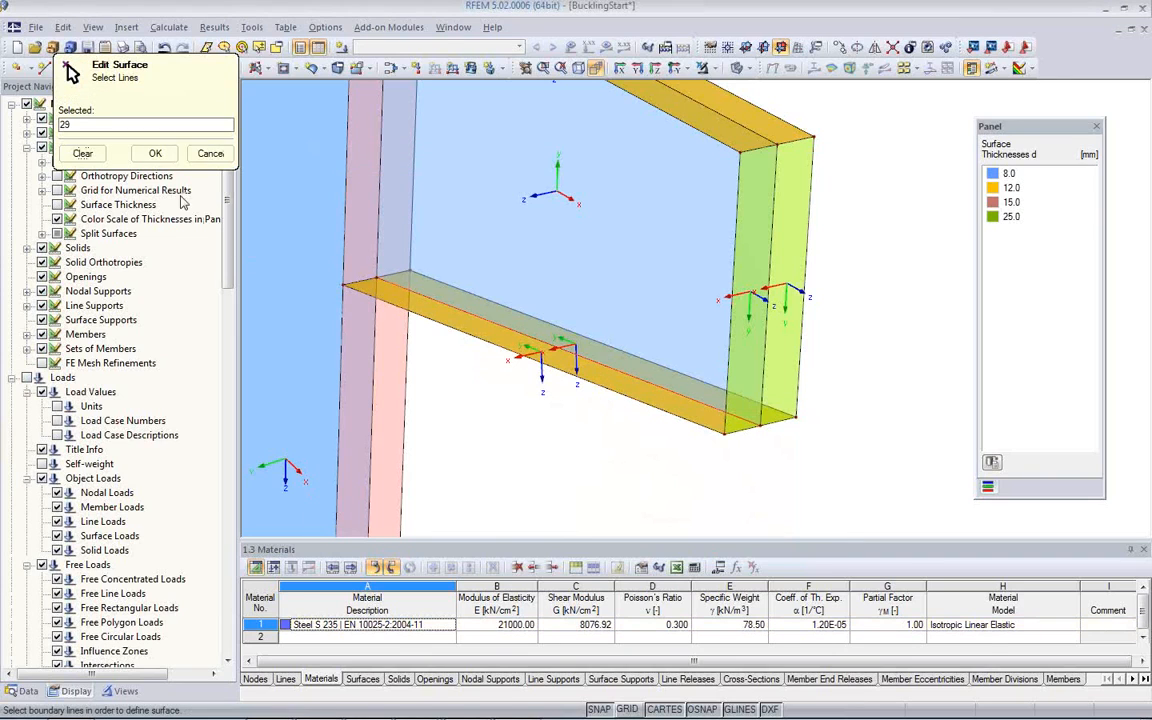
{"action": "left_click", "coordinate": [156, 156]}
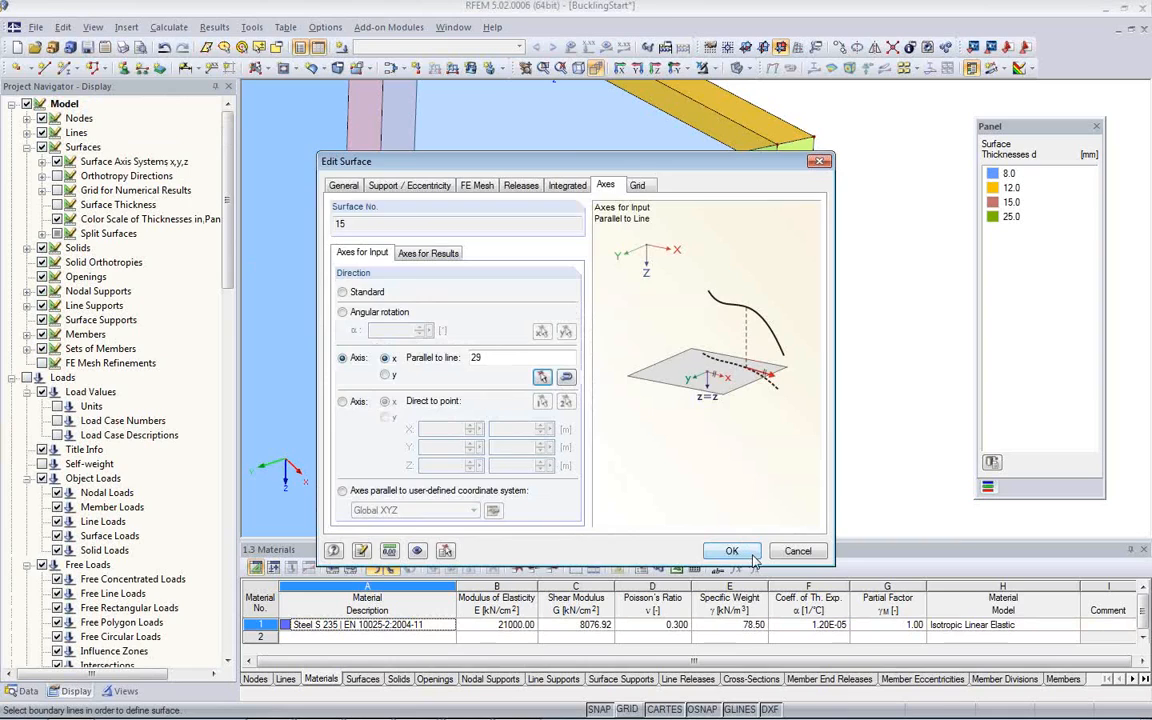
{"action": "key", "text": "Return"}
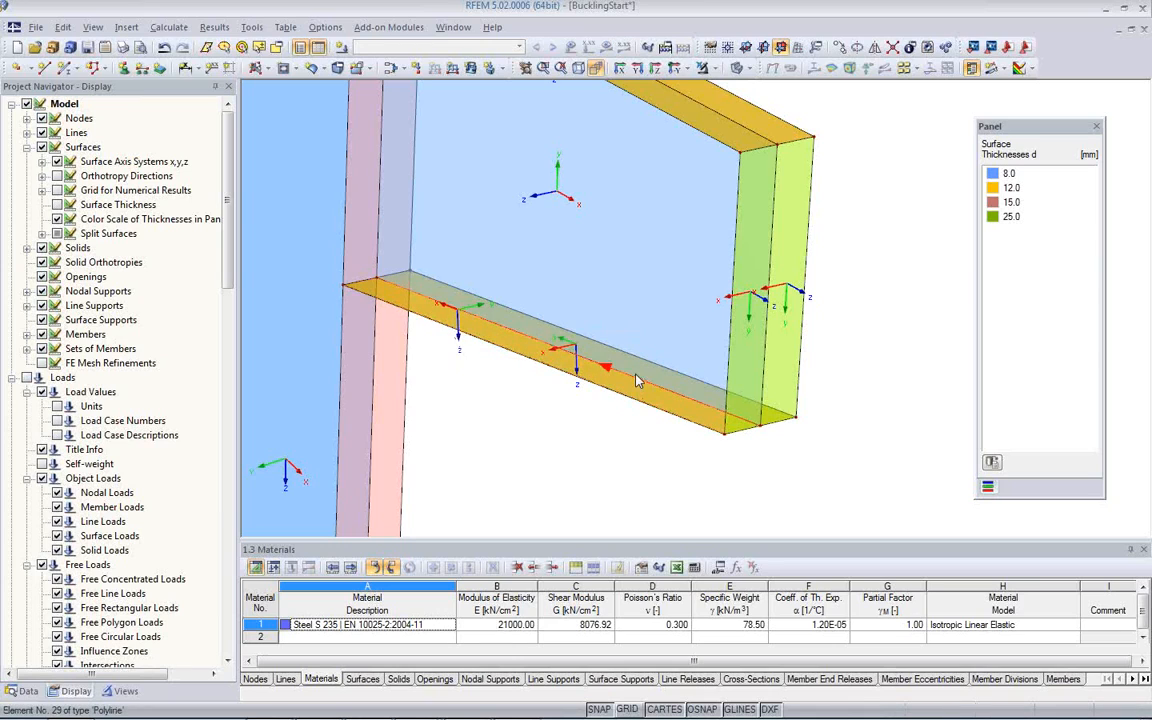
{"action": "right_click", "coordinate": [519, 341]}
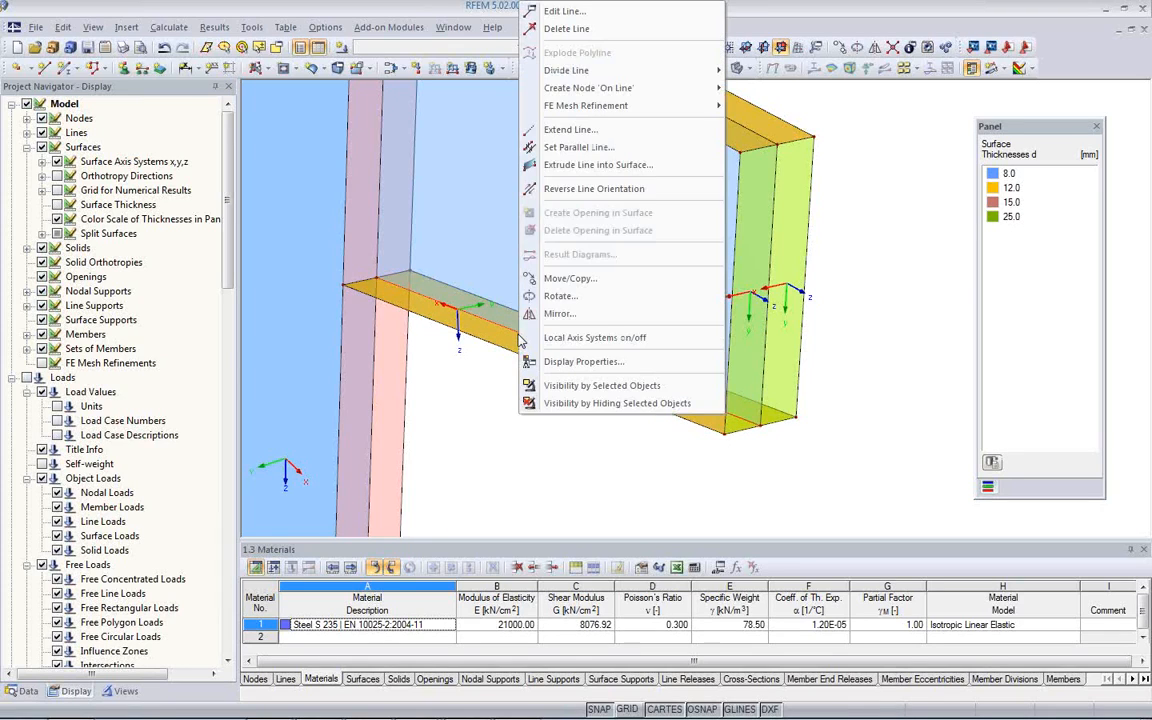
{"action": "left_click", "coordinate": [576, 190]}
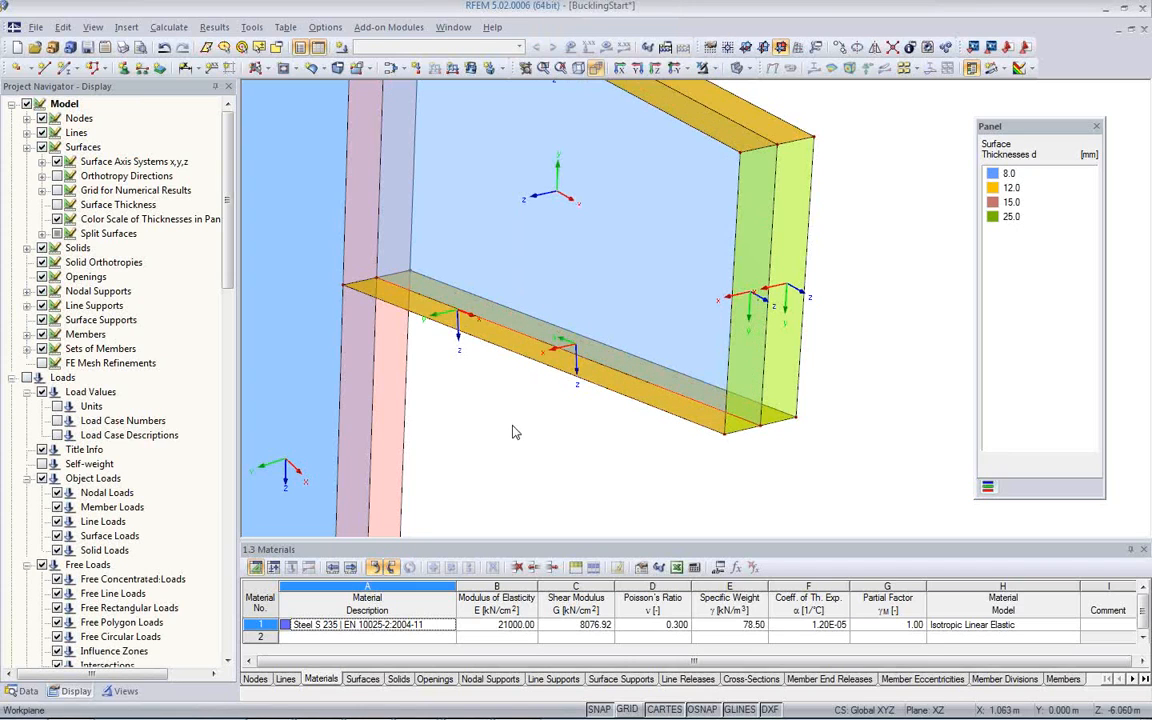
Set the input x-axis of the other lower flange surface, No. 14, parallel to line 29
{"action": "middle_click_drag", "start_coordinate": [682, 405], "coordinate": [603, 295], "text": "ctrl"}
{"action": "double_click", "coordinate": [542, 248]}
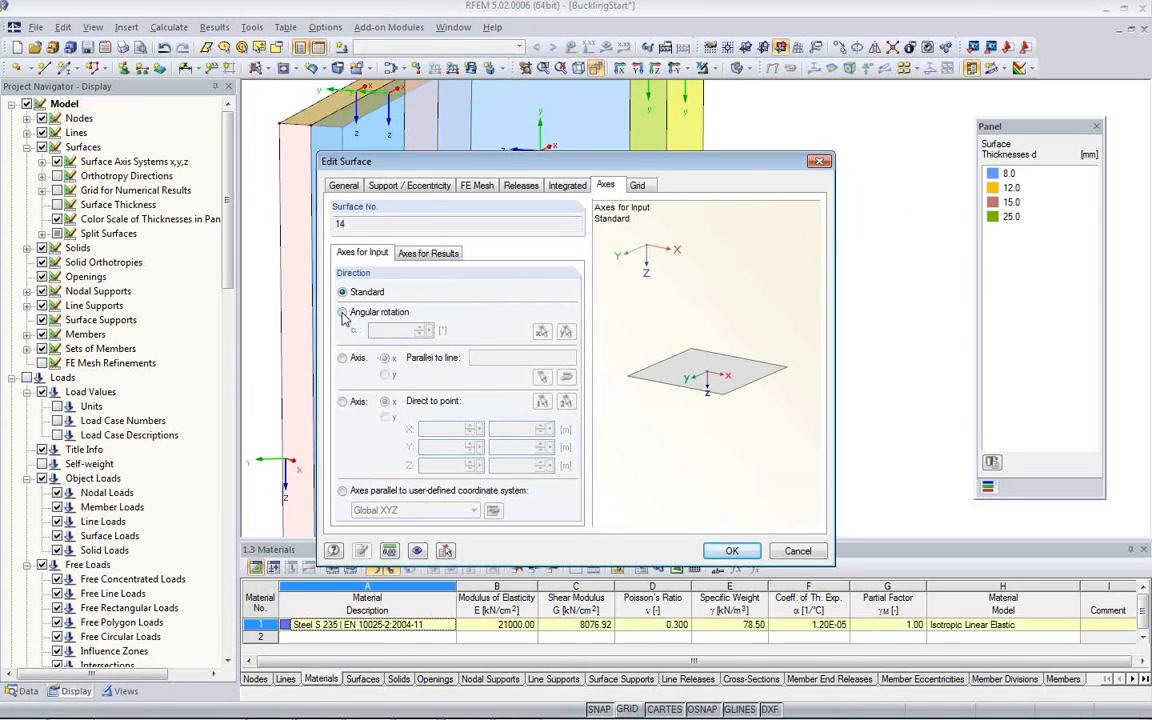
{"action": "left_click", "coordinate": [342, 358]}
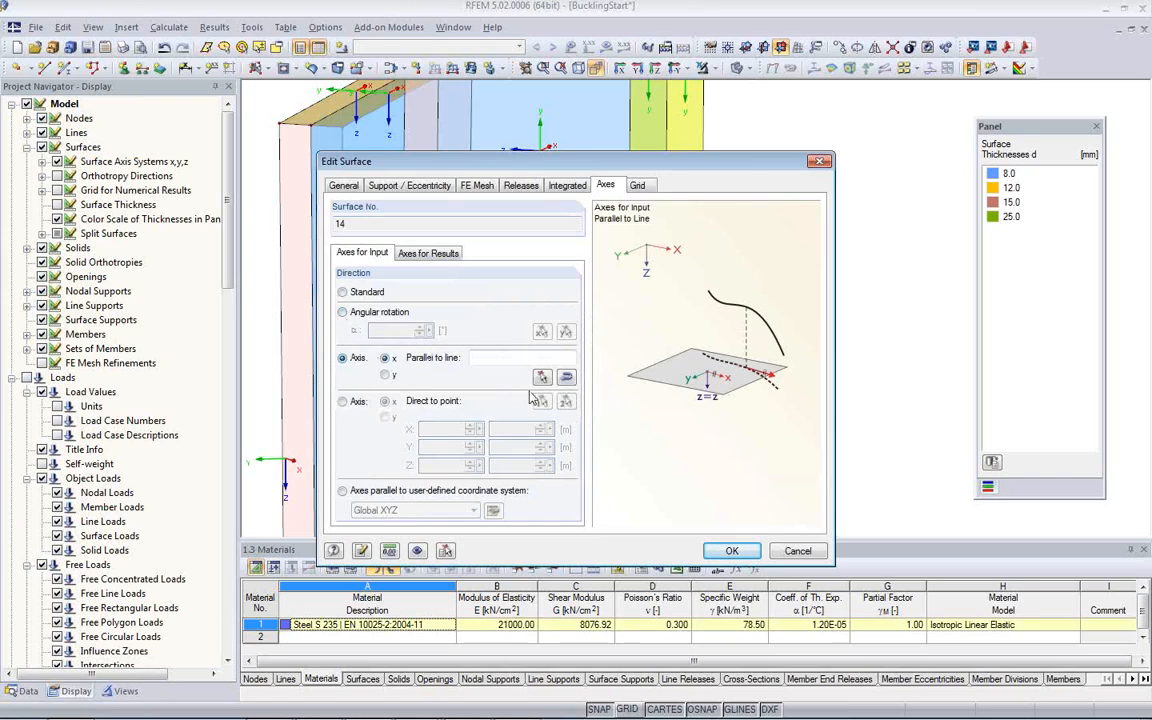
{"action": "left_click", "coordinate": [541, 376]}
{"action": "left_click", "coordinate": [518, 318]}
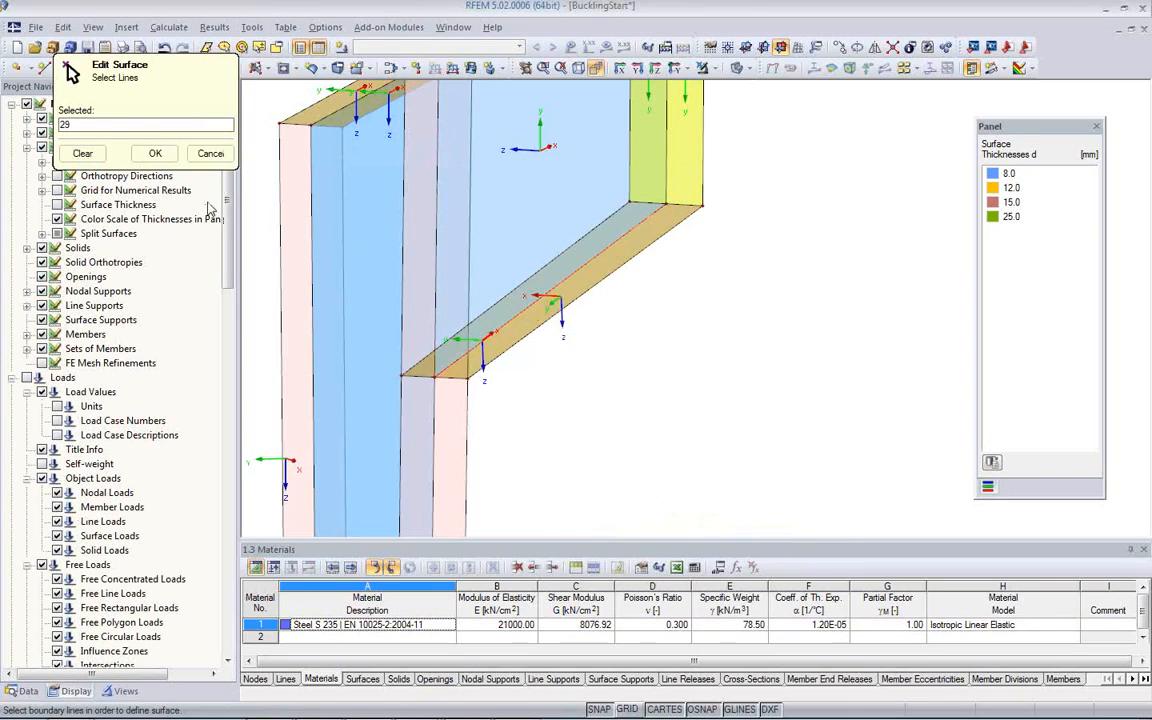
{"action": "left_click", "coordinate": [155, 153]}
{"action": "left_click", "coordinate": [732, 551]}
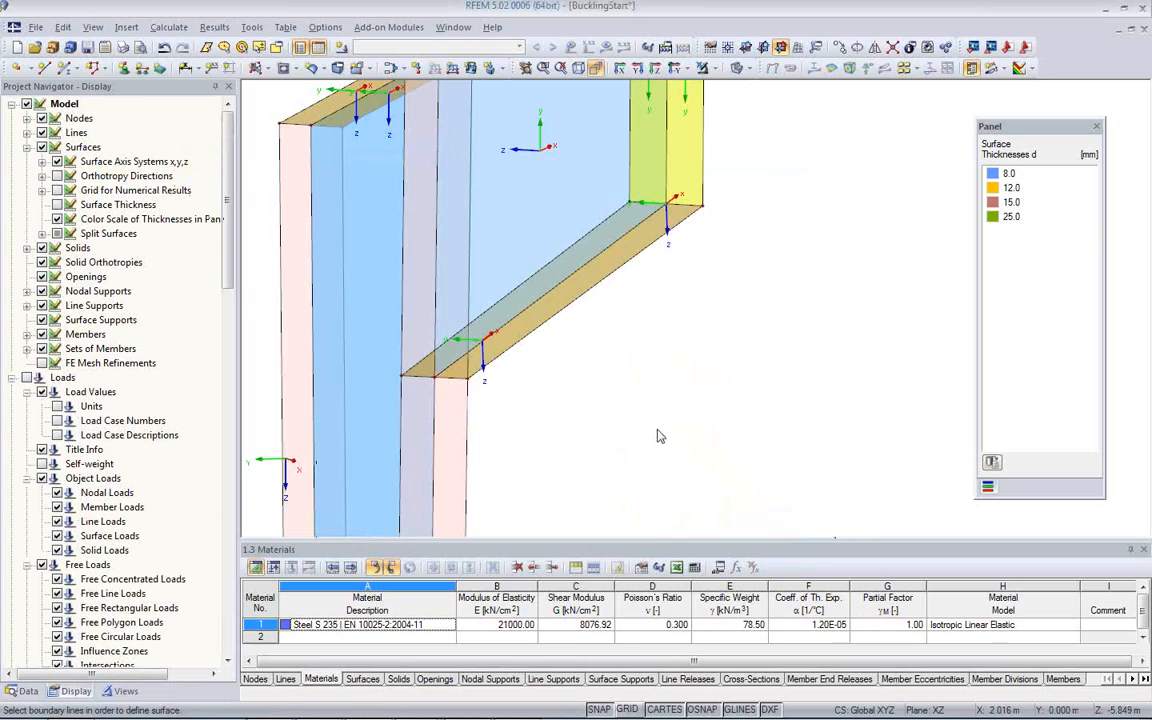
Examine the local axis directions of the beam's lower flange plates, end plate and web, and of the column surfaces
{"action": "scroll", "coordinate": [652, 487], "scroll_direction": "up", "scroll_amount": 2}
{"action": "middle_click_drag", "start_coordinate": [652, 487], "coordinate": [632, 452], "text": "ctrl"}
{"action": "scroll", "coordinate": [613, 394], "scroll_direction": "down", "scroll_amount": 3}
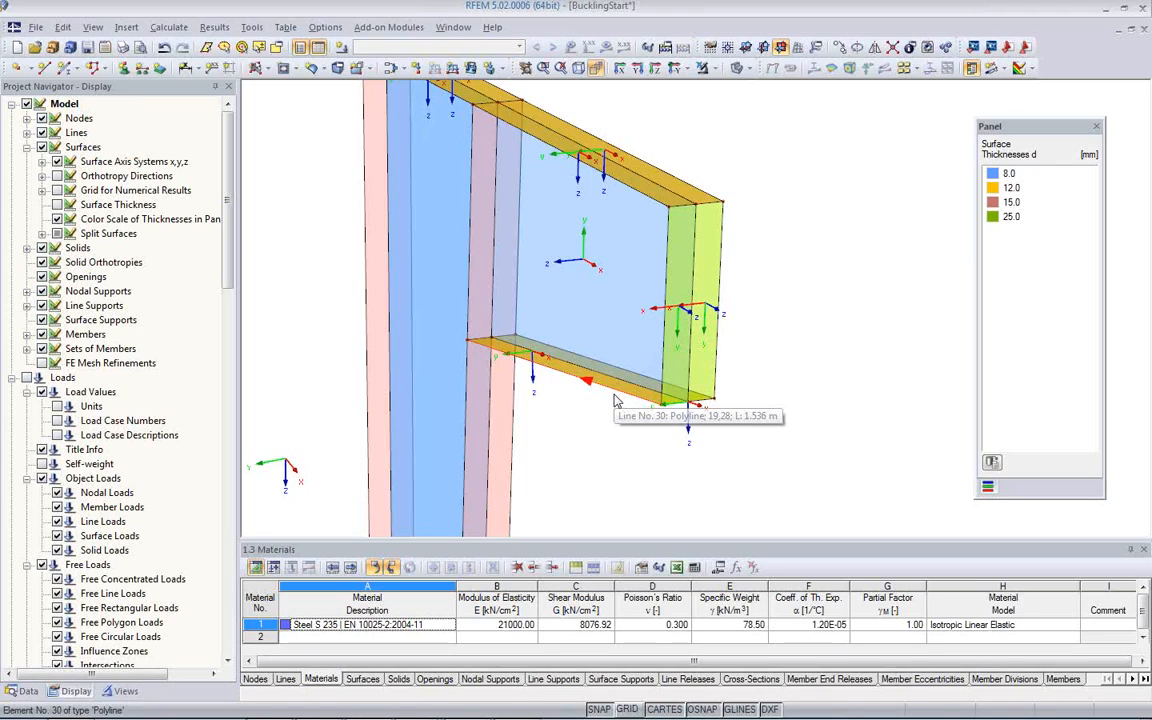
{"action": "mouse_move", "coordinate": [607, 419]}
{"action": "middle_mouse_down"}
{"action": "mouse_move", "coordinate": [602, 344]}
{"action": "mouse_move", "coordinate": [589, 363]}
{"action": "mouse_move", "coordinate": [661, 483]}
{"action": "mouse_move", "coordinate": [622, 423]}
{"action": "middle_mouse_up"}
{"action": "scroll", "coordinate": [622, 416], "scroll_direction": "up", "scroll_amount": 1}
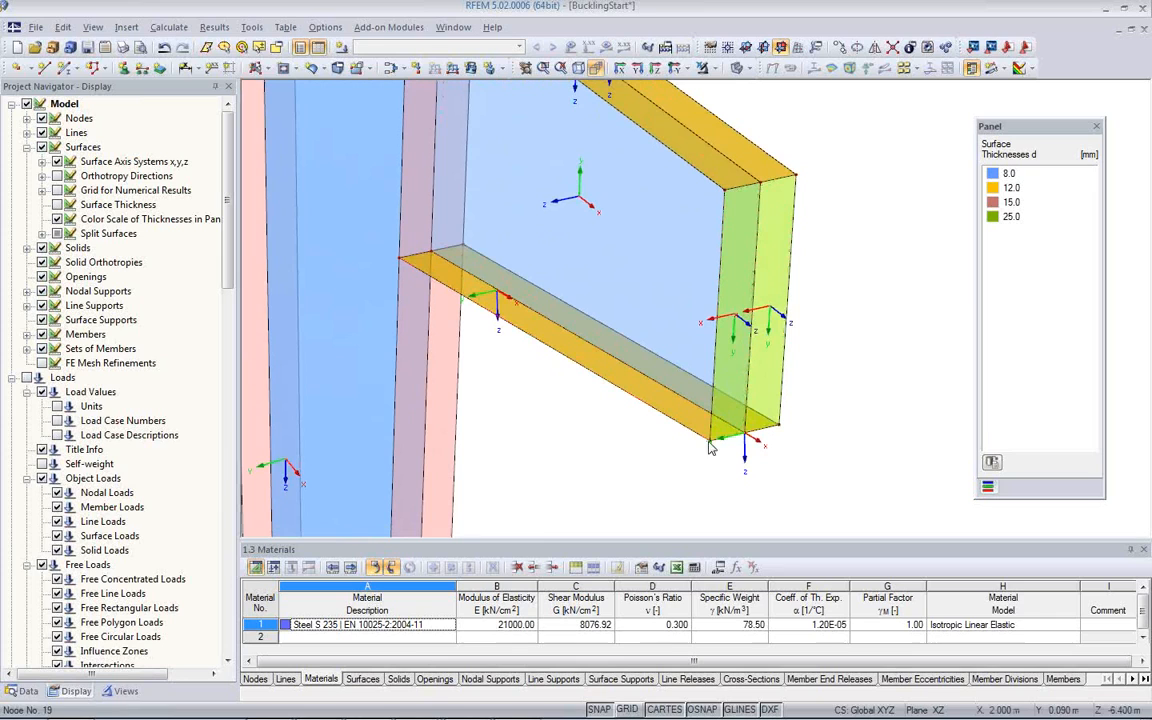
{"action": "scroll", "coordinate": [665, 436], "scroll_direction": "down", "scroll_amount": 2}
{"action": "middle_click_drag", "start_coordinate": [647, 429], "coordinate": [644, 317]}
{"action": "scroll", "coordinate": [678, 365], "scroll_direction": "down", "scroll_amount": 2}
{"action": "scroll", "coordinate": [644, 317], "scroll_direction": "down", "scroll_amount": 2}
{"action": "middle_click_drag", "start_coordinate": [657, 409], "coordinate": [582, 268]}
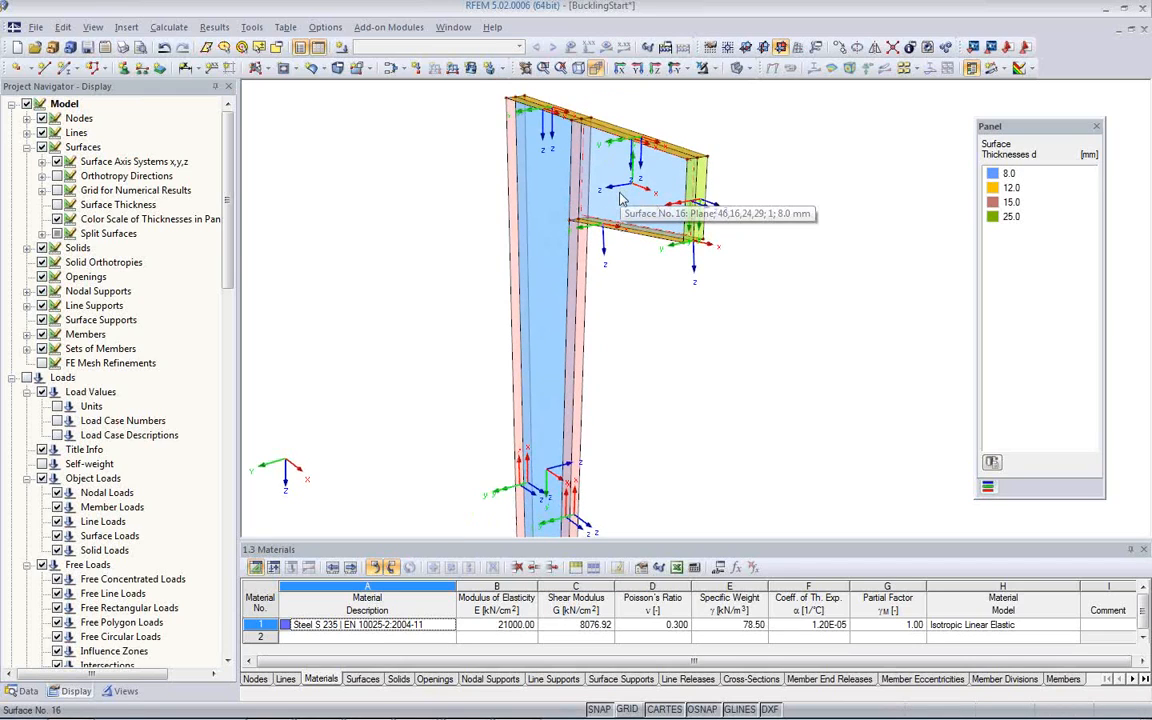
Reverse the local axis system of the column's web surface
{"action": "left_click", "coordinate": [620, 203]}
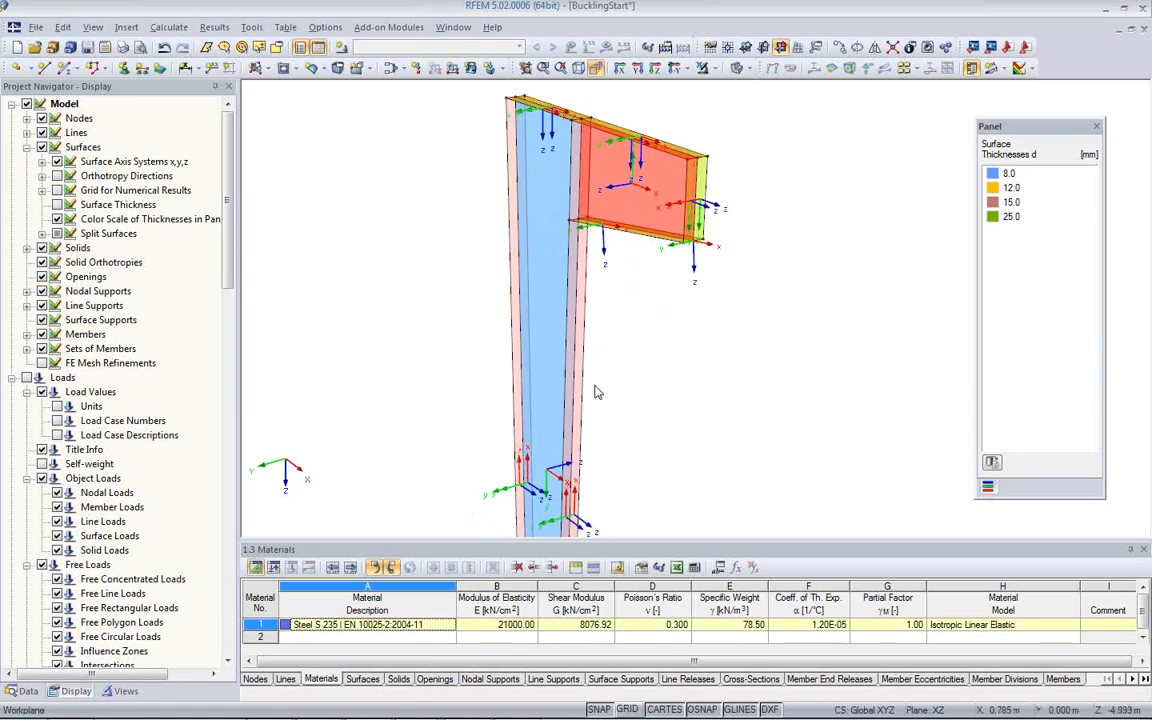
{"action": "left_click", "coordinate": [558, 402]}
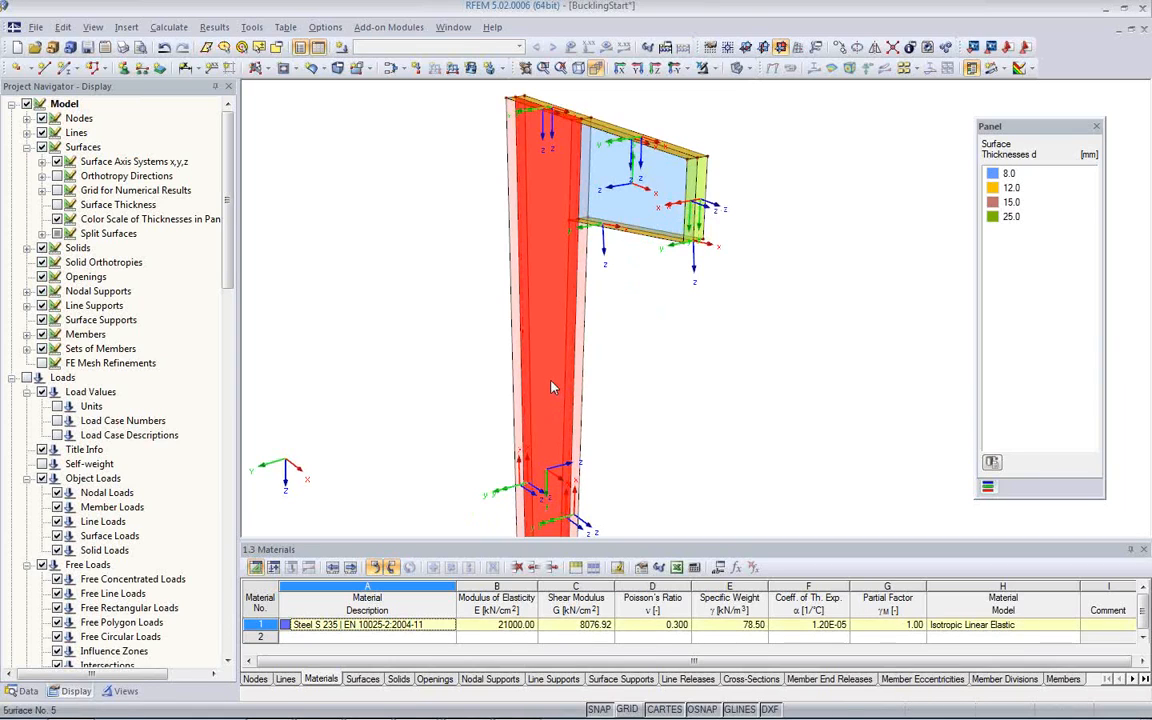
{"action": "right_click", "coordinate": [553, 387]}
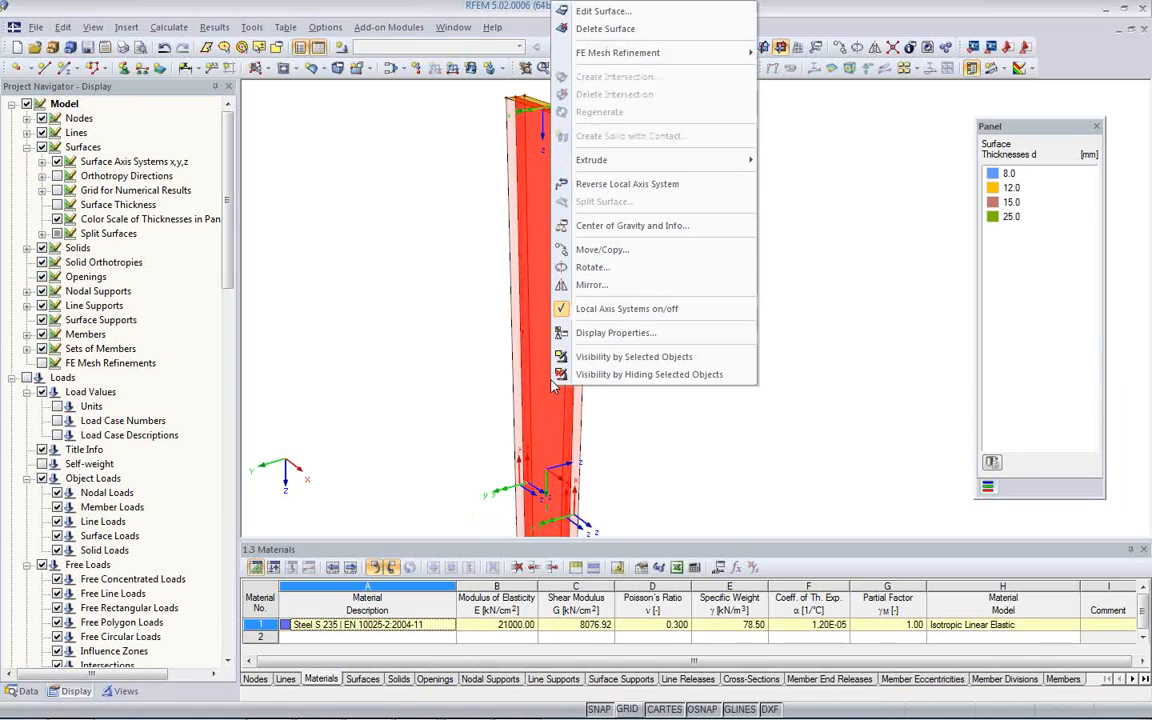
{"action": "left_click", "coordinate": [620, 184]}
{"action": "middle_click_drag", "start_coordinate": [658, 406], "coordinate": [607, 360]}
{"action": "scroll", "coordinate": [640, 245], "scroll_direction": "up", "scroll_amount": 3}
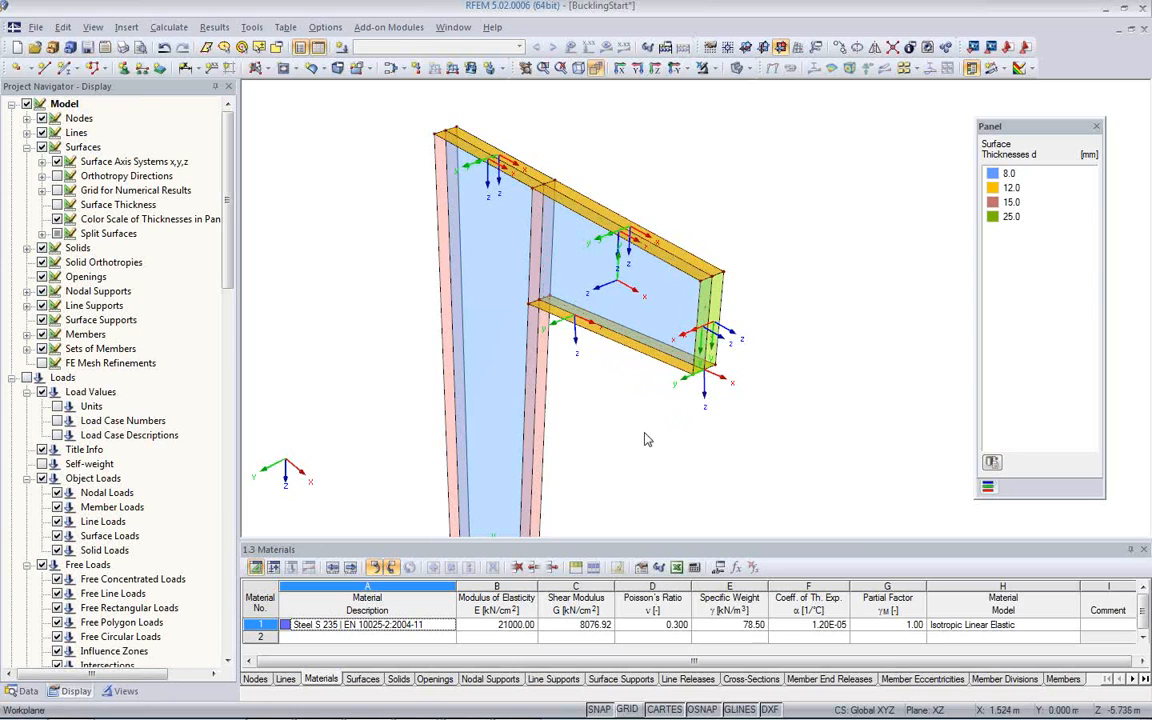
Hide the local axis systems of all surfaces in the model display
{"action": "middle_click_drag", "start_coordinate": [646, 447], "coordinate": [627, 320], "text": "ctrl"}
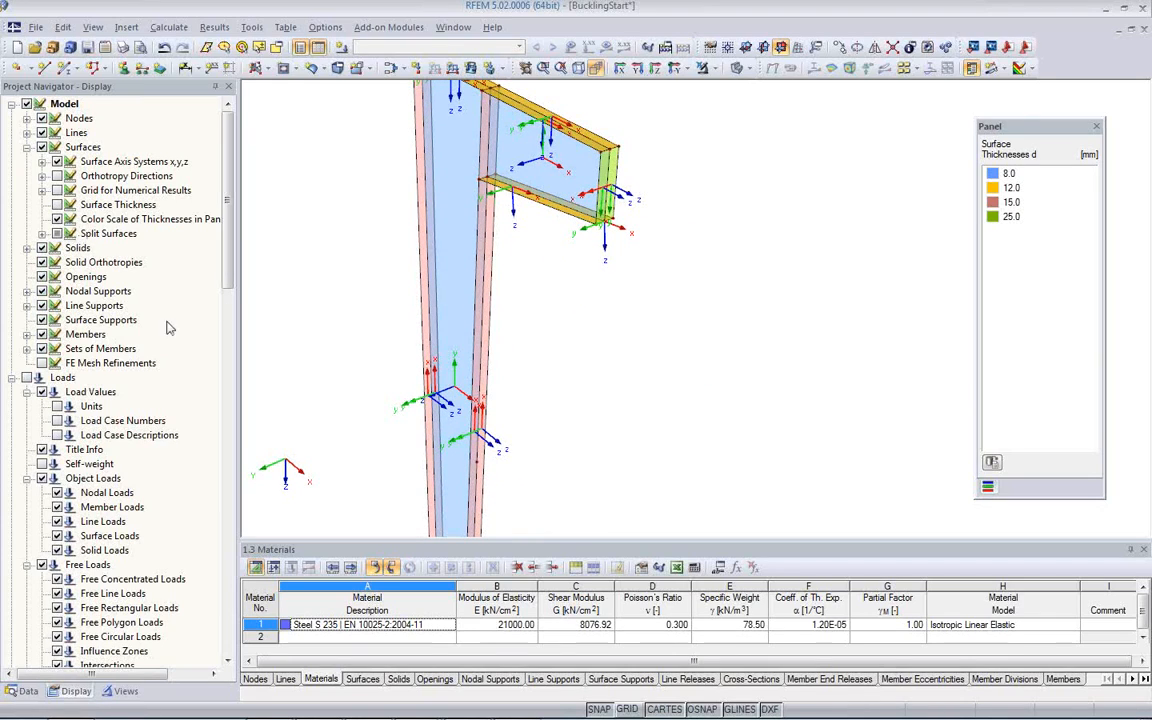
{"action": "left_click", "coordinate": [57, 162]}
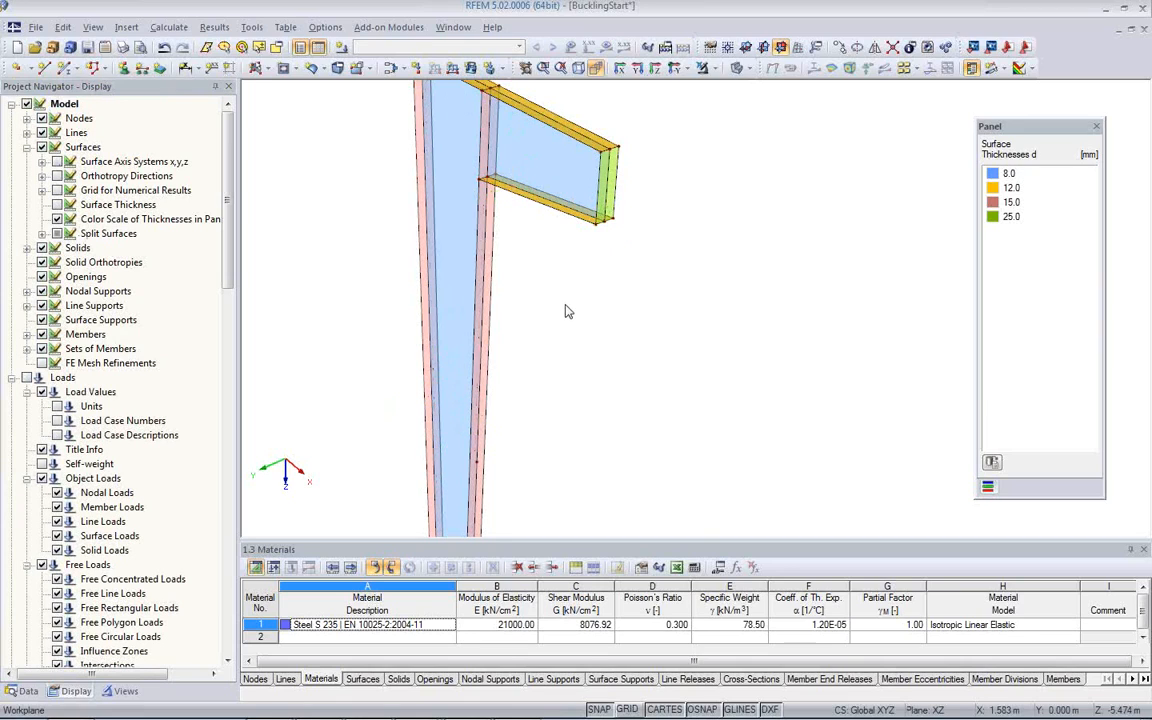
{"action": "scroll", "coordinate": [508, 274], "scroll_direction": "down", "scroll_amount": 1}
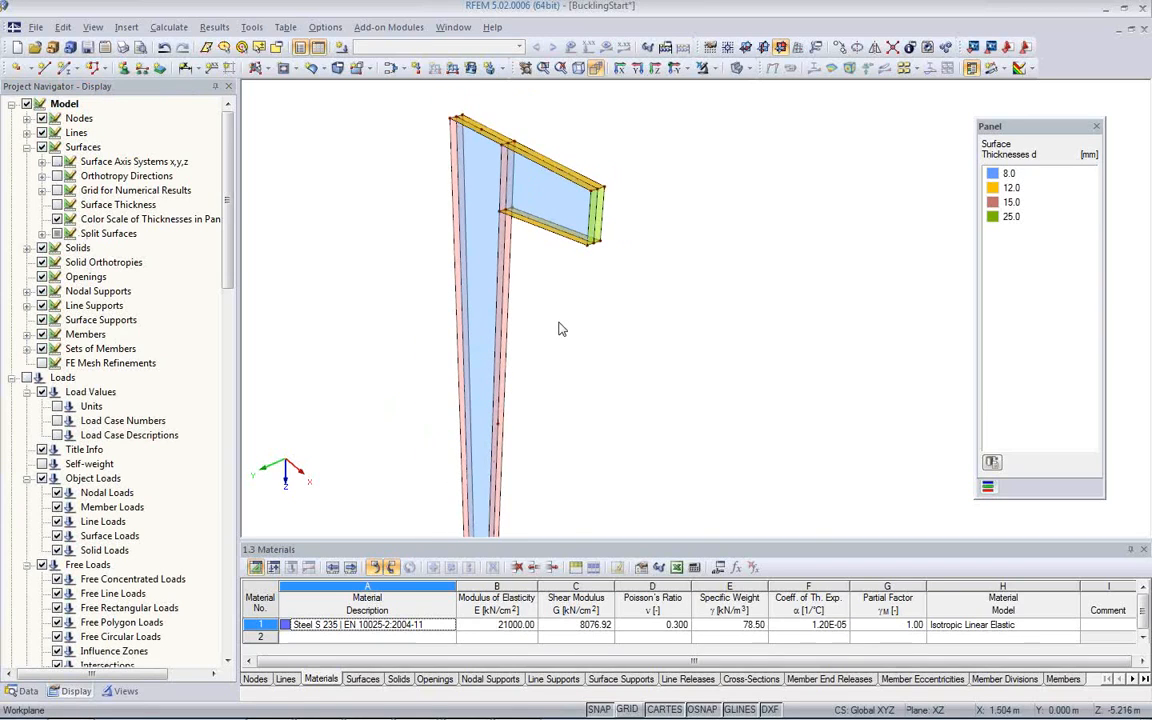
{"action": "scroll", "coordinate": [529, 327], "scroll_direction": "up", "scroll_amount": 1}
{"action": "scroll", "coordinate": [531, 327], "scroll_direction": "down", "scroll_amount": 1}
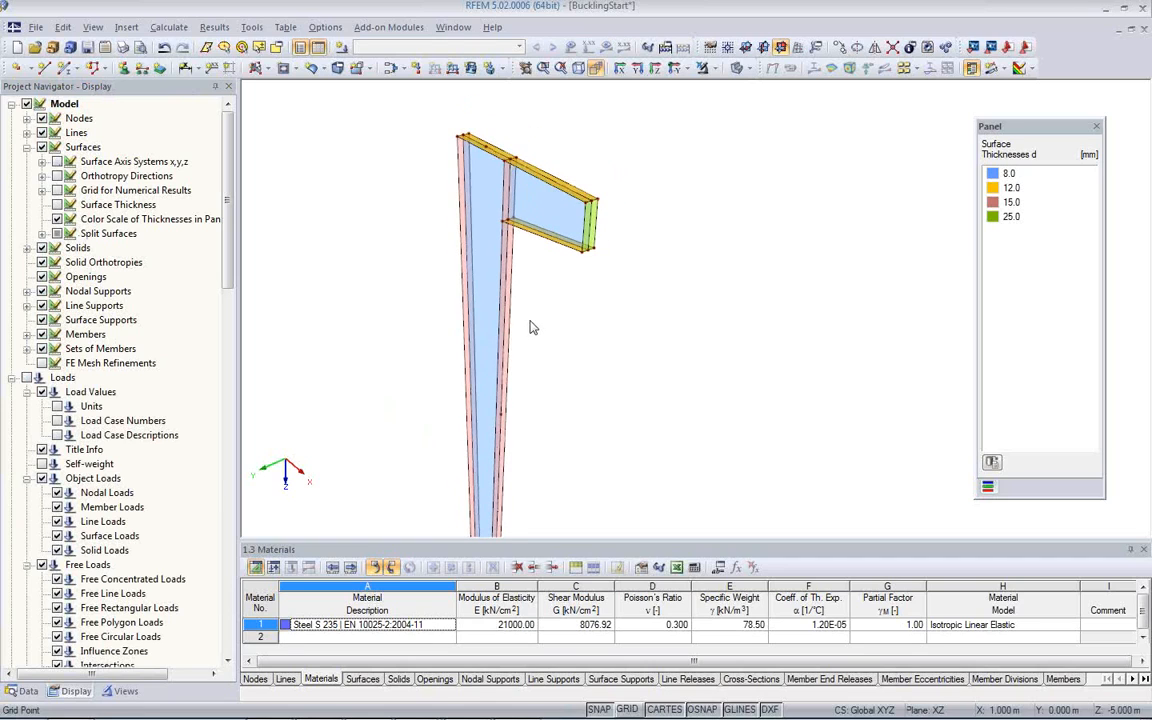
{"action": "middle_click_drag", "start_coordinate": [547, 333], "coordinate": [424, 321], "text": "ctrl"}
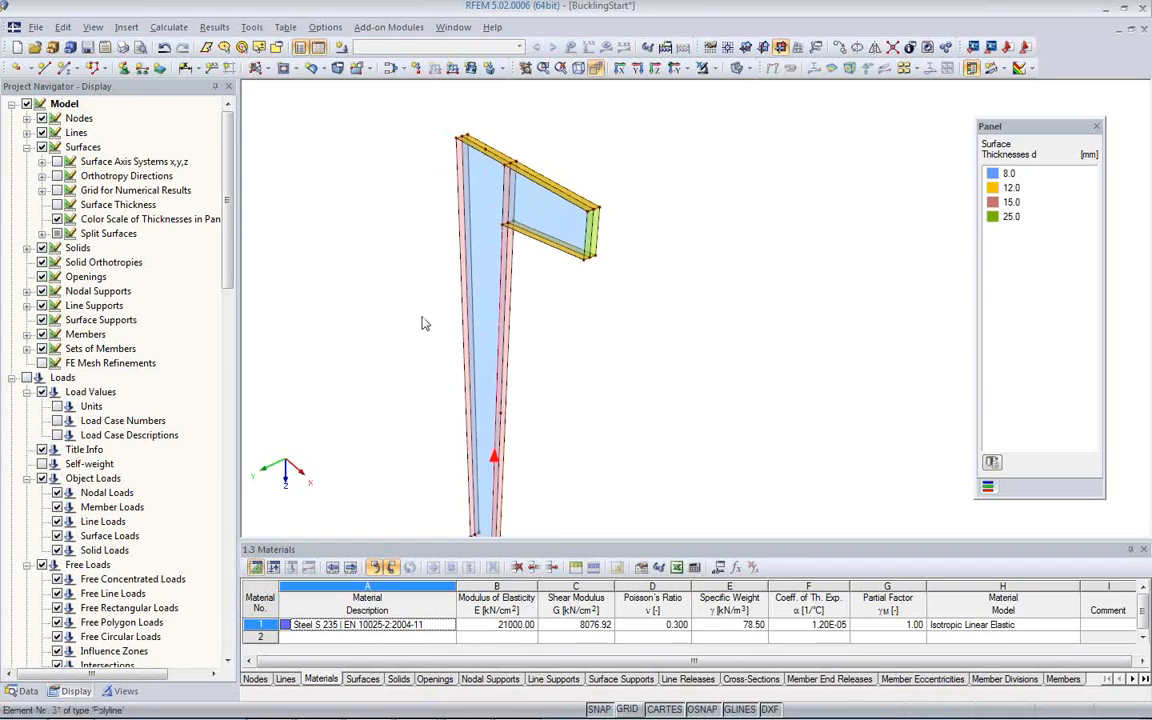
Assign hinged line supports to all the base lines of the column's flanges and web
{"action": "middle_click_drag", "start_coordinate": [546, 348], "coordinate": [514, 222]}
{"action": "scroll", "coordinate": [446, 418], "scroll_direction": "up", "scroll_amount": 5}
{"action": "scroll", "coordinate": [446, 422], "scroll_direction": "up", "scroll_amount": 1}
{"action": "middle_click_drag", "start_coordinate": [606, 459], "coordinate": [556, 294], "text": "ctrl"}
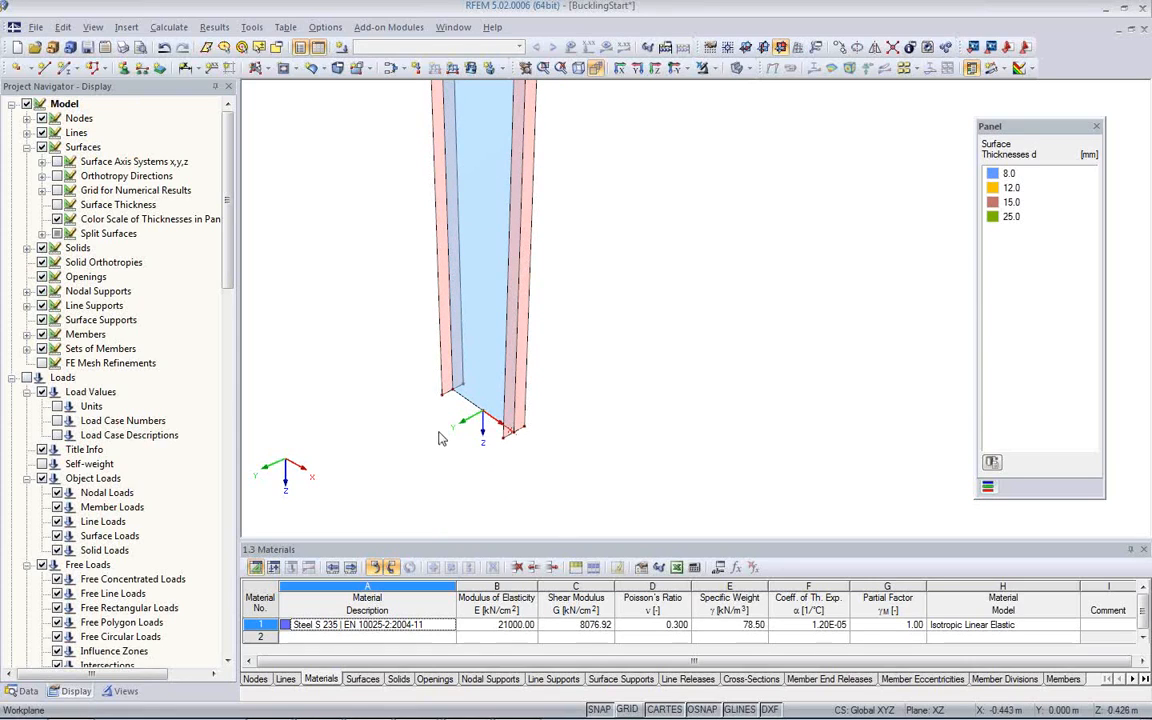
{"action": "left_click", "coordinate": [142, 70]}
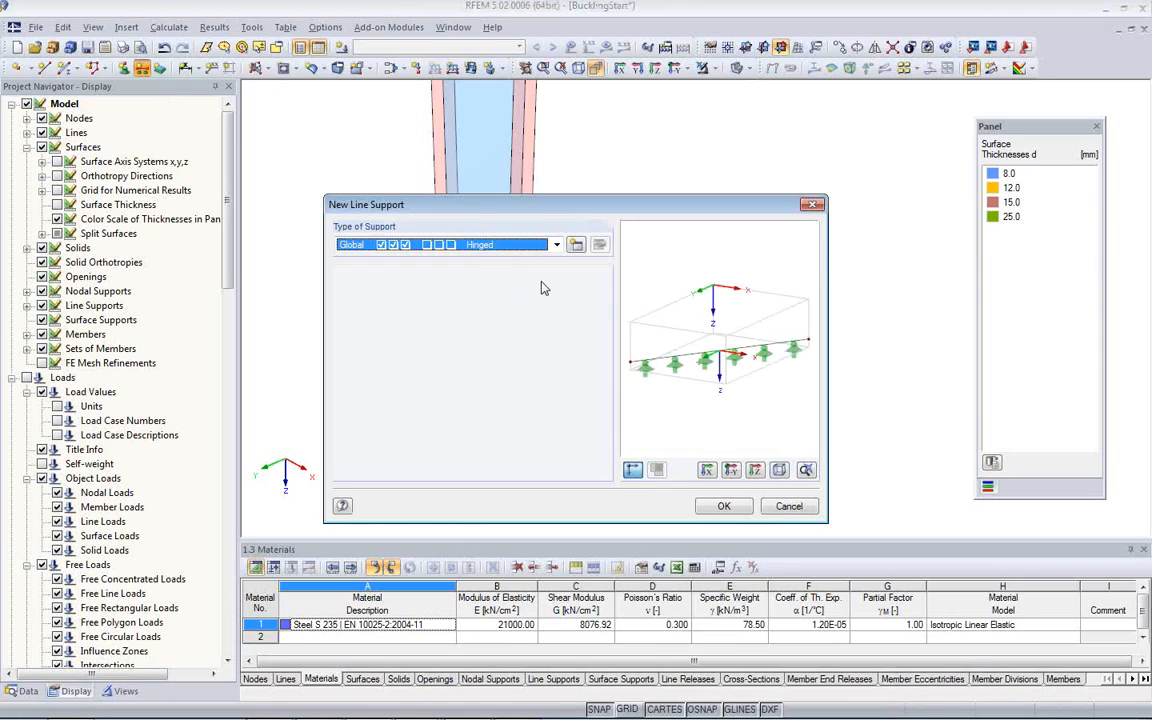
{"action": "left_click", "coordinate": [556, 245]}
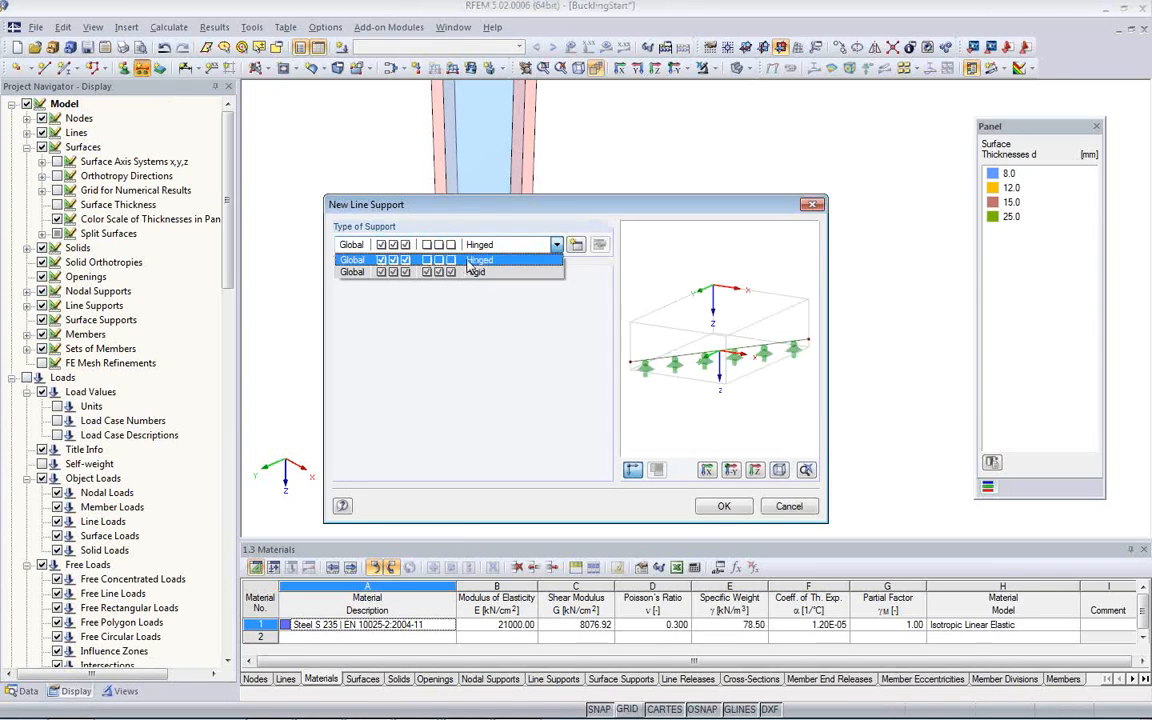
{"action": "left_click", "coordinate": [405, 261]}
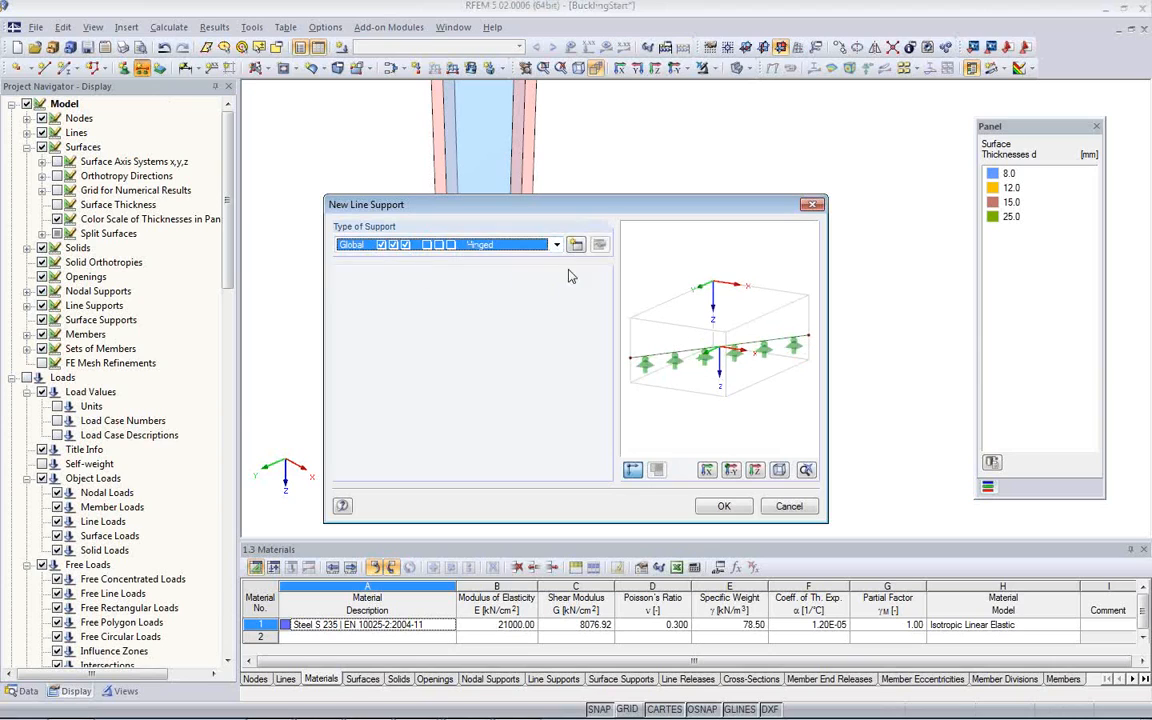
{"action": "left_click", "coordinate": [724, 507]}
{"action": "left_click_drag", "start_coordinate": [410, 357], "coordinate": [582, 476]}
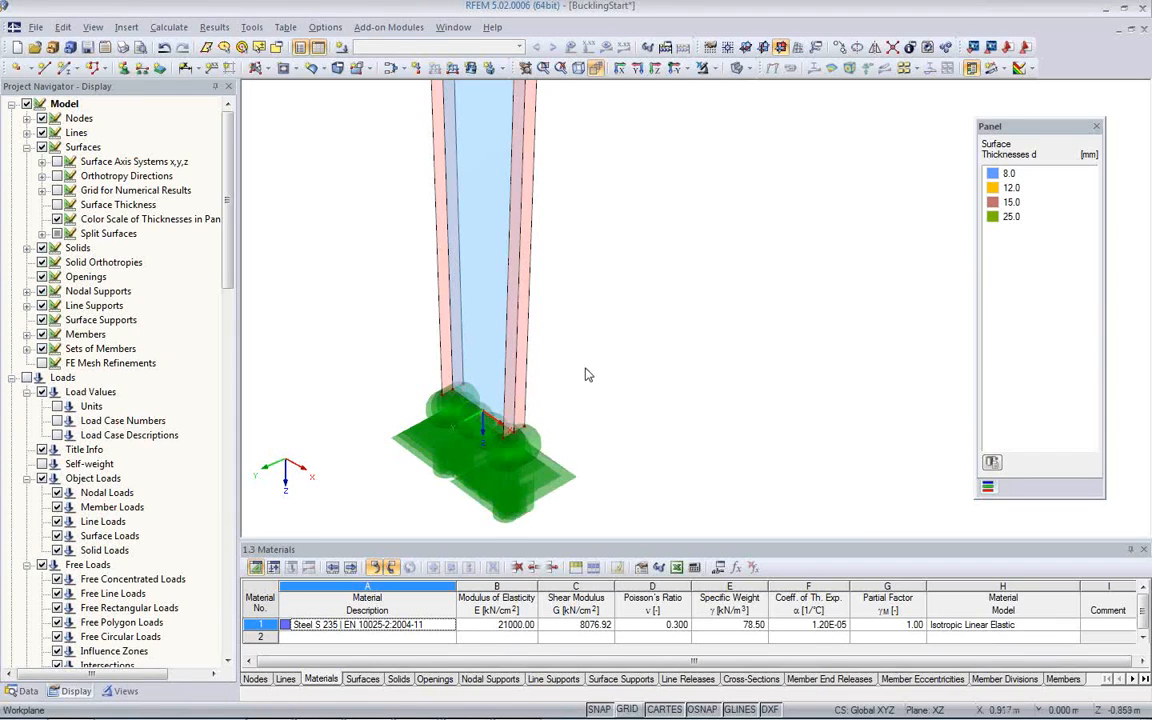
Define a new nodal support type fixed only in uY', with uX', uZ' and the φZ' restraint released
{"action": "scroll", "coordinate": [600, 385], "scroll_direction": "down", "scroll_amount": 5}
{"action": "scroll", "coordinate": [549, 248], "scroll_direction": "up", "scroll_amount": 5}
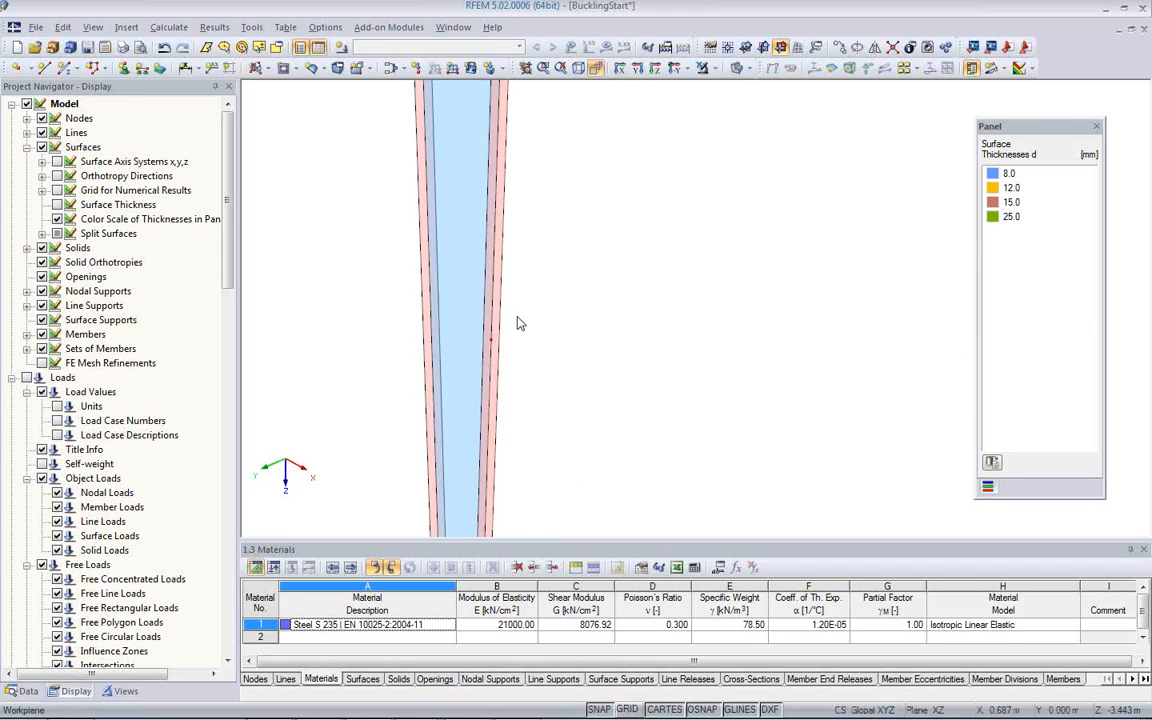
{"action": "scroll", "coordinate": [519, 323], "scroll_direction": "down", "scroll_amount": 5}
{"action": "middle_click_drag", "start_coordinate": [522, 316], "coordinate": [462, 308], "text": "ctrl"}
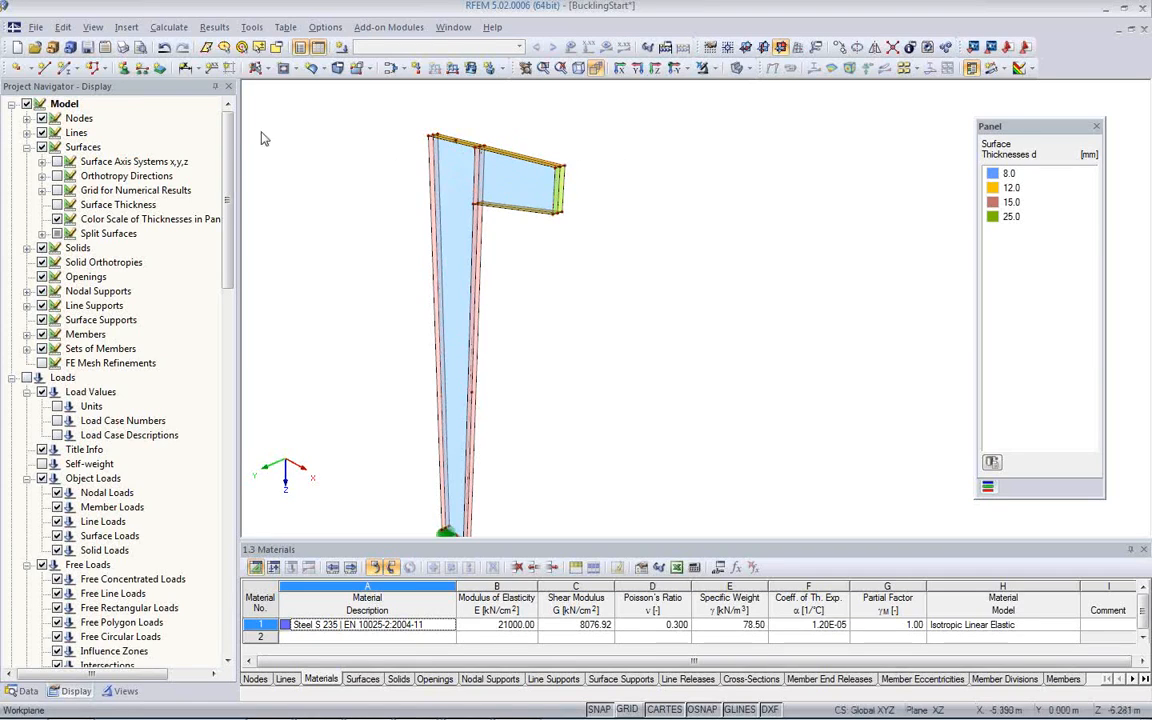
{"action": "left_click", "coordinate": [124, 67]}
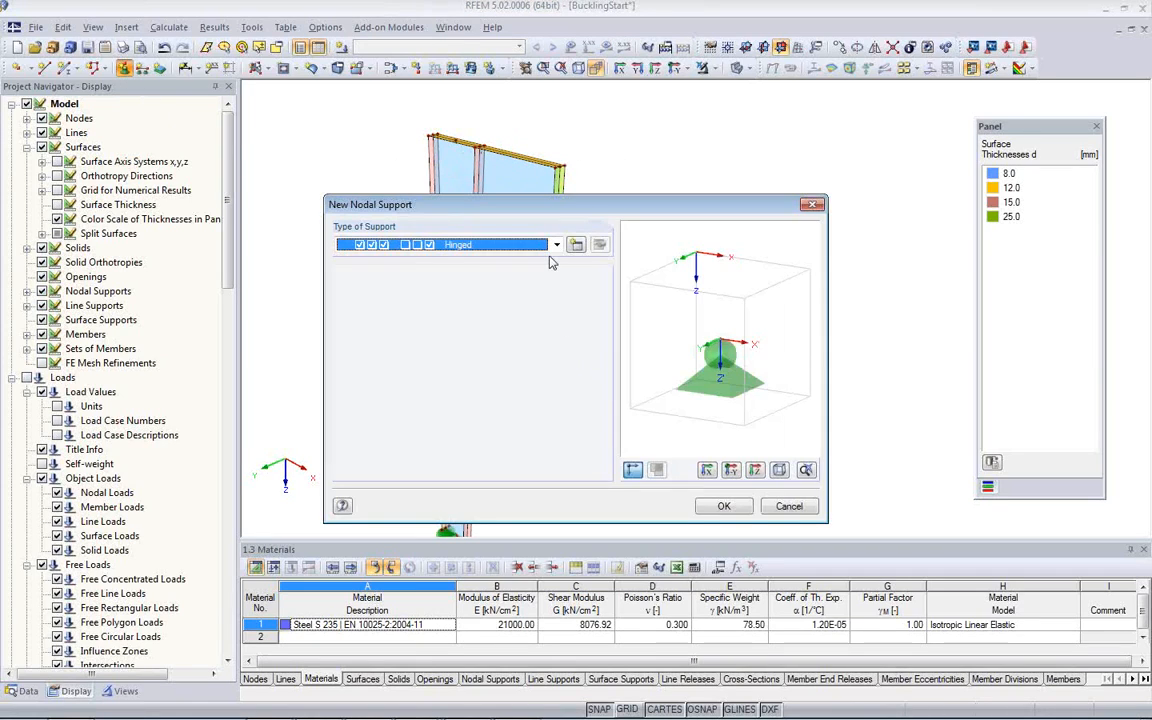
{"action": "left_click", "coordinate": [578, 245]}
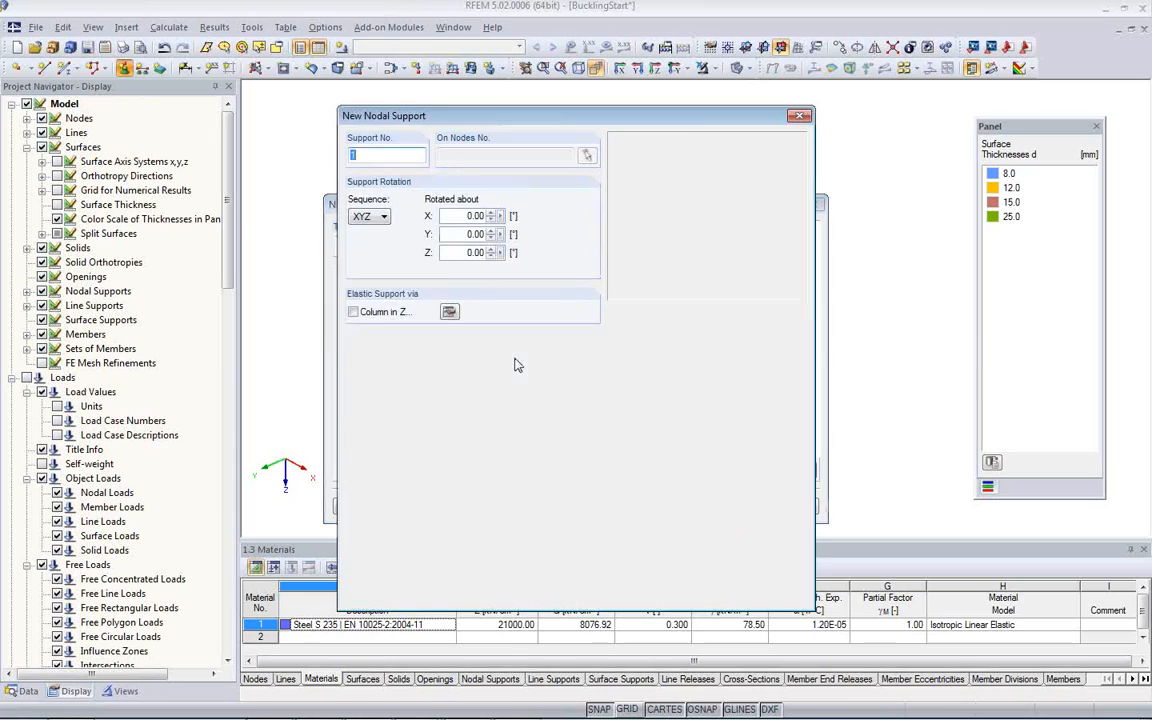
{"action": "left_click", "coordinate": [354, 372]}
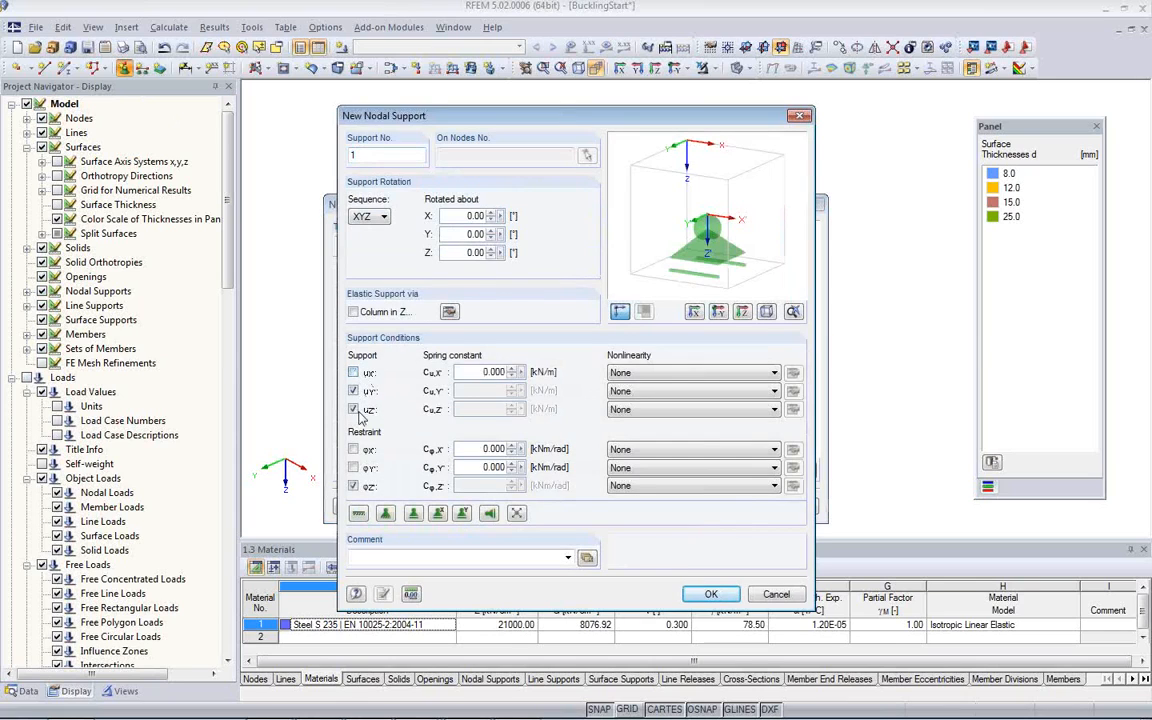
{"action": "left_click", "coordinate": [354, 409]}
{"action": "left_click", "coordinate": [353, 486]}
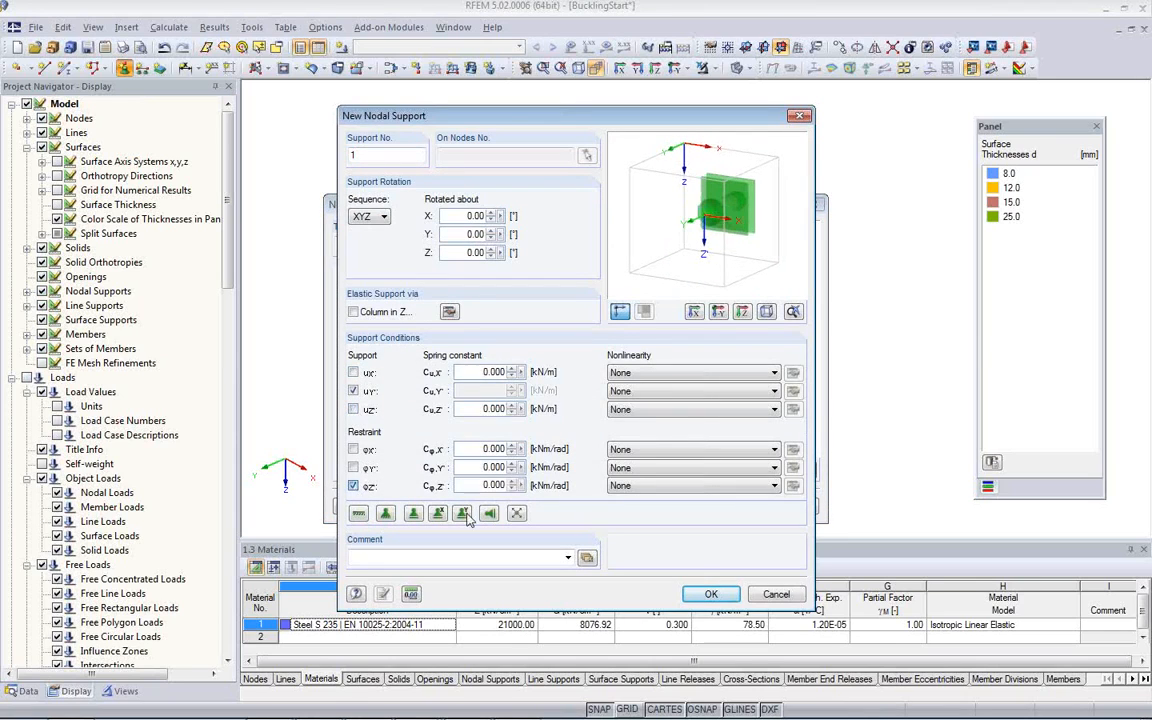
{"action": "left_click", "coordinate": [707, 595]}
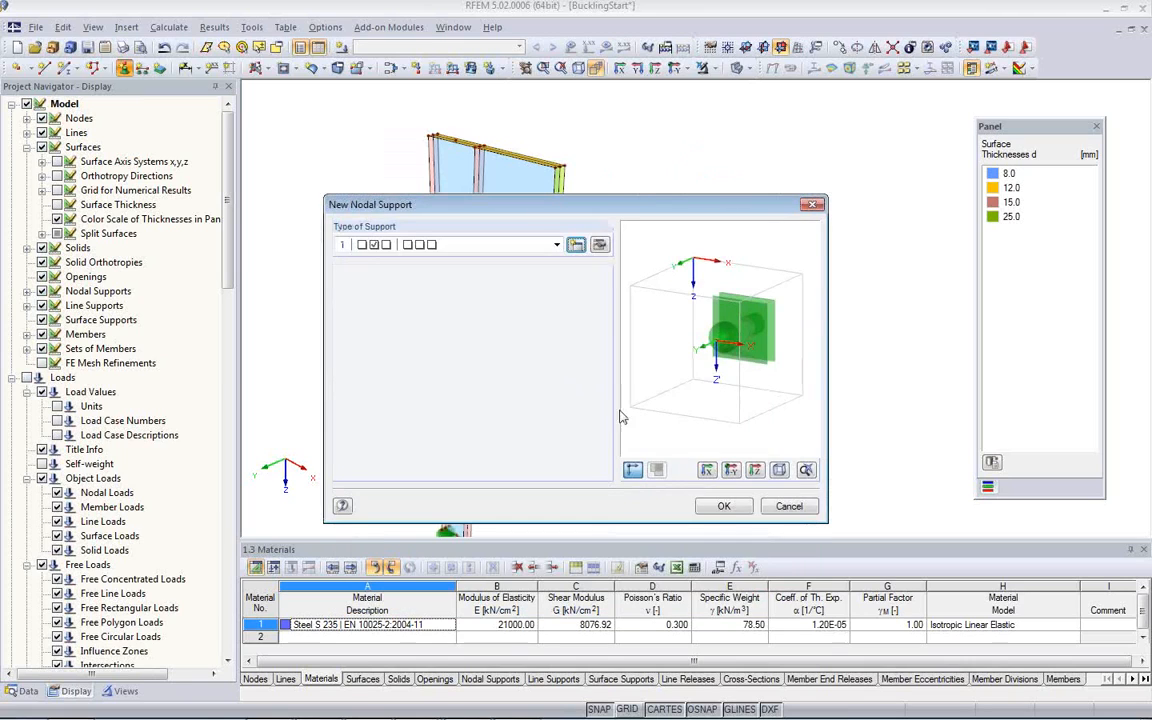
{"action": "left_click", "coordinate": [722, 507]}
Place the uY'-only nodal support on node 27 of the top flange above the column and on the end plate's outer upper and lower corners
{"action": "scroll", "coordinate": [455, 148], "scroll_direction": "up", "scroll_amount": 4}
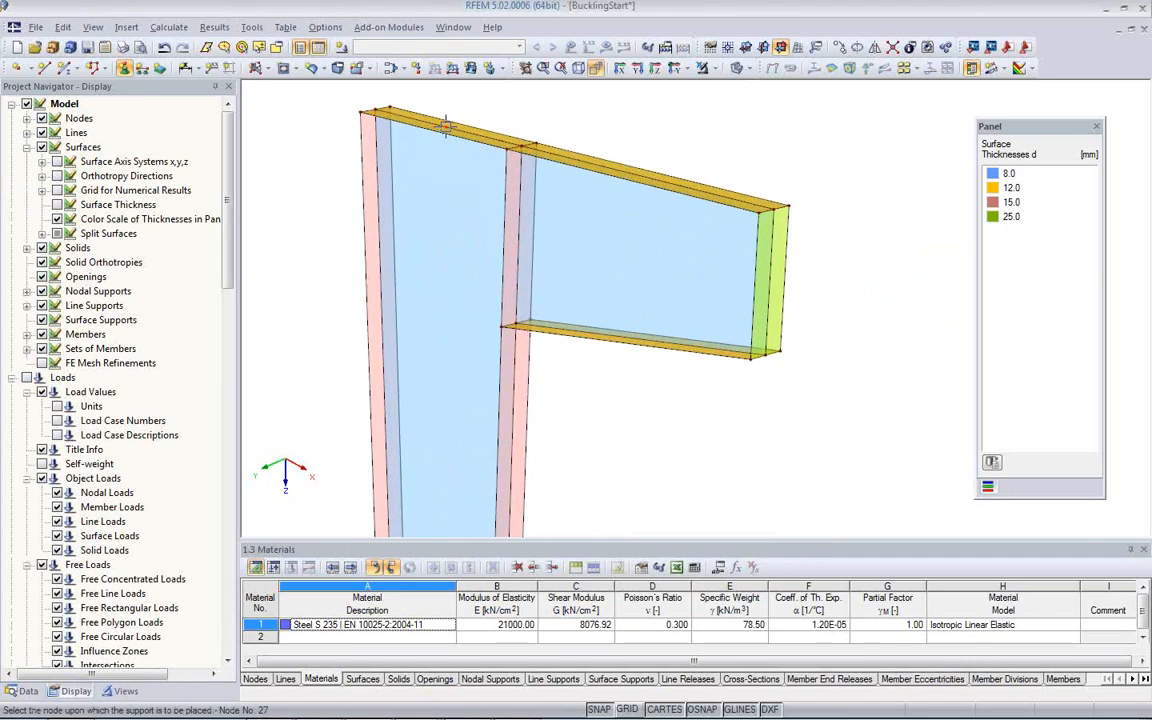
{"action": "left_click", "coordinate": [447, 125]}
{"action": "scroll", "coordinate": [520, 240], "scroll_direction": "down", "scroll_amount": 3}
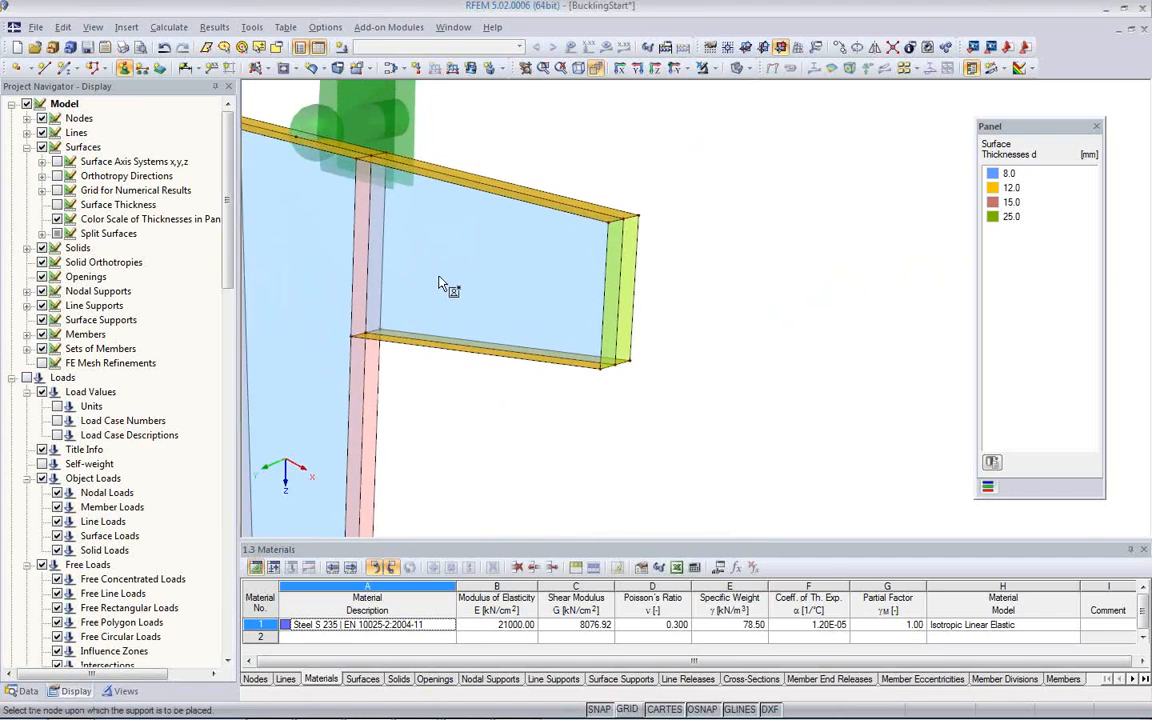
{"action": "scroll", "coordinate": [607, 288], "scroll_direction": "up", "scroll_amount": 2}
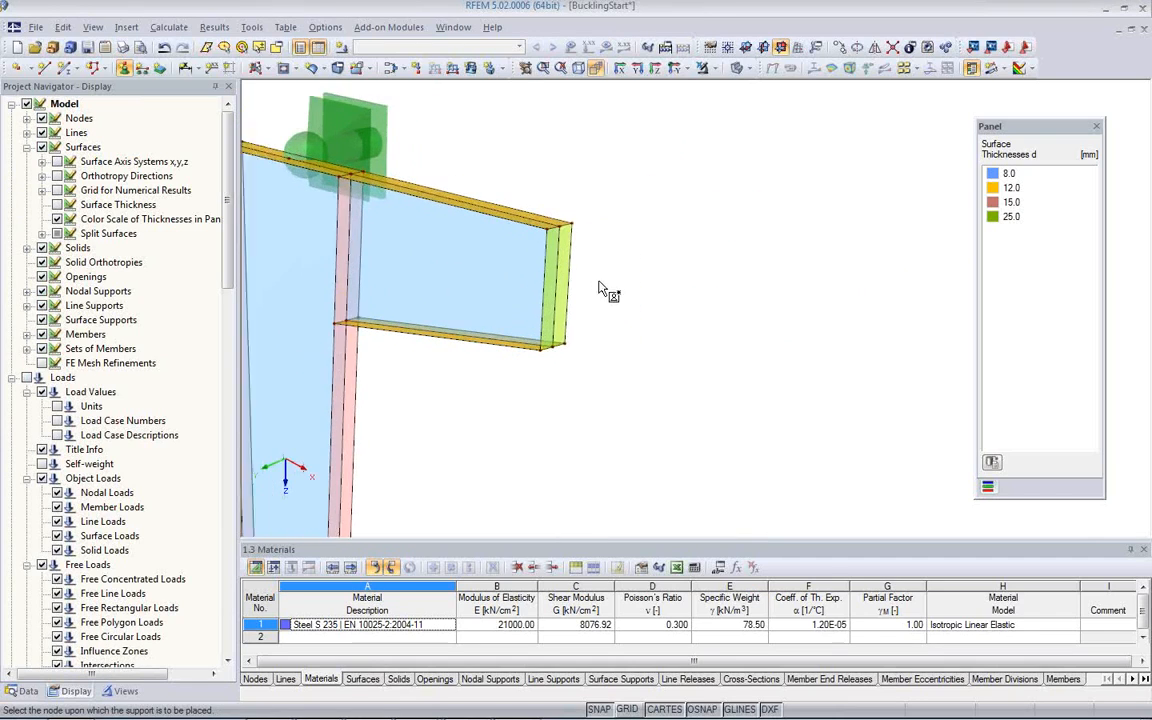
{"action": "left_click", "coordinate": [568, 216]}
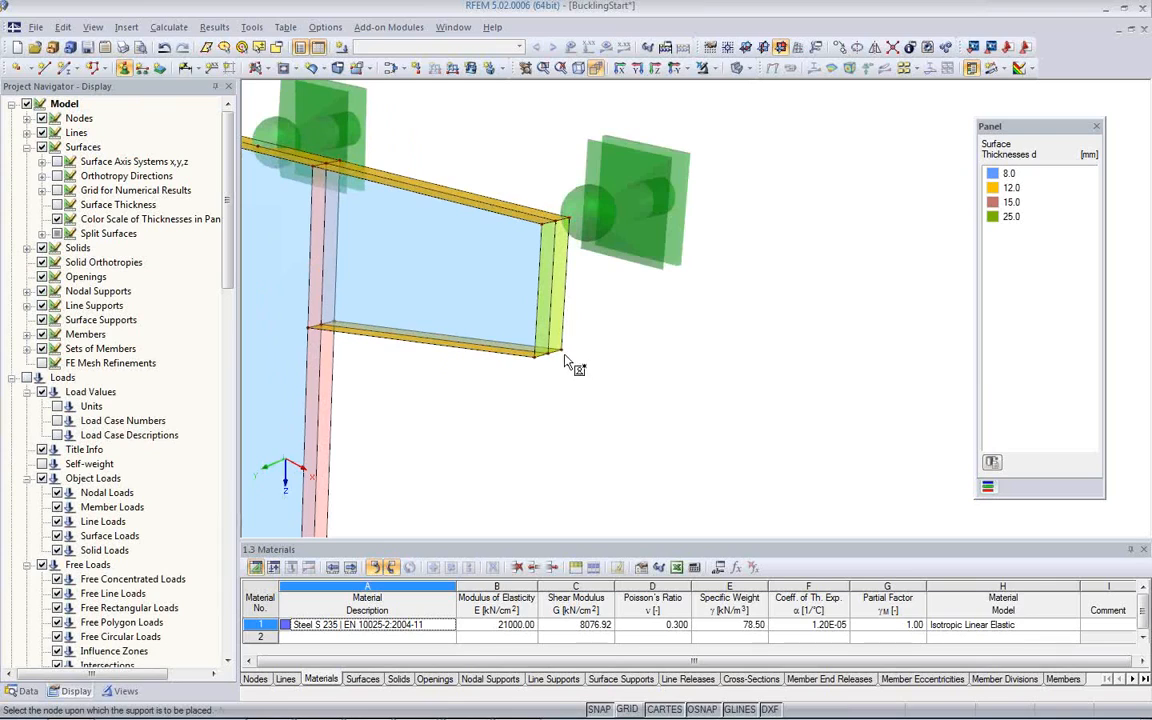
{"action": "left_click", "coordinate": [561, 351]}
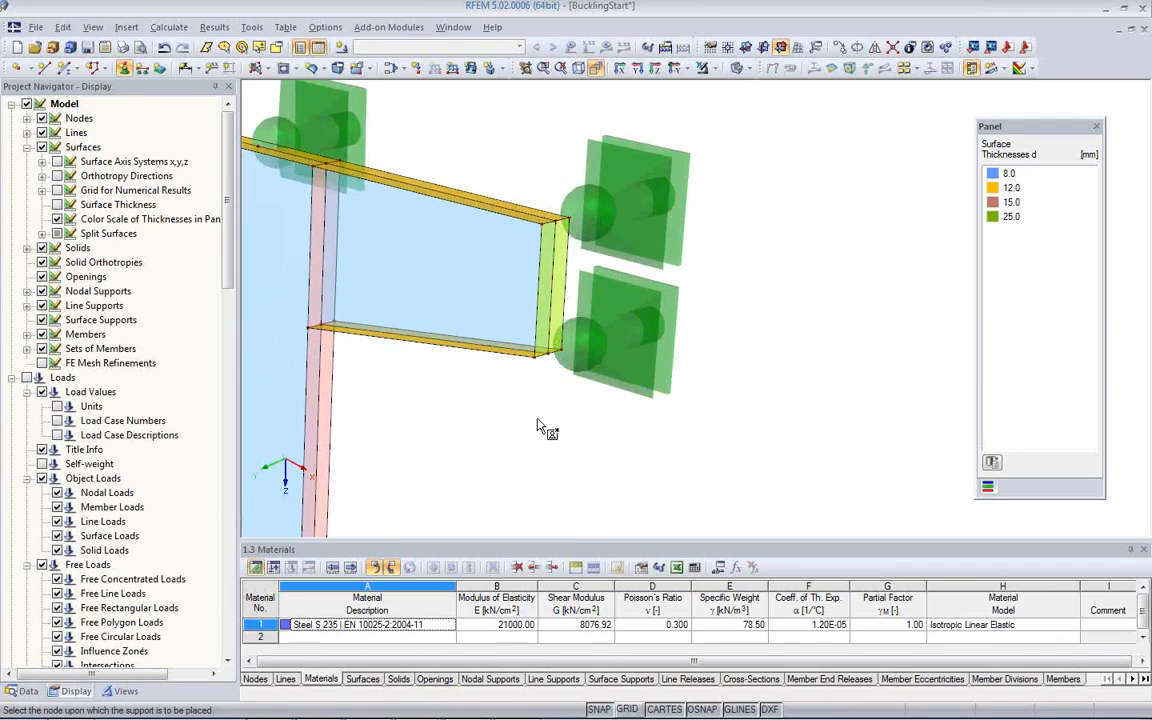
{"action": "key", "text": "Escape"}
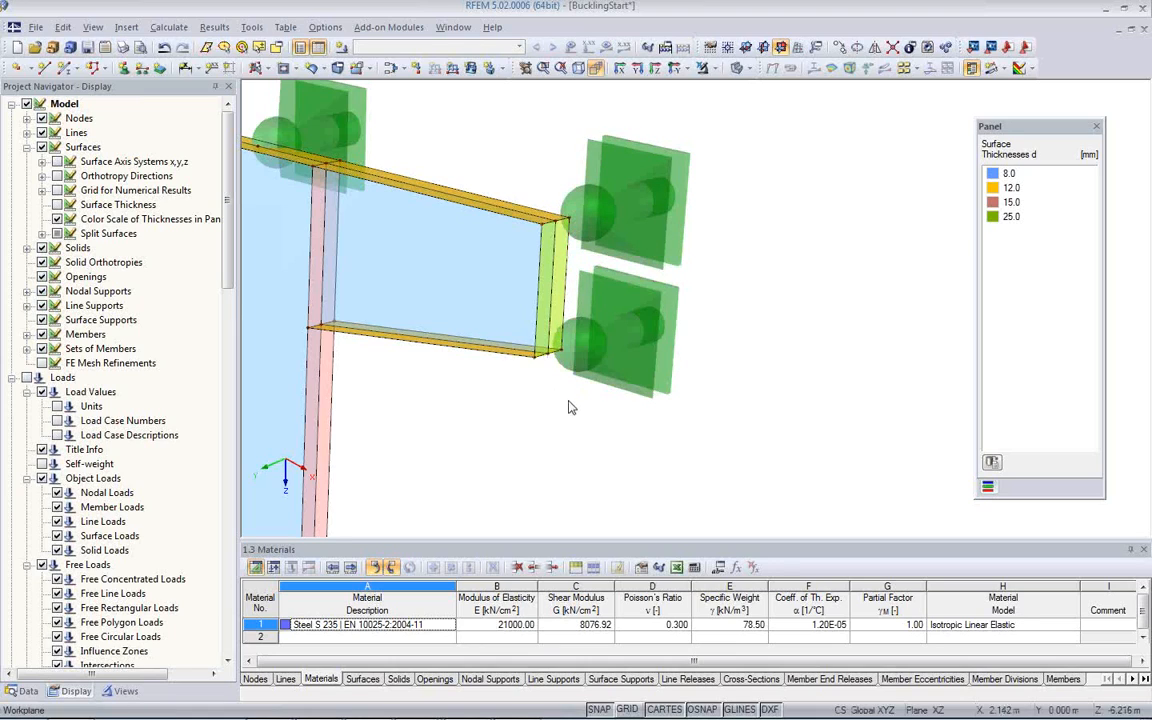
Decrease the display size of the nodal support symbols by two increments
{"action": "right_click", "coordinate": [638, 367]}
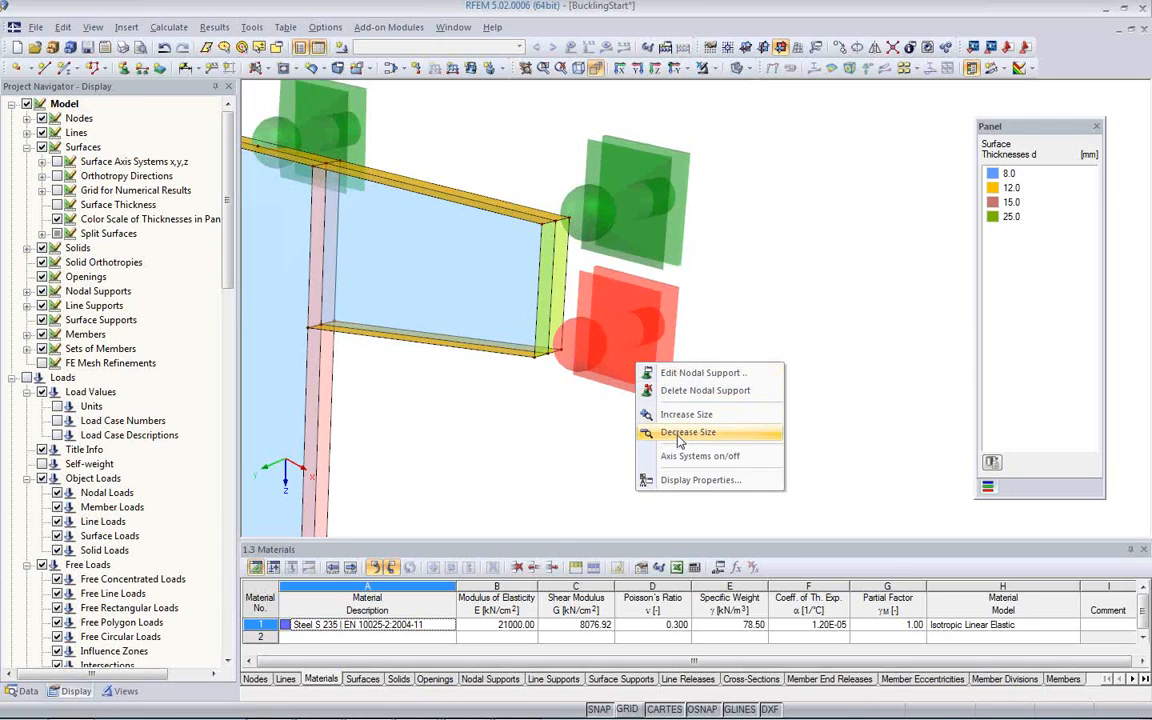
{"action": "left_click", "coordinate": [680, 434]}
{"action": "right_click", "coordinate": [614, 358]}
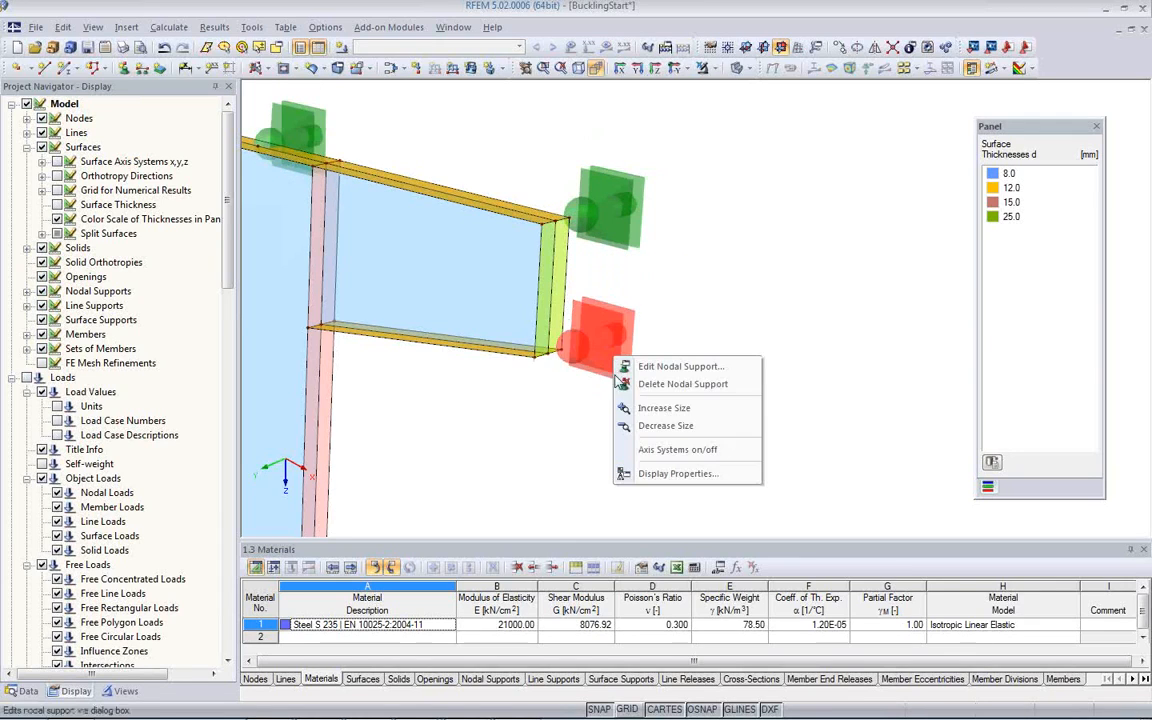
{"action": "left_click", "coordinate": [648, 427]}
{"action": "middle_click_drag", "start_coordinate": [508, 398], "coordinate": [620, 397]}
{"action": "scroll", "coordinate": [621, 398], "scroll_direction": "down", "scroll_amount": 2}
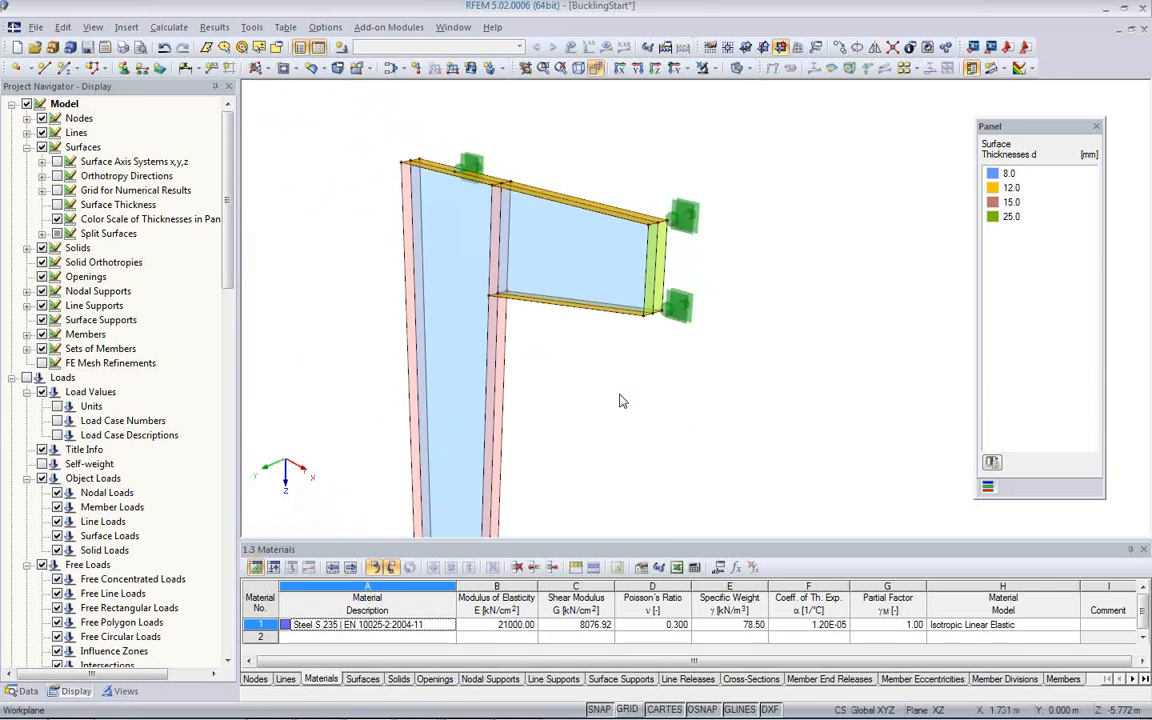
{"action": "right_click", "coordinate": [597, 390]}
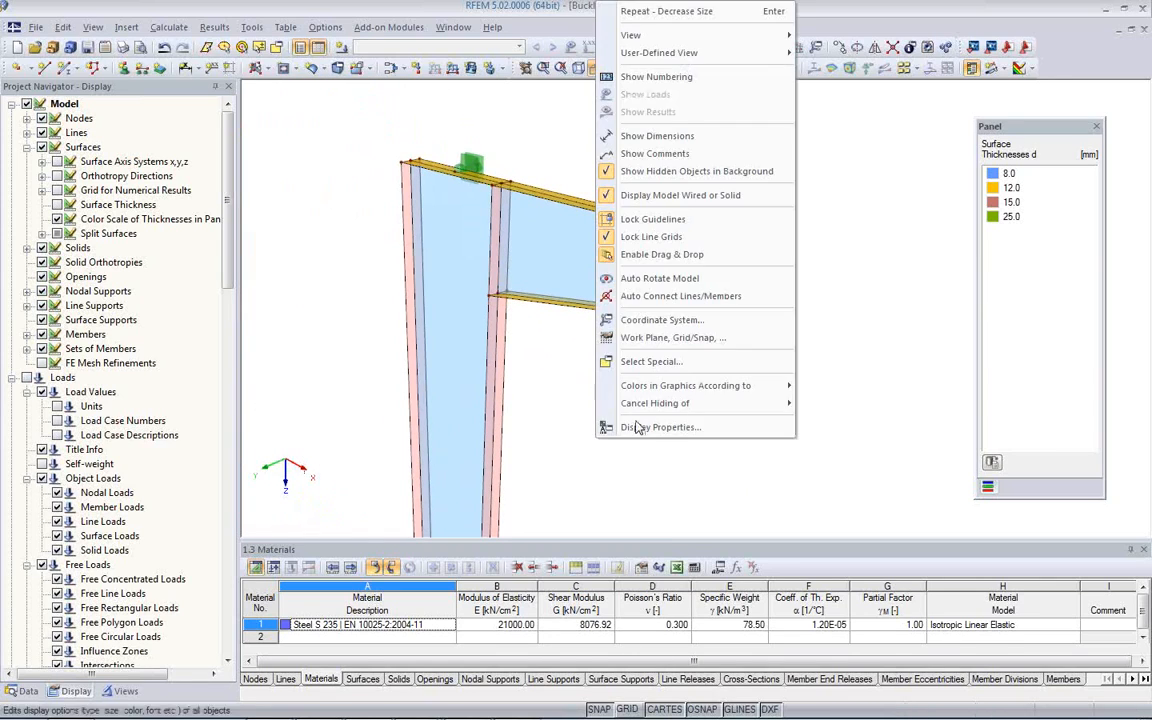
{"action": "left_click", "coordinate": [556, 402]}
Place support type 1, fixed only in uY', on node 26 at mid-height of the column's beam-side flange
{"action": "scroll", "coordinate": [558, 401], "scroll_direction": "down", "scroll_amount": 1}
{"action": "middle_click_drag", "start_coordinate": [558, 401], "coordinate": [478, 286]}
{"action": "scroll", "coordinate": [480, 303], "scroll_direction": "down", "scroll_amount": 1}
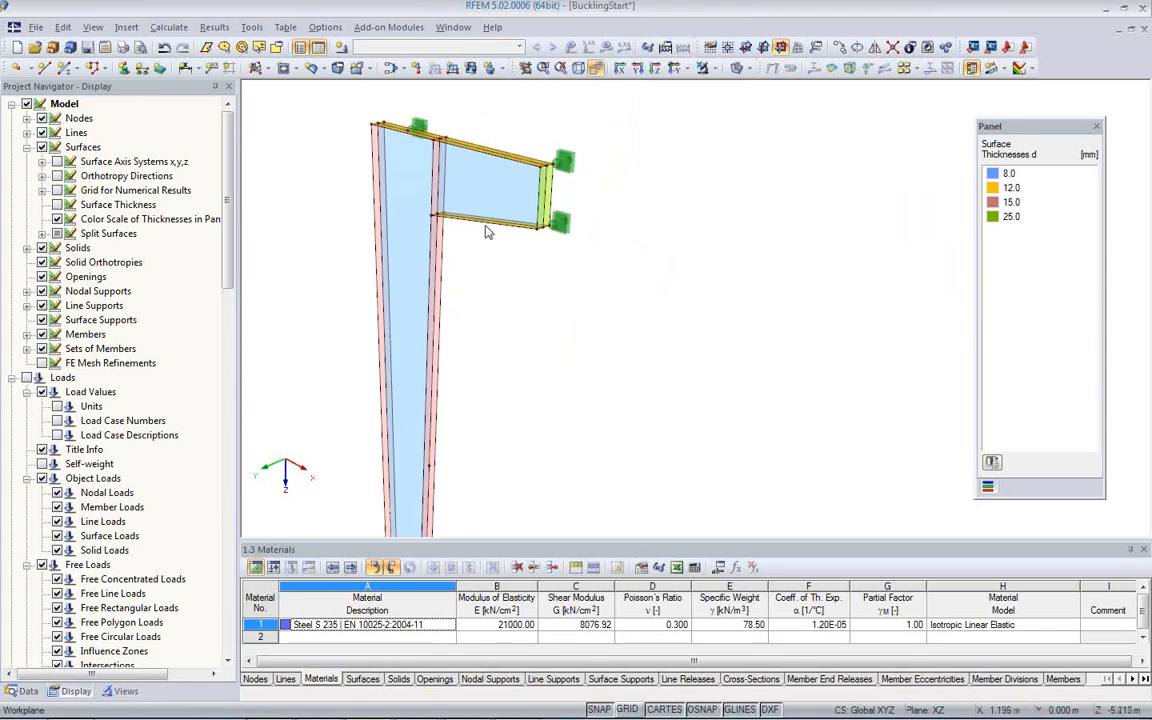
{"action": "scroll", "coordinate": [484, 258], "scroll_direction": "up", "scroll_amount": 2}
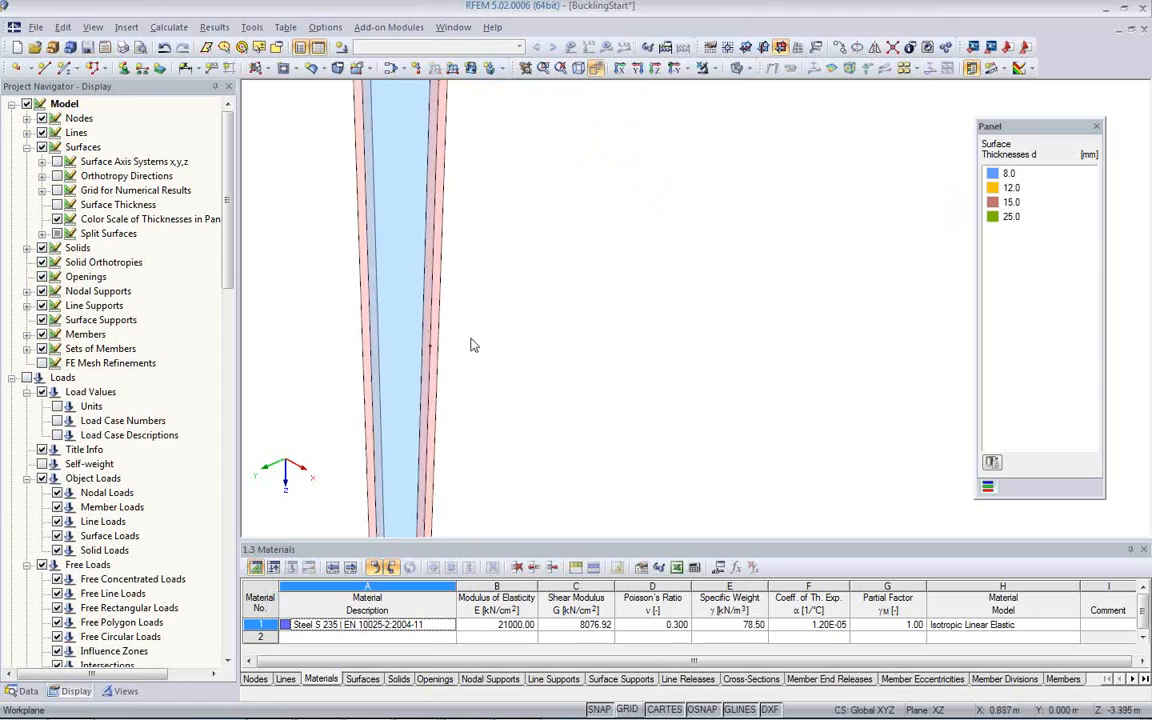
{"action": "scroll", "coordinate": [474, 345], "scroll_direction": "up", "scroll_amount": 1}
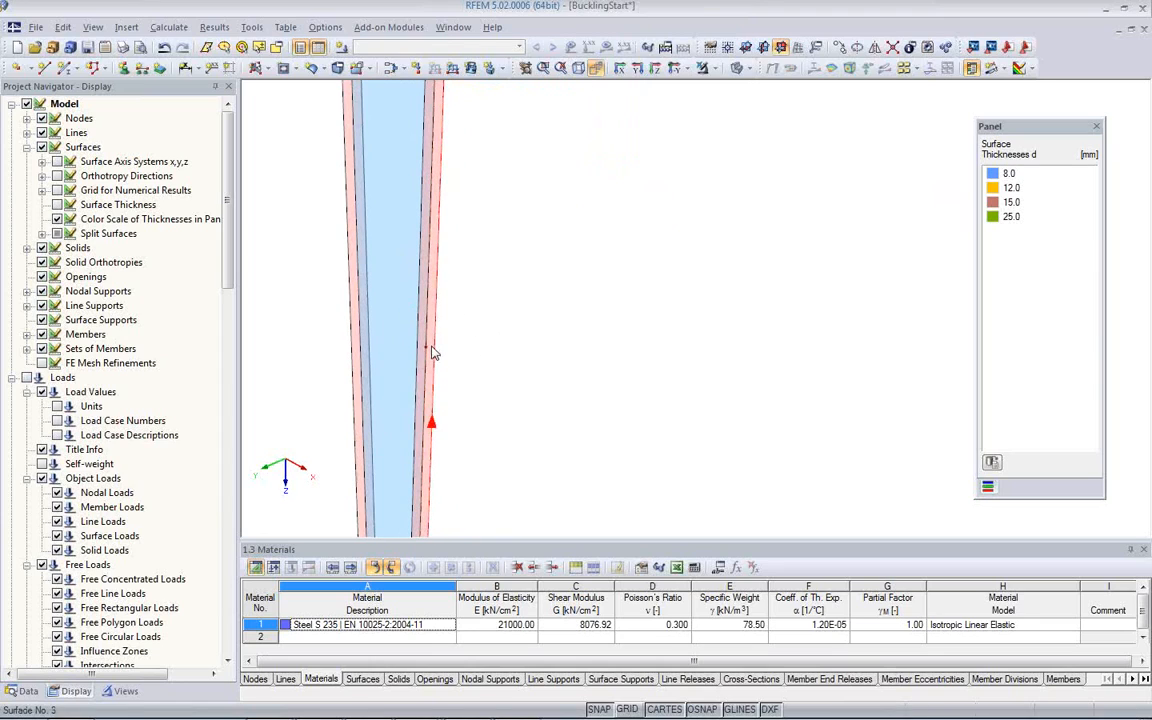
{"action": "left_click", "coordinate": [123, 67]}
{"action": "left_click", "coordinate": [510, 245]}
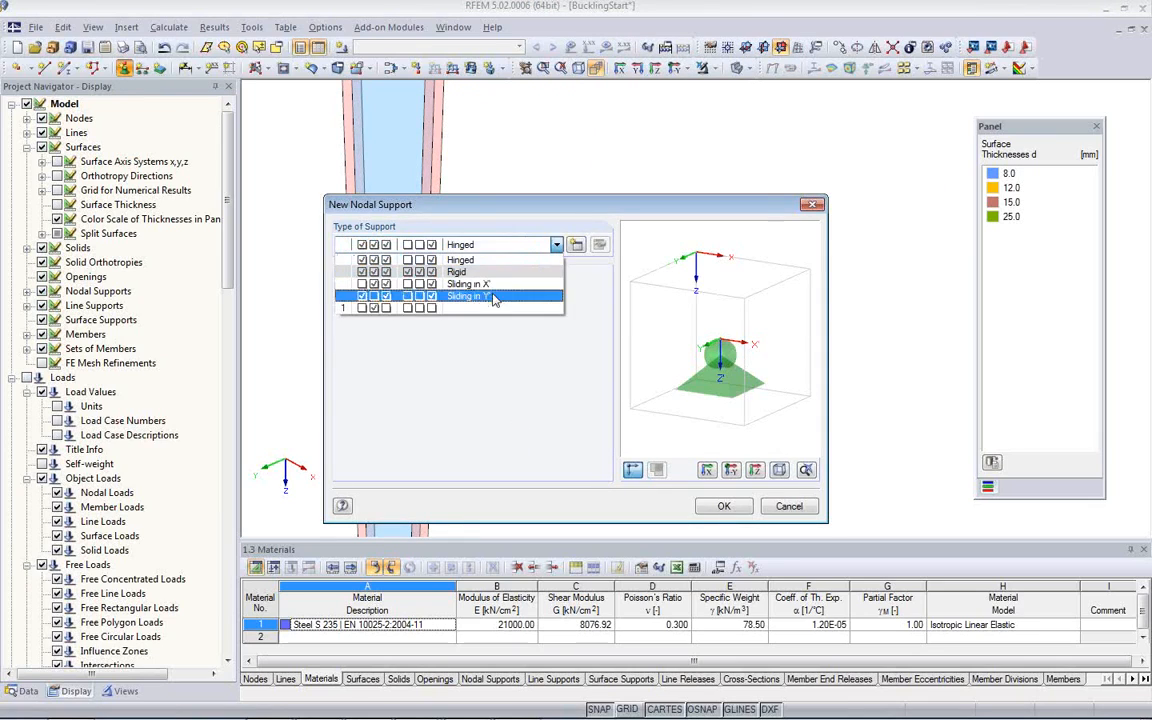
{"action": "left_click", "coordinate": [440, 280]}
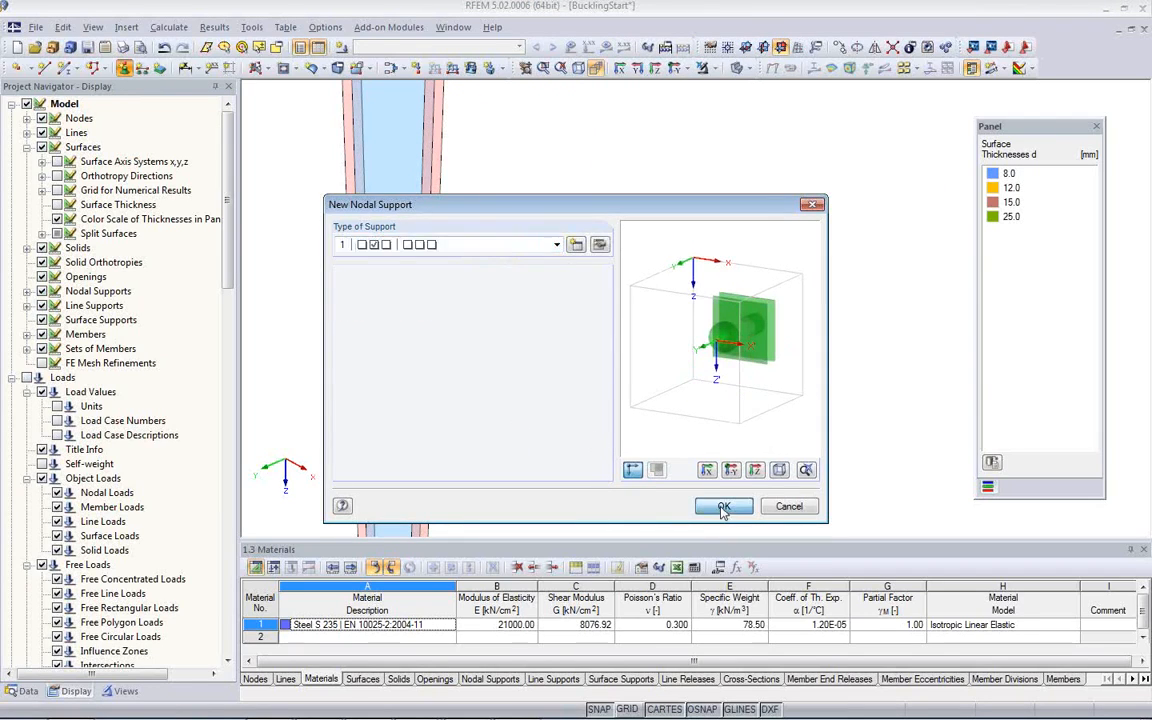
{"action": "left_click", "coordinate": [722, 506]}
{"action": "left_click", "coordinate": [427, 345]}
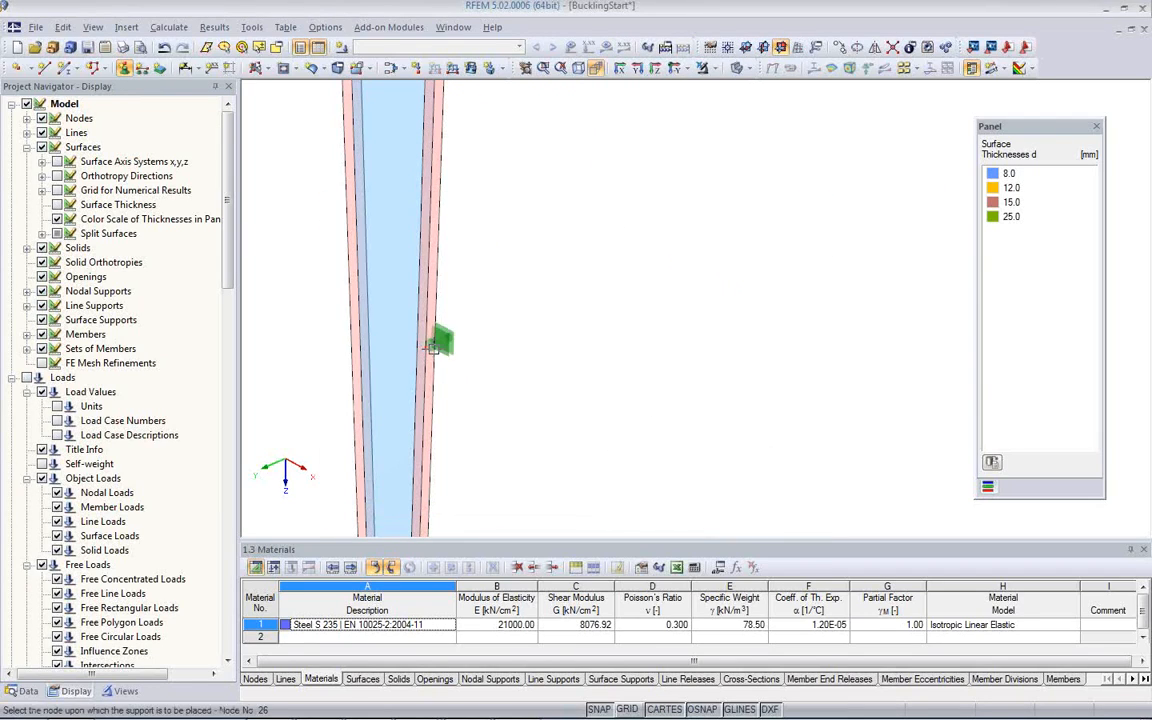
{"action": "key", "text": "Escape"}
Decrease the display size of the line support symbols at the column base by one increment
{"action": "scroll", "coordinate": [530, 364], "scroll_direction": "down", "scroll_amount": 5}
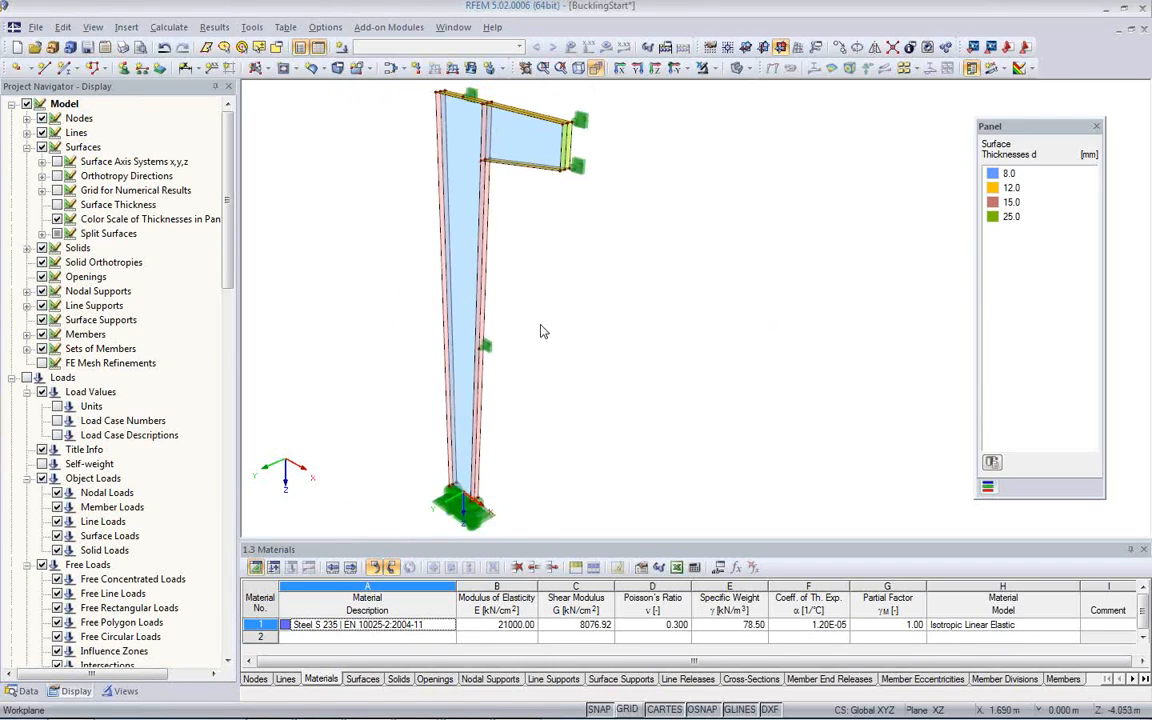
{"action": "right_click", "coordinate": [487, 522]}
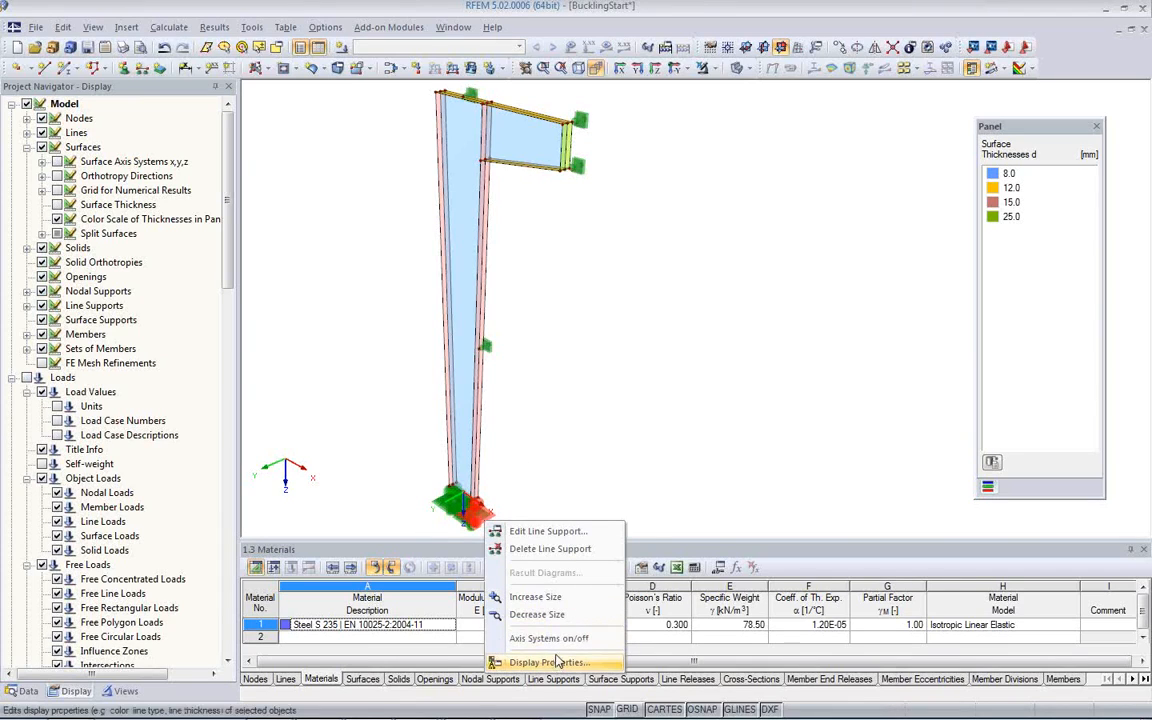
{"action": "left_click", "coordinate": [537, 614]}
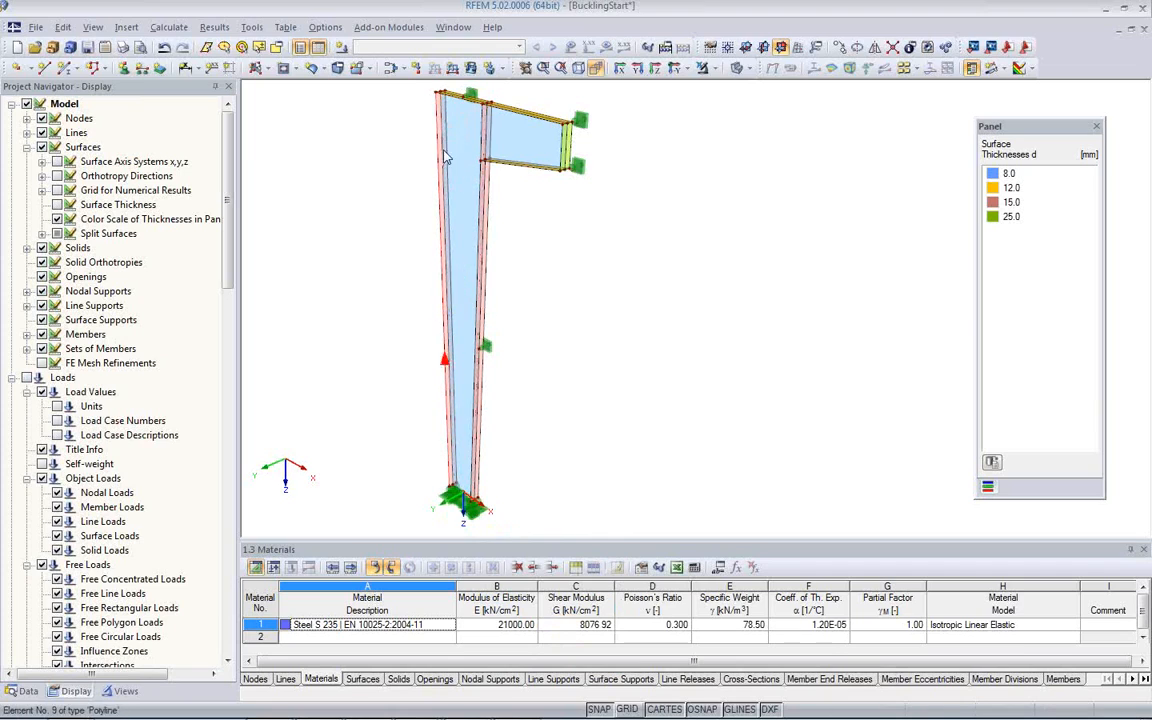
Turn on the display of the model's dimensions
{"action": "middle_click_drag", "start_coordinate": [527, 240], "coordinate": [569, 357]}
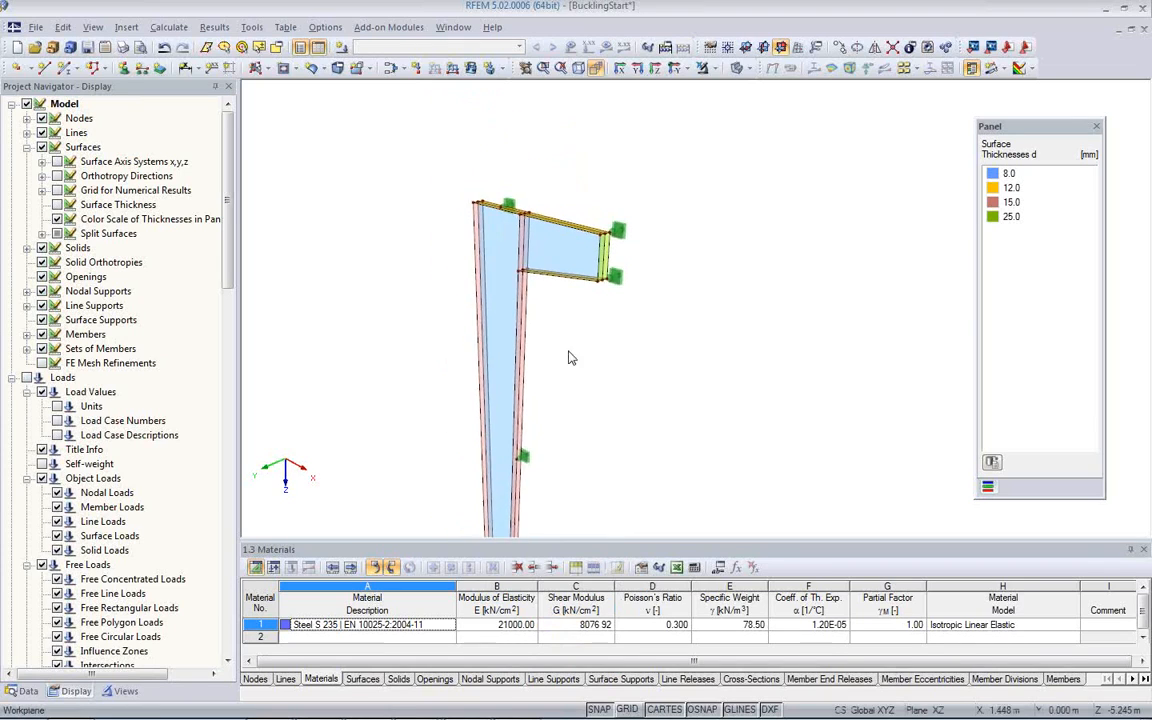
{"action": "scroll", "coordinate": [569, 357], "scroll_direction": "up", "scroll_amount": 2}
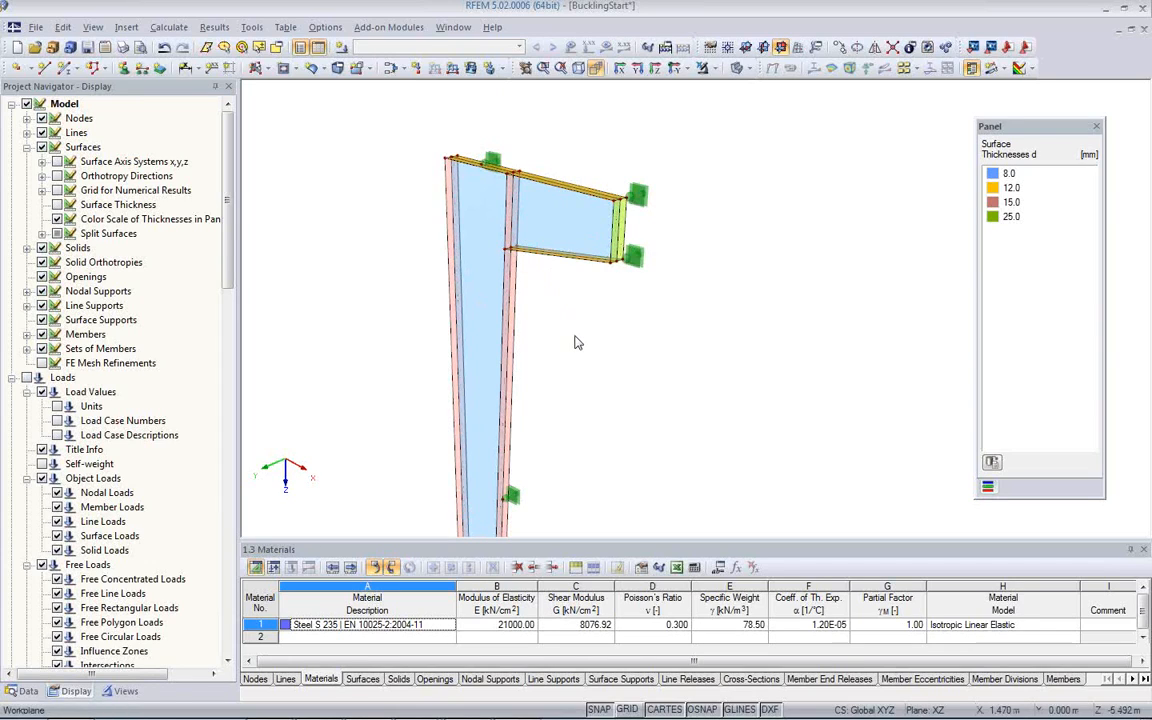
{"action": "middle_click_drag", "start_coordinate": [595, 356], "coordinate": [501, 321]}
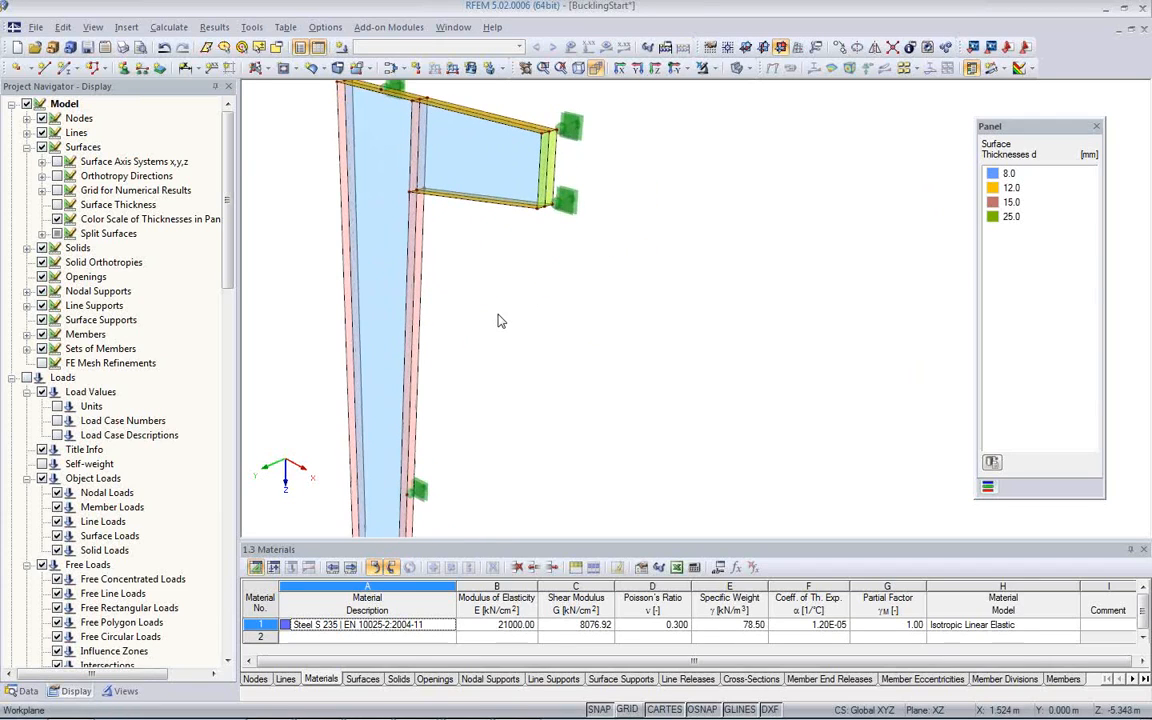
{"action": "middle_click_drag", "start_coordinate": [492, 316], "coordinate": [557, 375]}
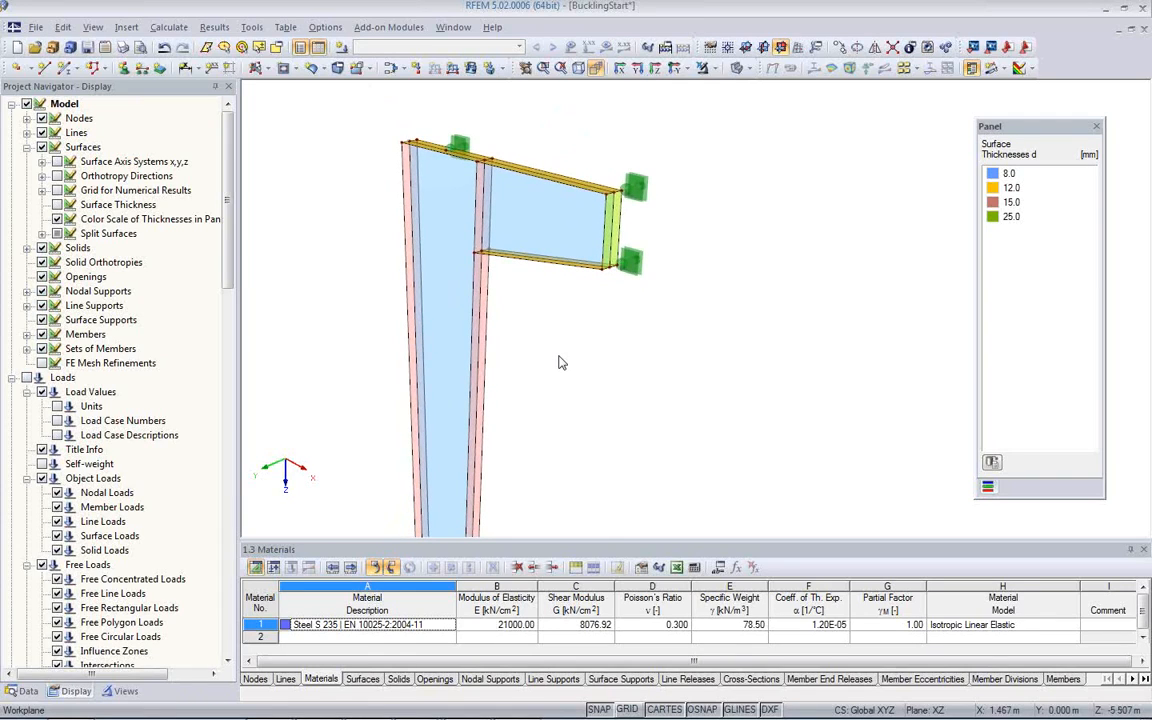
{"action": "mouse_move", "coordinate": [560, 363]}
{"action": "middle_mouse_down", "text": "ctrl"}
{"action": "mouse_move", "coordinate": [535, 244]}
{"action": "mouse_move", "coordinate": [545, 237]}
{"action": "mouse_move", "coordinate": [549, 344]}
{"action": "middle_mouse_up", "text": "ctrl"}
{"action": "right_click", "coordinate": [336, 346]}
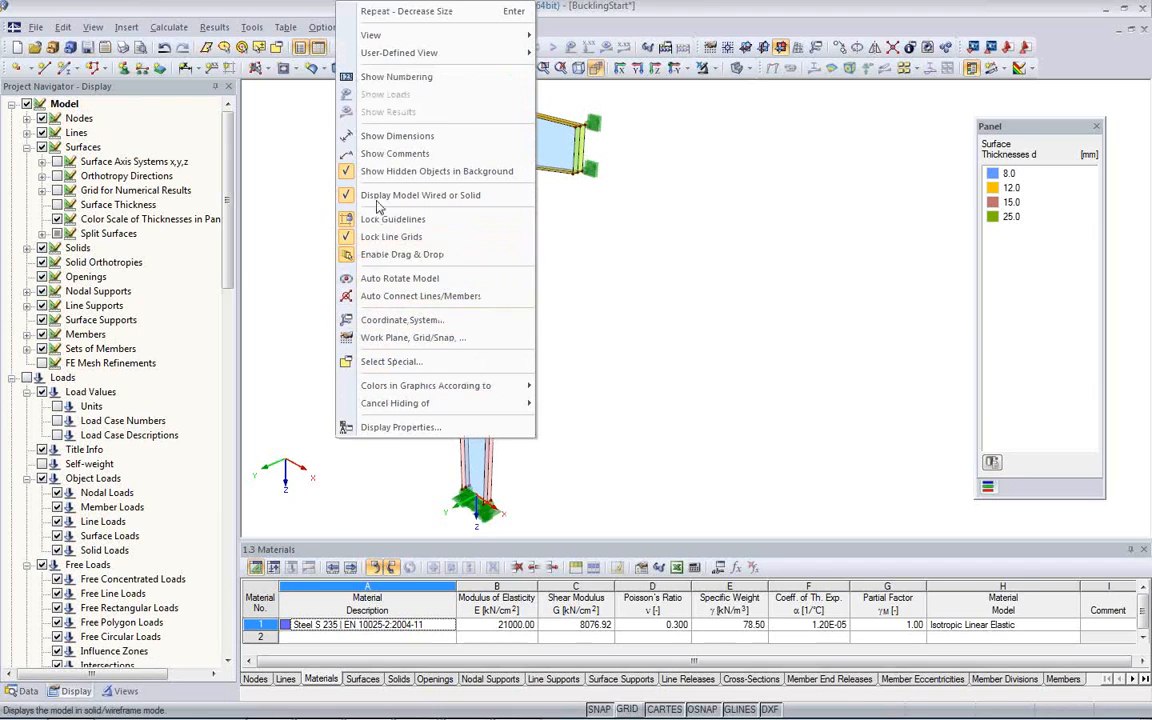
{"action": "left_click", "coordinate": [388, 140]}
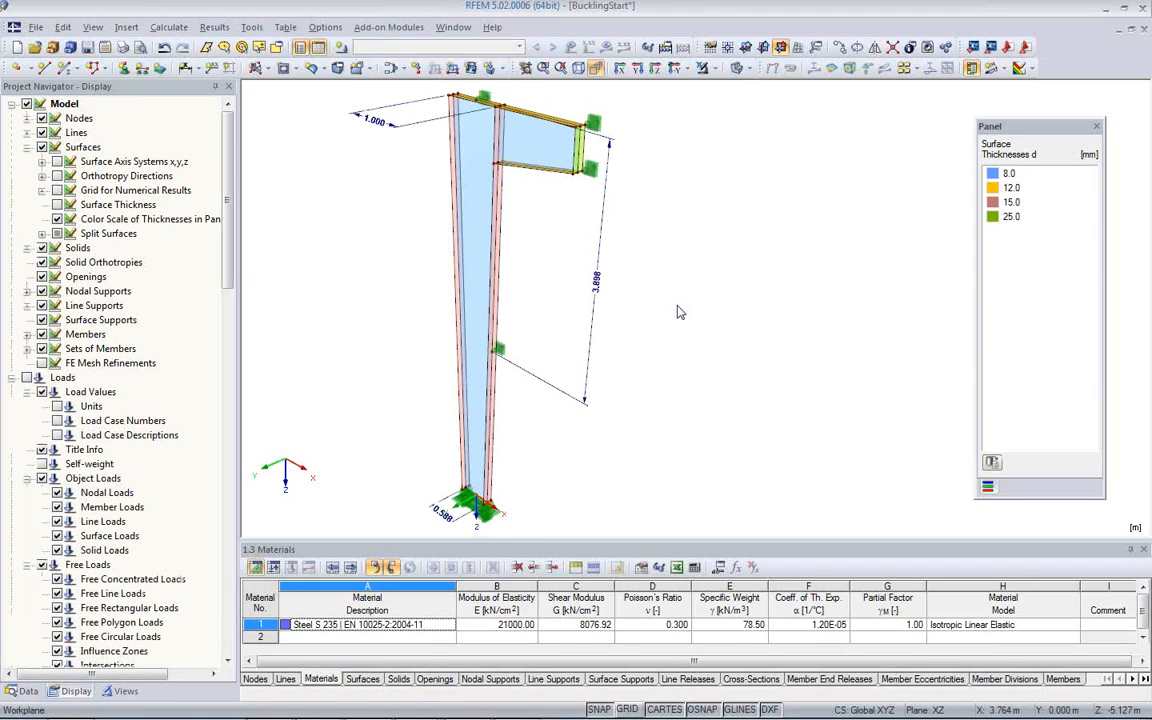
Add a linear length dimension along the top flange from the supported node above the column to the end plate's supported upper corner, offset about -1.67 m
{"action": "scroll", "coordinate": [645, 378], "scroll_direction": "up", "scroll_amount": 2}
{"action": "scroll", "coordinate": [505, 255], "scroll_direction": "up", "scroll_amount": 2}
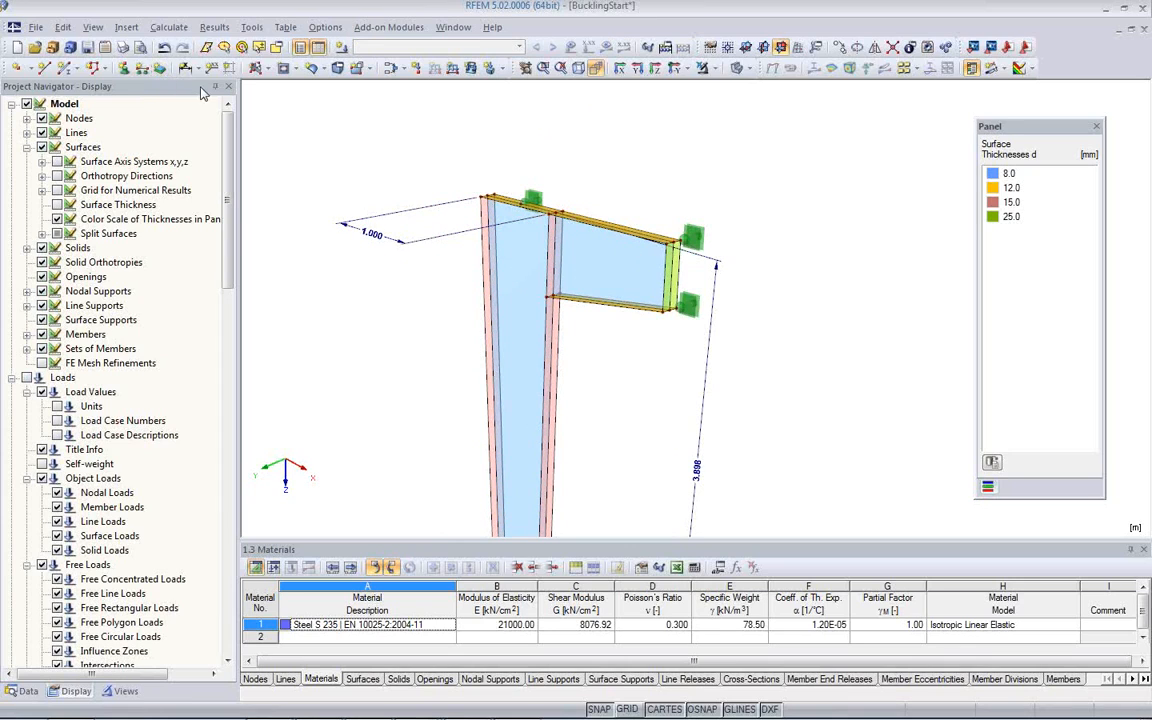
{"action": "left_click", "coordinate": [162, 67]}
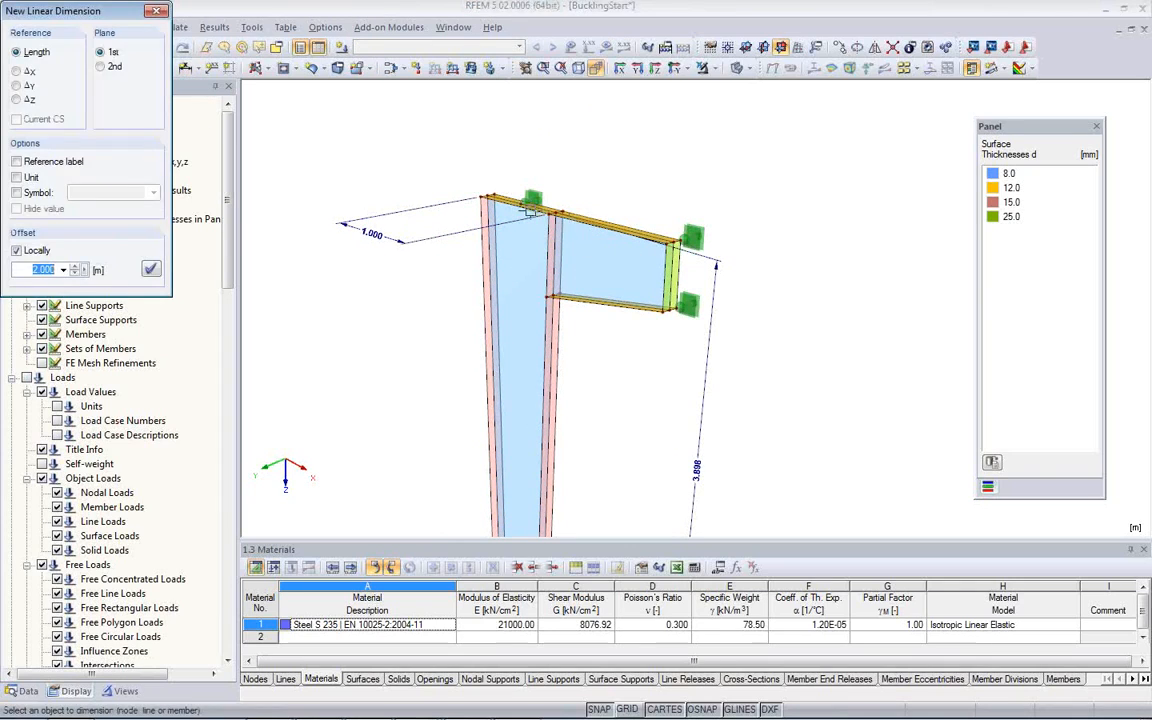
{"action": "left_click", "coordinate": [522, 203]}
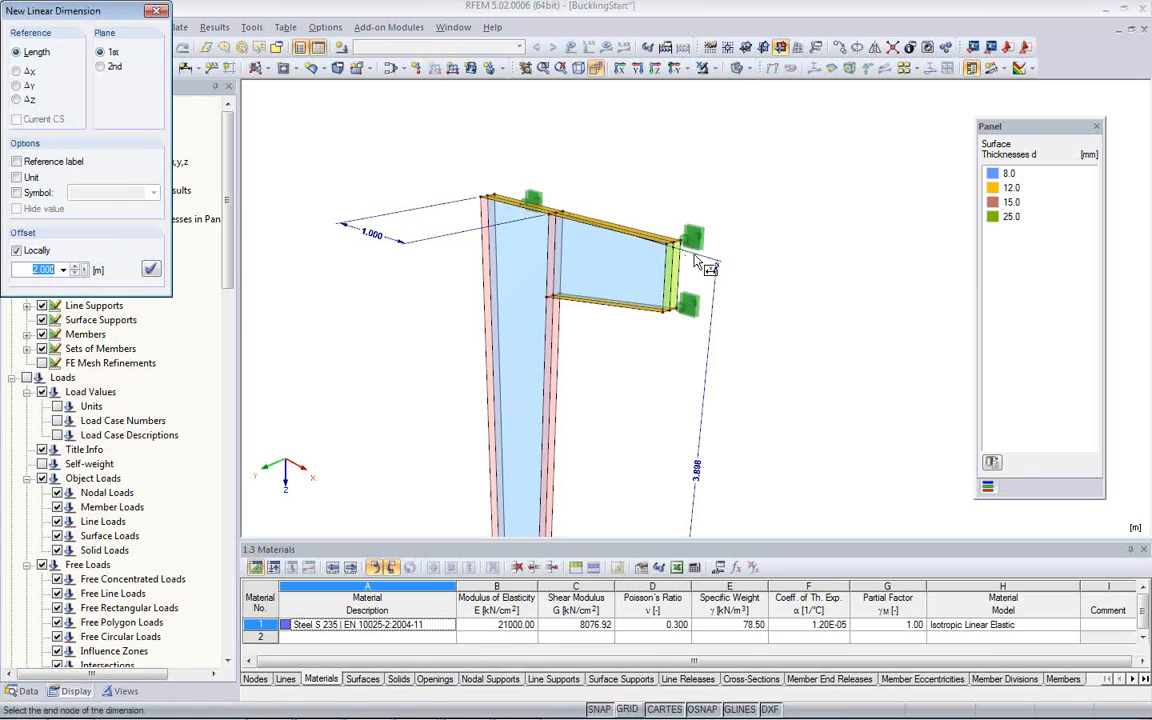
{"action": "left_click", "coordinate": [676, 237]}
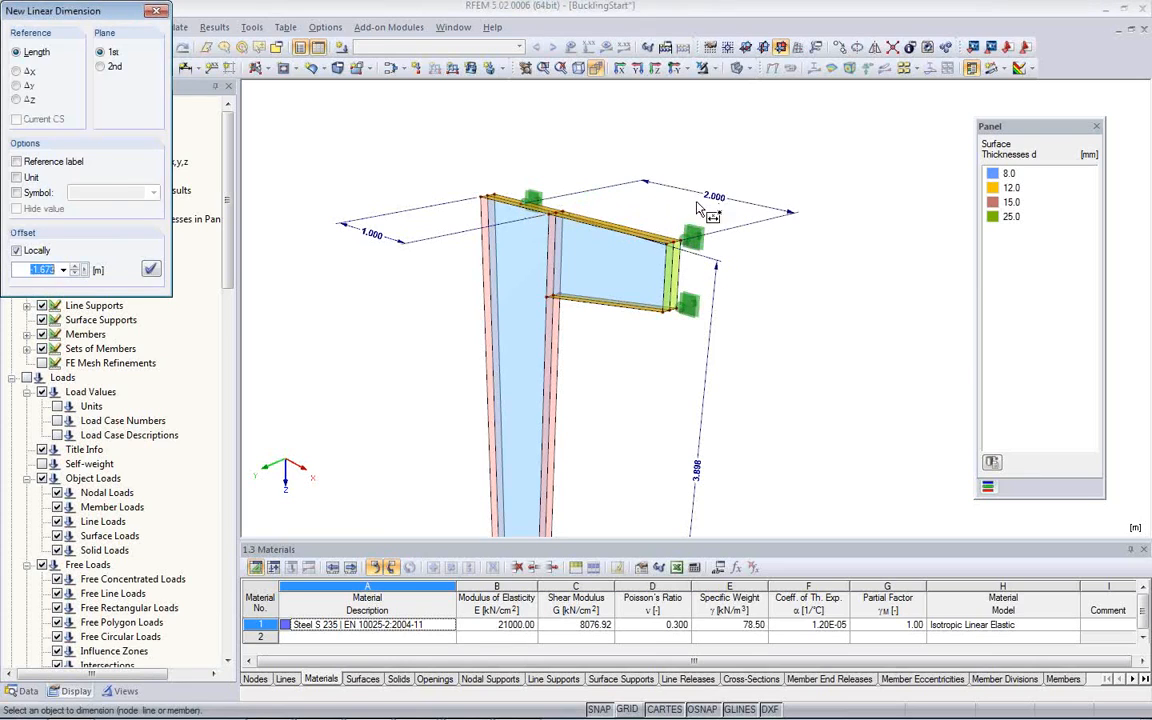
{"action": "left_click", "coordinate": [700, 215]}
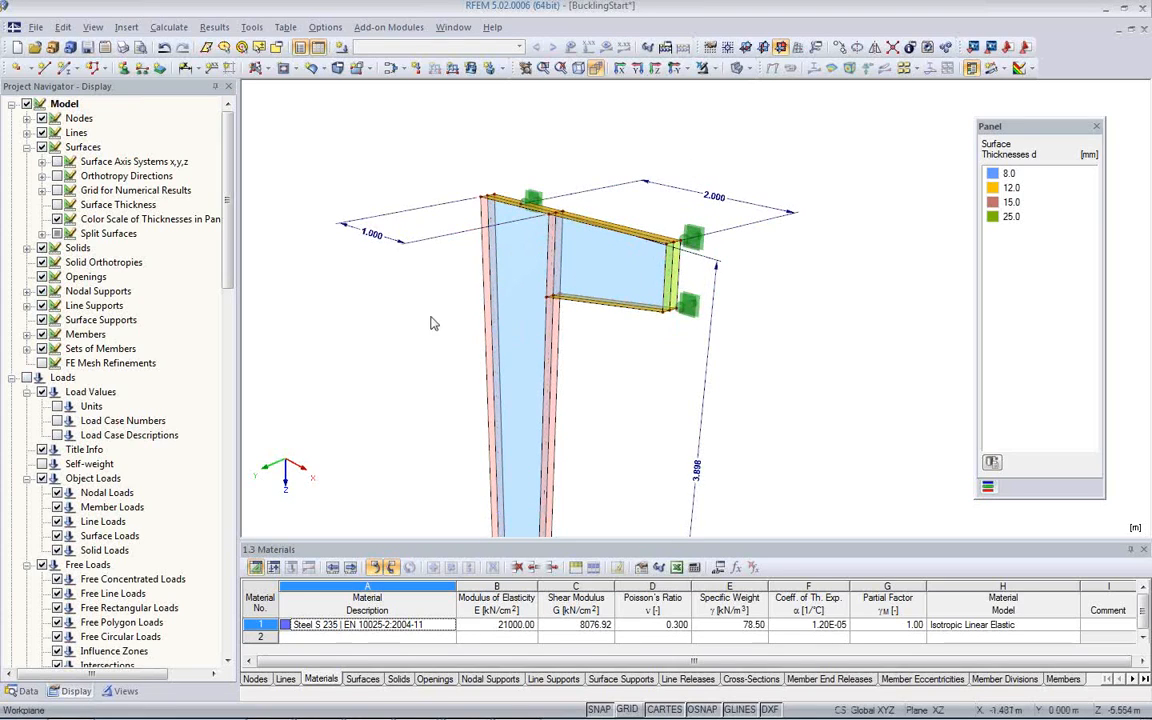
Turn off the display of the model's dimensions
{"action": "scroll", "coordinate": [400, 252], "scroll_direction": "down", "scroll_amount": 5}
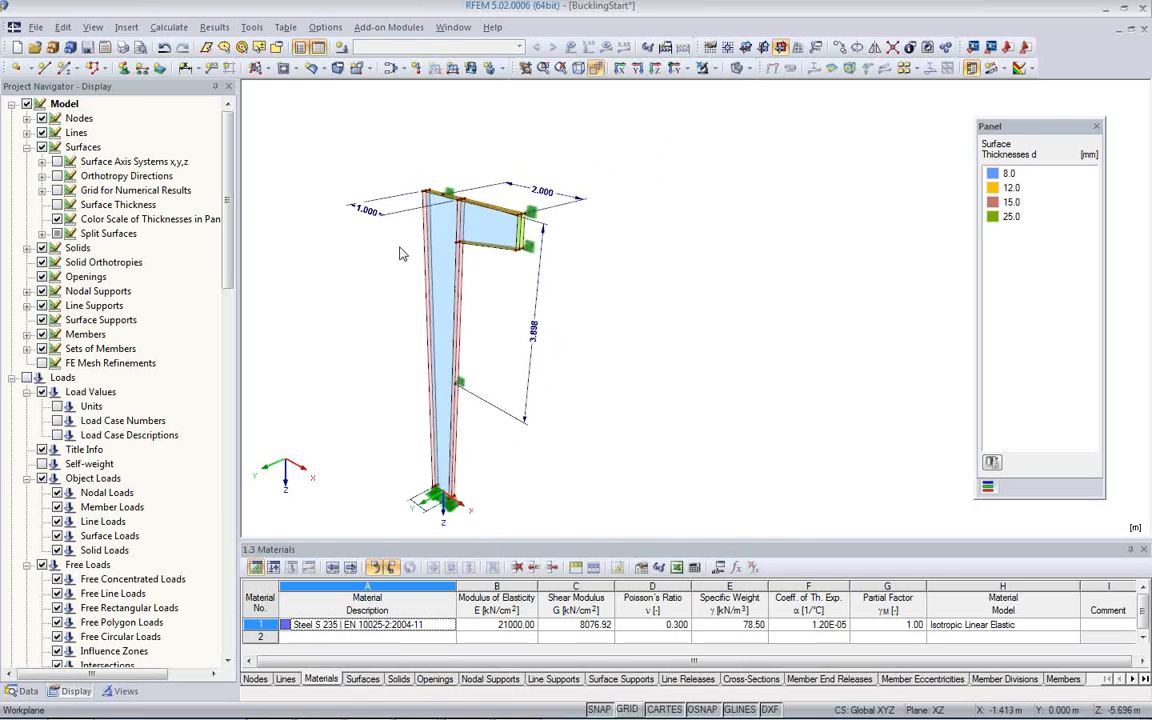
{"action": "scroll", "coordinate": [388, 318], "scroll_direction": "up", "scroll_amount": 1}
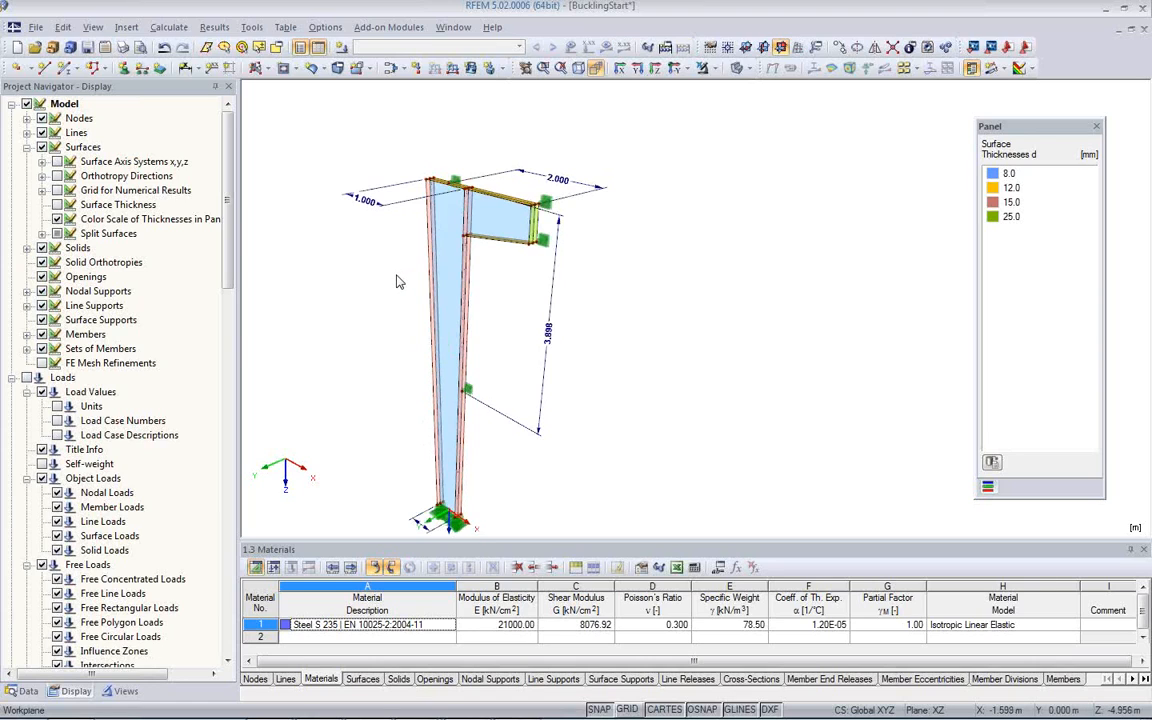
{"action": "right_click", "coordinate": [305, 217]}
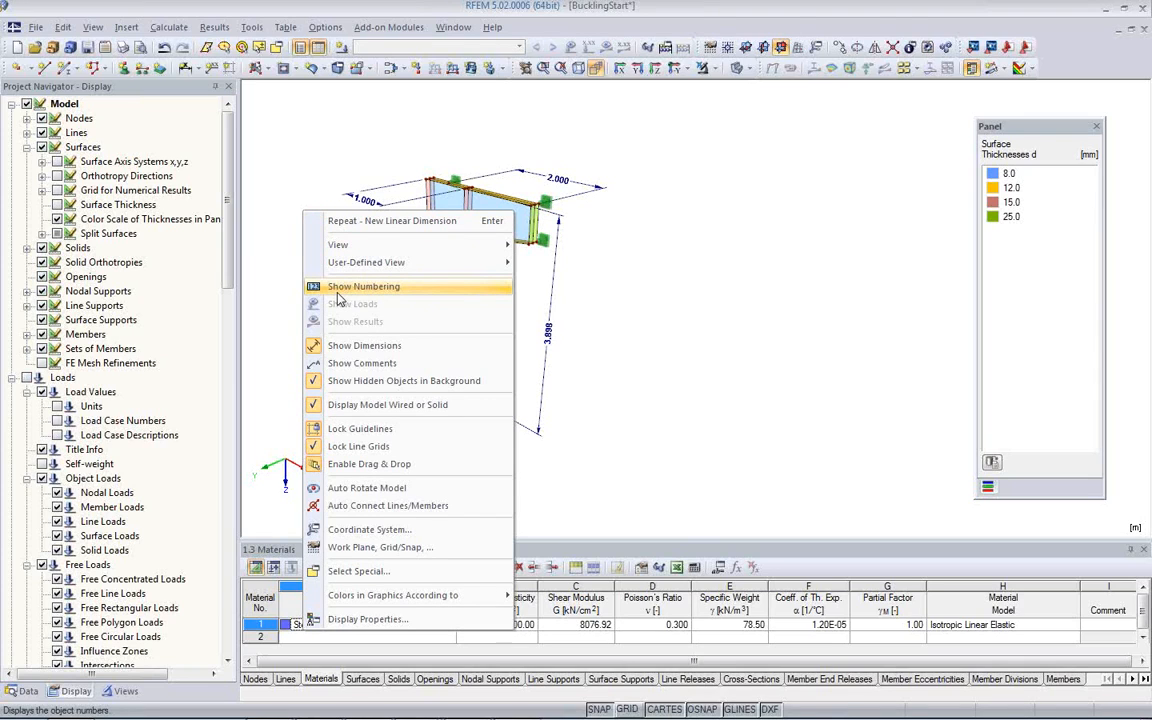
{"action": "left_click", "coordinate": [339, 350]}
Examine the beam's end plate, its vertical lines and the nodal supports at its outer corners
{"action": "middle_click_drag", "start_coordinate": [601, 276], "coordinate": [573, 284]}
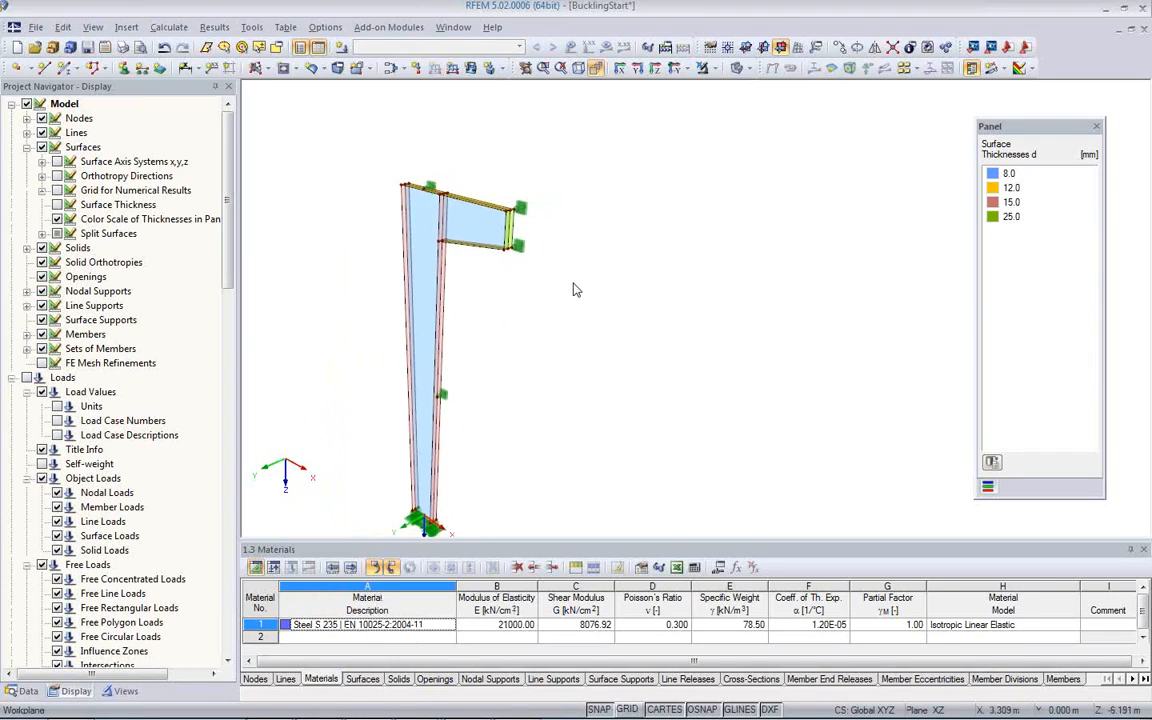
{"action": "scroll", "coordinate": [455, 258], "scroll_direction": "up", "scroll_amount": 2}
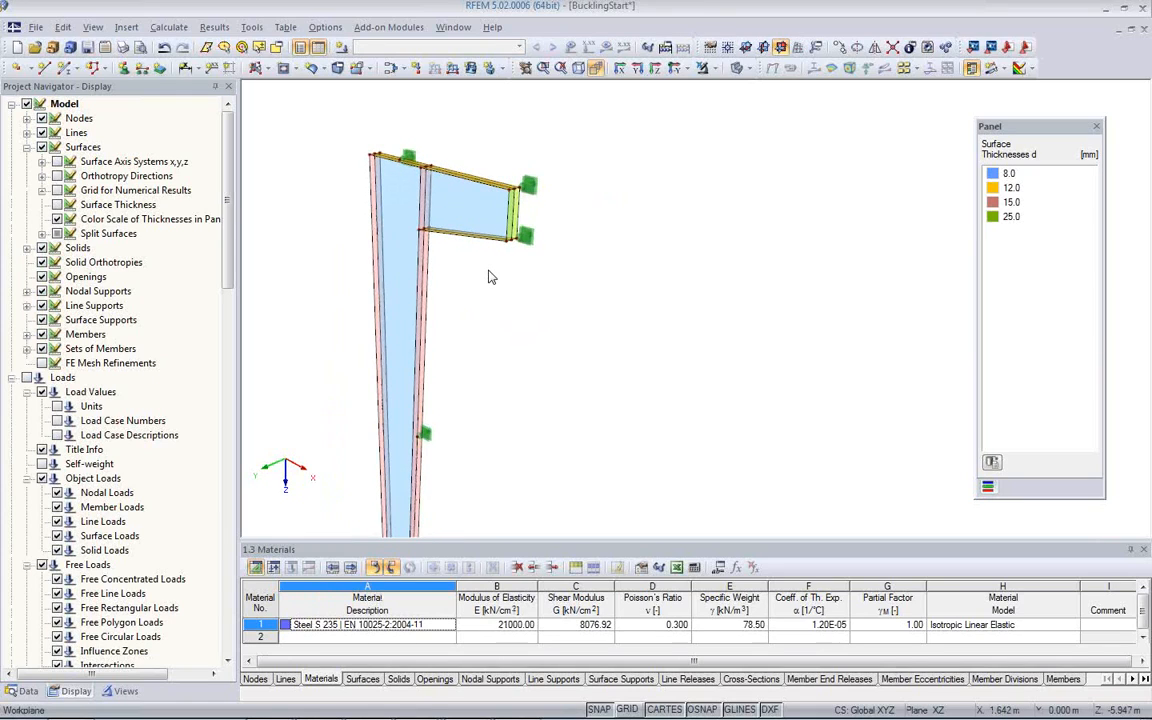
{"action": "scroll", "coordinate": [490, 271], "scroll_direction": "up", "scroll_amount": 3}
{"action": "middle_click_drag", "start_coordinate": [504, 304], "coordinate": [541, 399]}
{"action": "scroll", "coordinate": [547, 328], "scroll_direction": "up", "scroll_amount": 3}
{"action": "middle_click_drag", "start_coordinate": [547, 328], "coordinate": [621, 379]}
{"action": "scroll", "coordinate": [620, 352], "scroll_direction": "up", "scroll_amount": 2}
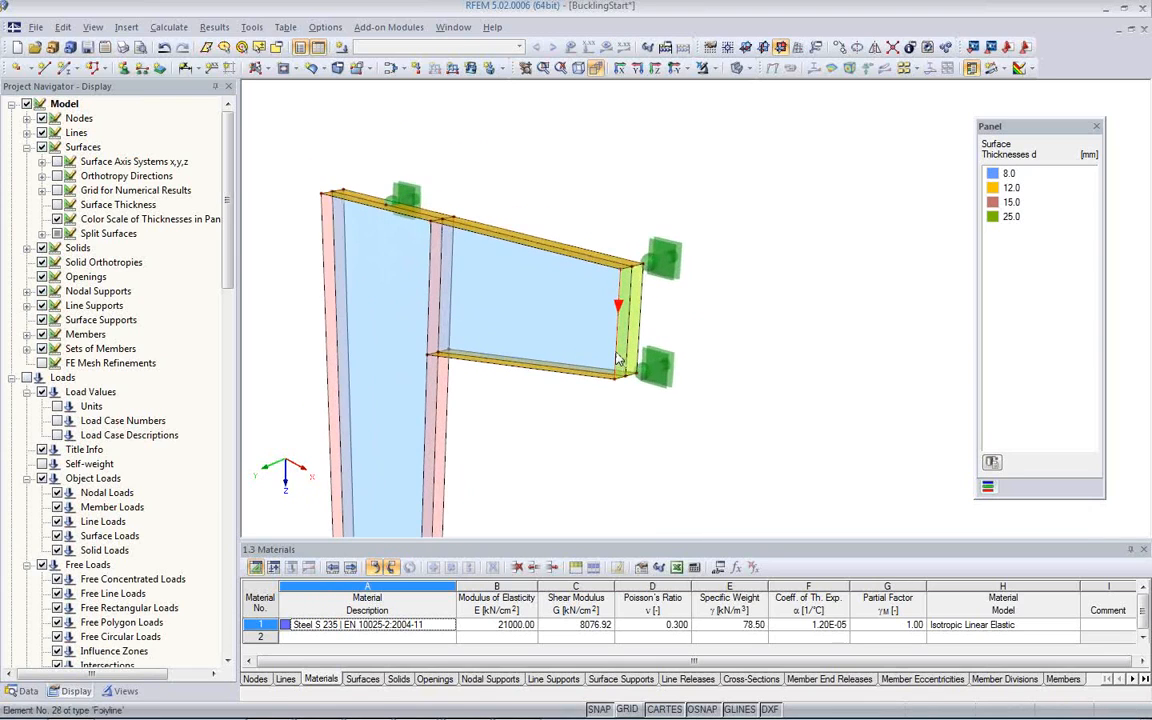
{"action": "scroll", "coordinate": [618, 355], "scroll_direction": "up", "scroll_amount": 1}
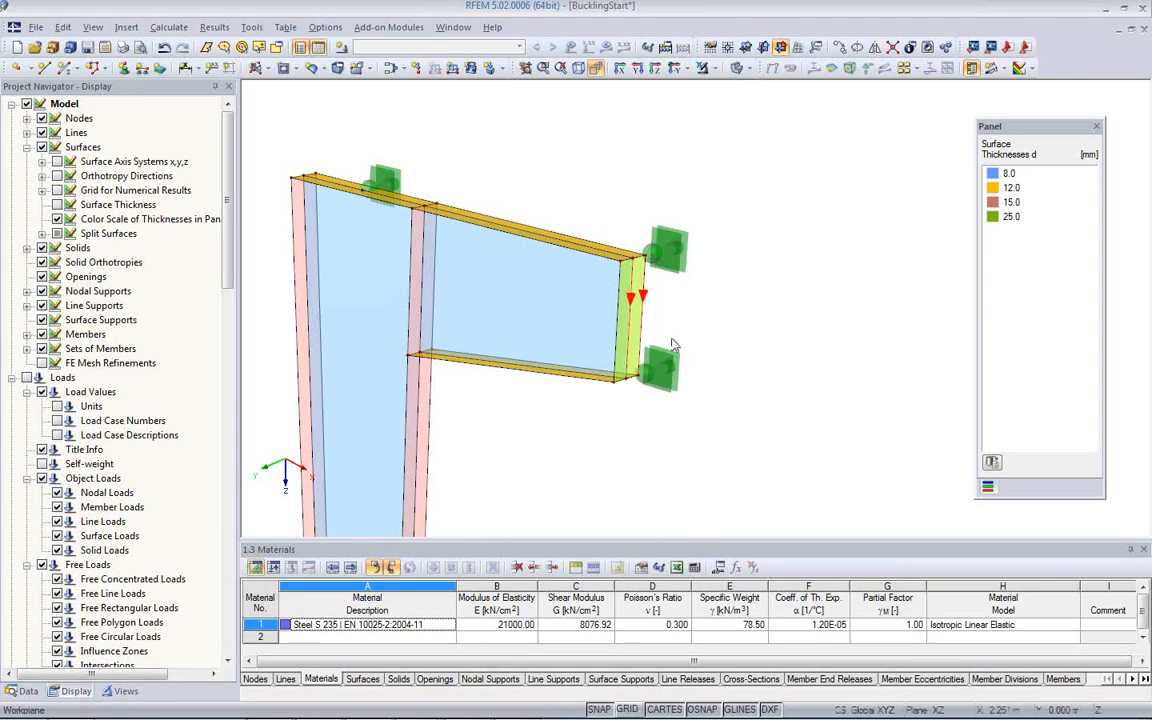
{"action": "scroll", "coordinate": [680, 375], "scroll_direction": "up", "scroll_amount": 3}
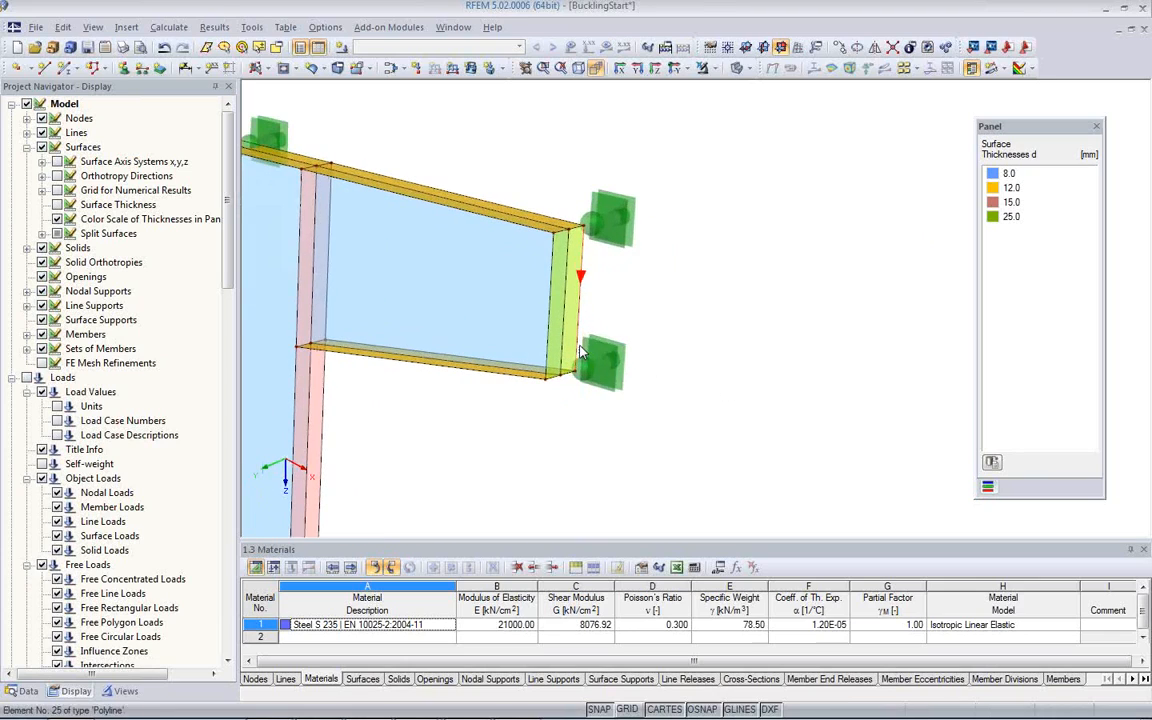
{"action": "middle_click_drag", "start_coordinate": [627, 342], "coordinate": [677, 338]}
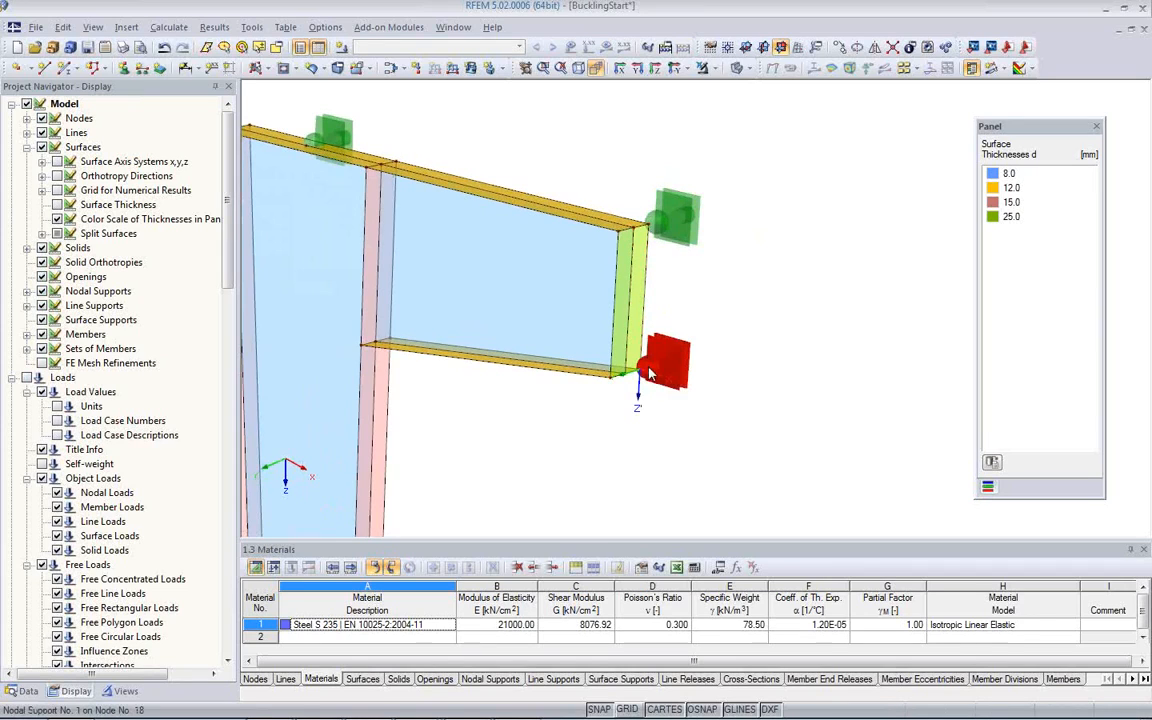
{"action": "scroll", "coordinate": [652, 377], "scroll_direction": "up", "scroll_amount": 1}
{"action": "scroll", "coordinate": [652, 377], "scroll_direction": "up", "scroll_amount": 1}
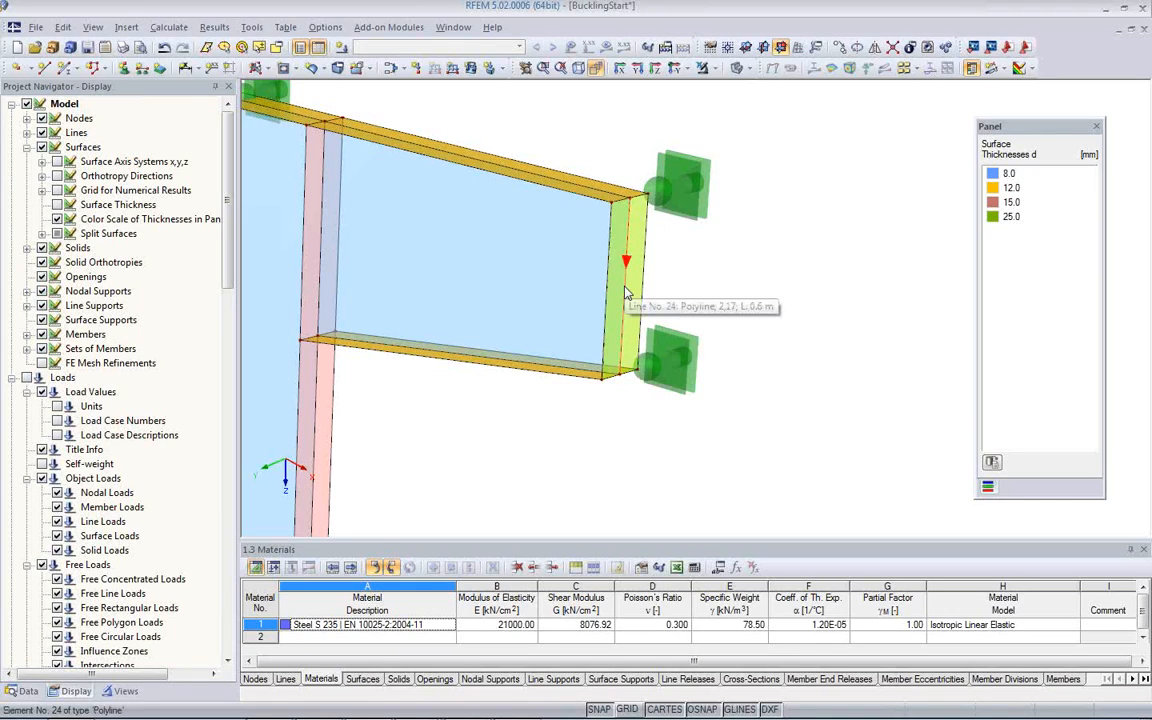
{"action": "scroll", "coordinate": [707, 386], "scroll_direction": "down", "scroll_amount": 1}
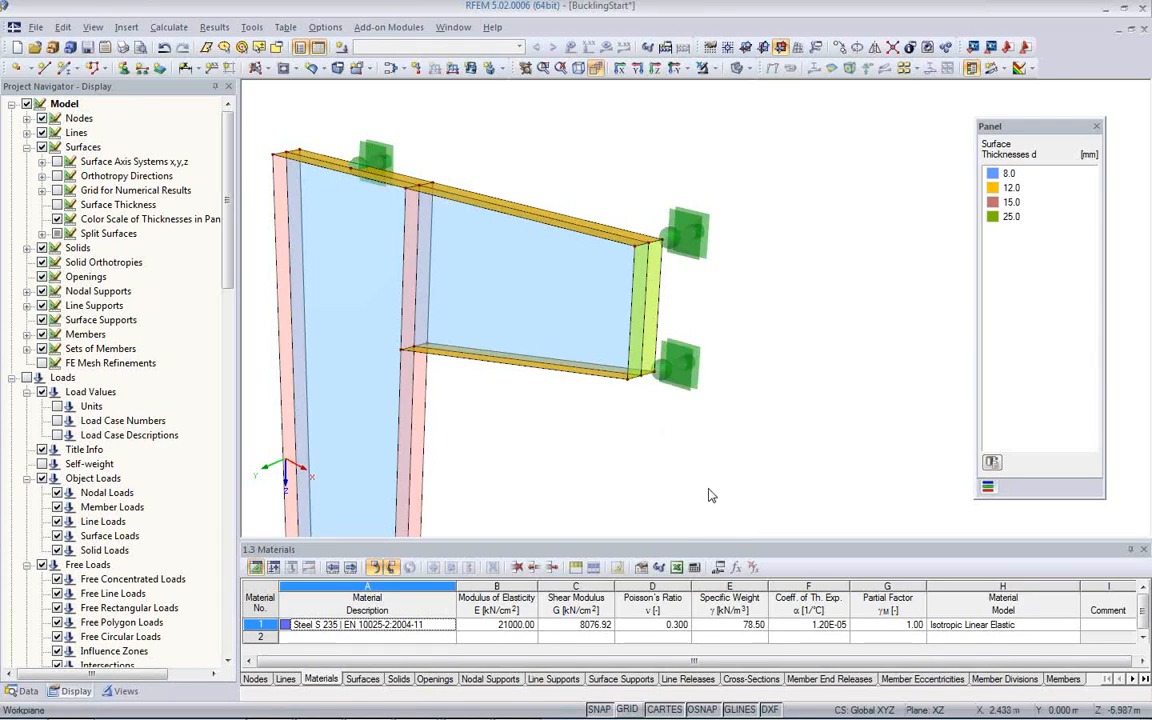
Create load case LC1 described as "Design Load" with its self-weight deactivated
{"action": "left_click", "coordinate": [340, 50]}
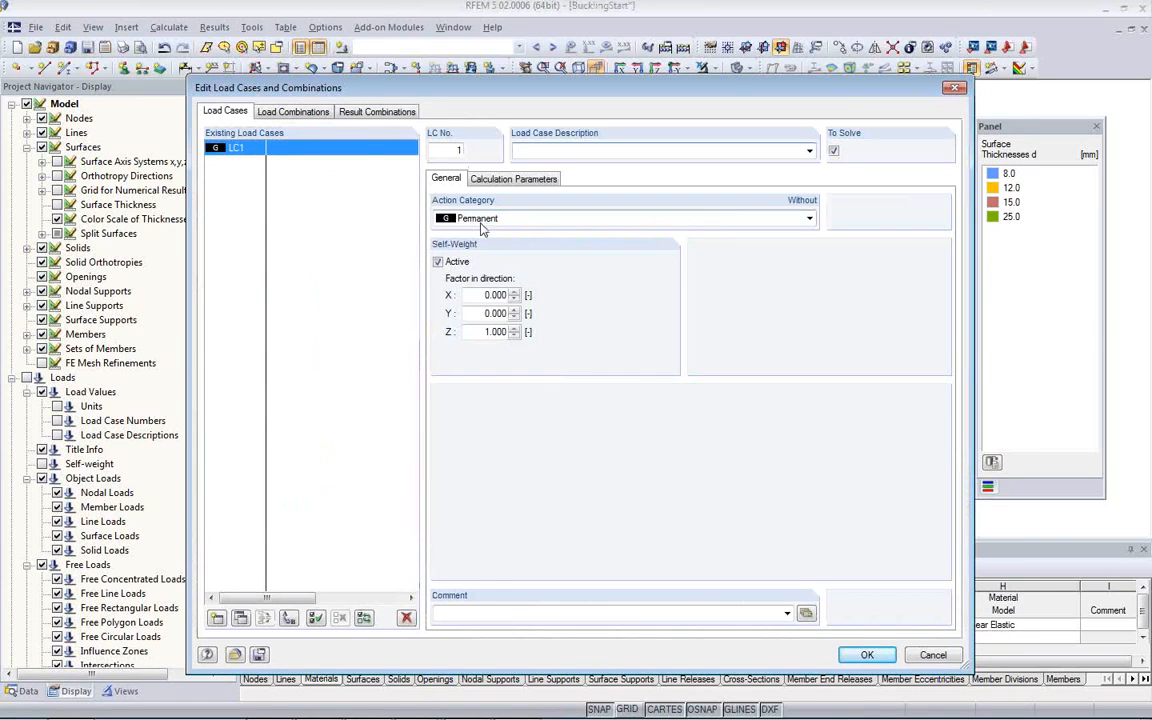
{"action": "left_click", "coordinate": [437, 261]}
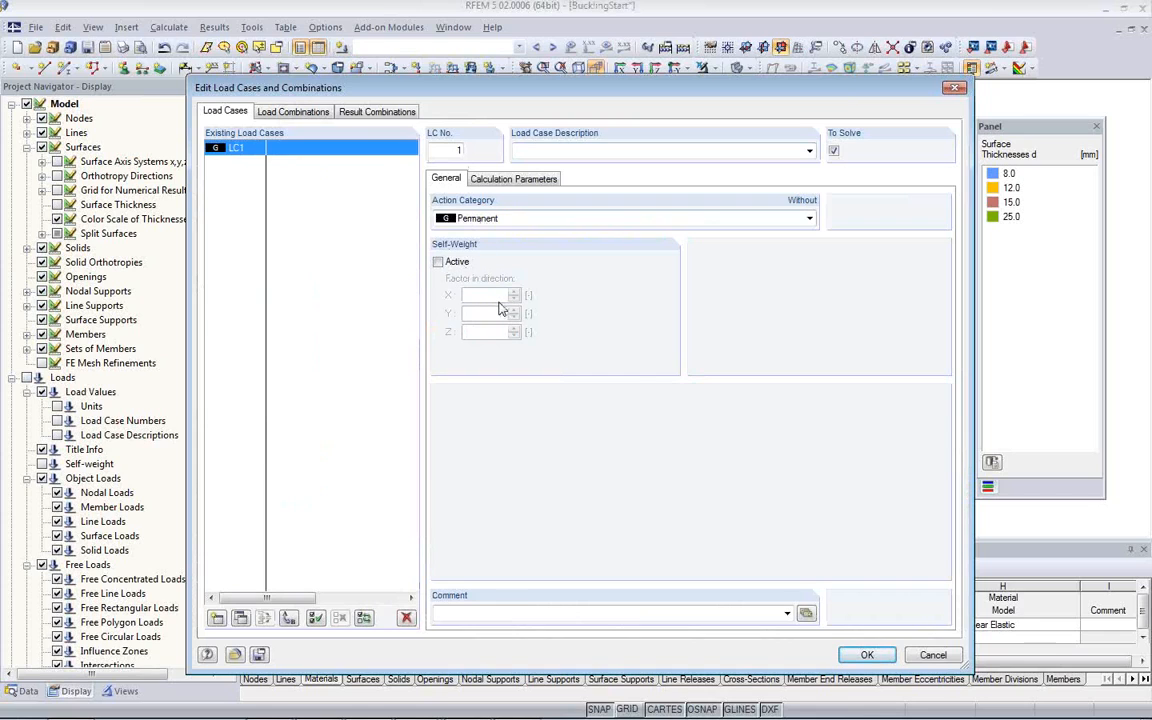
{"action": "left_click", "coordinate": [482, 179]}
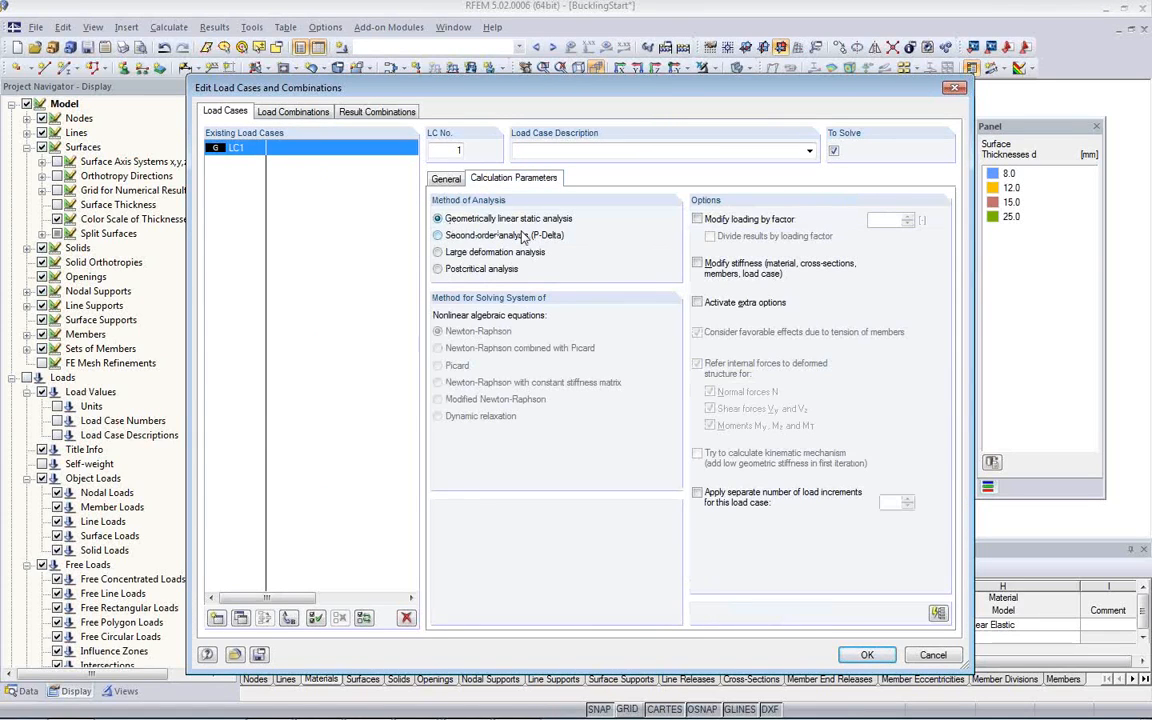
{"action": "left_click", "coordinate": [538, 152]}
{"action": "type", "text": "Design Load"}
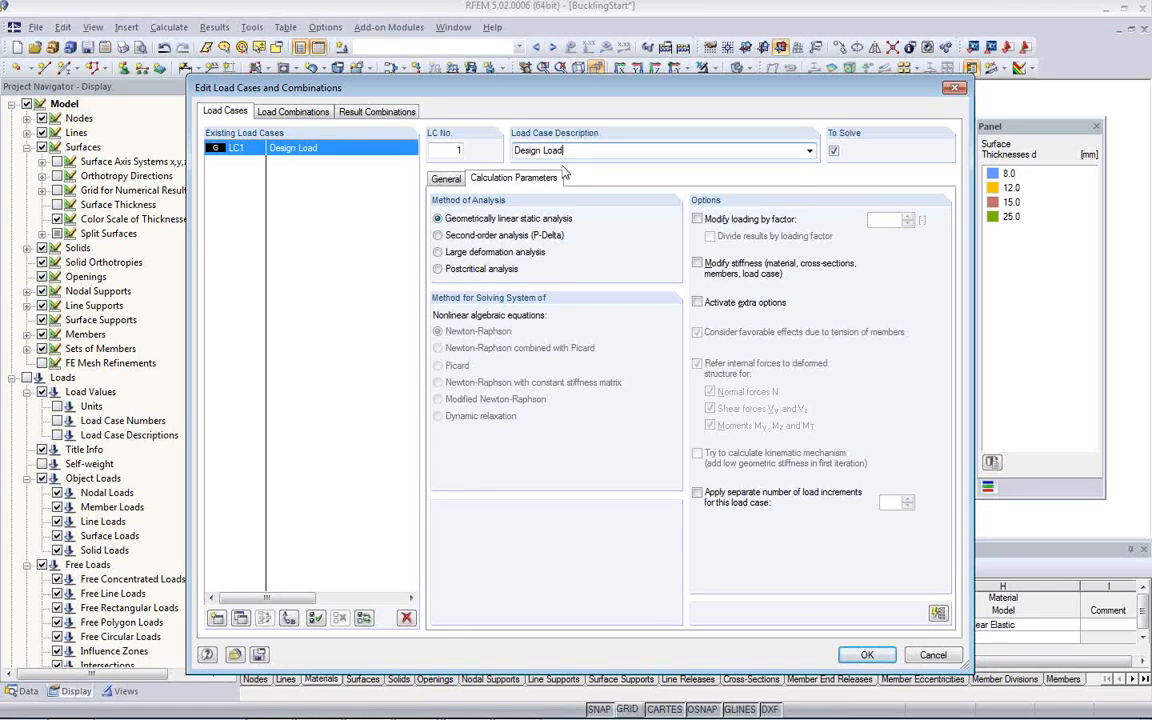
{"action": "left_click", "coordinate": [867, 656]}
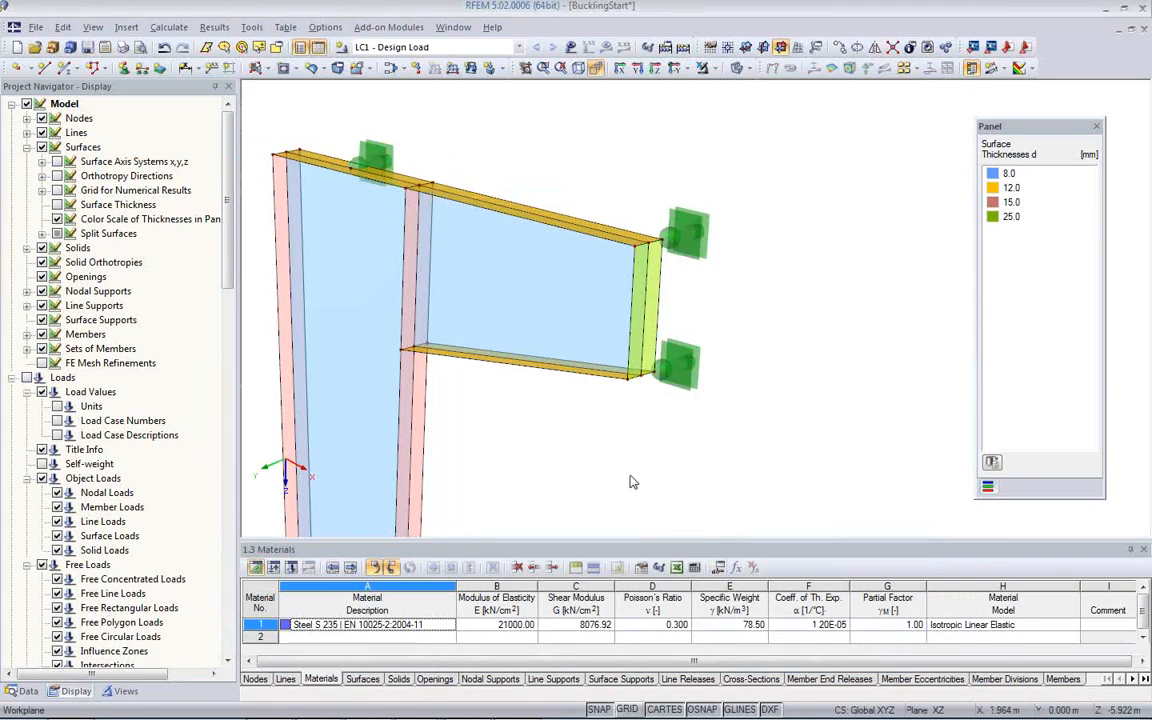
Add a parameter named DesignLoad with the unit type Force to the model's list of parameters
{"action": "scroll", "coordinate": [600, 430], "scroll_direction": "down", "scroll_amount": 2}
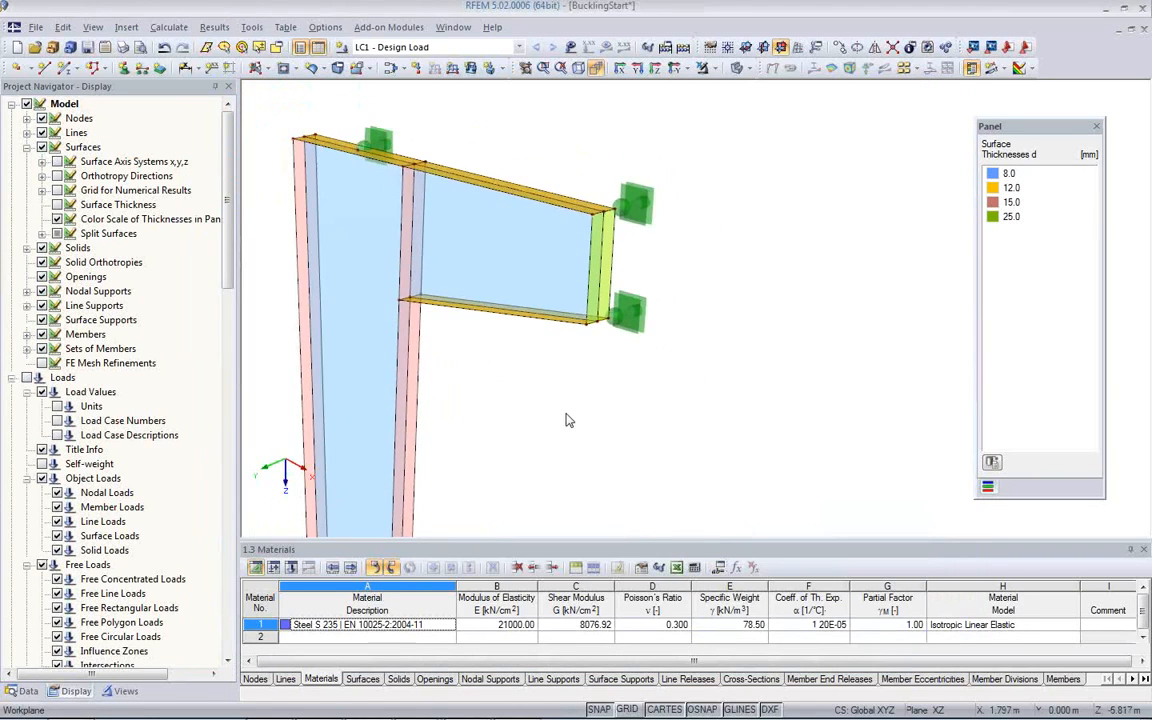
{"action": "left_click", "coordinate": [718, 567]}
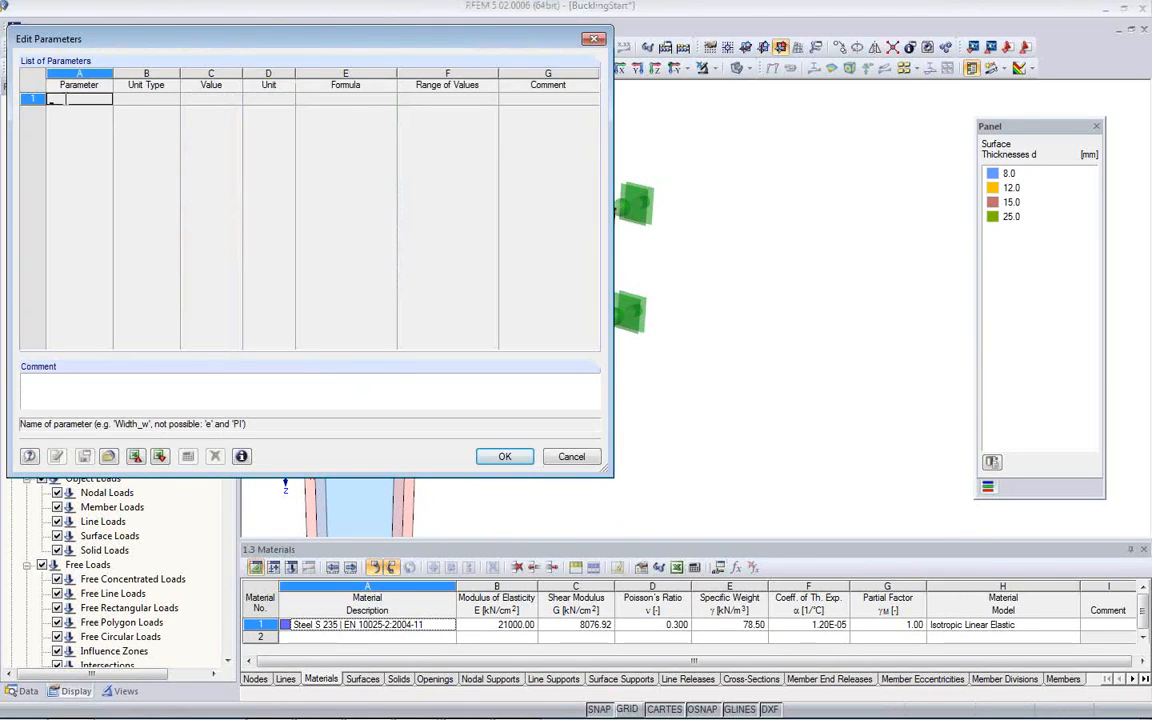
{"action": "type", "text": "De"}
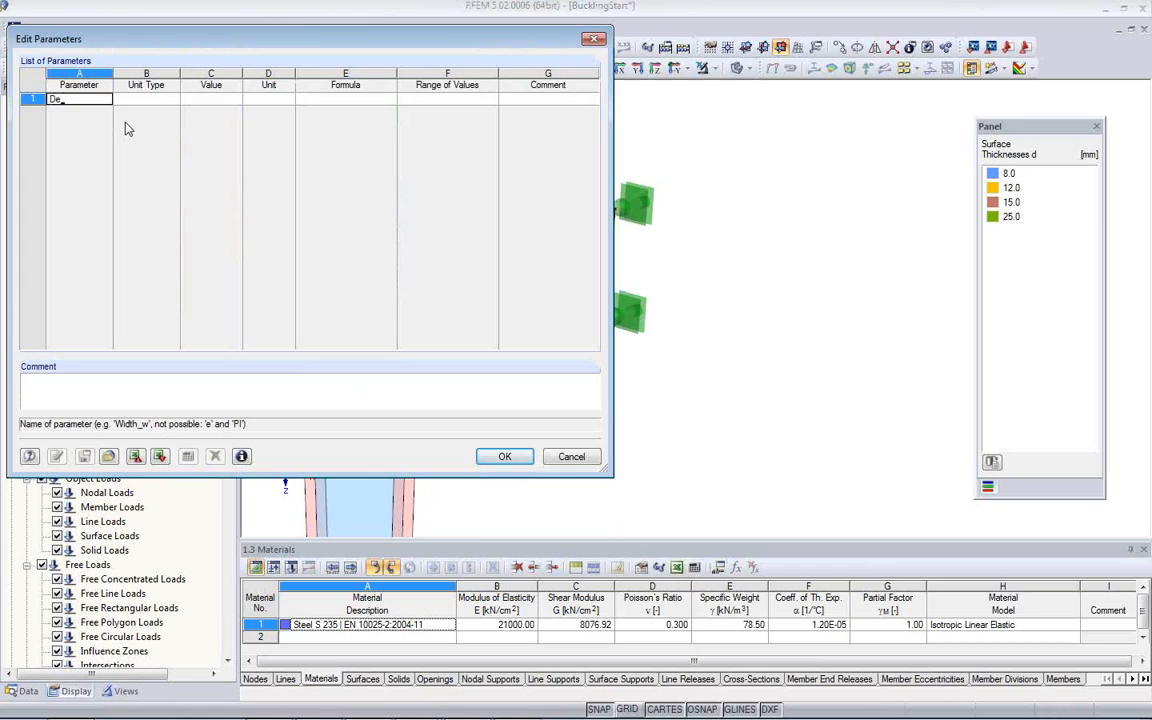
{"action": "type", "text": "signLoad"}
{"action": "left_click", "coordinate": [160, 99]}
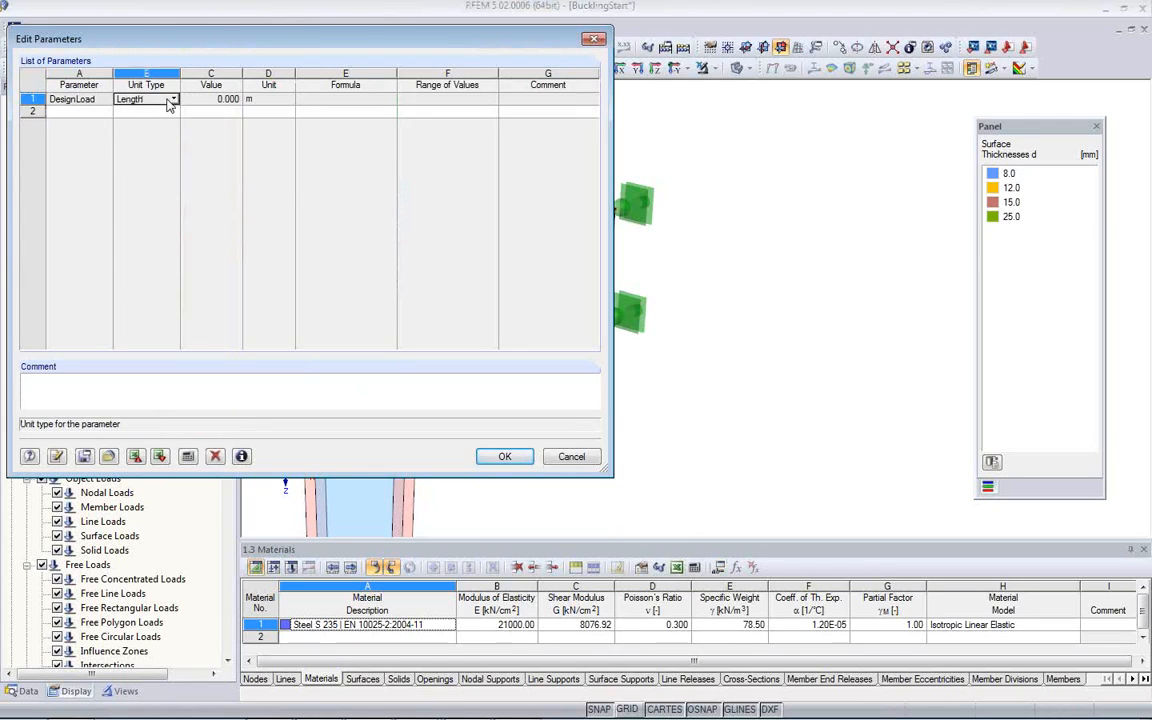
{"action": "left_click", "coordinate": [175, 100]}
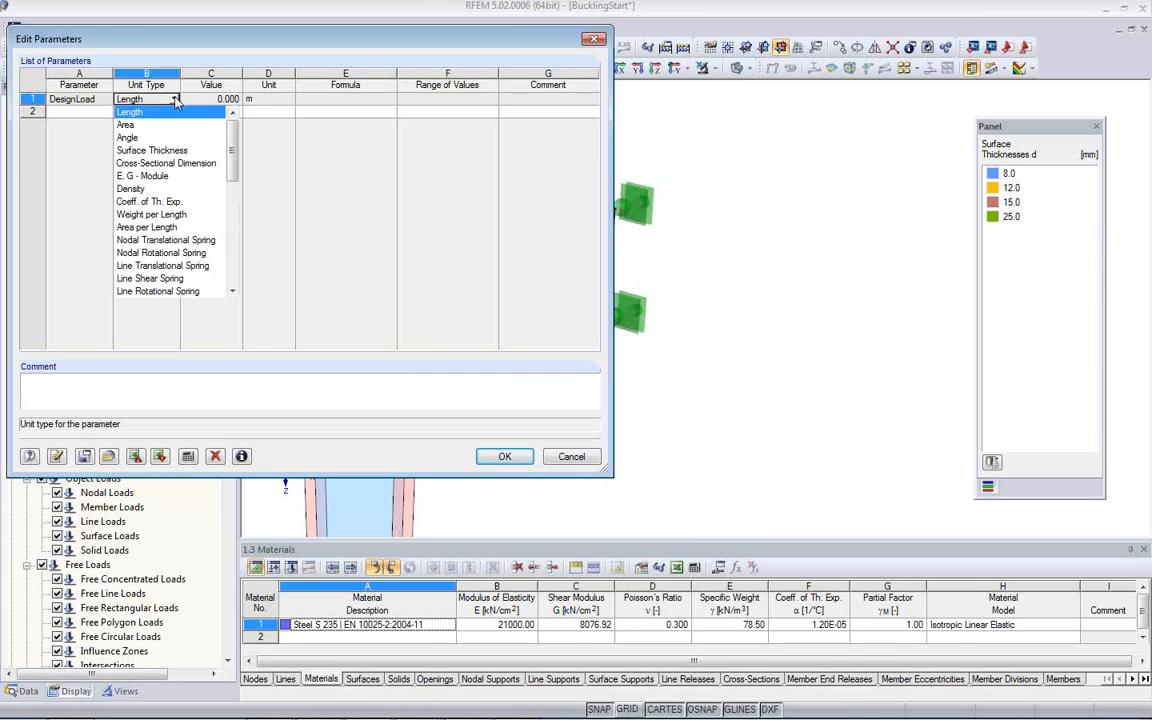
{"action": "key", "text": "f"}
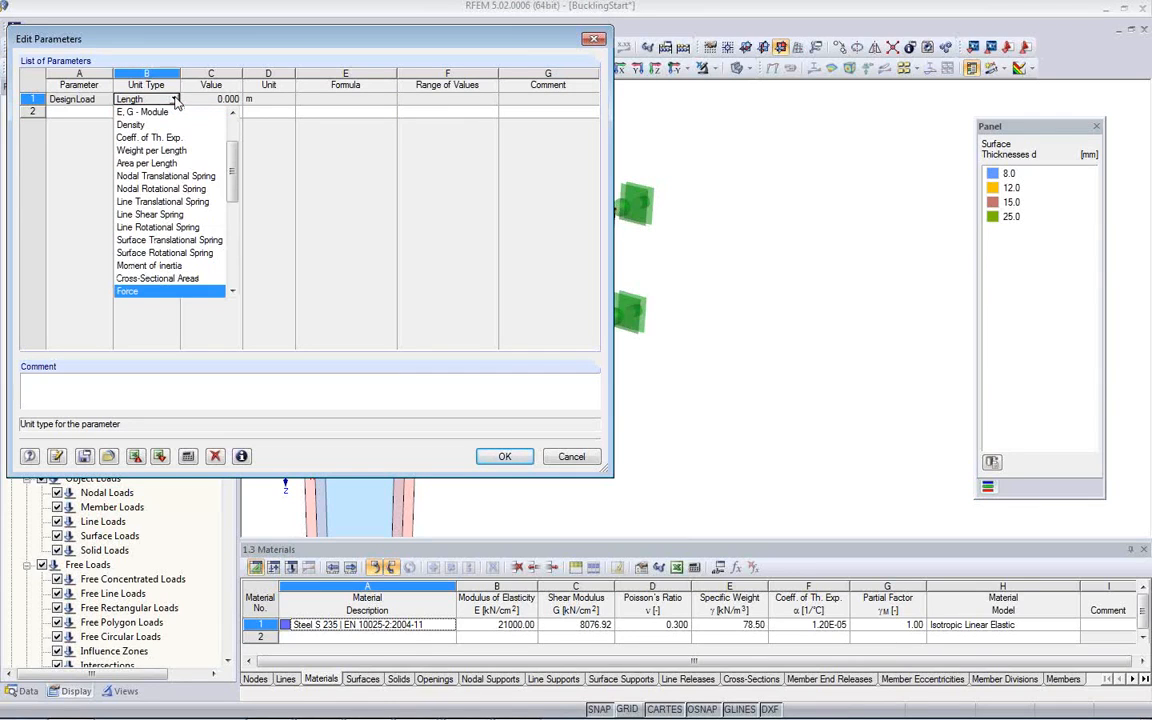
{"action": "left_click", "coordinate": [215, 291]}
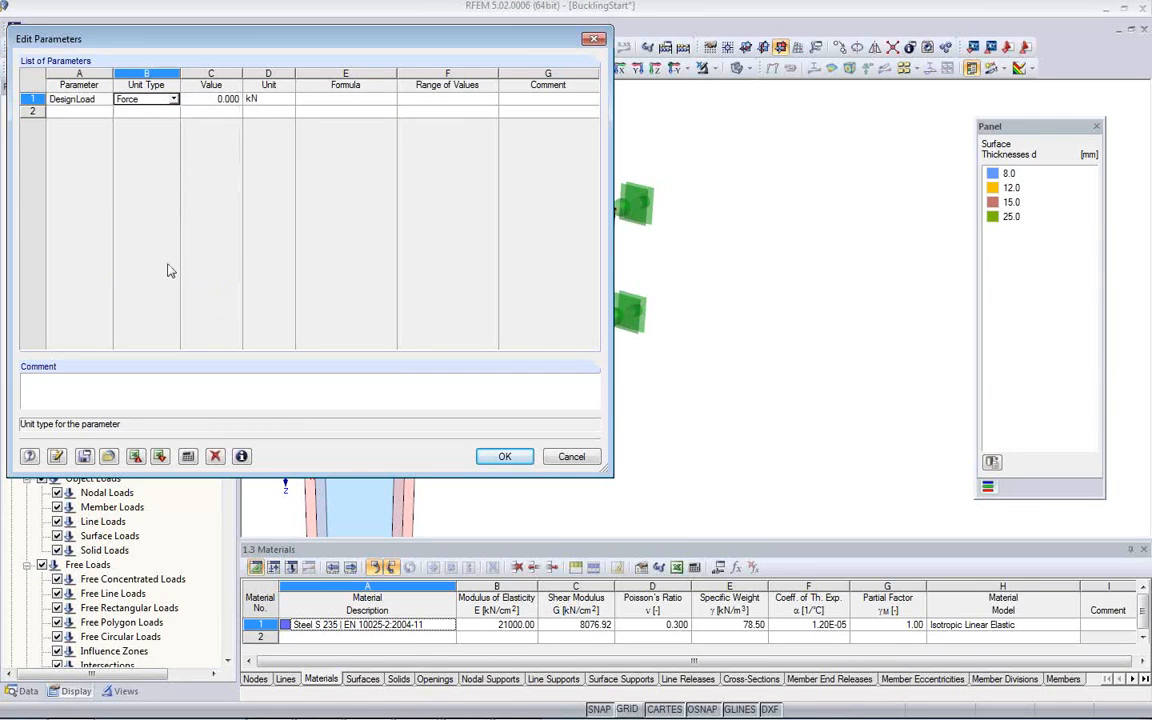
Give the DesignLoad parameter a value of 180 kN and accept the parameter list
{"action": "left_click", "coordinate": [217, 100]}
{"action": "type", "text": "-"}
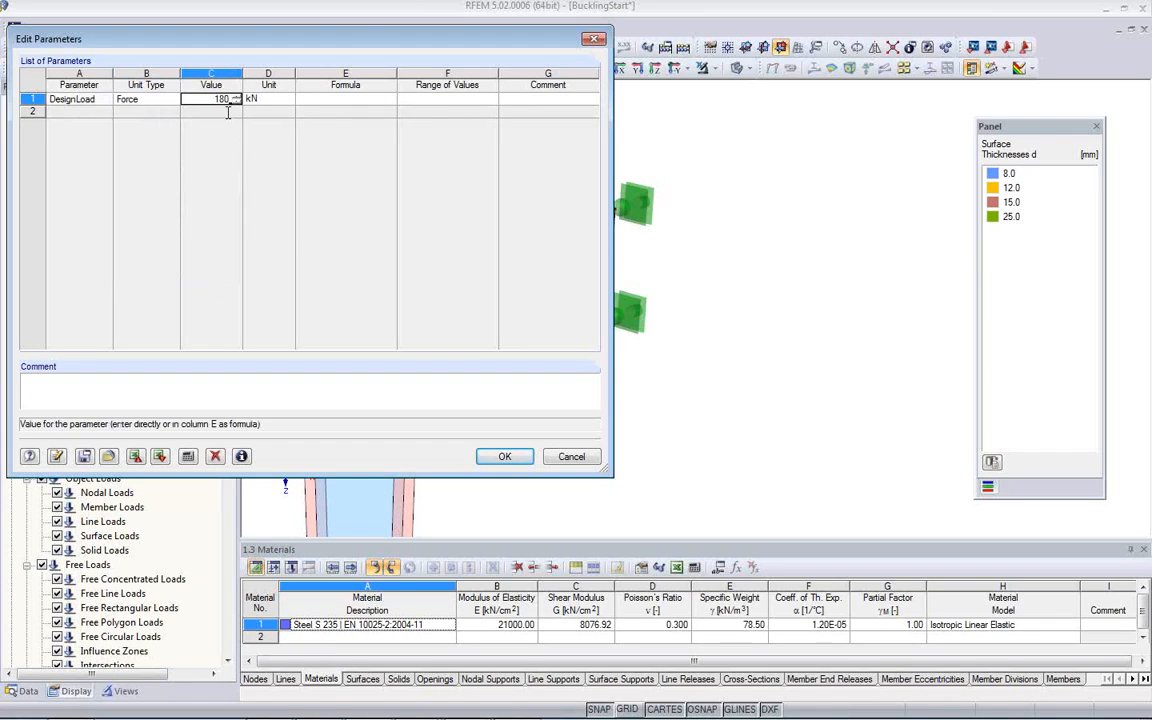
{"action": "type", "text": "180"}
{"action": "key", "text": "Return"}
{"action": "left_click", "coordinate": [504, 456]}
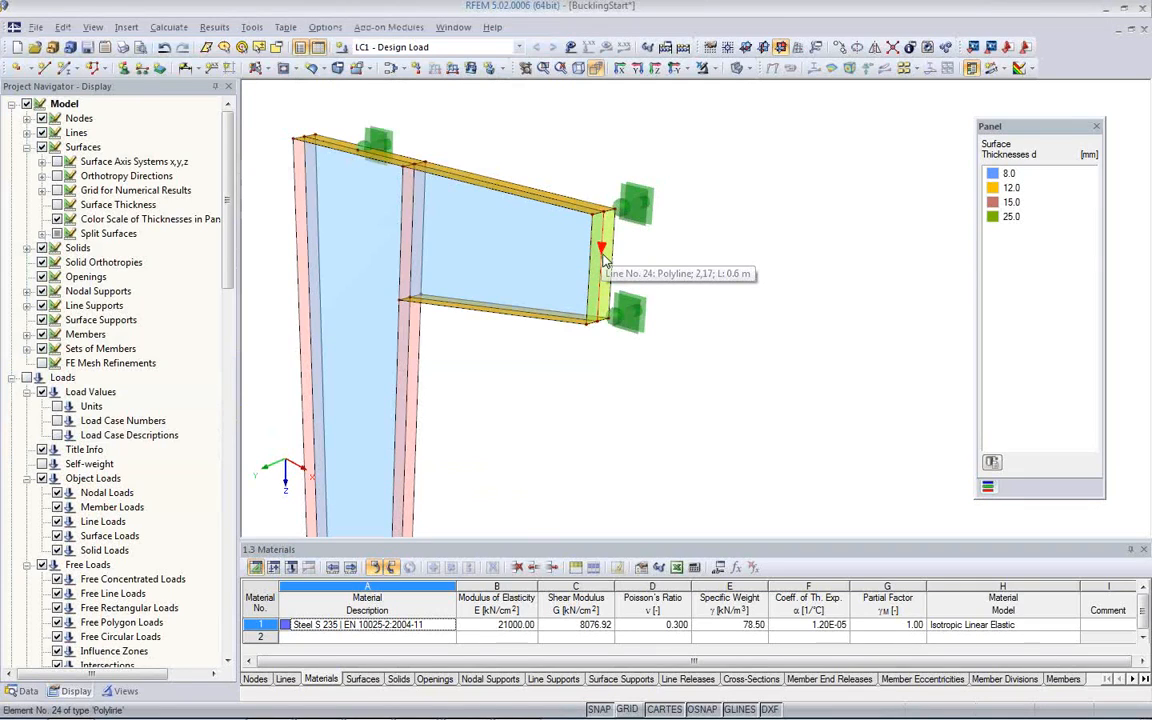
Apply a uniform line load in global direction ZL, defined by the formula DesignLoad/0.6, to the end plate's middle vertical line
{"action": "left_click", "coordinate": [452, 72]}
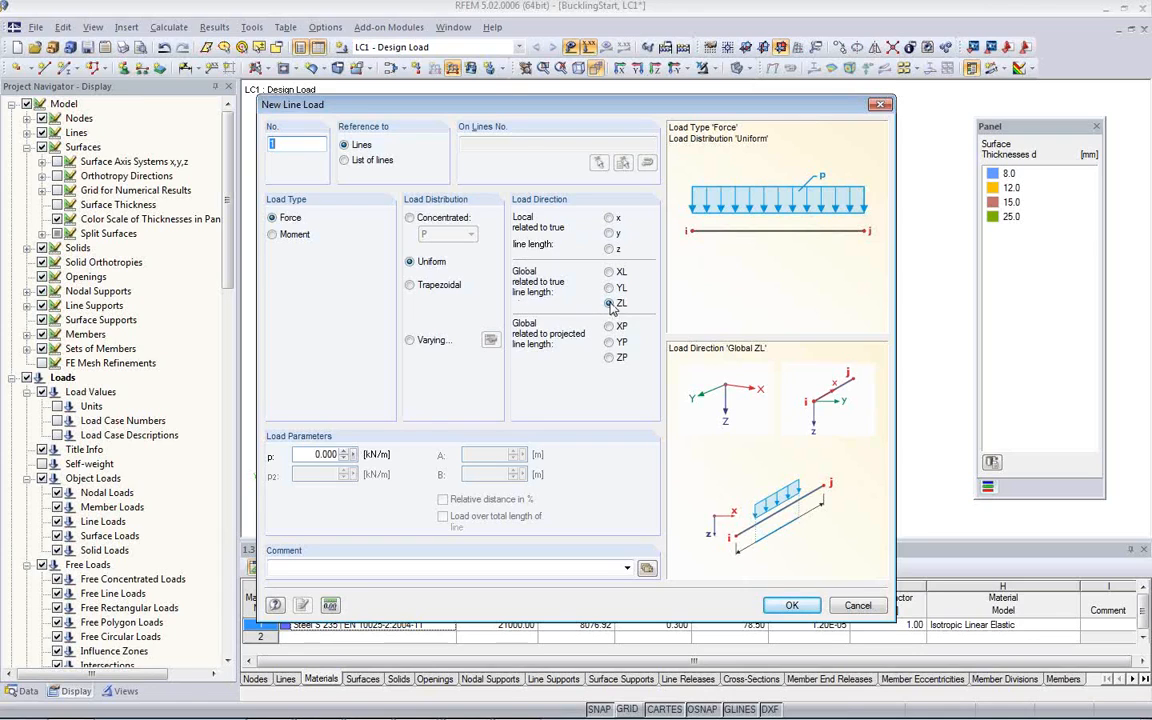
{"action": "double_click", "coordinate": [301, 455]}
{"action": "left_click", "coordinate": [353, 455]}
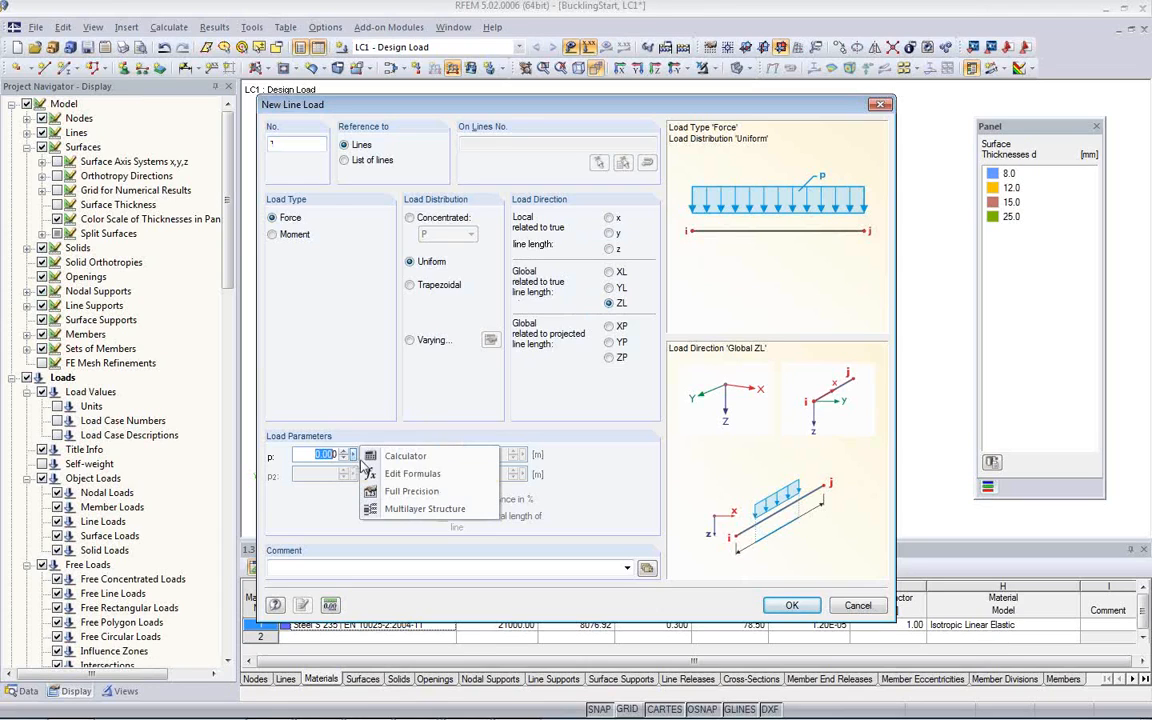
{"action": "left_click", "coordinate": [412, 474]}
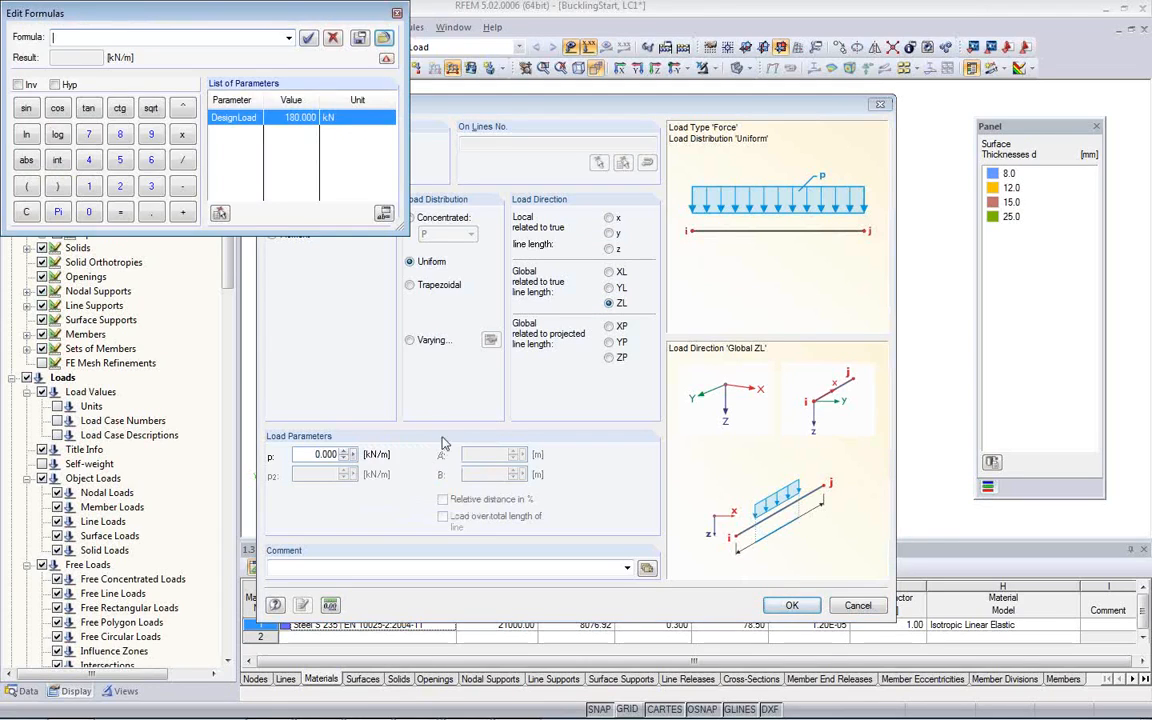
{"action": "double_click", "coordinate": [234, 118]}
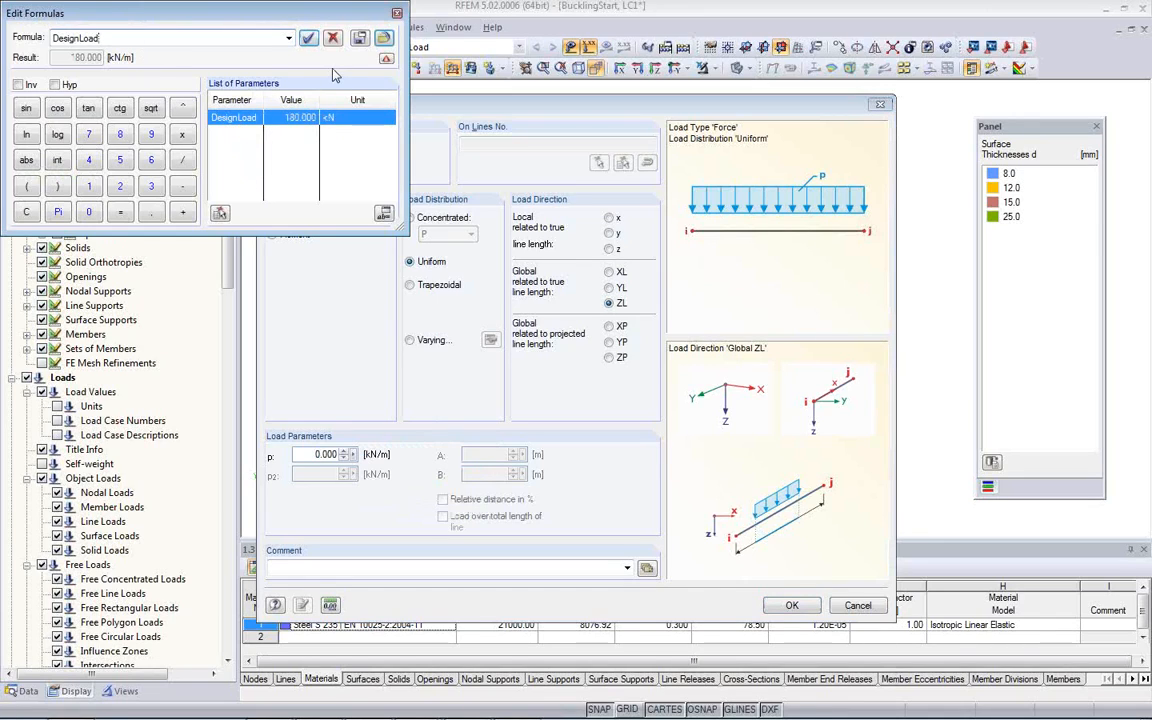
{"action": "type", "text": "*"}
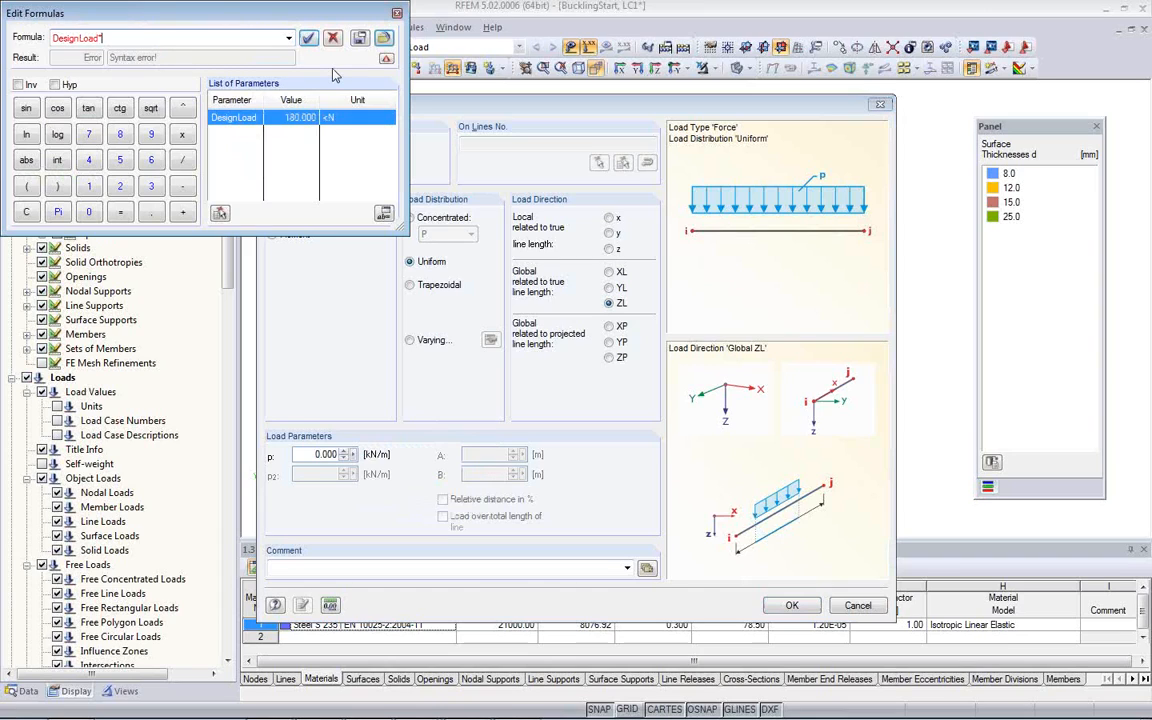
{"action": "type", "text": "0.6"}
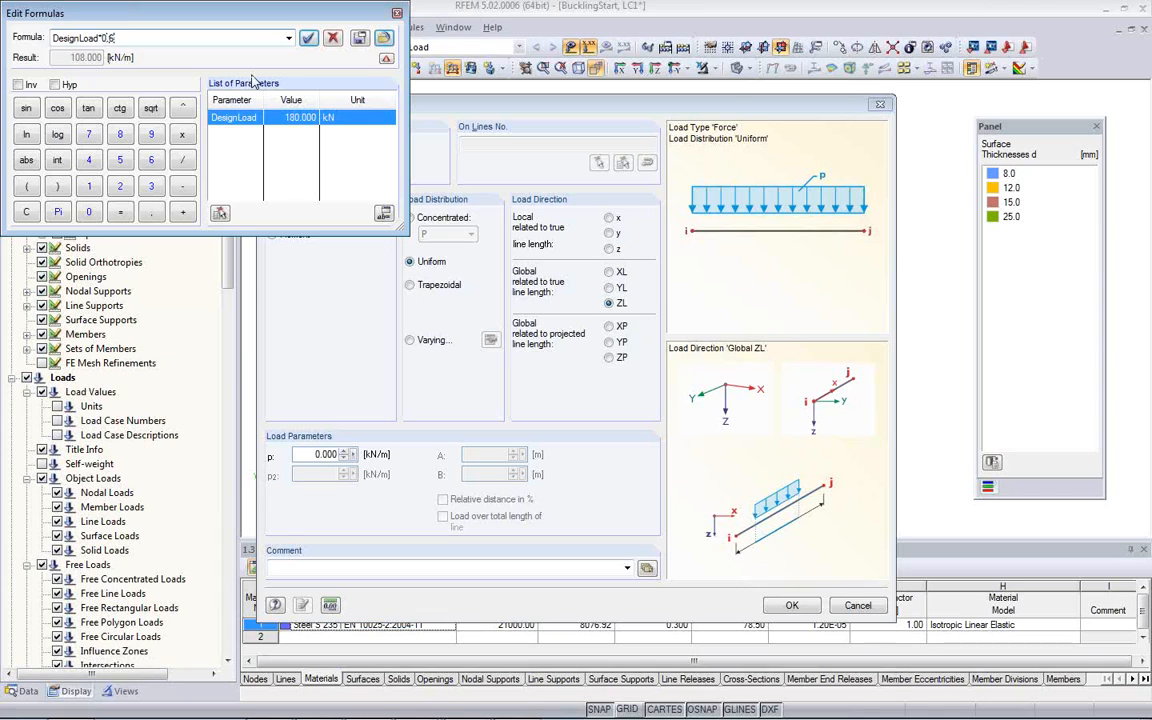
{"action": "key", "text": "BackSpace"}
{"action": "type", "text": "/"}
{"action": "left_click", "coordinate": [309, 40]}
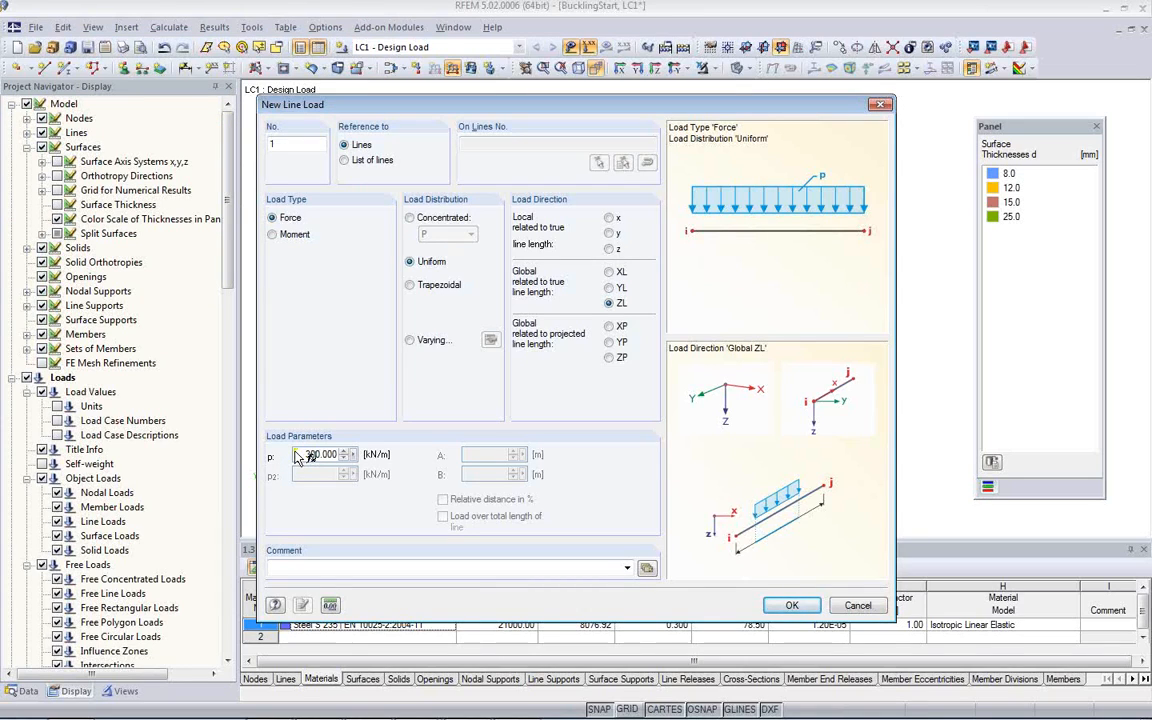
{"action": "left_click", "coordinate": [791, 605]}
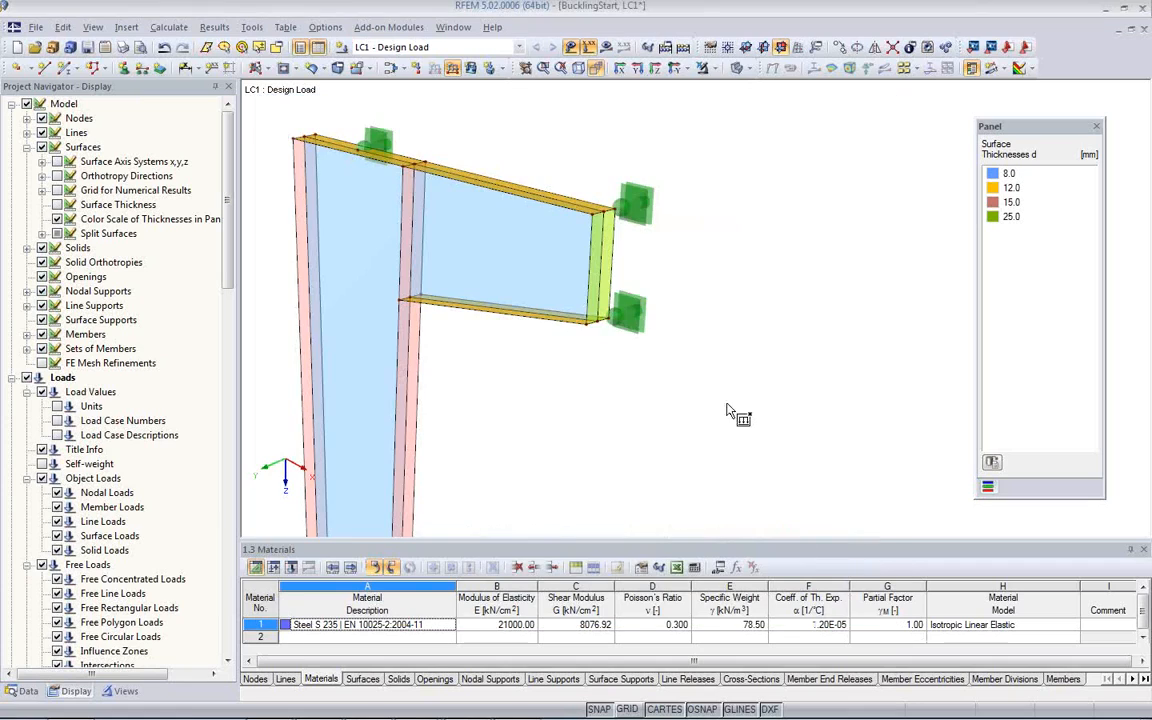
{"action": "left_click", "coordinate": [598, 250]}
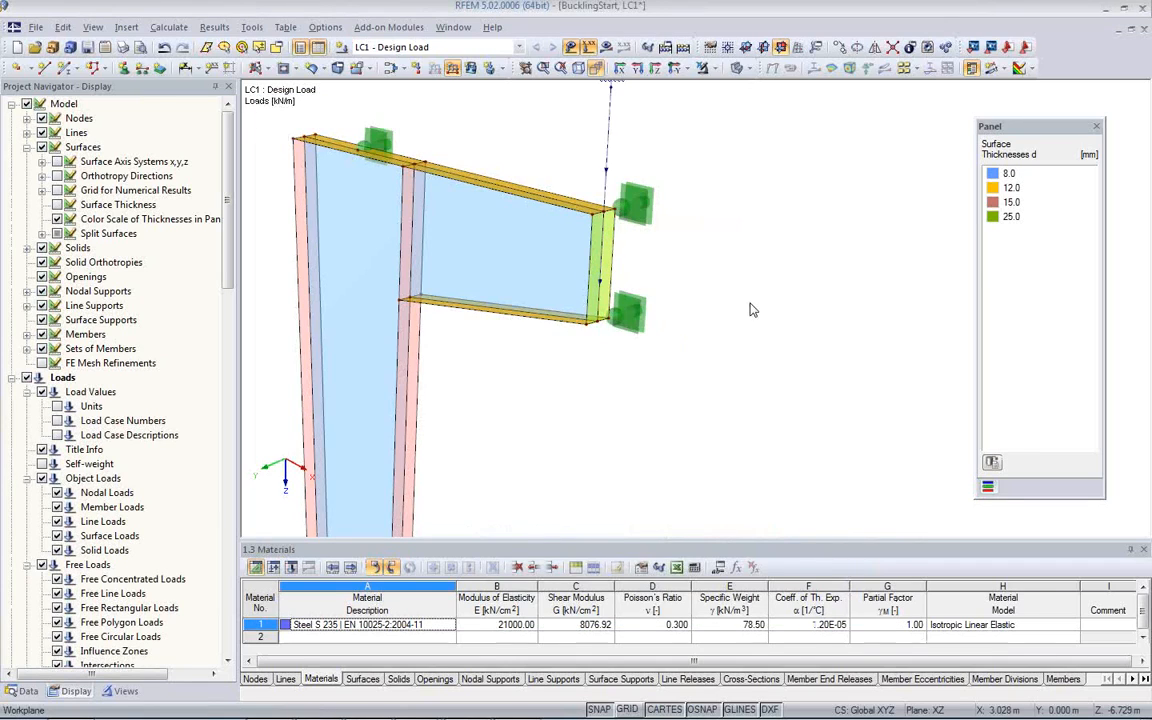
Change the DesignLoad parameter to 160 kN to test the parameterised line load
{"action": "scroll", "coordinate": [722, 344], "scroll_direction": "down", "scroll_amount": 2}
{"action": "middle_click_drag", "start_coordinate": [683, 367], "coordinate": [580, 372]}
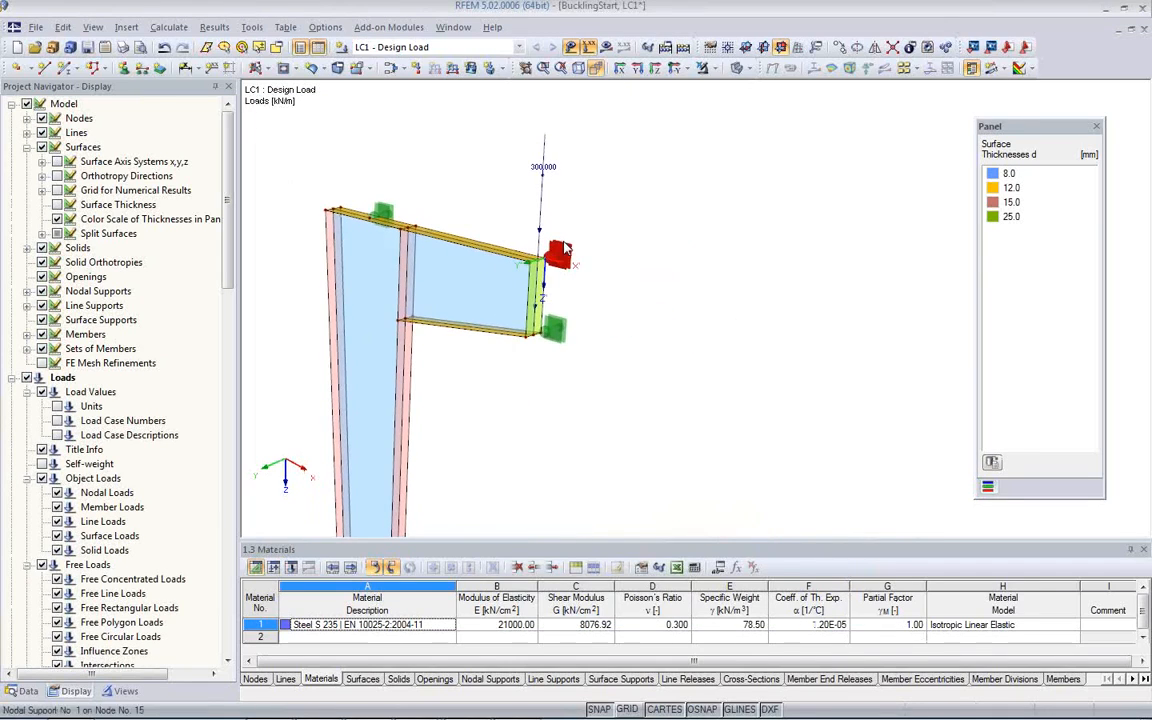
{"action": "left_click", "coordinate": [719, 568]}
{"action": "left_click", "coordinate": [212, 98]}
{"action": "double_click", "coordinate": [217, 98]}
{"action": "type", "text": "160"}
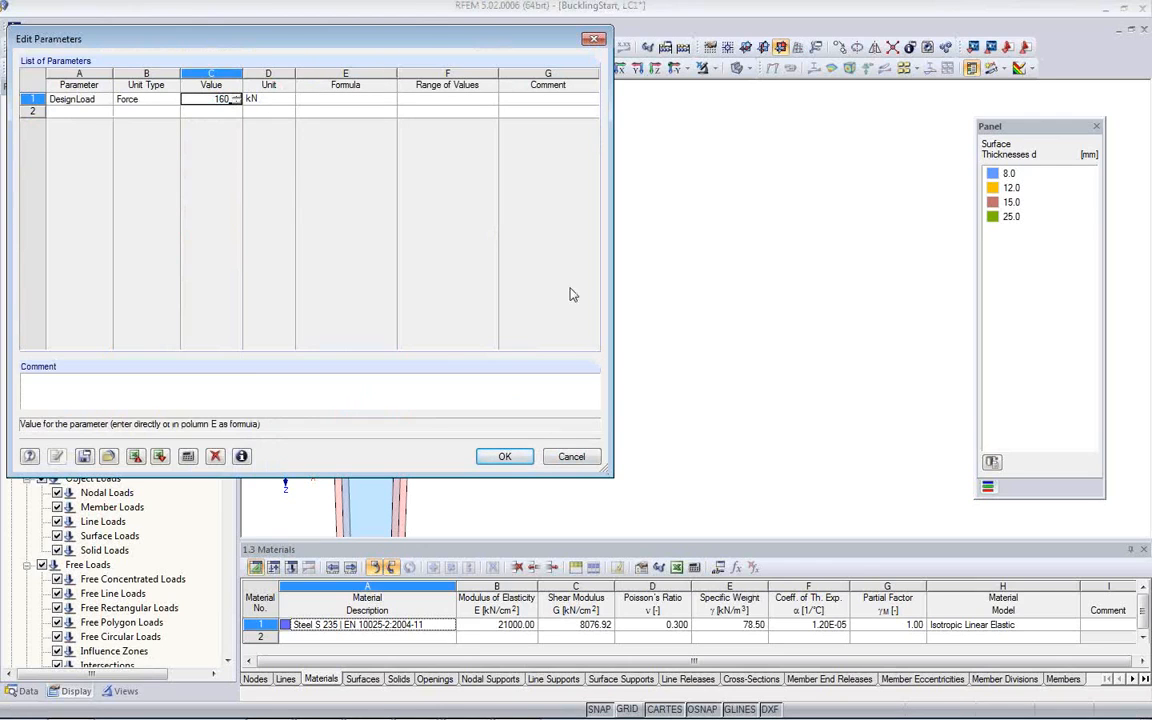
{"action": "left_click_drag", "start_coordinate": [420, 47], "coordinate": [308, 170]}
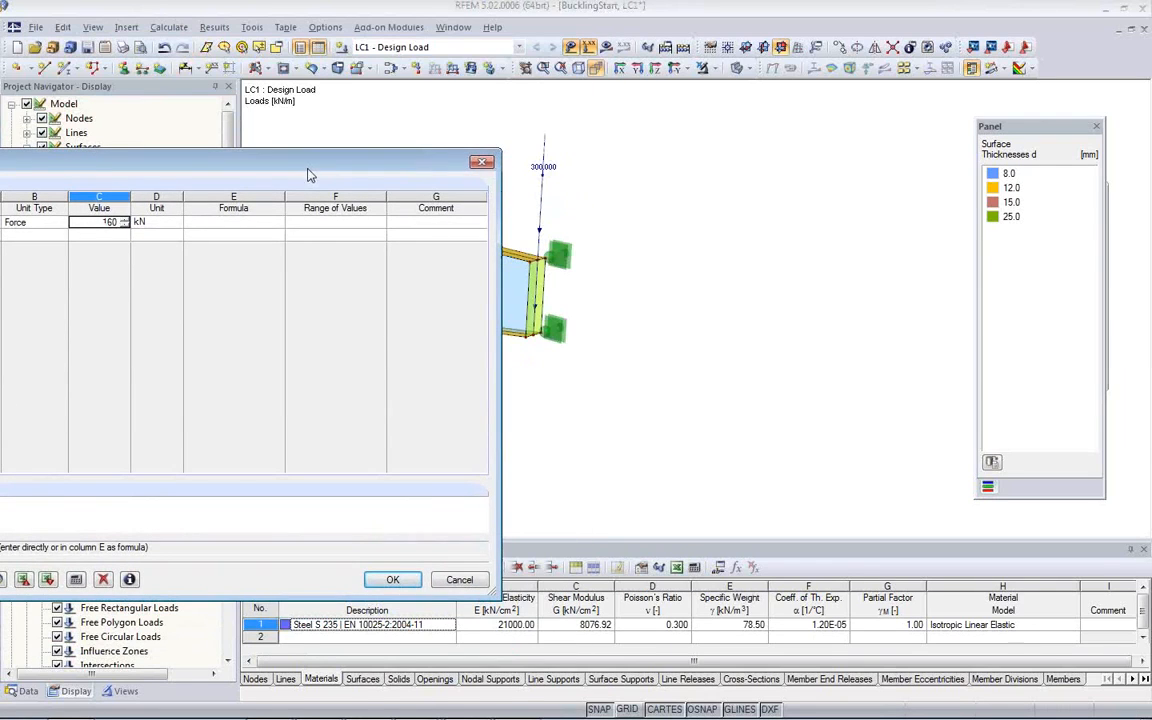
{"action": "left_click", "coordinate": [390, 580]}
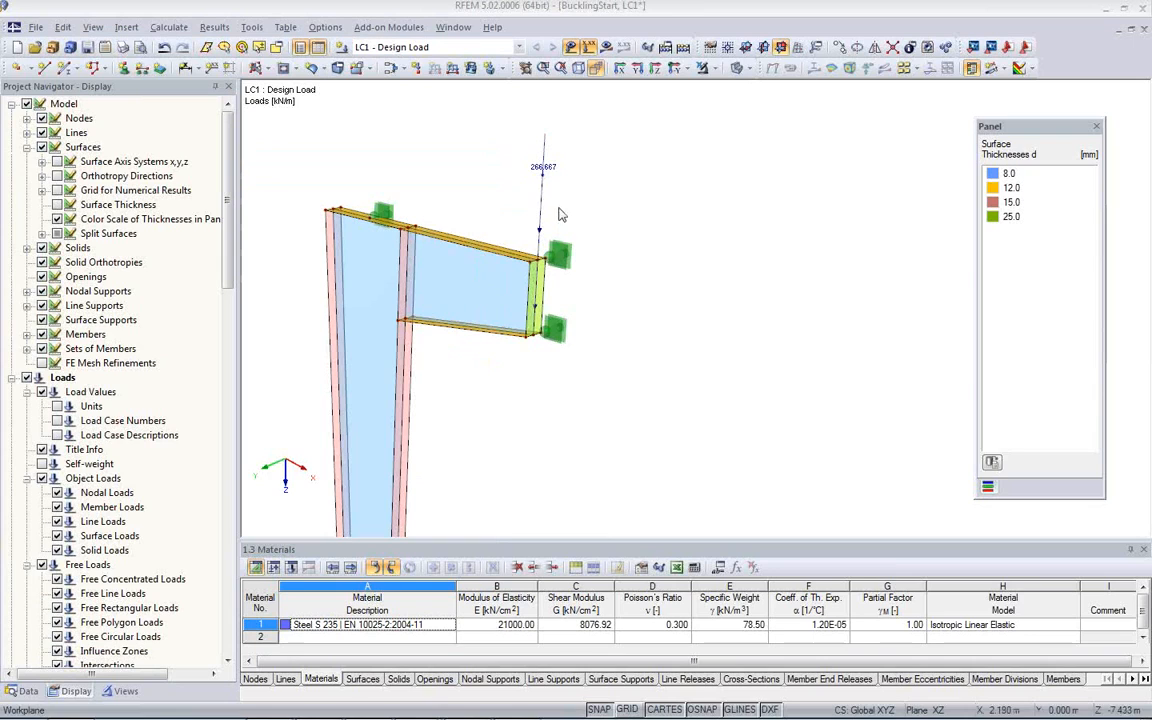
Set the DesignLoad parameter back to 180 kN
{"action": "left_click", "coordinate": [716, 570]}
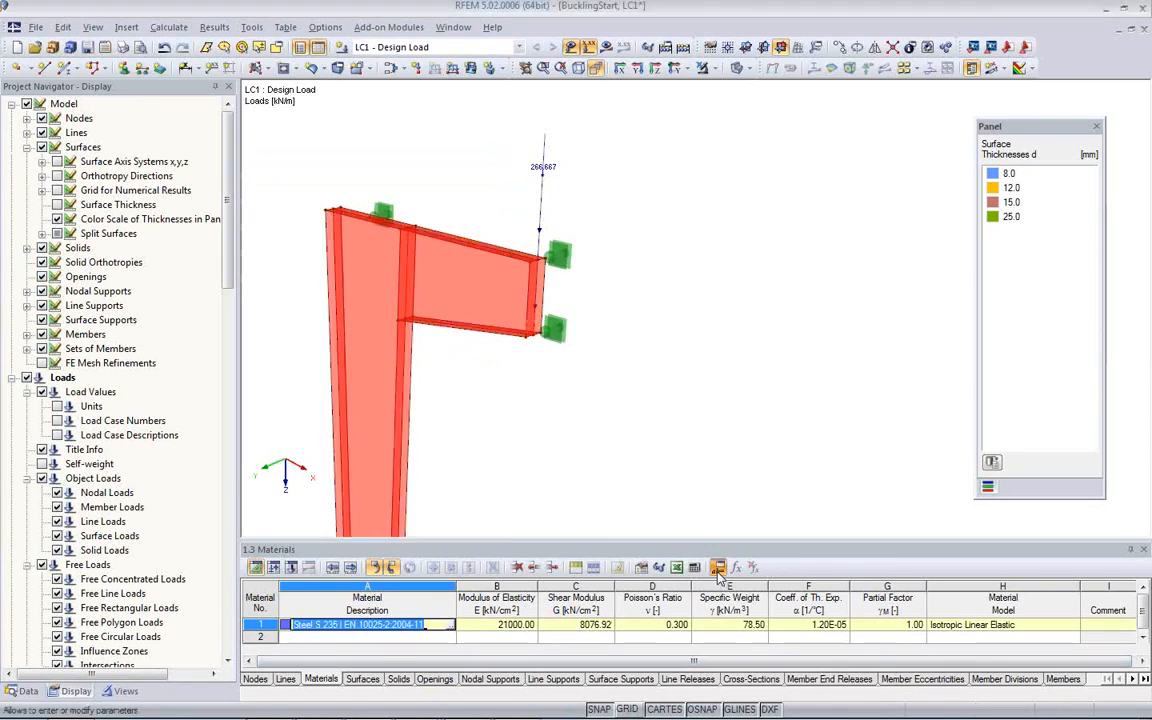
{"action": "left_click_drag", "start_coordinate": [160, 160], "coordinate": [500, 234]}
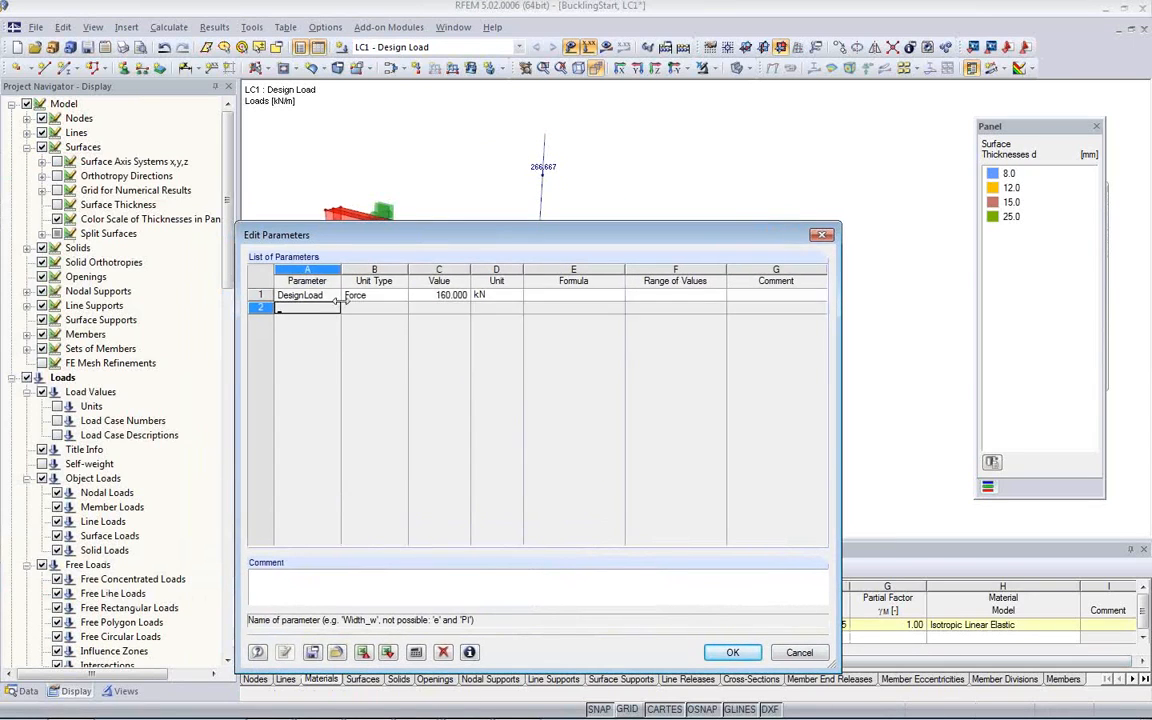
{"action": "left_click", "coordinate": [428, 296]}
{"action": "type", "text": "180"}
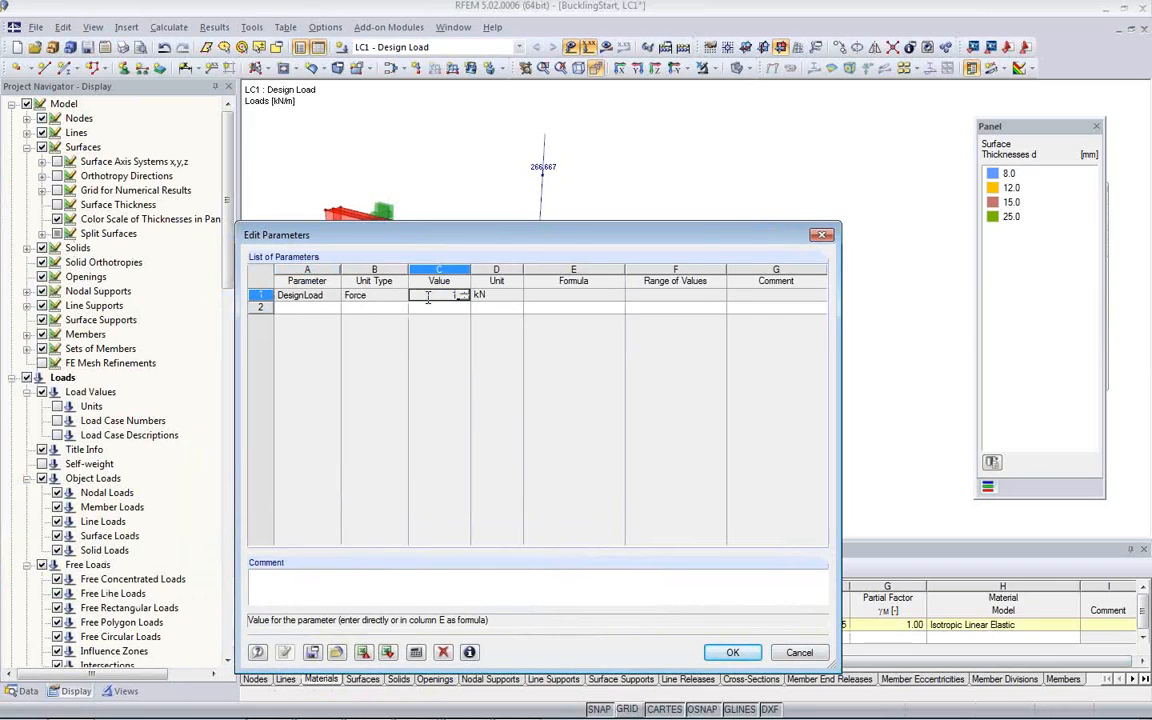
{"action": "left_click", "coordinate": [732, 652]}
Generate the FE mesh with a target element length of 0.050 m by enabling mesh regeneration in the FE mesh settings
{"action": "middle_click_drag", "start_coordinate": [515, 320], "coordinate": [641, 366], "text": "ctrl"}
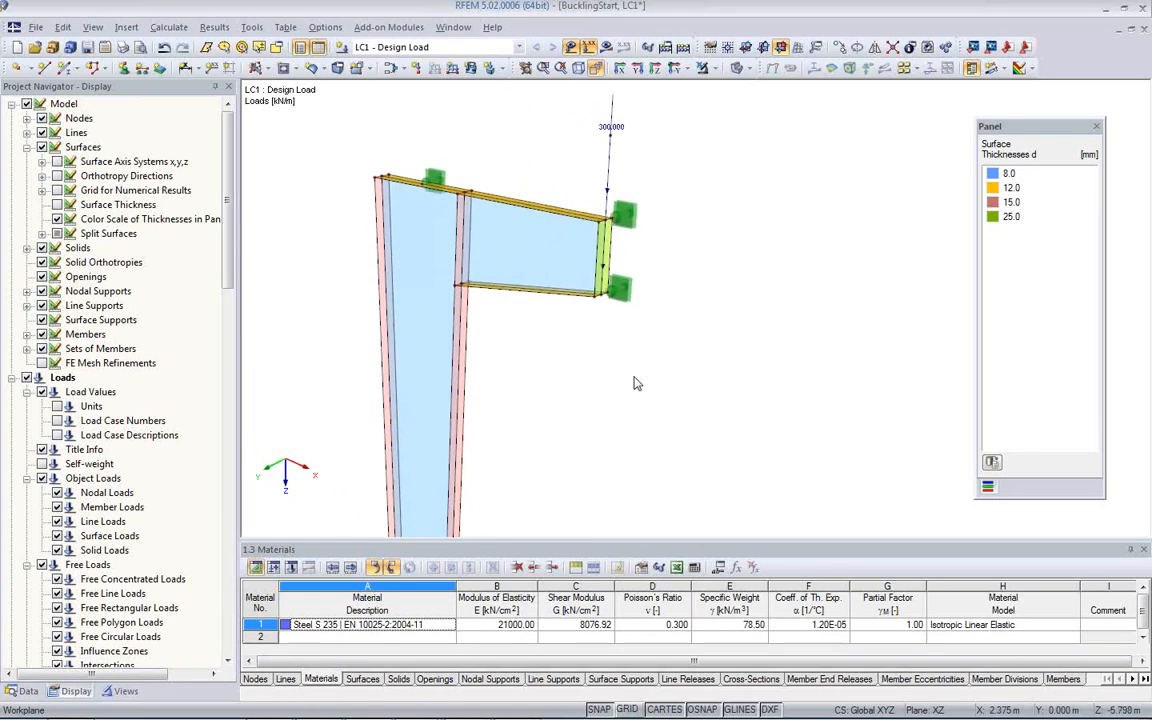
{"action": "scroll", "coordinate": [637, 384], "scroll_direction": "down", "scroll_amount": 1}
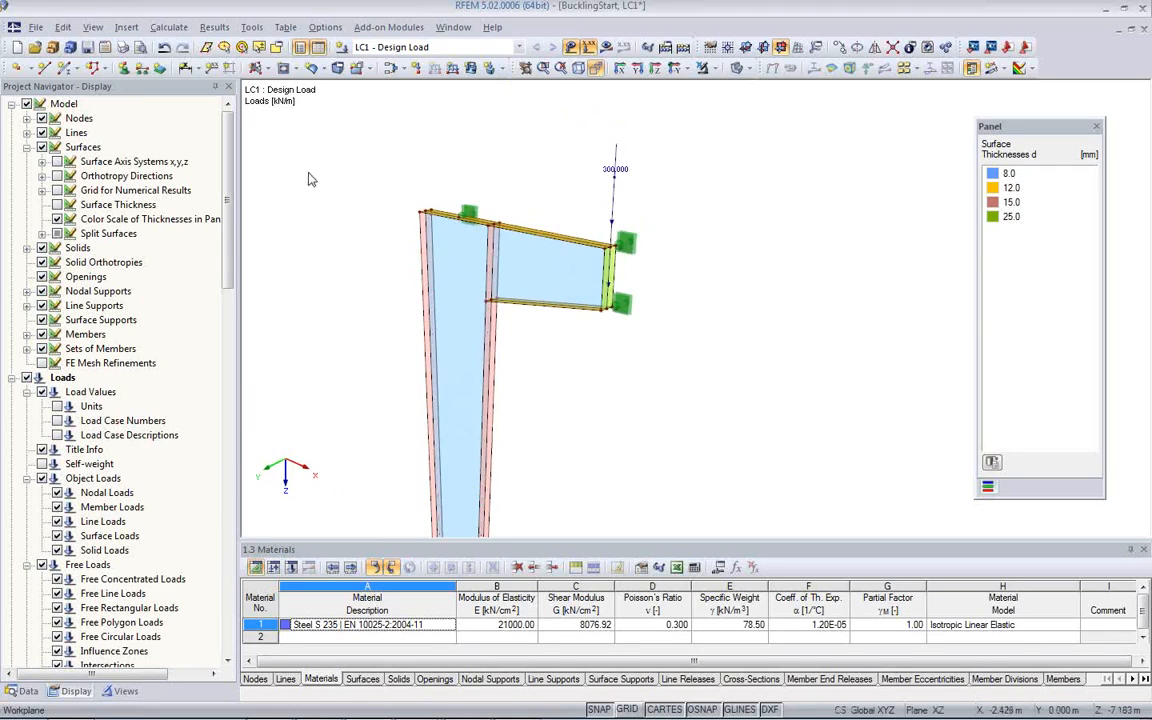
{"action": "left_click", "coordinate": [170, 27]}
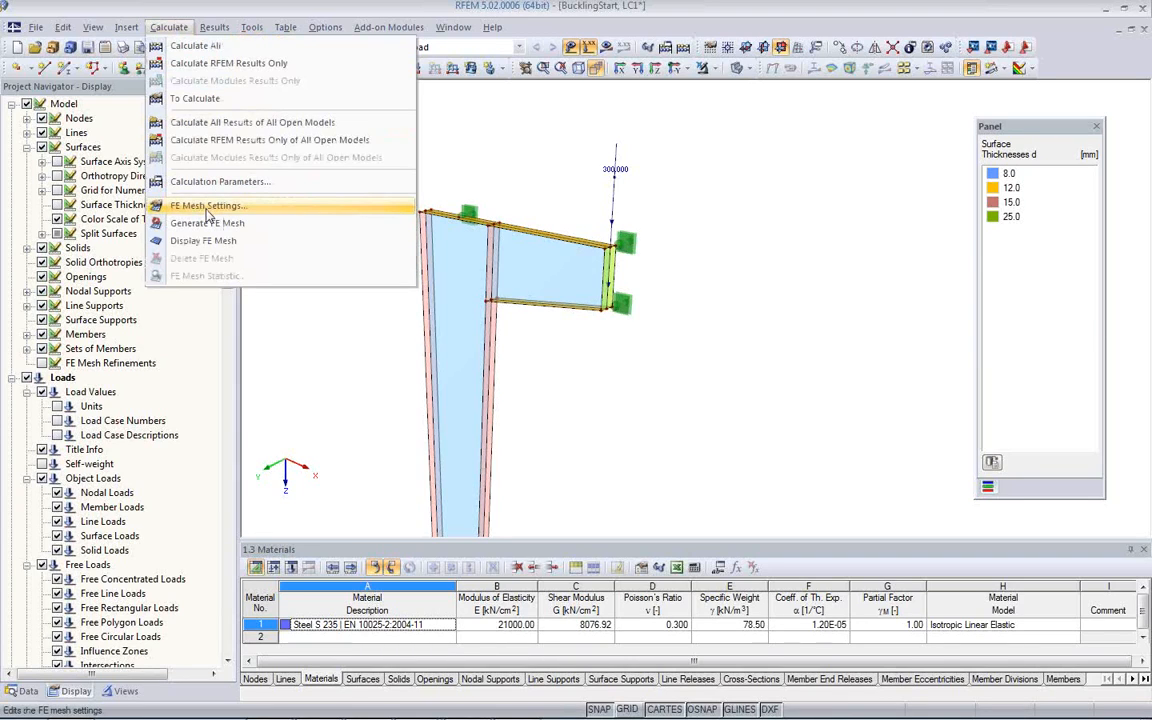
{"action": "left_click", "coordinate": [207, 206]}
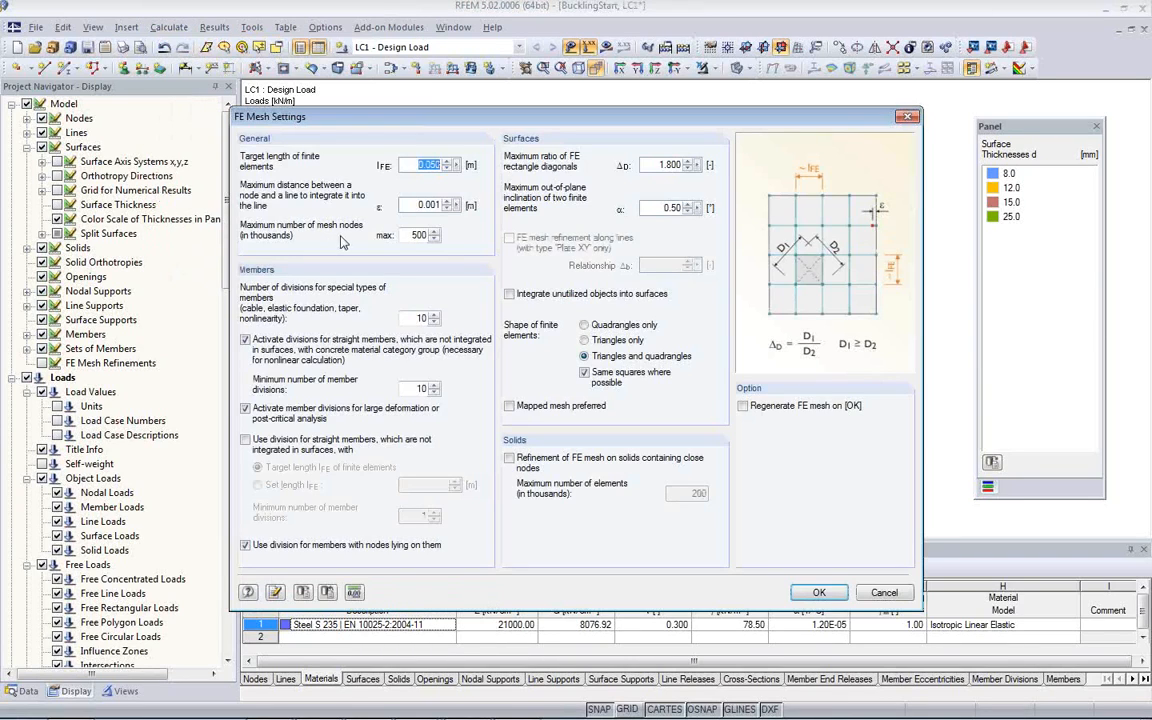
{"action": "left_click", "coordinate": [419, 166]}
{"action": "double_click", "coordinate": [426, 166]}
{"action": "left_click", "coordinate": [426, 166]}
{"action": "left_click", "coordinate": [436, 206]}
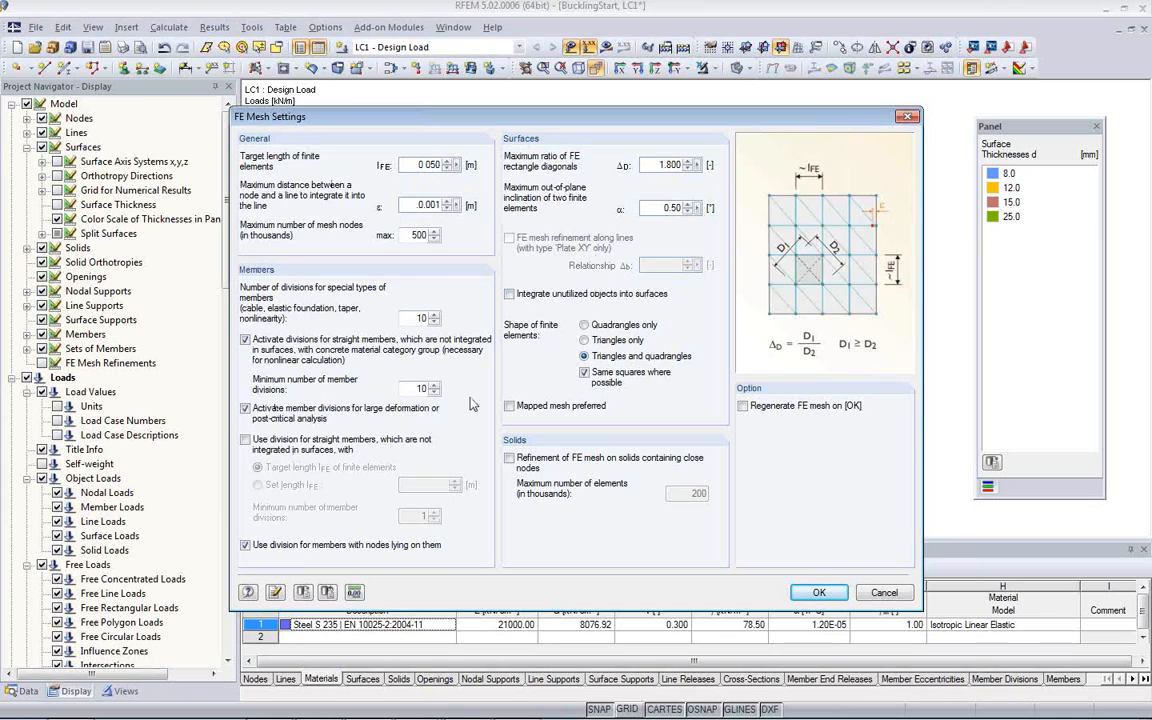
{"action": "left_click", "coordinate": [654, 167]}
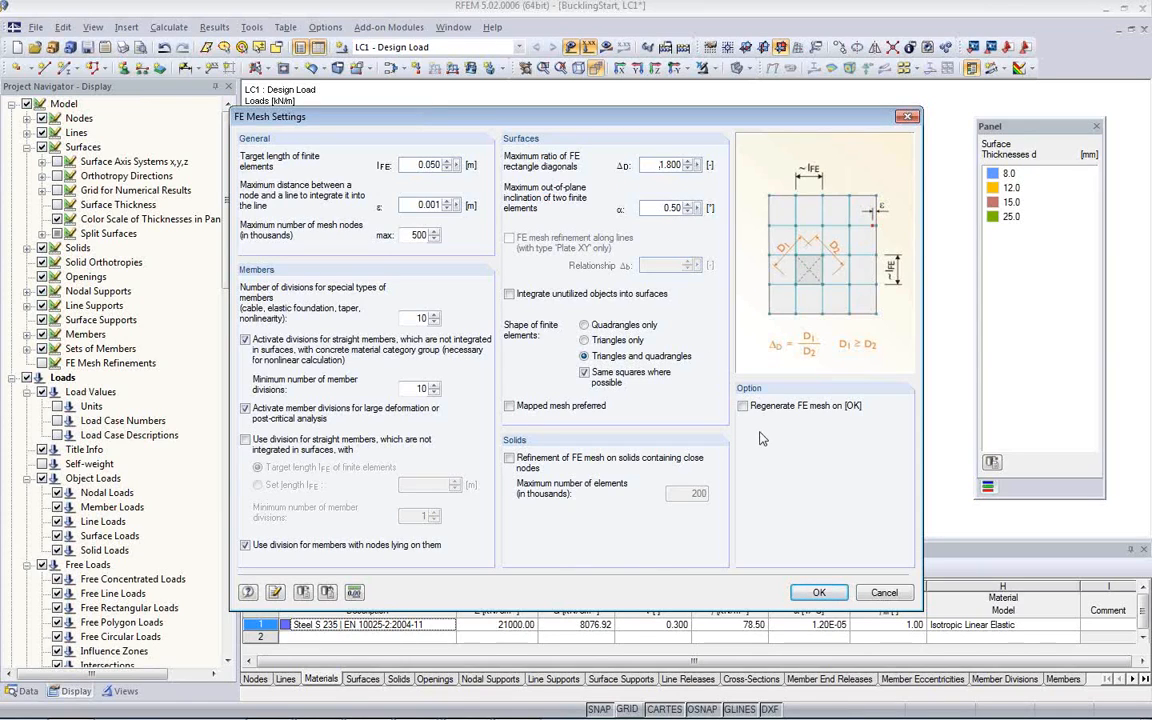
{"action": "left_click", "coordinate": [746, 404]}
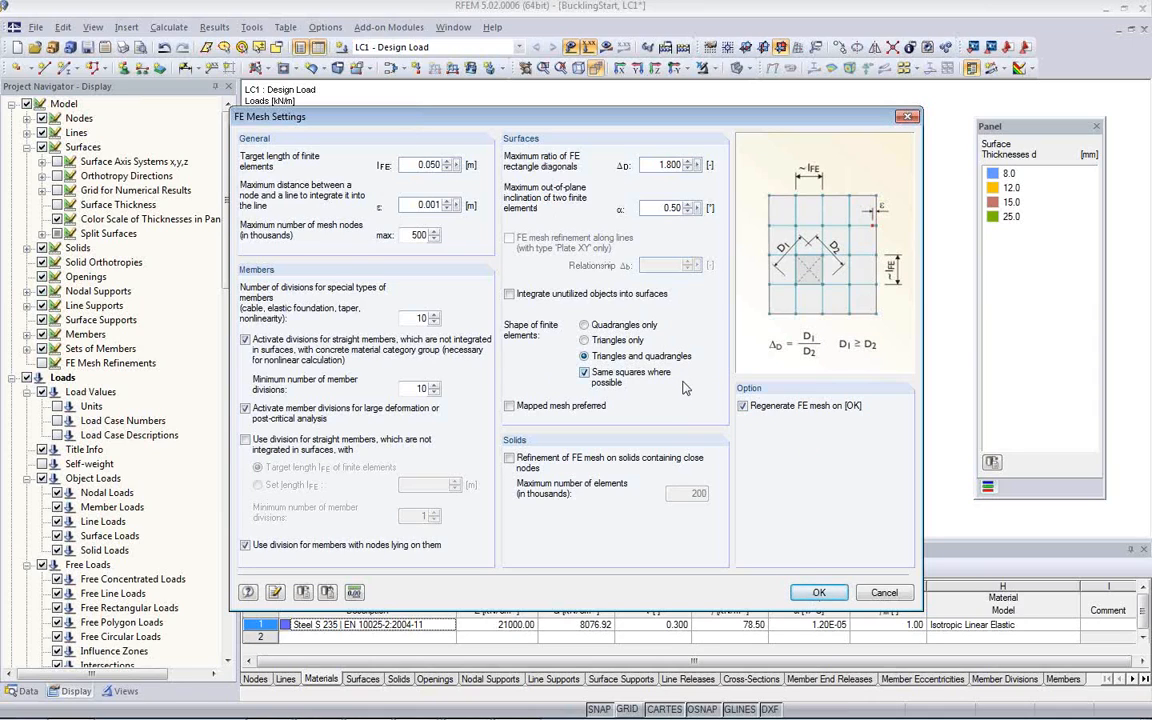
{"action": "left_click", "coordinate": [817, 593]}
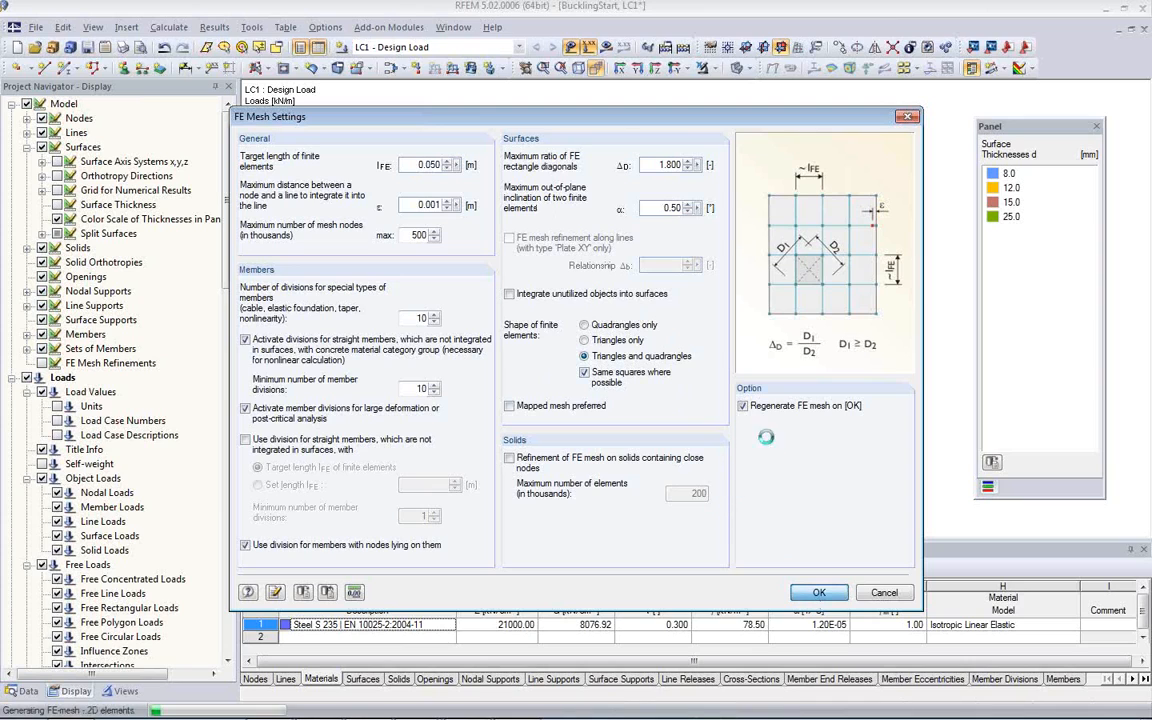
{"action": "scroll", "coordinate": [478, 314], "scroll_direction": "up", "scroll_amount": 5}
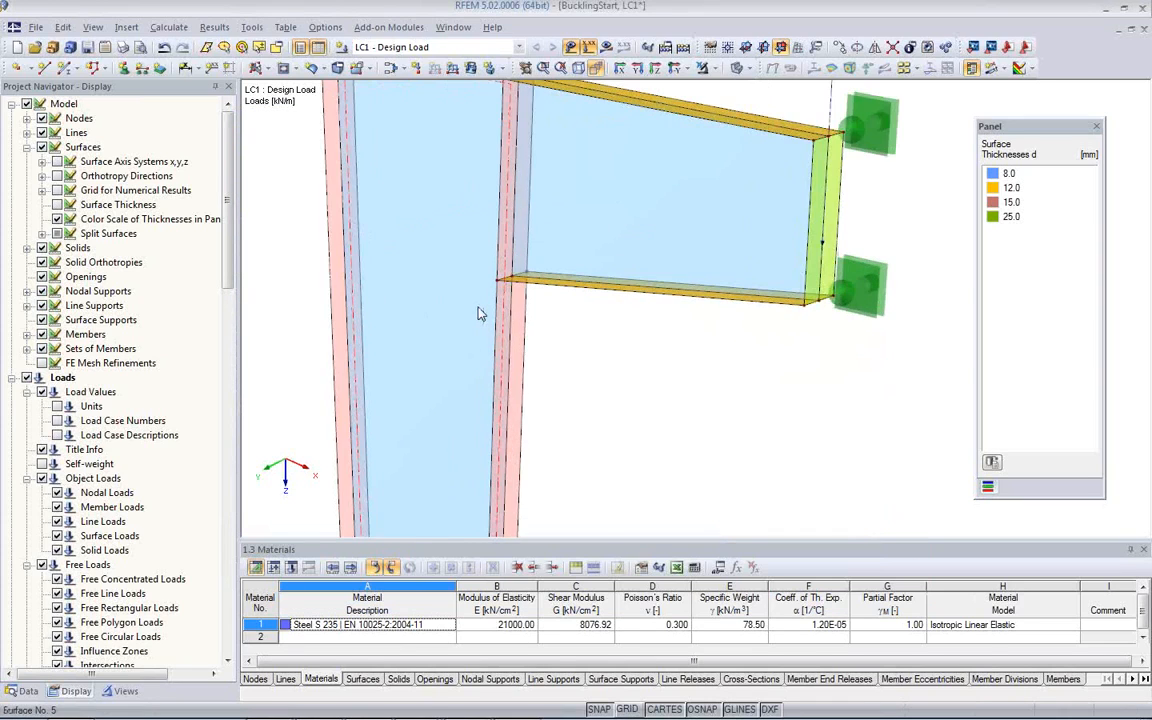
{"action": "middle_click_drag", "start_coordinate": [478, 314], "coordinate": [543, 347]}
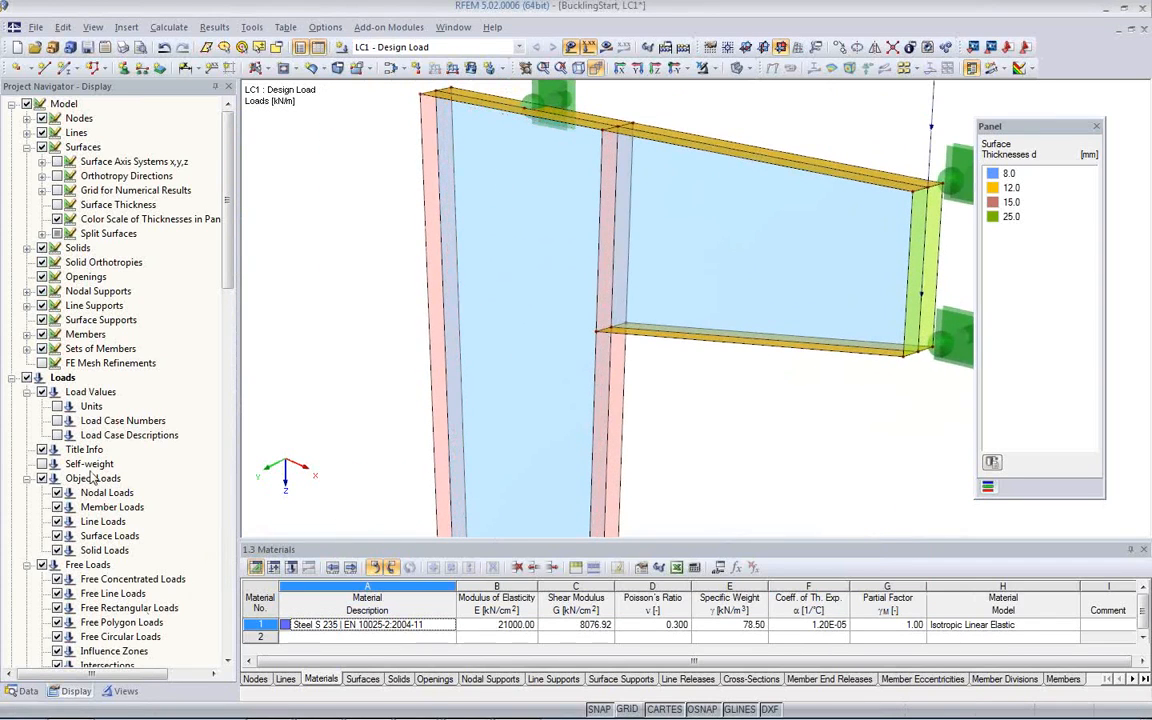
Turn on the FE mesh display for the model and examine the mesh on the column web and flanges
{"action": "scroll", "coordinate": [88, 415], "scroll_direction": "down", "scroll_amount": 2}
{"action": "scroll", "coordinate": [88, 415], "scroll_direction": "down", "scroll_amount": 4}
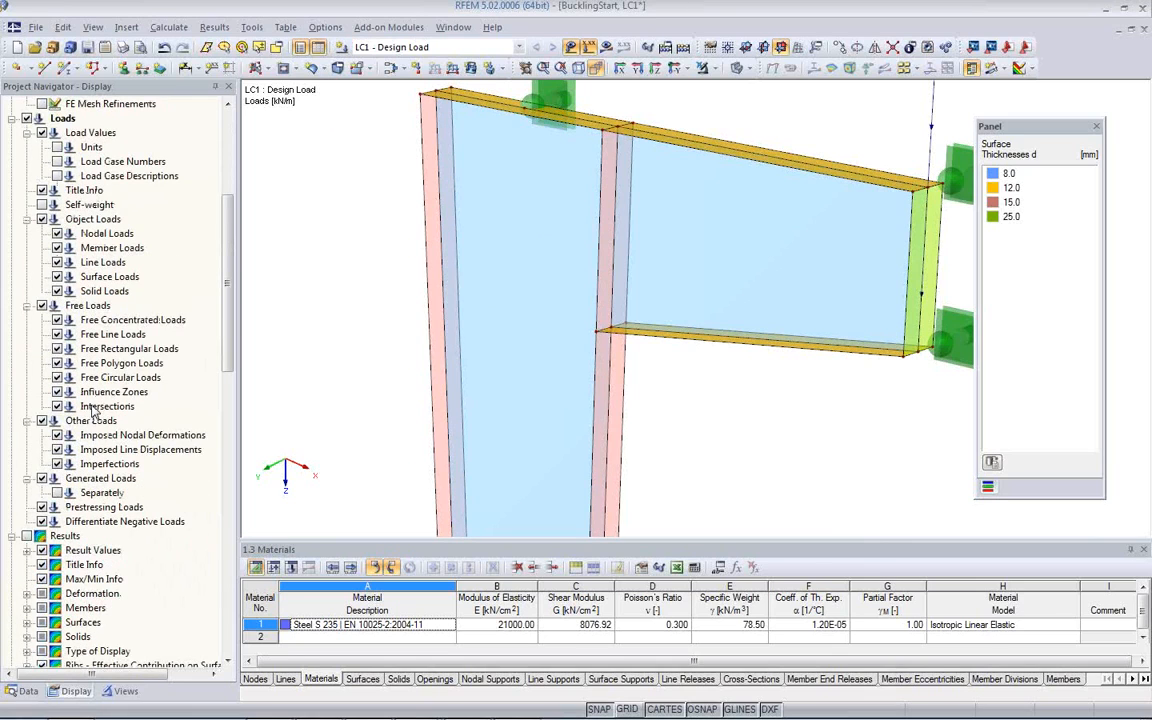
{"action": "scroll", "coordinate": [115, 470], "scroll_direction": "down", "scroll_amount": 5}
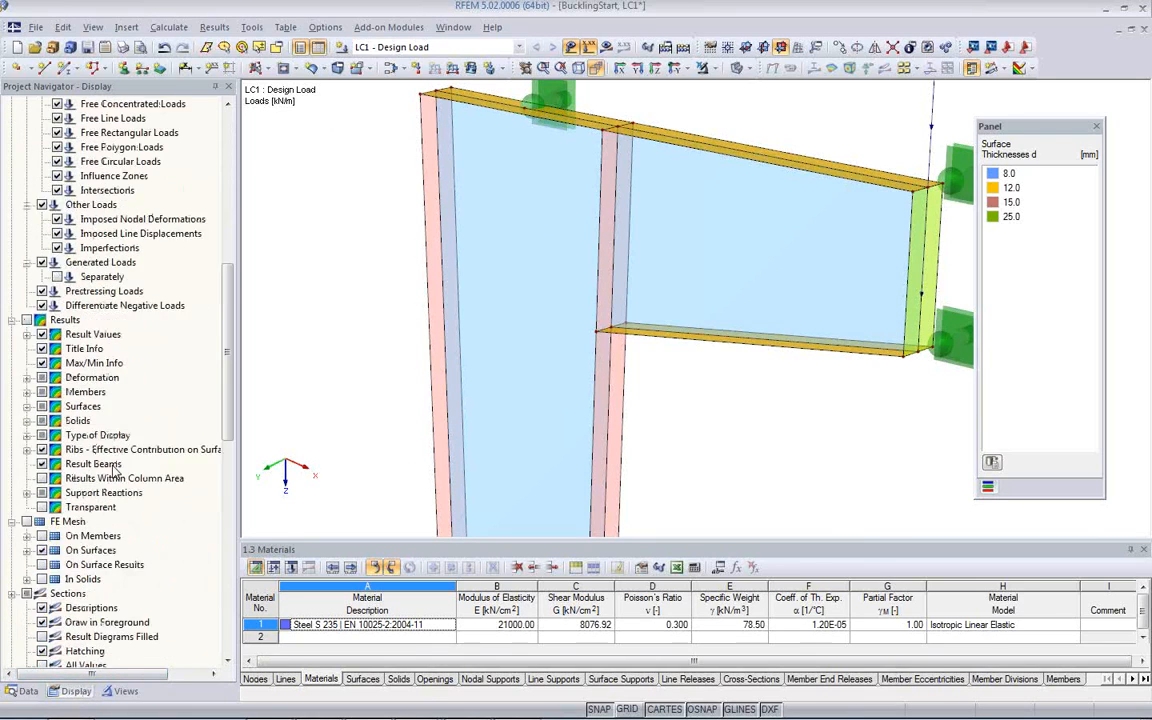
{"action": "scroll", "coordinate": [115, 470], "scroll_direction": "down", "scroll_amount": 3}
{"action": "left_click", "coordinate": [26, 391]}
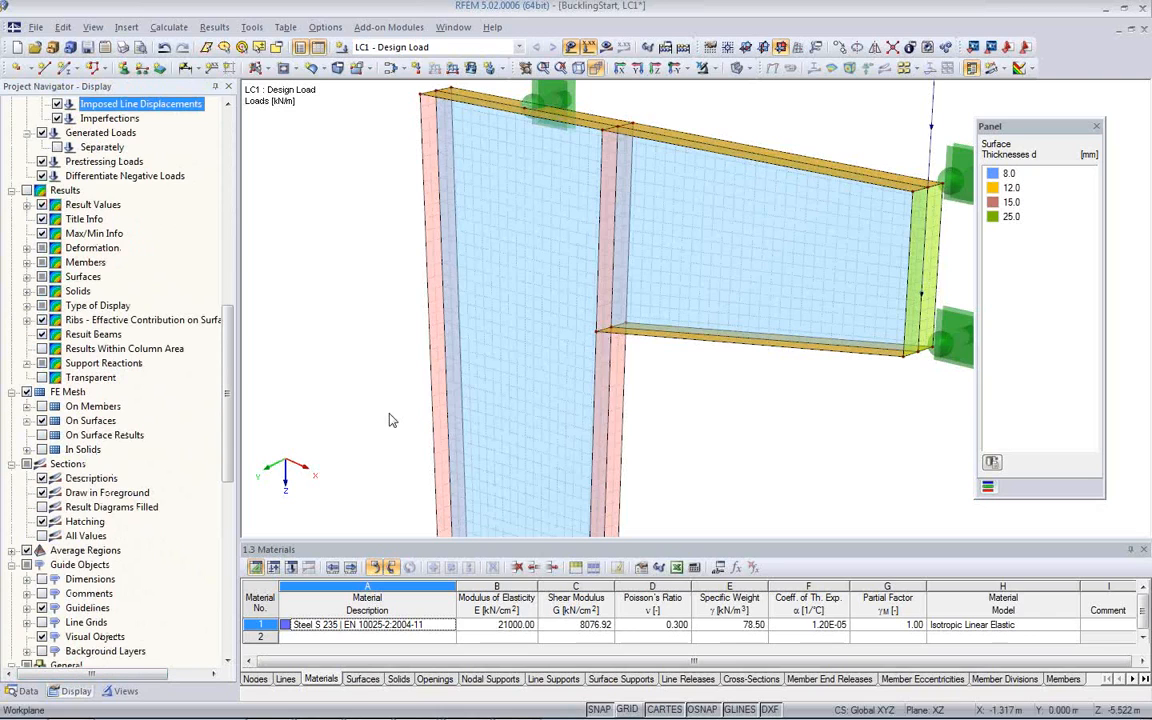
{"action": "left_click", "coordinate": [661, 386]}
{"action": "middle_click_drag", "start_coordinate": [566, 342], "coordinate": [576, 442]}
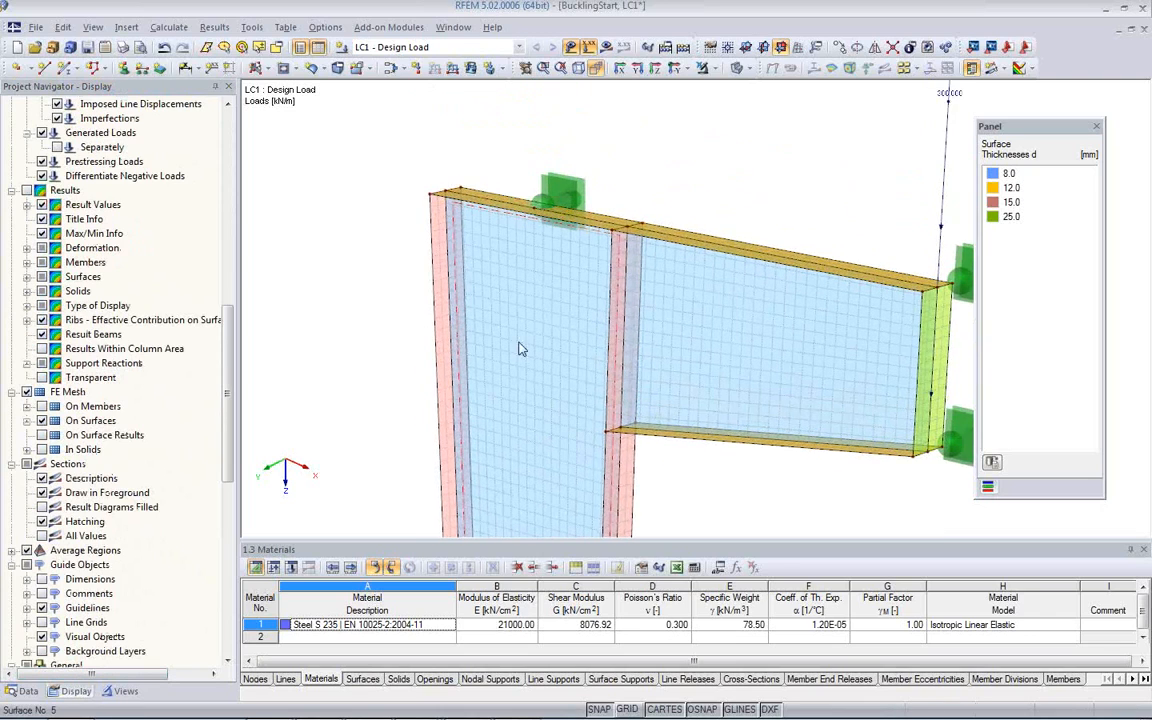
{"action": "scroll", "coordinate": [452, 258], "scroll_direction": "up", "scroll_amount": 2}
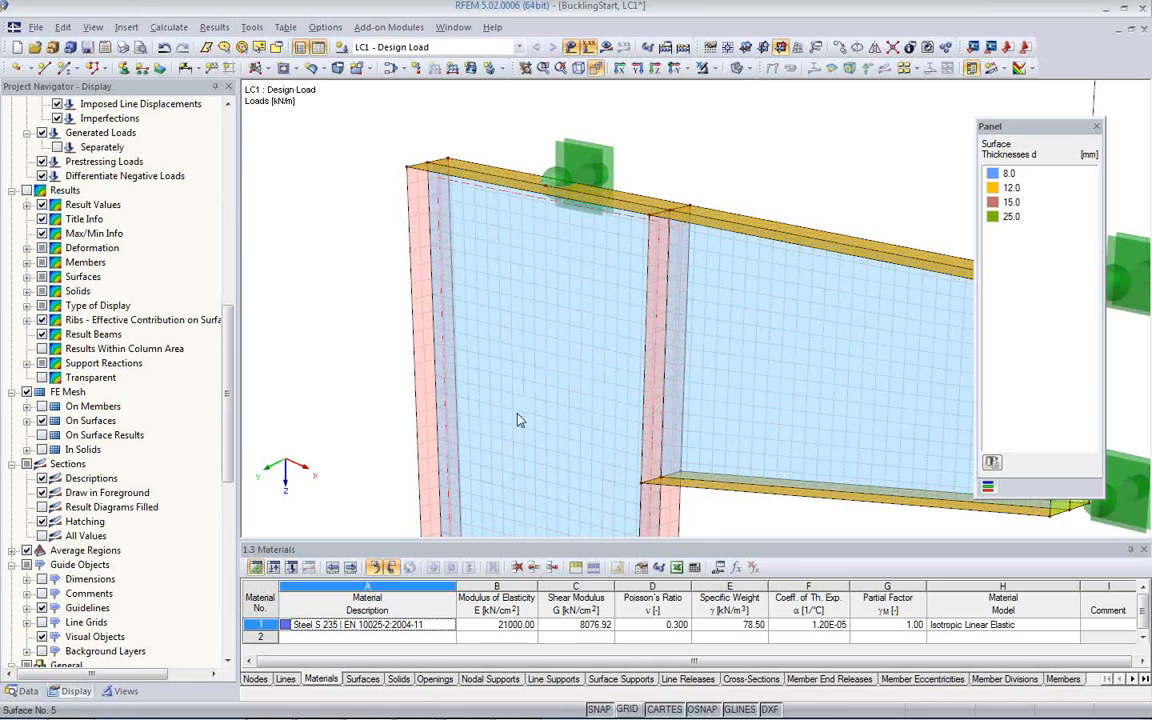
{"action": "scroll", "coordinate": [415, 230], "scroll_direction": "up", "scroll_amount": 3}
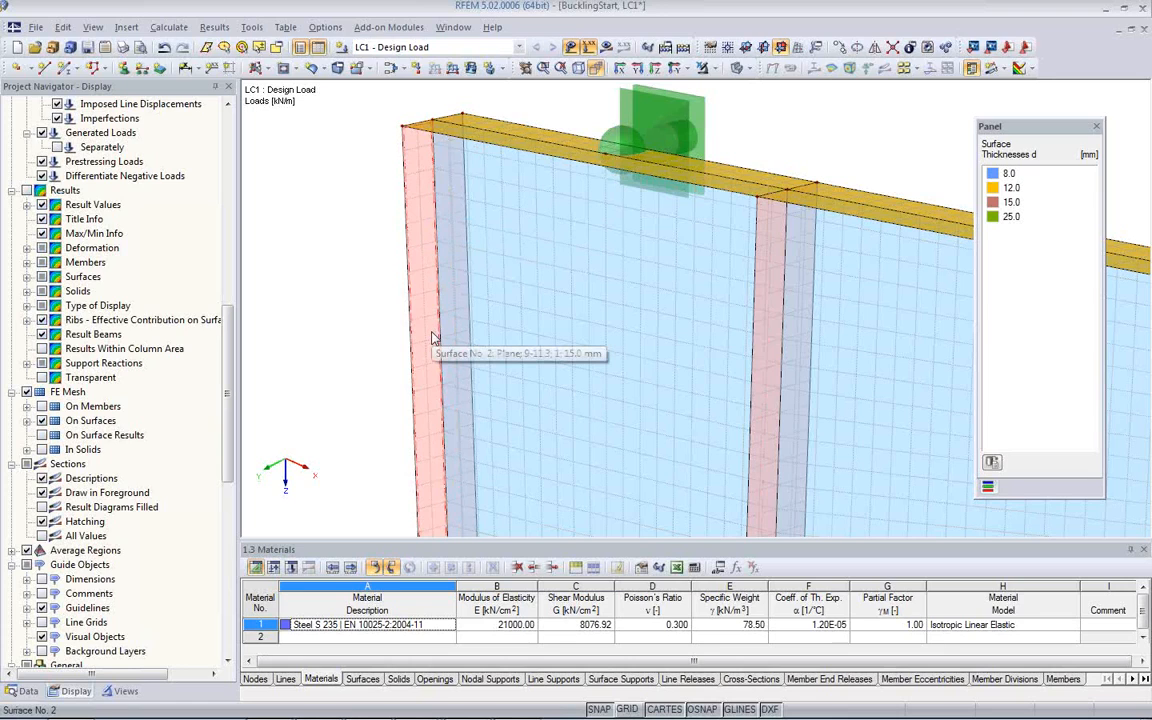
Add a surface FE mesh refinement with a target FE length of 0.010 m to the column's outer flange
{"action": "scroll", "coordinate": [432, 340], "scroll_direction": "down", "scroll_amount": 2}
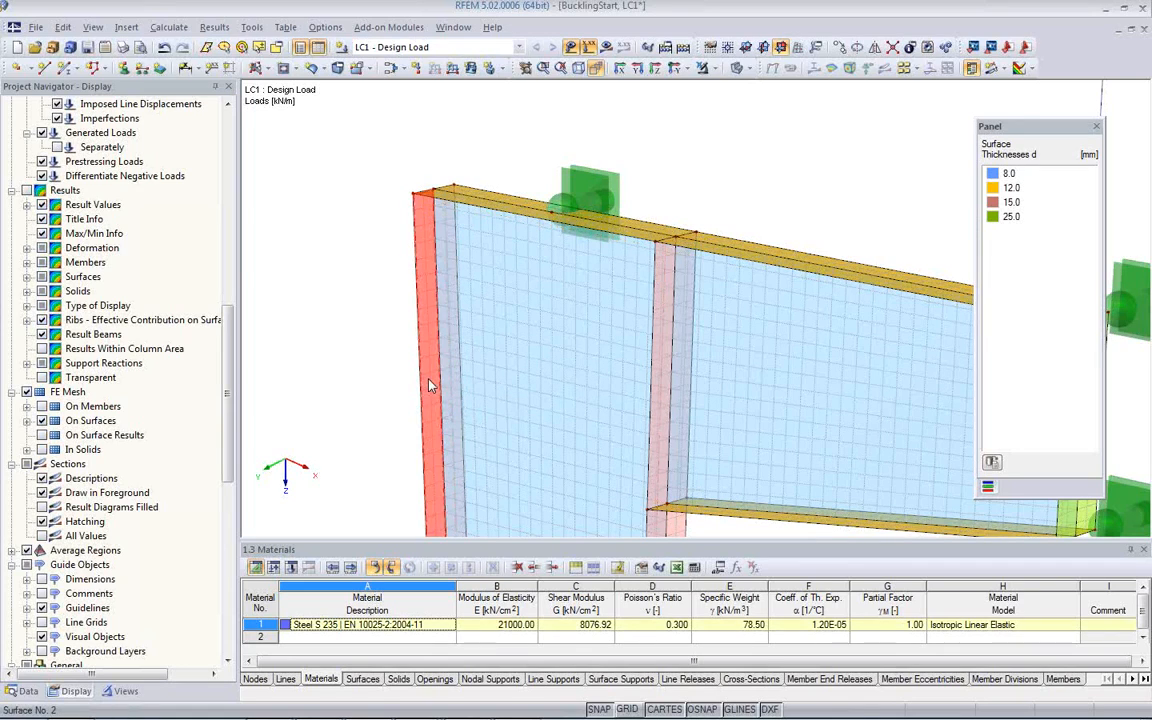
{"action": "double_click", "coordinate": [430, 385]}
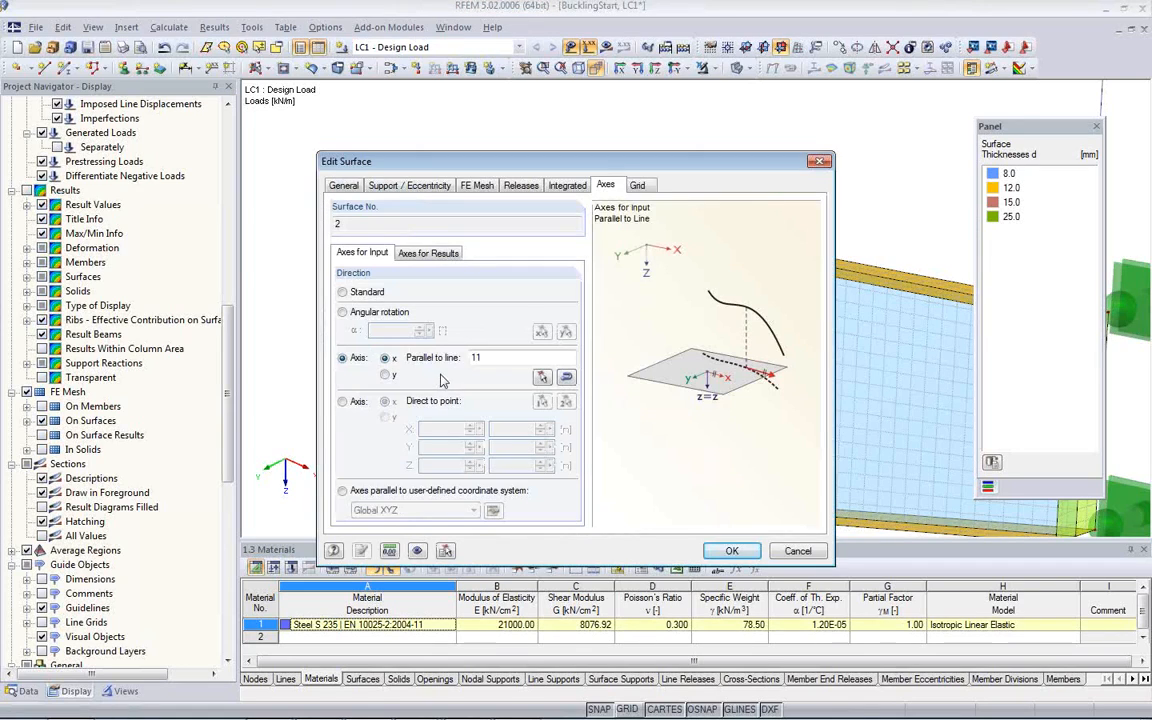
{"action": "left_click", "coordinate": [478, 186]}
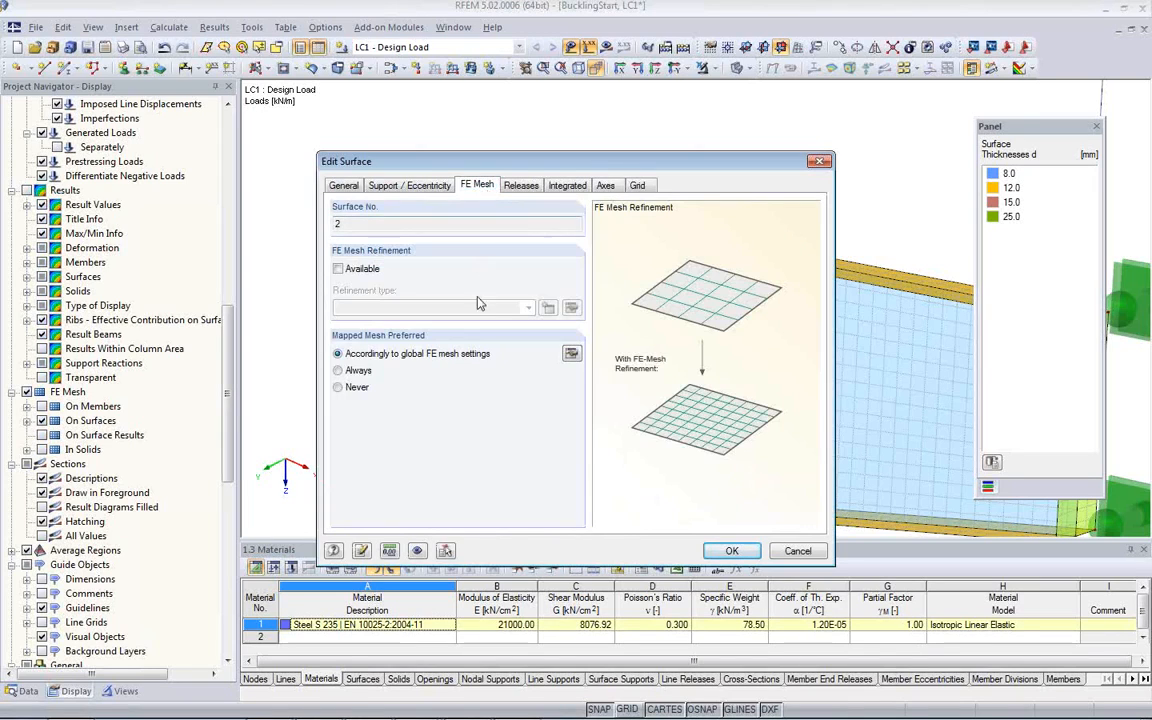
{"action": "left_click", "coordinate": [339, 268]}
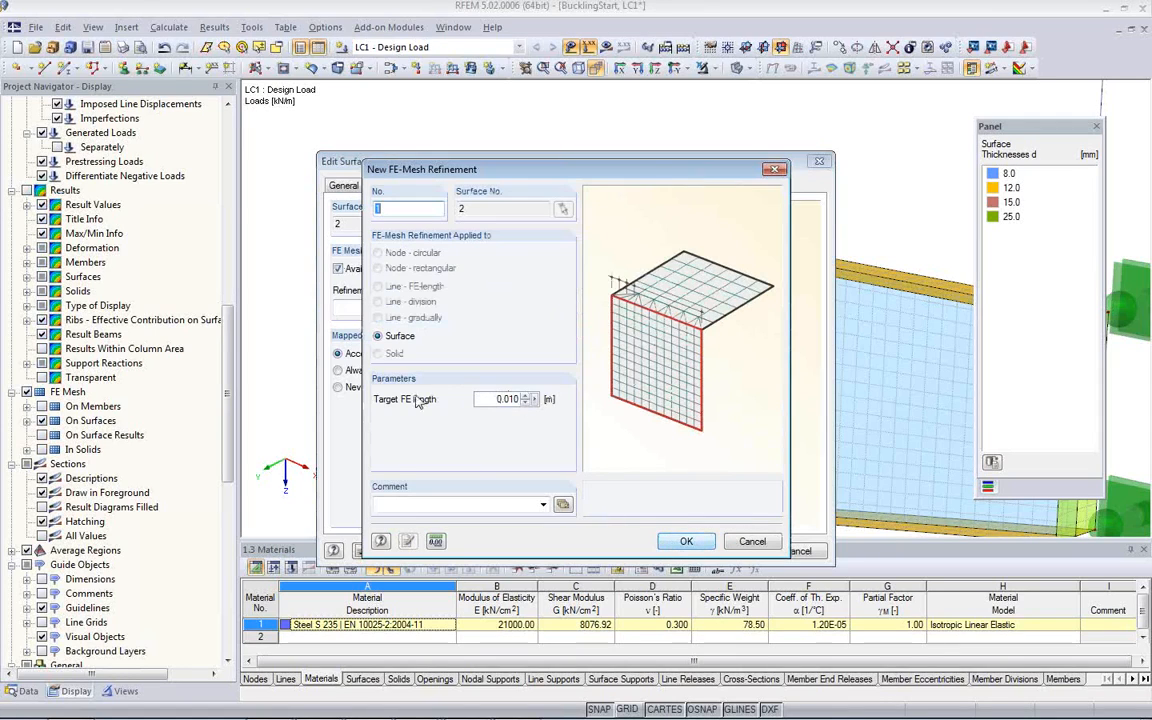
{"action": "left_click", "coordinate": [686, 541]}
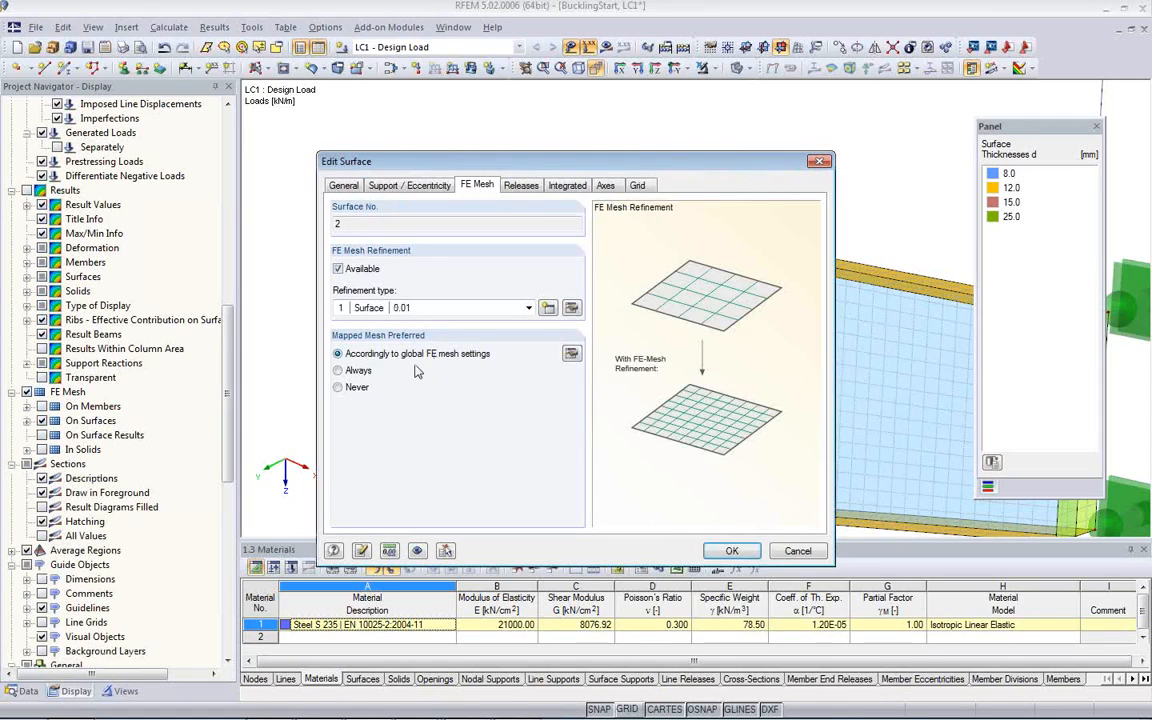
{"action": "left_click", "coordinate": [732, 550]}
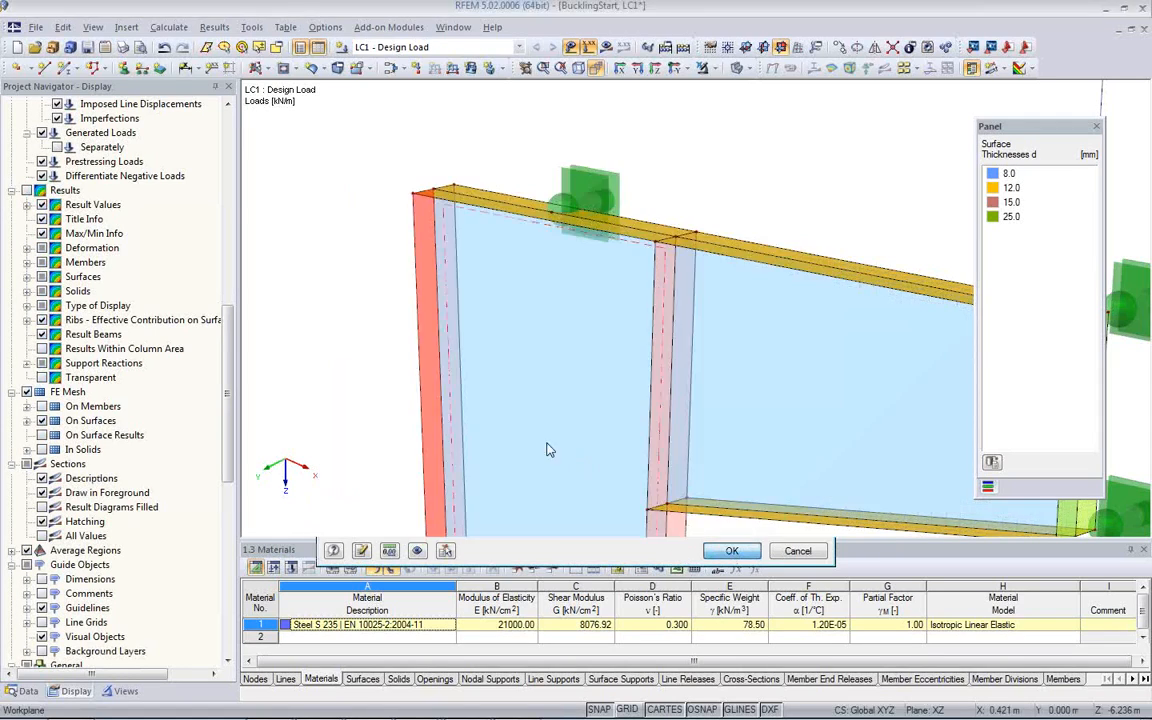
{"action": "left_click", "coordinate": [380, 318]}
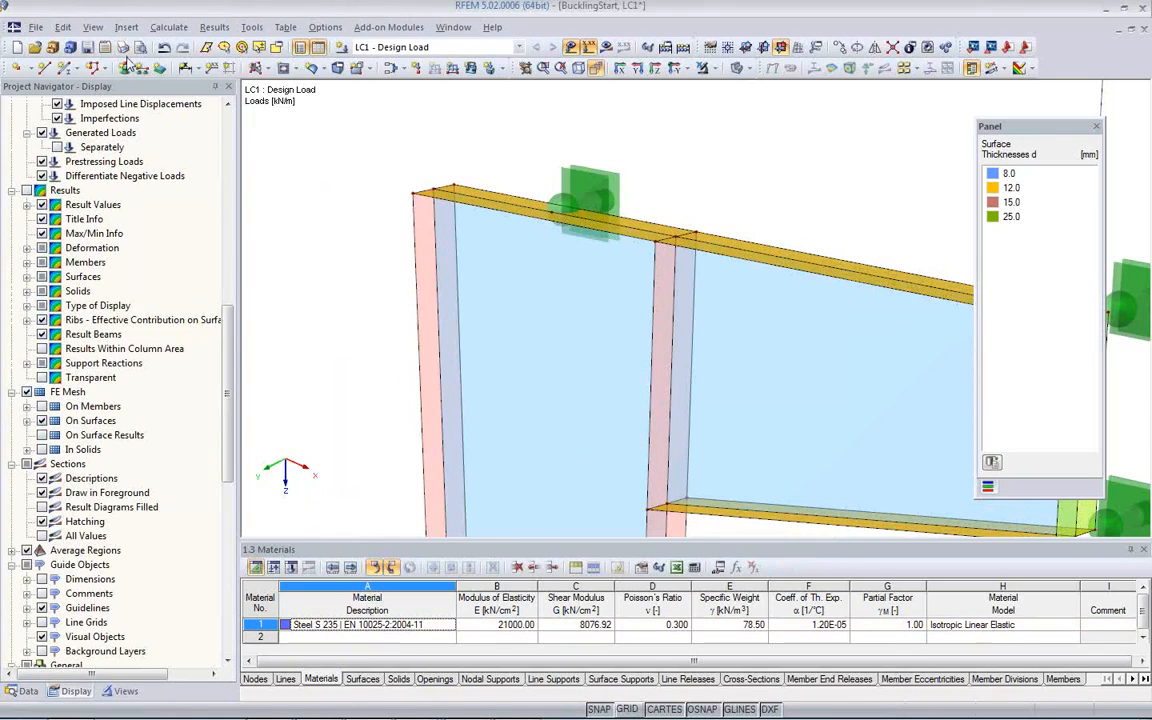
Regenerate the FE mesh with the current mesh settings and examine the transition between the refined outer flange and the web
{"action": "left_click", "coordinate": [168, 27]}
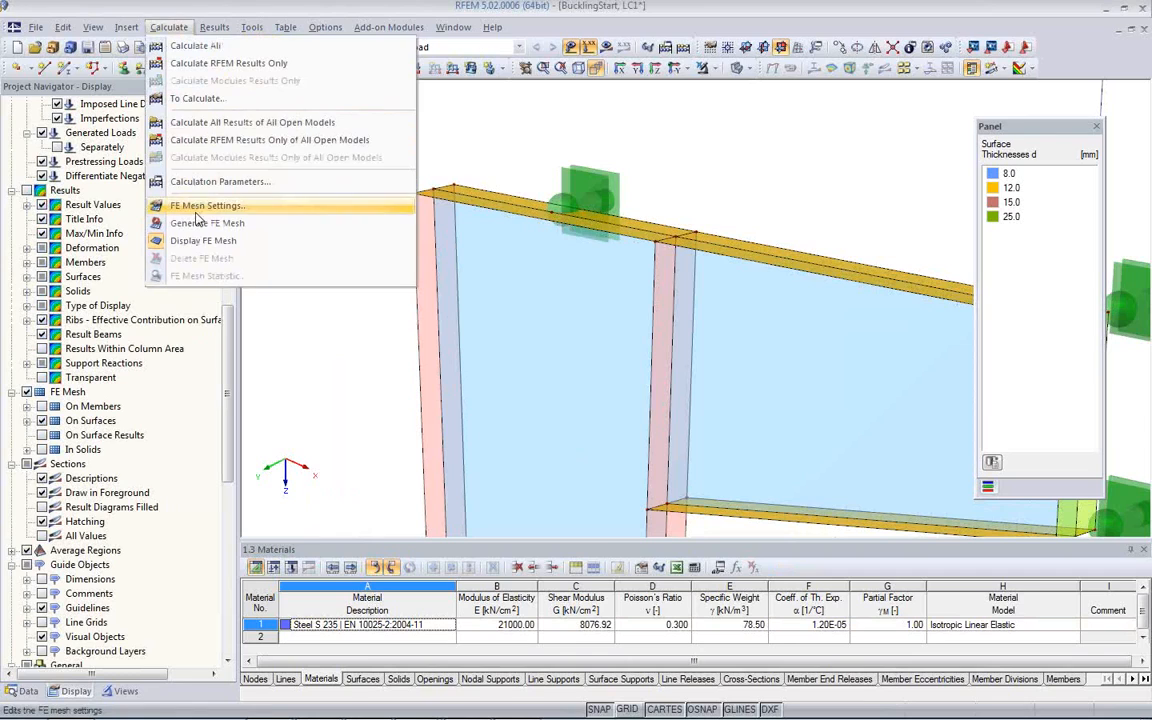
{"action": "left_click", "coordinate": [199, 207]}
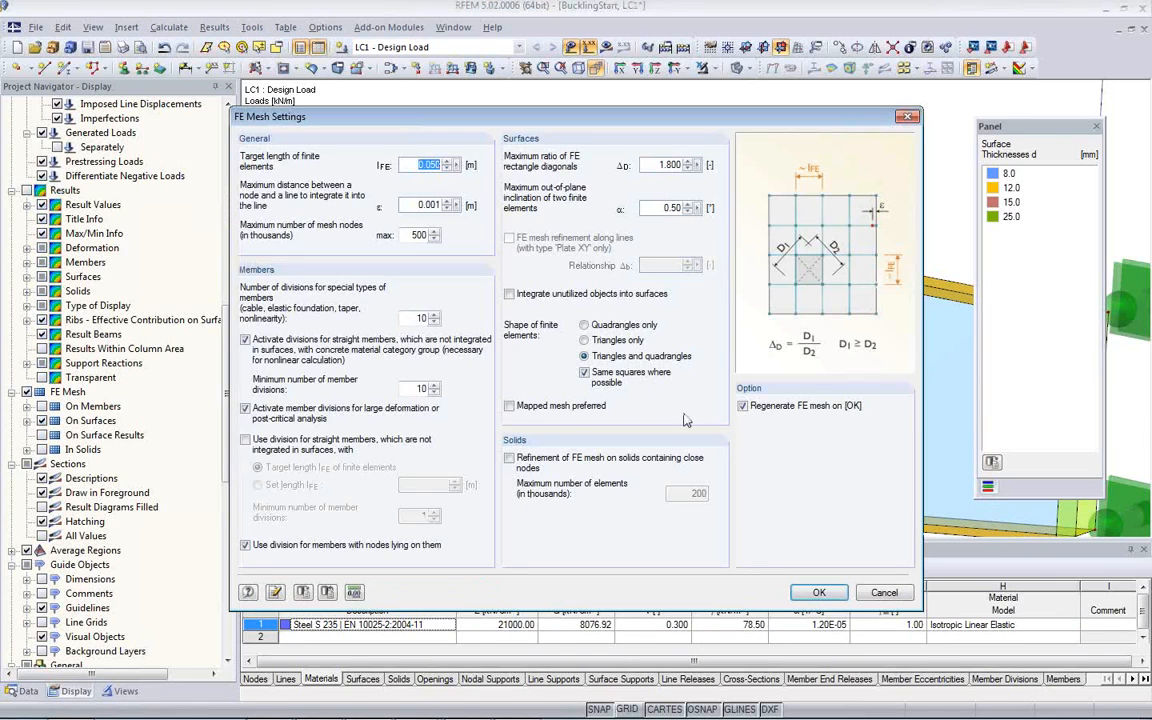
{"action": "left_click", "coordinate": [816, 591]}
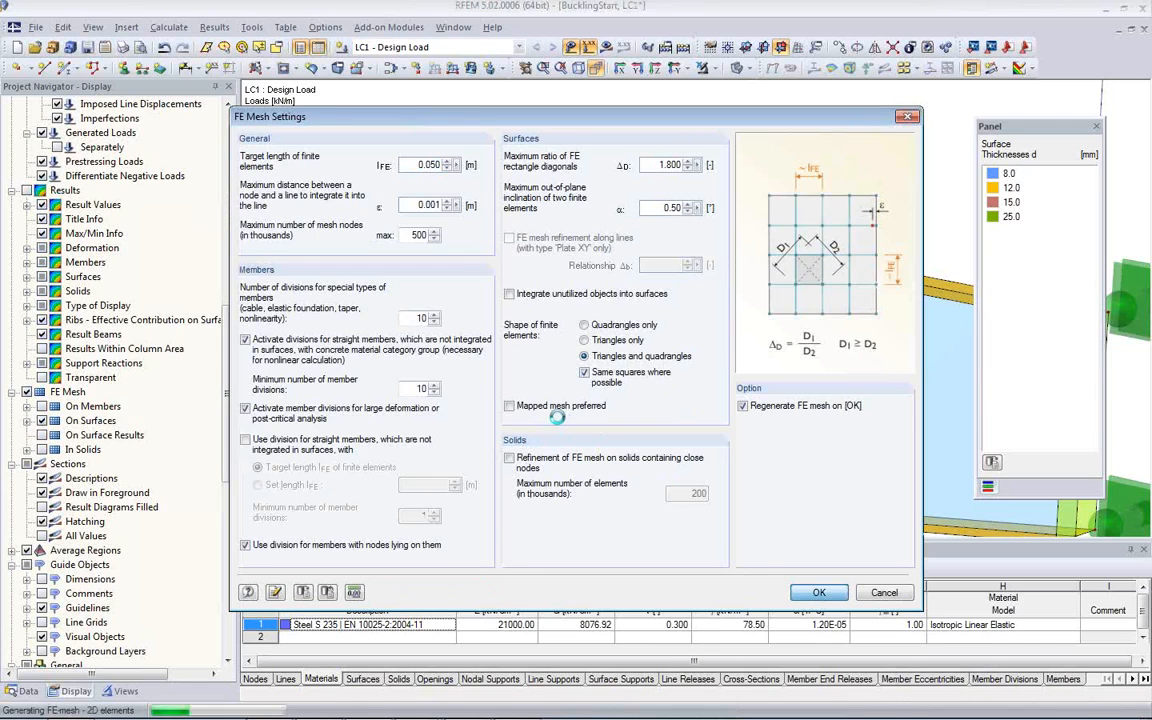
{"action": "scroll", "coordinate": [358, 304], "scroll_direction": "up", "scroll_amount": 5}
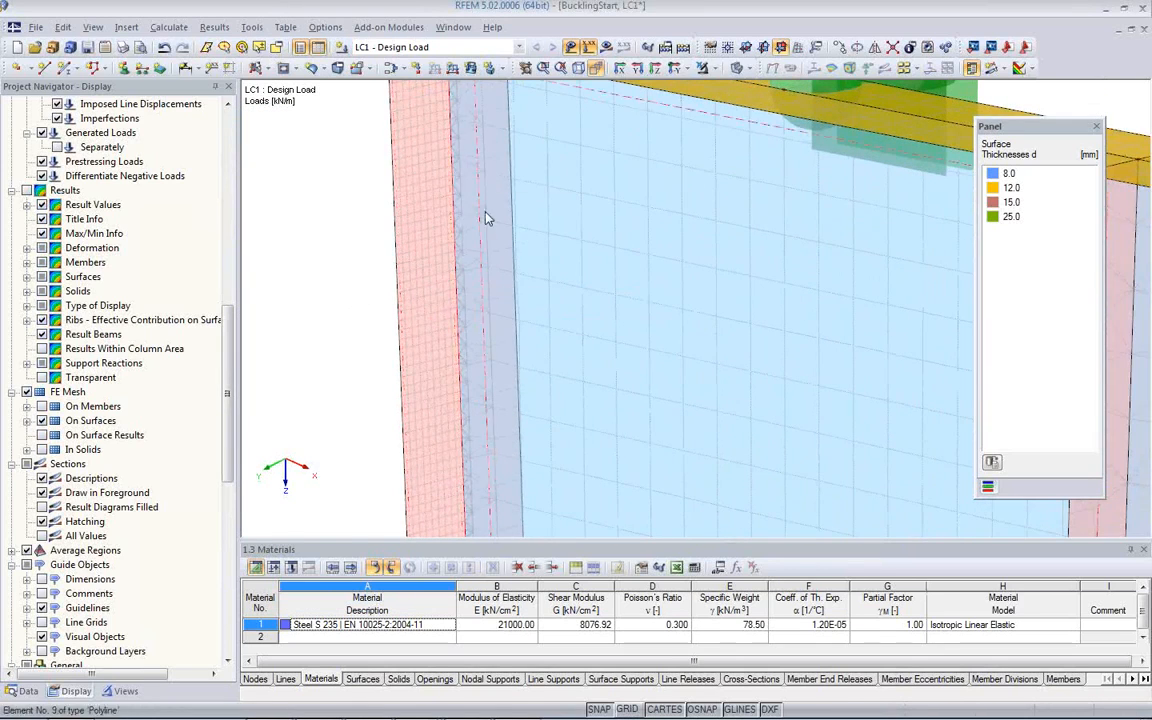
{"action": "scroll", "coordinate": [440, 190], "scroll_direction": "up", "scroll_amount": 2}
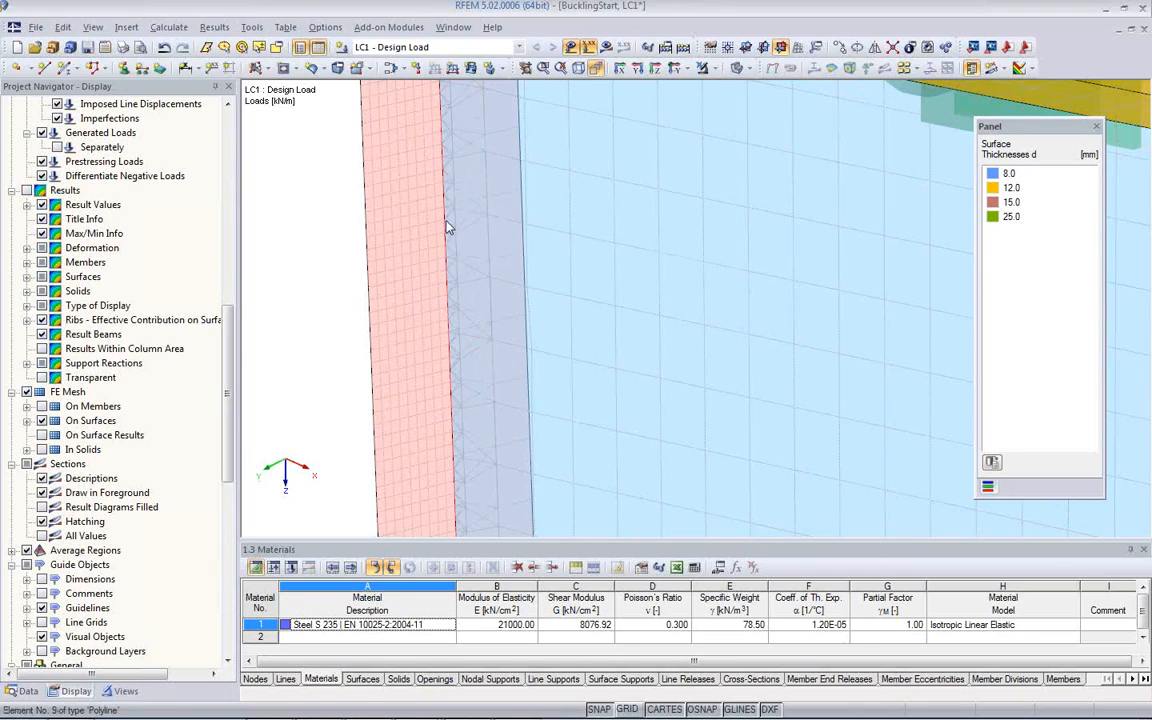
{"action": "left_click", "coordinate": [445, 218]}
{"action": "left_click", "coordinate": [527, 408]}
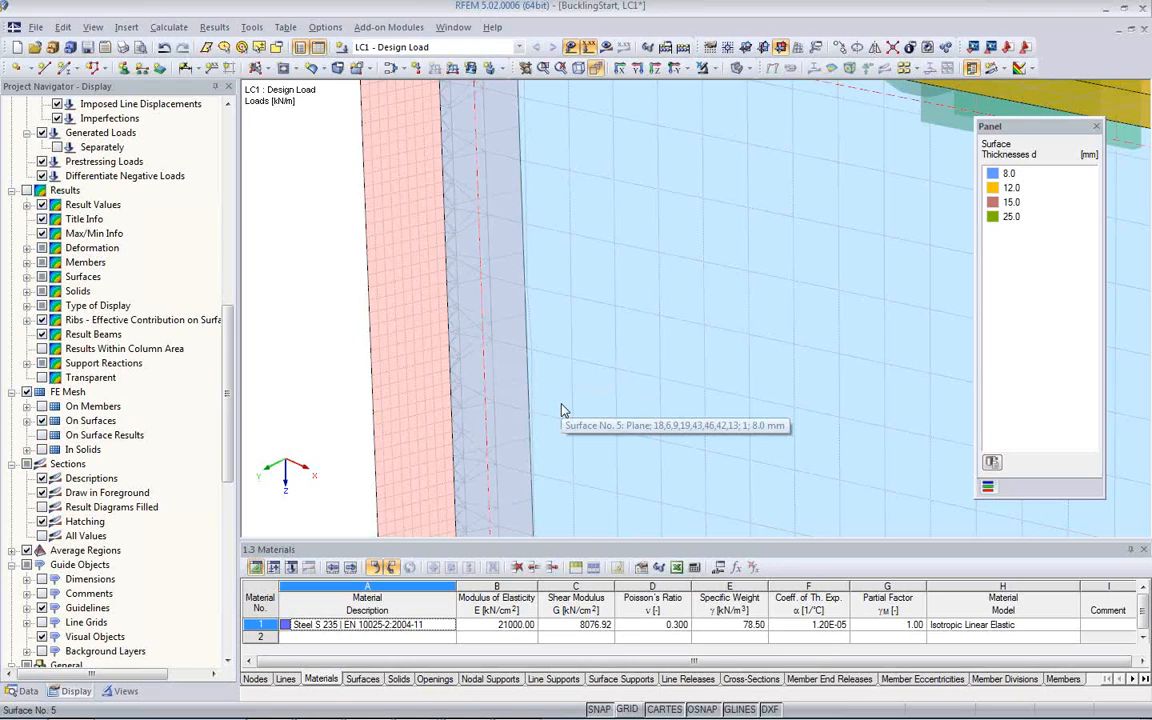
{"action": "scroll", "coordinate": [550, 404], "scroll_direction": "down", "scroll_amount": 3}
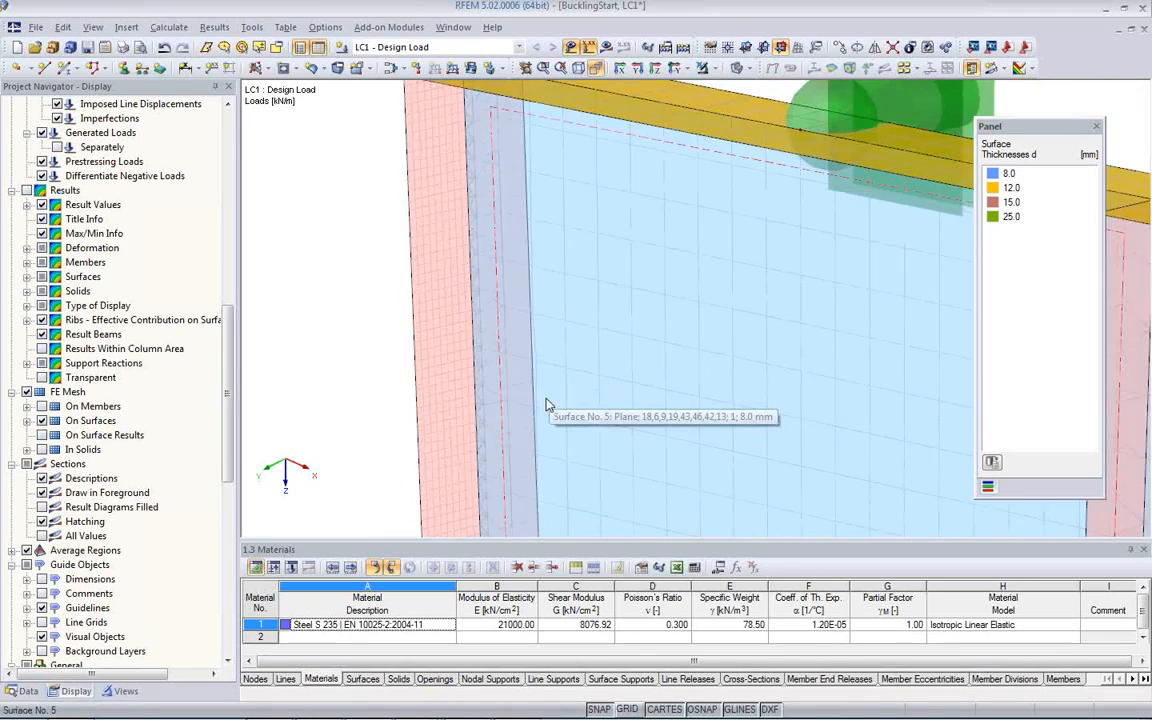
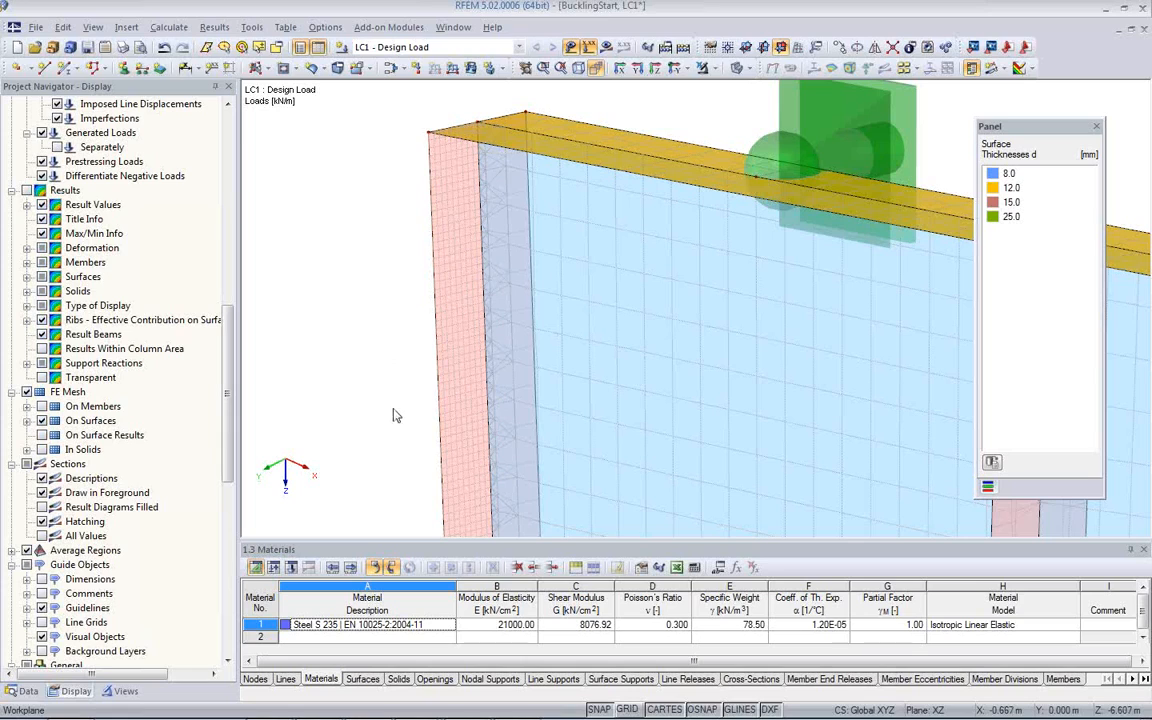
Delete the 0.01 m surface FE mesh refinement from the model data
{"action": "left_click", "coordinate": [27, 691]}
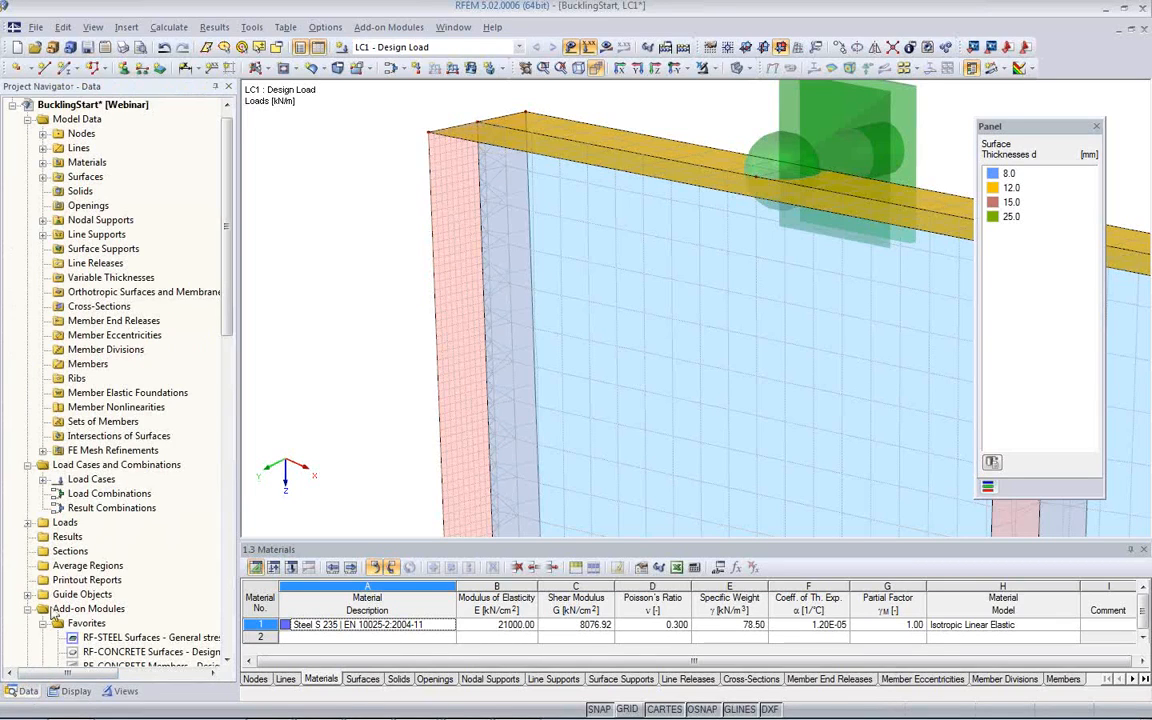
{"action": "left_click", "coordinate": [44, 451]}
{"action": "left_click", "coordinate": [112, 464]}
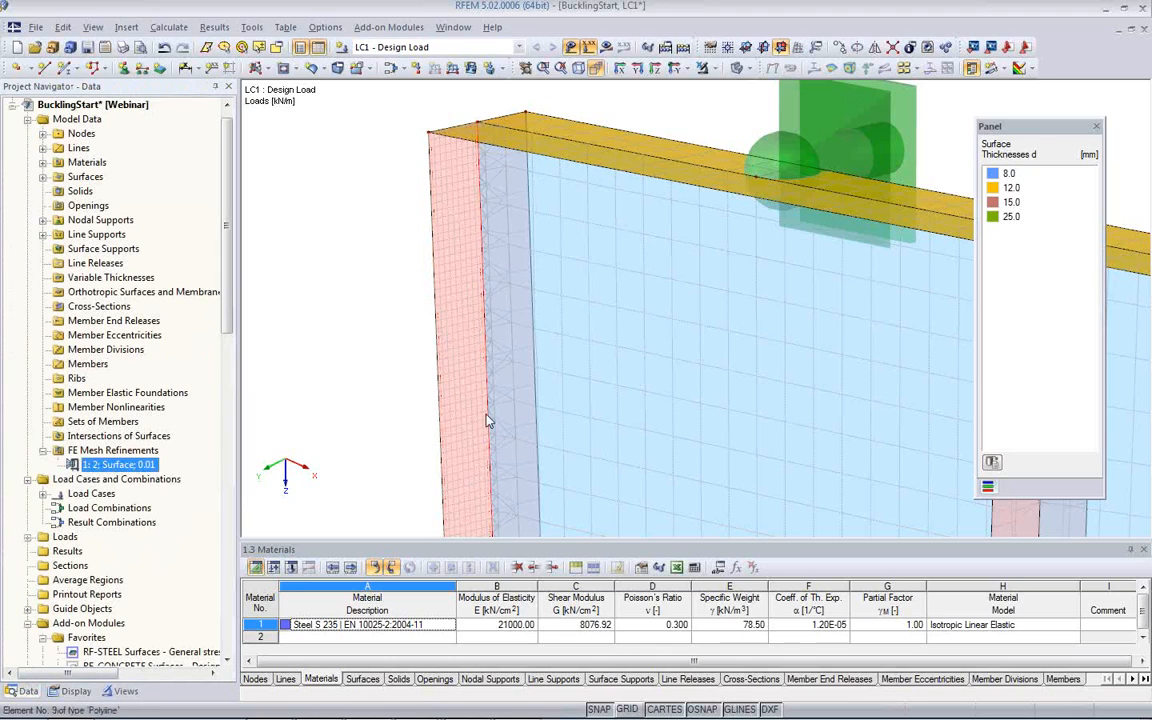
{"action": "key", "text": "Delete"}
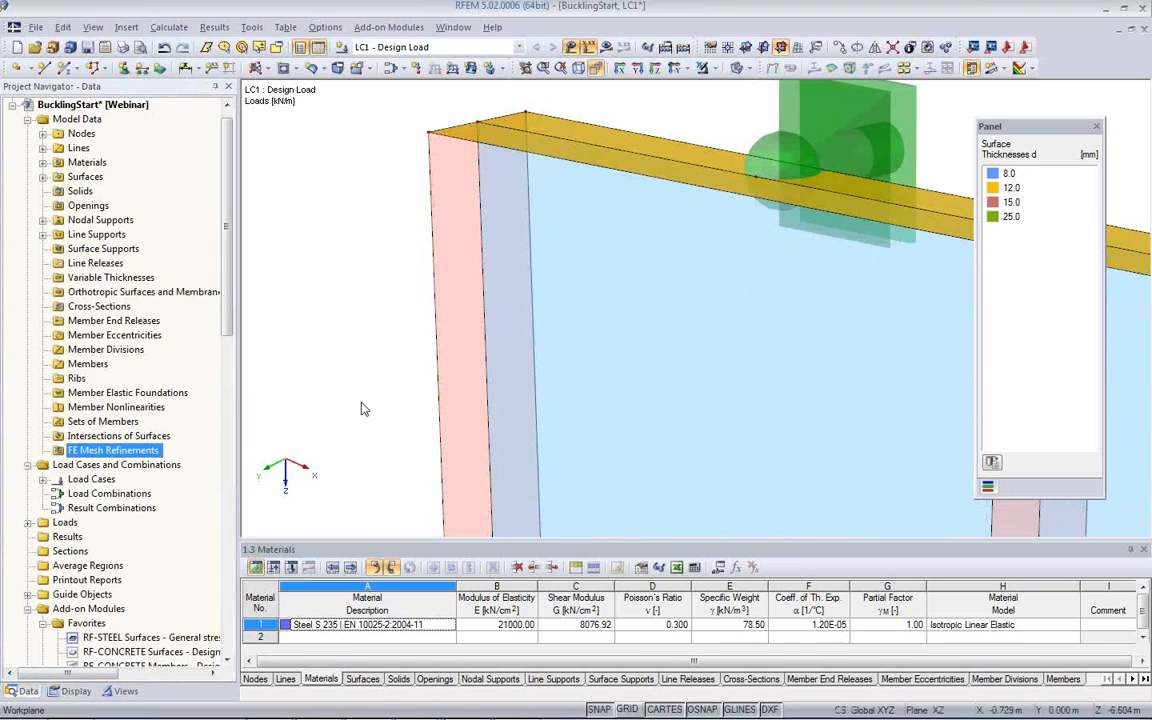
{"action": "left_click", "coordinate": [376, 379]}
Generate the FE mesh again without the flange refinement and check it across the column and beam
{"action": "scroll", "coordinate": [376, 379], "scroll_direction": "down", "scroll_amount": 1}
{"action": "scroll", "coordinate": [382, 371], "scroll_direction": "down", "scroll_amount": 1}
{"action": "middle_click_drag", "start_coordinate": [736, 438], "coordinate": [634, 333]}
{"action": "scroll", "coordinate": [634, 333], "scroll_direction": "down", "scroll_amount": 1}
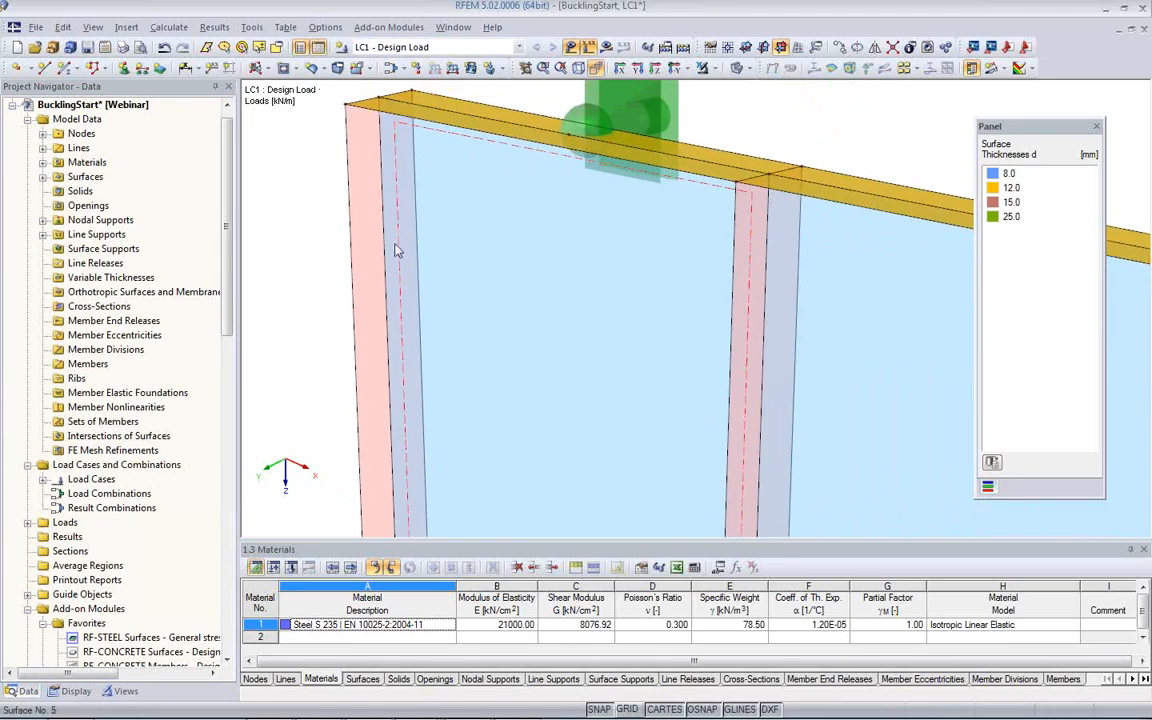
{"action": "left_click", "coordinate": [168, 27]}
{"action": "left_click", "coordinate": [200, 224]}
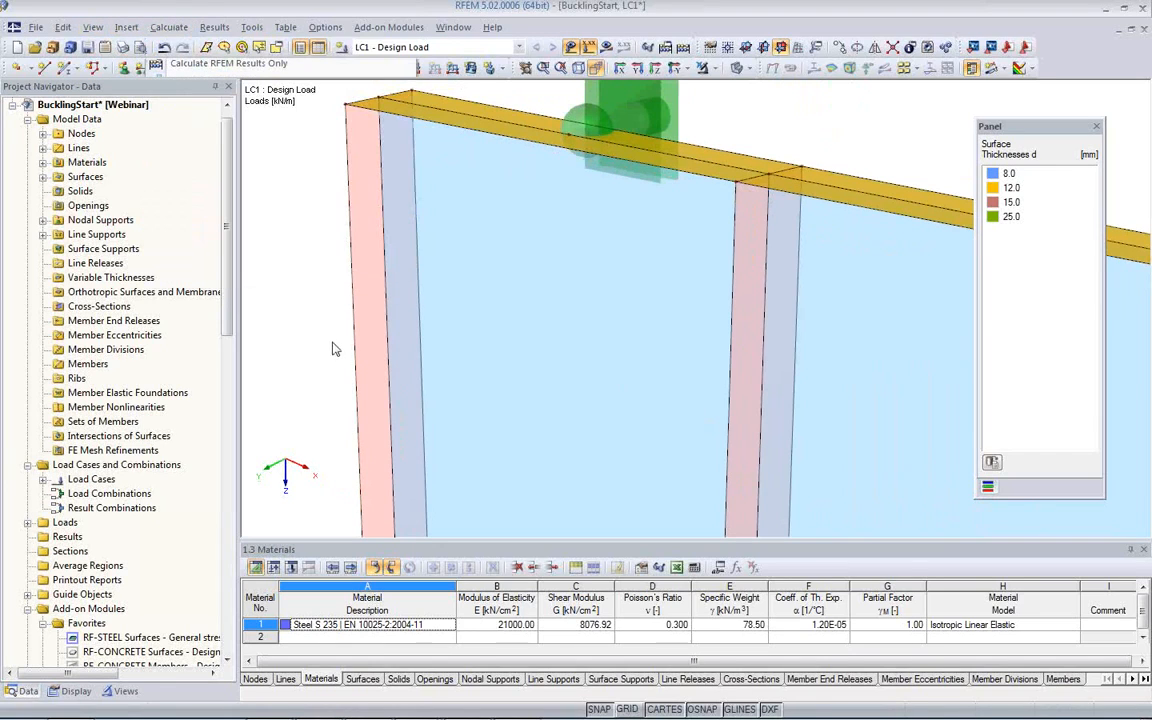
{"action": "middle_click_drag", "start_coordinate": [394, 311], "coordinate": [633, 352], "text": "ctrl"}
{"action": "scroll", "coordinate": [633, 352], "scroll_direction": "down", "scroll_amount": 3}
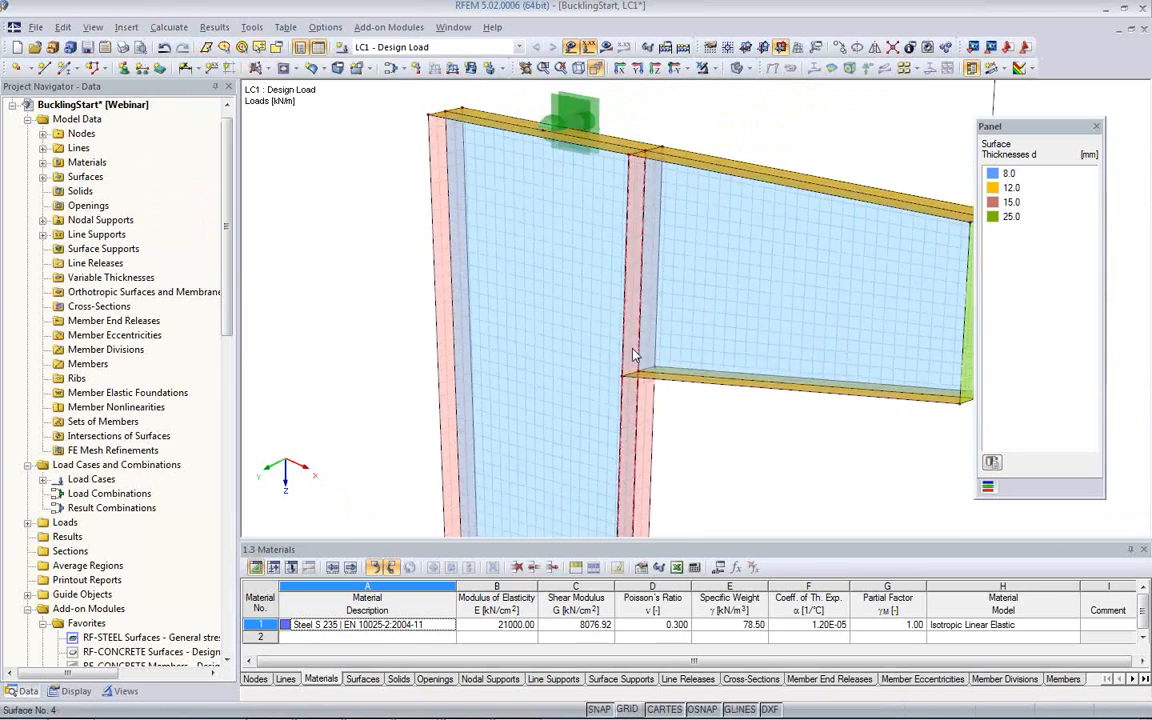
{"action": "middle_click_drag", "start_coordinate": [676, 406], "coordinate": [498, 356]}
{"action": "scroll", "coordinate": [500, 355], "scroll_direction": "down", "scroll_amount": 2}
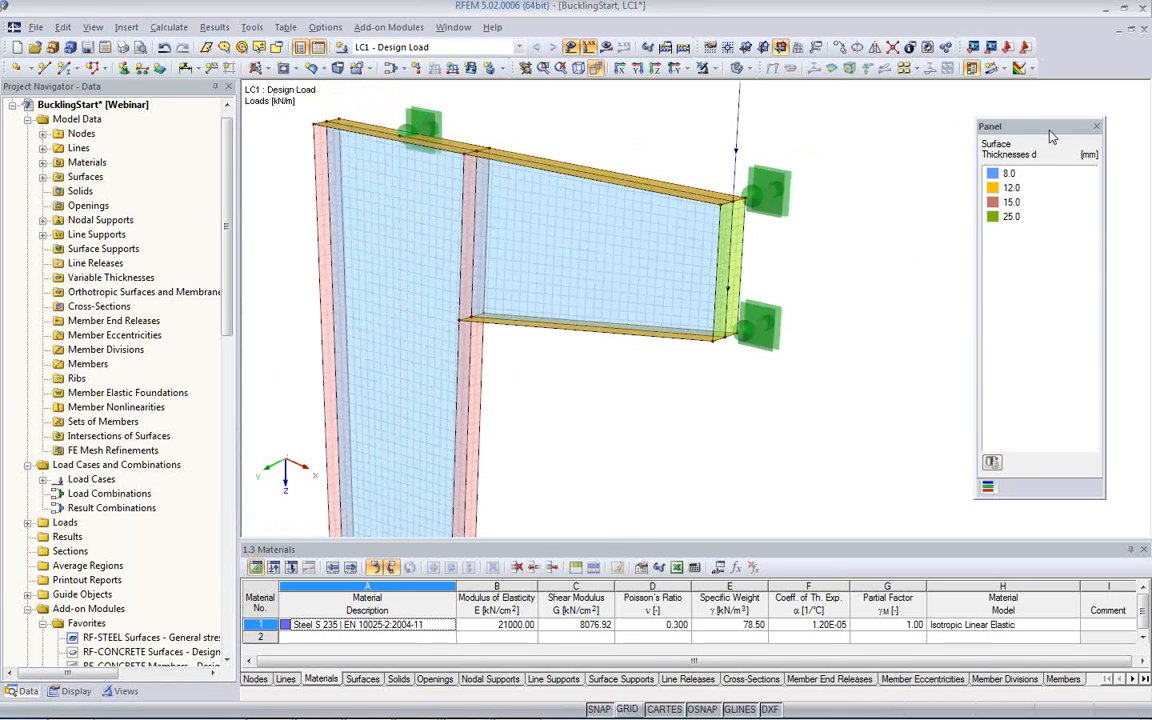
Compare the model's rendering colours according to Materials, Surface Thickness and +/- z Surface sides
{"action": "left_click_drag", "start_coordinate": [1050, 136], "coordinate": [1010, 131]}
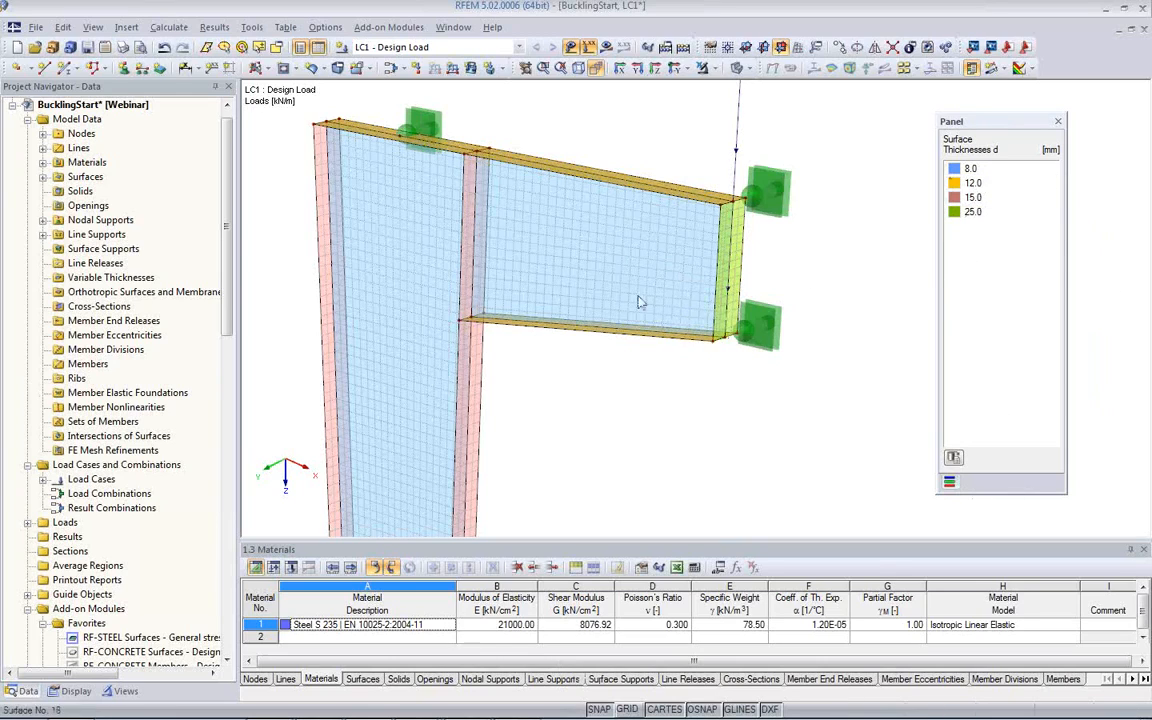
{"action": "left_click", "coordinate": [122, 691]}
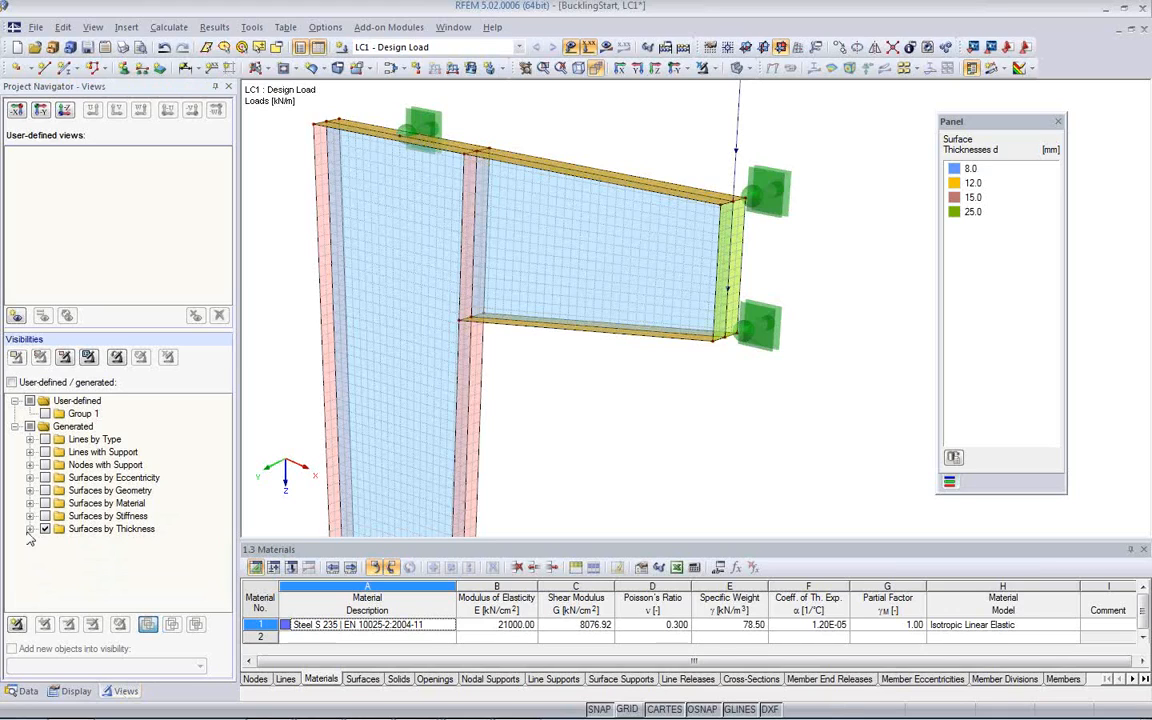
{"action": "left_click", "coordinate": [76, 691]}
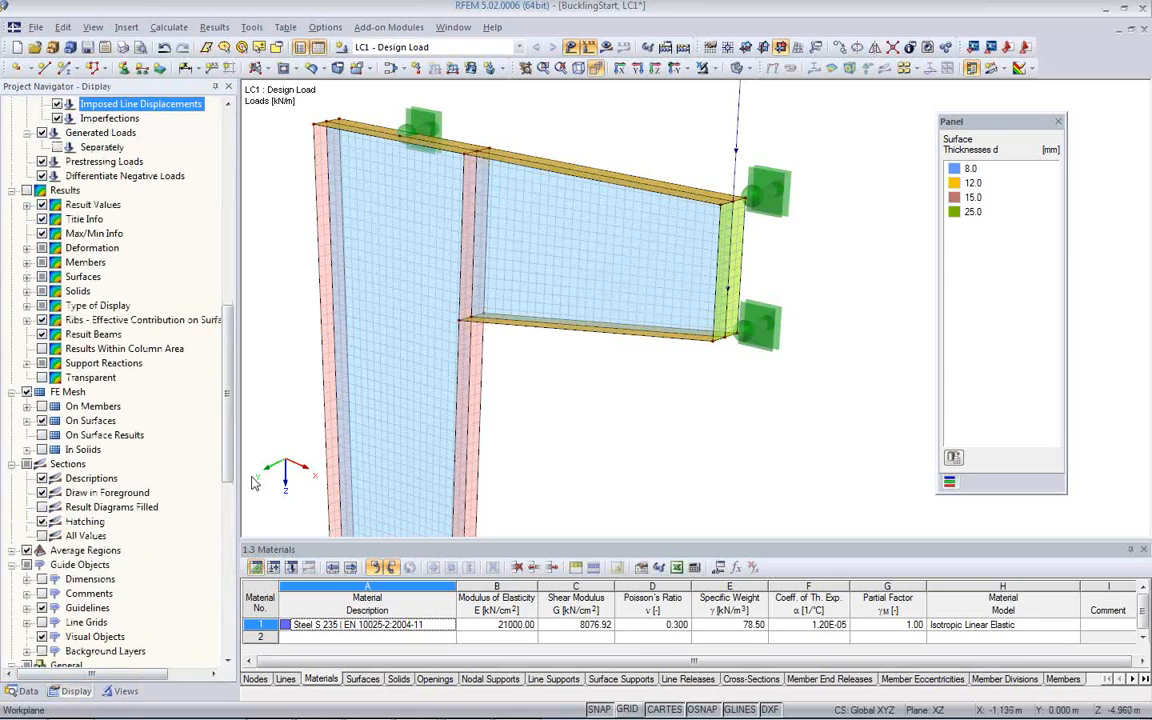
{"action": "left_click_drag", "start_coordinate": [231, 434], "coordinate": [224, 632]}
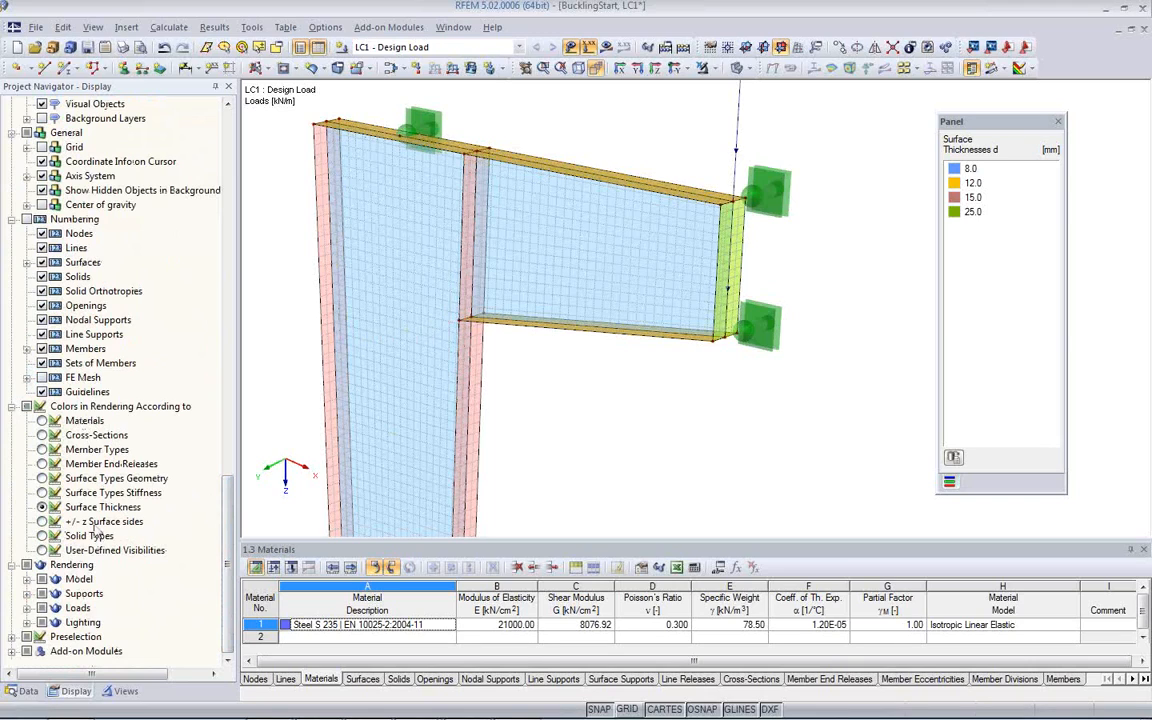
{"action": "left_click", "coordinate": [41, 421]}
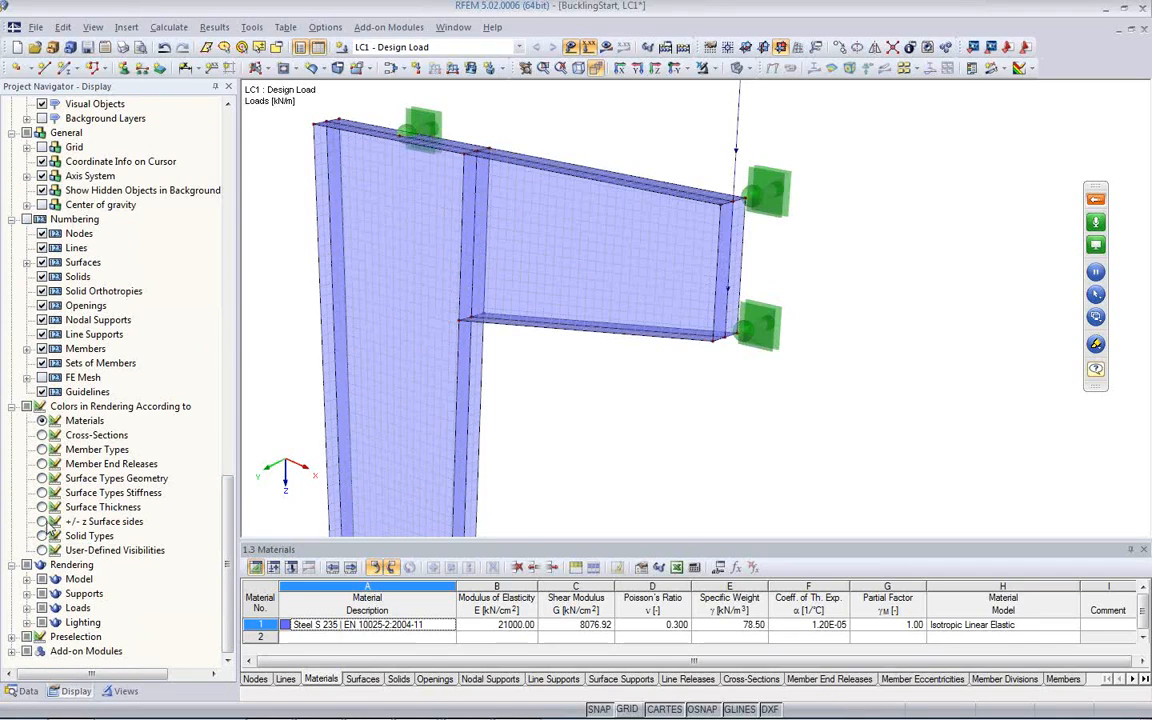
{"action": "left_click", "coordinate": [42, 507]}
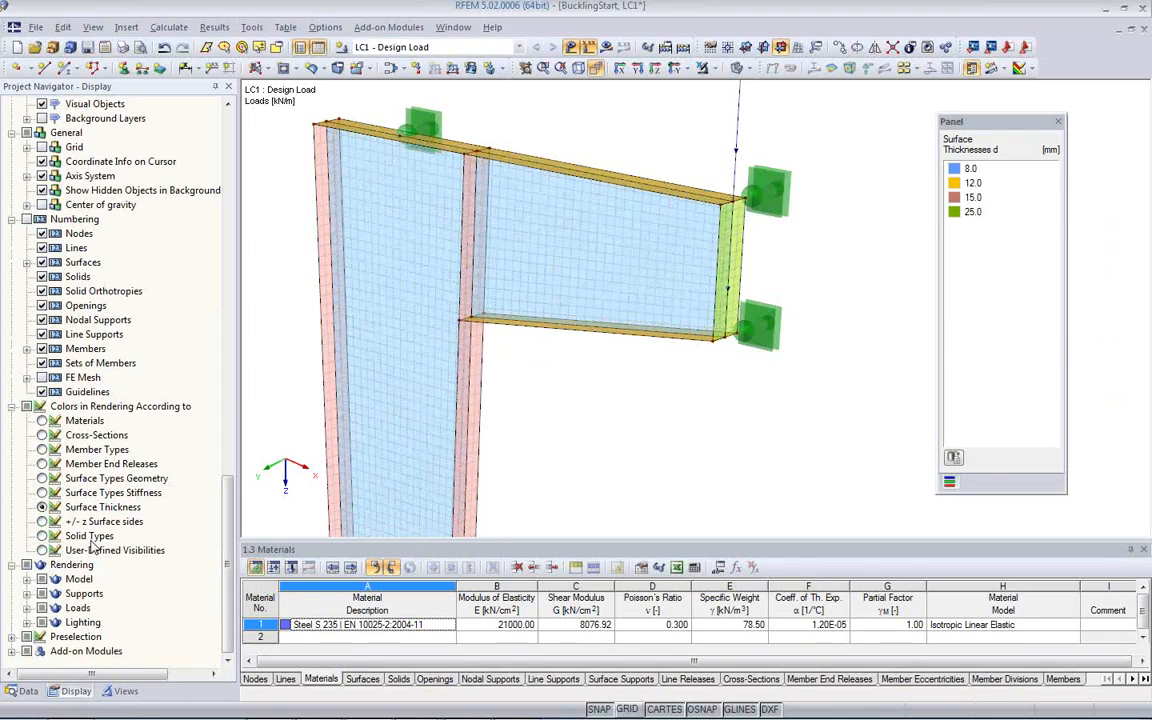
{"action": "left_click", "coordinate": [42, 521]}
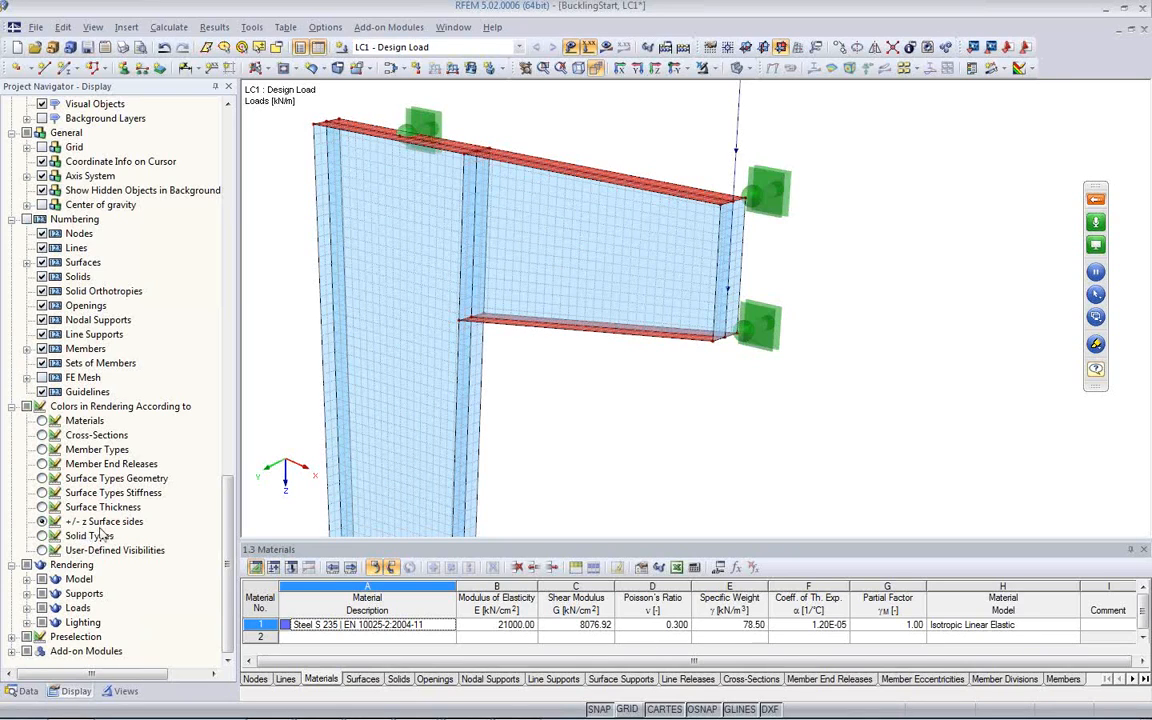
Check the surface side orientation around the column and beam and colour the rendering according to Surface Thickness
{"action": "middle_click_drag", "start_coordinate": [596, 429], "coordinate": [527, 206], "text": "ctrl"}
{"action": "middle_click_drag", "start_coordinate": [581, 386], "coordinate": [532, 311], "text": "ctrl"}
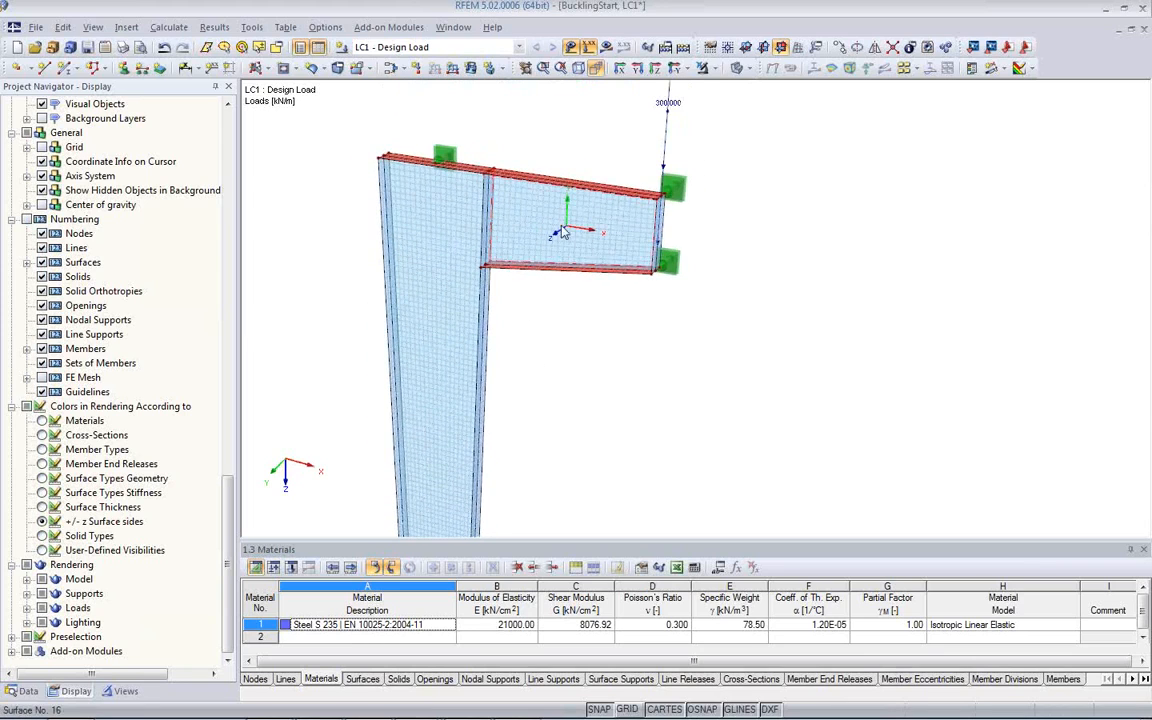
{"action": "middle_click_drag", "start_coordinate": [566, 243], "coordinate": [584, 391], "text": "ctrl"}
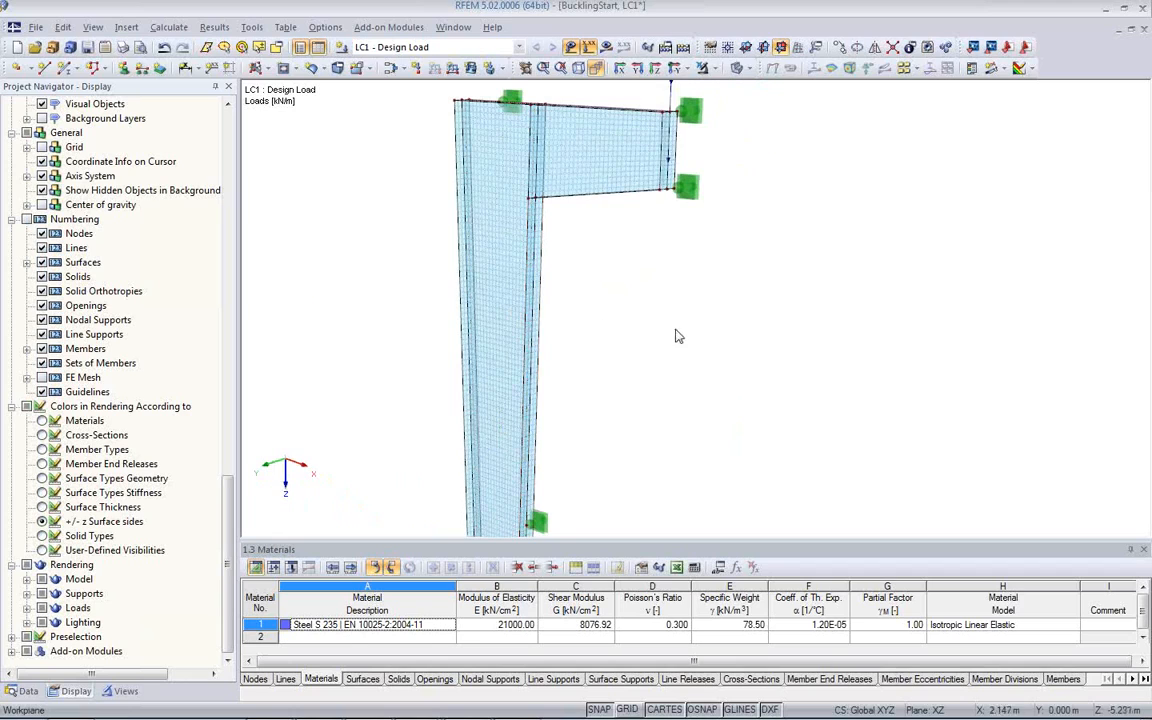
{"action": "middle_click_drag", "start_coordinate": [802, 342], "coordinate": [657, 340], "text": "ctrl"}
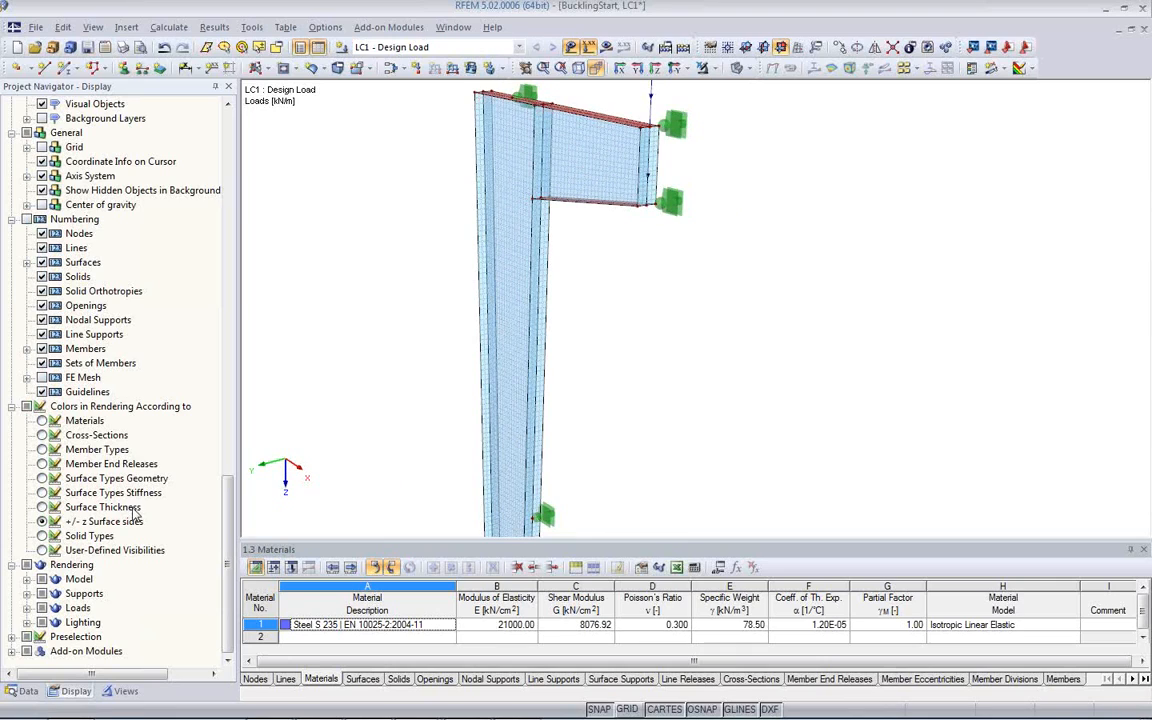
{"action": "left_click", "coordinate": [42, 521]}
{"action": "left_click", "coordinate": [42, 507]}
{"action": "middle_click_drag", "start_coordinate": [566, 398], "coordinate": [638, 403]}
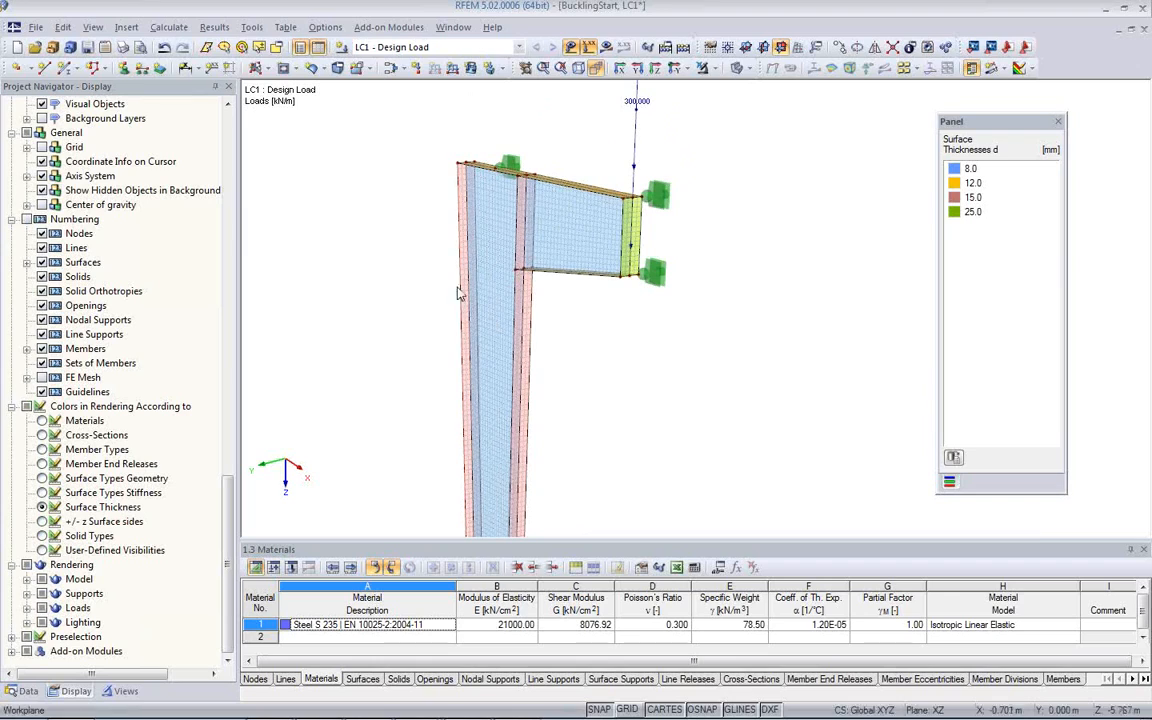
Run the missing calculation for load case LC1 - Design Load and view its surface stress results
{"action": "left_click", "coordinate": [606, 52]}
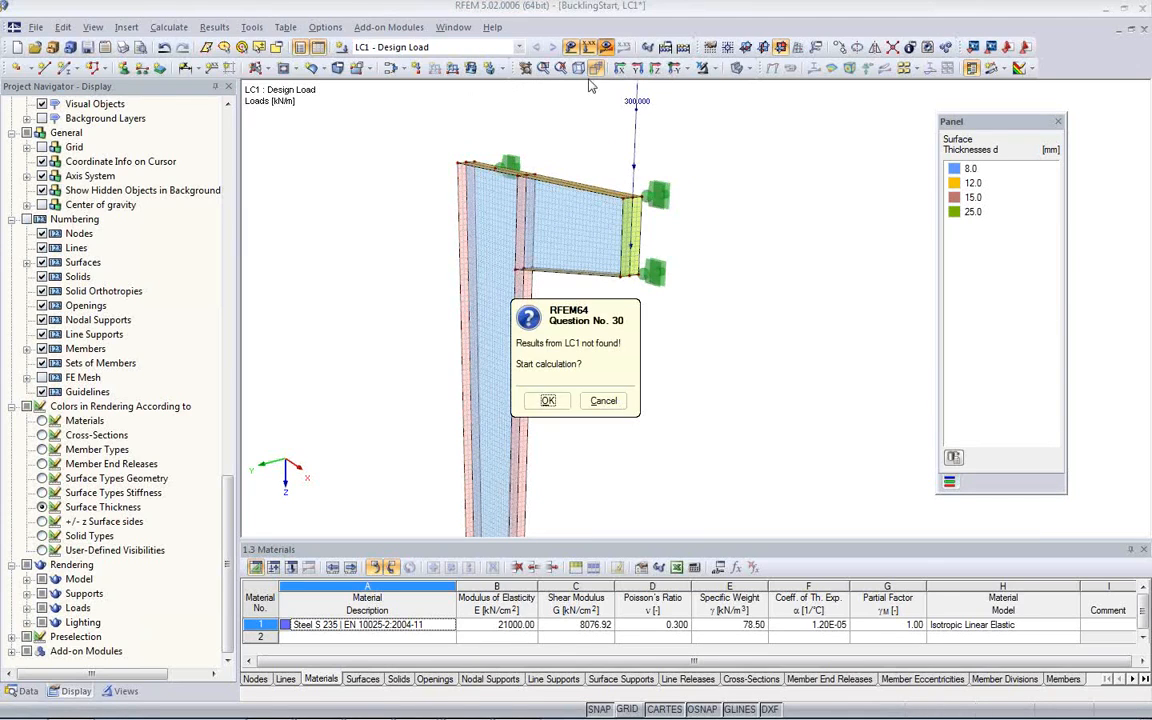
{"action": "left_click", "coordinate": [550, 400]}
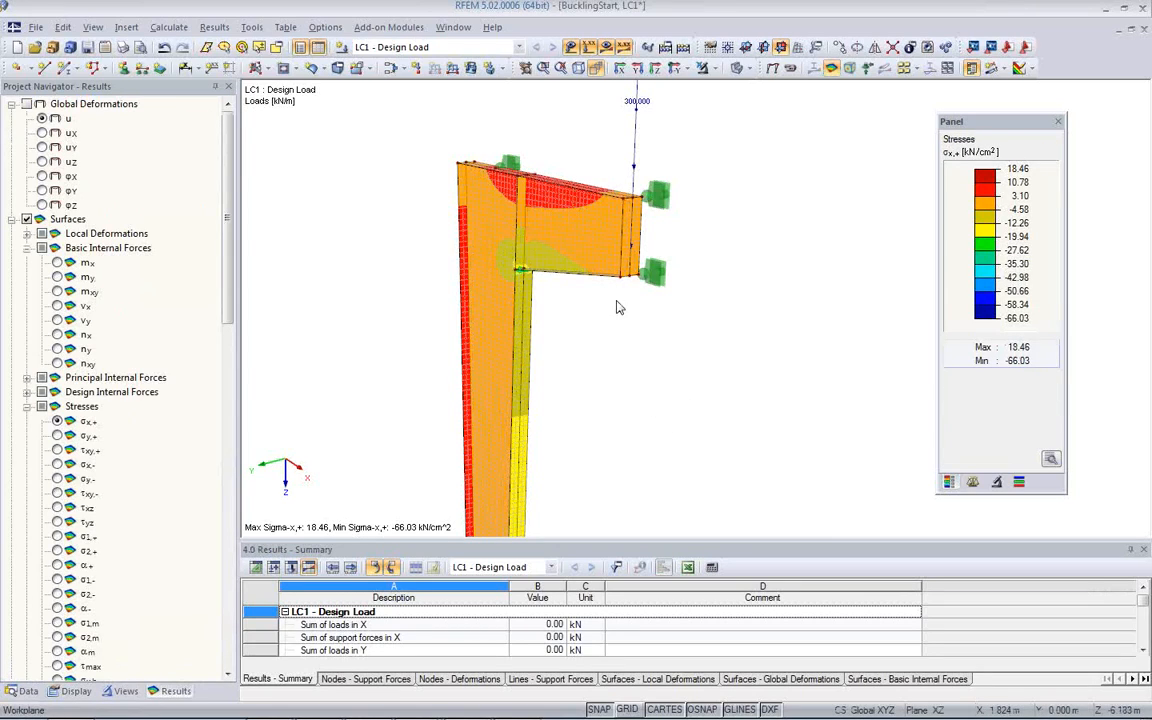
{"action": "middle_click_drag", "start_coordinate": [620, 311], "coordinate": [625, 249], "text": "ctrl"}
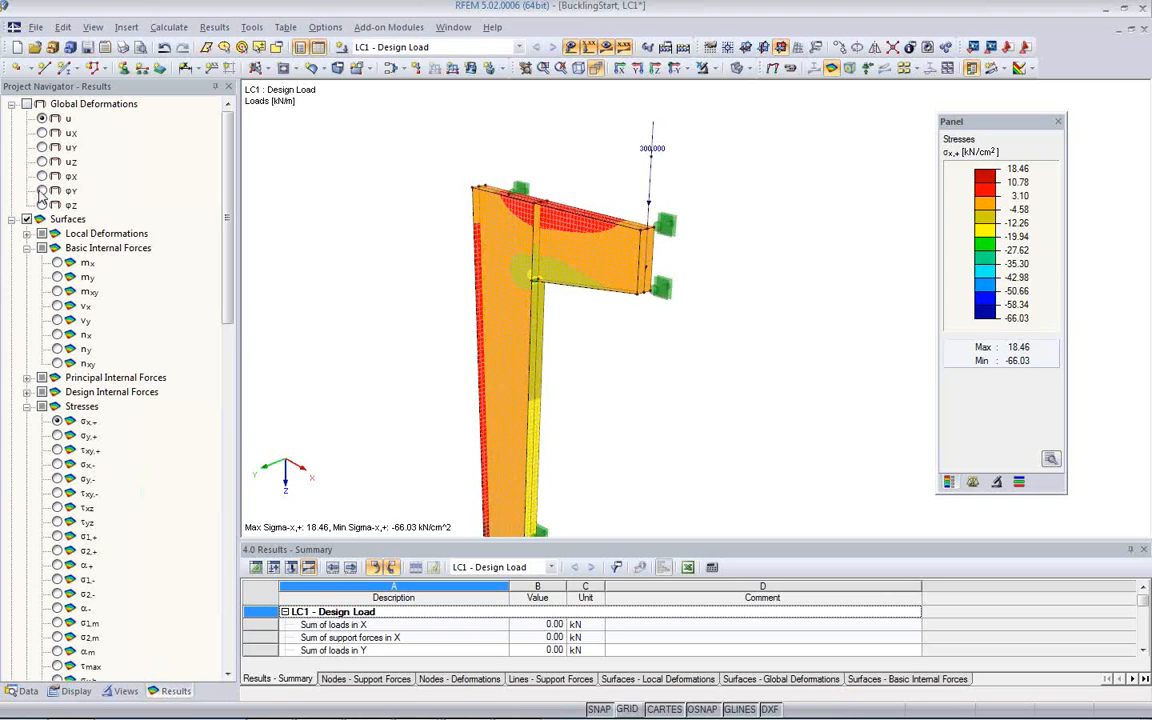
Display the global deformations u for LC1 and hide the loads to view the deformed column and beam
{"action": "left_click", "coordinate": [27, 104]}
{"action": "middle_click_drag", "start_coordinate": [288, 263], "coordinate": [700, 255], "text": "ctrl"}
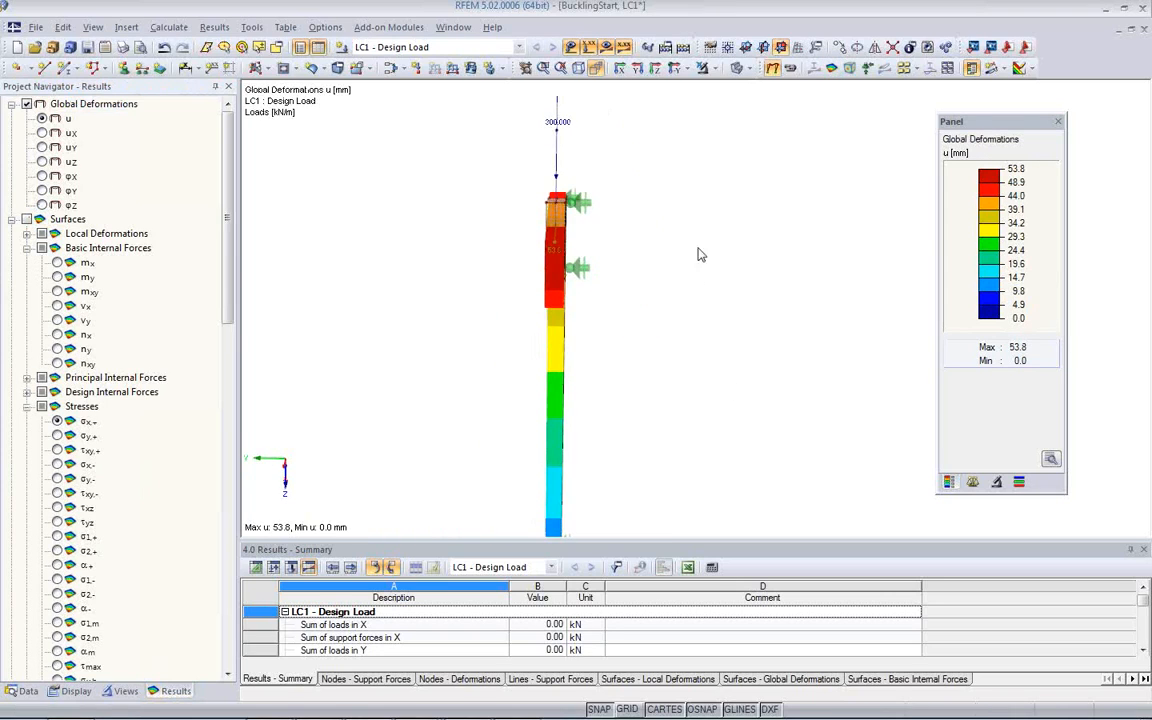
{"action": "left_click", "coordinate": [572, 49]}
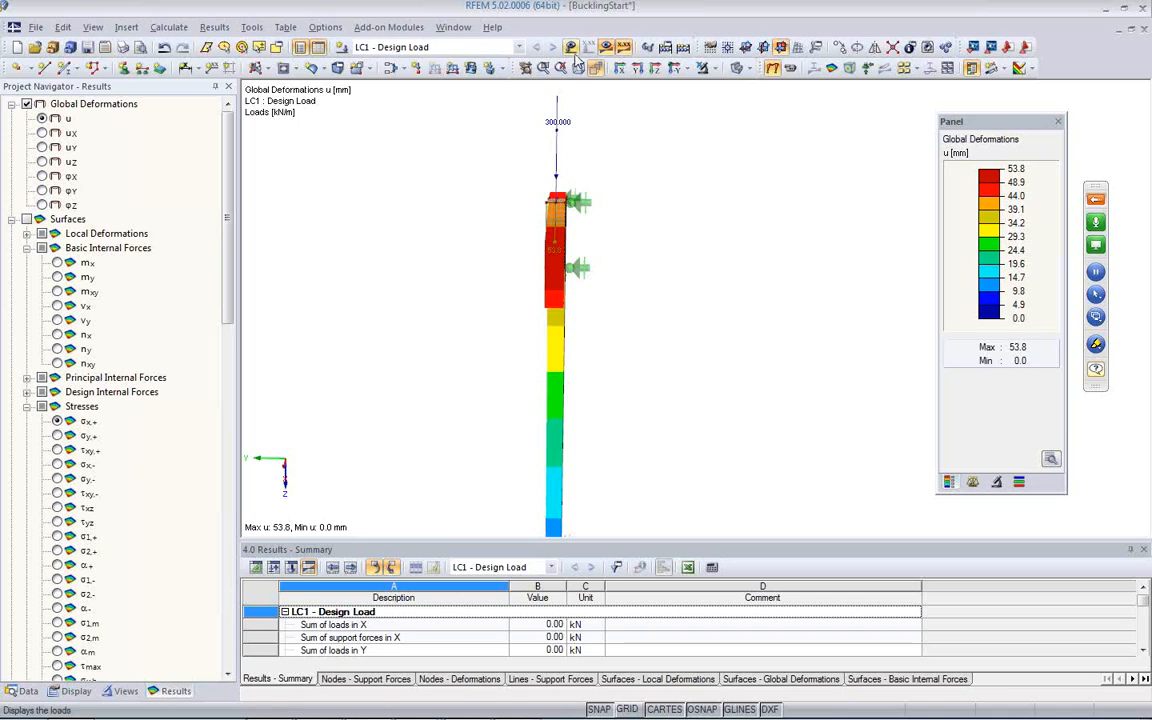
{"action": "left_click", "coordinate": [572, 49]}
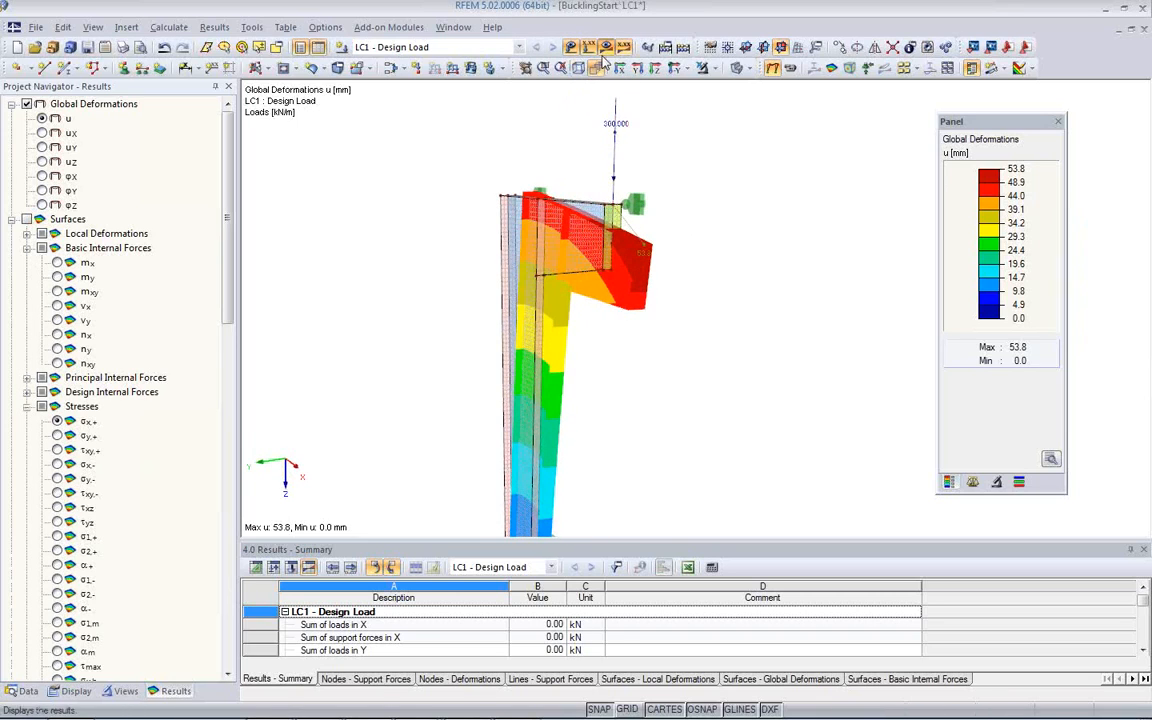
{"action": "left_click", "coordinate": [573, 48]}
{"action": "middle_click_drag", "start_coordinate": [653, 378], "coordinate": [390, 316], "text": "ctrl"}
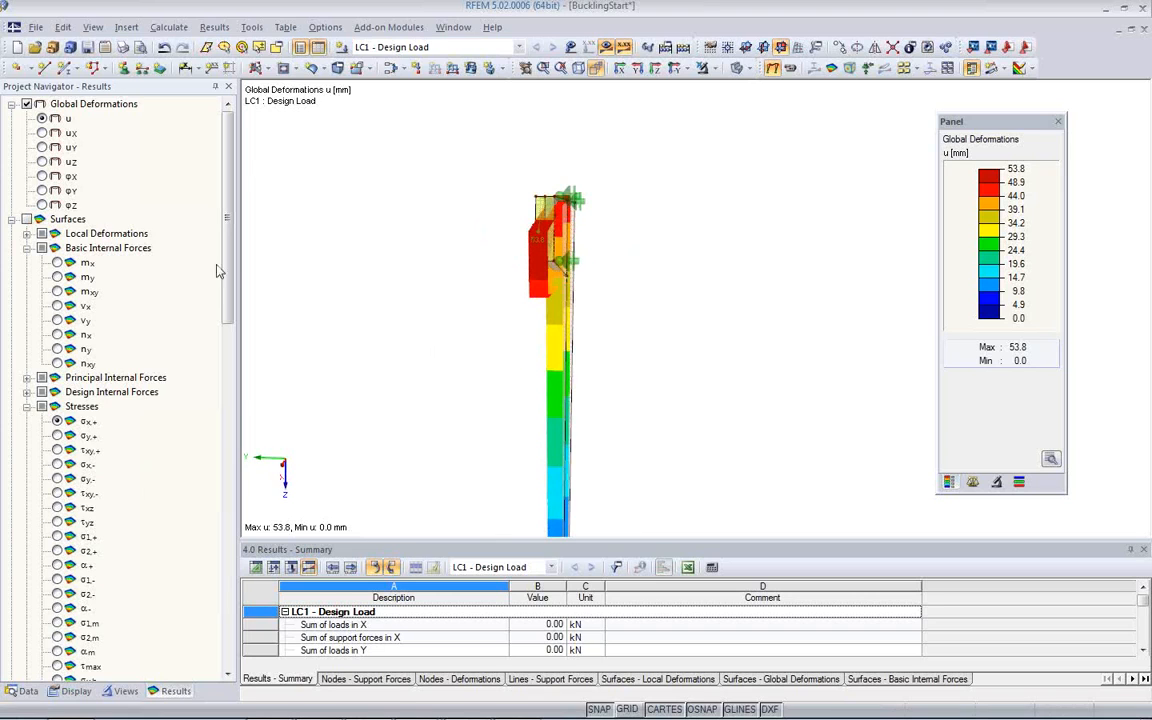
Compare the global deformation components uY and uX with the total deformation u on the whole frame
{"action": "left_click", "coordinate": [42, 147]}
{"action": "middle_click_drag", "start_coordinate": [411, 288], "coordinate": [640, 353], "text": "ctrl"}
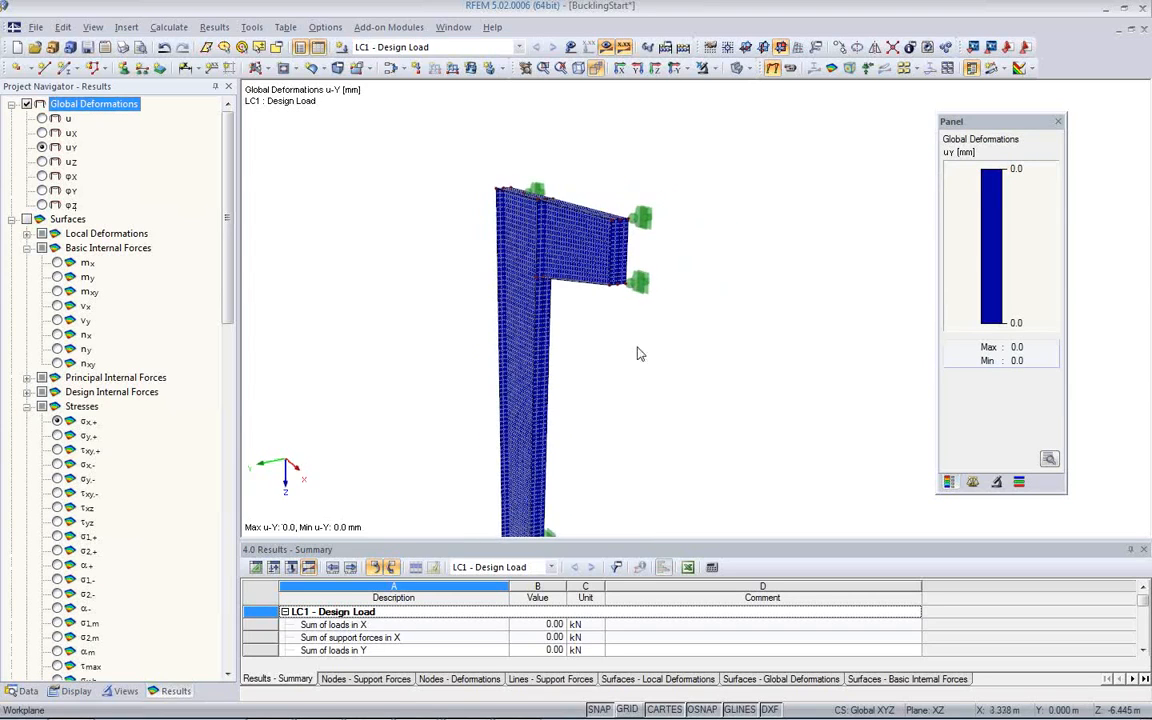
{"action": "left_click", "coordinate": [42, 133]}
{"action": "middle_click_drag", "start_coordinate": [503, 300], "coordinate": [679, 352], "text": "ctrl"}
{"action": "left_click", "coordinate": [42, 119]}
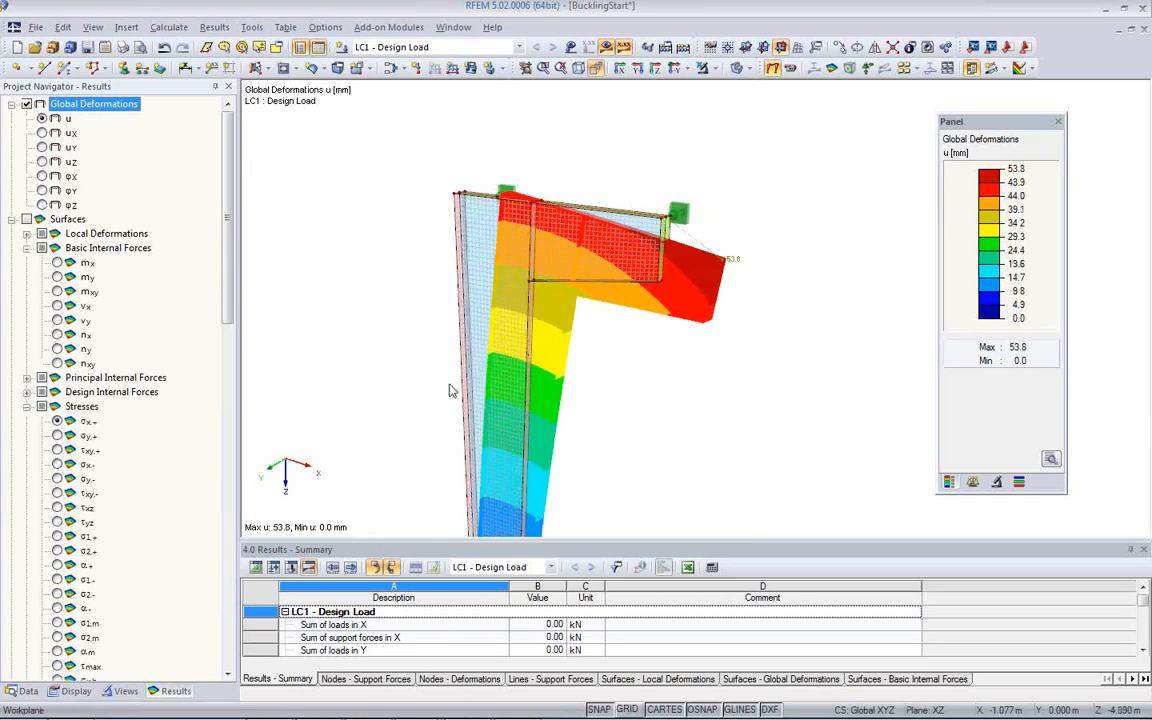
{"action": "middle_click_drag", "start_coordinate": [622, 429], "coordinate": [496, 373], "text": "ctrl"}
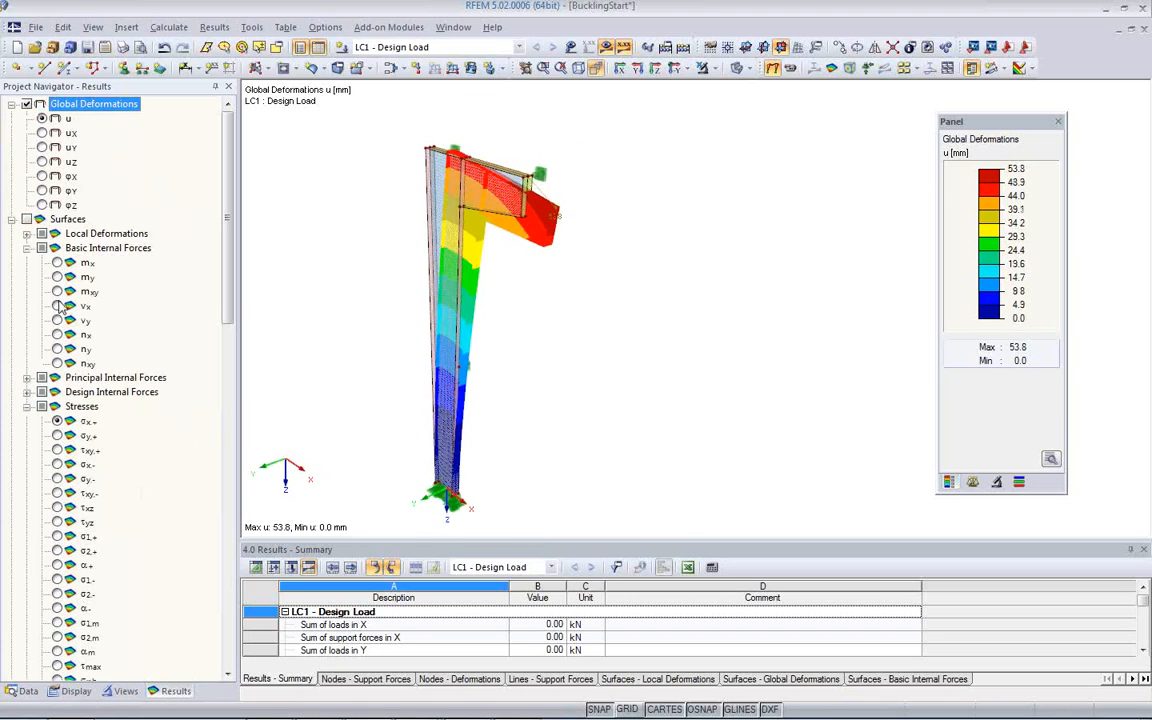
Compare the basic internal forces mx and my on the surfaces around the beam-to-column corner
{"action": "left_click", "coordinate": [57, 263]}
{"action": "middle_click_drag", "start_coordinate": [525, 293], "coordinate": [678, 256], "text": "ctrl"}
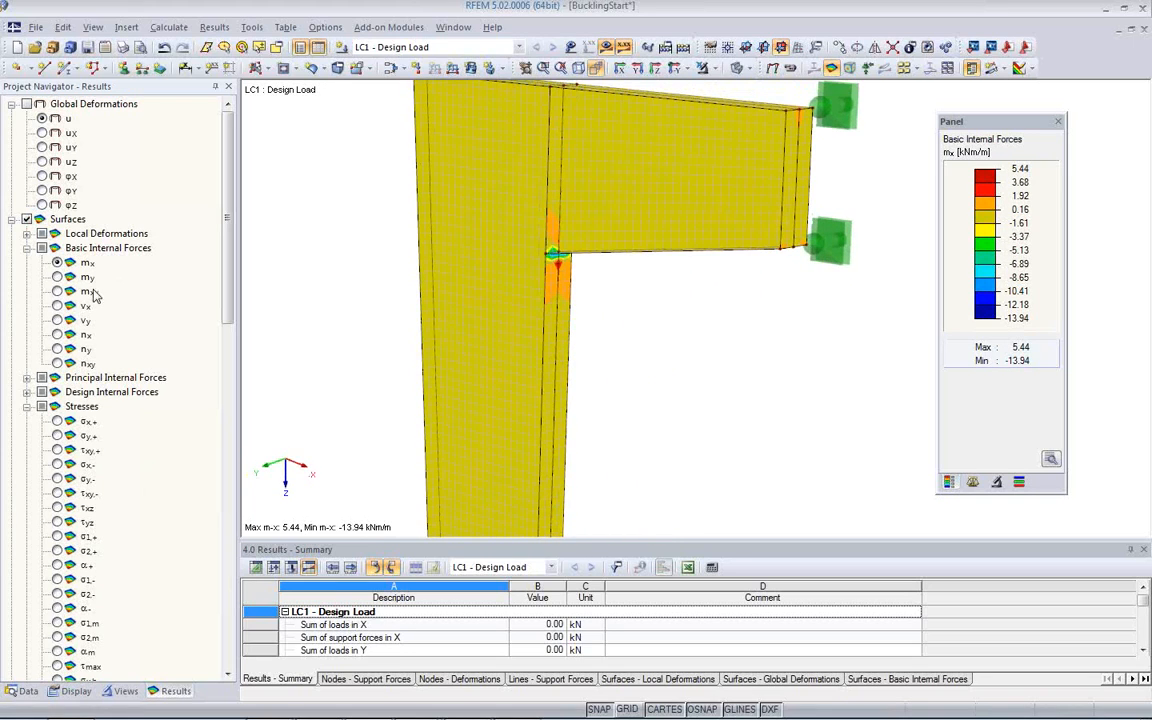
{"action": "left_click", "coordinate": [58, 277]}
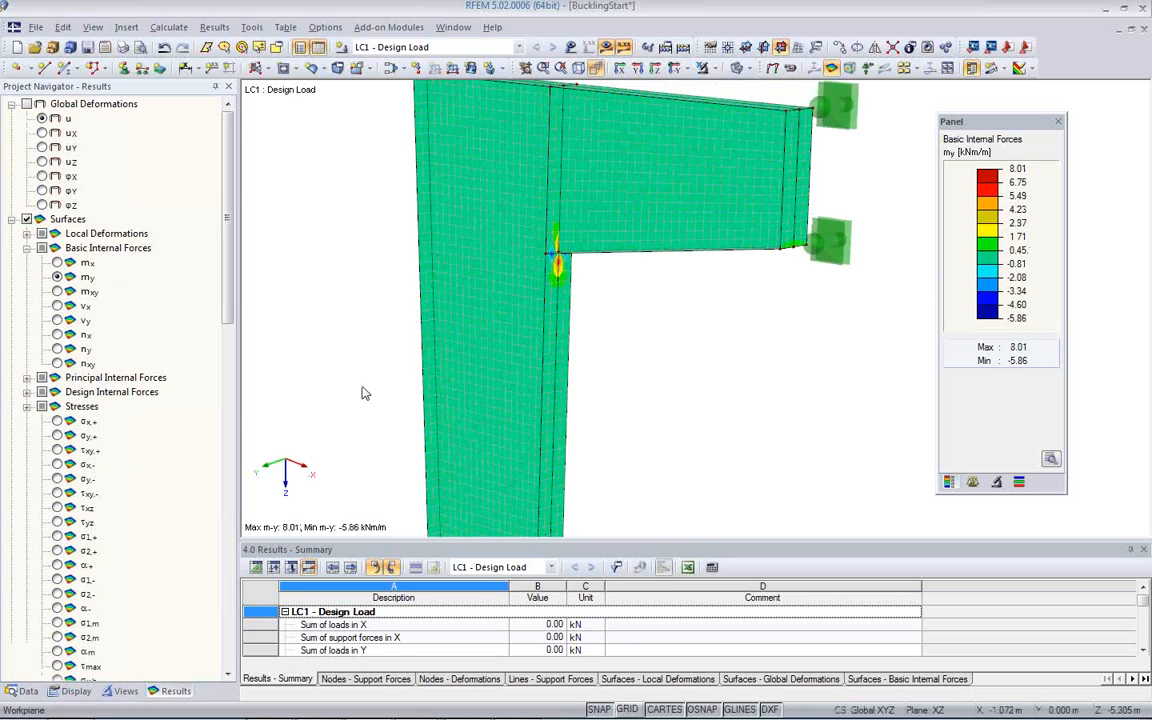
Examine the basic internal force nx in the web and flanges of the beam, the corner and down the column
{"action": "left_click", "coordinate": [57, 334]}
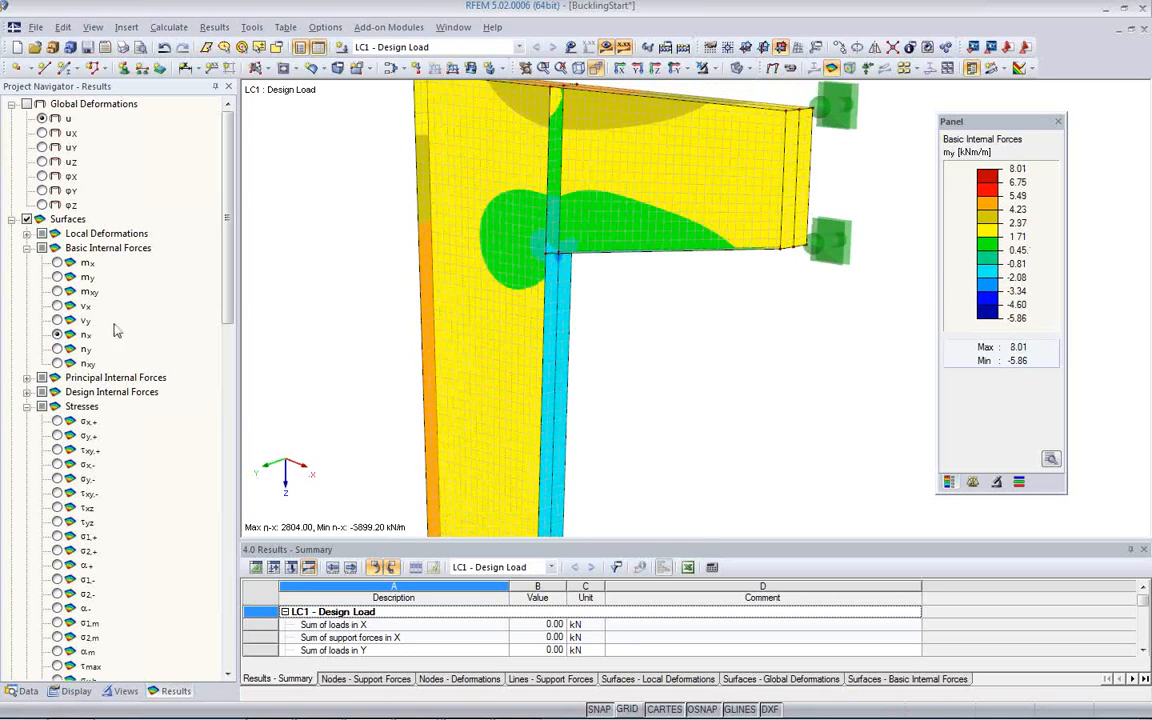
{"action": "mouse_move", "coordinate": [643, 301]}
{"action": "middle_mouse_down", "text": "ctrl"}
{"action": "mouse_move", "coordinate": [542, 478]}
{"action": "mouse_move", "coordinate": [680, 348]}
{"action": "mouse_move", "coordinate": [640, 330]}
{"action": "mouse_move", "coordinate": [620, 300]}
{"action": "middle_mouse_up", "text": "ctrl"}
{"action": "middle_click_drag", "start_coordinate": [640, 350], "coordinate": [651, 399], "text": "ctrl"}
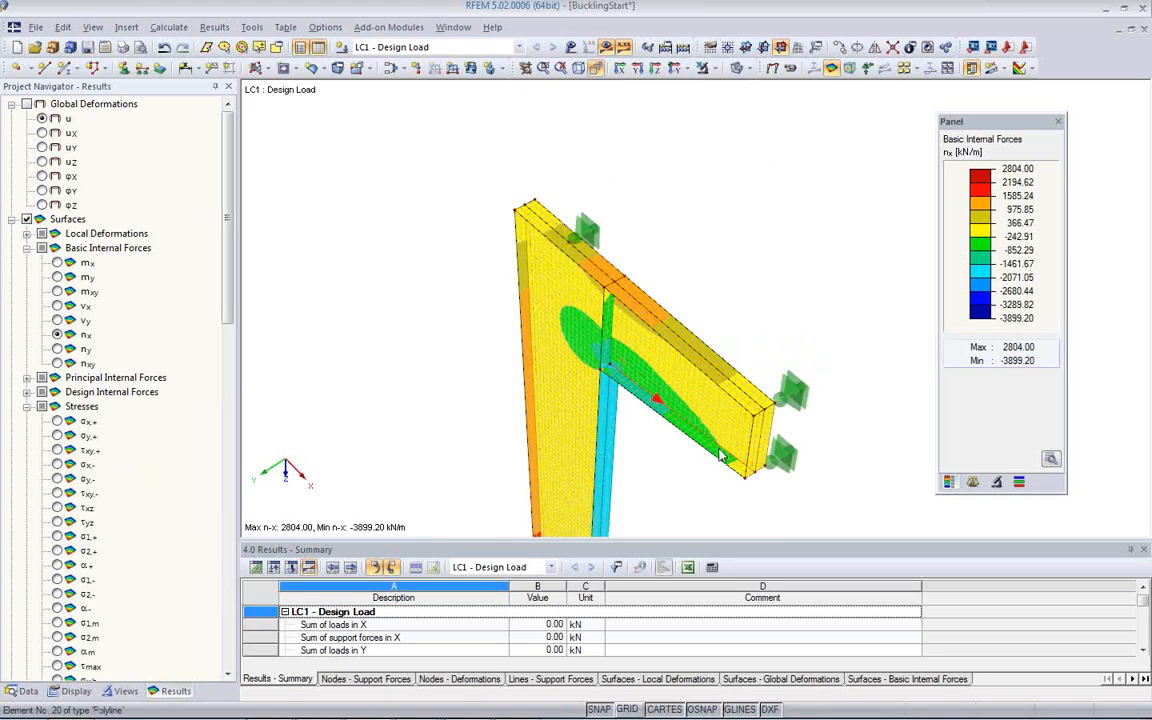
{"action": "middle_click_drag", "start_coordinate": [637, 427], "coordinate": [580, 371], "text": "ctrl"}
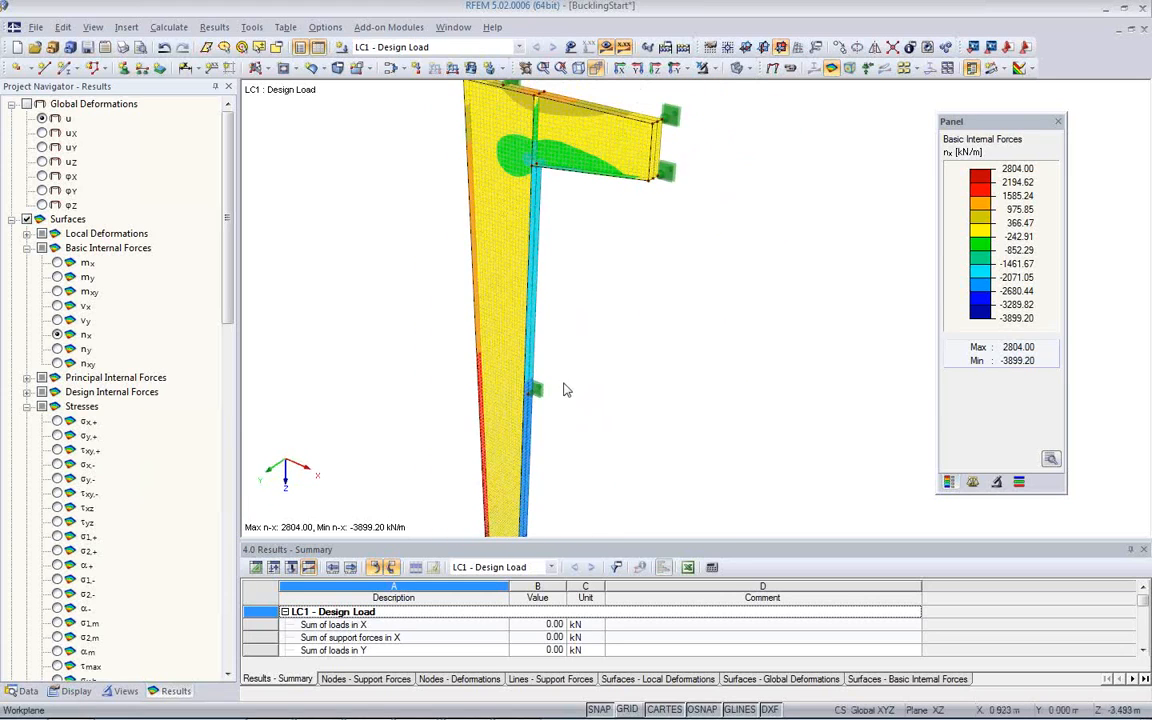
{"action": "middle_click_drag", "start_coordinate": [640, 265], "coordinate": [658, 437]}
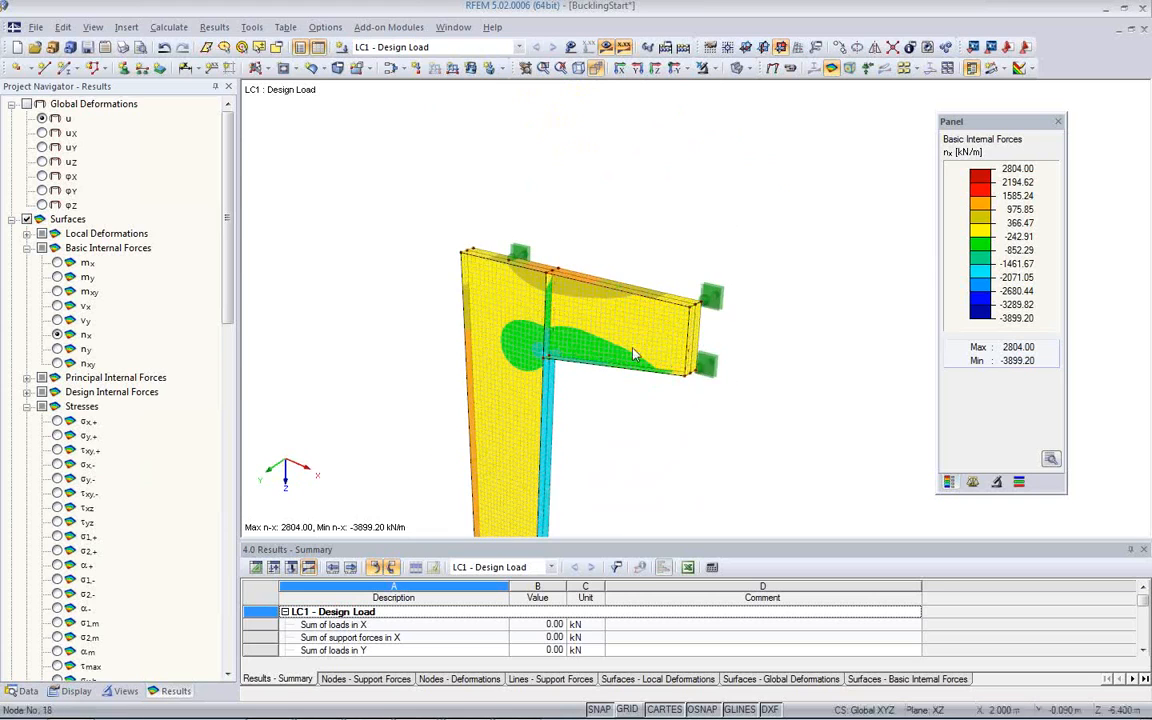
{"action": "scroll", "coordinate": [572, 295], "scroll_direction": "up", "scroll_amount": 4}
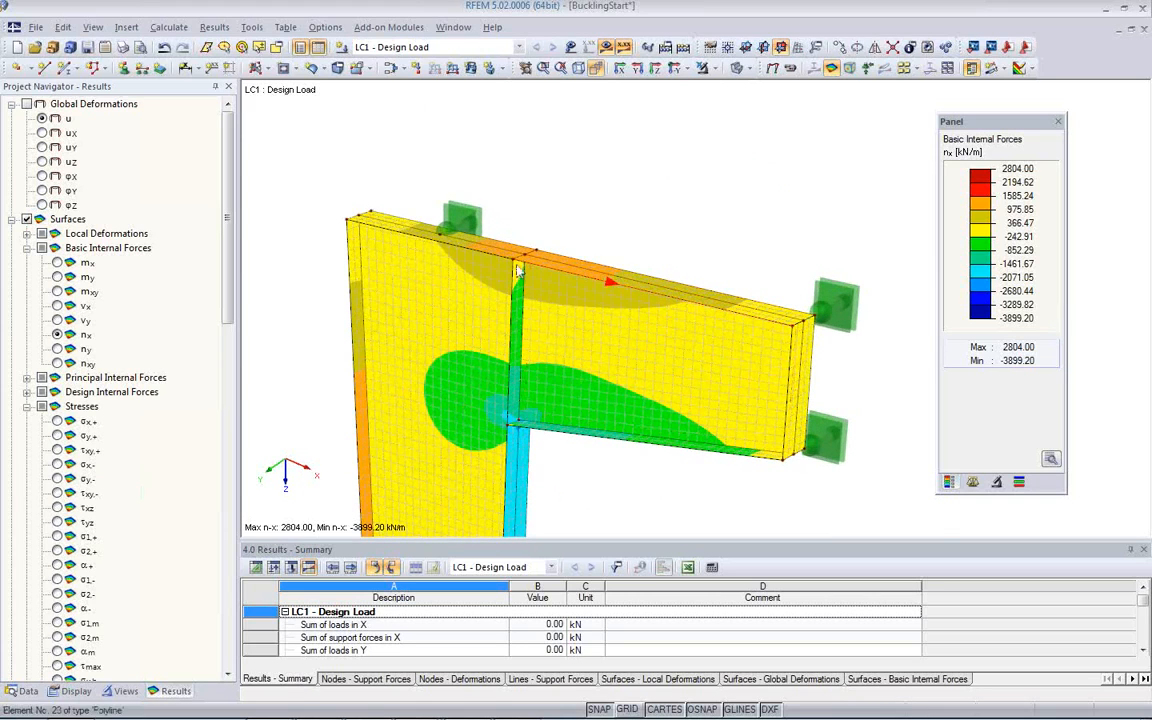
{"action": "scroll", "coordinate": [500, 252], "scroll_direction": "up", "scroll_amount": 2}
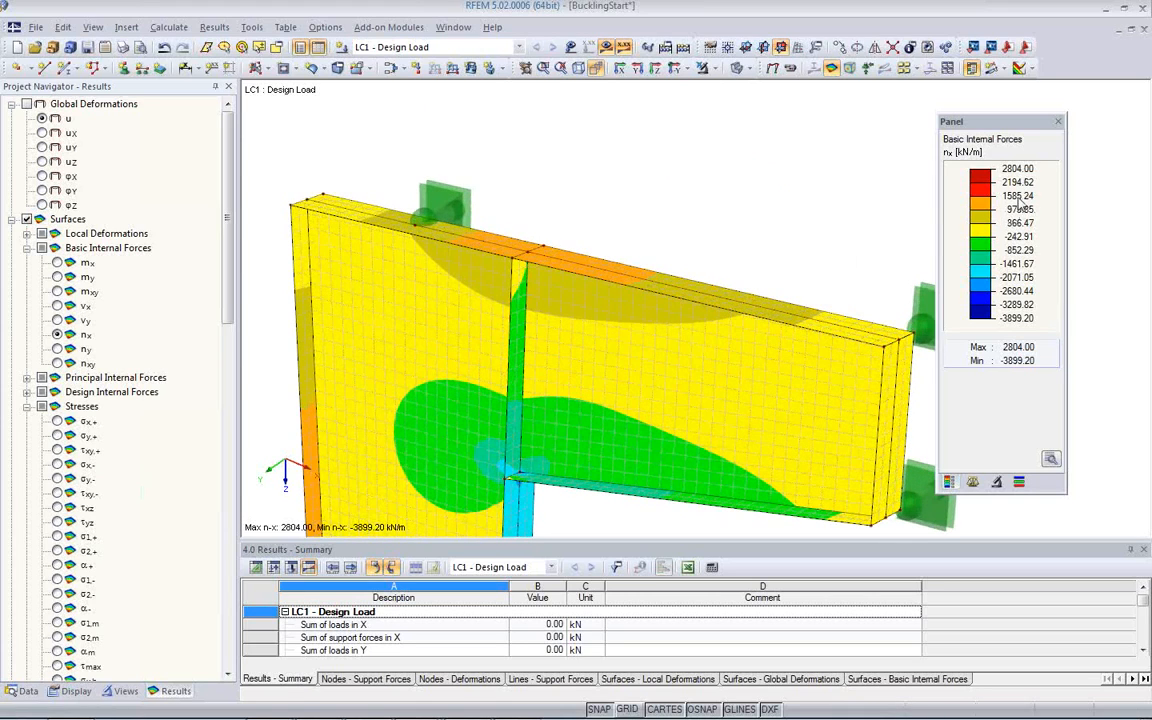
{"action": "middle_click_drag", "start_coordinate": [540, 478], "coordinate": [537, 168]}
{"action": "scroll", "coordinate": [540, 362], "scroll_direction": "down", "scroll_amount": 4}
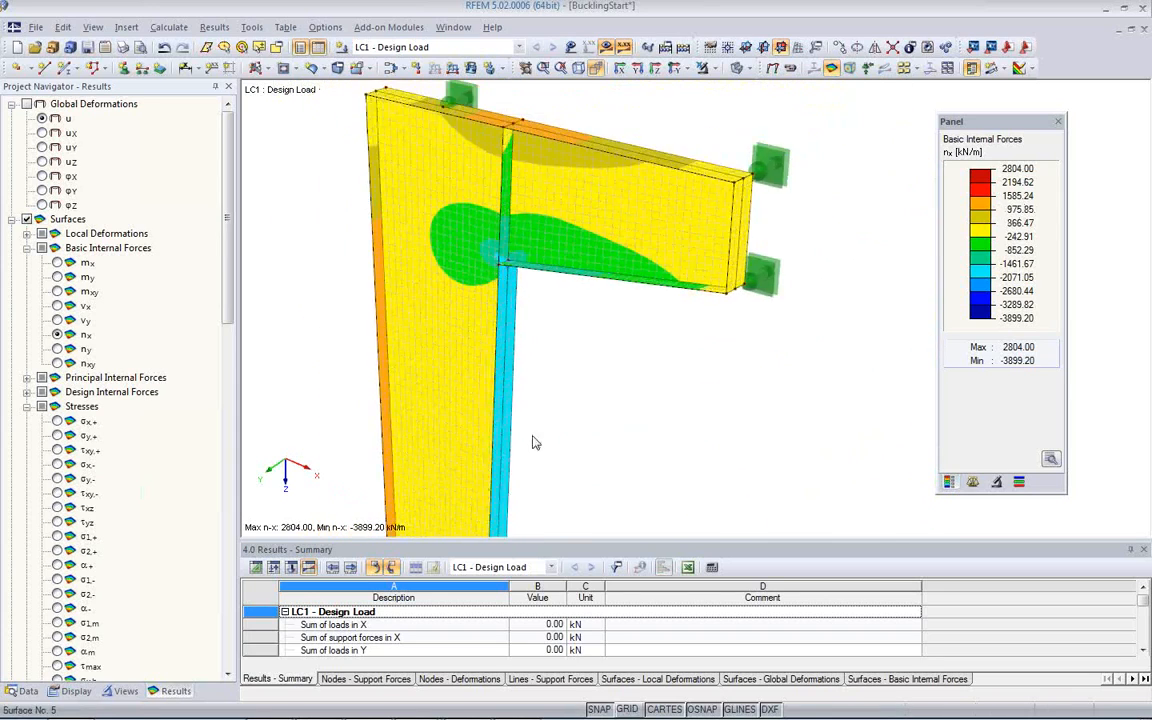
{"action": "middle_click_drag", "start_coordinate": [547, 366], "coordinate": [543, 239]}
{"action": "scroll", "coordinate": [563, 298], "scroll_direction": "down", "scroll_amount": 2}
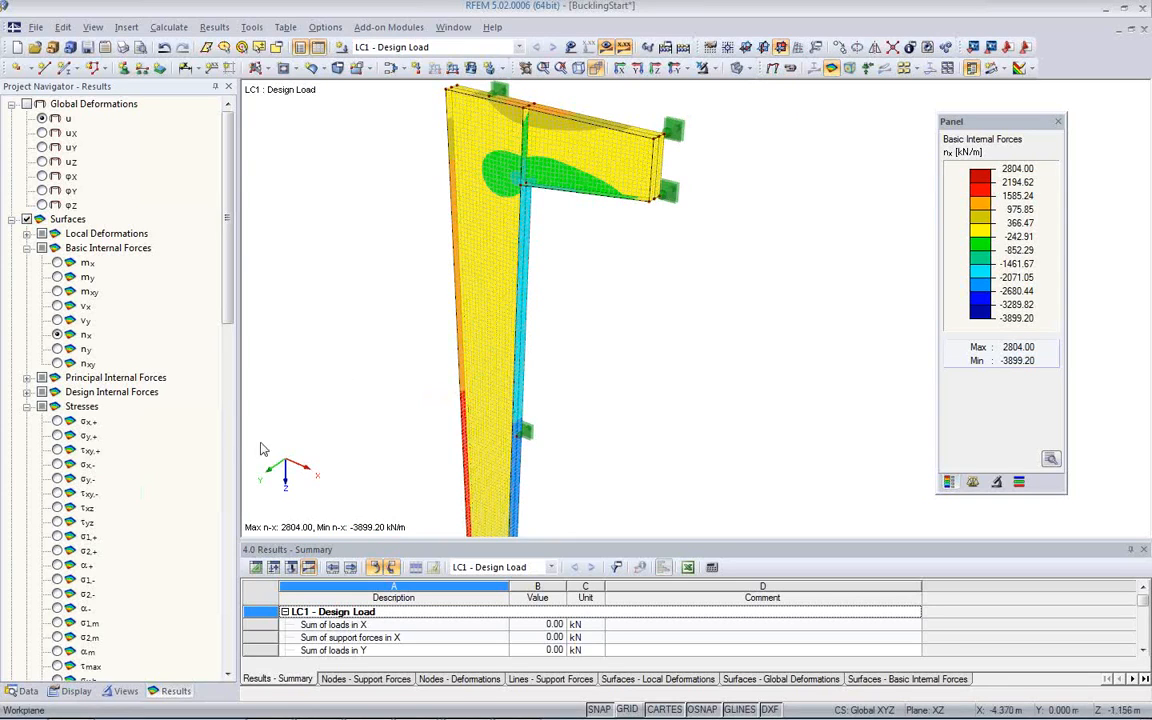
Compare the surface stresses σx,+, σy,+ and σy,-, and return to σx,+ to examine the frame corner
{"action": "scroll", "coordinate": [72, 208], "scroll_direction": "down", "scroll_amount": 4}
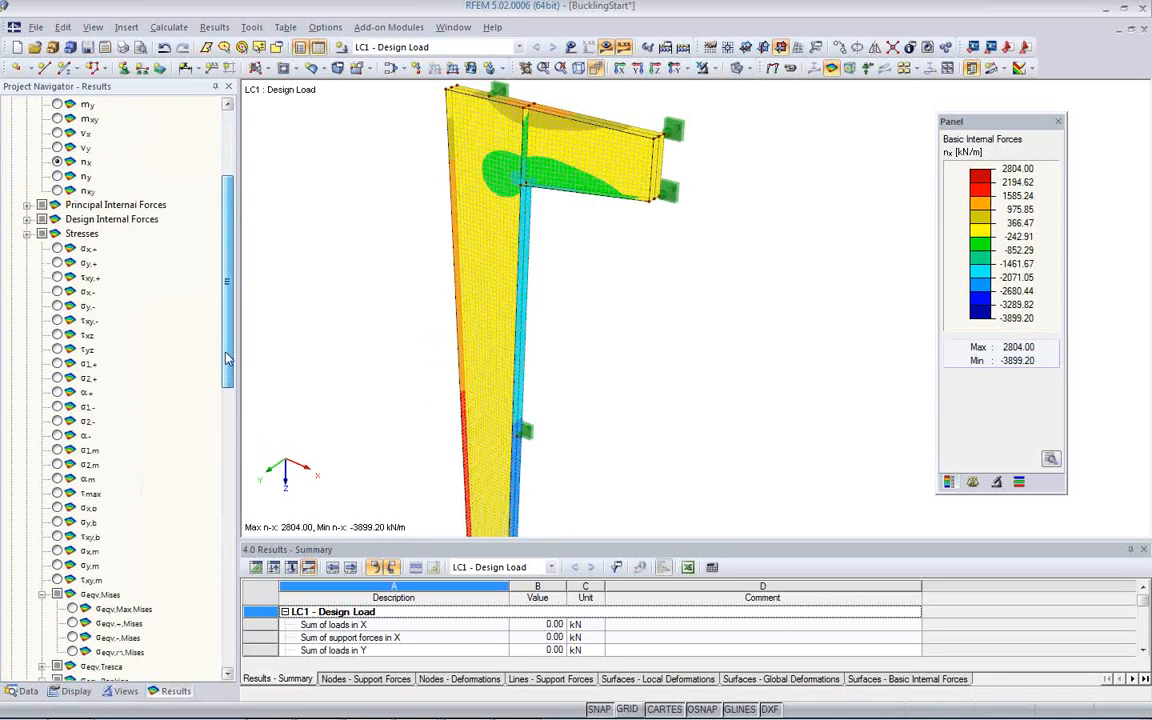
{"action": "left_click", "coordinate": [58, 248]}
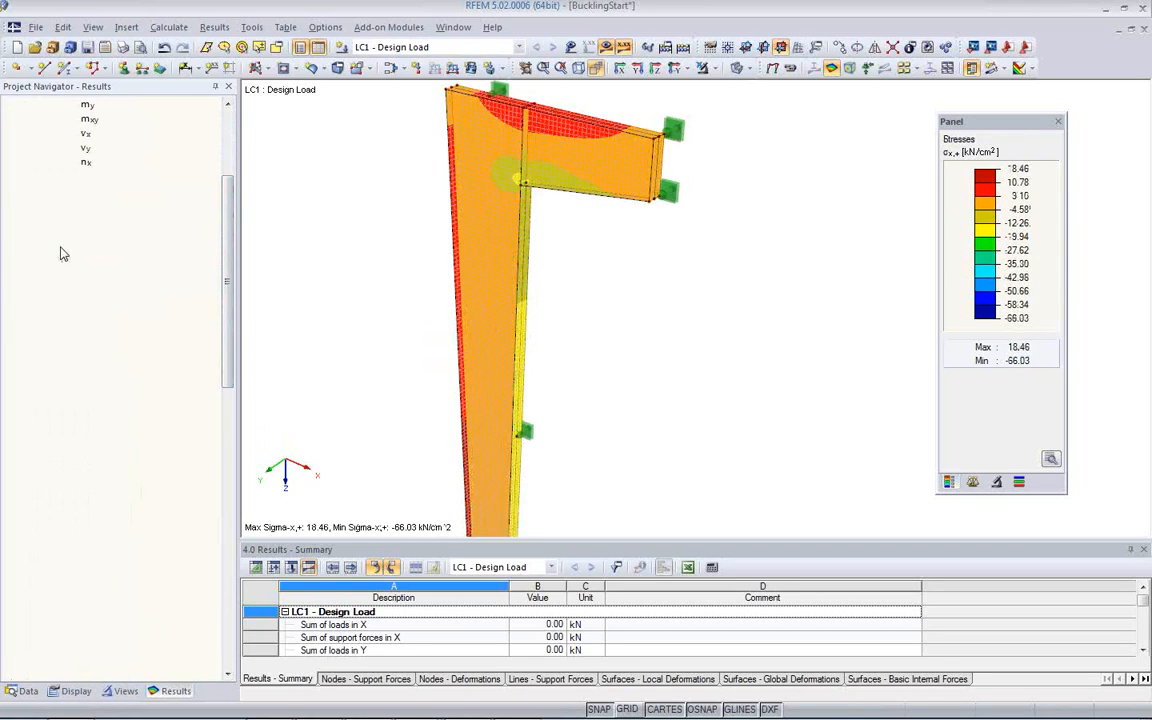
{"action": "left_click", "coordinate": [58, 263]}
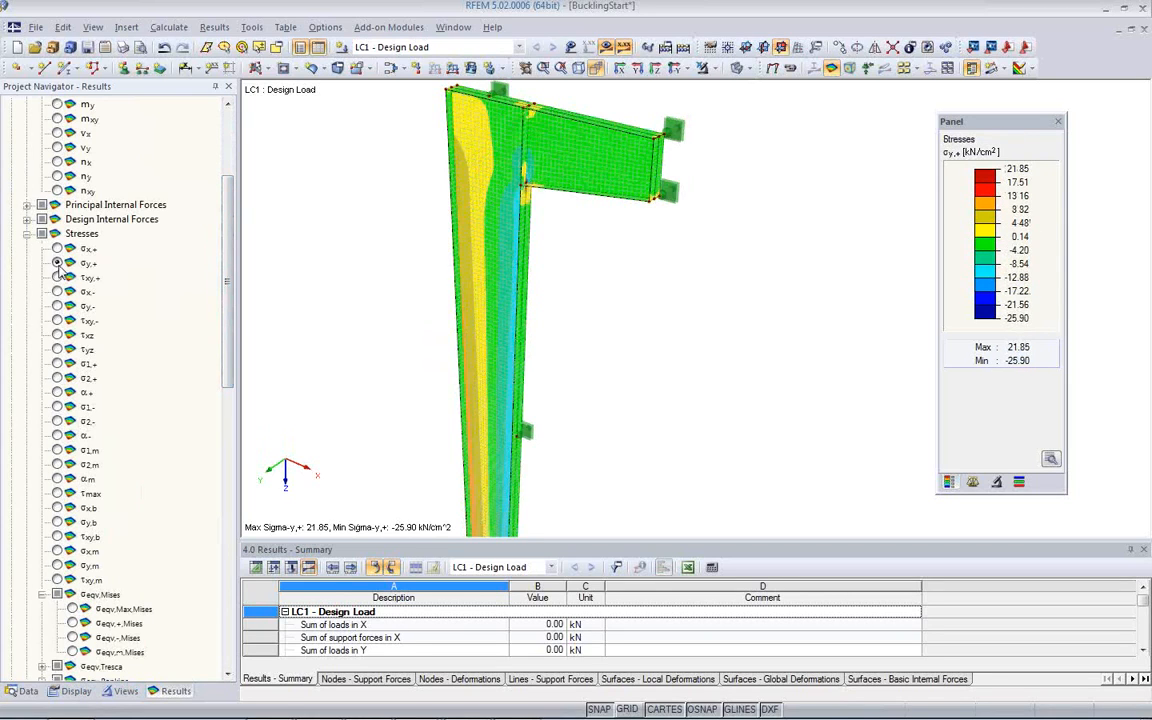
{"action": "left_click", "coordinate": [58, 248]}
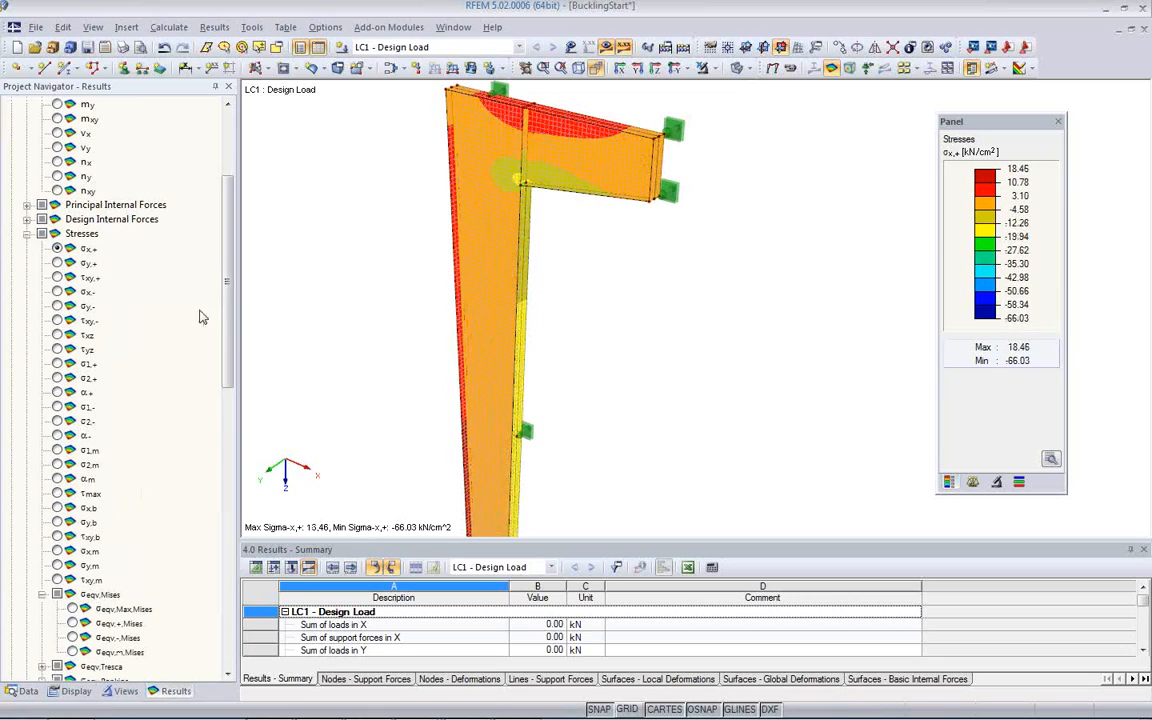
{"action": "left_click", "coordinate": [57, 306]}
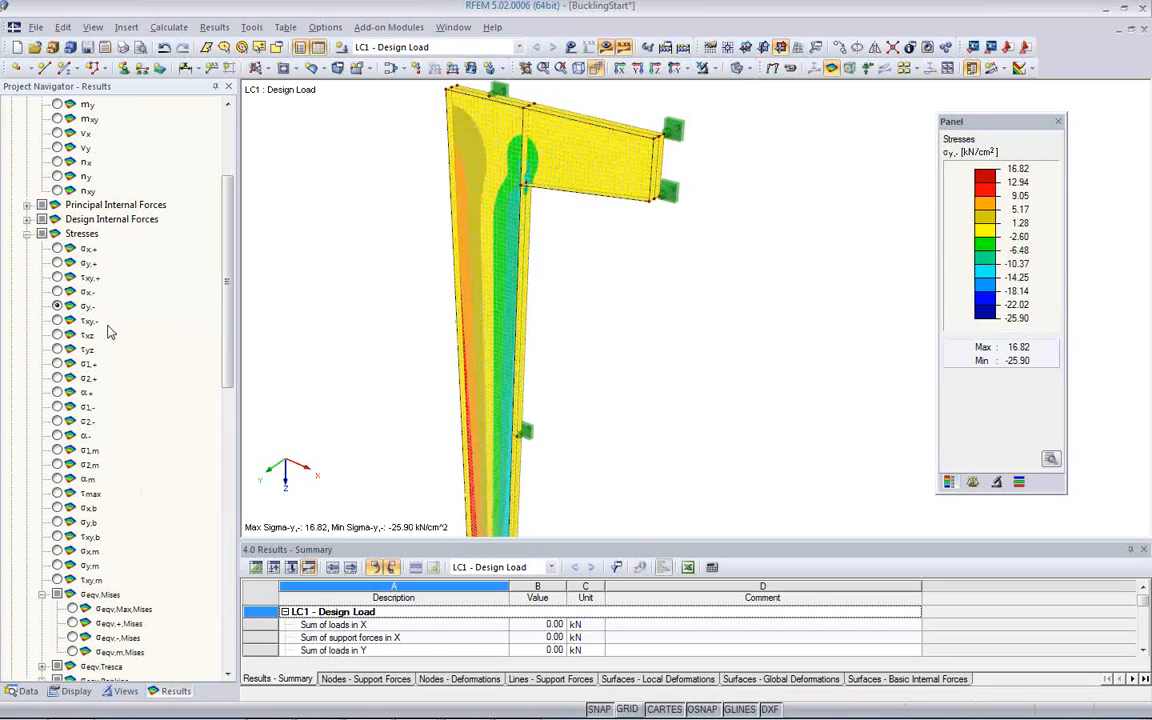
{"action": "left_click", "coordinate": [58, 248]}
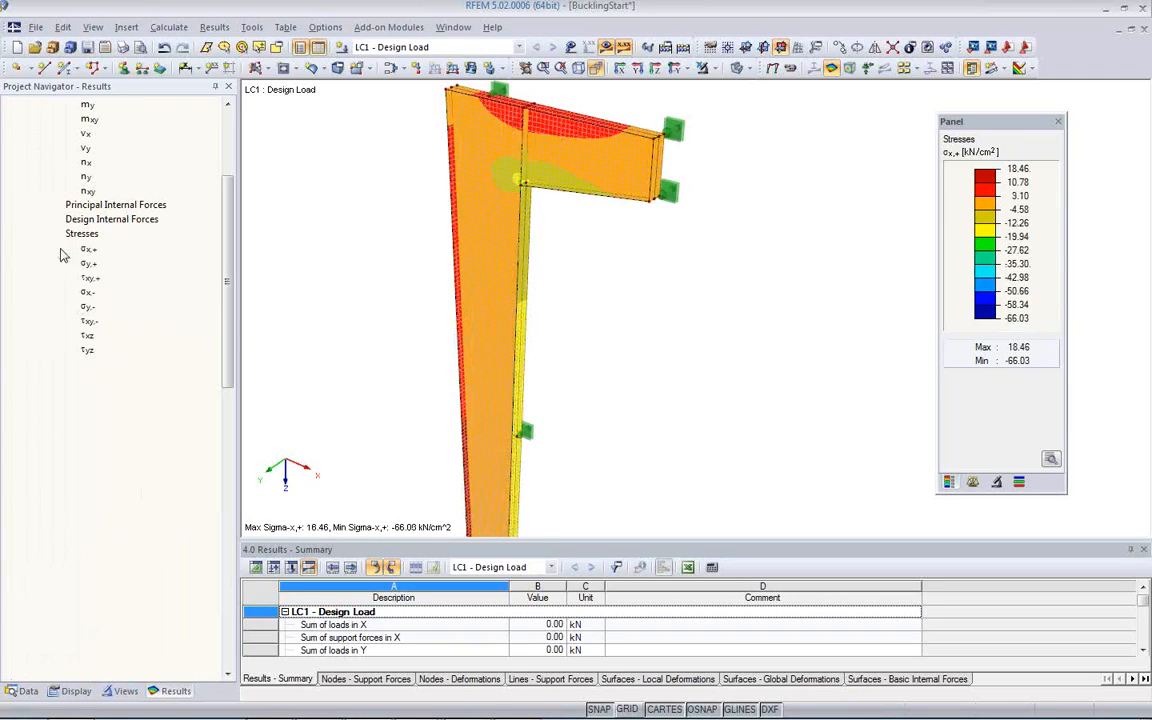
{"action": "middle_click_drag", "start_coordinate": [404, 337], "coordinate": [320, 400], "text": "ctrl"}
{"action": "scroll", "coordinate": [224, 383], "scroll_direction": "up", "scroll_amount": 1}
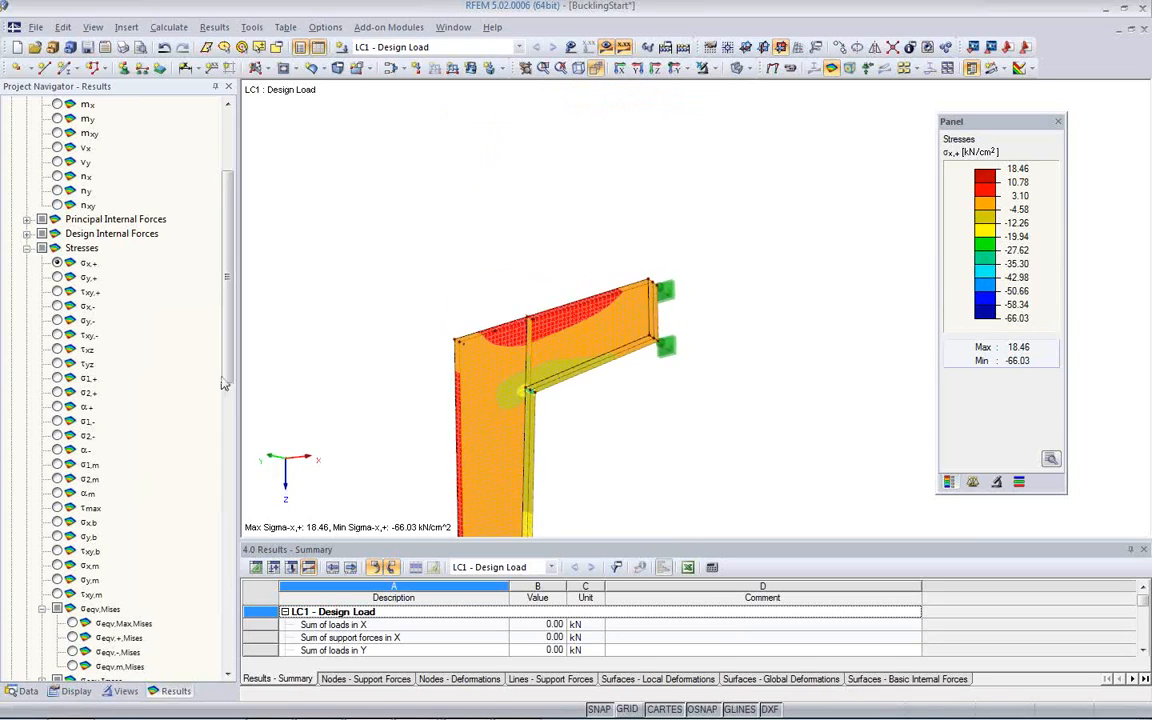
Display the σy,- surface stresses and view the whole frame corner model from another angle
{"action": "left_click", "coordinate": [57, 320]}
{"action": "middle_click_drag", "start_coordinate": [514, 352], "coordinate": [525, 545], "text": "ctrl"}
{"action": "scroll", "coordinate": [527, 287], "scroll_direction": "down", "scroll_amount": 2}
{"action": "scroll", "coordinate": [50, 368], "scroll_direction": "up", "scroll_amount": 1}
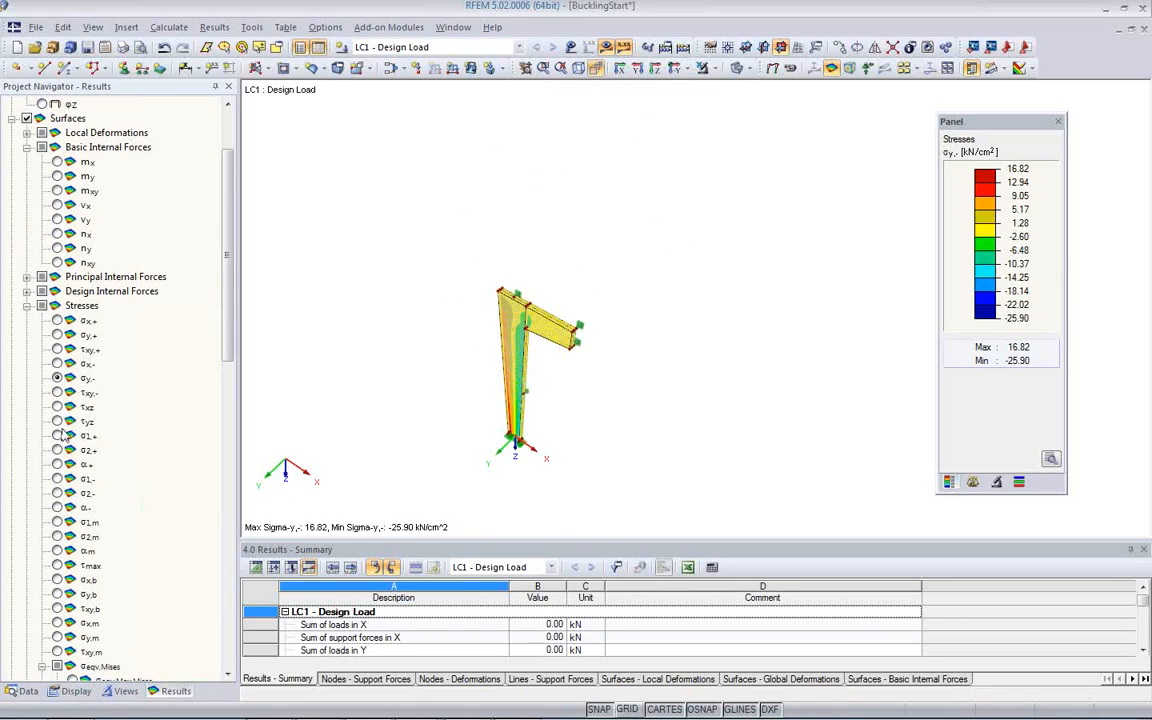
Display the σeqv,Max,Mises equivalent stresses and examine the inner corner between column and beam
{"action": "scroll", "coordinate": [113, 350], "scroll_direction": "down", "scroll_amount": 4}
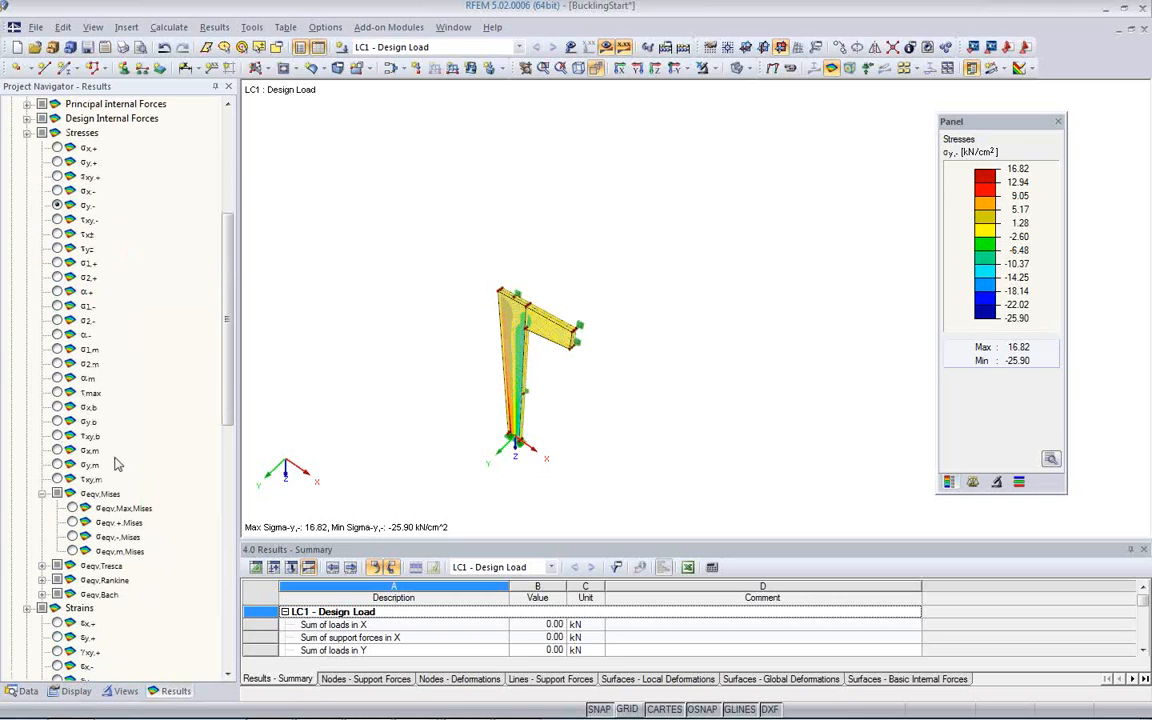
{"action": "left_click", "coordinate": [72, 508]}
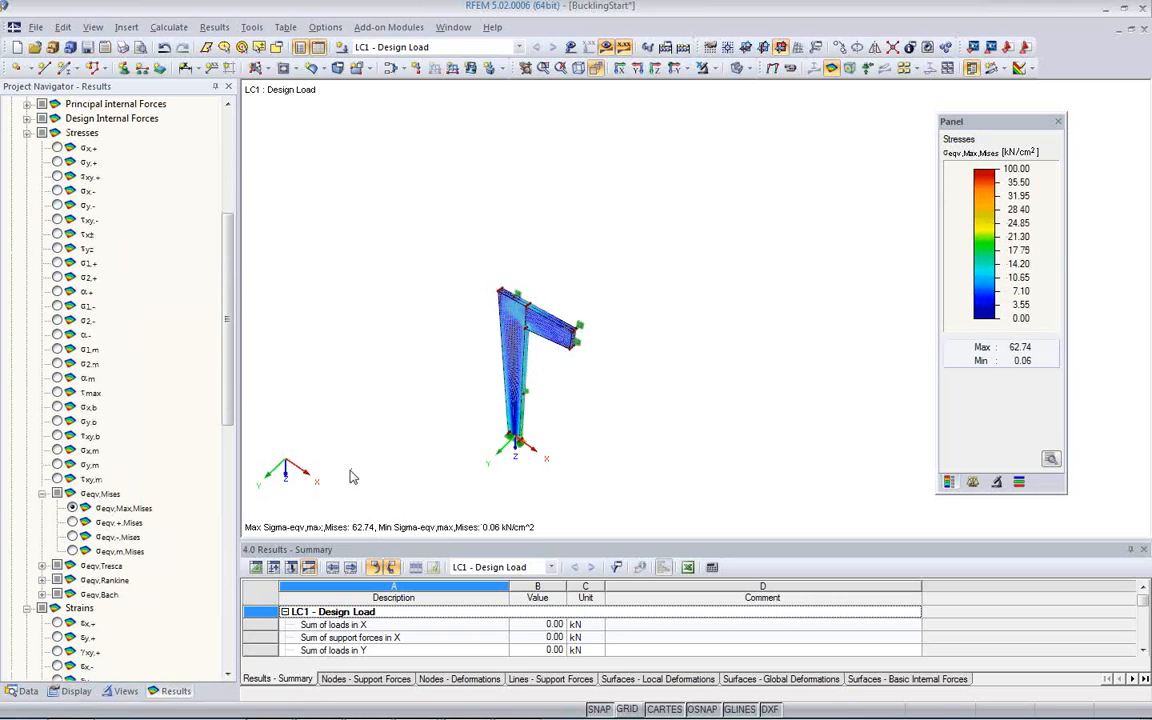
{"action": "middle_click_drag", "start_coordinate": [566, 385], "coordinate": [524, 322], "text": "ctrl"}
{"action": "scroll", "coordinate": [567, 322], "scroll_direction": "up", "scroll_amount": 3}
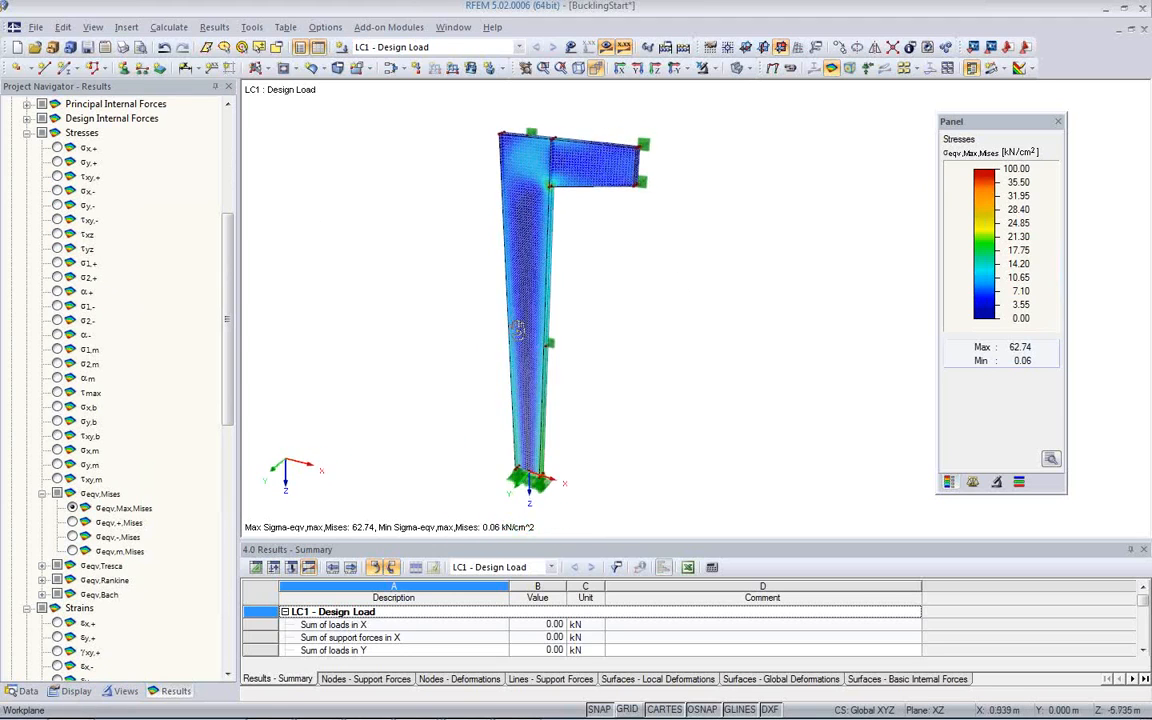
{"action": "scroll", "coordinate": [537, 218], "scroll_direction": "up", "scroll_amount": 4}
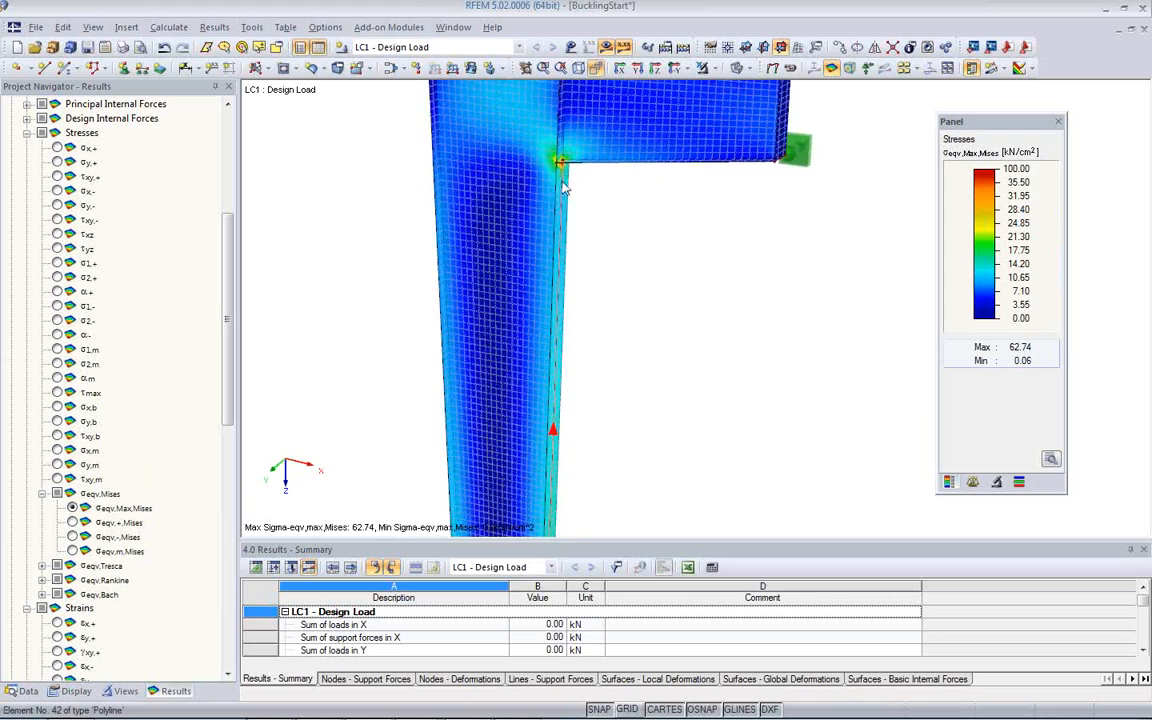
{"action": "scroll", "coordinate": [553, 160], "scroll_direction": "down", "scroll_amount": 5}
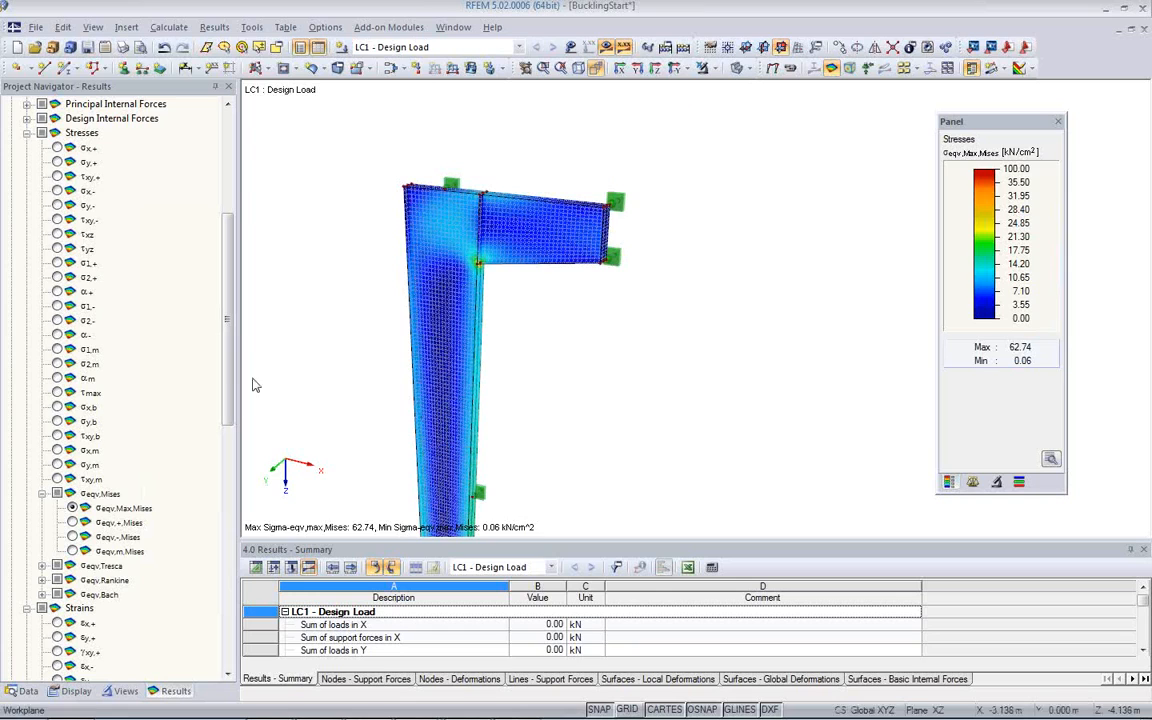
Open the RF-STEEL Surfaces add-on module for general stress analysis of steel surfaces
{"action": "left_click", "coordinate": [27, 691]}
{"action": "scroll", "coordinate": [130, 470], "scroll_direction": "down", "scroll_amount": 3}
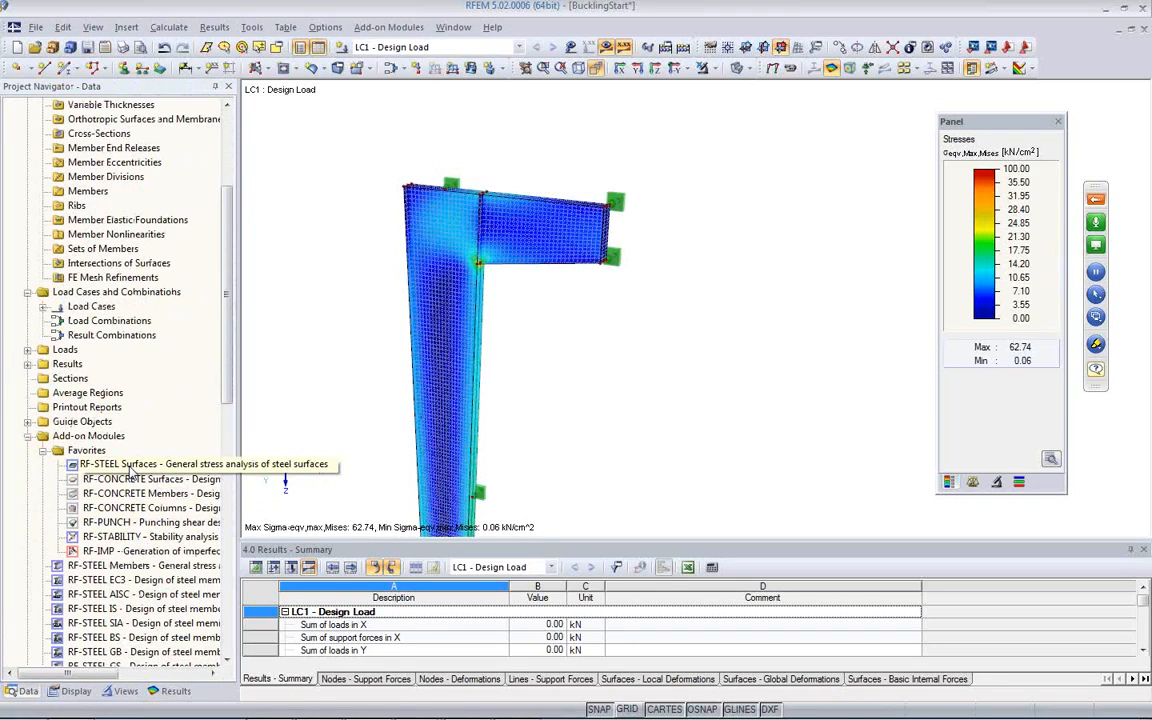
{"action": "double_click", "coordinate": [128, 466]}
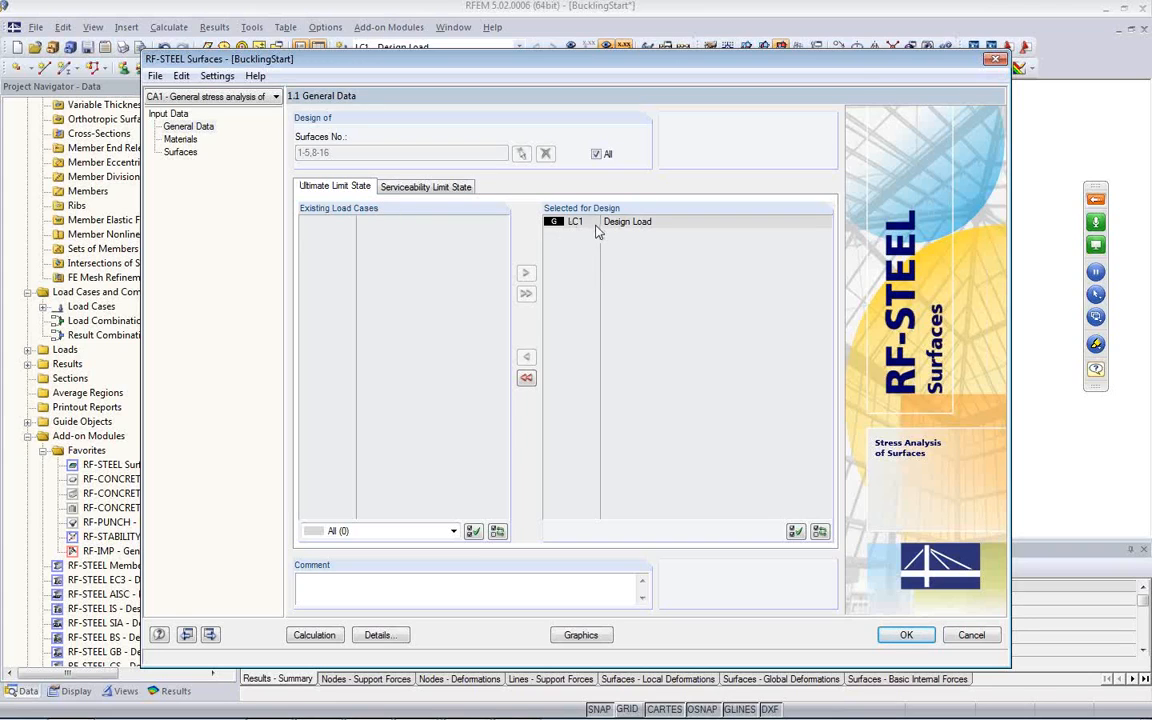
Review the design case's serviceability and ultimate limit state load cases, material properties, and surface thicknesses
{"action": "left_click", "coordinate": [430, 188]}
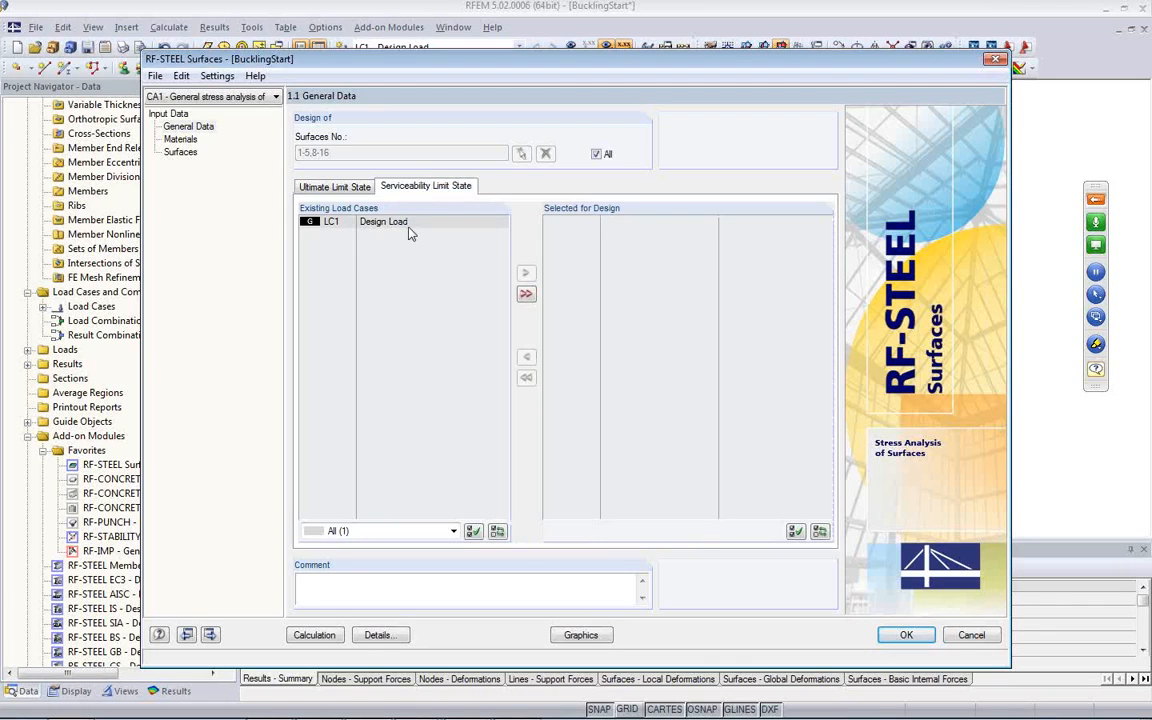
{"action": "left_click", "coordinate": [331, 186]}
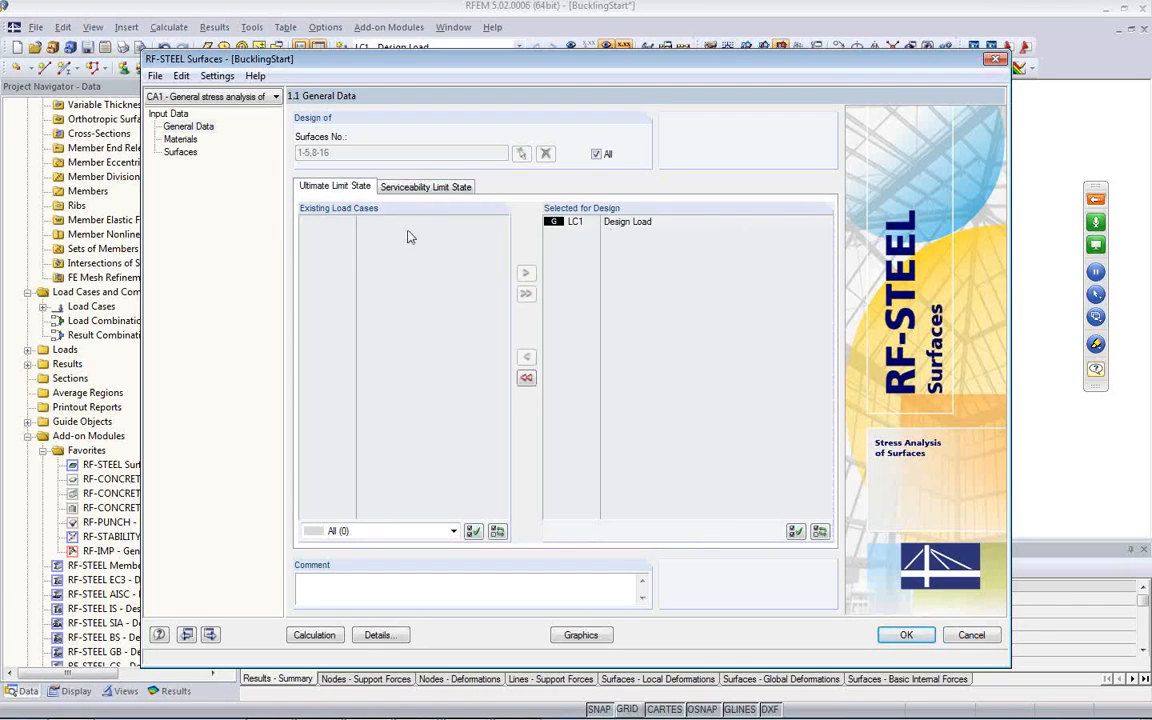
{"action": "left_click", "coordinate": [181, 139]}
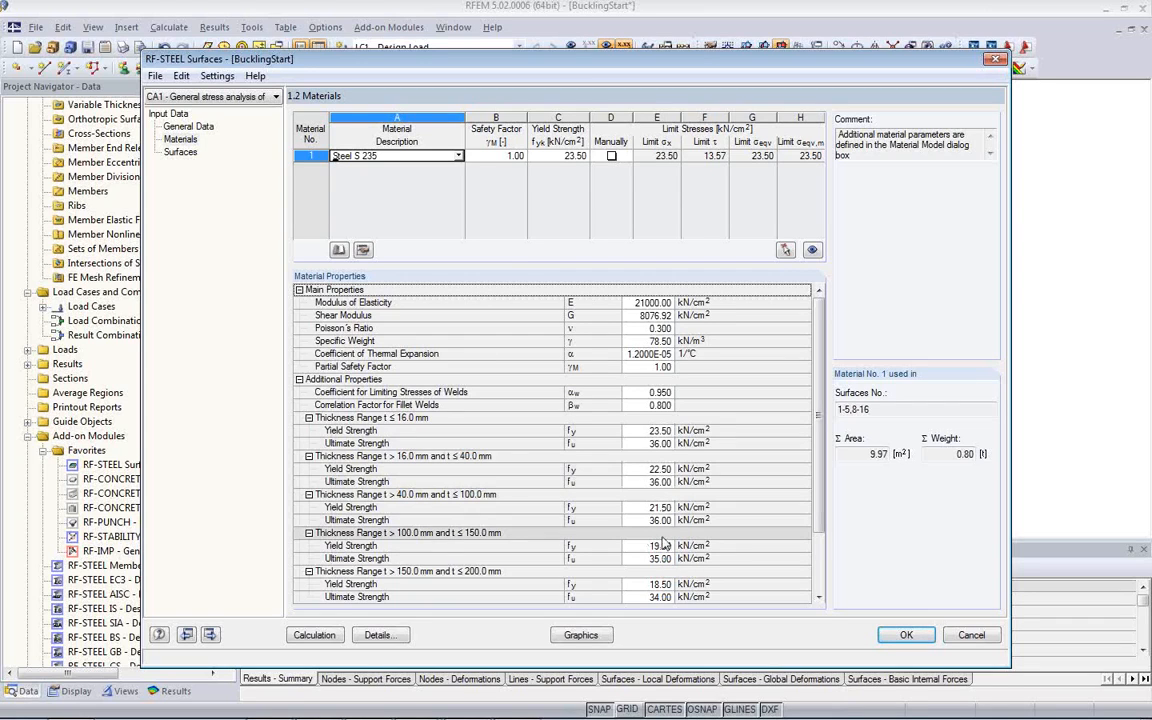
{"action": "left_click", "coordinate": [182, 153]}
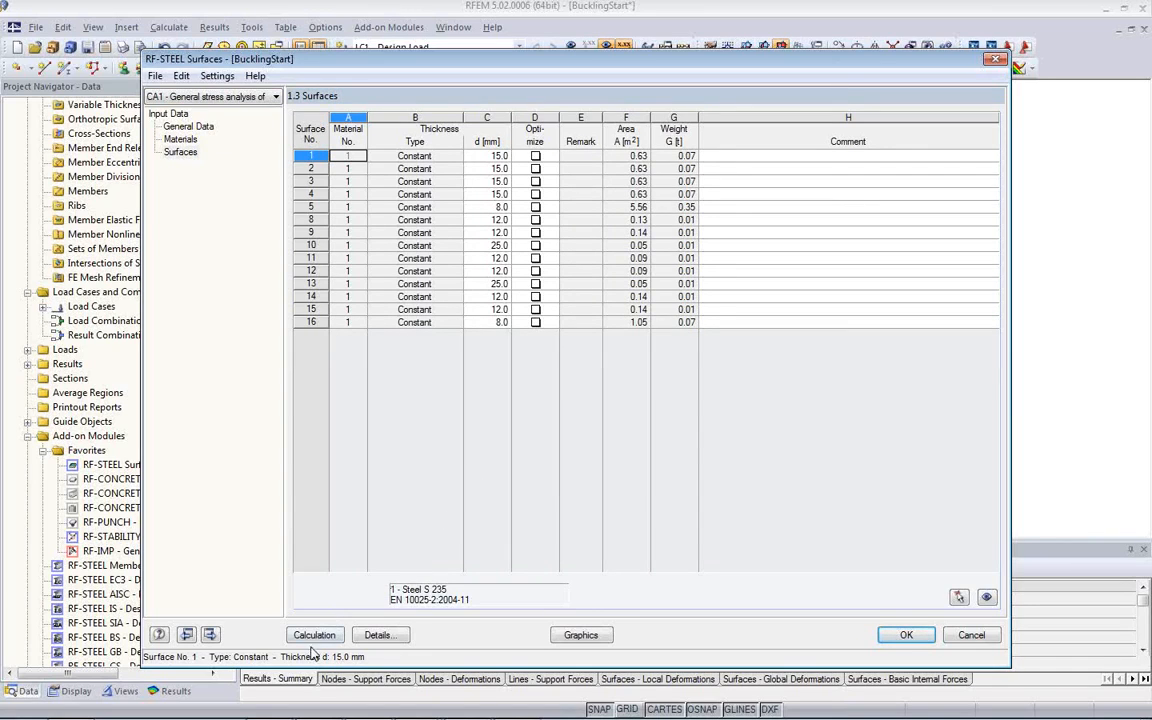
Review the calculation details for stresses to calculate, serviceability deflection limits, and analysis options, accepting the existing settings
{"action": "left_click", "coordinate": [379, 636]}
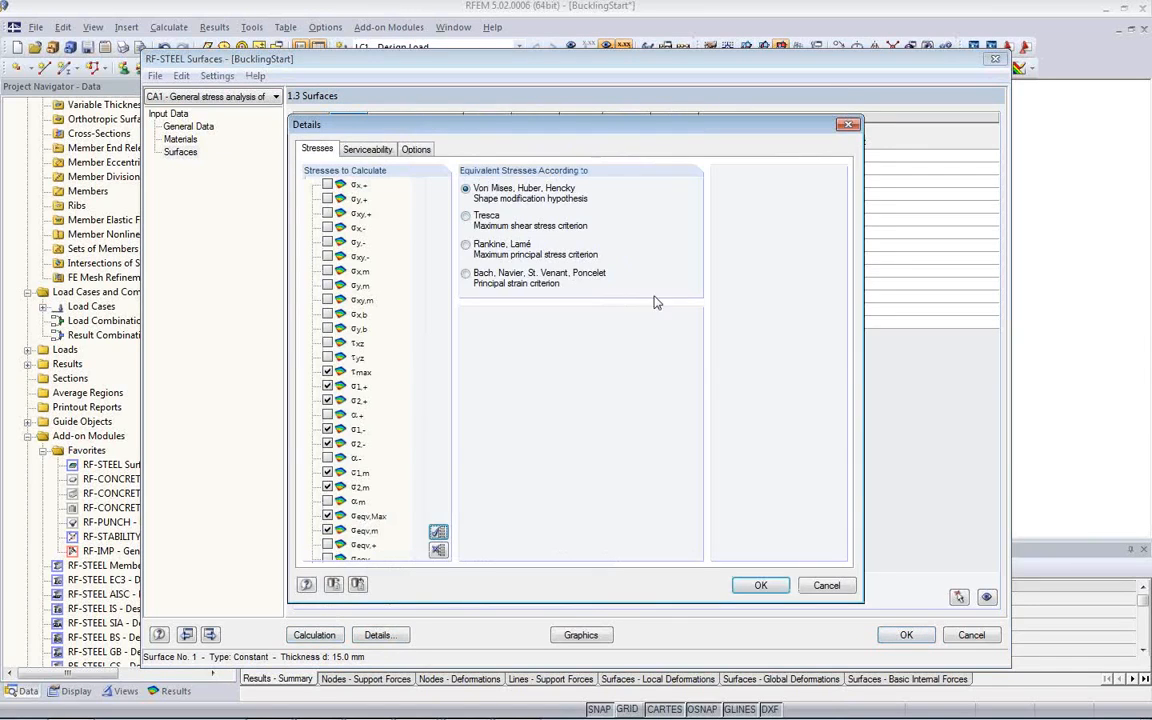
{"action": "scroll", "coordinate": [375, 389], "scroll_direction": "down", "scroll_amount": 1}
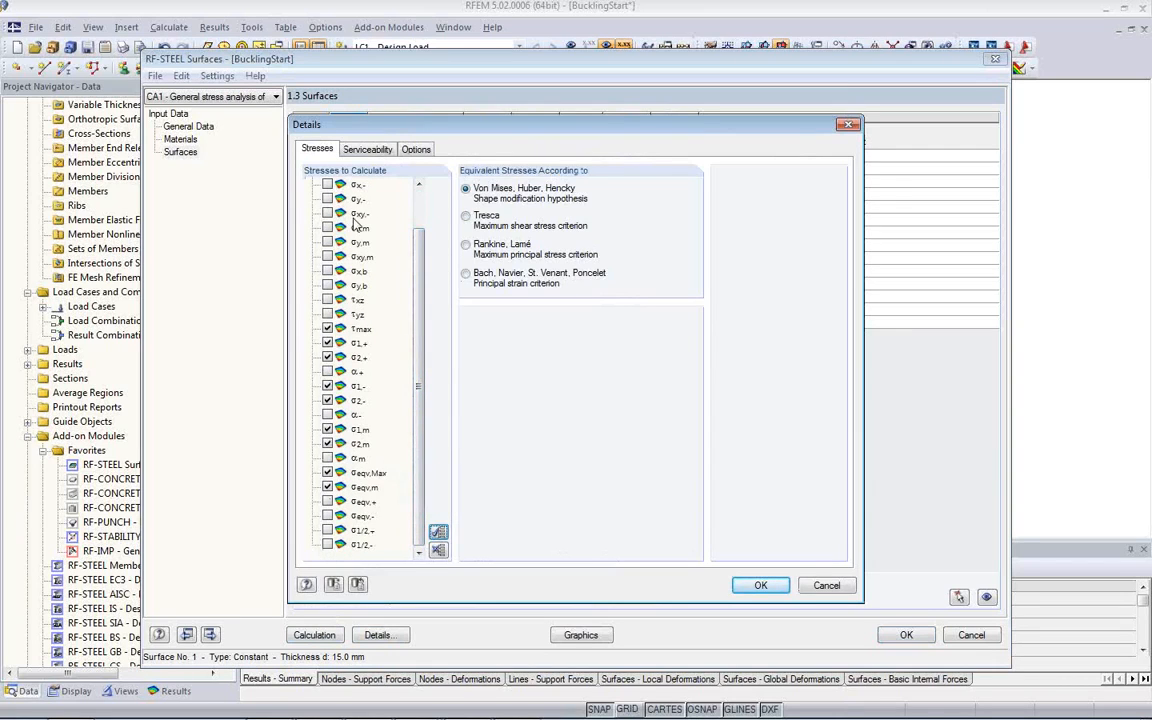
{"action": "left_click", "coordinate": [365, 150]}
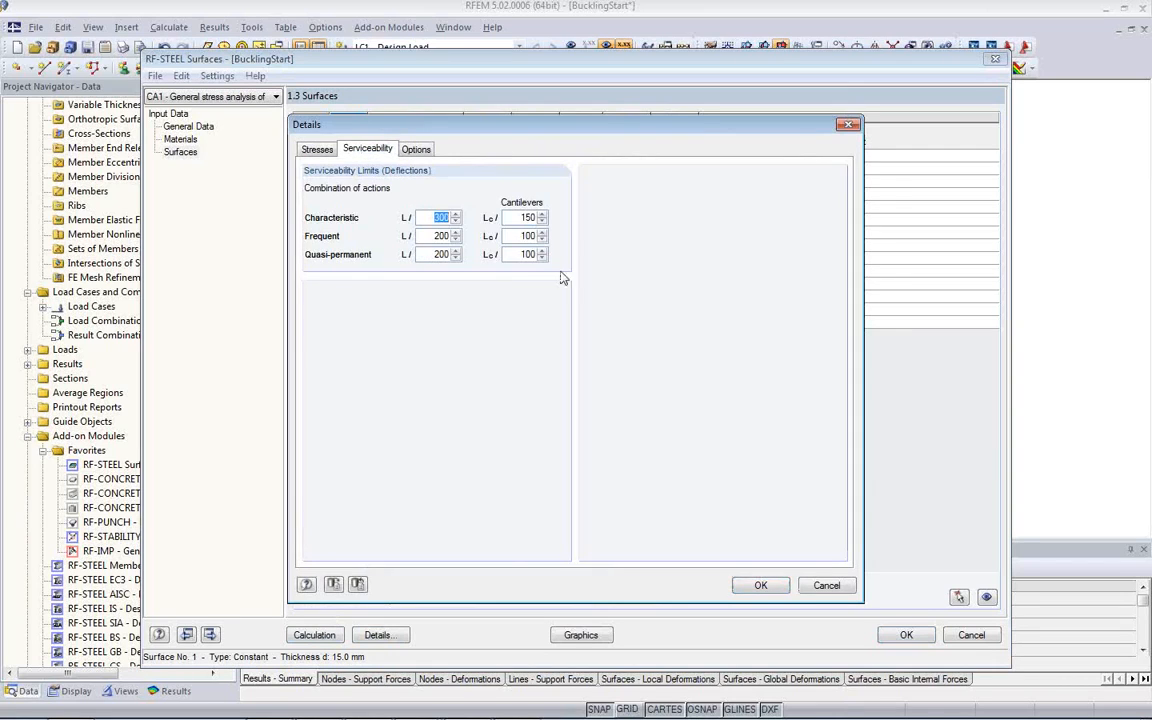
{"action": "left_click", "coordinate": [436, 235]}
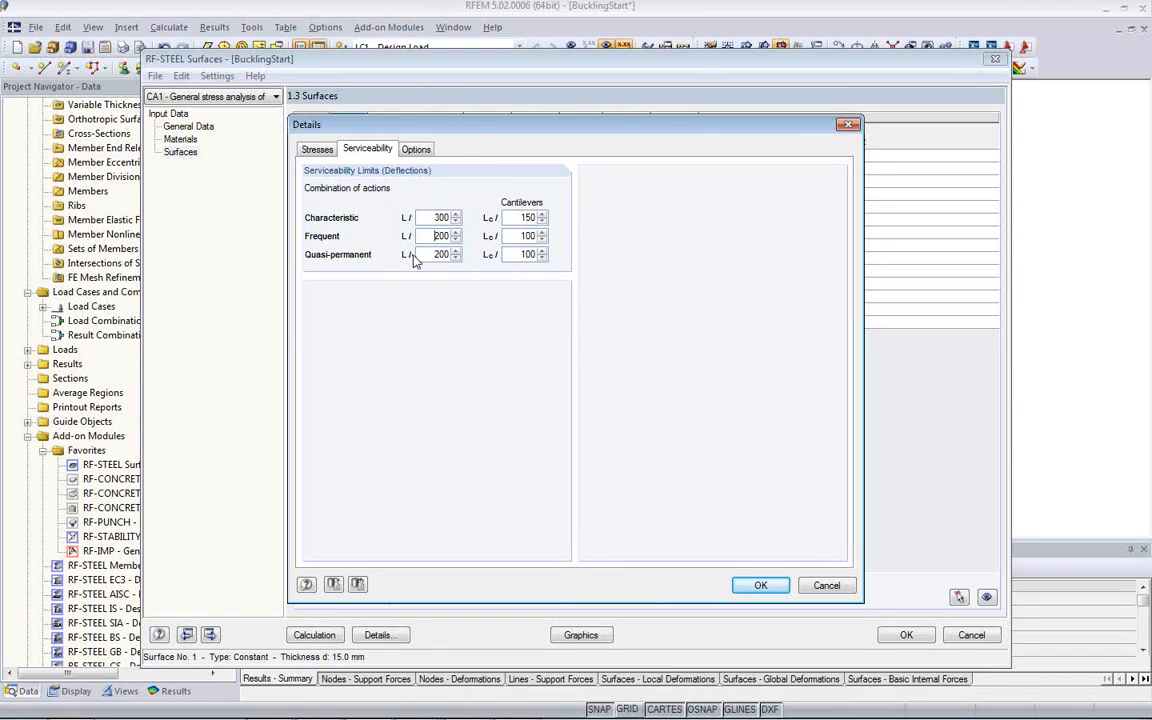
{"action": "left_click", "coordinate": [417, 150]}
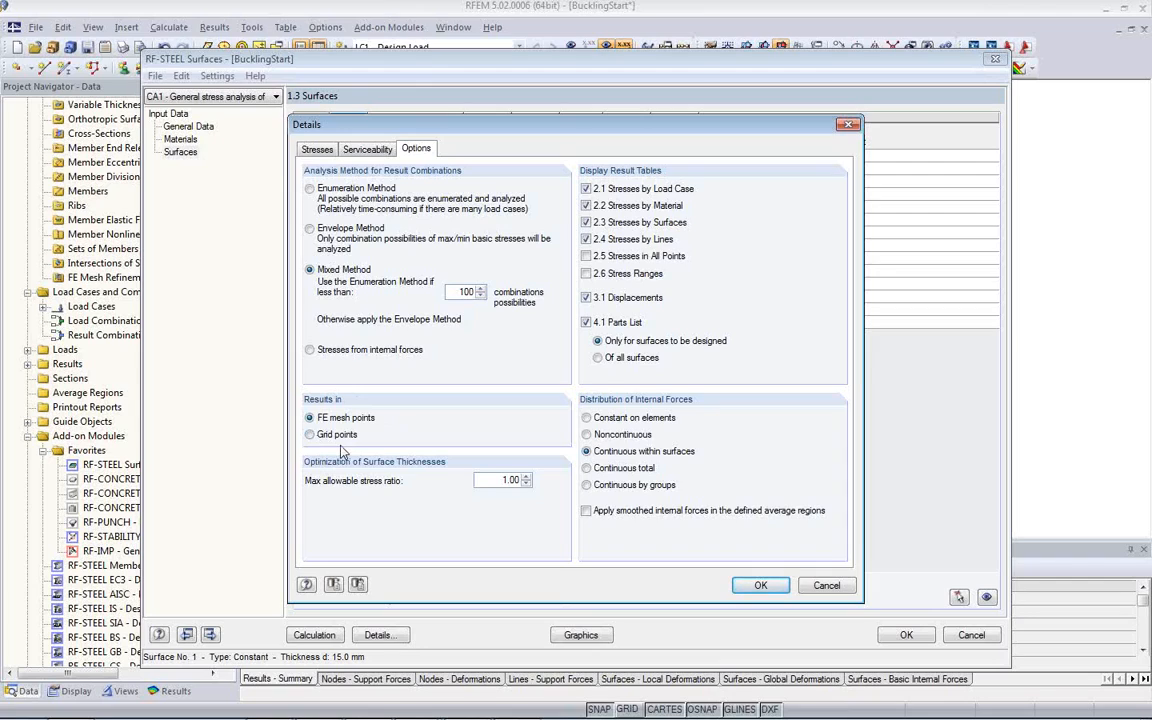
{"action": "left_click", "coordinate": [761, 586]}
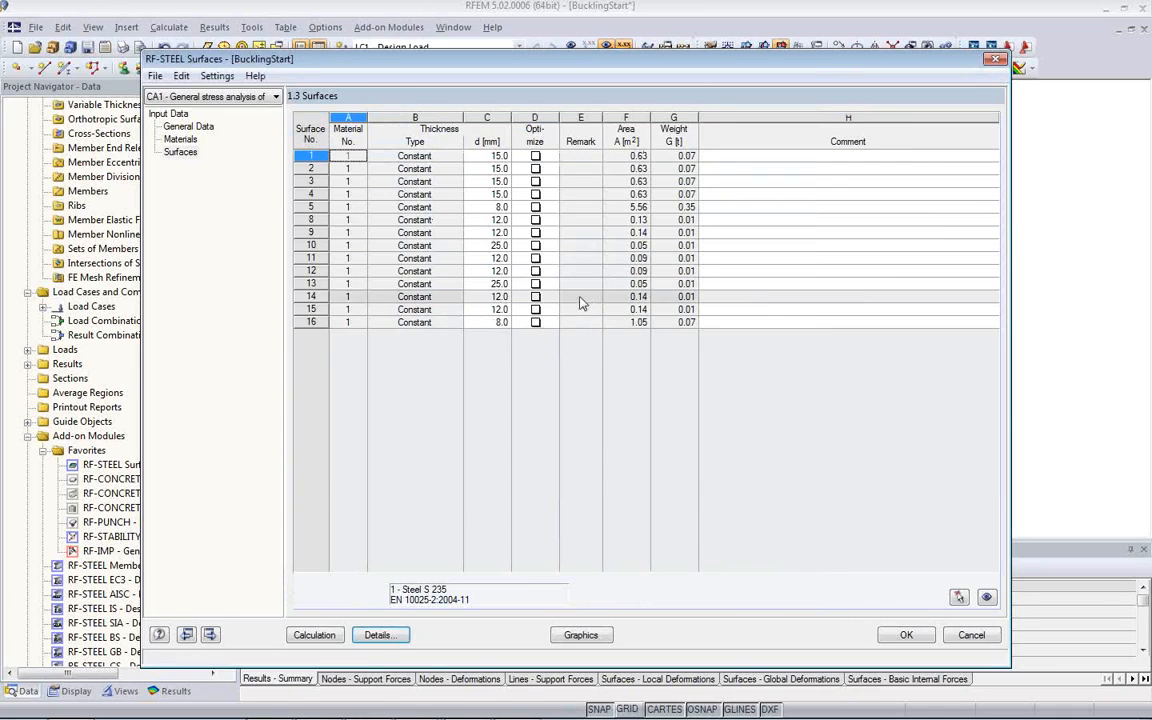
Run the surface stress calculation and locate the σeqv,Max result on the model from the load case table
{"action": "left_click", "coordinate": [316, 636]}
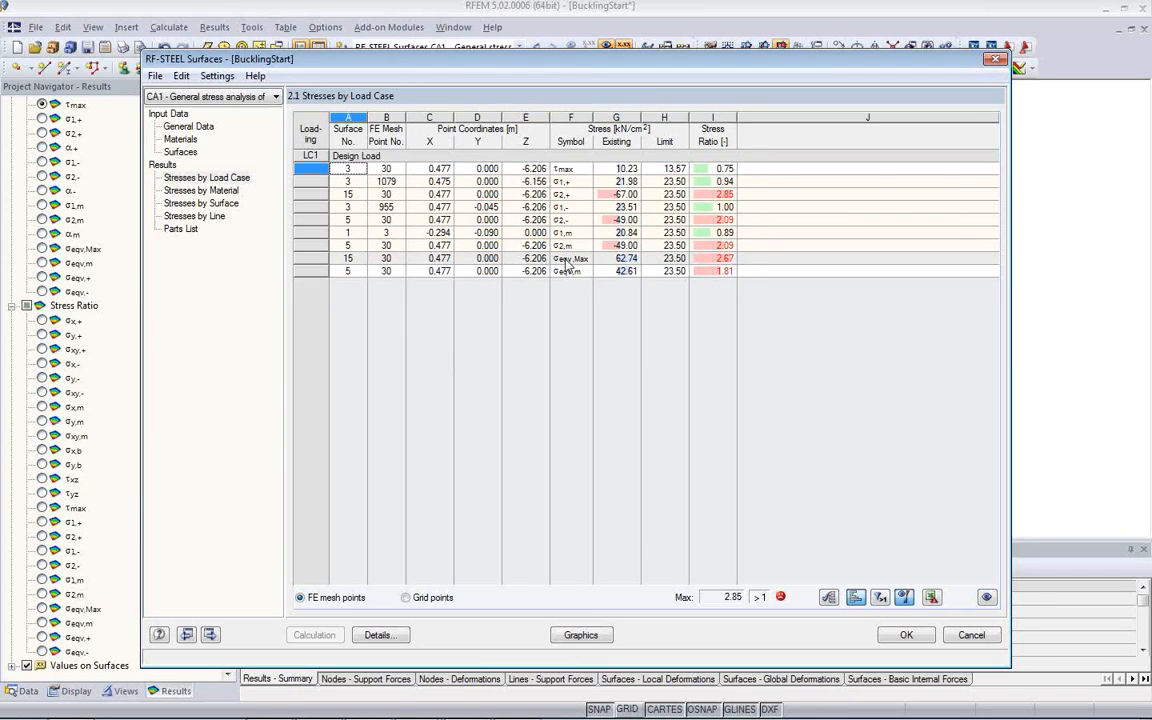
{"action": "left_click", "coordinate": [574, 259]}
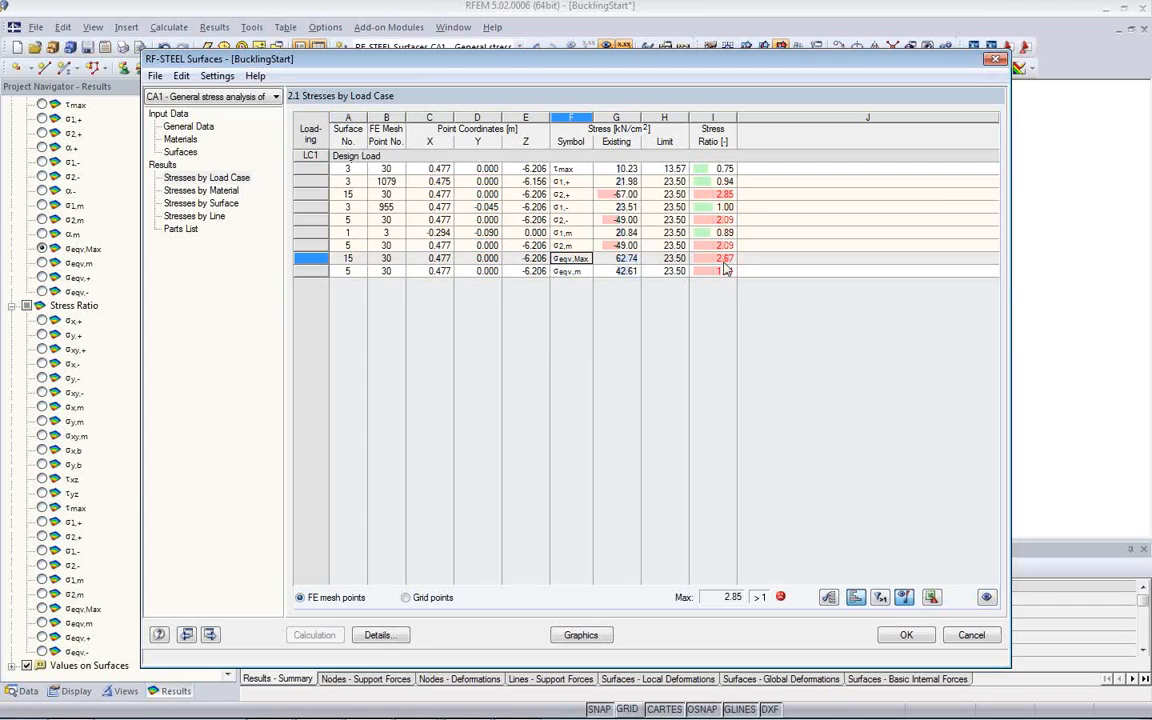
{"action": "left_click_drag", "start_coordinate": [487, 57], "coordinate": [541, 435]}
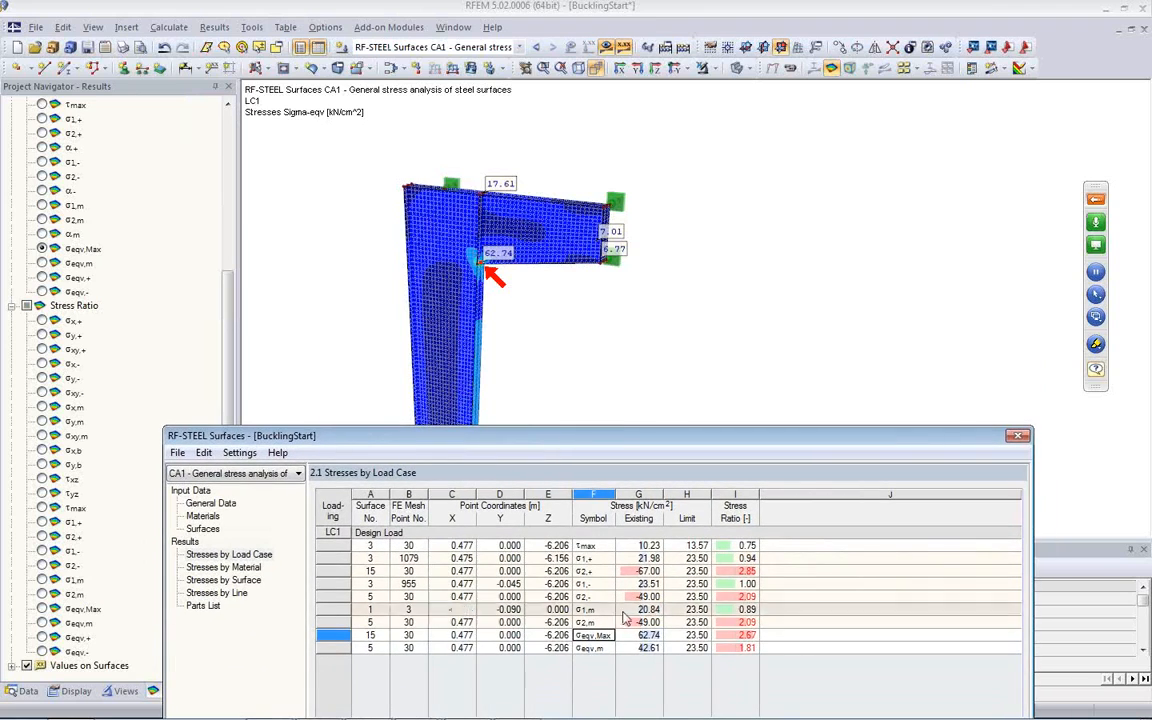
Go through the stress components from σeqv,m and τmax to σeqv,Max in the load case table, comparing their locations on the model
{"action": "left_click", "coordinate": [594, 650]}
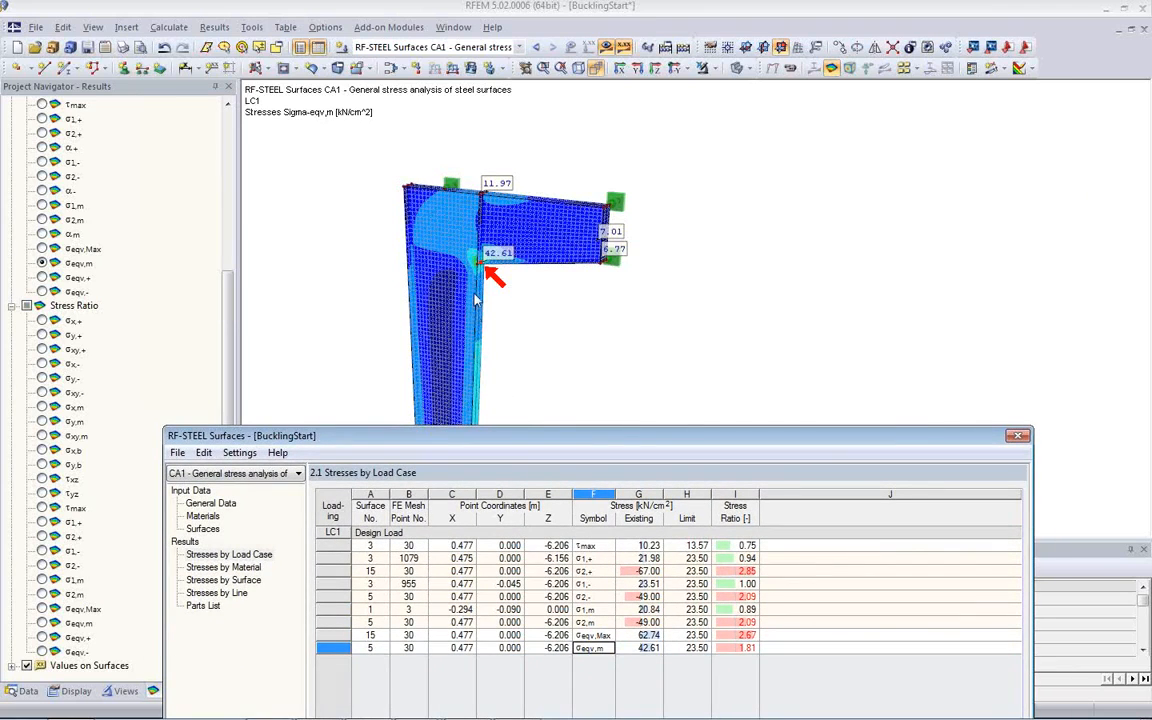
{"action": "left_click", "coordinate": [594, 546]}
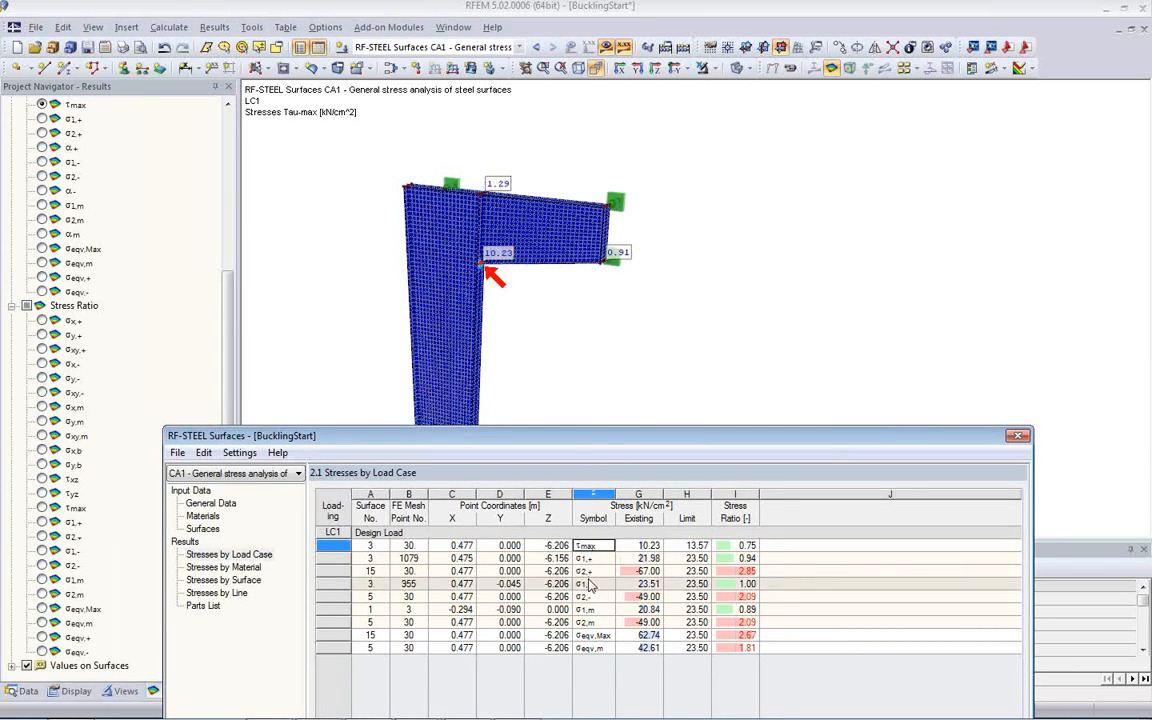
{"action": "key", "text": "Down"}
{"action": "key", "text": "Down"}
{"action": "key", "text": "Down"}
{"action": "key", "text": "Down"}
{"action": "key", "text": "Down"}
{"action": "key", "text": "Down"}
{"action": "key", "text": "Down"}
{"action": "key", "text": "Down"}
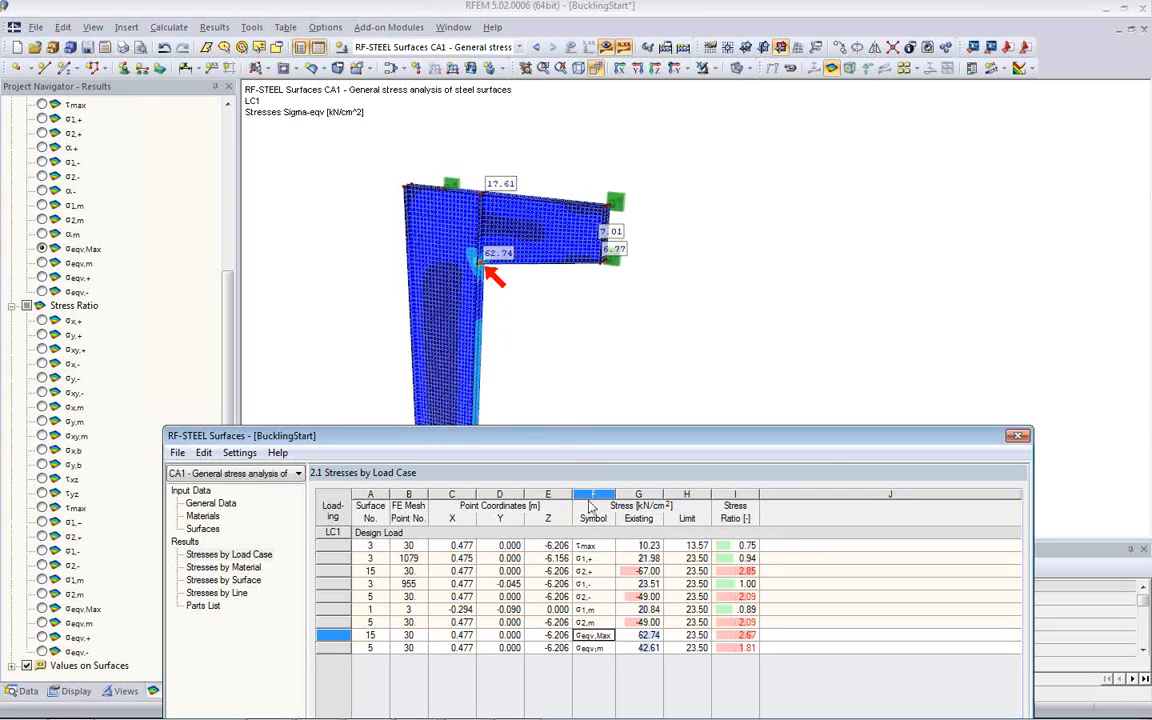
{"action": "left_click_drag", "start_coordinate": [560, 437], "coordinate": [558, 99]}
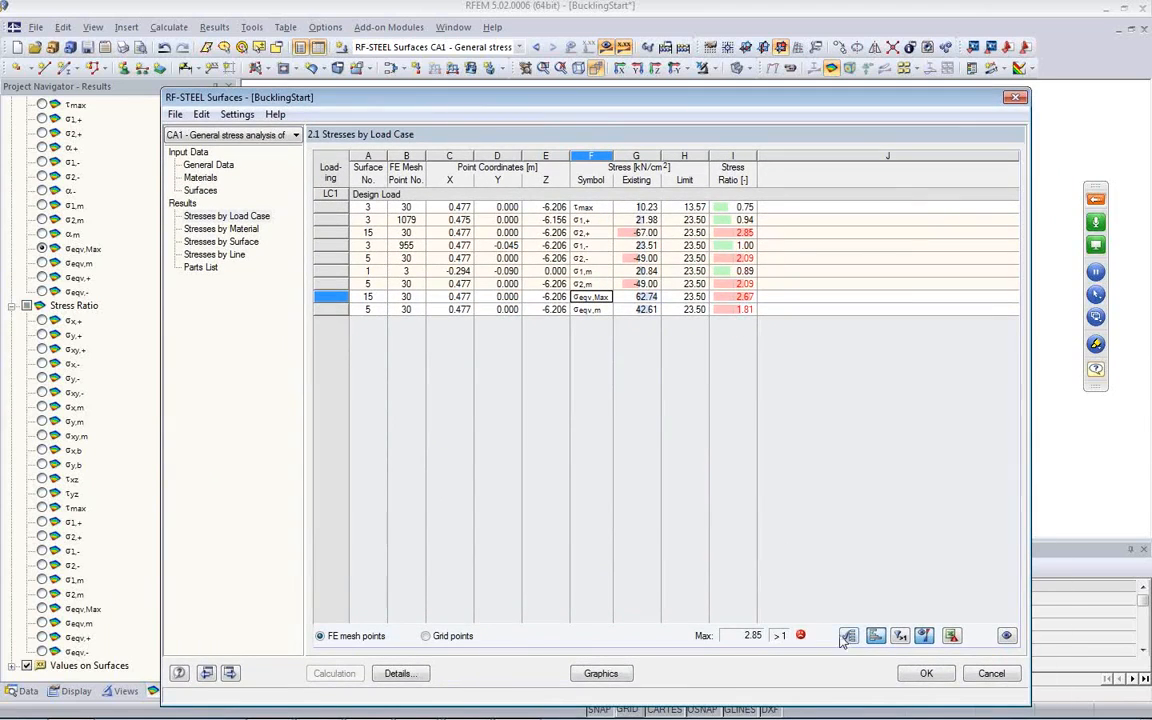
Show the RF-STEEL Surfaces results graphically and examine the σeqv,Max stress peak at the inner frame corner
{"action": "left_click", "coordinate": [601, 673]}
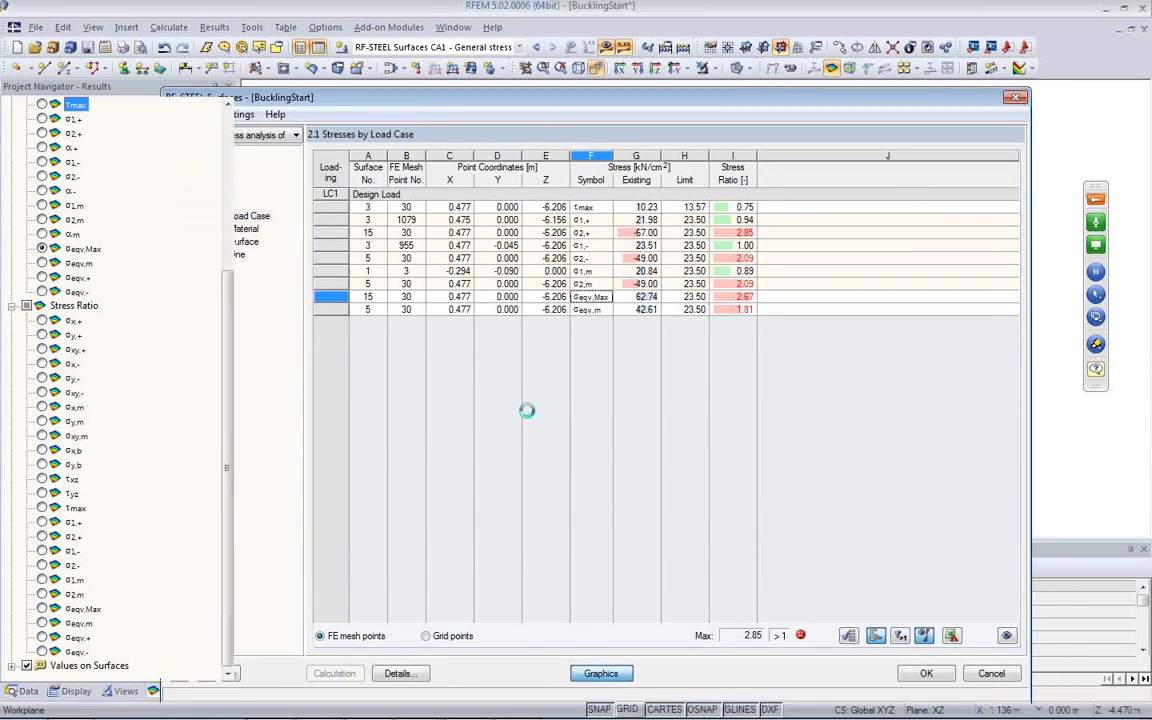
{"action": "middle_click_drag", "start_coordinate": [506, 314], "coordinate": [447, 262], "text": "ctrl"}
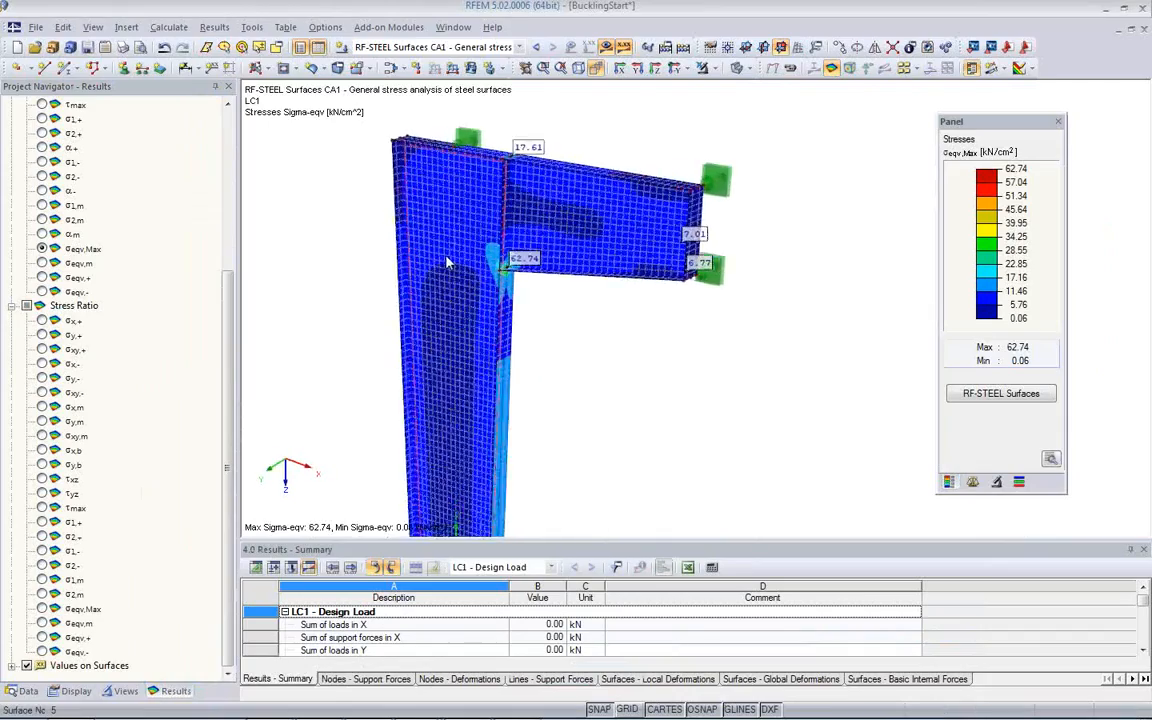
{"action": "scroll", "coordinate": [447, 262], "scroll_direction": "up", "scroll_amount": 5}
{"action": "middle_click_drag", "start_coordinate": [521, 258], "coordinate": [669, 298], "text": "ctrl"}
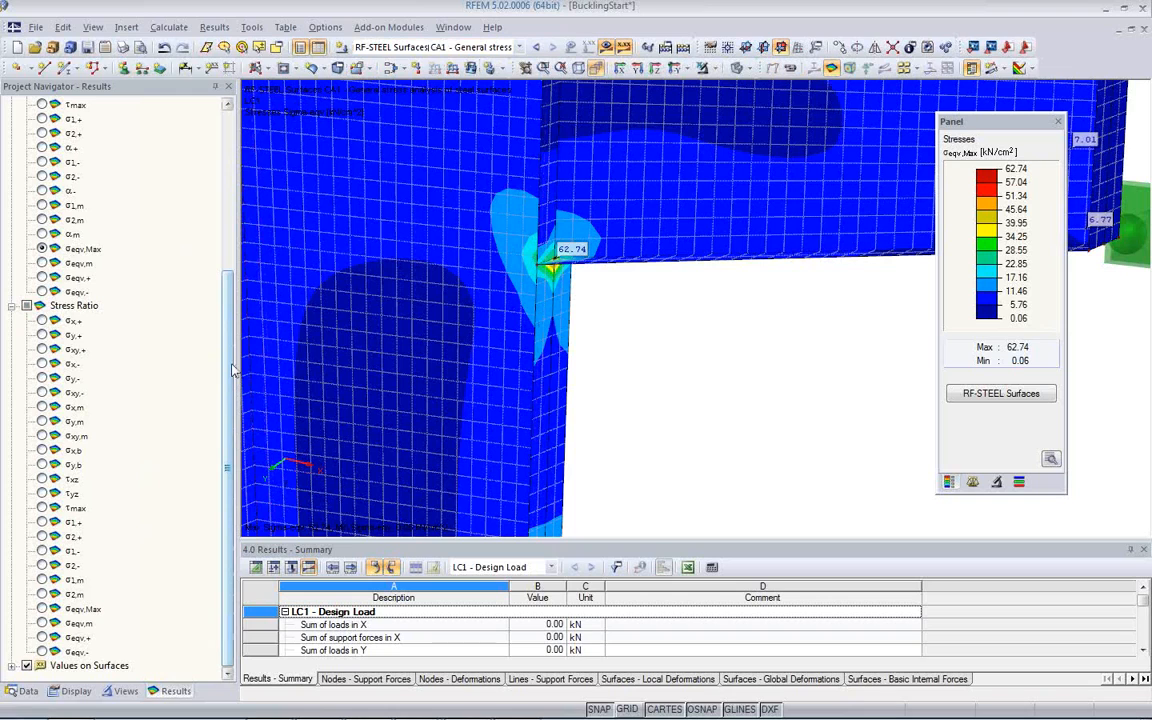
Display the σeqv,Max stress ratio and examine the overstressed area at the inner frame corner from several angles
{"action": "left_click", "coordinate": [41, 609]}
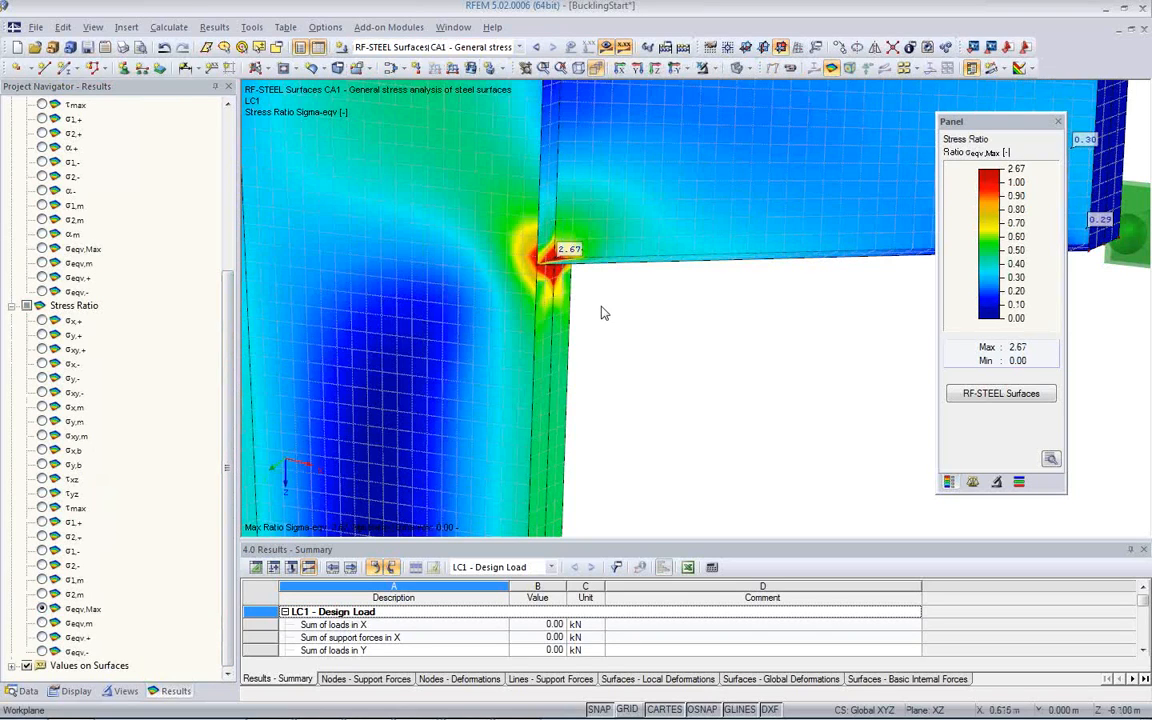
{"action": "middle_click_drag", "start_coordinate": [597, 314], "coordinate": [866, 285], "text": "ctrl"}
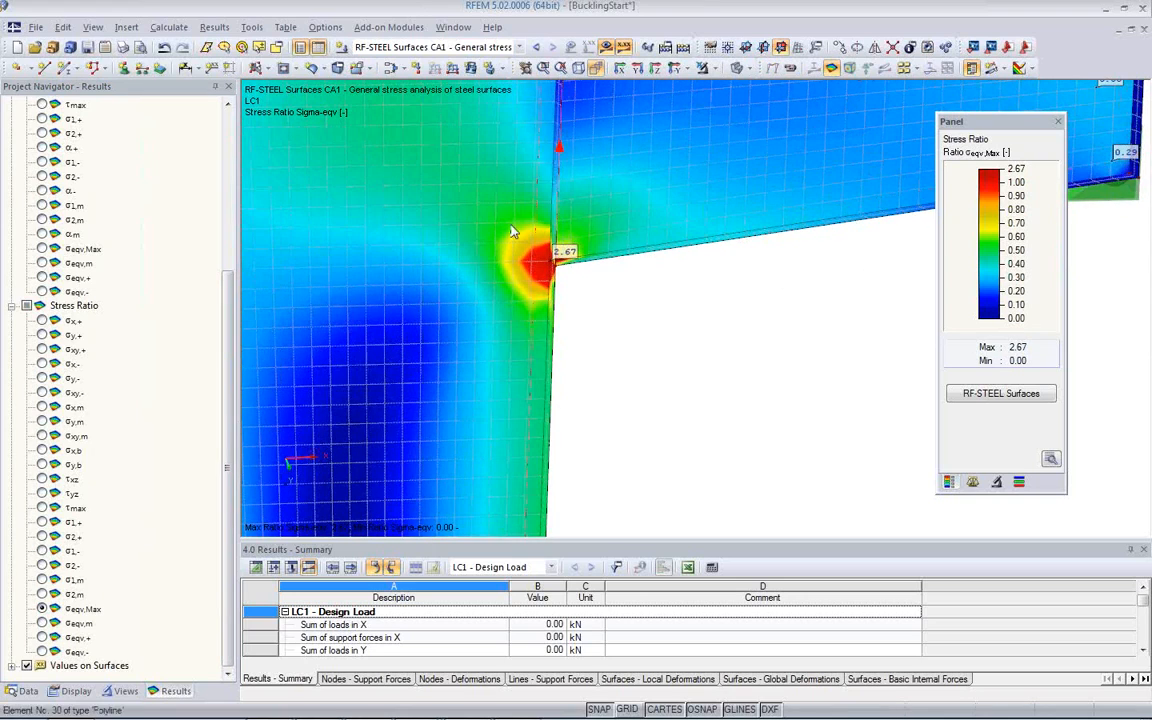
{"action": "middle_click_drag", "start_coordinate": [505, 240], "coordinate": [487, 328], "text": "ctrl"}
{"action": "scroll", "coordinate": [597, 288], "scroll_direction": "up", "scroll_amount": 3}
{"action": "scroll", "coordinate": [487, 328], "scroll_direction": "down", "scroll_amount": 5}
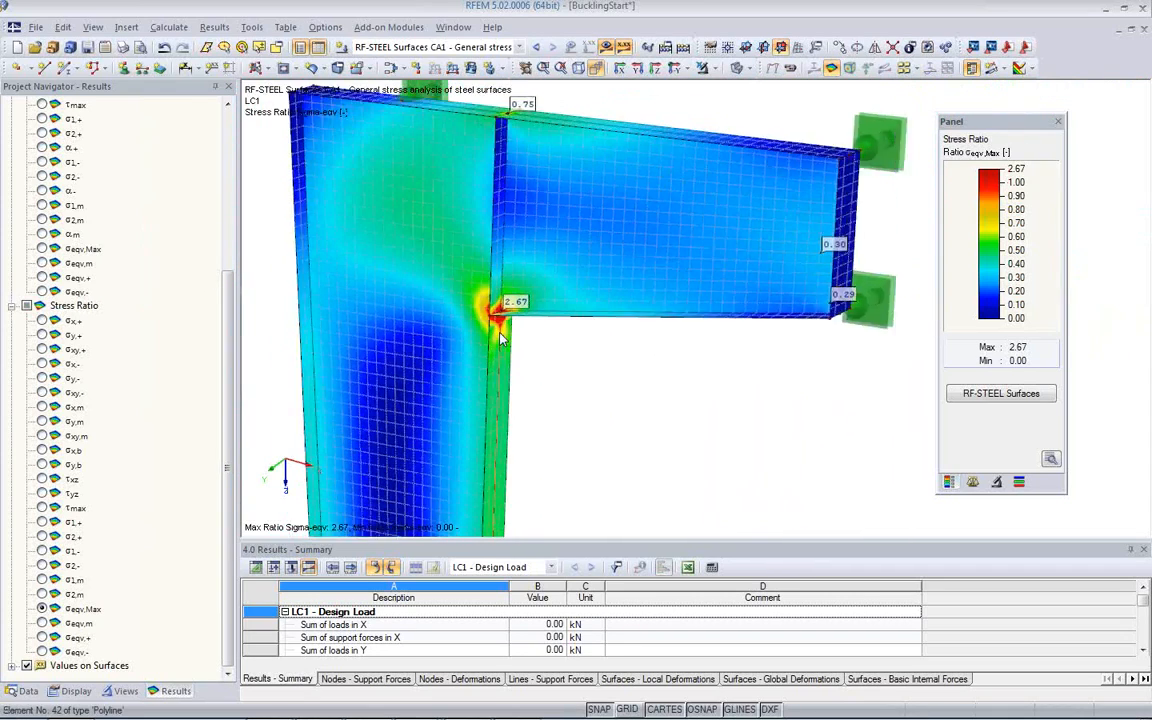
{"action": "middle_click_drag", "start_coordinate": [527, 285], "coordinate": [560, 323], "text": "ctrl"}
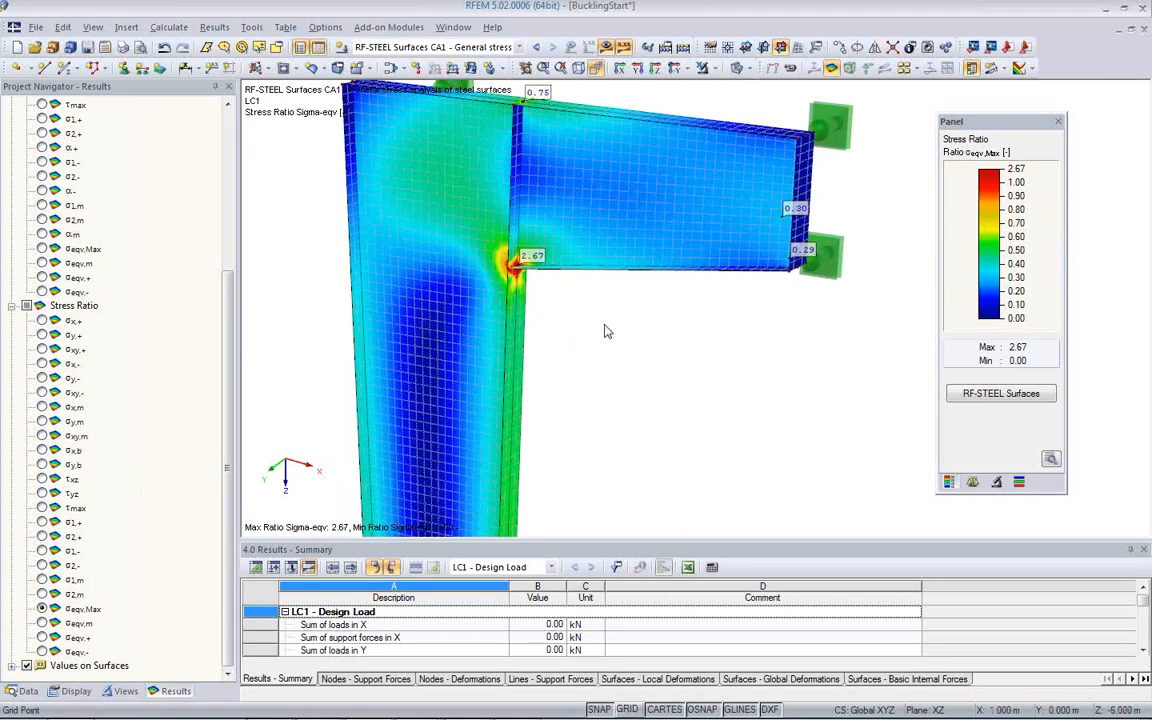
Inspect the FE mesh and result grid settings of column web surface 5, discarding any edits
{"action": "double_click", "coordinate": [463, 252]}
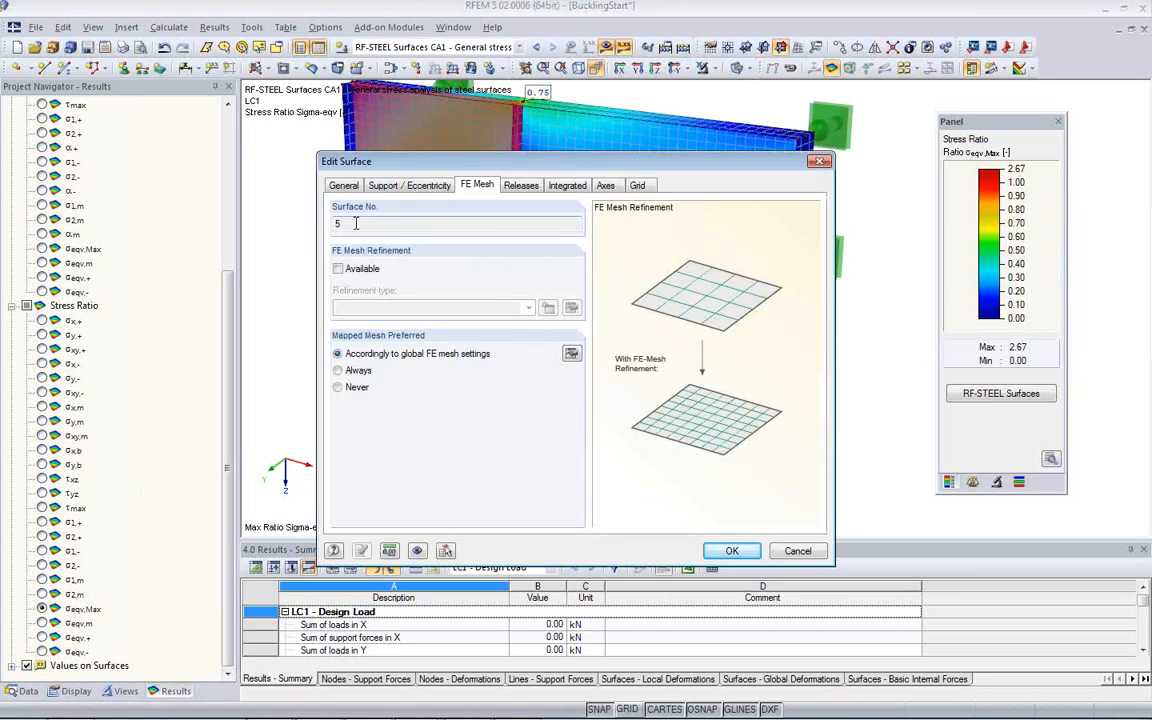
{"action": "left_click", "coordinate": [640, 187]}
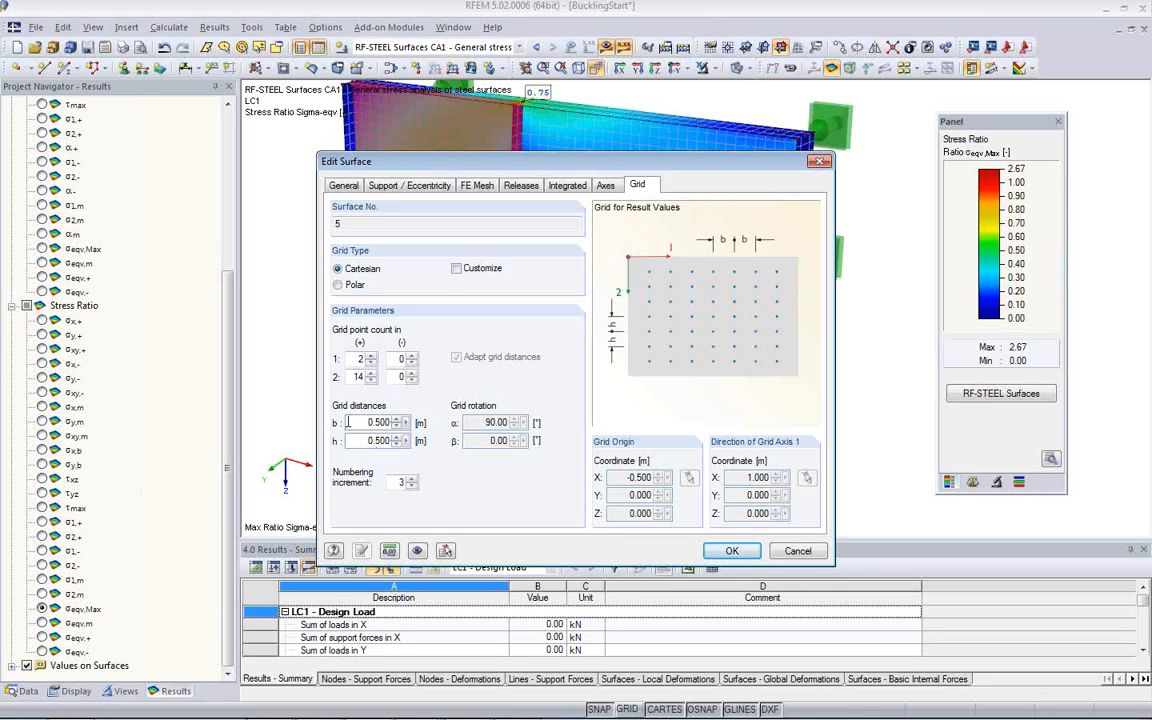
{"action": "left_click", "coordinate": [797, 551]}
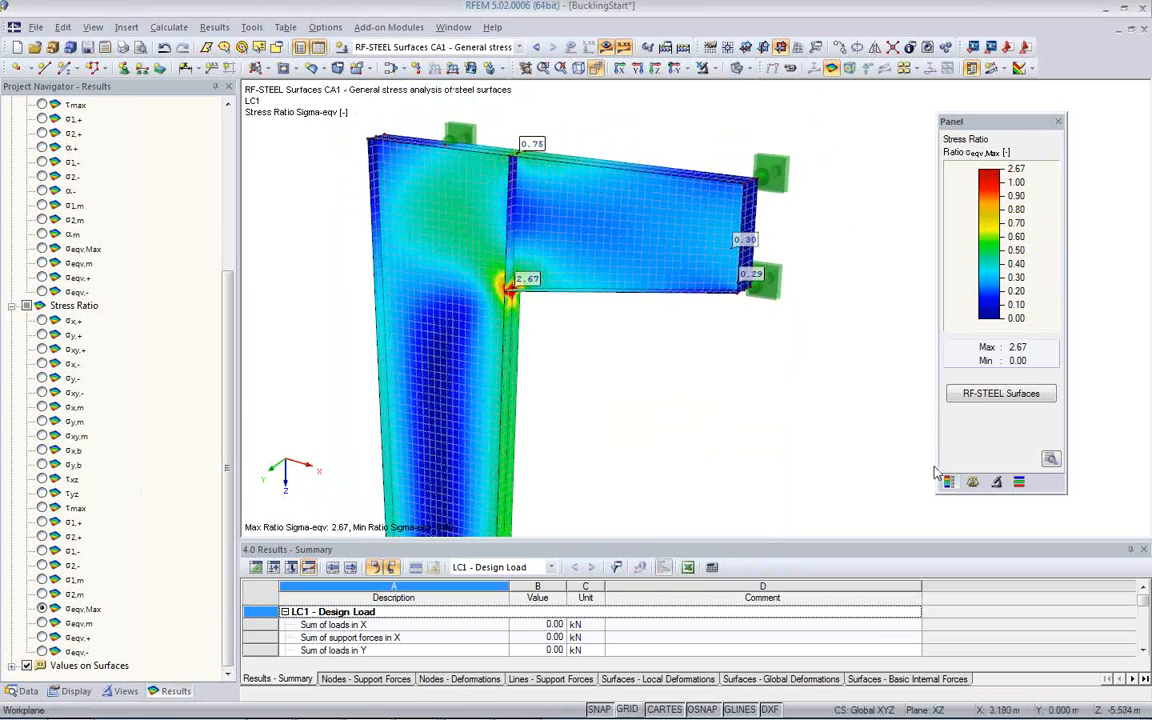
Check the RF-STEEL Surfaces calculation options for results in FE mesh points versus grid points, keeping FE mesh points
{"action": "left_click", "coordinate": [1001, 393]}
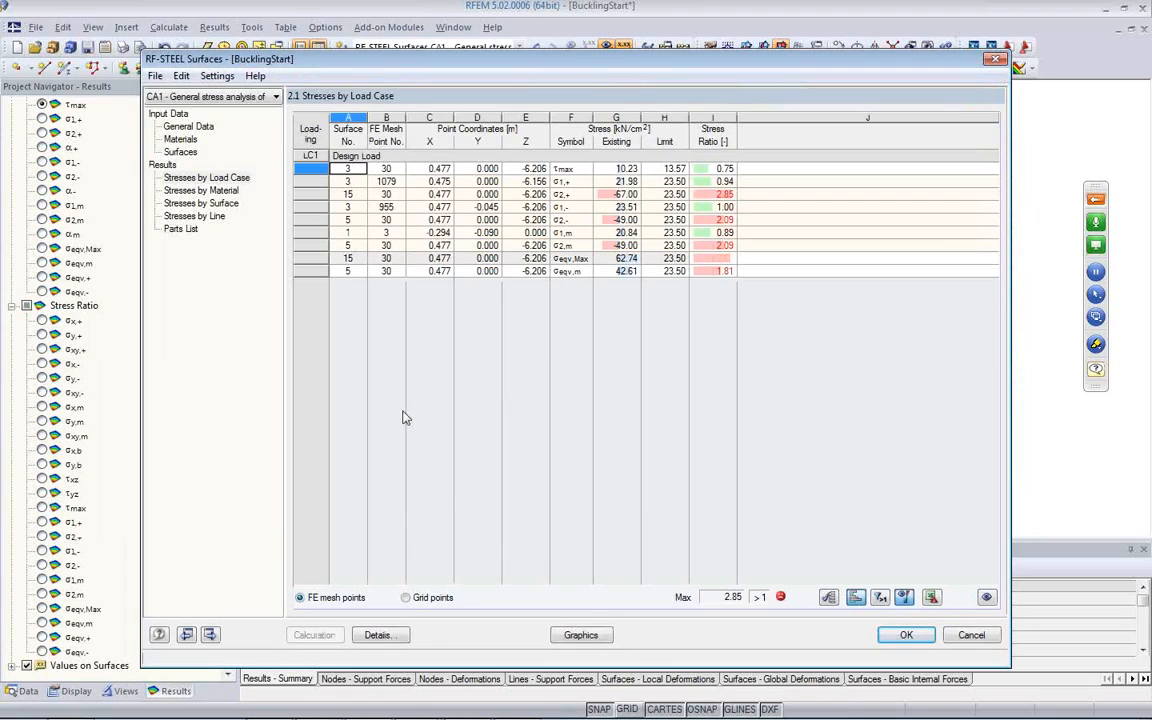
{"action": "left_click", "coordinate": [408, 599]}
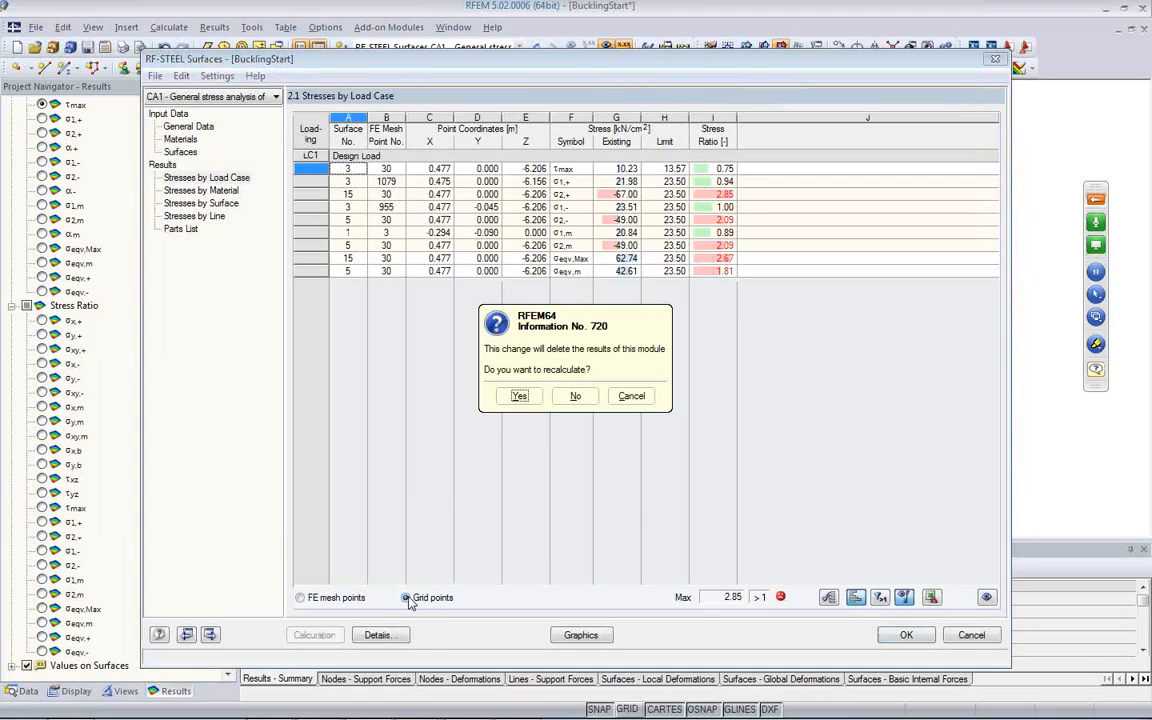
{"action": "left_click", "coordinate": [631, 396]}
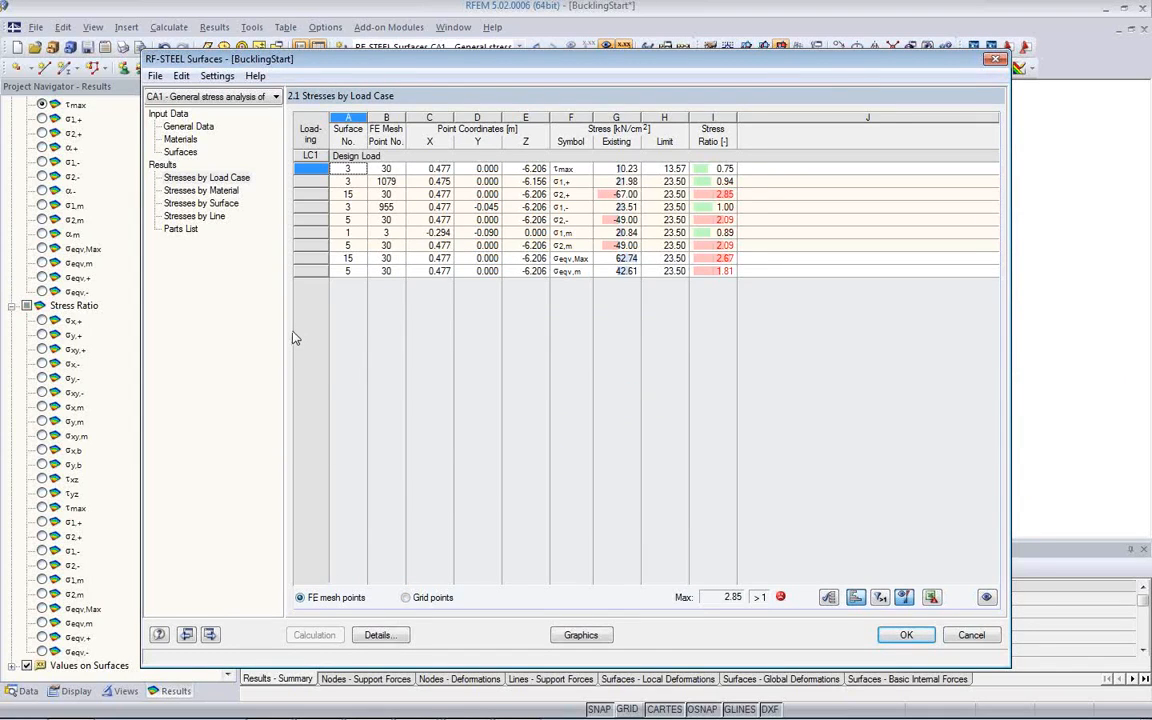
{"action": "left_click", "coordinate": [378, 637]}
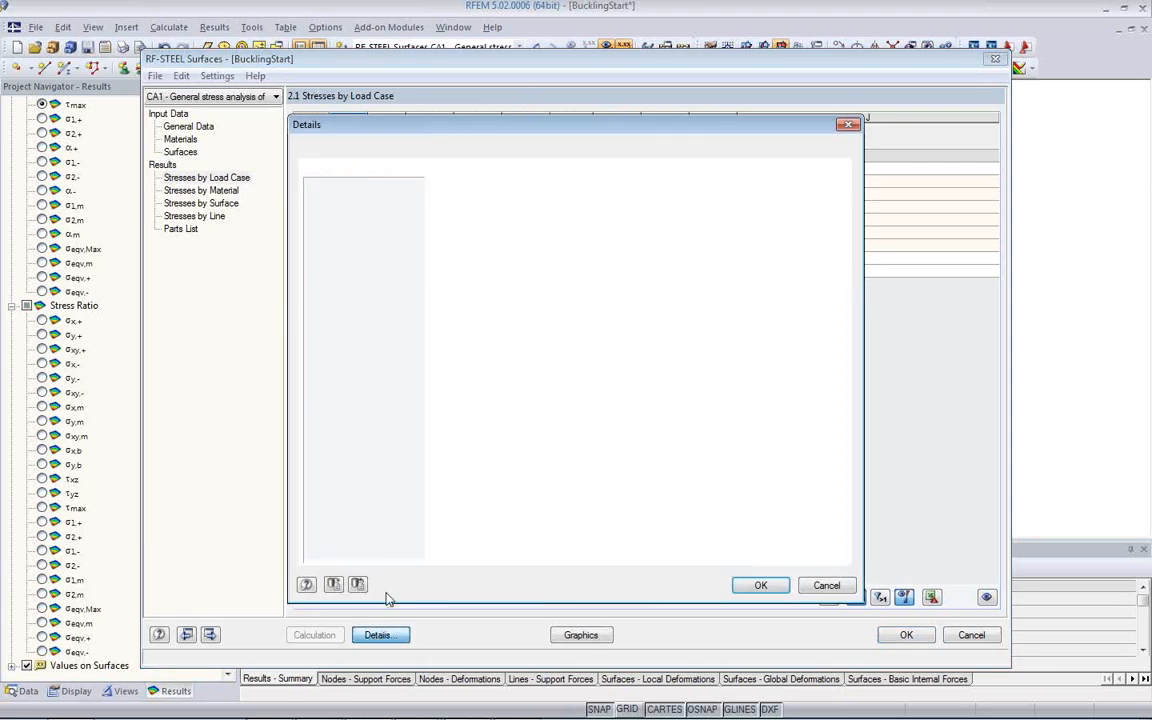
{"action": "left_click", "coordinate": [416, 149]}
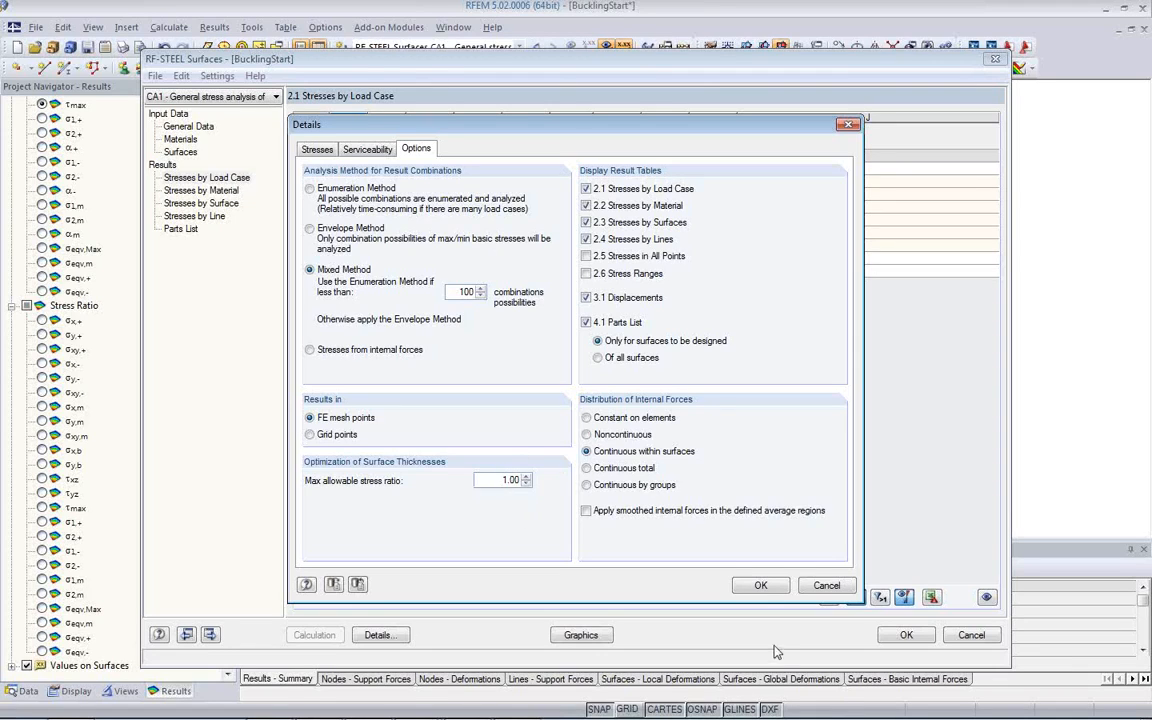
{"action": "left_click", "coordinate": [760, 588]}
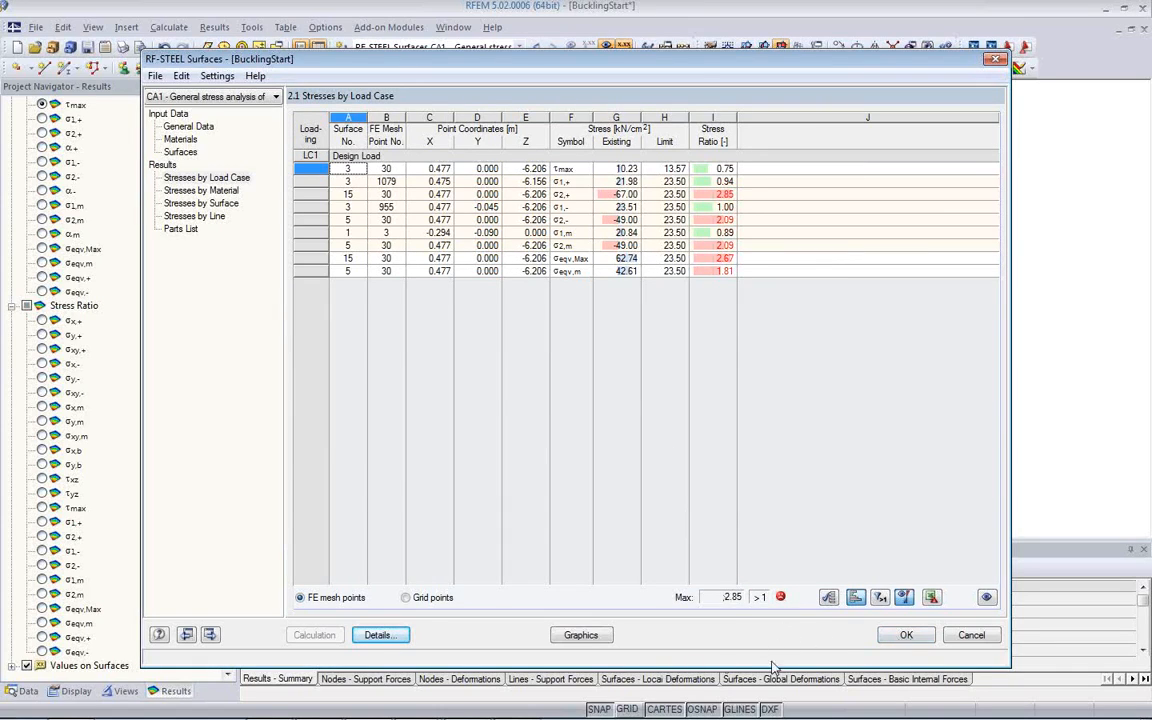
Display the RF-STEEL Surfaces σeqv,Max stress ratio graphically and examine the stress peak at the inner frame corner
{"action": "left_click", "coordinate": [584, 634]}
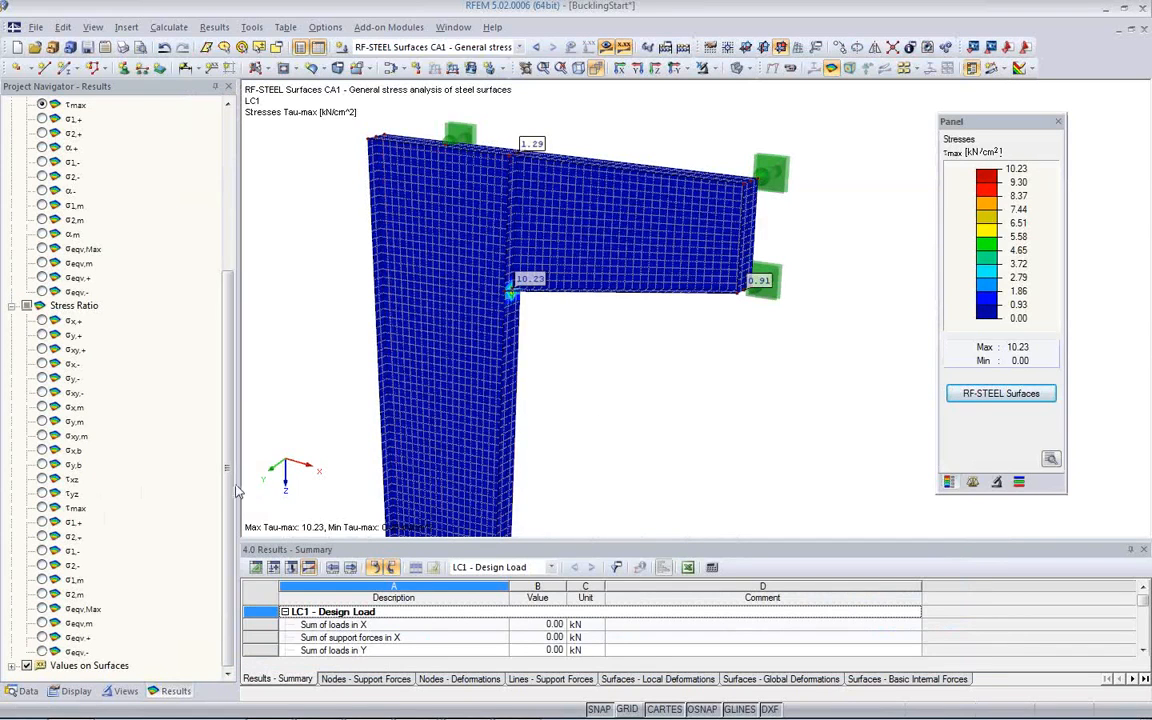
{"action": "left_click", "coordinate": [41, 609]}
{"action": "middle_click_drag", "start_coordinate": [516, 328], "coordinate": [555, 302]}
{"action": "scroll", "coordinate": [584, 298], "scroll_direction": "up", "scroll_amount": 4}
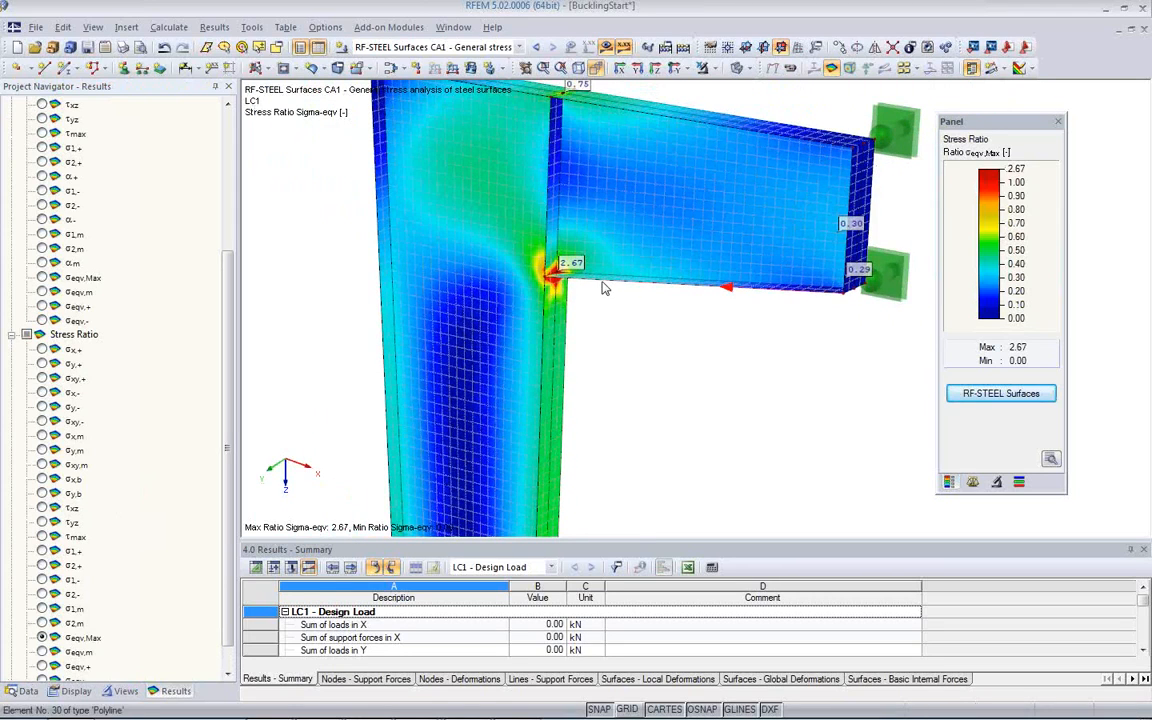
{"action": "scroll", "coordinate": [586, 303], "scroll_direction": "up", "scroll_amount": 2}
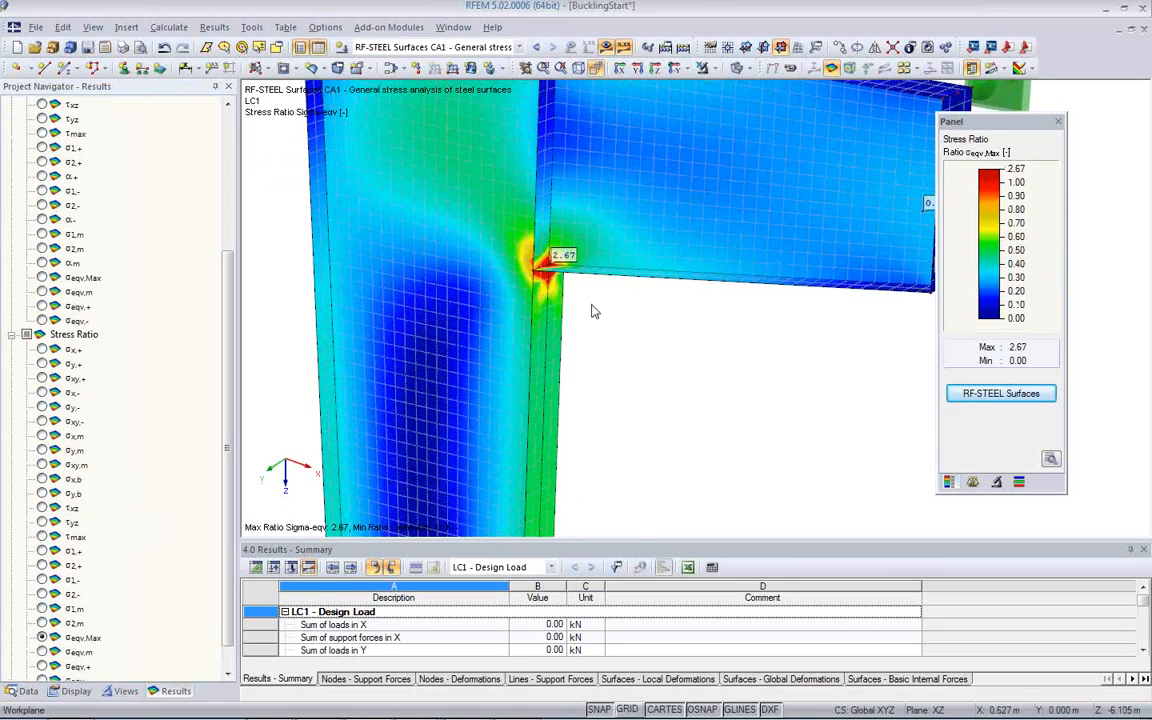
{"action": "middle_click_drag", "start_coordinate": [643, 326], "coordinate": [718, 321], "text": "ctrl"}
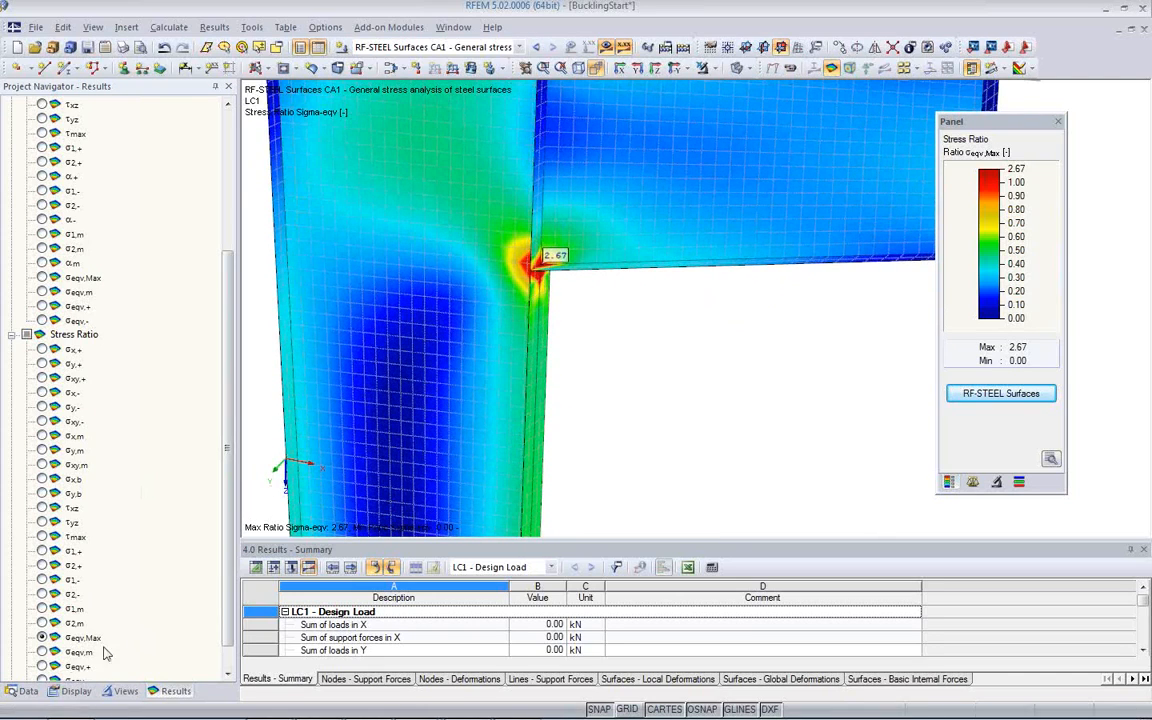
Show the materials table and check the material model assigned to Steel S 235
{"action": "left_click", "coordinate": [256, 568]}
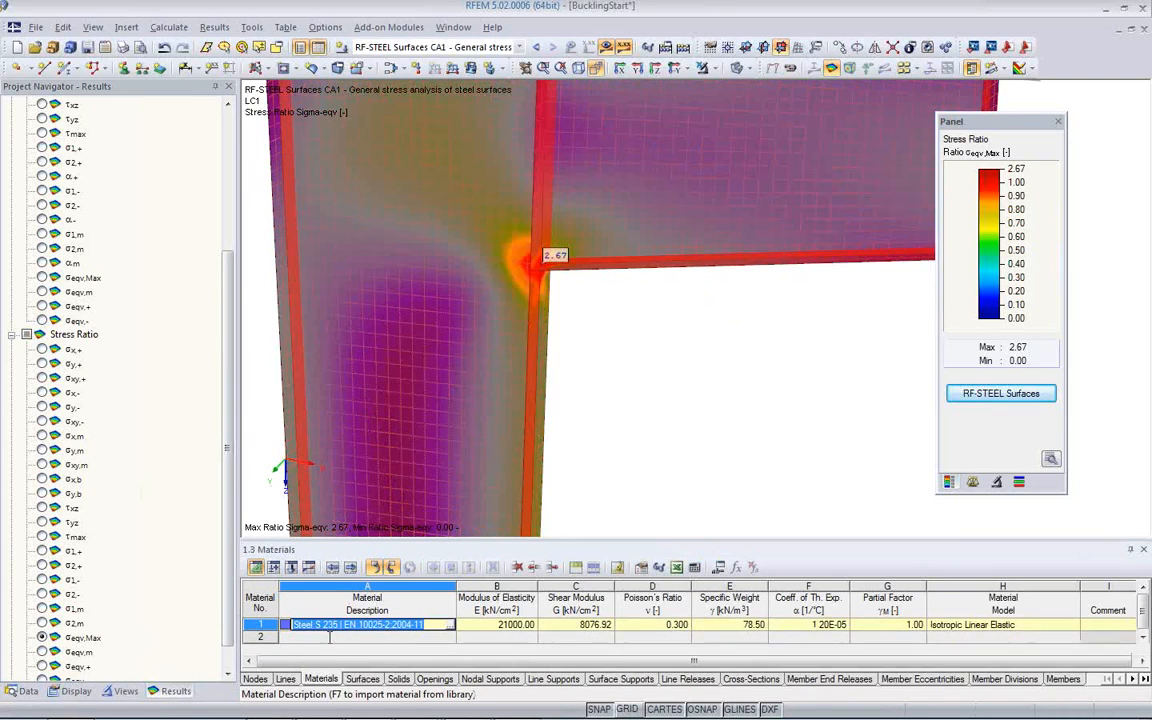
{"action": "left_click", "coordinate": [970, 626]}
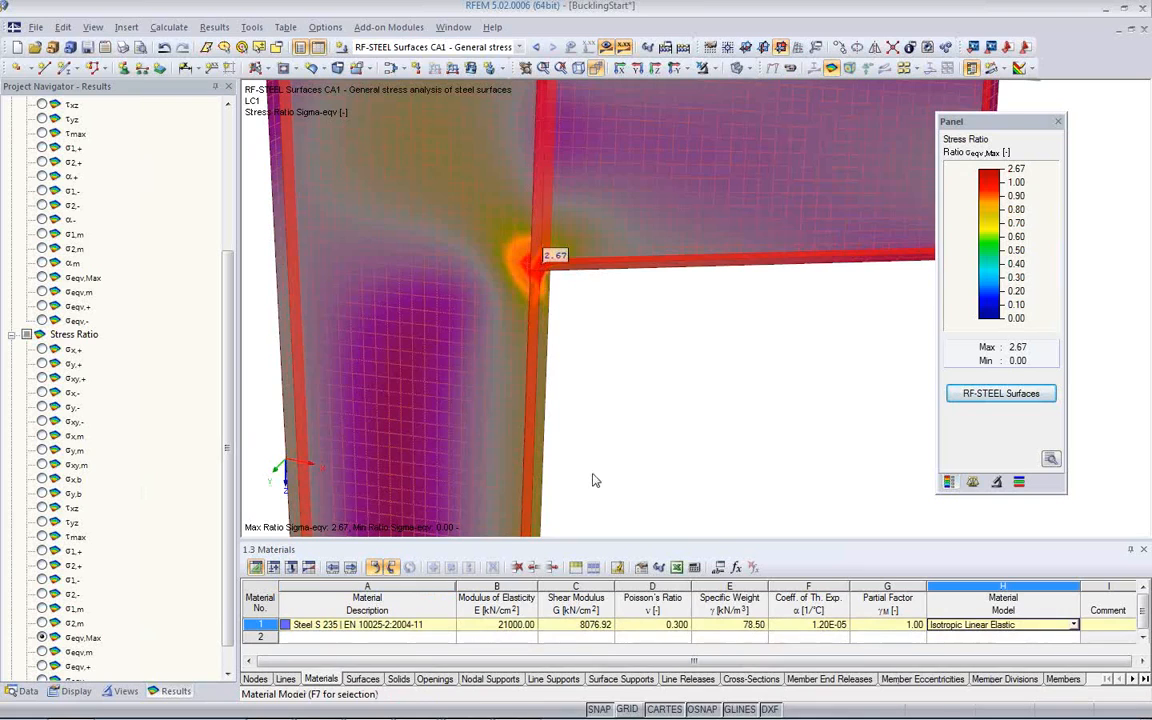
{"action": "left_click", "coordinate": [600, 396]}
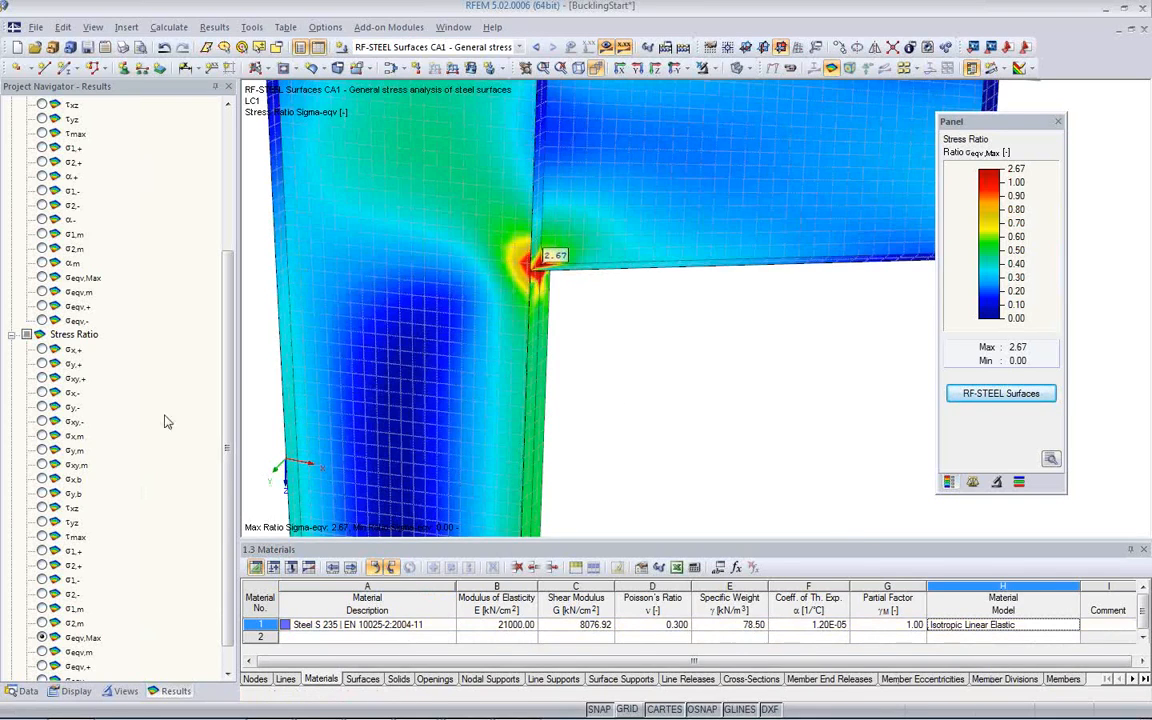
{"action": "left_click", "coordinate": [22, 691]}
{"action": "scroll", "coordinate": [78, 213], "scroll_direction": "up", "scroll_amount": 5}
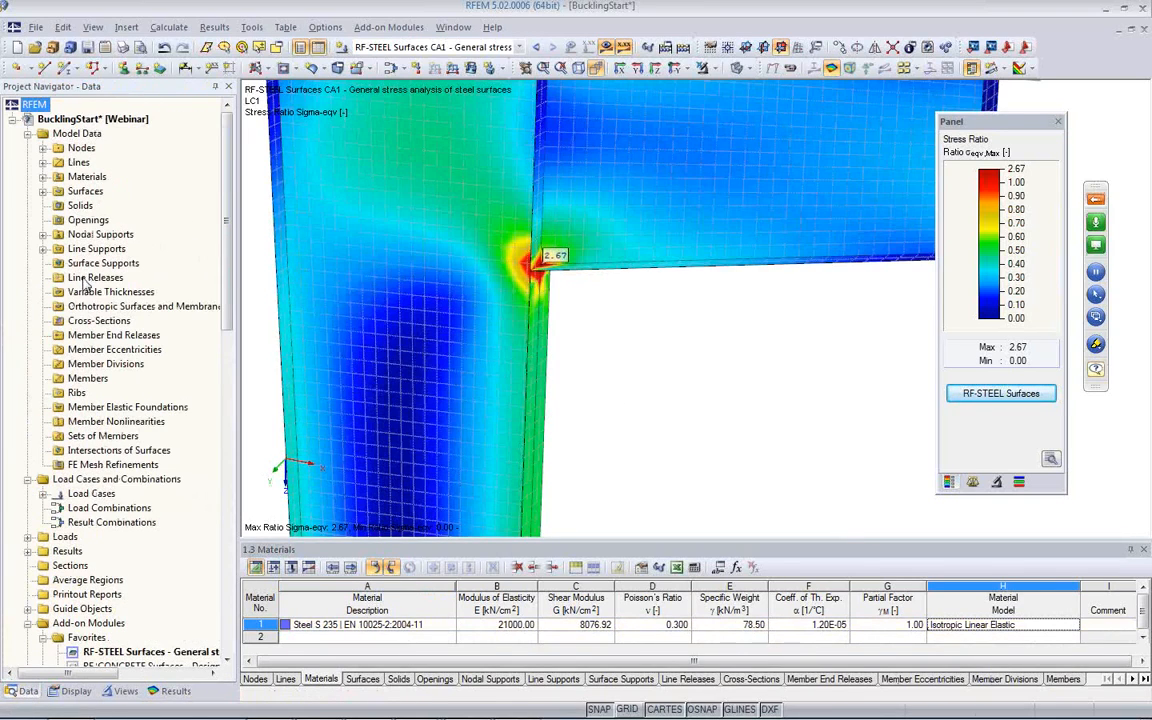
{"action": "left_click", "coordinate": [43, 177]}
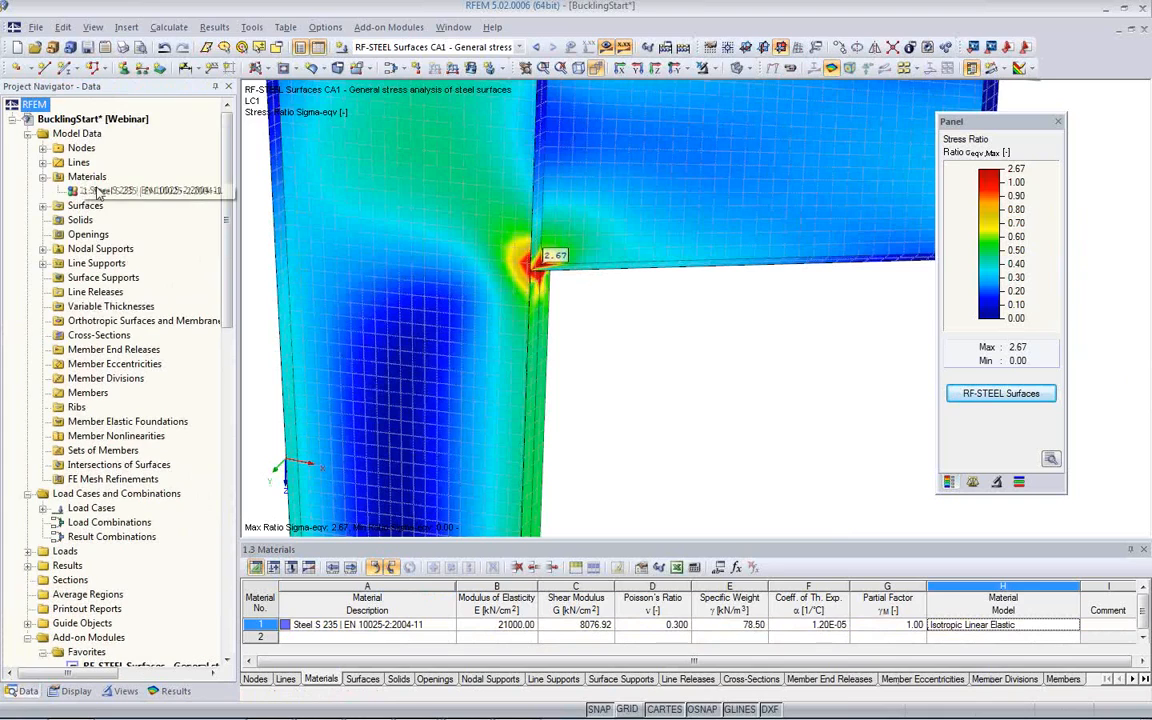
Change the material model of Steel S 235 to Isotropic Plastic 2D/3D, accepting deletion of all results
{"action": "left_click", "coordinate": [1069, 626]}
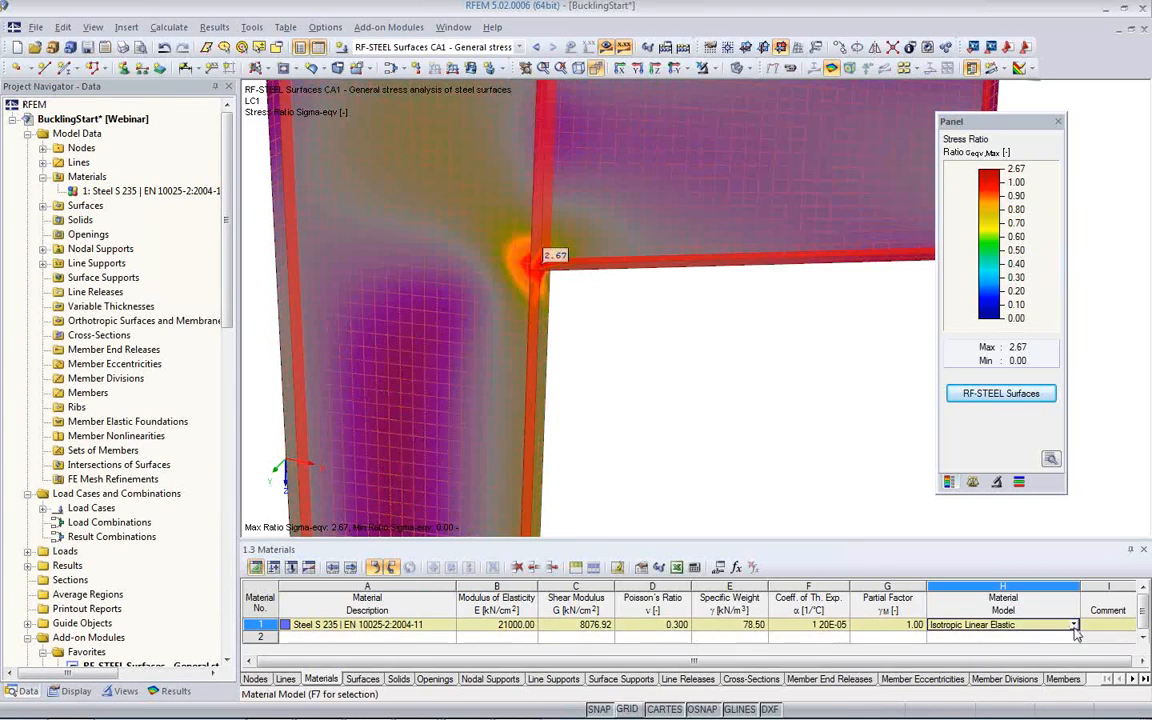
{"action": "left_click", "coordinate": [1073, 627]}
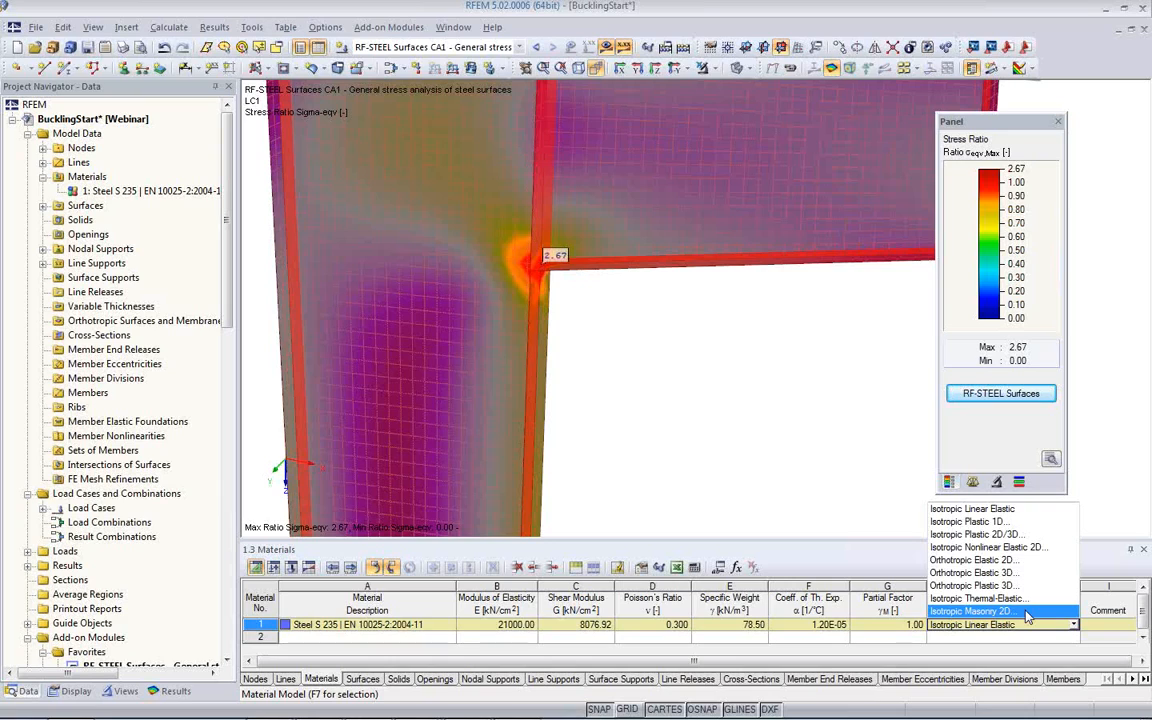
{"action": "left_click", "coordinate": [1007, 540]}
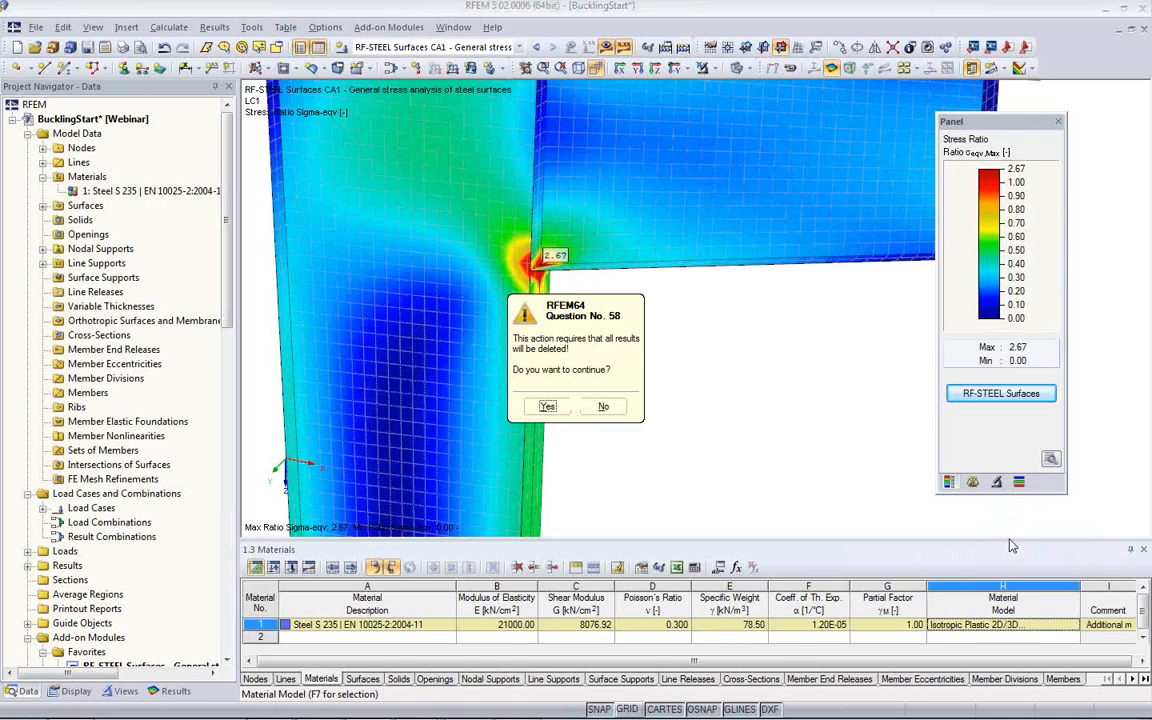
{"action": "left_click", "coordinate": [547, 406]}
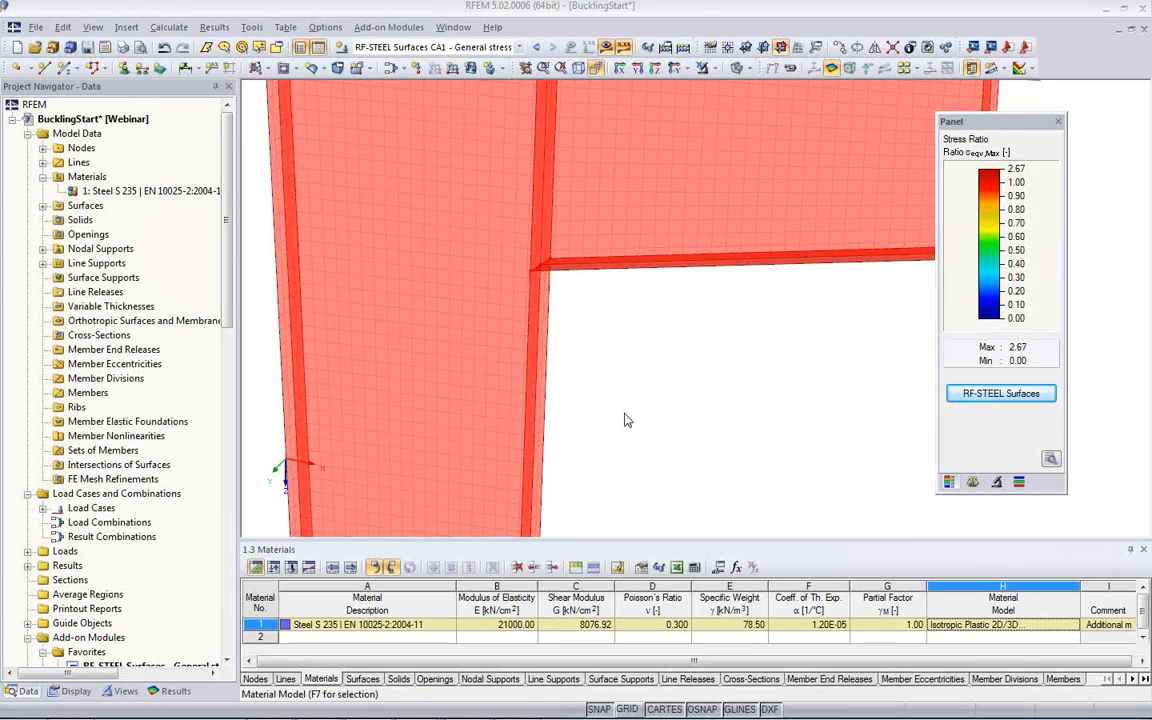
Compare the Bilinear and Diagram definitions of the isotropic plastic model, then accept the Basic definition with yield strength 23.50 kN/cm²
{"action": "key", "text": "F7"}
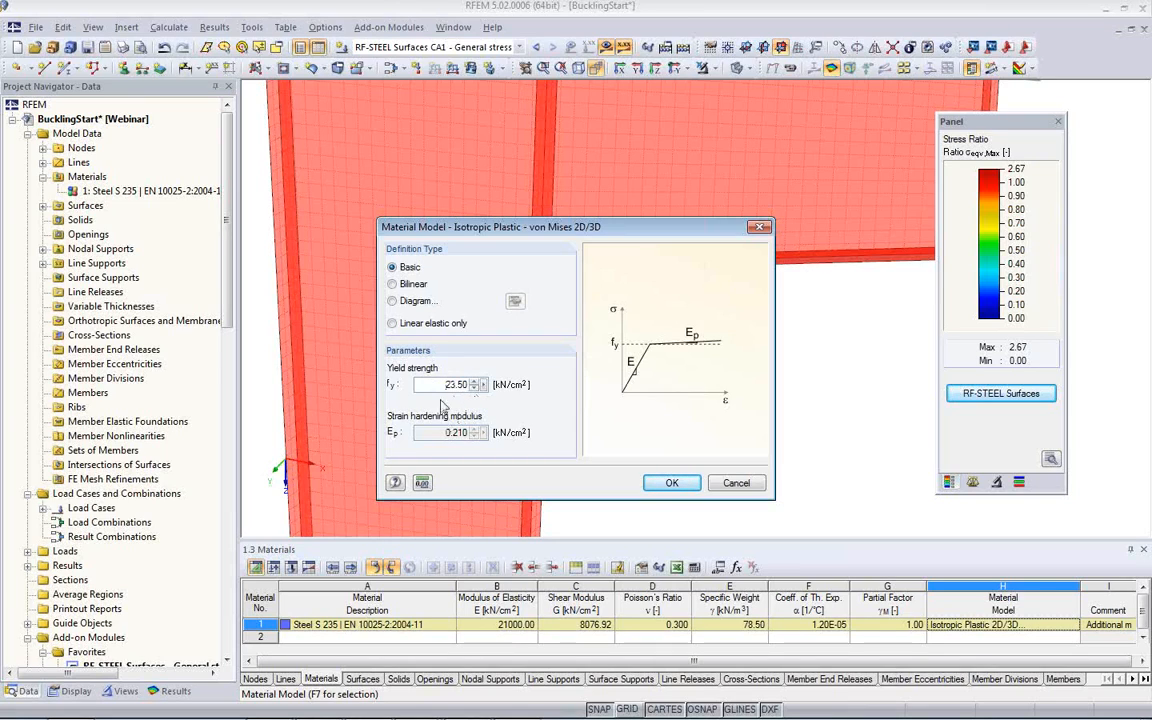
{"action": "left_click", "coordinate": [396, 285]}
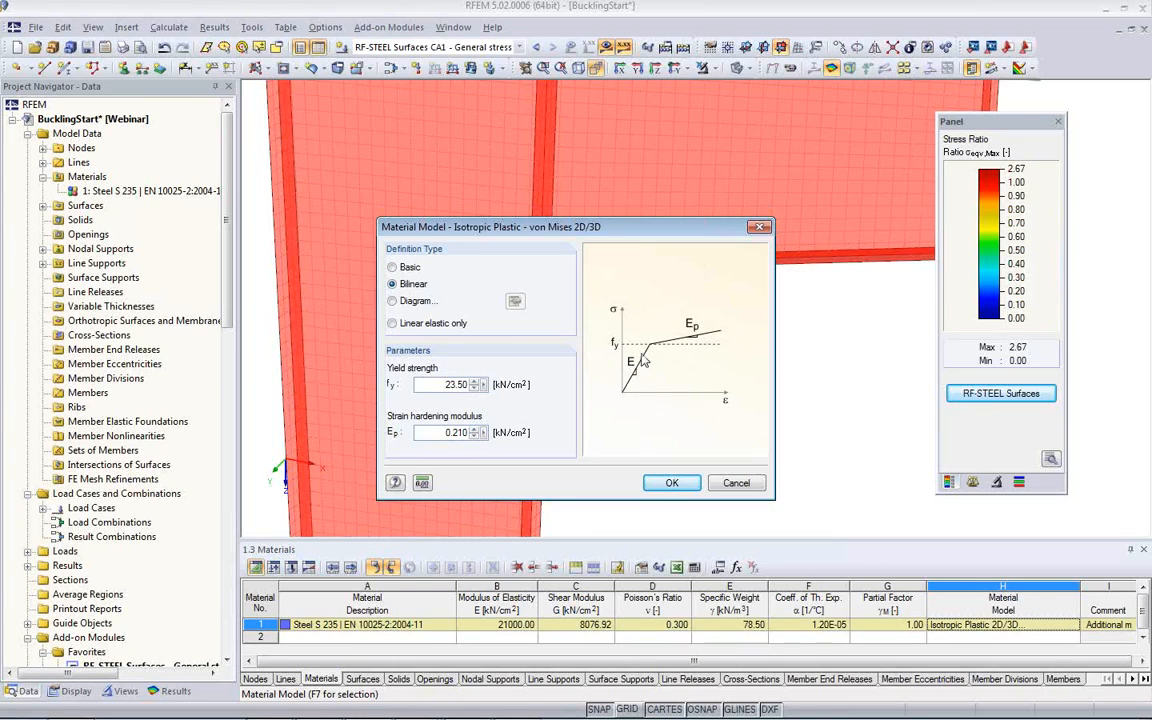
{"action": "left_click", "coordinate": [392, 301]}
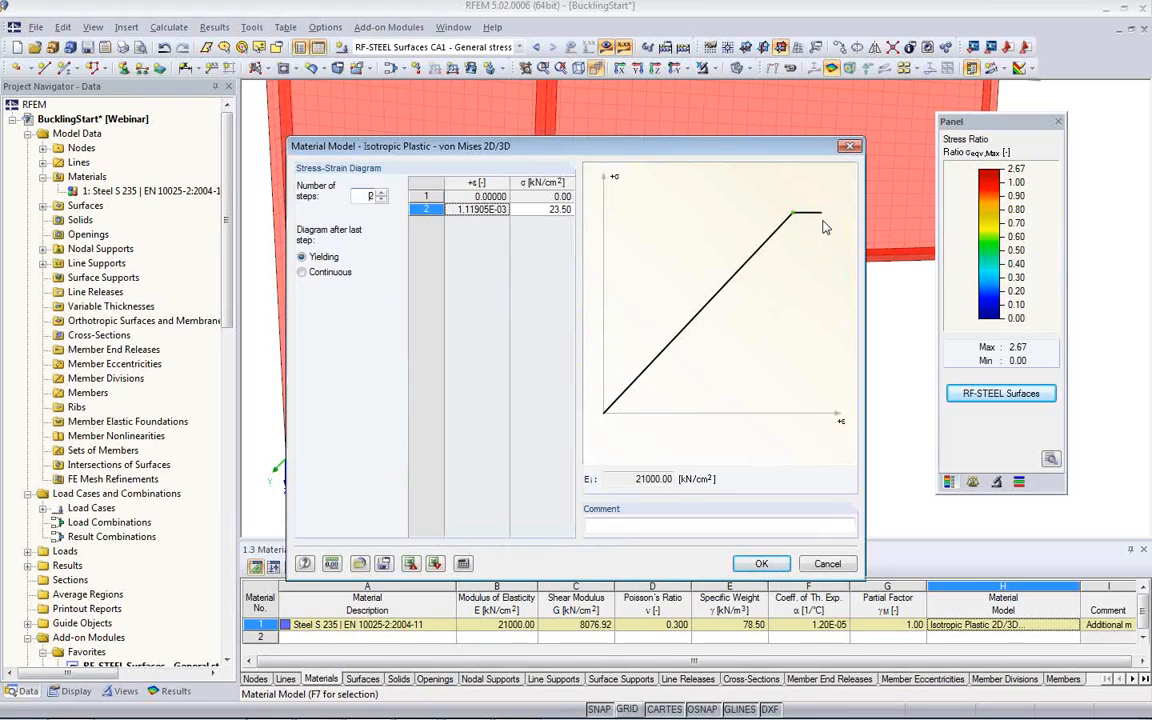
{"action": "left_click", "coordinate": [827, 563]}
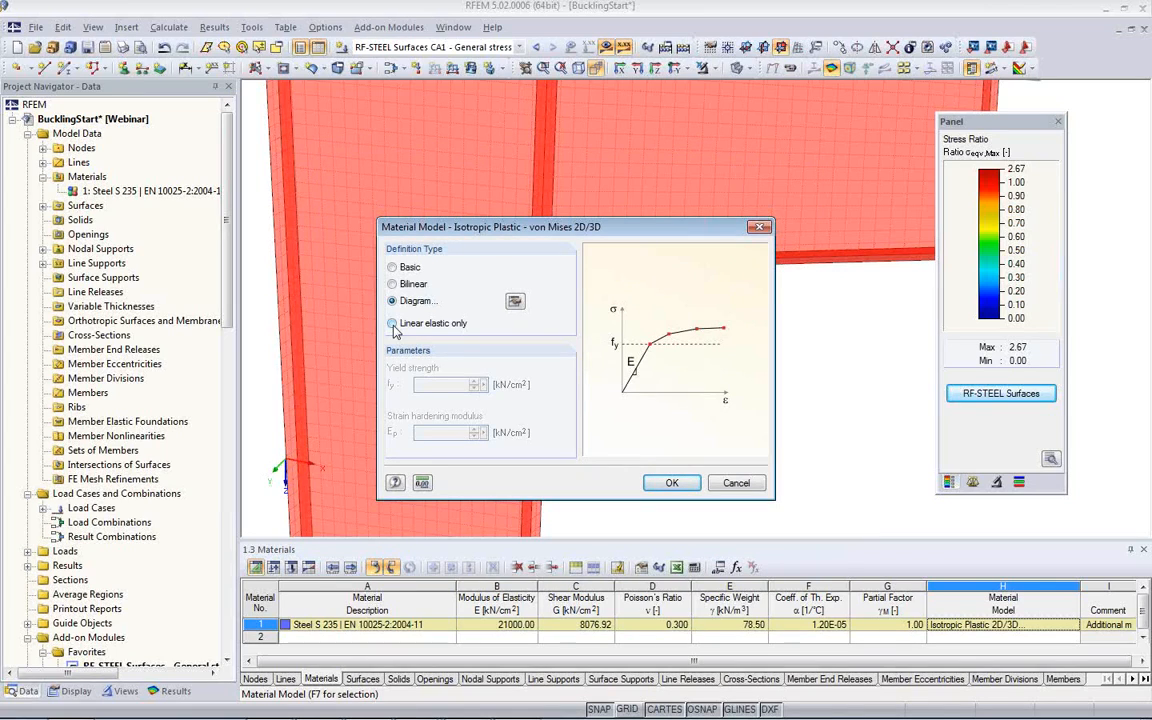
{"action": "left_click", "coordinate": [392, 268]}
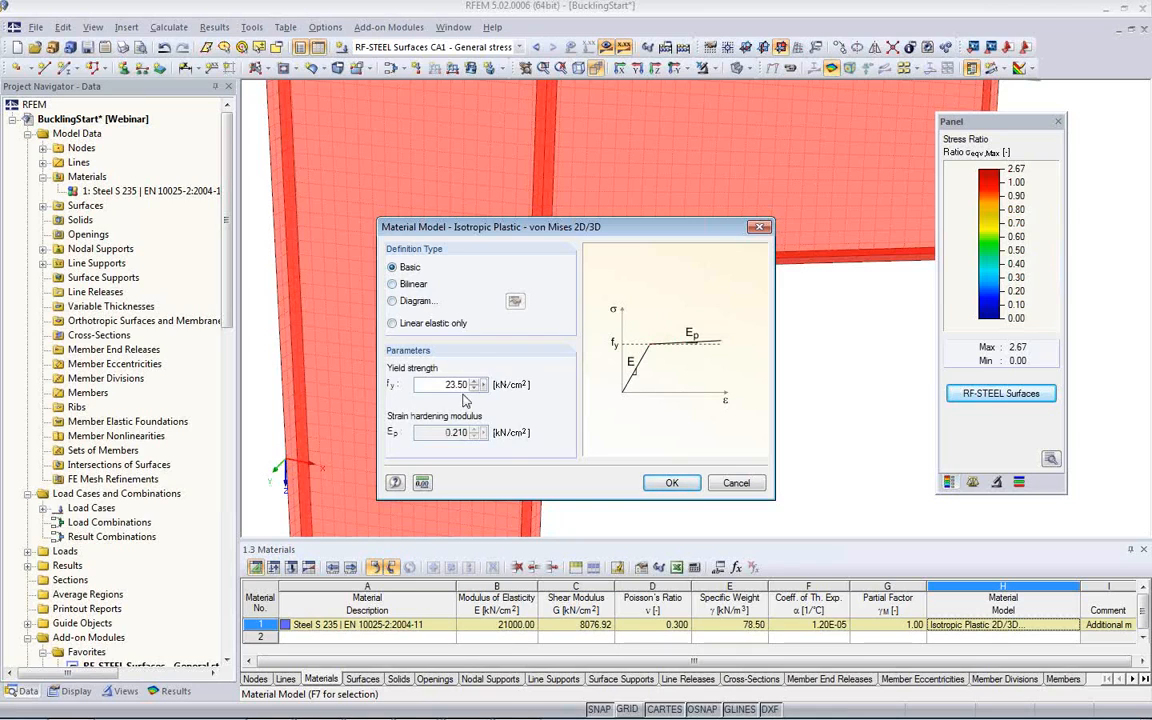
{"action": "double_click", "coordinate": [450, 384]}
{"action": "left_click", "coordinate": [672, 483]}
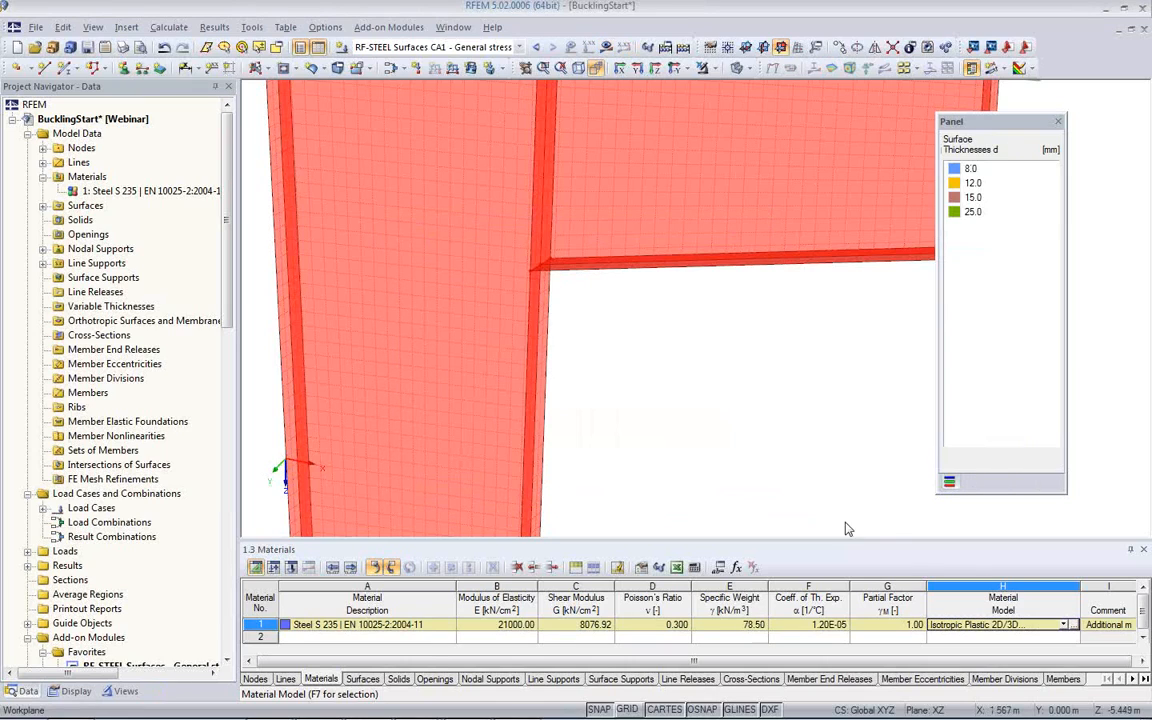
Change the Steel S 235 material model to Isotropic Nonlinear Elastic 2D using the Basic definition with yield strength 23.50 kN/cm², after reviewing its stress-strain diagram
{"action": "left_click", "coordinate": [1066, 625]}
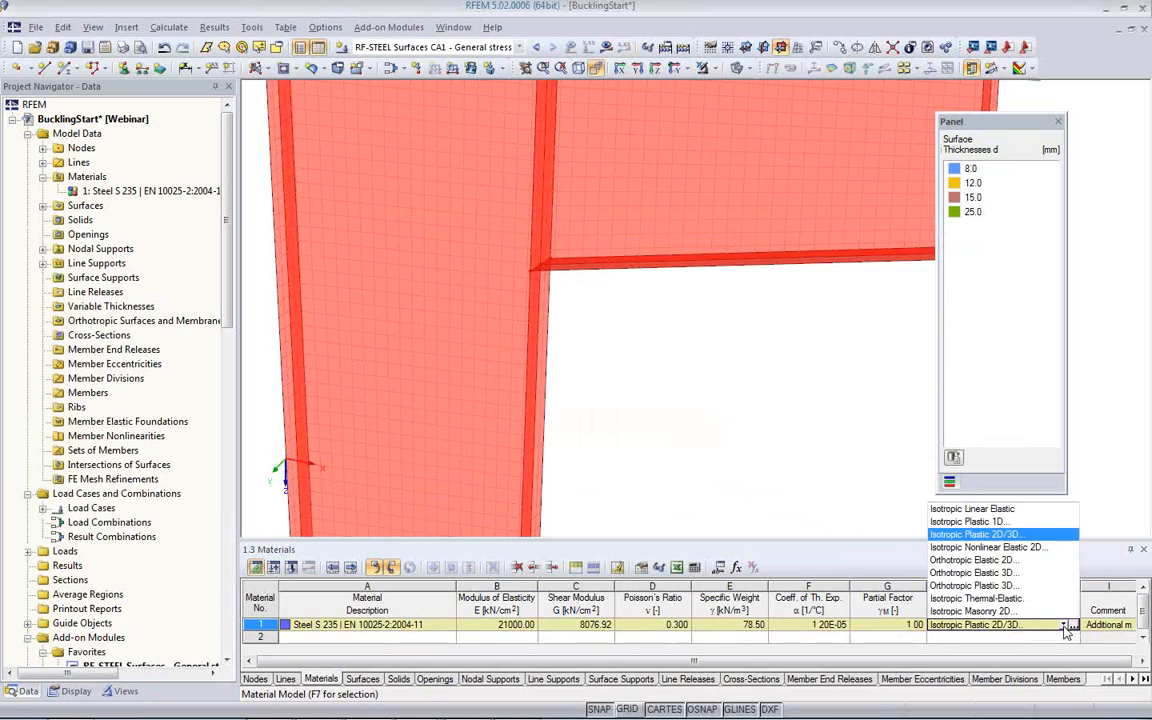
{"action": "left_click", "coordinate": [987, 550]}
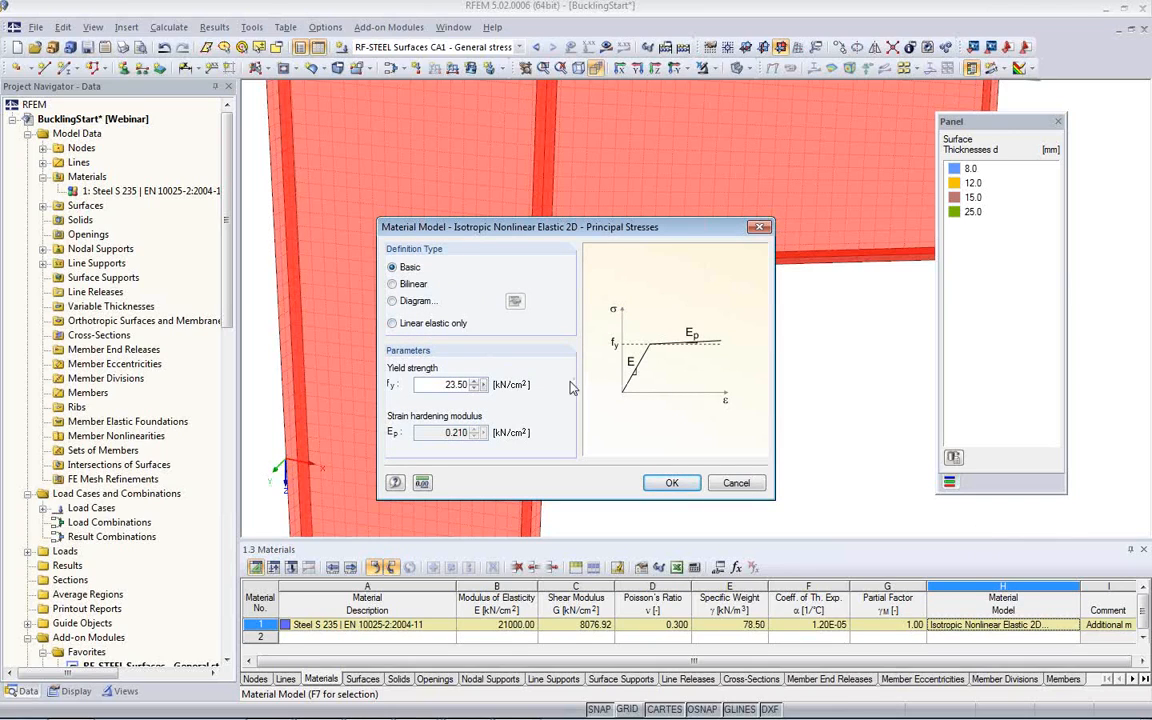
{"action": "left_click", "coordinate": [394, 300]}
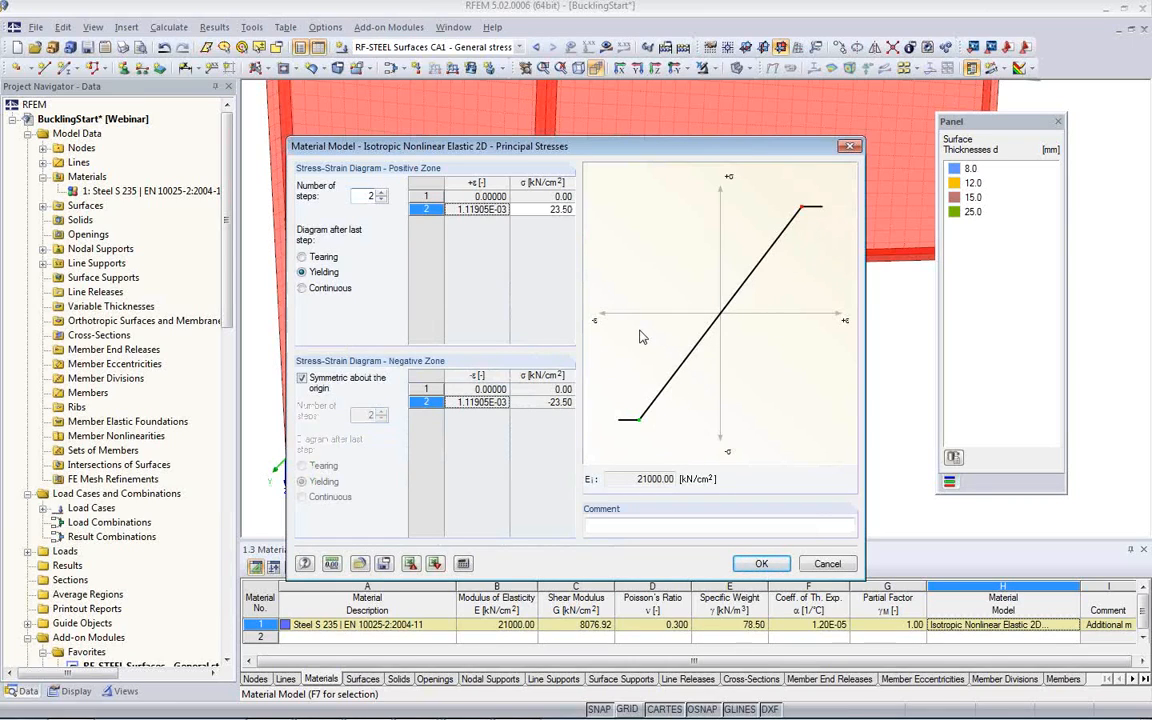
{"action": "left_click", "coordinate": [828, 563]}
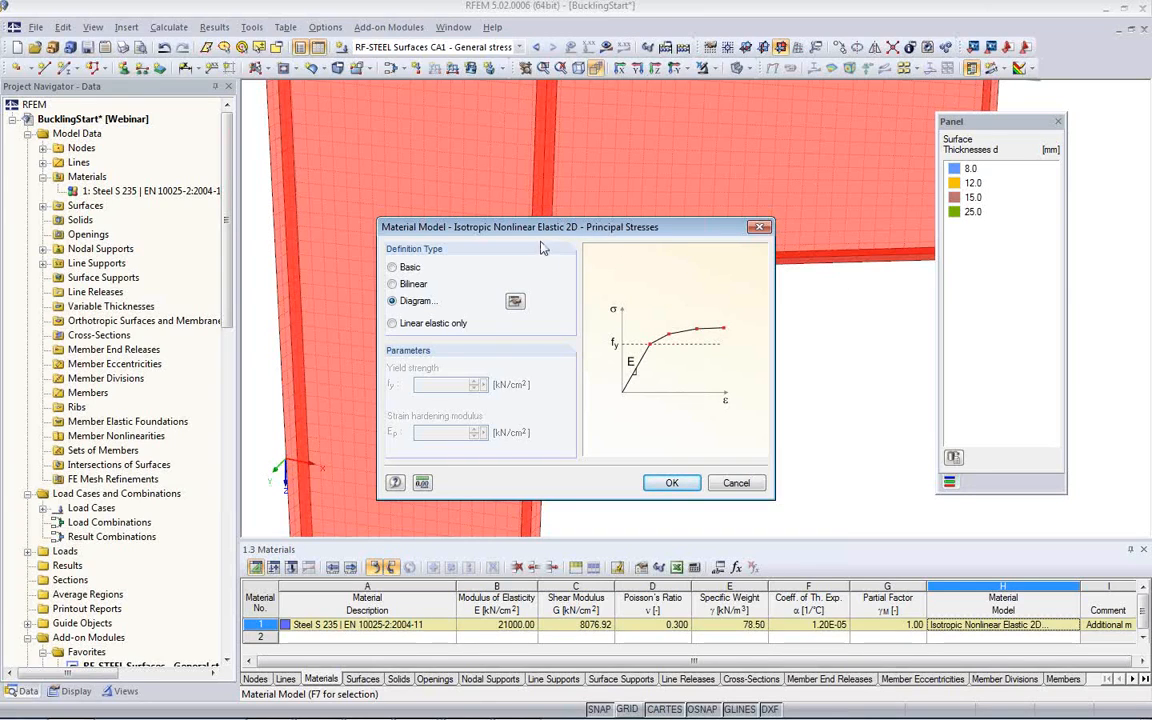
{"action": "left_click", "coordinate": [392, 267]}
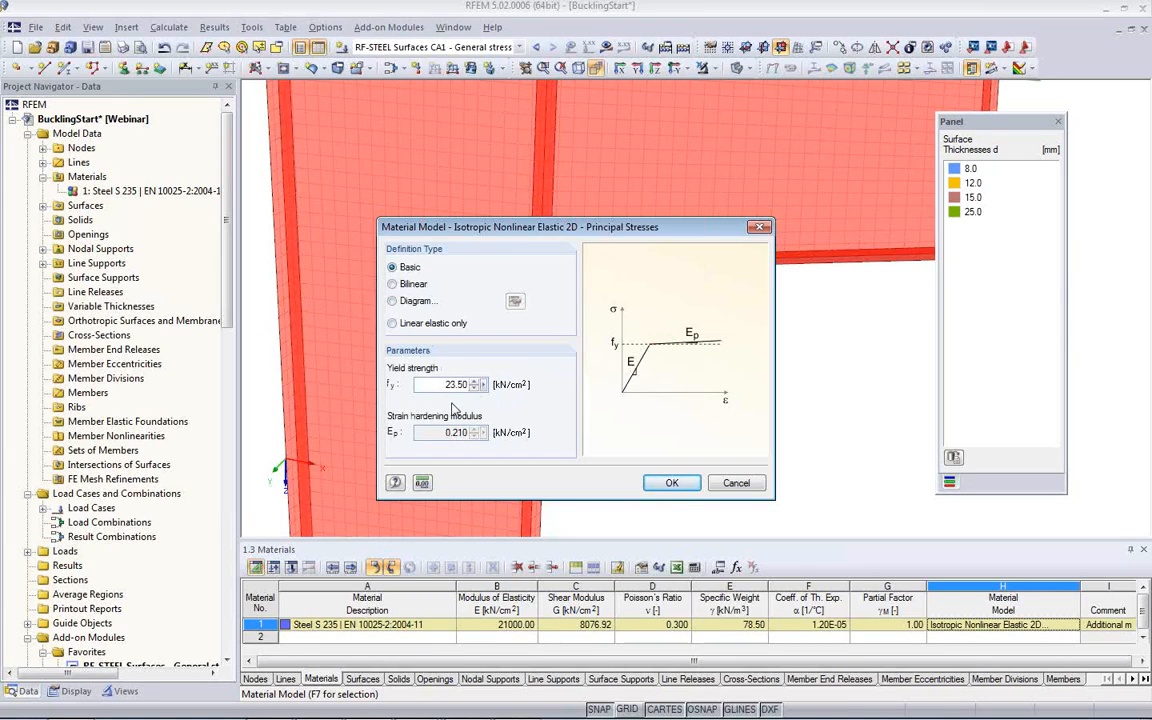
{"action": "left_click", "coordinate": [673, 483]}
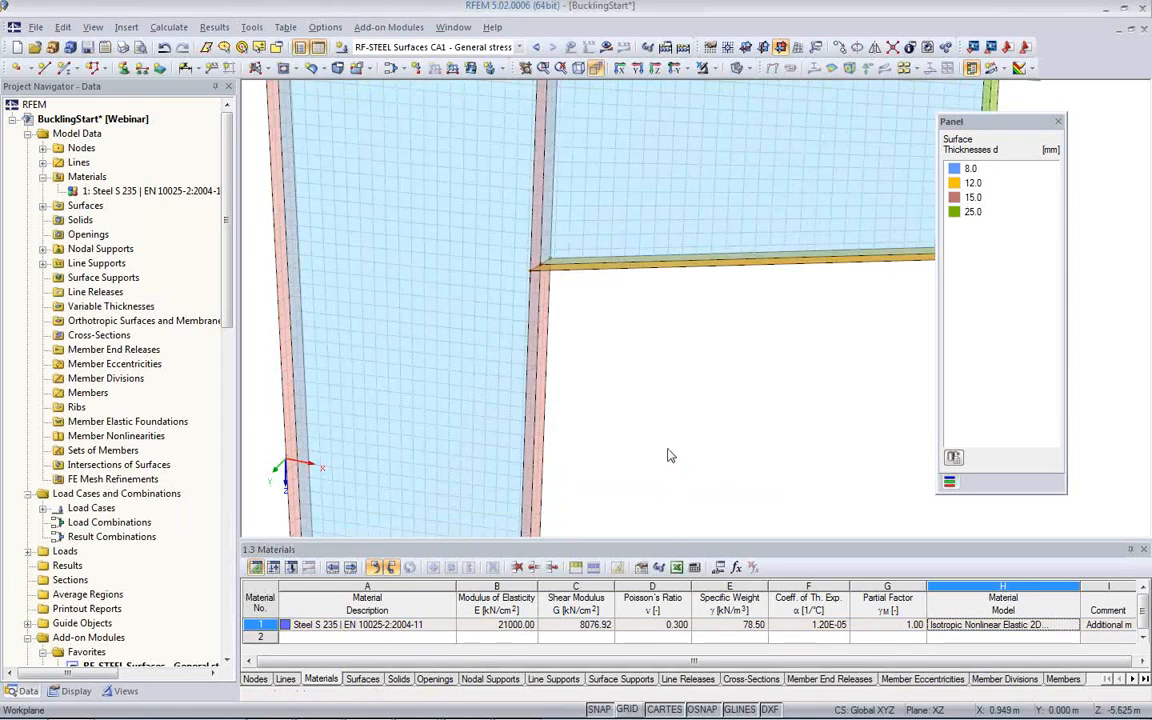
Calculate load case LC1 - Design Load with the nonlinear material and display its results
{"action": "middle_click_drag", "start_coordinate": [599, 432], "coordinate": [485, 350]}
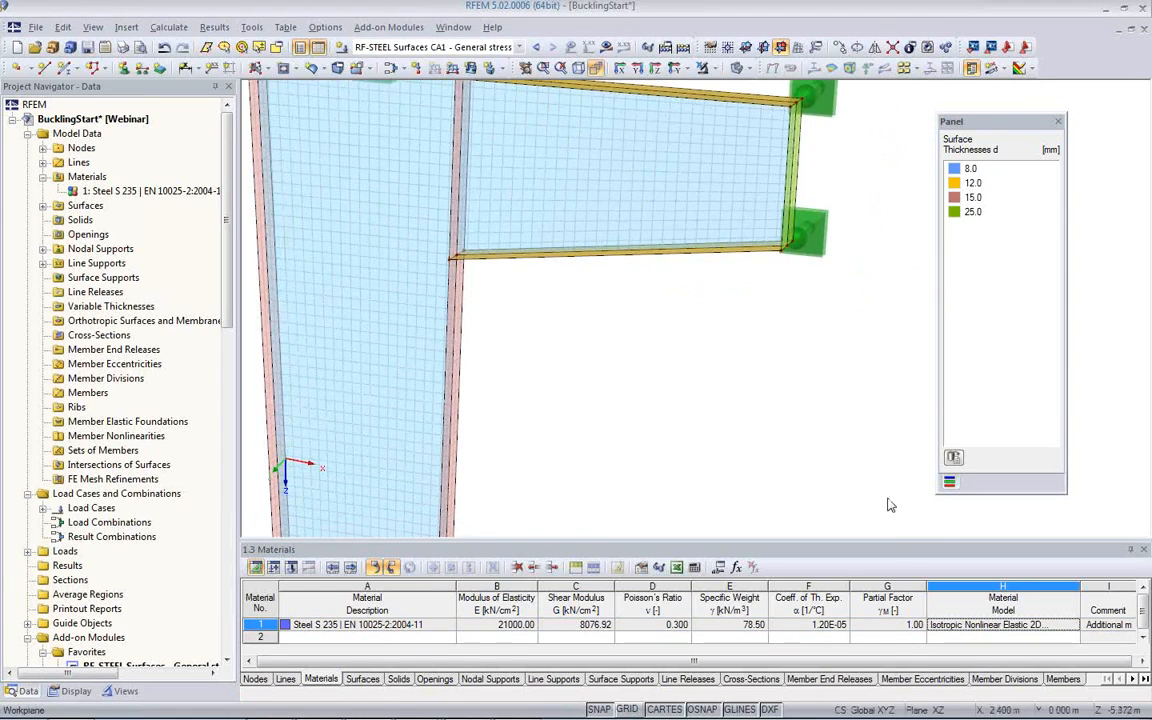
{"action": "middle_click_drag", "start_coordinate": [836, 537], "coordinate": [641, 410], "text": "ctrl"}
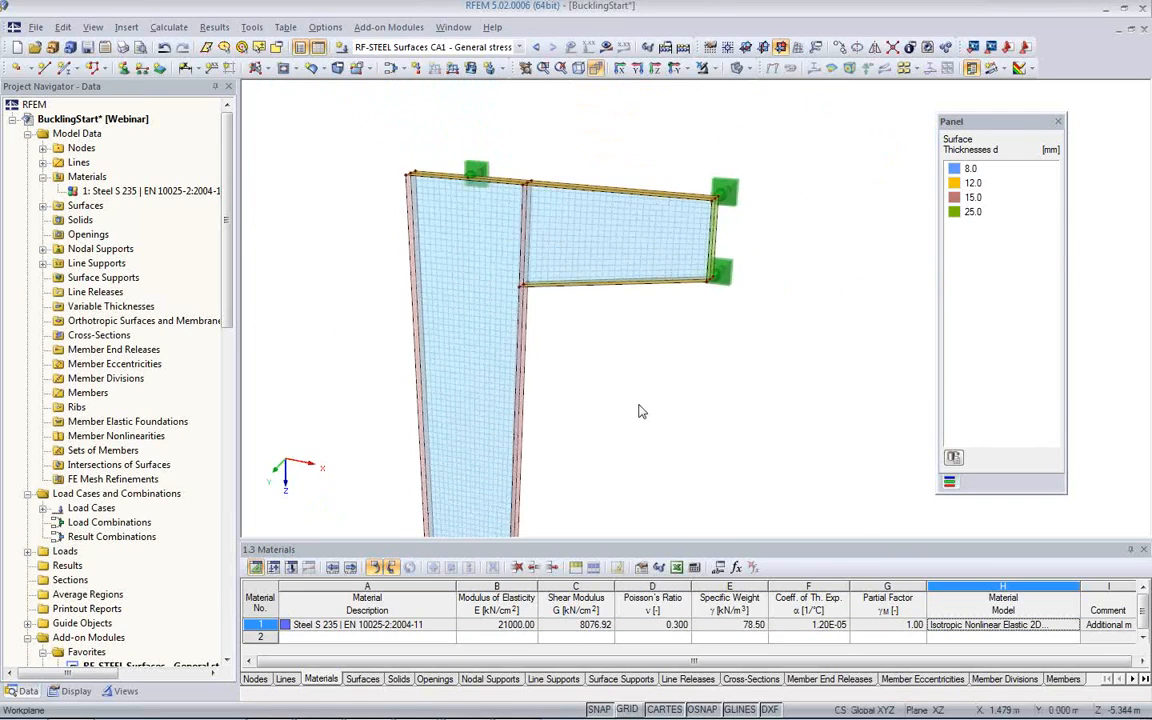
{"action": "scroll", "coordinate": [560, 385], "scroll_direction": "up", "scroll_amount": 4}
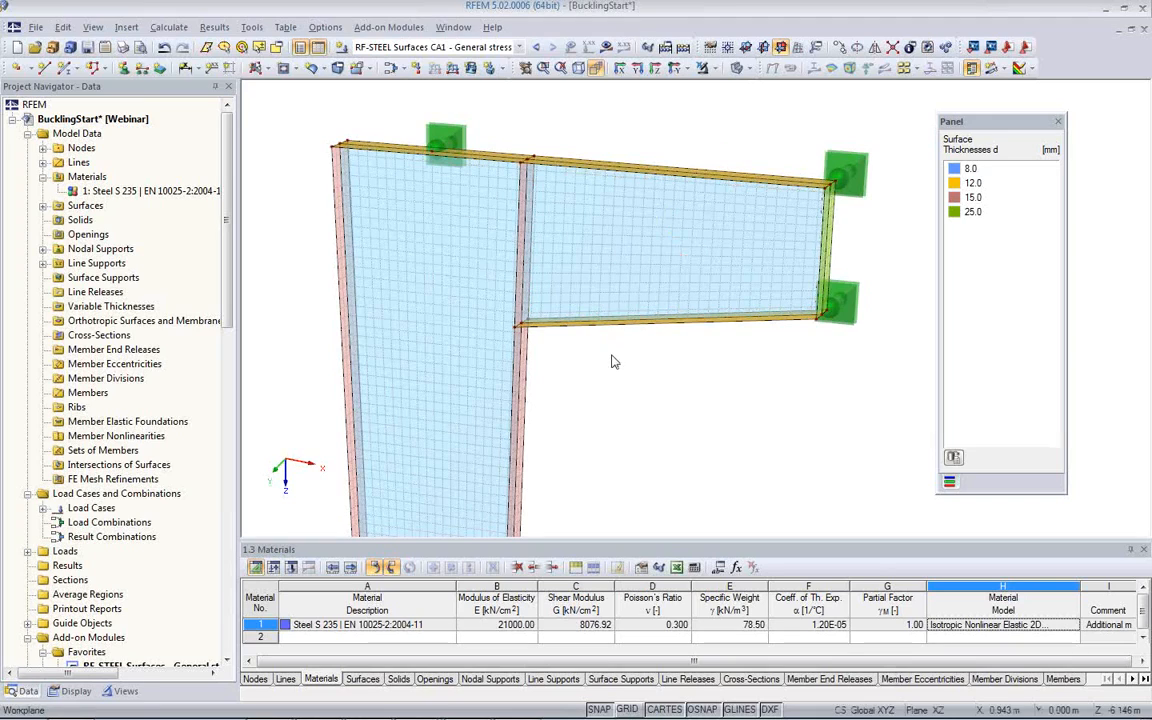
{"action": "left_click", "coordinate": [510, 47]}
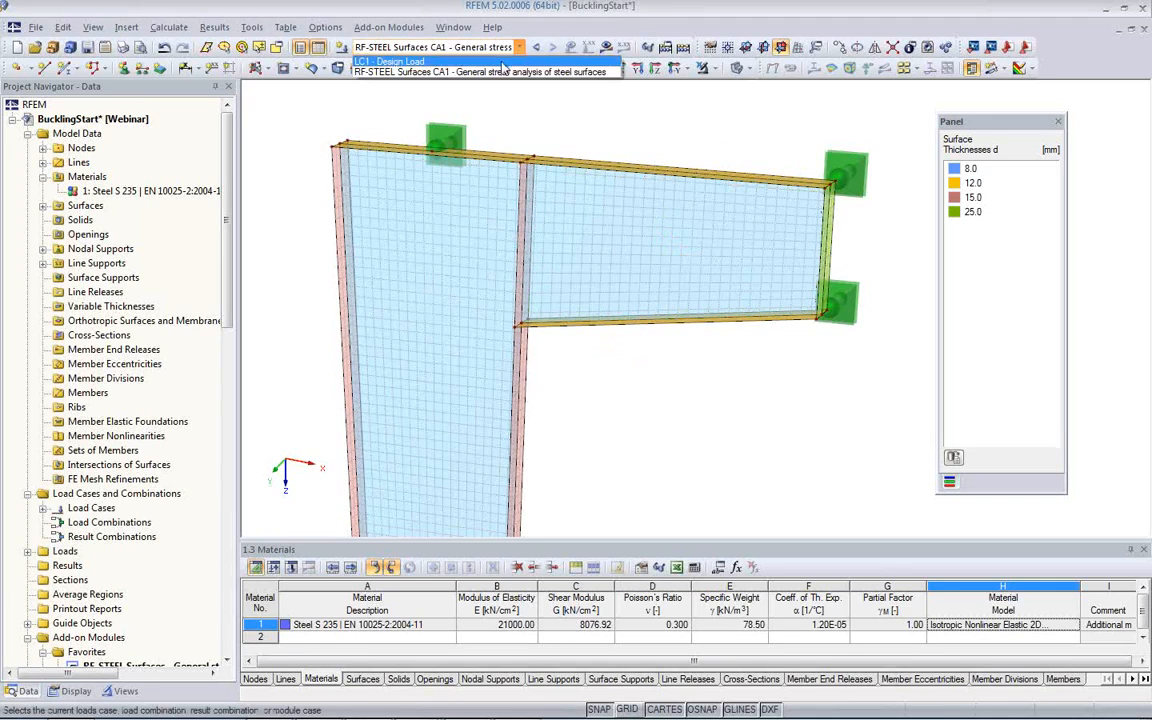
{"action": "left_click", "coordinate": [500, 61]}
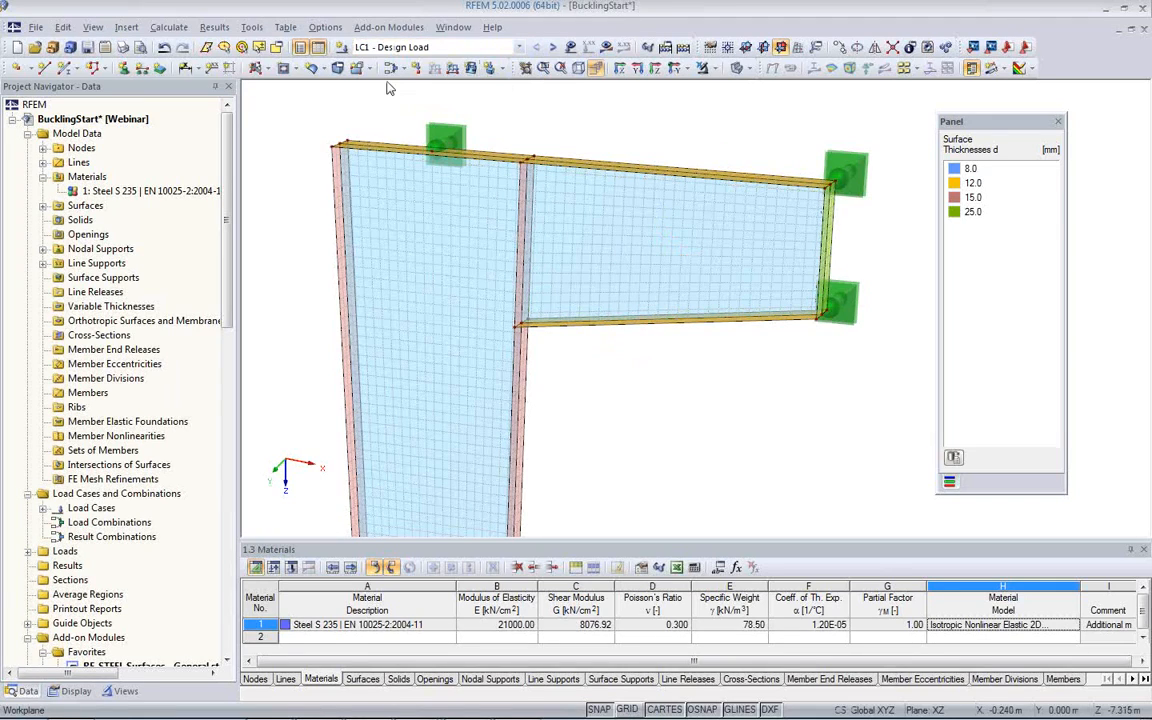
{"action": "left_click", "coordinate": [606, 47]}
{"action": "left_click", "coordinate": [548, 401]}
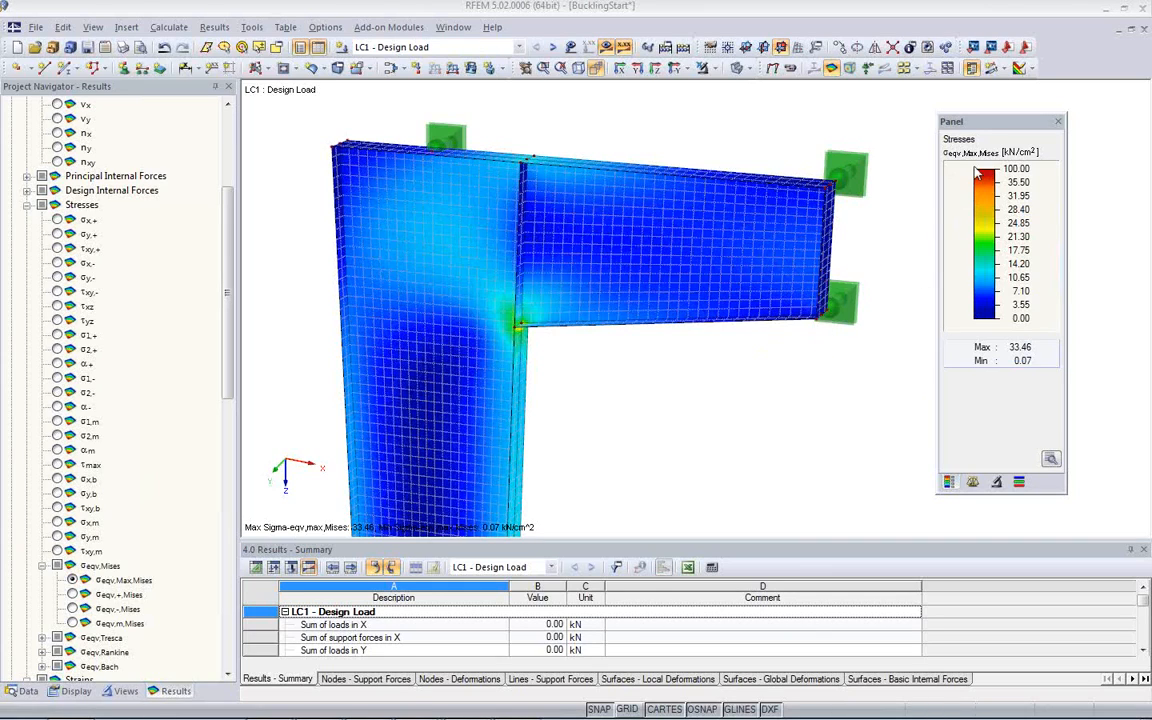
Examine the σeqv,Max,Mises stresses around the inner frame corner and look through the available surface stress results
{"action": "middle_click_drag", "start_coordinate": [599, 365], "coordinate": [616, 345], "text": "ctrl"}
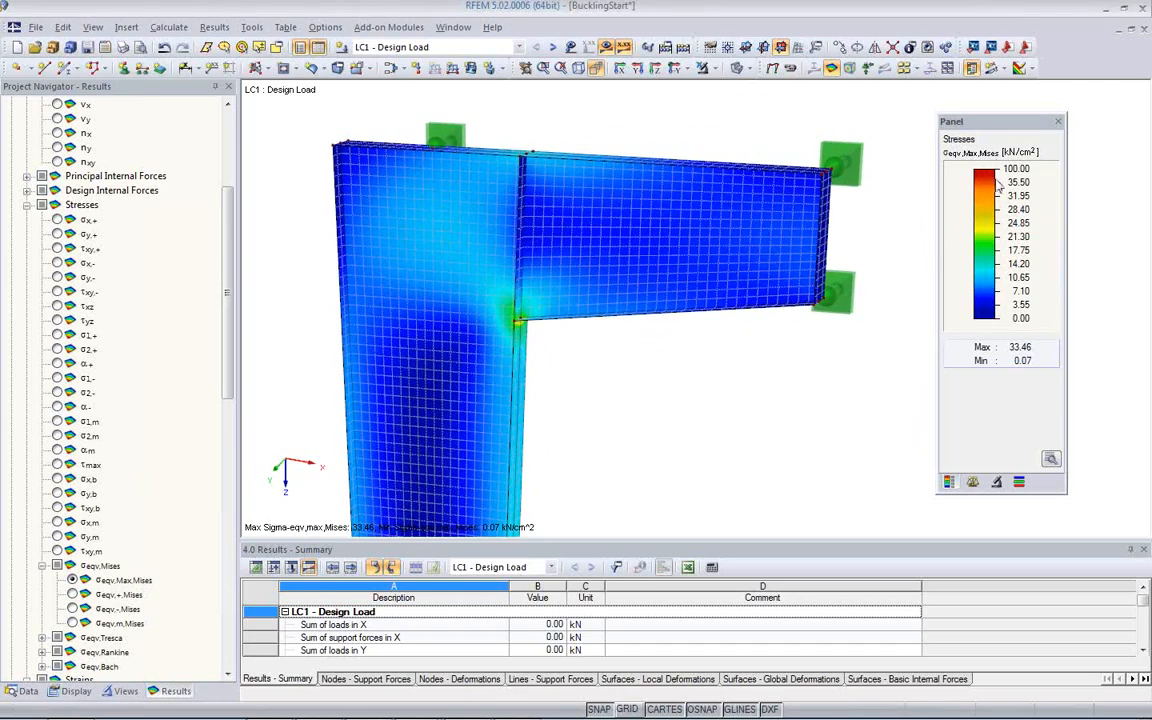
{"action": "middle_click_drag", "start_coordinate": [514, 329], "coordinate": [646, 333], "text": "ctrl"}
{"action": "scroll", "coordinate": [545, 348], "scroll_direction": "up", "scroll_amount": 3}
{"action": "scroll", "coordinate": [655, 361], "scroll_direction": "down", "scroll_amount": 2}
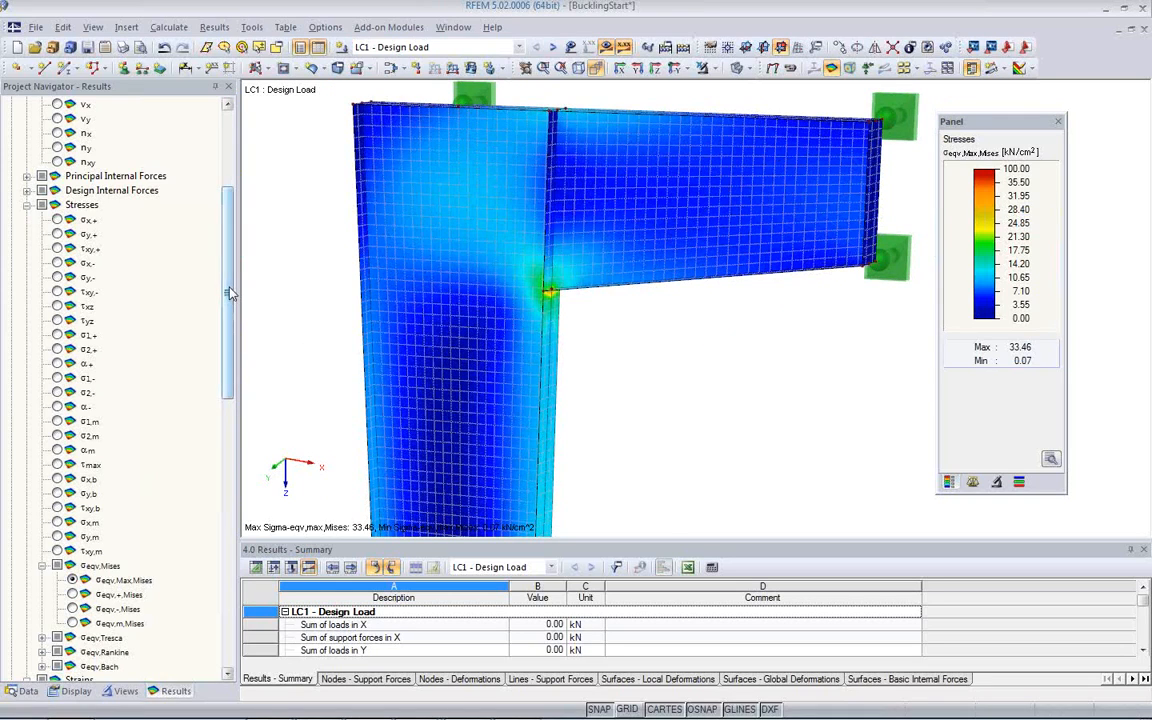
{"action": "left_click_drag", "start_coordinate": [229, 291], "coordinate": [229, 329]}
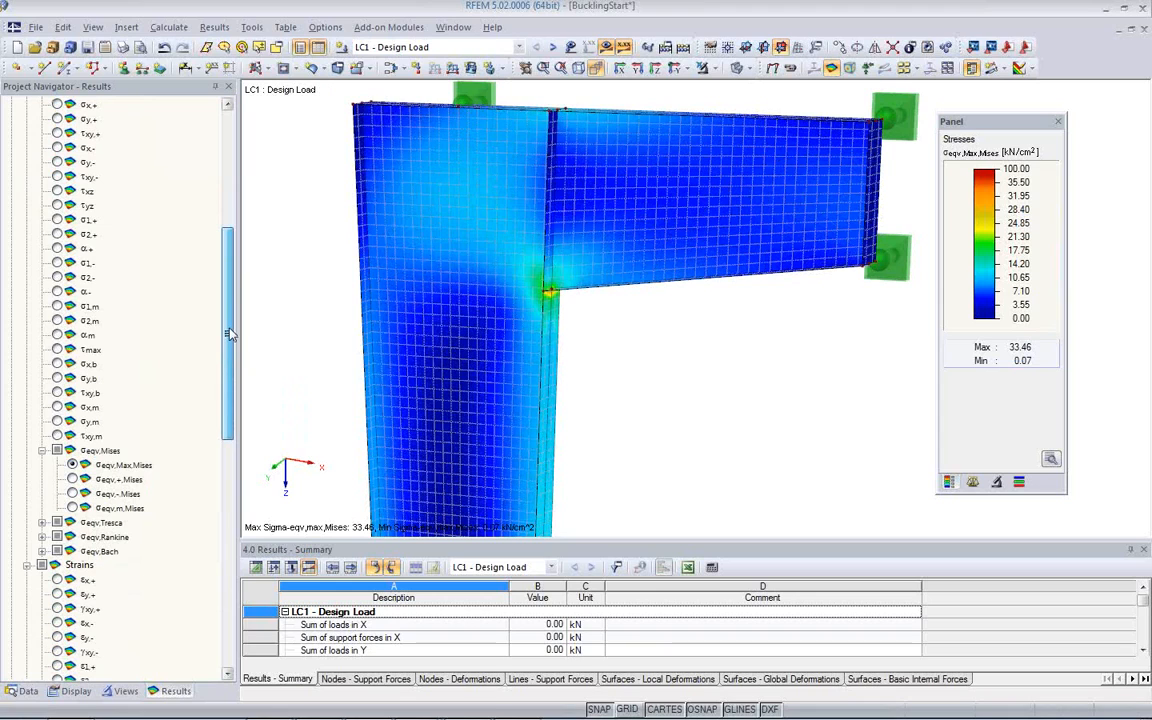
{"action": "left_click_drag", "start_coordinate": [229, 334], "coordinate": [229, 292]}
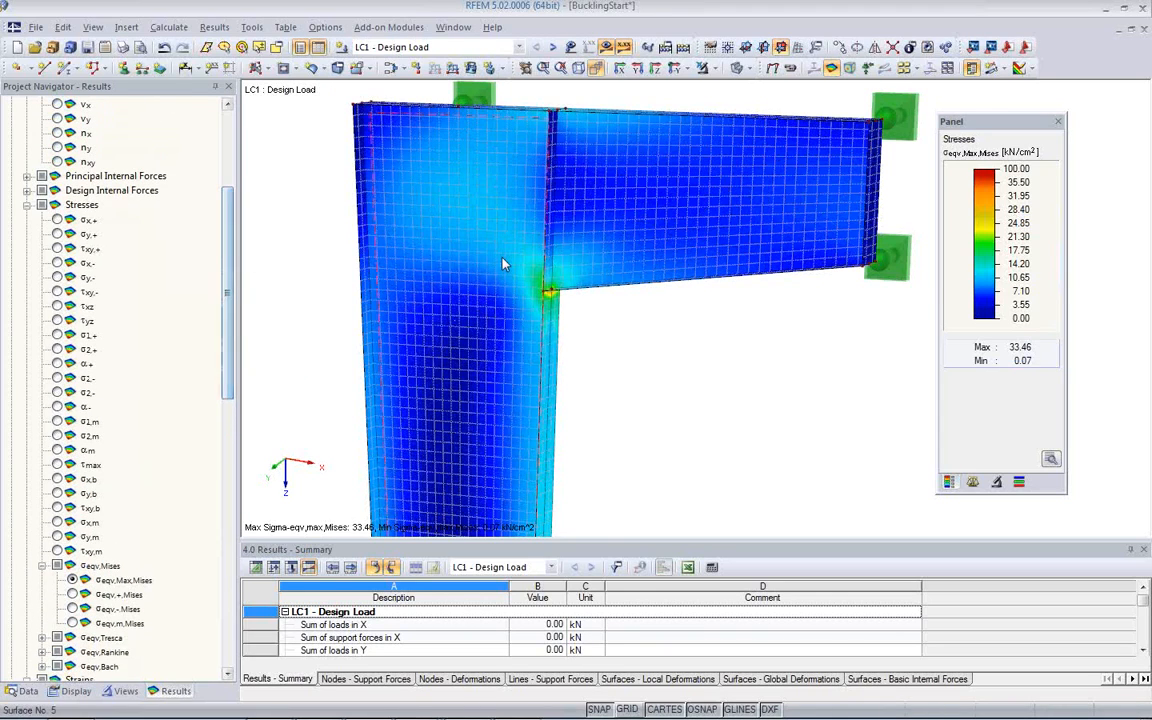
{"action": "scroll", "coordinate": [490, 236], "scroll_direction": "up", "scroll_amount": 3}
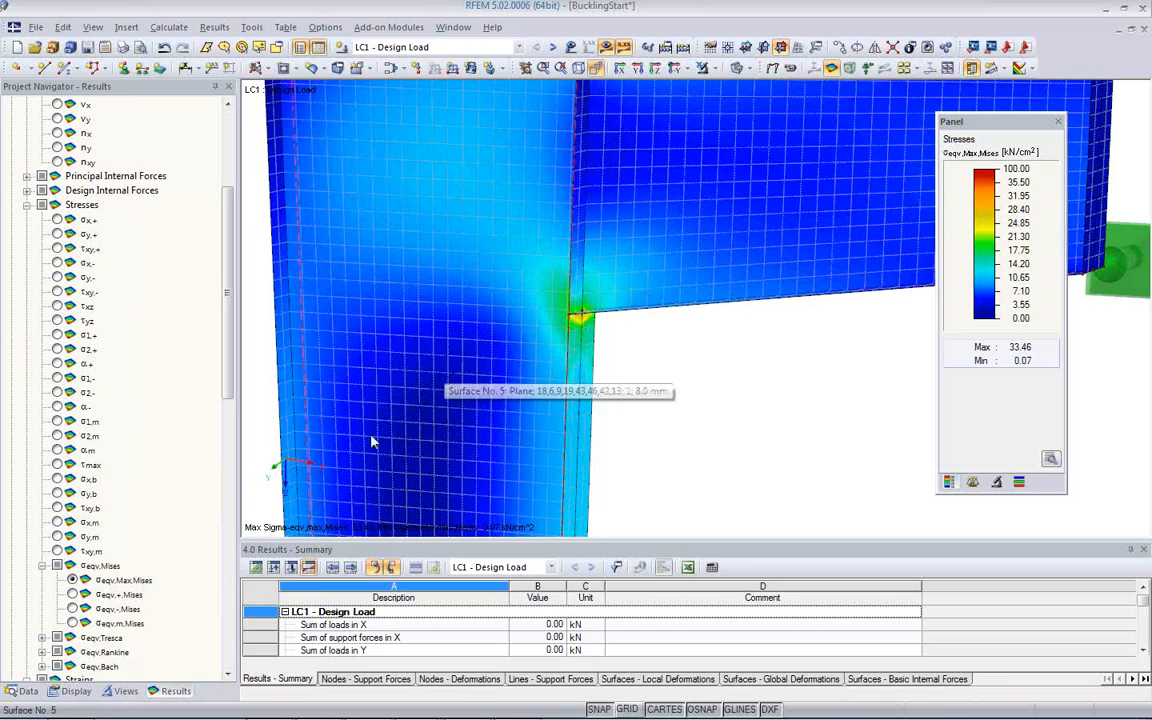
Change the display of internal forces/stresses on surfaces to the Non Continuous distribution
{"action": "left_click", "coordinate": [76, 691]}
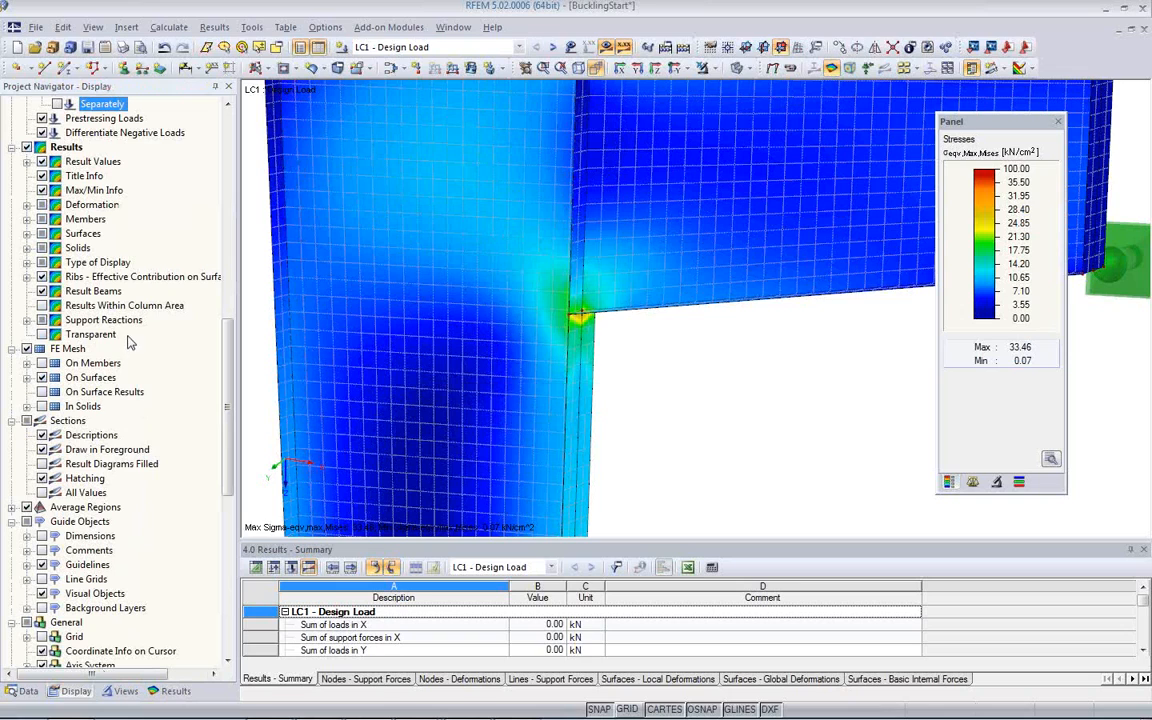
{"action": "scroll", "coordinate": [136, 358], "scroll_direction": "down", "scroll_amount": 7}
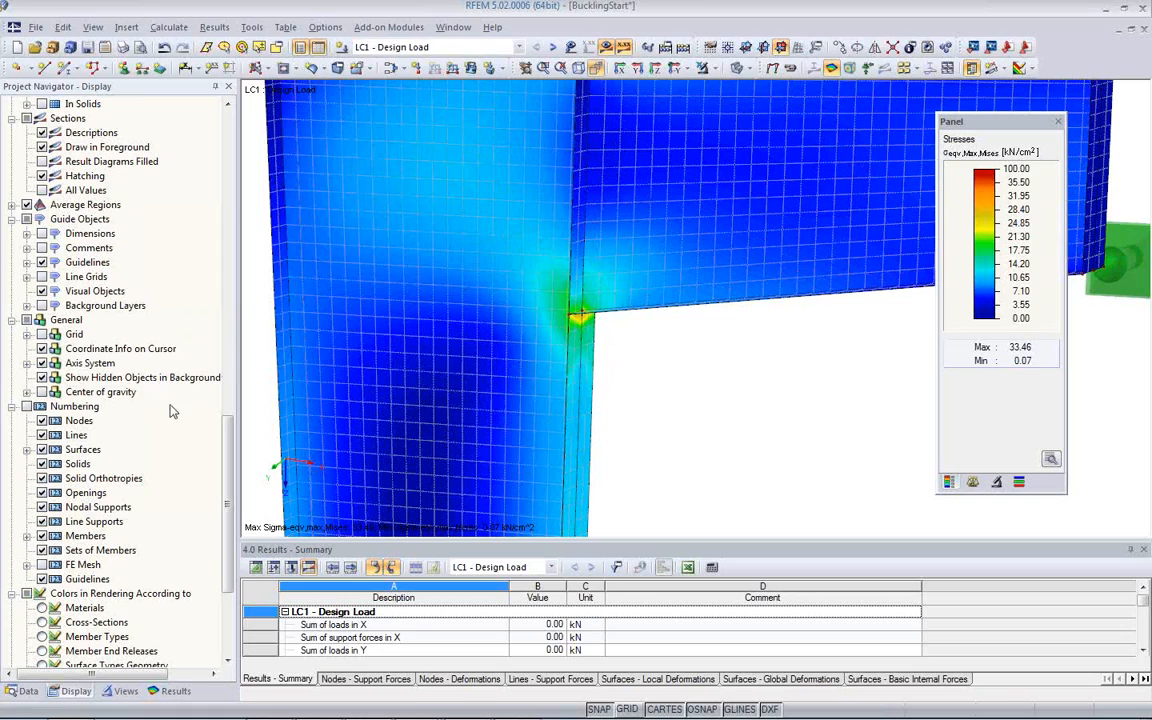
{"action": "scroll", "coordinate": [170, 414], "scroll_direction": "down", "scroll_amount": 1}
{"action": "scroll", "coordinate": [170, 414], "scroll_direction": "down", "scroll_amount": 2}
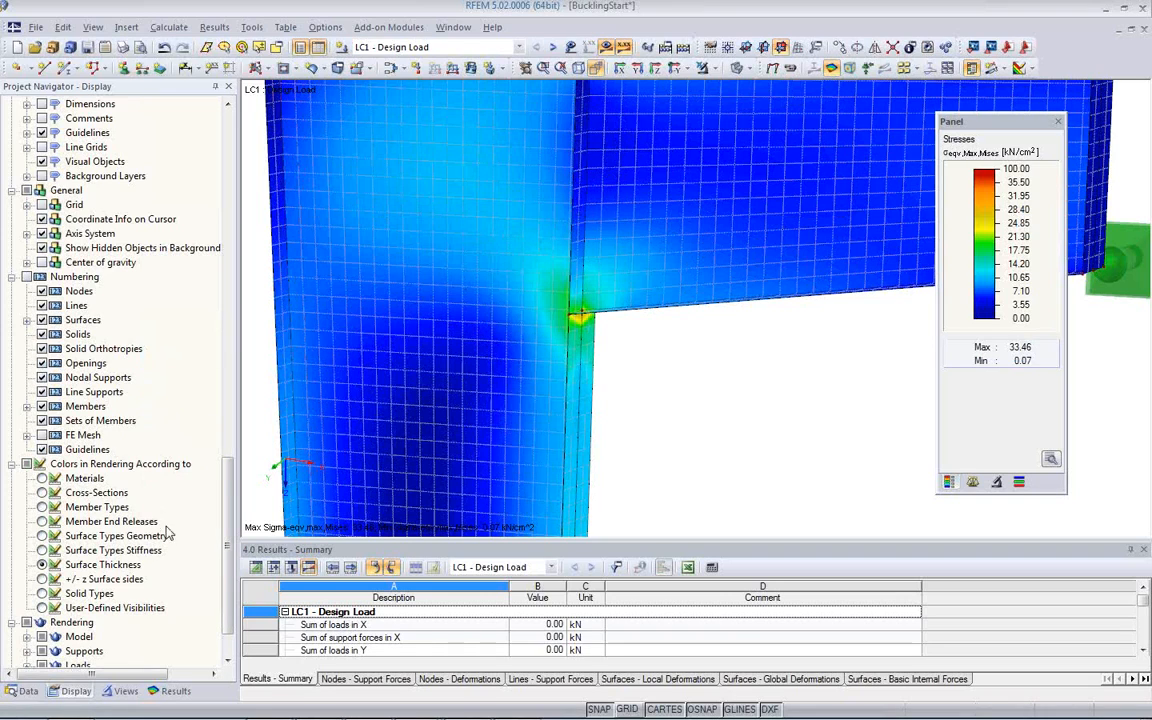
{"action": "left_click_drag", "start_coordinate": [226, 501], "coordinate": [231, 362]}
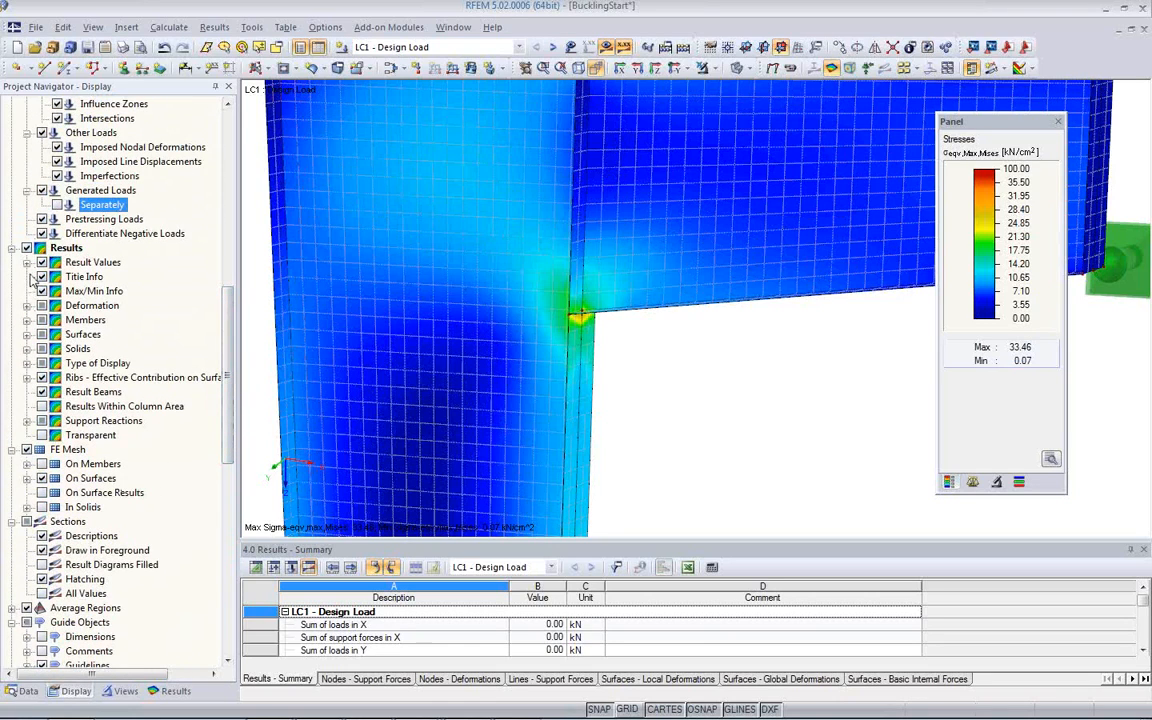
{"action": "left_click", "coordinate": [27, 334]}
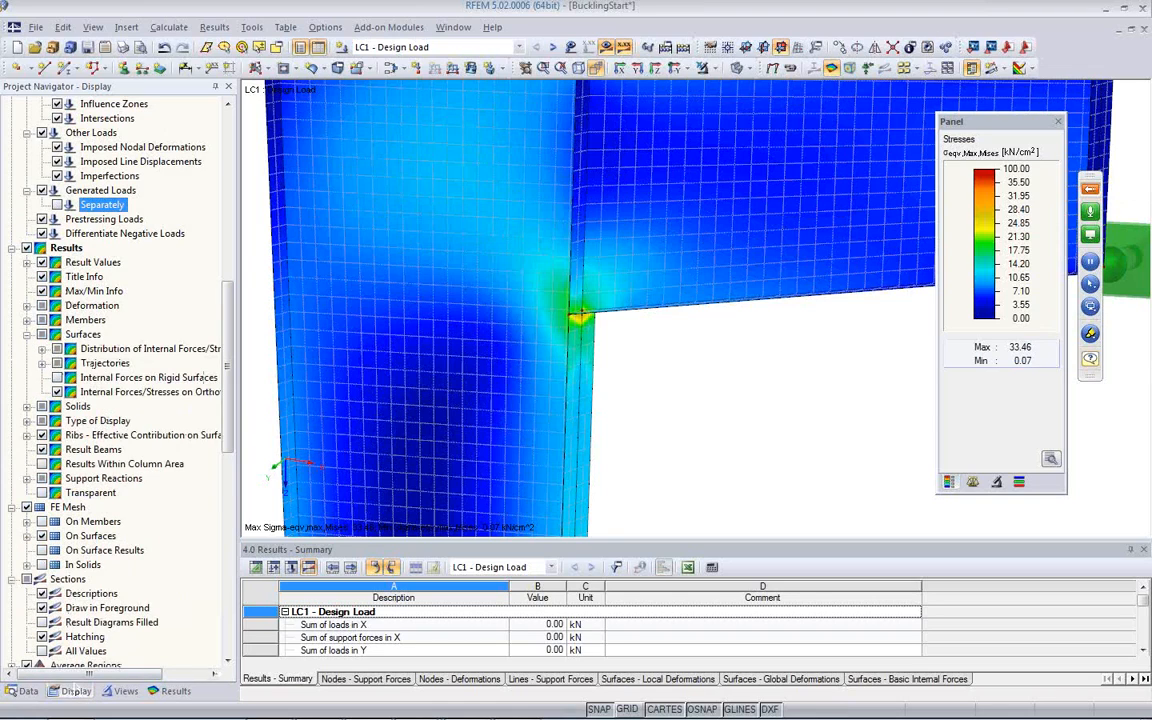
{"action": "left_click", "coordinate": [42, 348]}
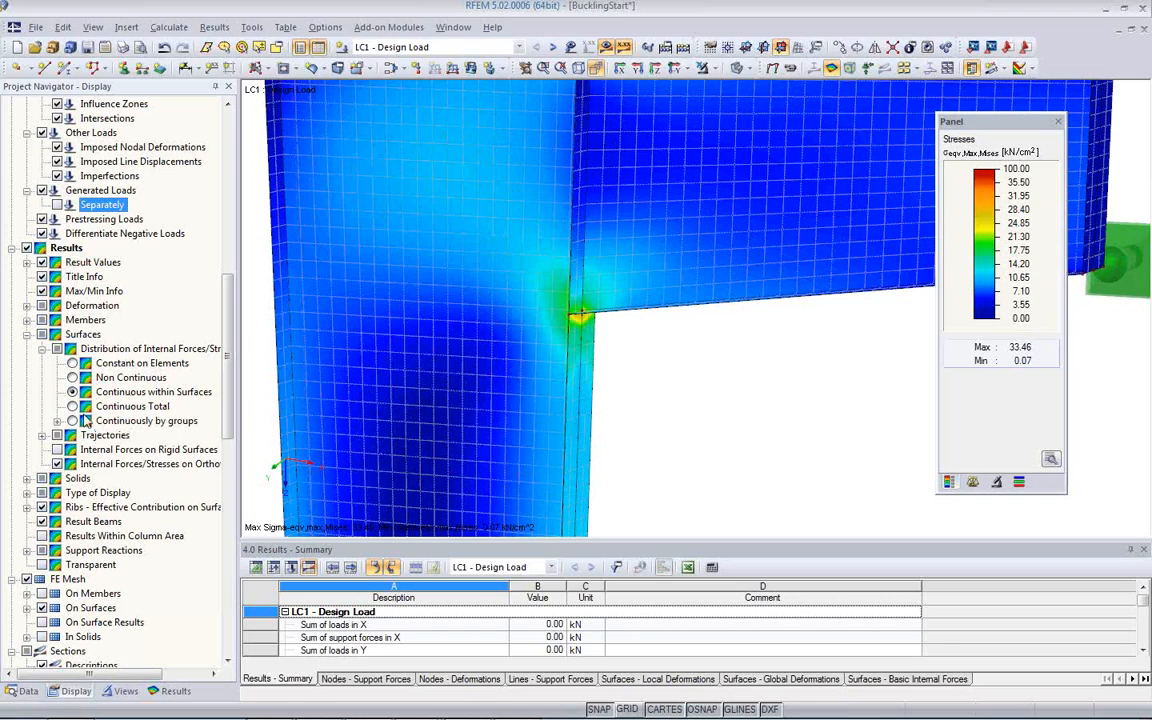
{"action": "left_click", "coordinate": [73, 378]}
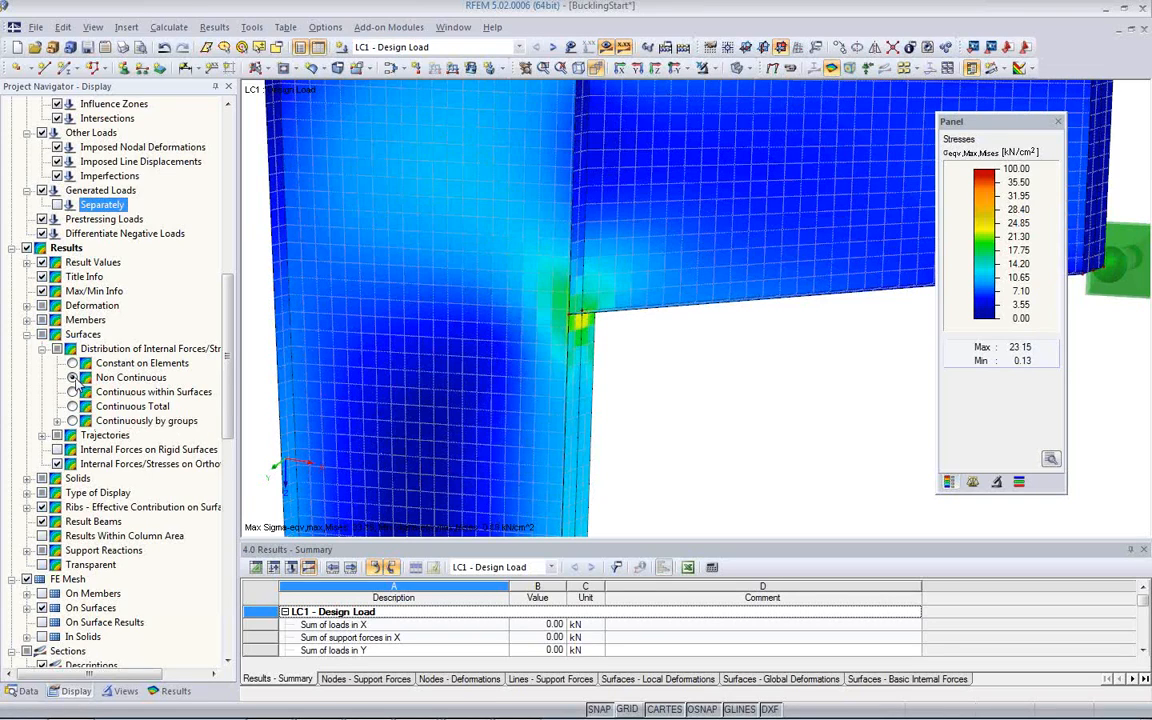
Turn off the smooth color transition and show surface stresses as Constant on Elements, inspecting the inner frame corner
{"action": "left_click", "coordinate": [1051, 459]}
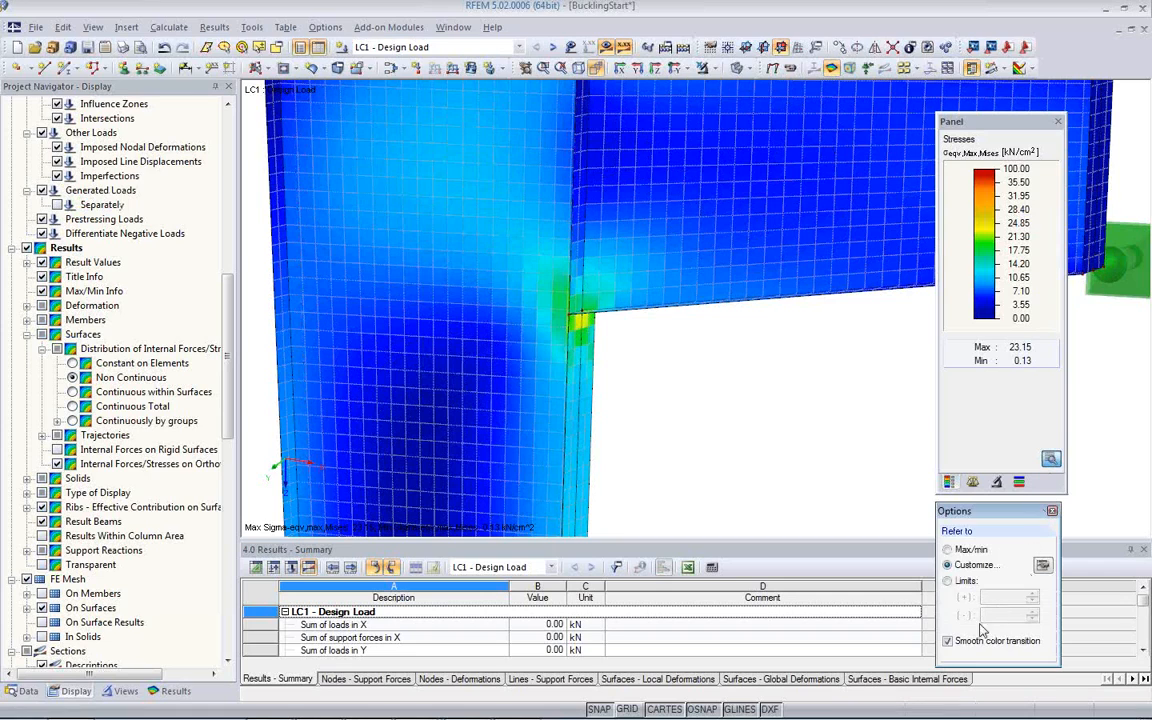
{"action": "left_click", "coordinate": [948, 642]}
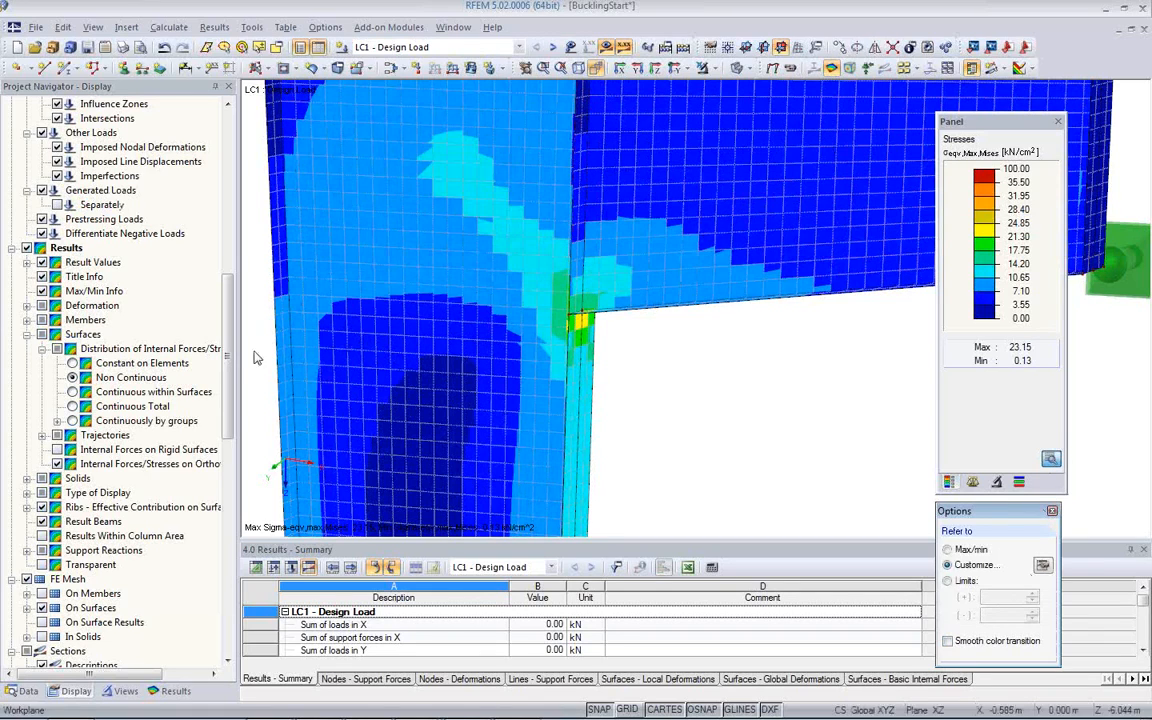
{"action": "left_click", "coordinate": [73, 363]}
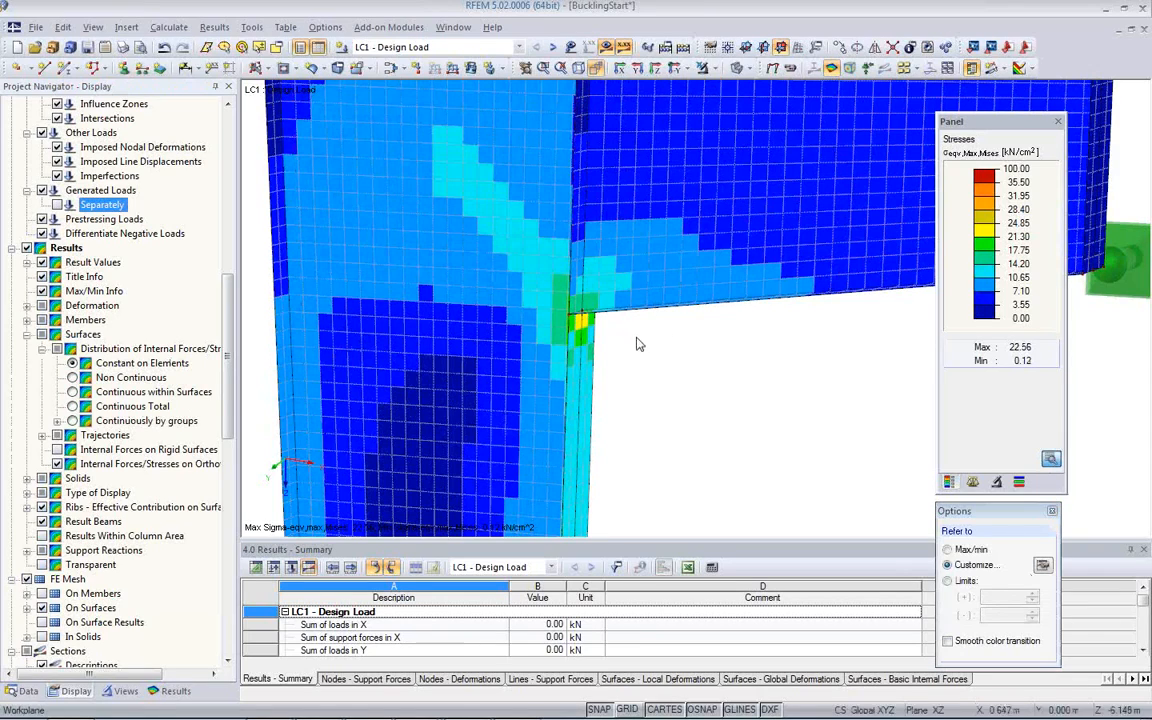
{"action": "middle_click_drag", "start_coordinate": [589, 378], "coordinate": [920, 368], "text": "ctrl"}
{"action": "scroll", "coordinate": [560, 340], "scroll_direction": "up", "scroll_amount": 2}
{"action": "middle_click_drag", "start_coordinate": [628, 328], "coordinate": [723, 305], "text": "ctrl"}
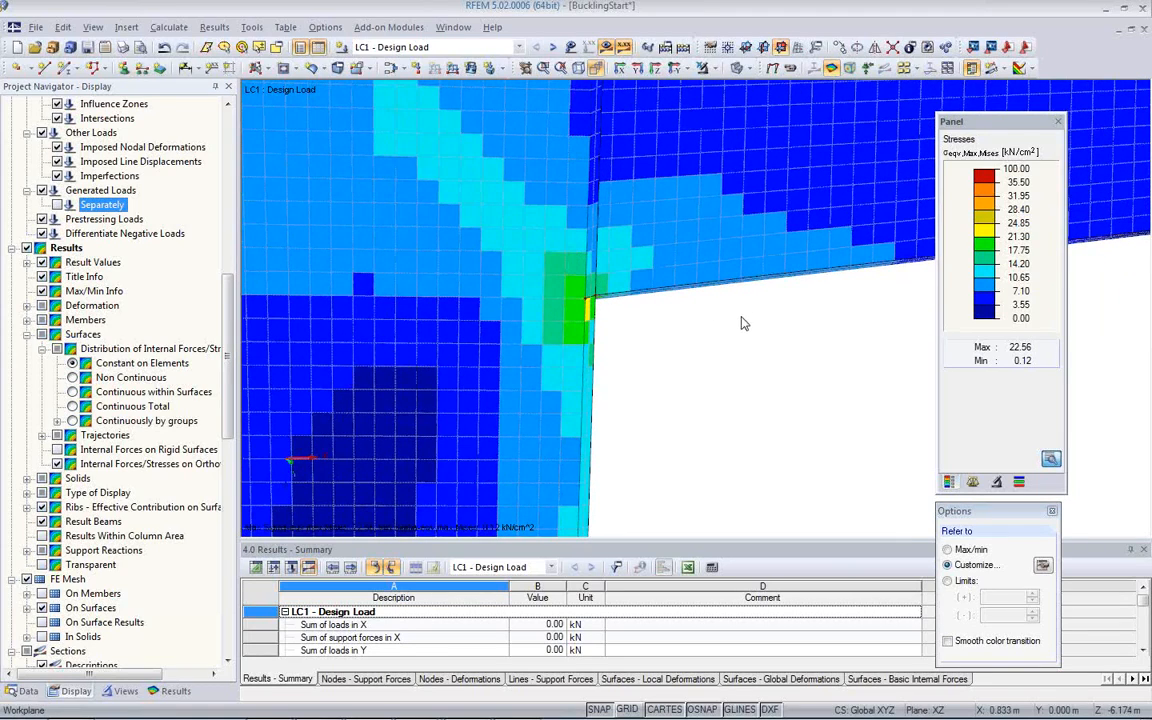
{"action": "scroll", "coordinate": [586, 302], "scroll_direction": "up", "scroll_amount": 1}
{"action": "scroll", "coordinate": [586, 302], "scroll_direction": "down", "scroll_amount": 1}
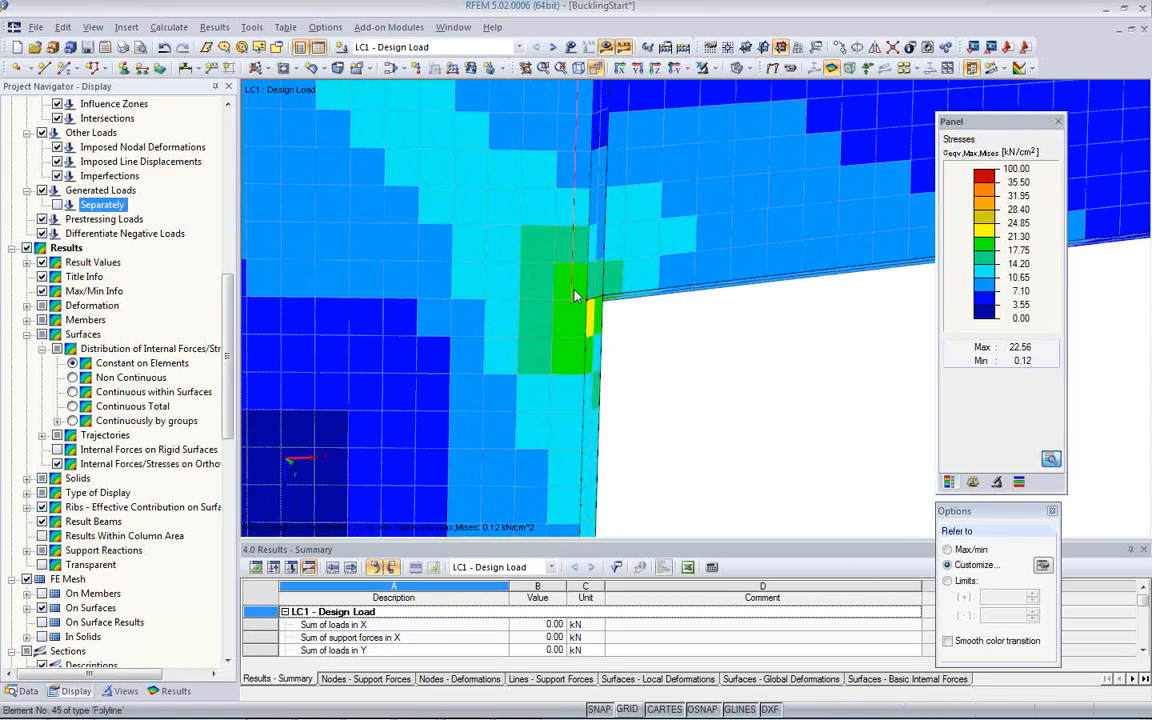
{"action": "middle_click_drag", "start_coordinate": [578, 296], "coordinate": [418, 388]}
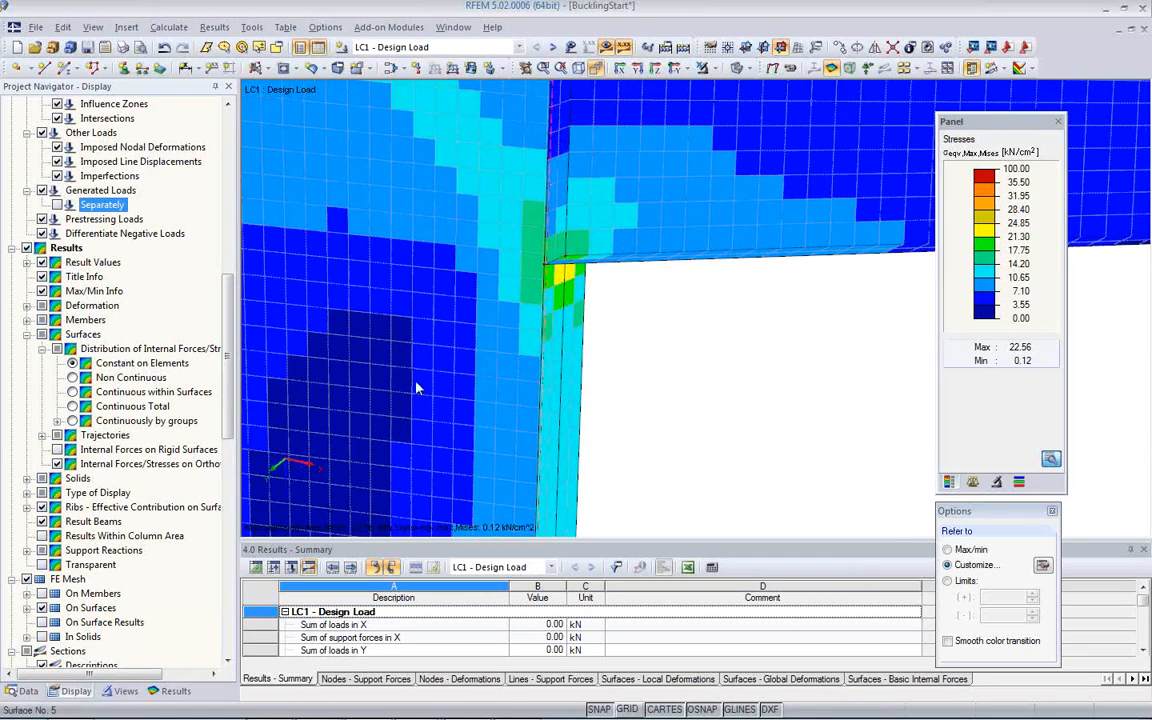
Show the Design Ratio and Nonlinearity Rate criteria for LC1 and inspect the web and flange elements at the frame corner
{"action": "left_click", "coordinate": [172, 691]}
{"action": "left_click_drag", "start_coordinate": [230, 330], "coordinate": [223, 292]}
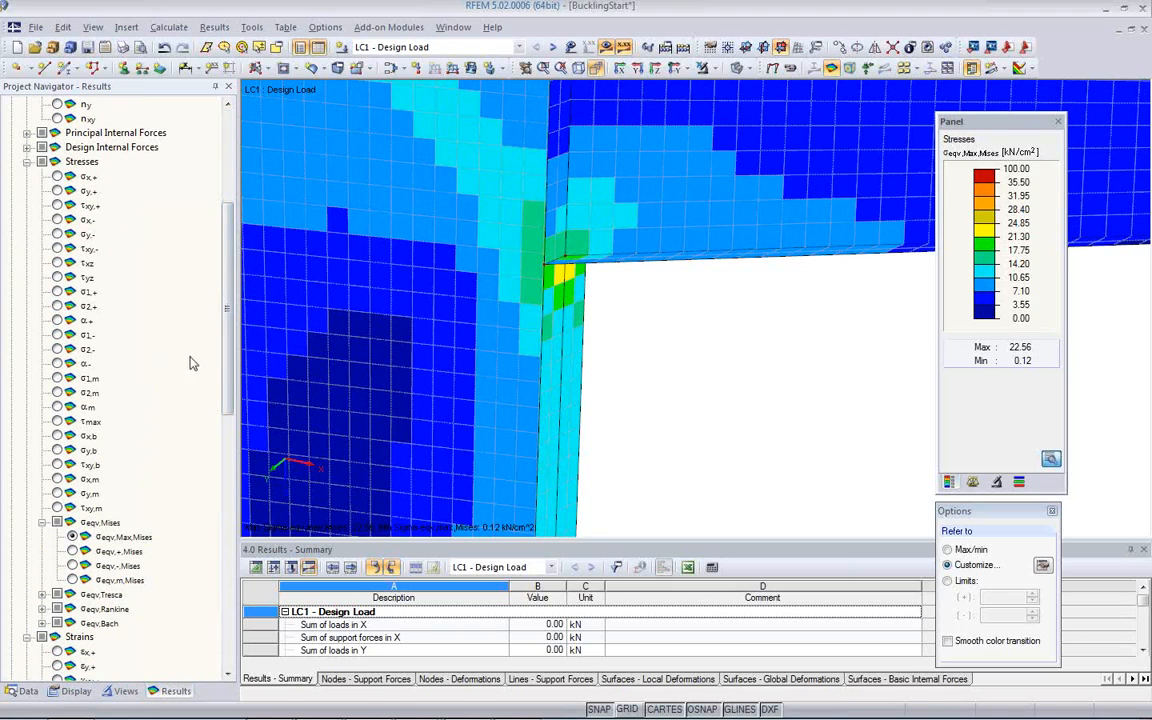
{"action": "left_click_drag", "start_coordinate": [222, 358], "coordinate": [229, 575]}
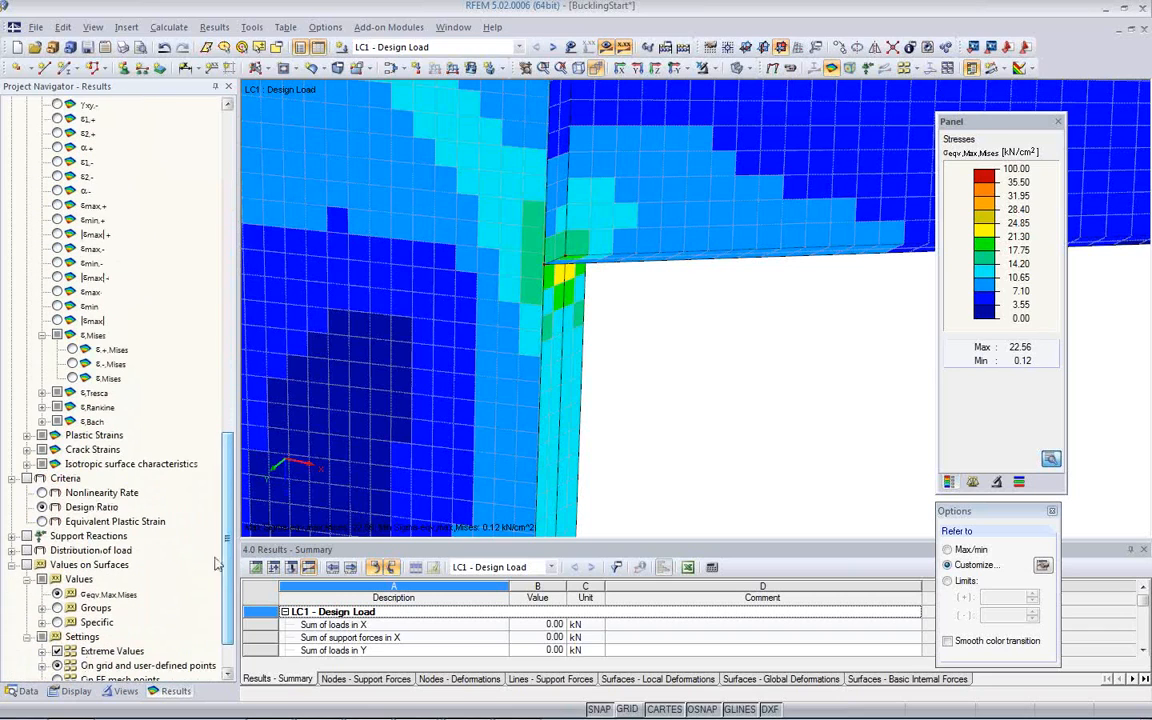
{"action": "left_click", "coordinate": [28, 479]}
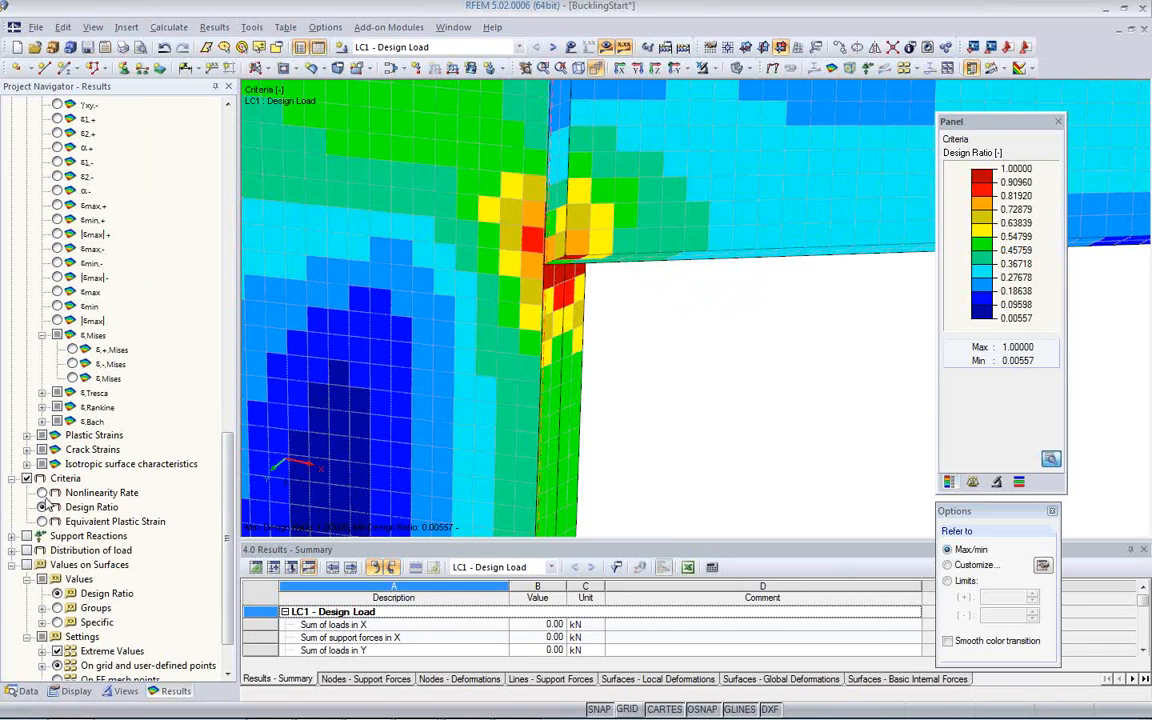
{"action": "left_click", "coordinate": [42, 493]}
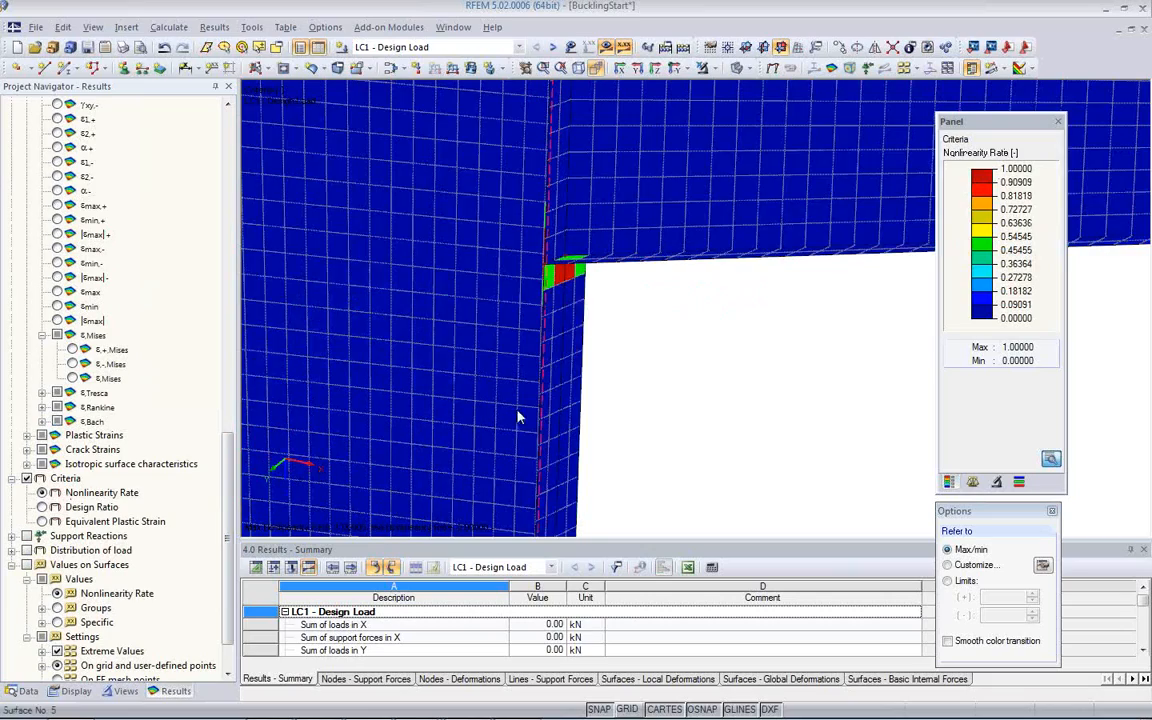
{"action": "middle_click_drag", "start_coordinate": [735, 313], "coordinate": [638, 391], "text": "ctrl"}
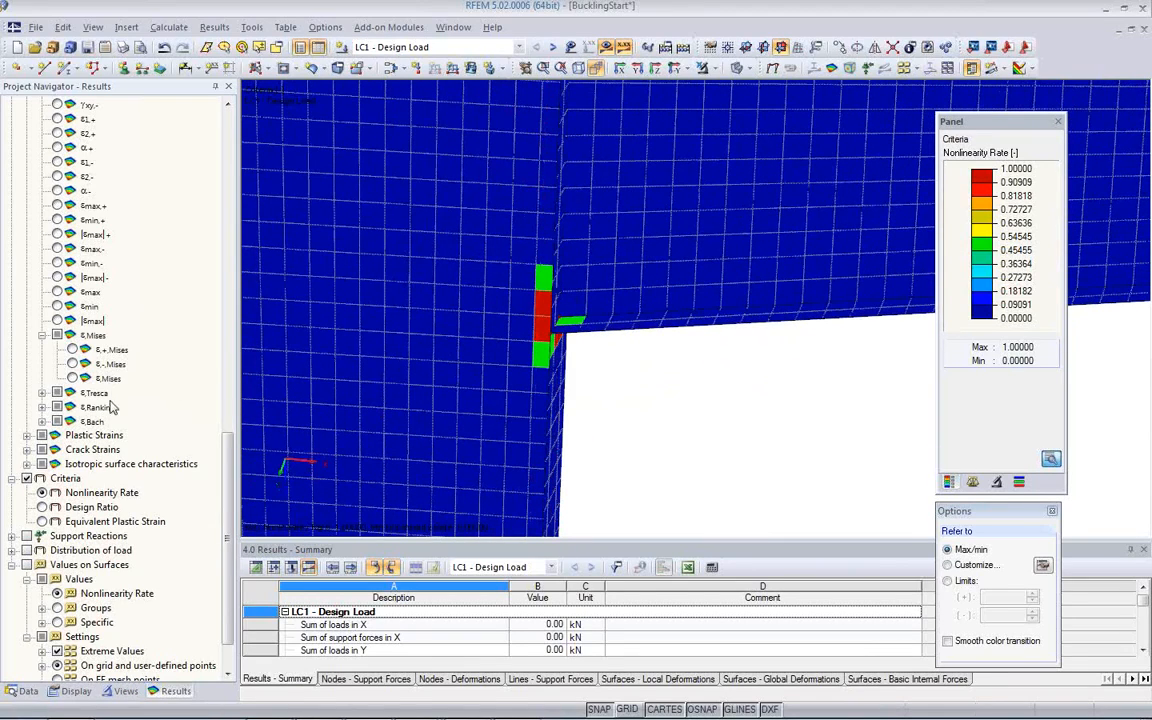
Compare the equivalent Mises strains with the Design Ratio criterion at the frame corner
{"action": "left_click", "coordinate": [72, 378]}
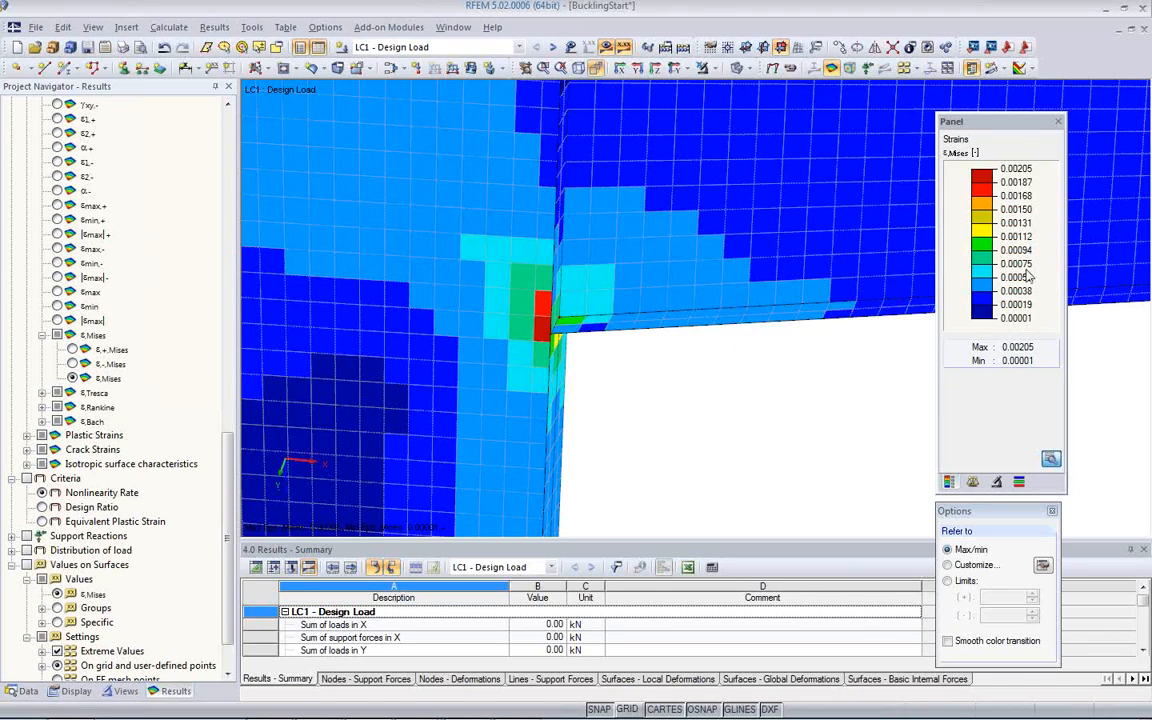
{"action": "middle_click_drag", "start_coordinate": [650, 383], "coordinate": [588, 280], "text": "ctrl"}
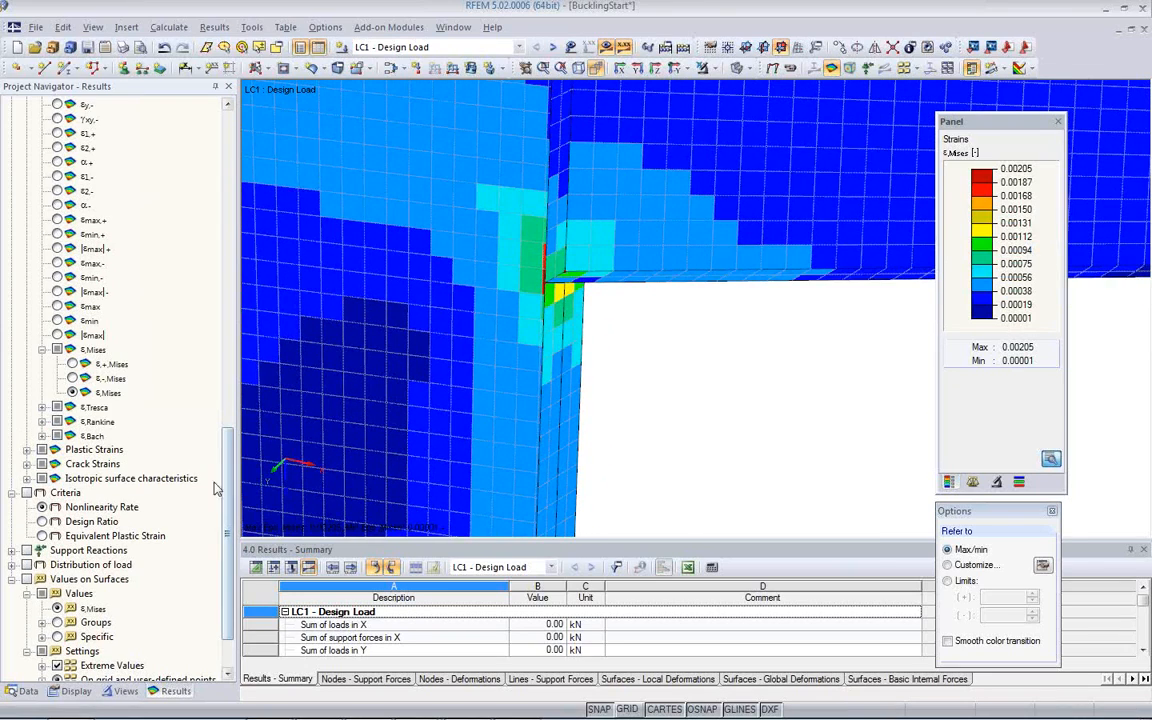
{"action": "left_click", "coordinate": [42, 522]}
{"action": "middle_click_drag", "start_coordinate": [760, 305], "coordinate": [590, 320], "text": "ctrl"}
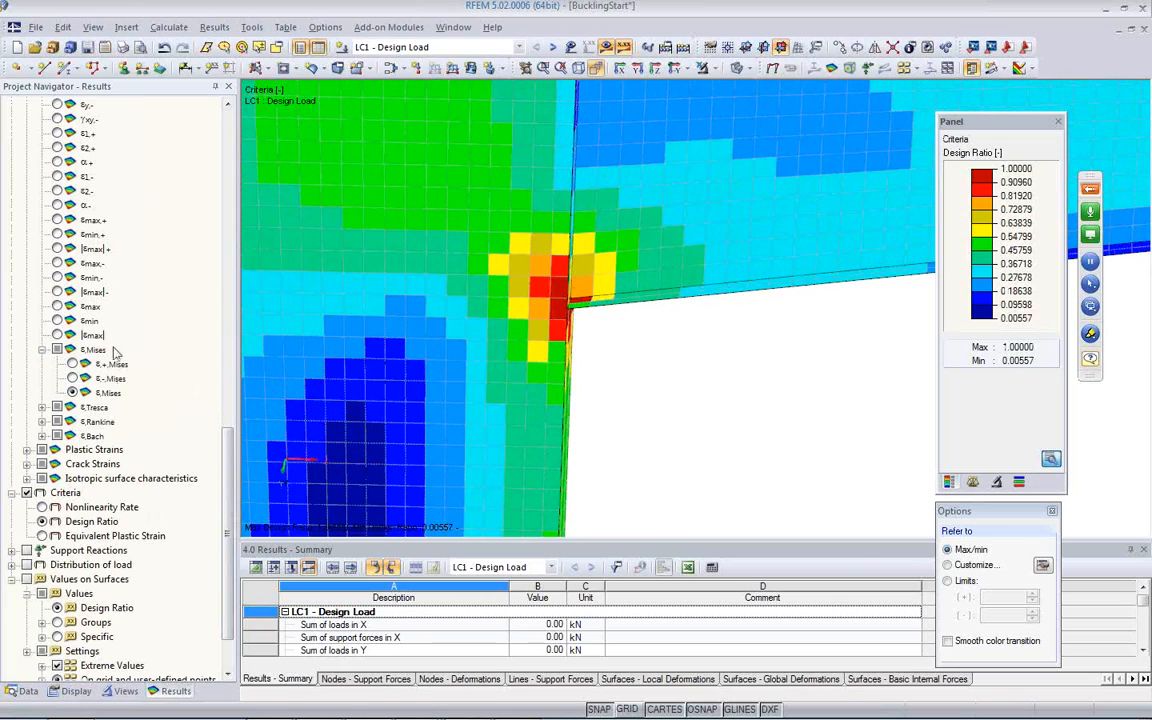
Display the membrane equivalent stress σeqv,m,Mises and inspect it closely near the frame corner
{"action": "left_click_drag", "start_coordinate": [228, 478], "coordinate": [225, 335]}
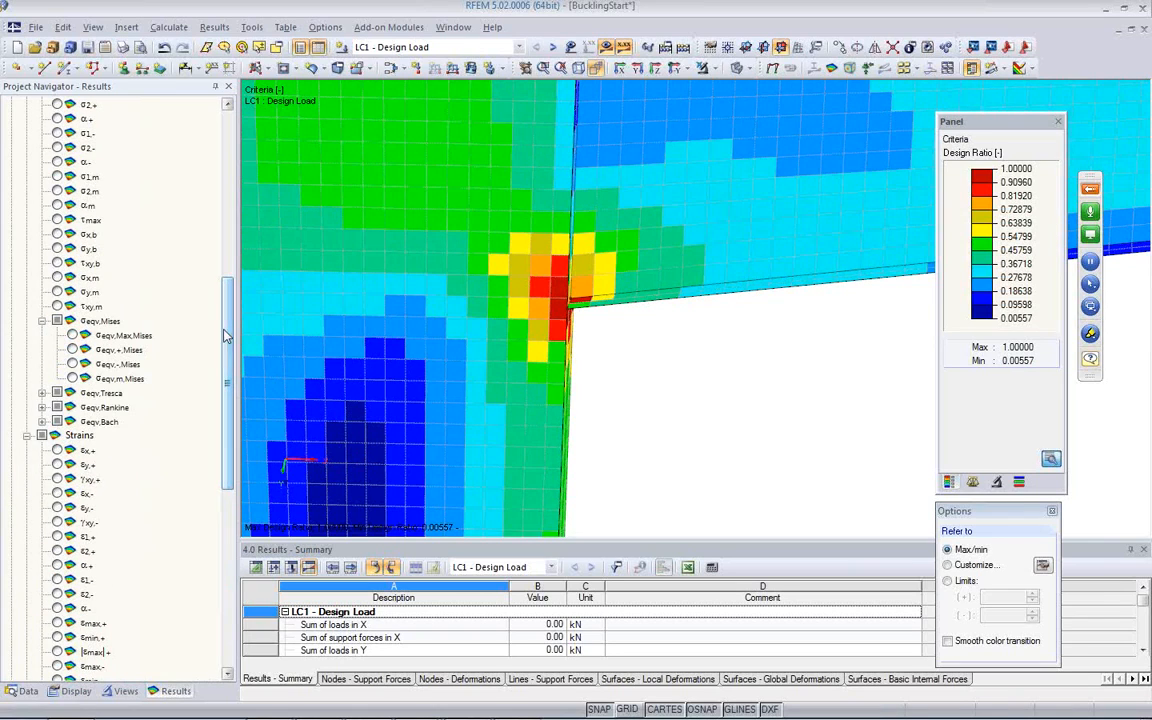
{"action": "left_click", "coordinate": [72, 379]}
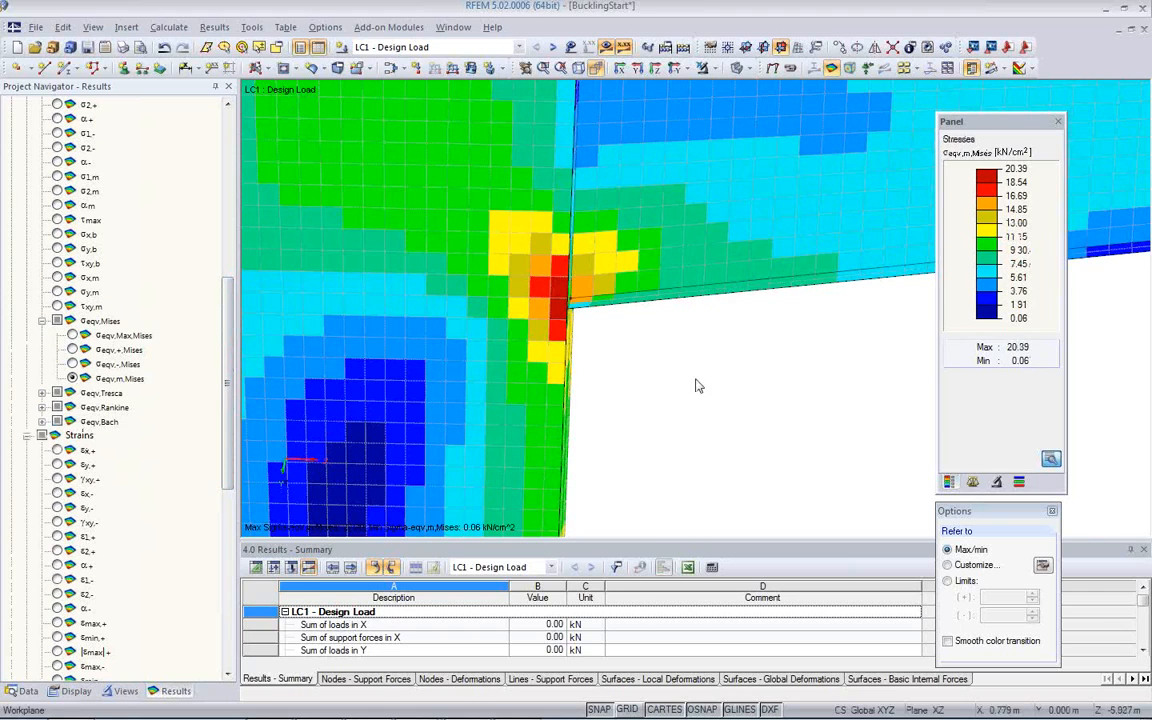
{"action": "middle_click_drag", "start_coordinate": [773, 381], "coordinate": [728, 323]}
{"action": "scroll", "coordinate": [728, 321], "scroll_direction": "up", "scroll_amount": 2}
{"action": "scroll", "coordinate": [731, 275], "scroll_direction": "up", "scroll_amount": 5}
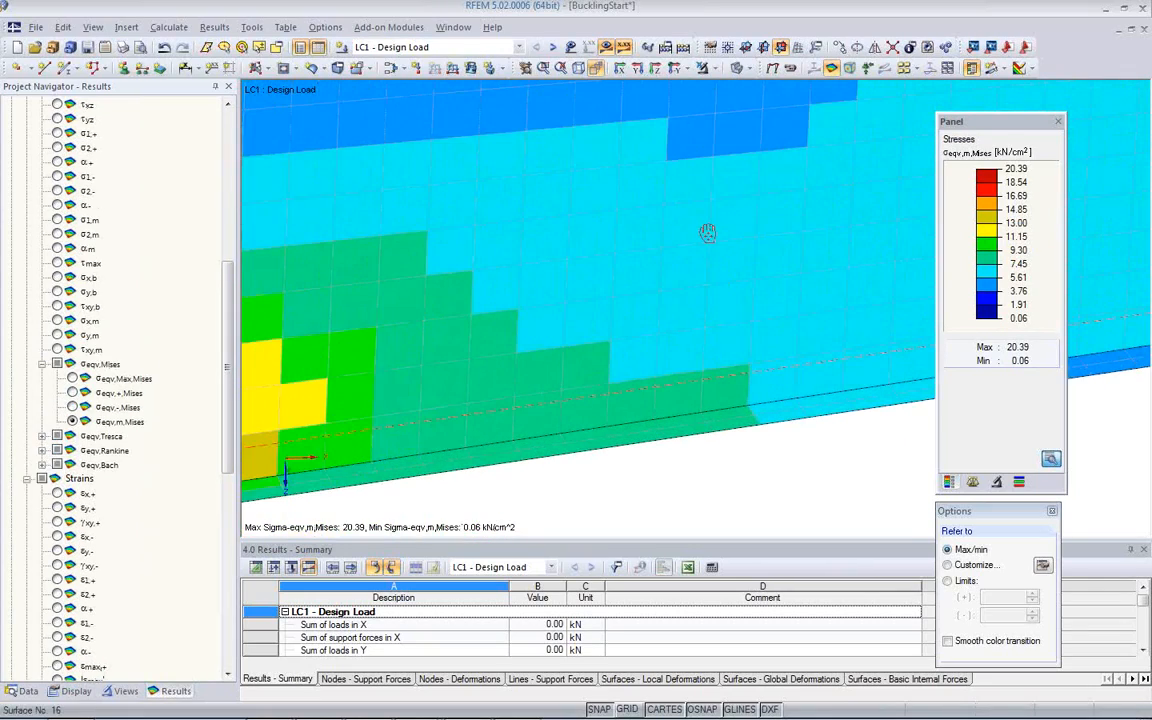
Turn on the values on surfaces for the σeqv,m,Mises stresses and switch off the Extreme Values setting
{"action": "middle_click_drag", "start_coordinate": [572, 341], "coordinate": [673, 271]}
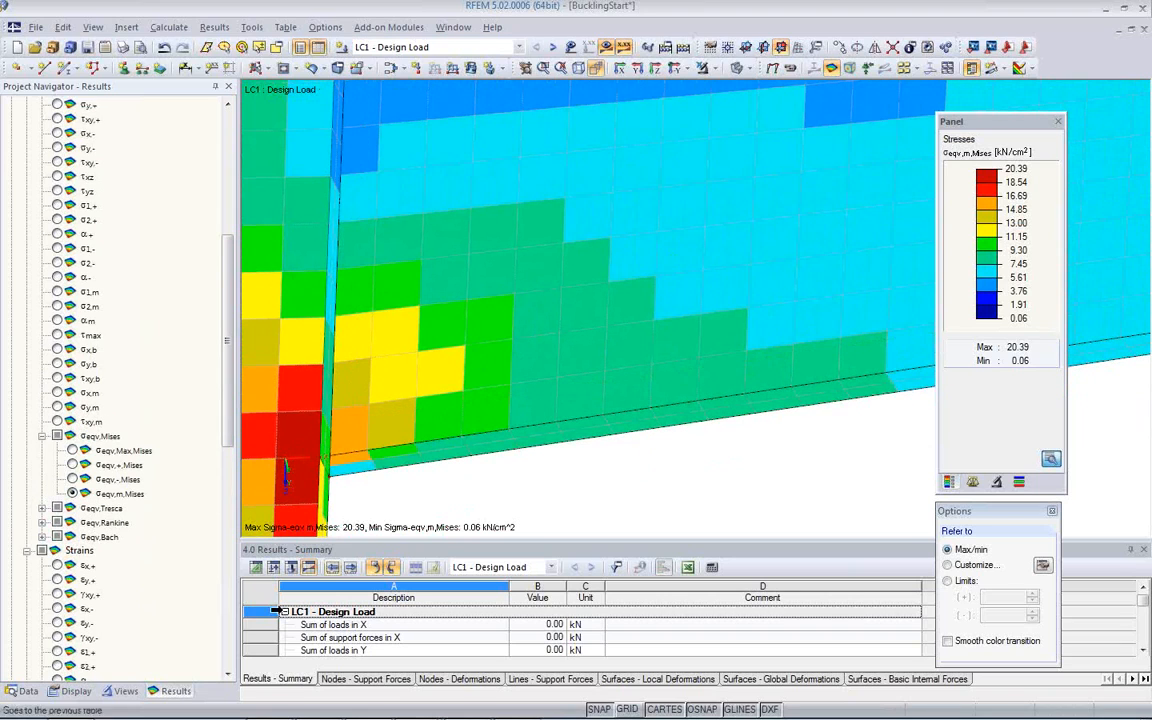
{"action": "left_click", "coordinate": [72, 691]}
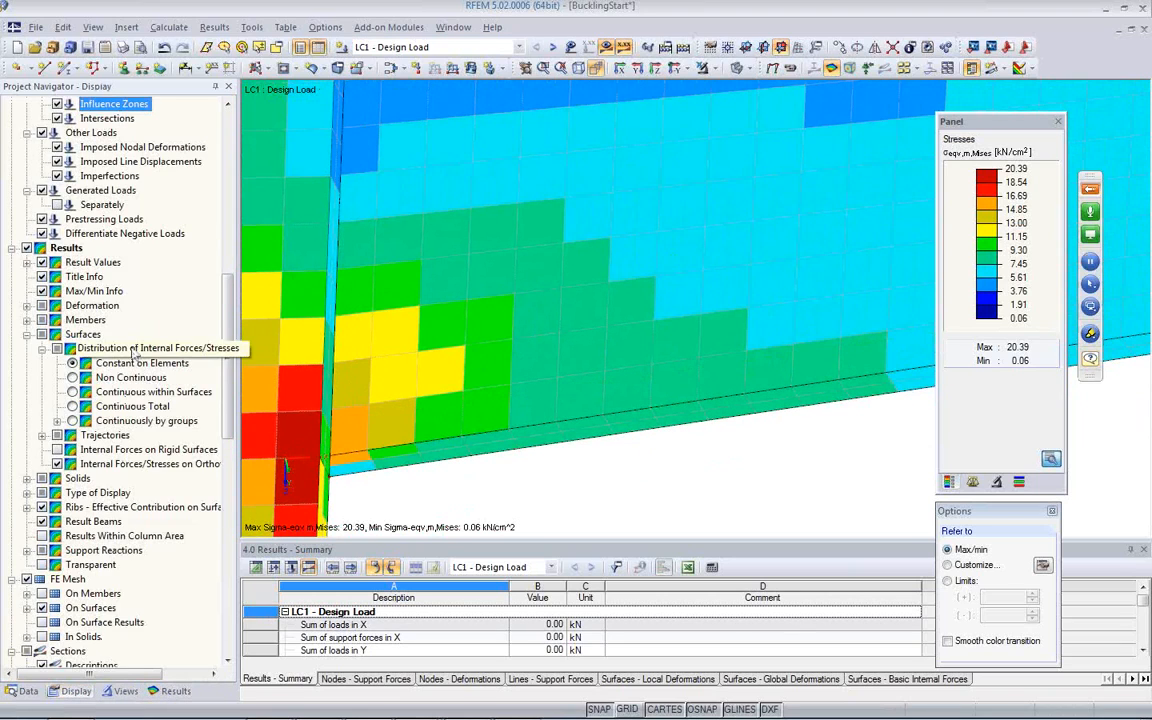
{"action": "scroll", "coordinate": [140, 432], "scroll_direction": "up", "scroll_amount": 4}
{"action": "scroll", "coordinate": [140, 432], "scroll_direction": "down", "scroll_amount": 2}
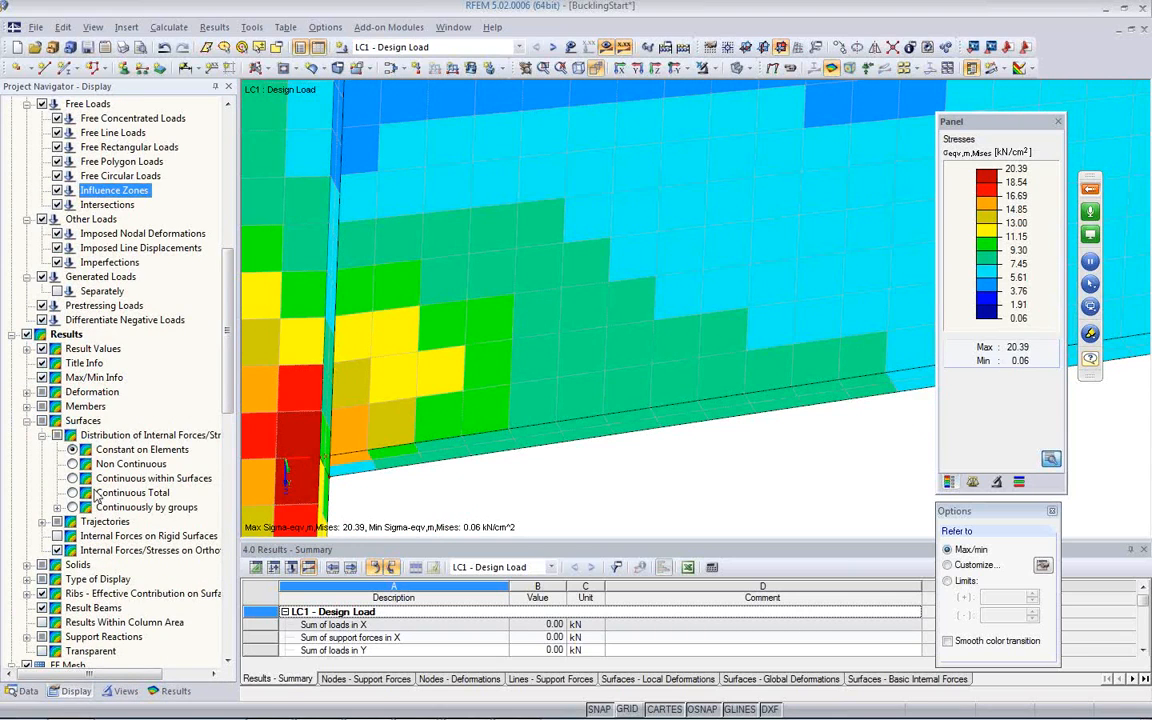
{"action": "left_click_drag", "start_coordinate": [209, 345], "coordinate": [212, 634]}
{"action": "left_click", "coordinate": [172, 691]}
{"action": "scroll", "coordinate": [140, 540], "scroll_direction": "down", "scroll_amount": 5}
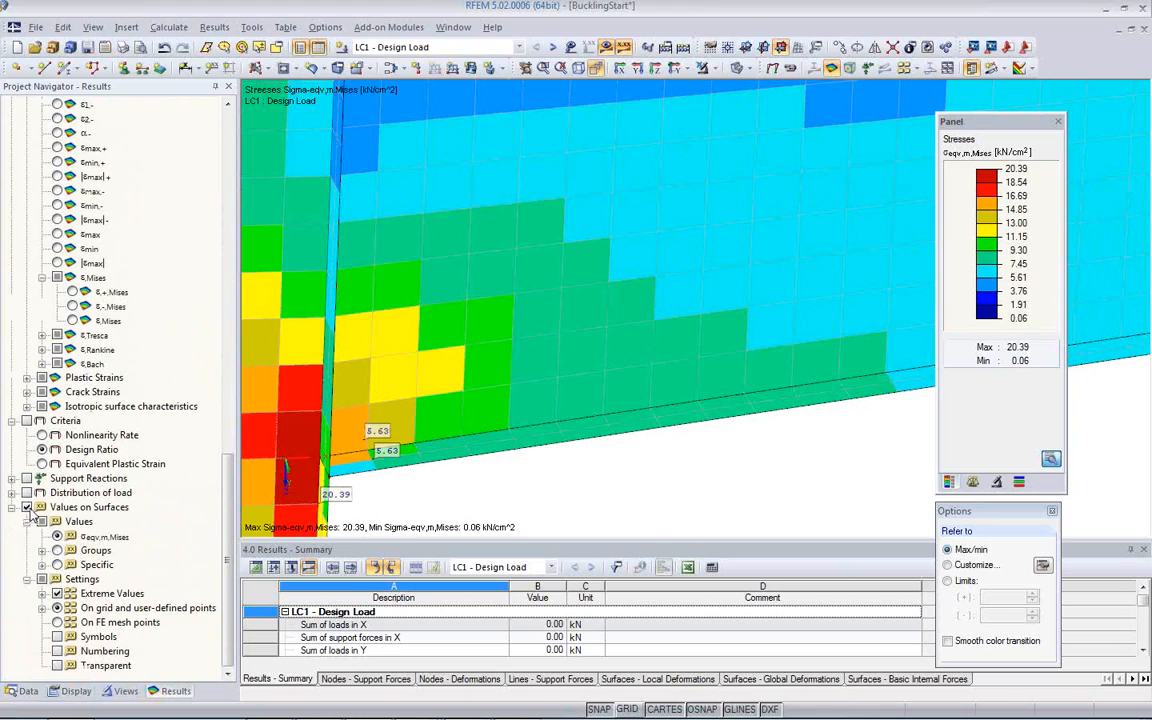
{"action": "left_click", "coordinate": [57, 594]}
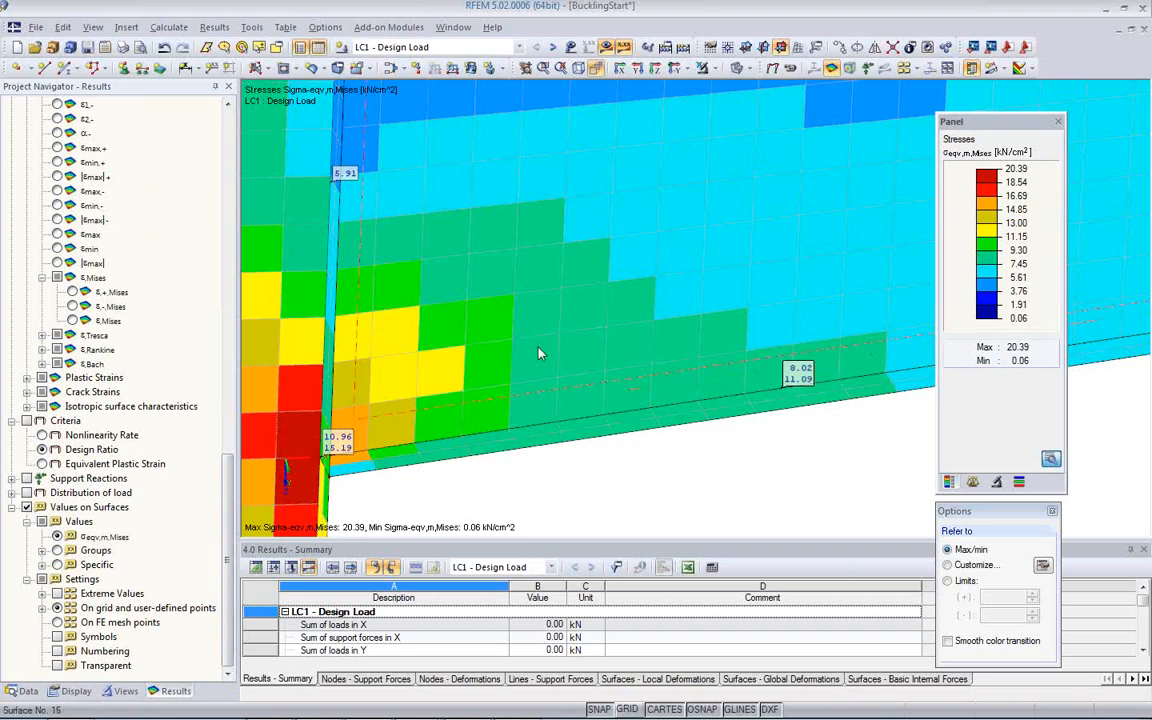
Show the surface values on FE mesh points and inspect them across the beam web elements near the corner
{"action": "middle_click_drag", "start_coordinate": [630, 455], "coordinate": [508, 428], "text": "ctrl"}
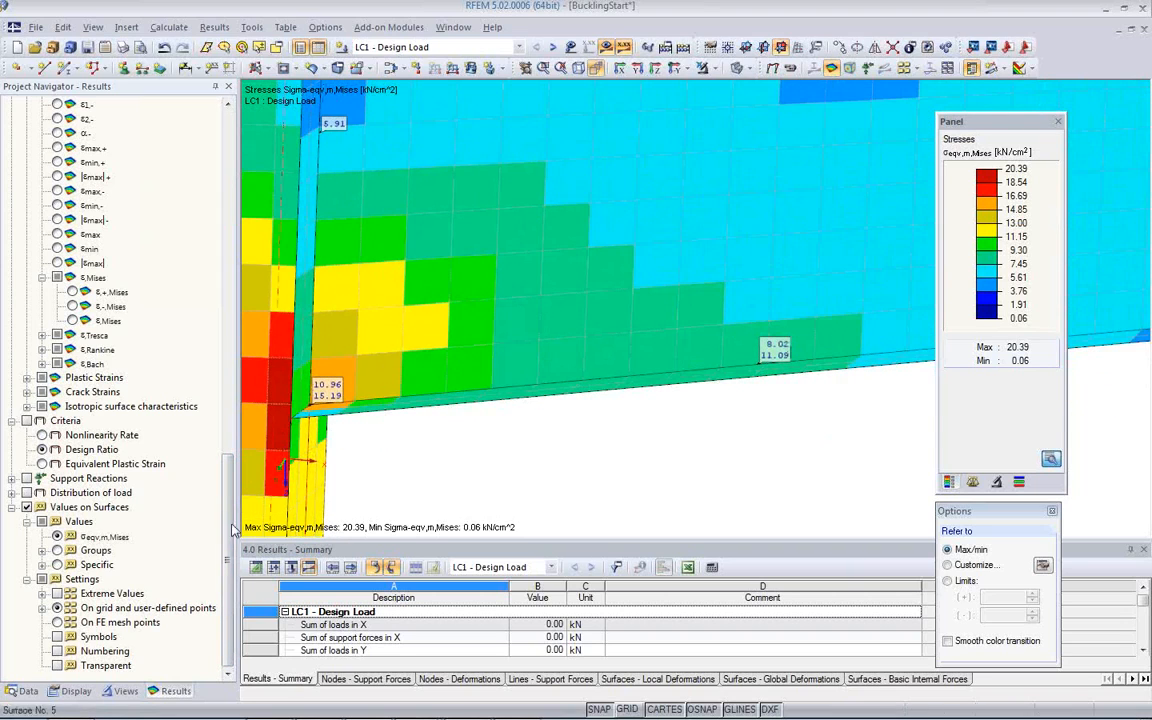
{"action": "left_click", "coordinate": [58, 622]}
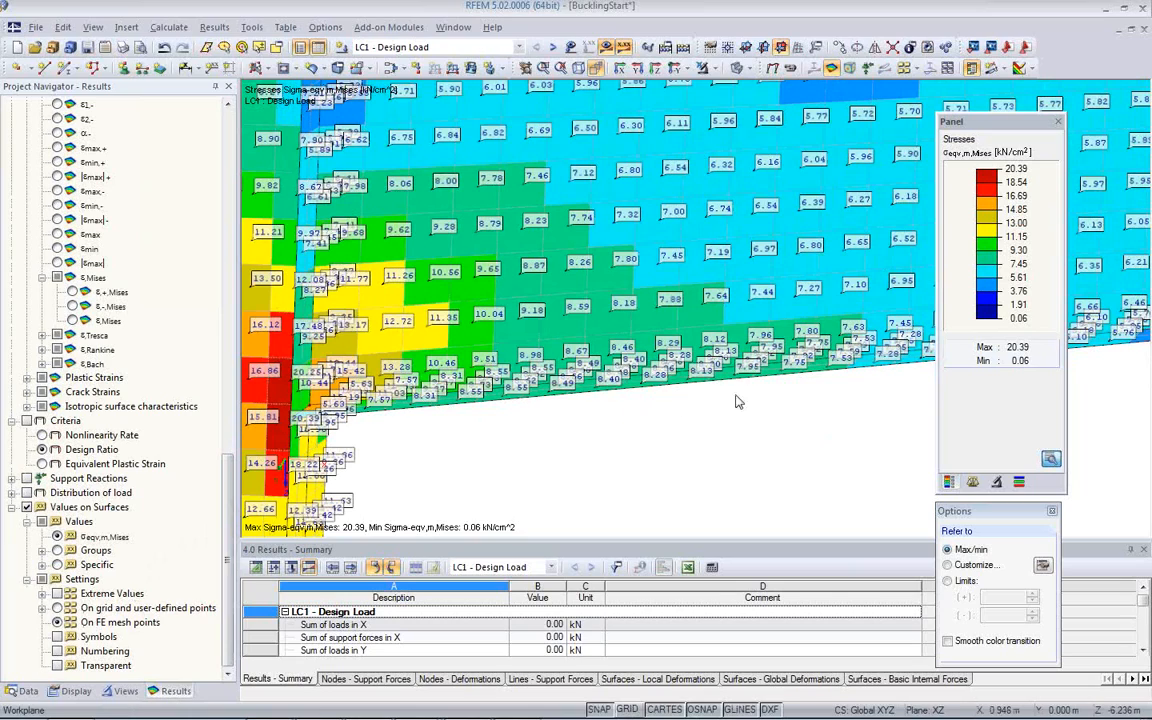
{"action": "scroll", "coordinate": [688, 275], "scroll_direction": "up", "scroll_amount": 3}
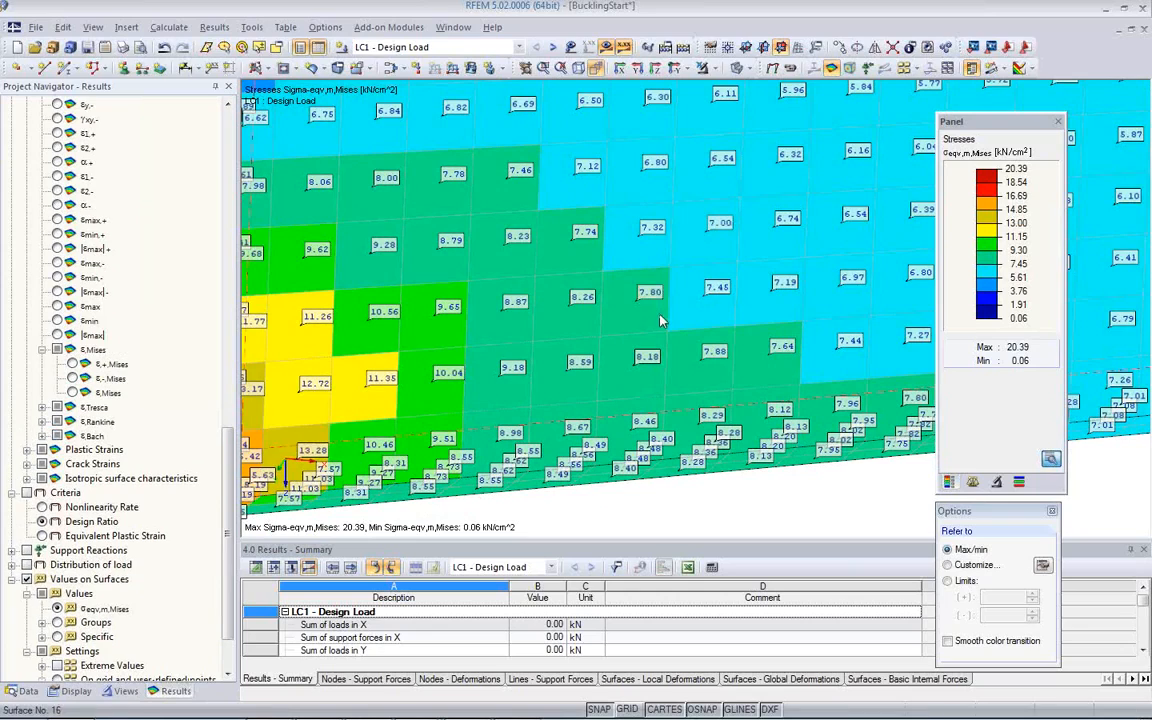
{"action": "mouse_move", "coordinate": [695, 265]}
{"action": "middle_mouse_down", "text": "ctrl"}
{"action": "mouse_move", "coordinate": [694, 226]}
{"action": "mouse_move", "coordinate": [693, 240]}
{"action": "middle_mouse_up", "text": "ctrl"}
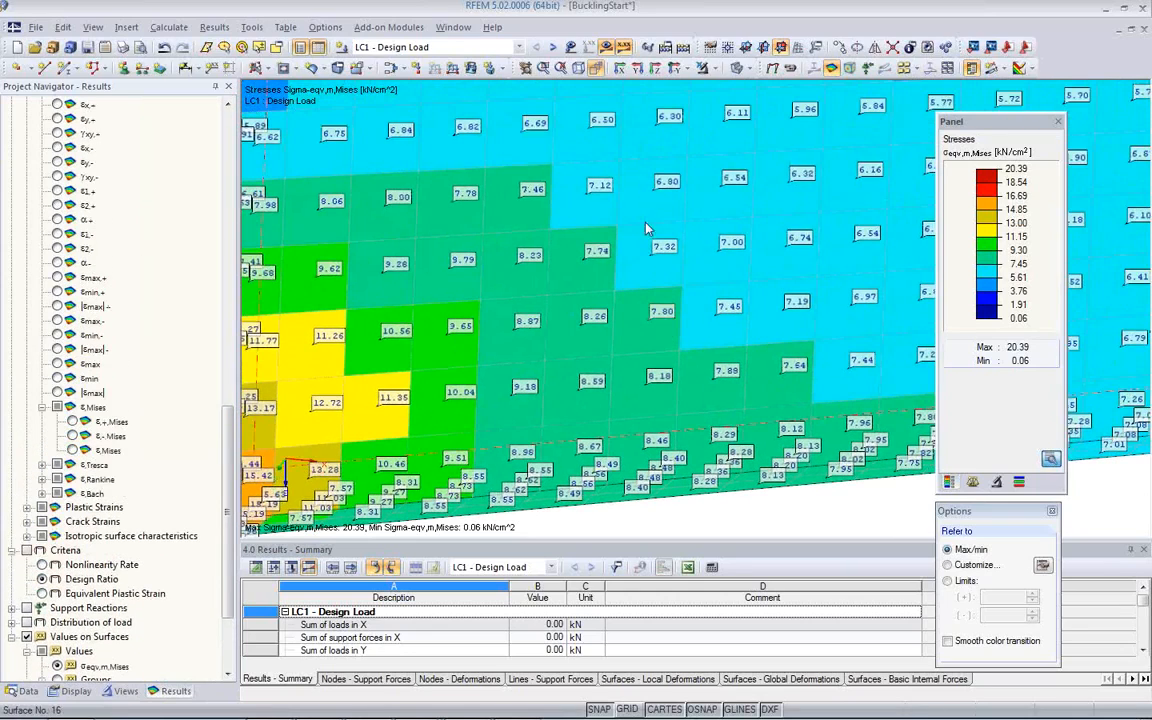
Set the surface stress distribution to Non Continuous and examine the separate element values at the shared mesh nodes of the beam web
{"action": "left_click", "coordinate": [77, 690]}
{"action": "scroll", "coordinate": [93, 396], "scroll_direction": "up", "scroll_amount": 2}
{"action": "scroll", "coordinate": [93, 396], "scroll_direction": "up", "scroll_amount": 13}
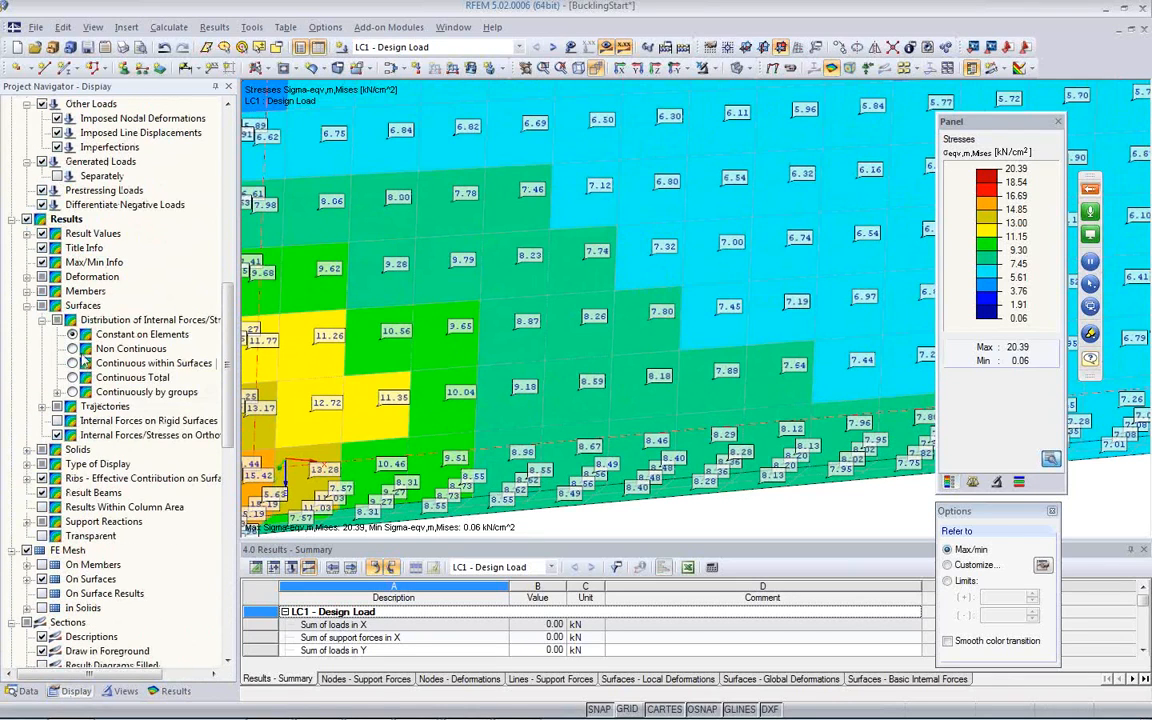
{"action": "left_click", "coordinate": [72, 348]}
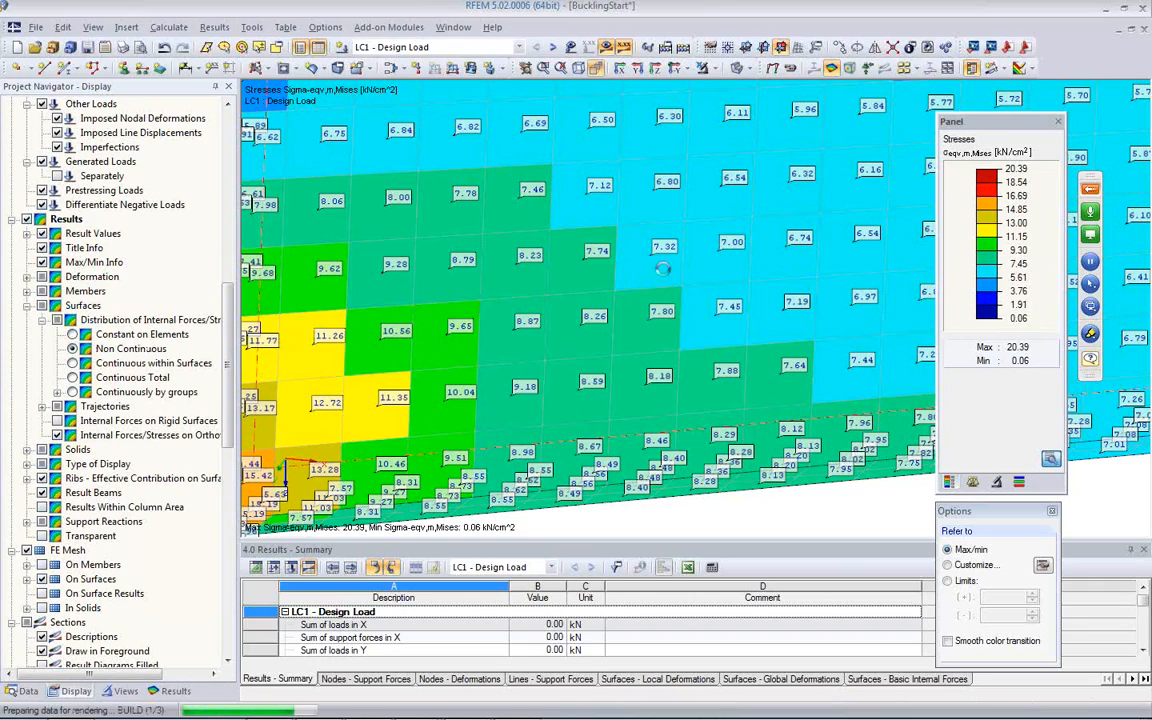
{"action": "scroll", "coordinate": [646, 254], "scroll_direction": "up", "scroll_amount": 4}
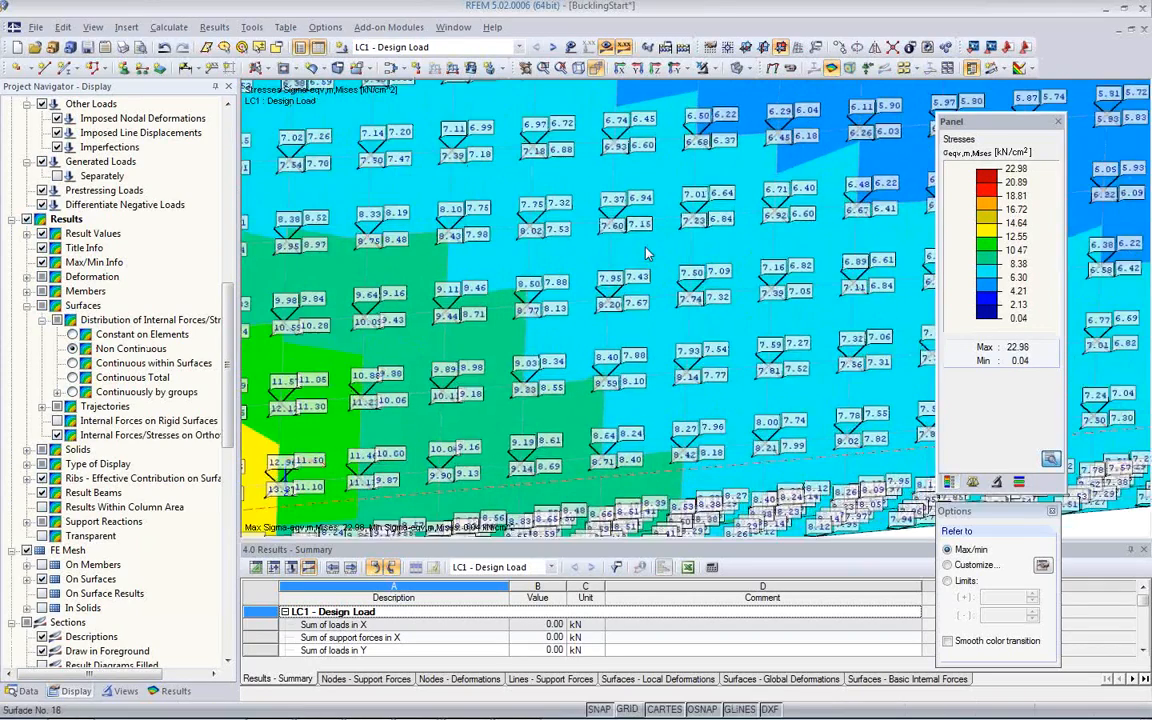
{"action": "scroll", "coordinate": [646, 254], "scroll_direction": "up", "scroll_amount": 1}
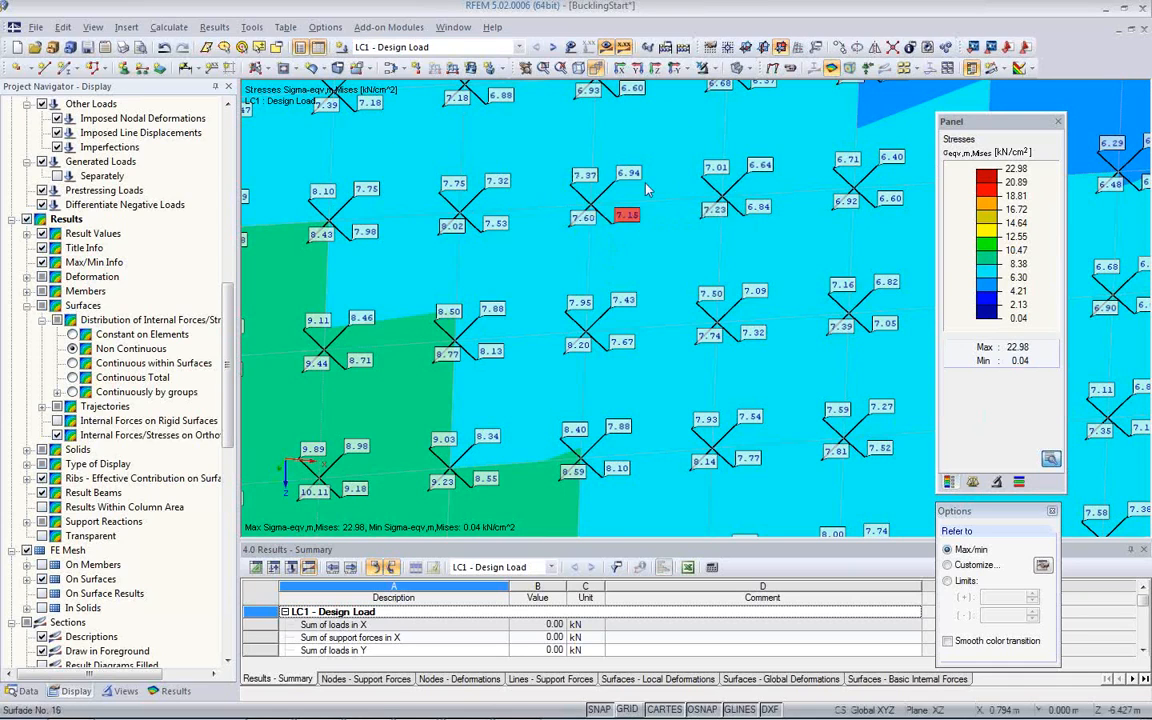
{"action": "scroll", "coordinate": [565, 240], "scroll_direction": "up", "scroll_amount": 2}
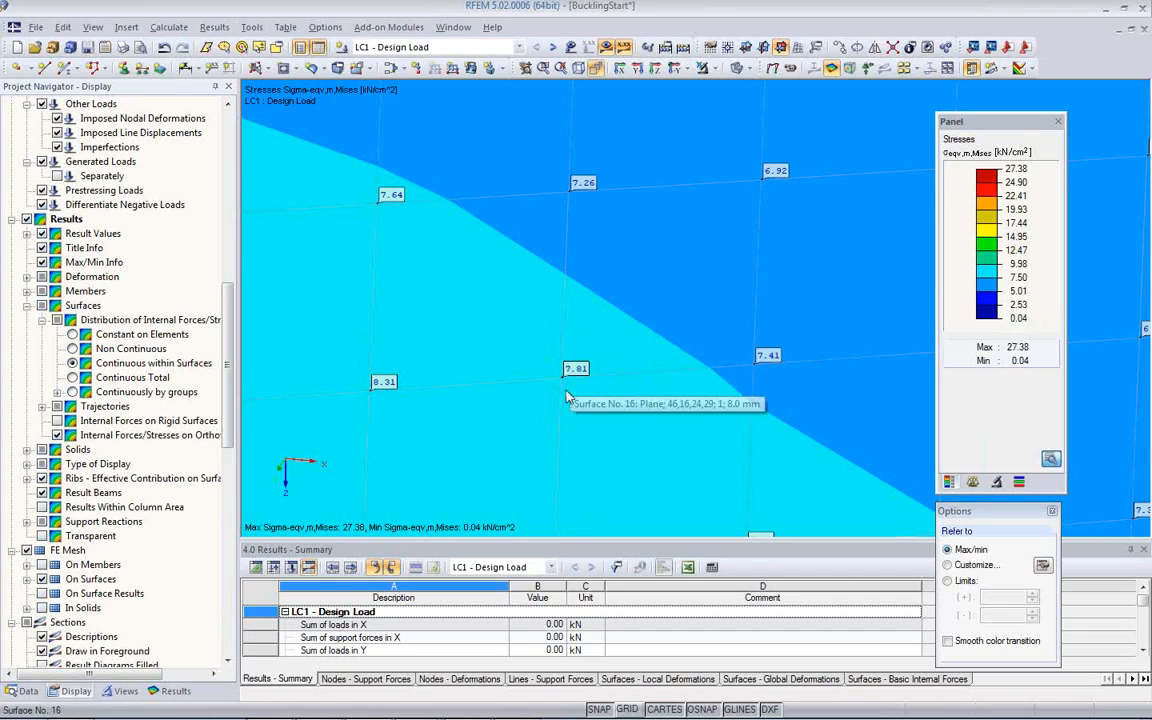
Inspect the σeqv,m,Mises values of the Continuous within Surfaces distribution along the web and flanges at the inner frame corner
{"action": "scroll", "coordinate": [567, 395], "scroll_direction": "down", "scroll_amount": 3}
{"action": "scroll", "coordinate": [566, 399], "scroll_direction": "down", "scroll_amount": 2}
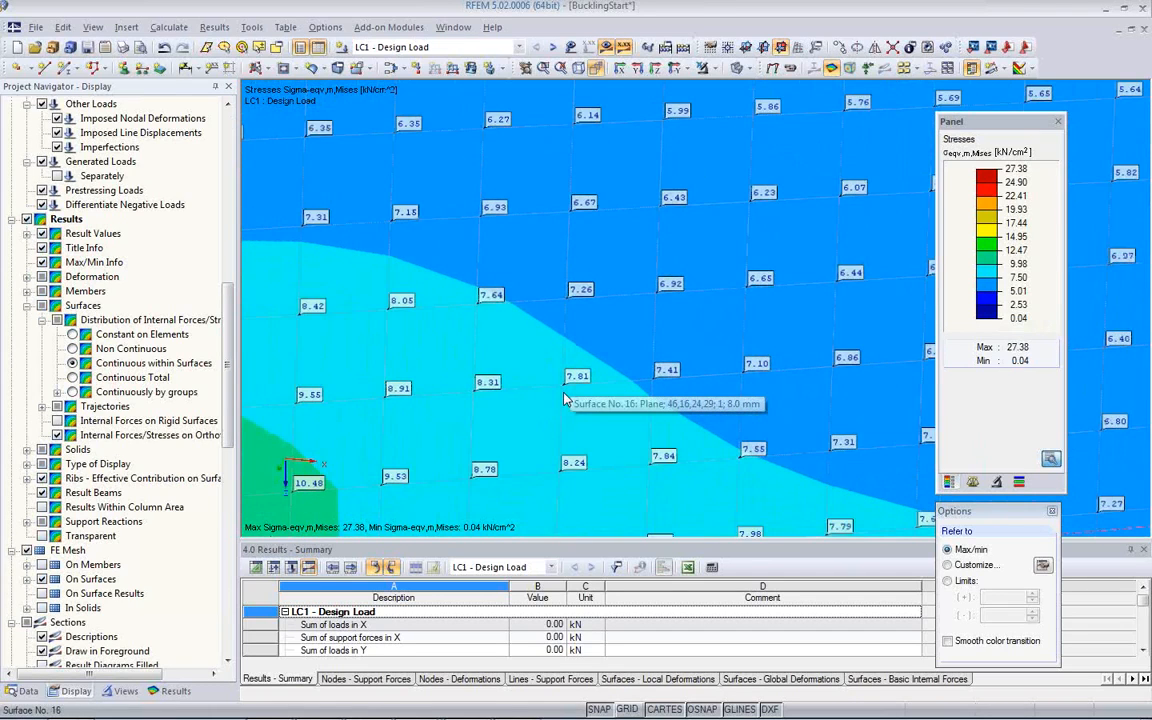
{"action": "scroll", "coordinate": [565, 403], "scroll_direction": "down", "scroll_amount": 3}
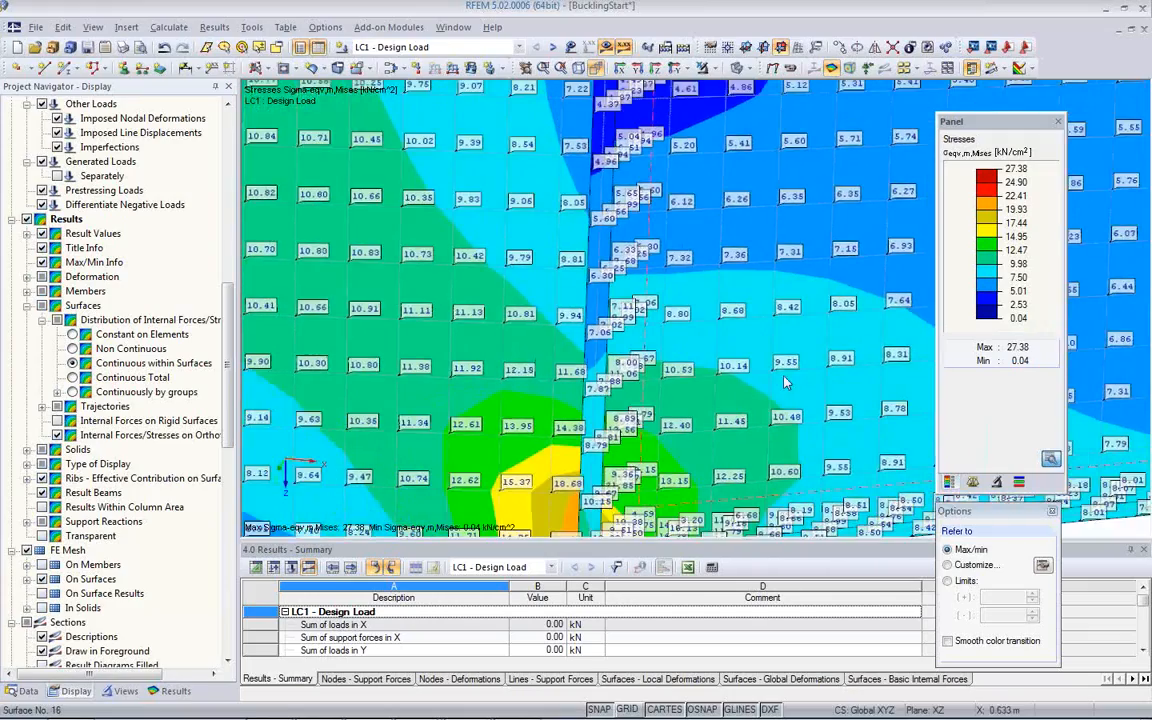
{"action": "scroll", "coordinate": [627, 411], "scroll_direction": "up", "scroll_amount": 6}
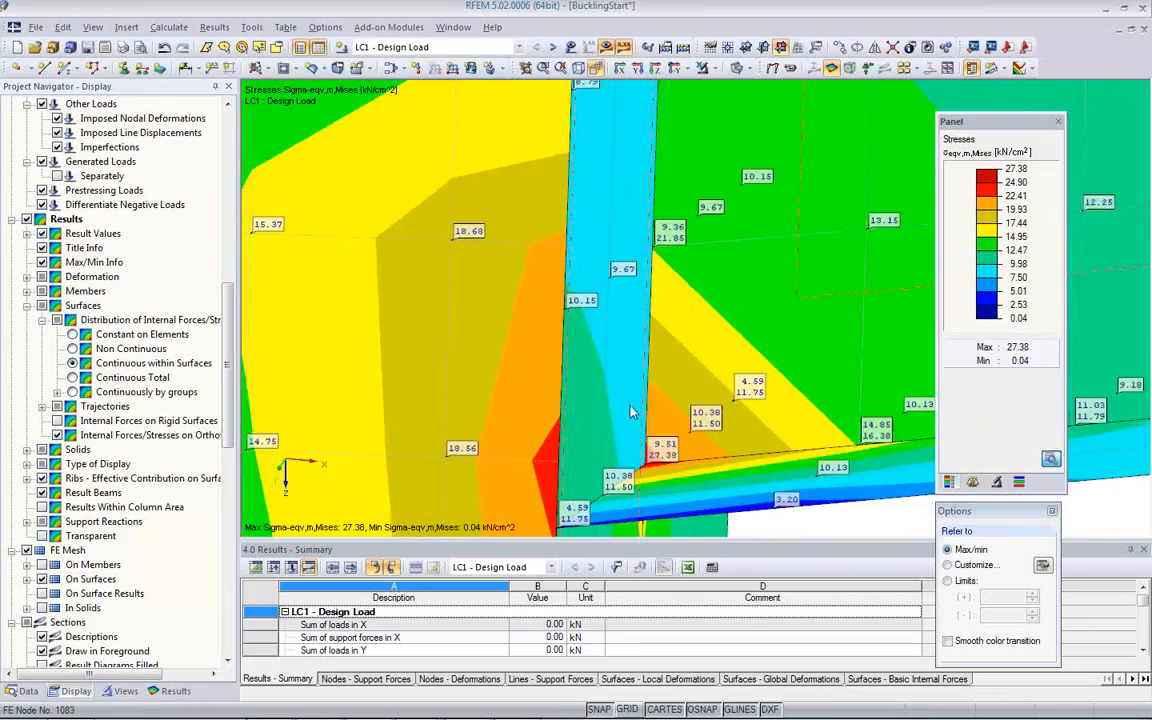
{"action": "scroll", "coordinate": [627, 411], "scroll_direction": "down", "scroll_amount": 6}
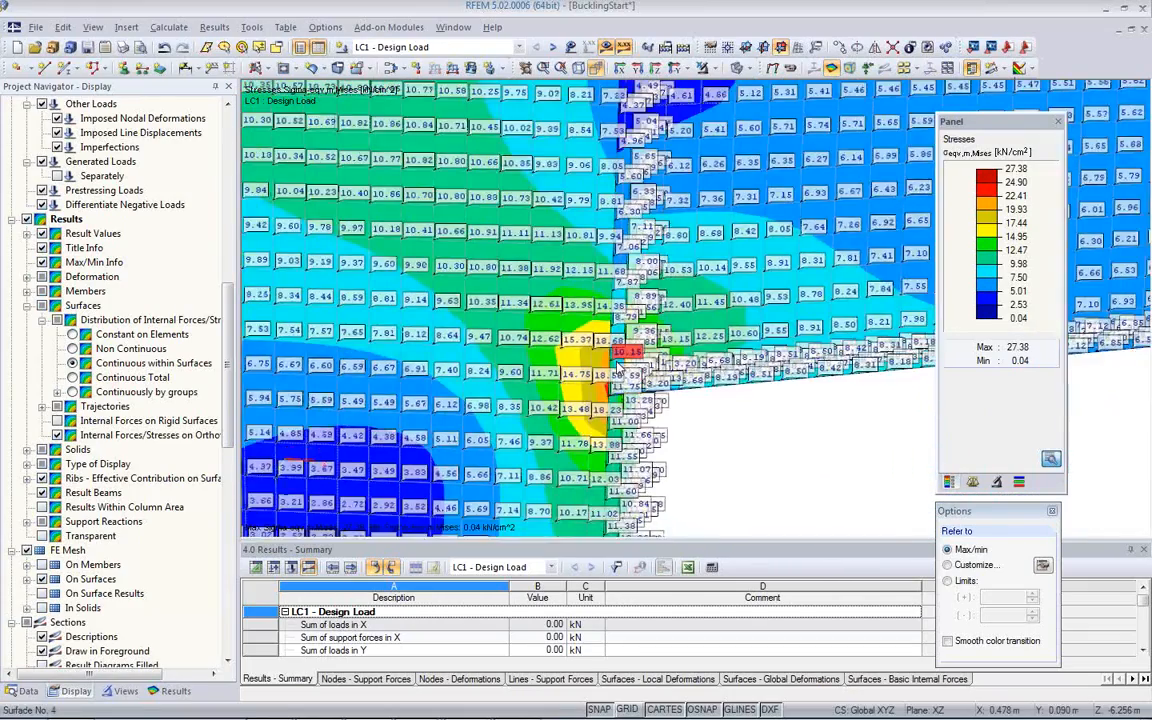
{"action": "scroll", "coordinate": [617, 370], "scroll_direction": "up", "scroll_amount": 3}
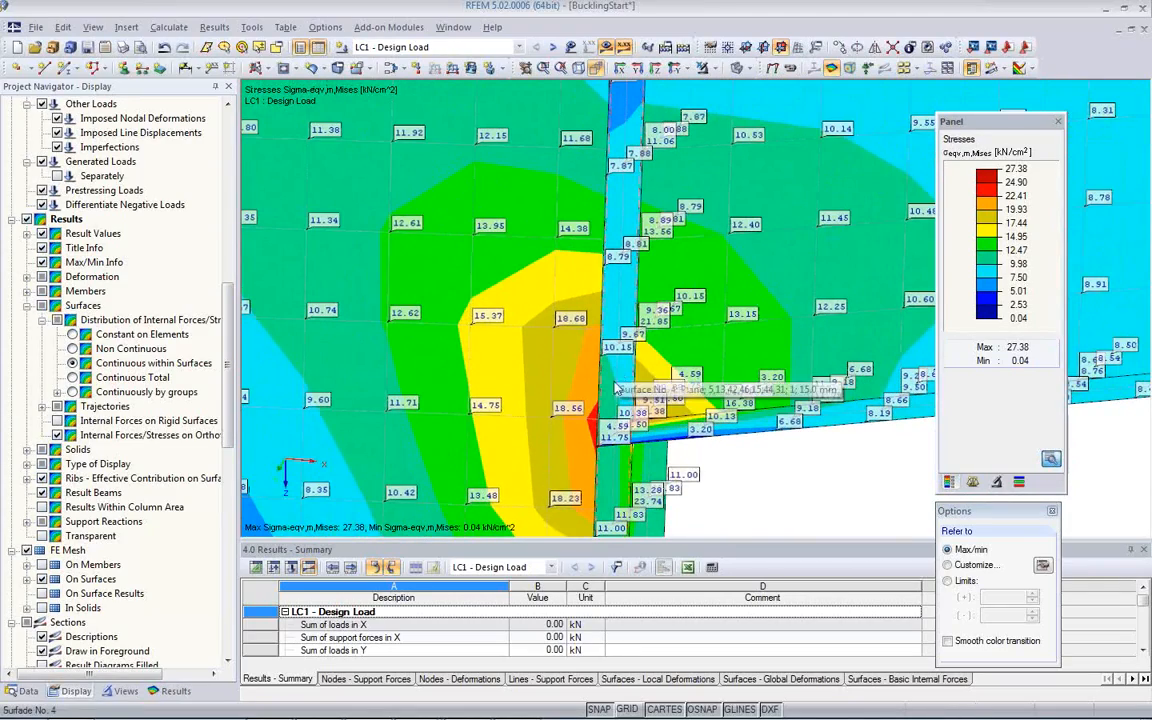
{"action": "middle_click_drag", "start_coordinate": [615, 432], "coordinate": [686, 370], "text": "ctrl"}
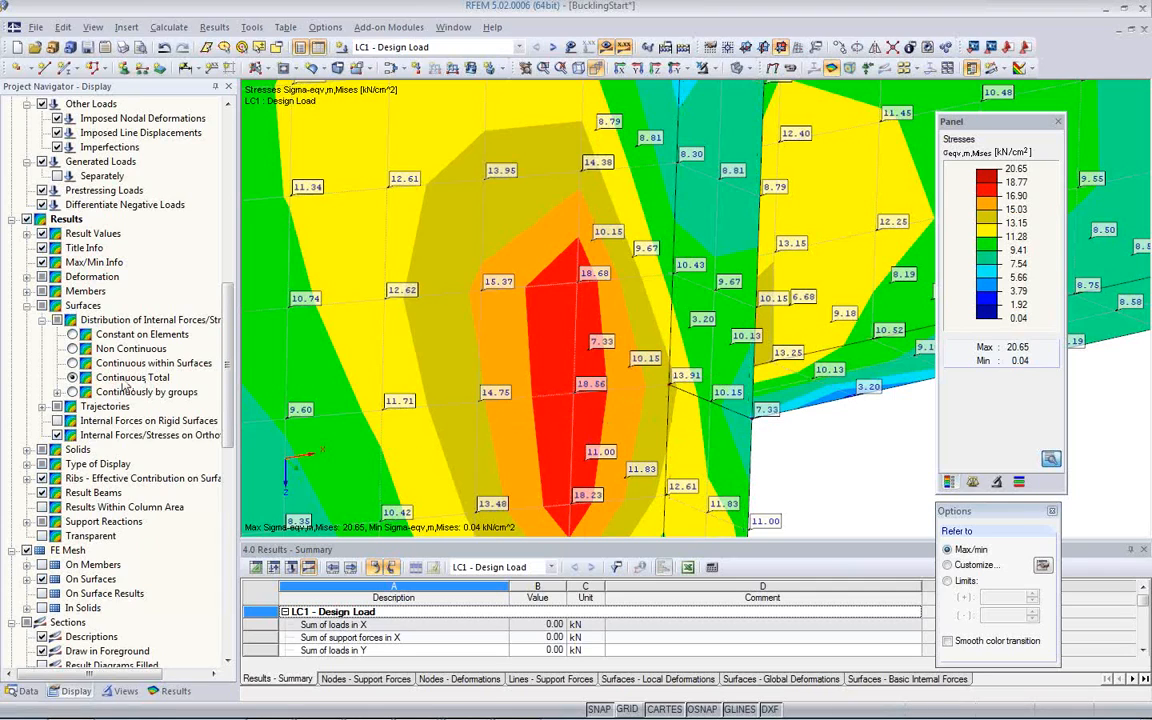
Compare the Continuous within Surfaces distribution with Continuous Total at the corner and set the display back to Constant on Elements
{"action": "left_click", "coordinate": [73, 364]}
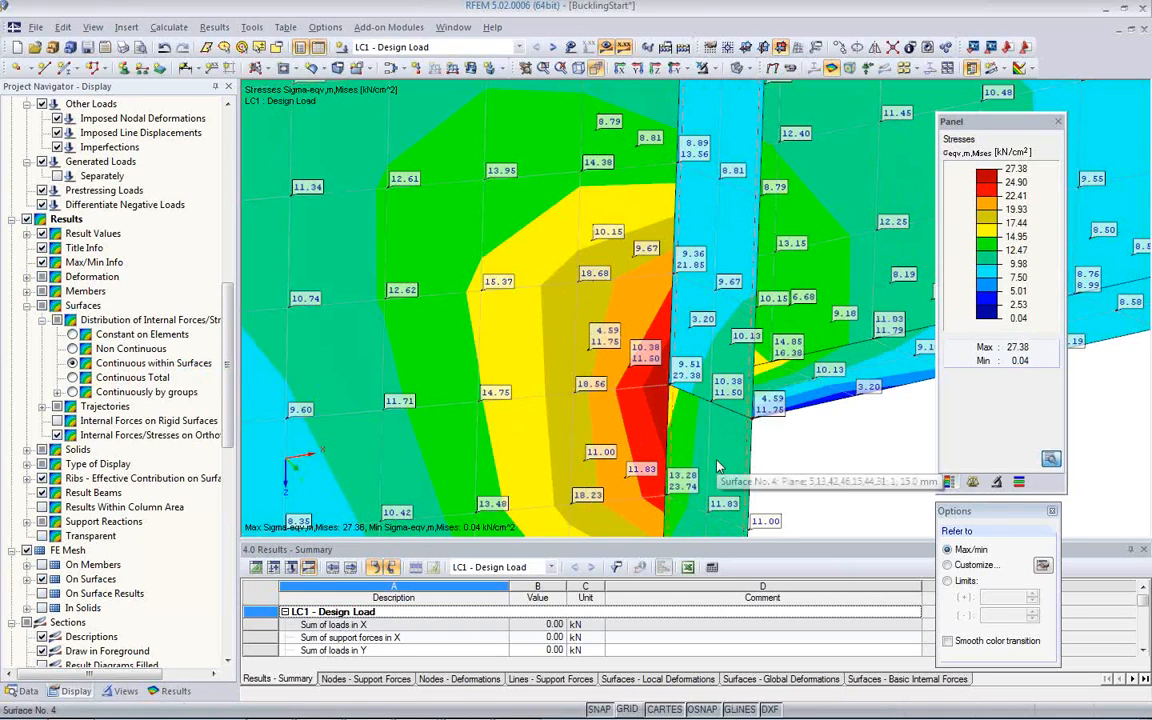
{"action": "left_click", "coordinate": [72, 334]}
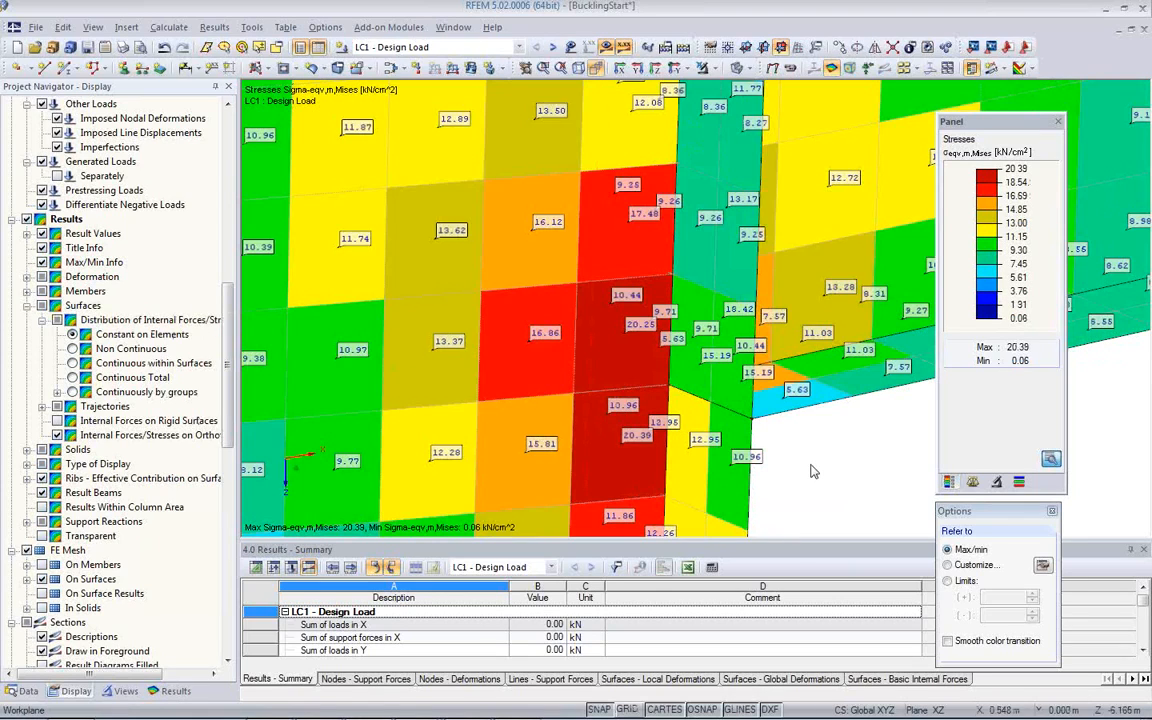
{"action": "middle_click_drag", "start_coordinate": [810, 470], "coordinate": [598, 413], "text": "ctrl"}
{"action": "scroll", "coordinate": [598, 413], "scroll_direction": "down", "scroll_amount": 3}
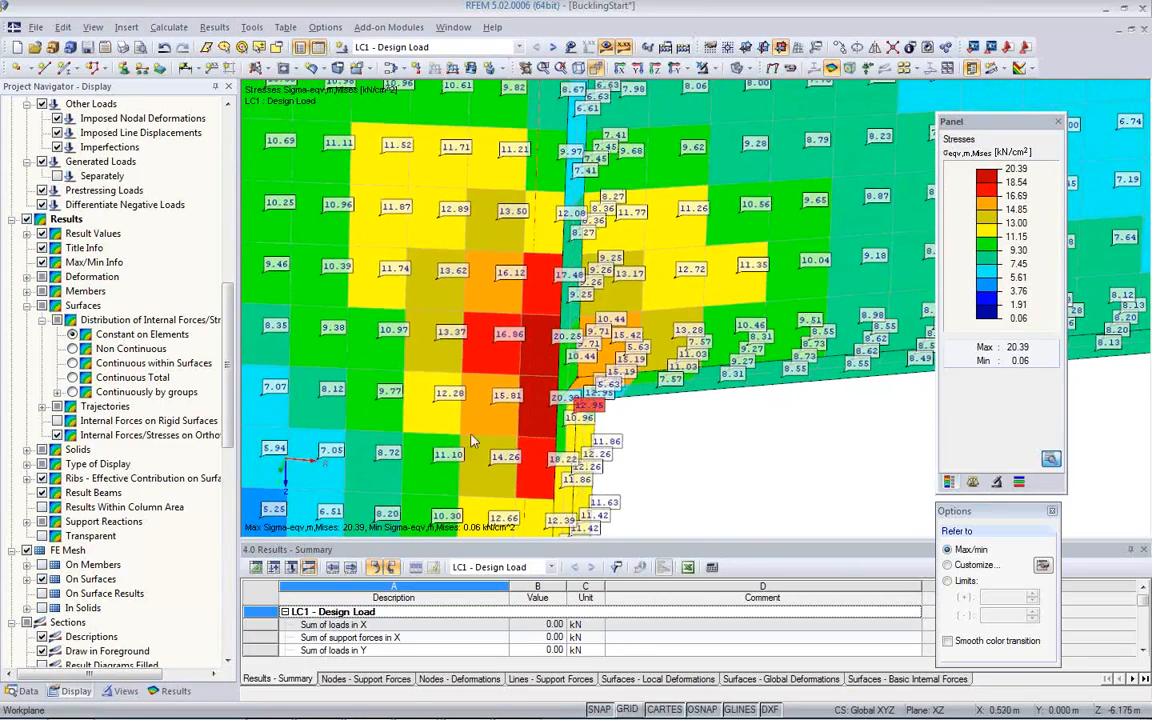
Hide the surface values and examine the constant element stresses in the web and flanges around the inner frame corner
{"action": "left_click", "coordinate": [907, 69]}
{"action": "middle_click_drag", "start_coordinate": [660, 404], "coordinate": [600, 320], "text": "ctrl"}
{"action": "middle_click_drag", "start_coordinate": [579, 374], "coordinate": [719, 400], "text": "ctrl"}
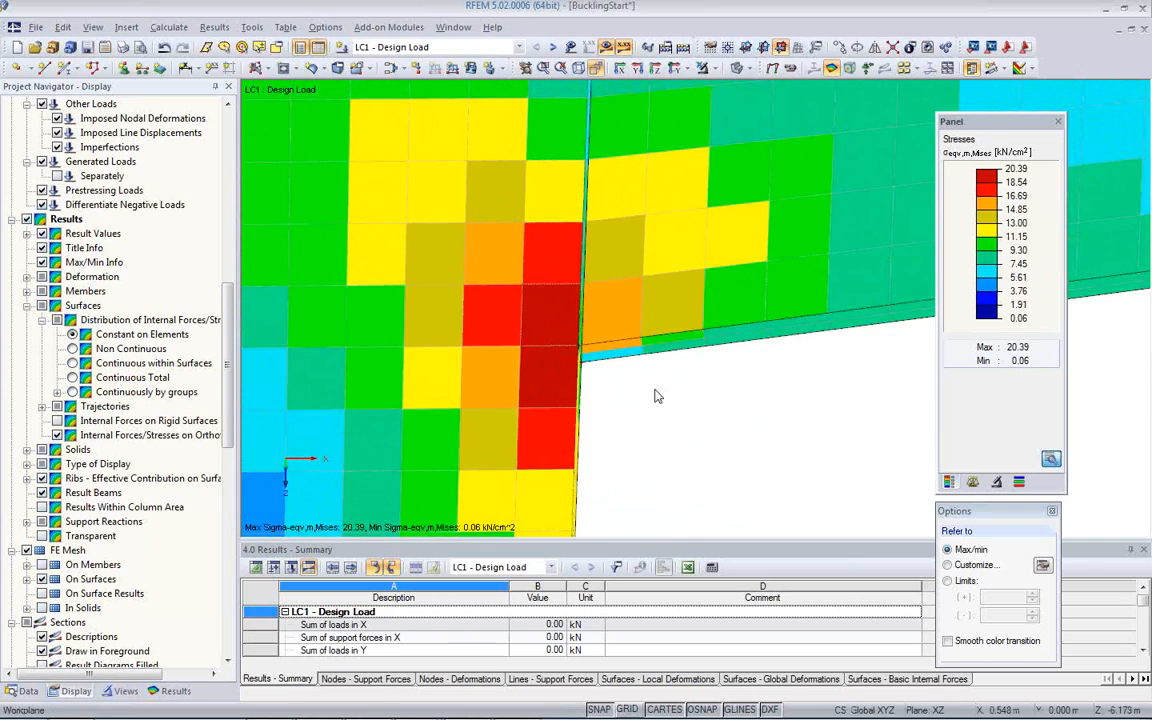
{"action": "middle_click_drag", "start_coordinate": [656, 393], "coordinate": [478, 406], "text": "ctrl"}
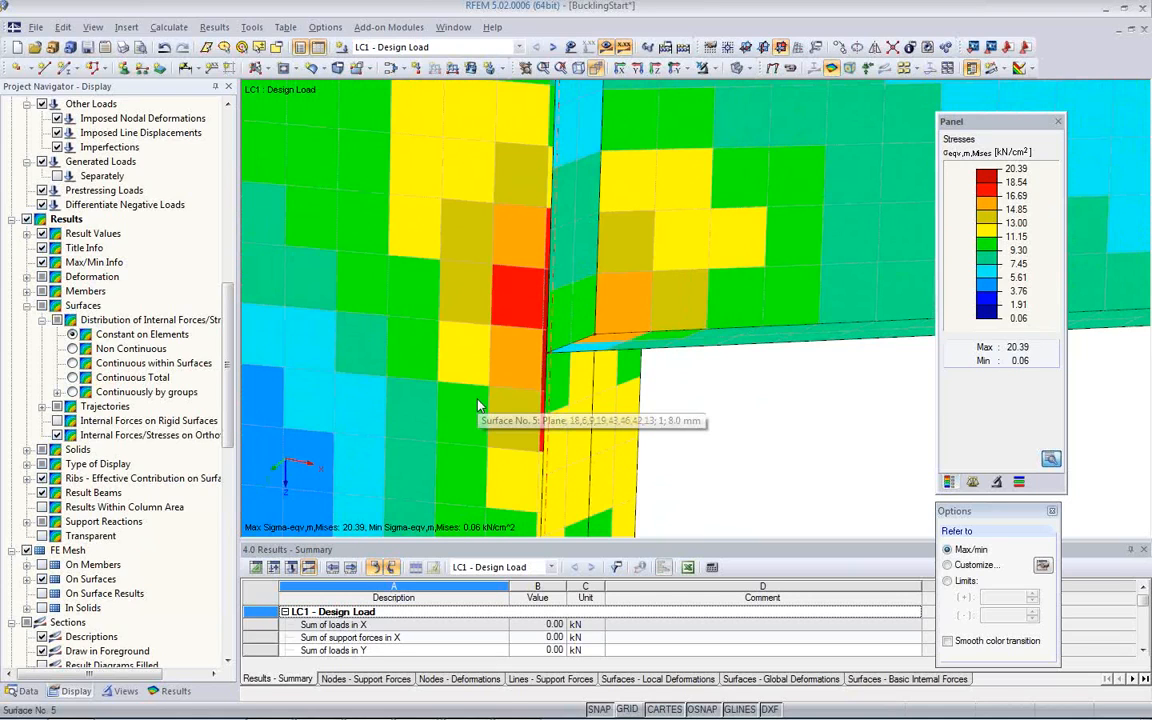
{"action": "scroll", "coordinate": [600, 438], "scroll_direction": "down", "scroll_amount": 5}
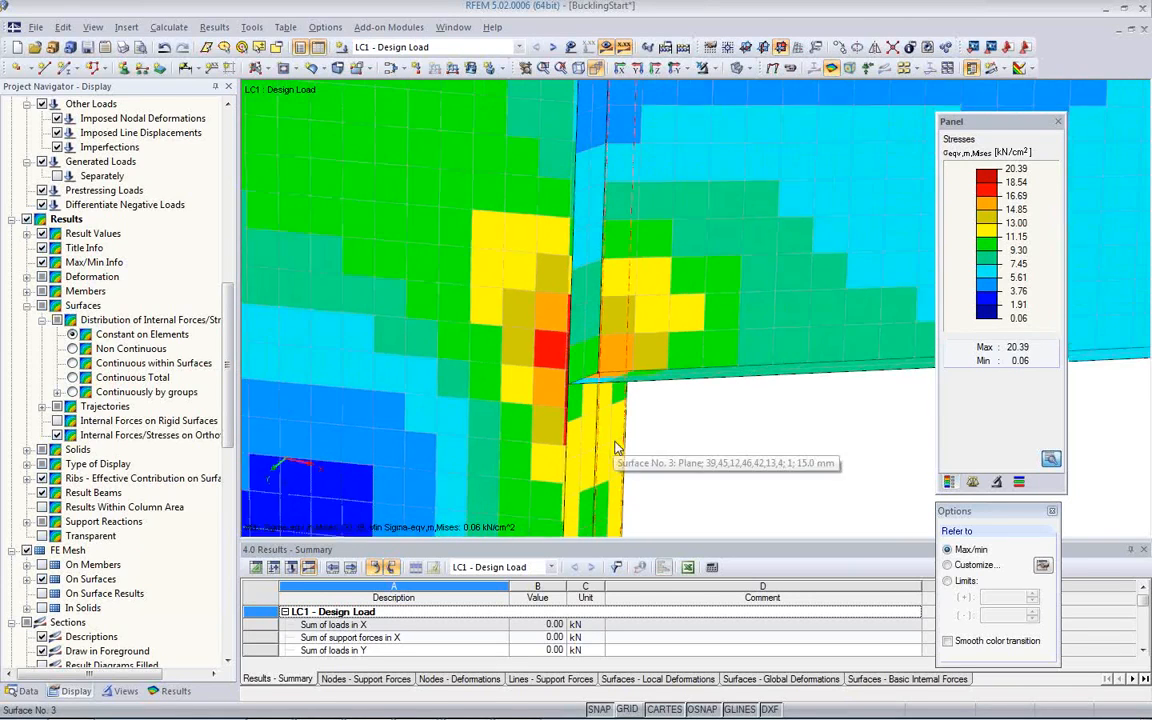
{"action": "middle_click_drag", "start_coordinate": [624, 449], "coordinate": [612, 396], "text": "ctrl"}
{"action": "scroll", "coordinate": [607, 403], "scroll_direction": "up", "scroll_amount": 3}
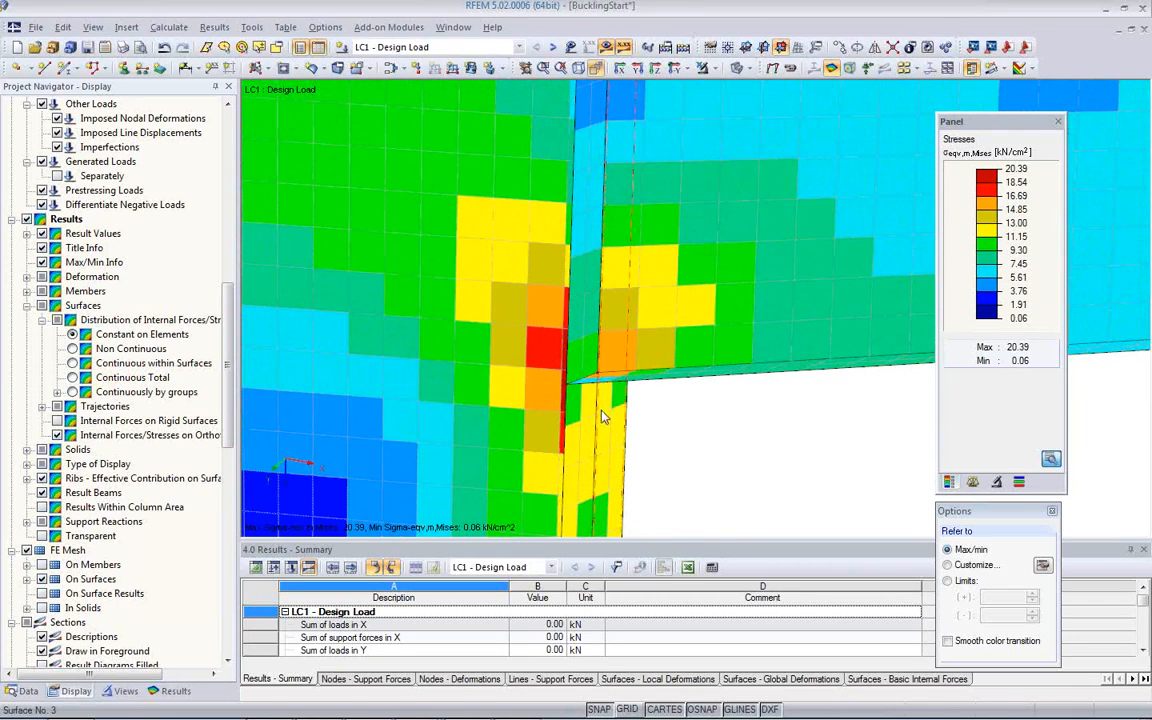
{"action": "middle_click_drag", "start_coordinate": [597, 422], "coordinate": [632, 435], "text": "ctrl"}
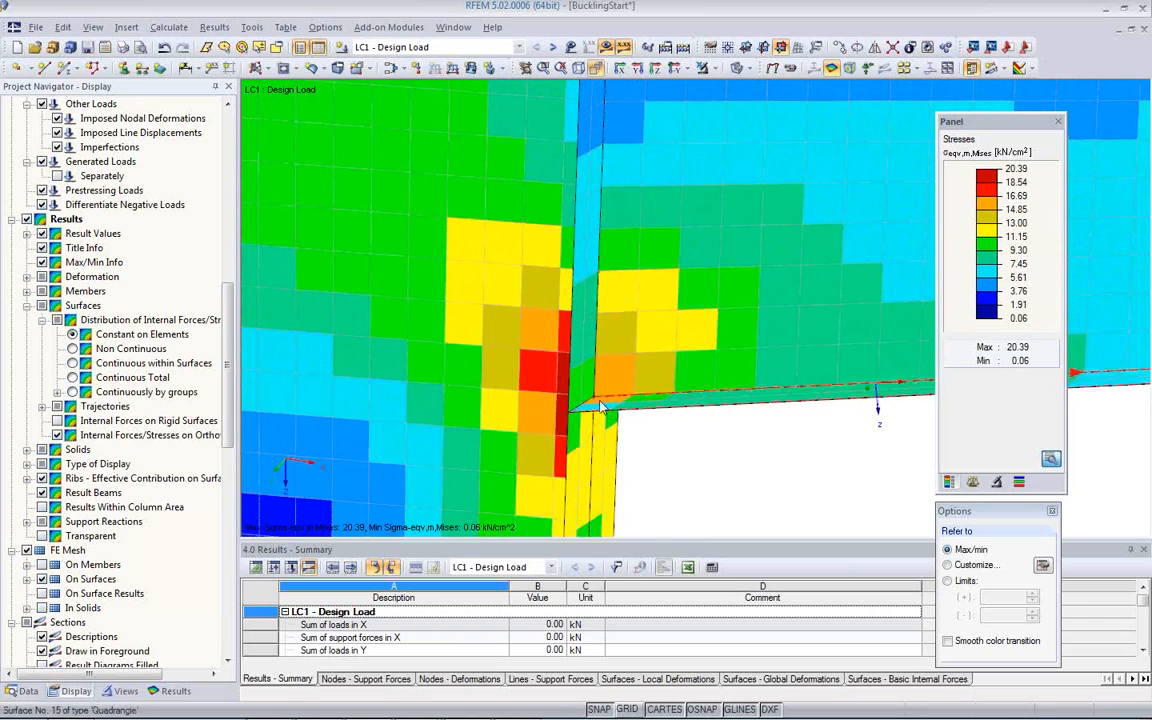
Add a circular FE mesh refinement on node 30 at the inner corner with radius 0.250 m and target FE lengths 0.010 m inner, 0.050 m outer
{"action": "right_click", "coordinate": [598, 404]}
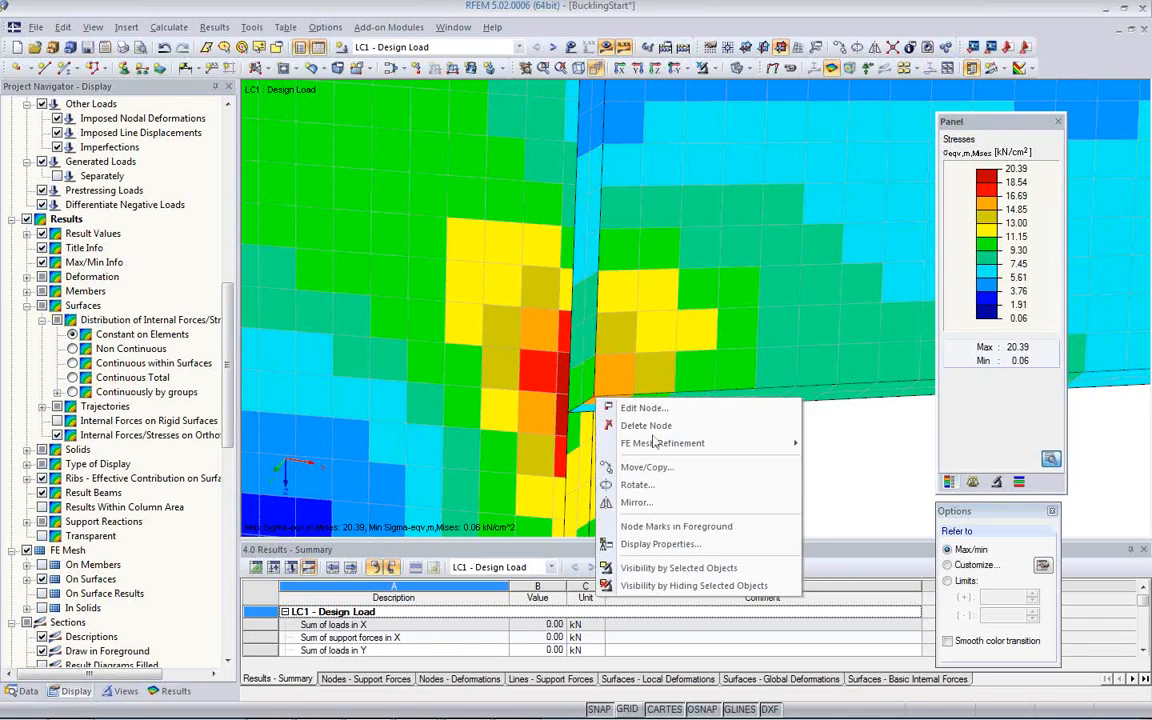
{"action": "mouse_move", "coordinate": [661, 449]}
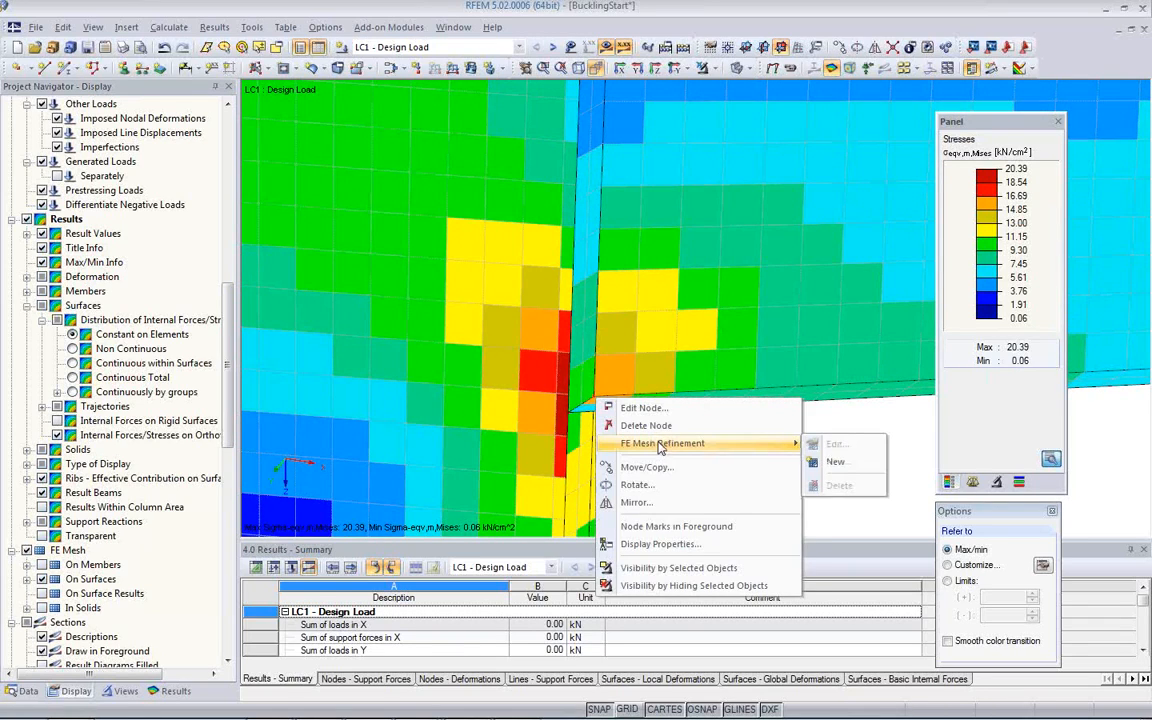
{"action": "left_click", "coordinate": [830, 463]}
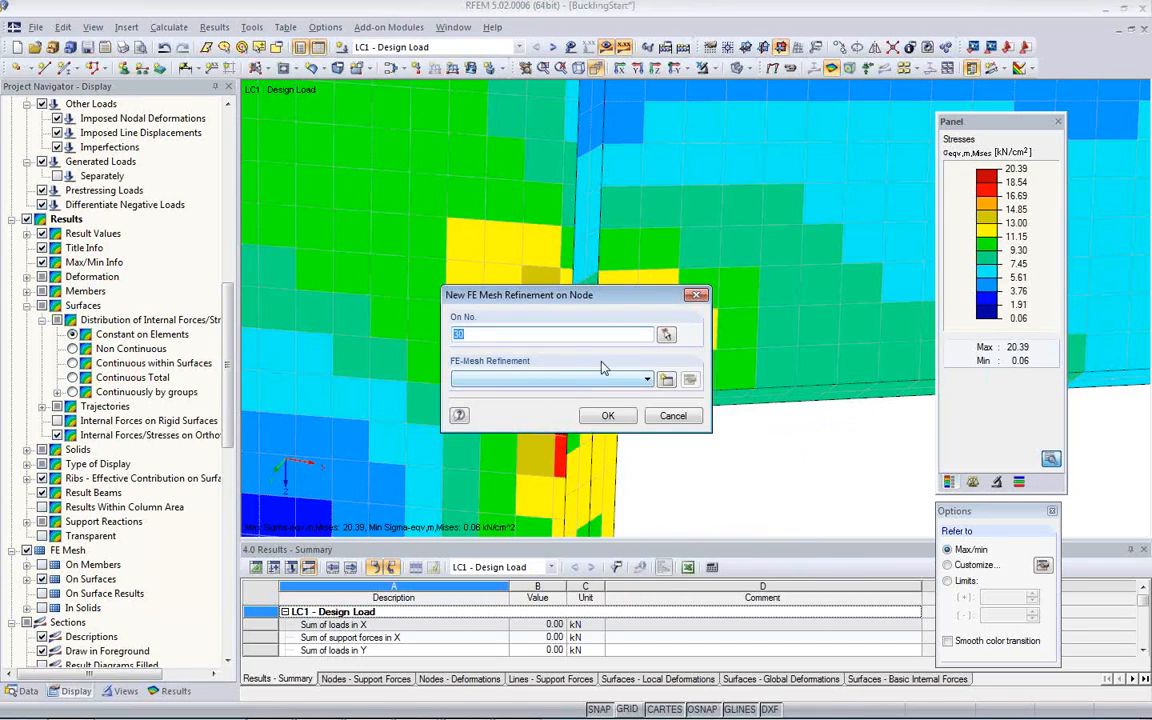
{"action": "left_click", "coordinate": [665, 379]}
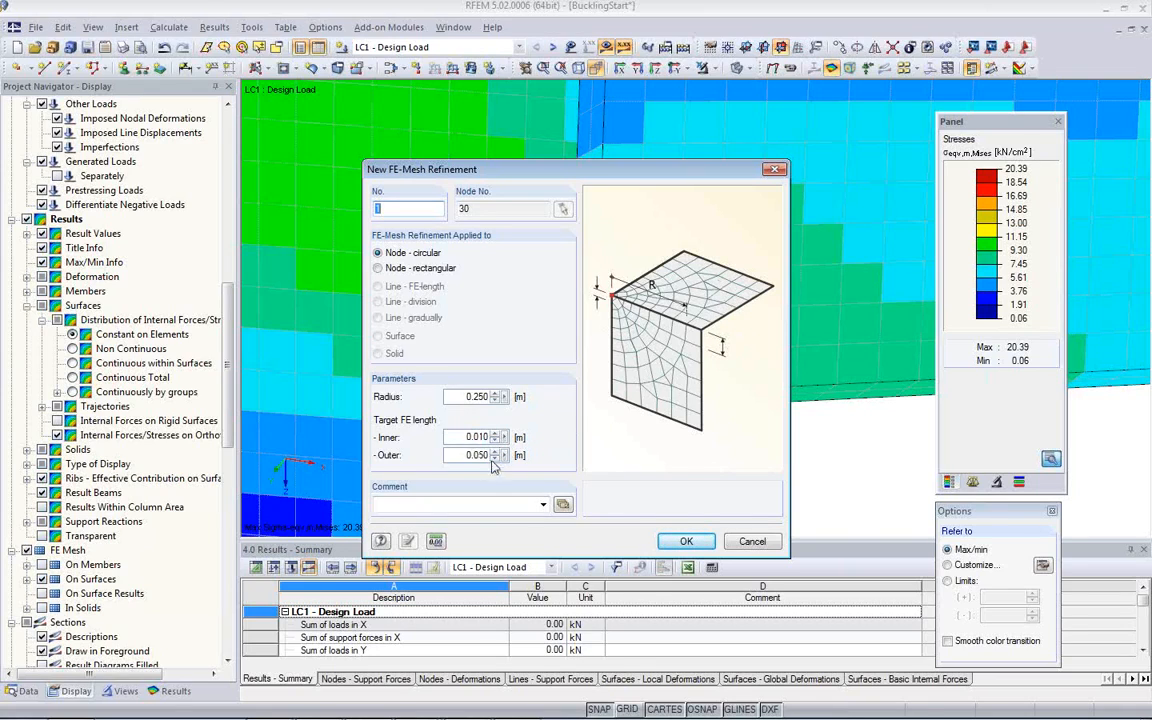
{"action": "left_click", "coordinate": [686, 541]}
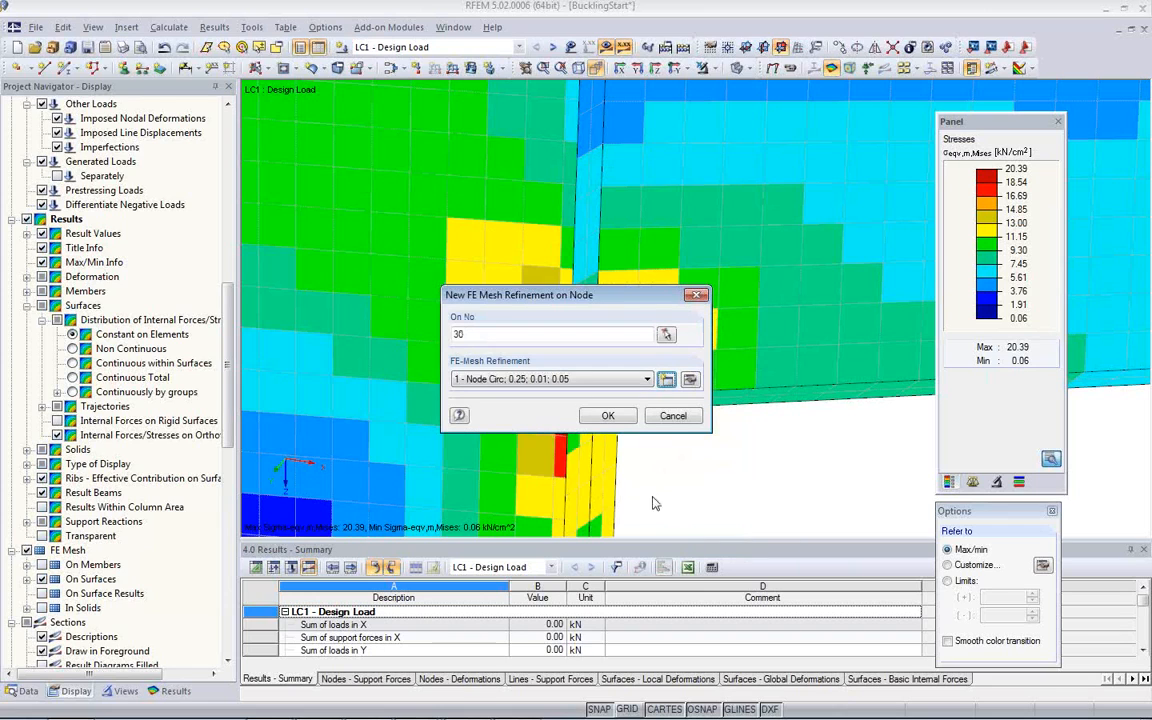
{"action": "left_click", "coordinate": [608, 416]}
{"action": "left_click", "coordinate": [495, 374]}
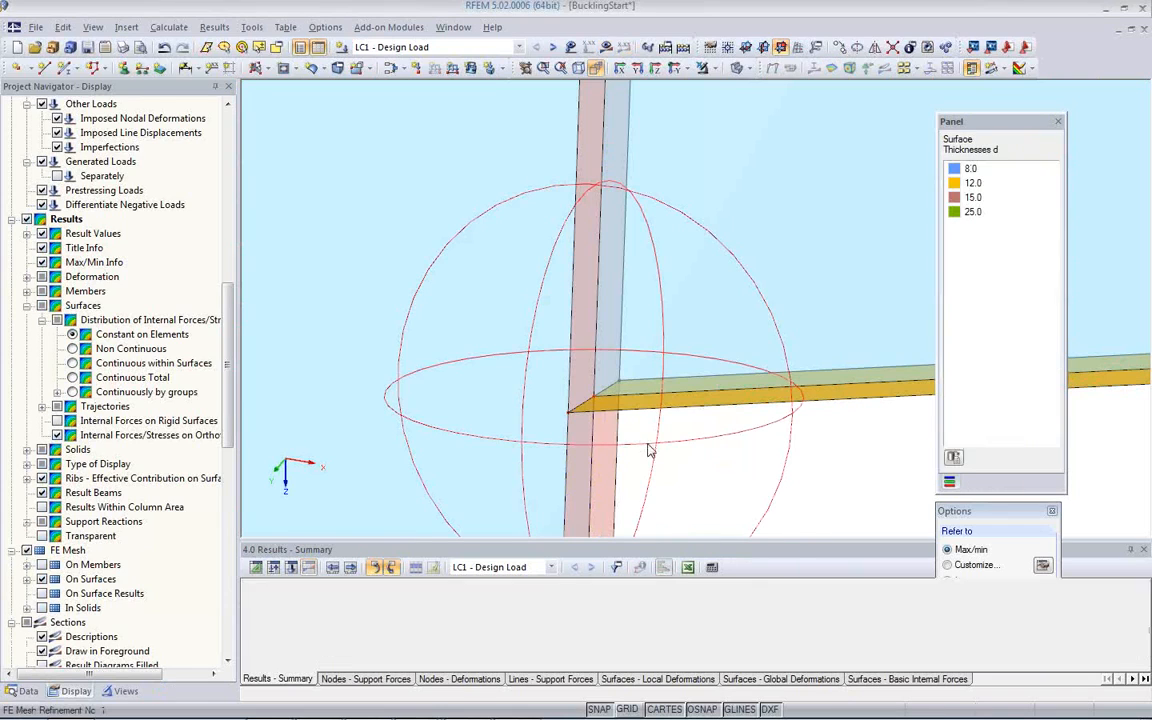
{"action": "scroll", "coordinate": [648, 448], "scroll_direction": "down", "scroll_amount": 3}
{"action": "middle_click_drag", "start_coordinate": [648, 448], "coordinate": [593, 336]}
{"action": "scroll", "coordinate": [593, 336], "scroll_direction": "down", "scroll_amount": 2}
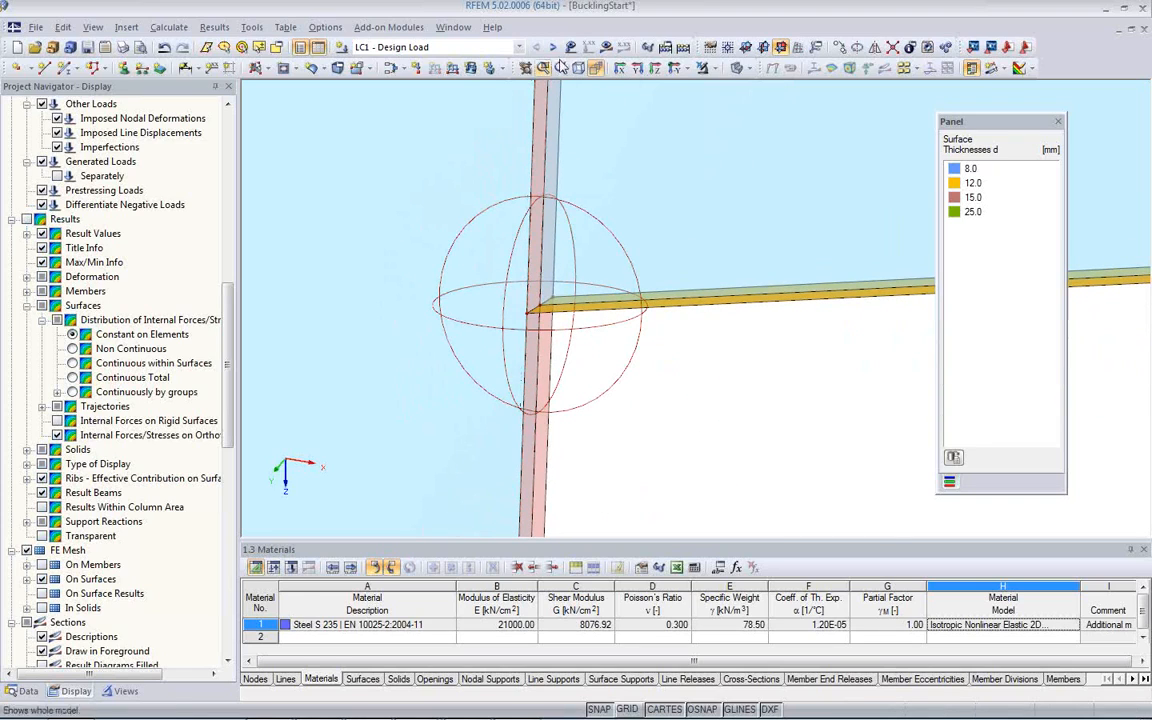
Calculate LC1 with the refined mesh and examine the σeqv,m,Mises stresses around the inner frame corner
{"action": "left_click", "coordinate": [606, 47]}
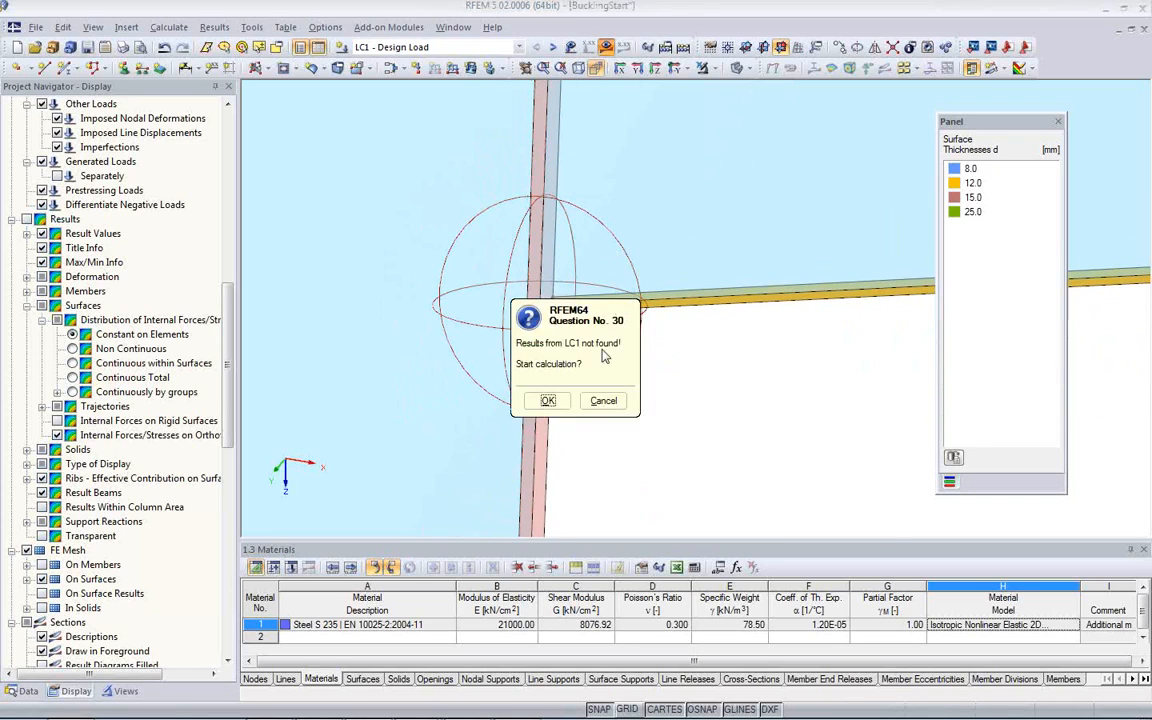
{"action": "left_click", "coordinate": [560, 404]}
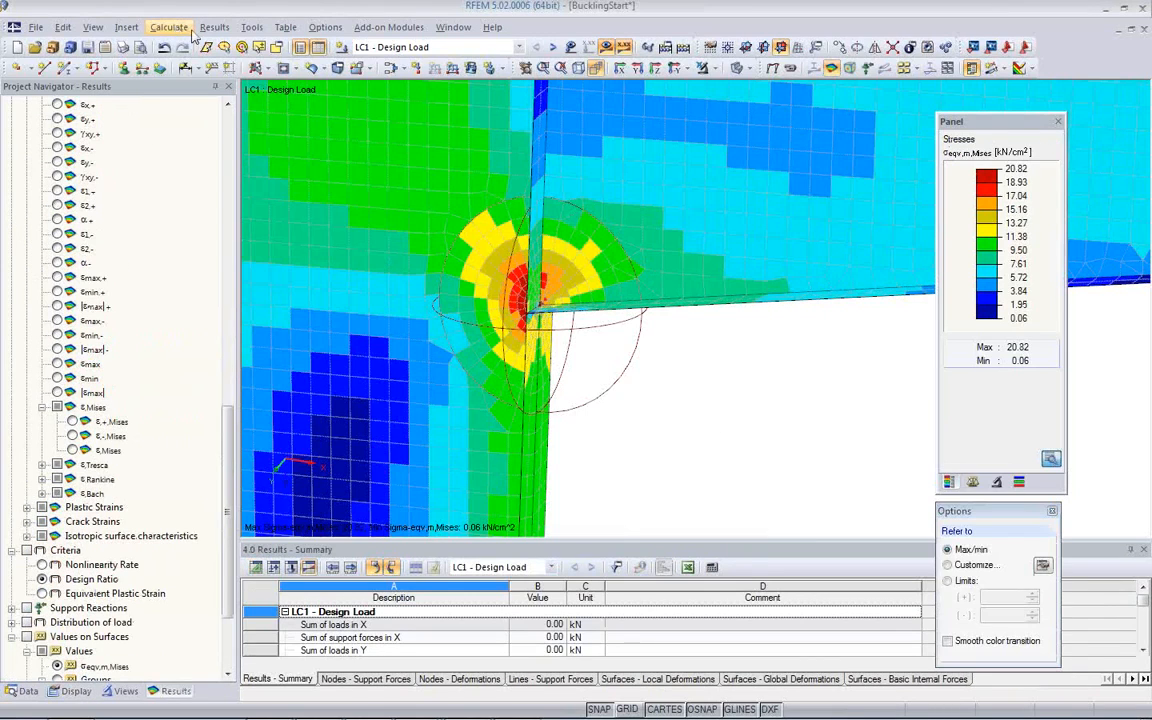
{"action": "middle_click_drag", "start_coordinate": [476, 334], "coordinate": [640, 300], "text": "ctrl"}
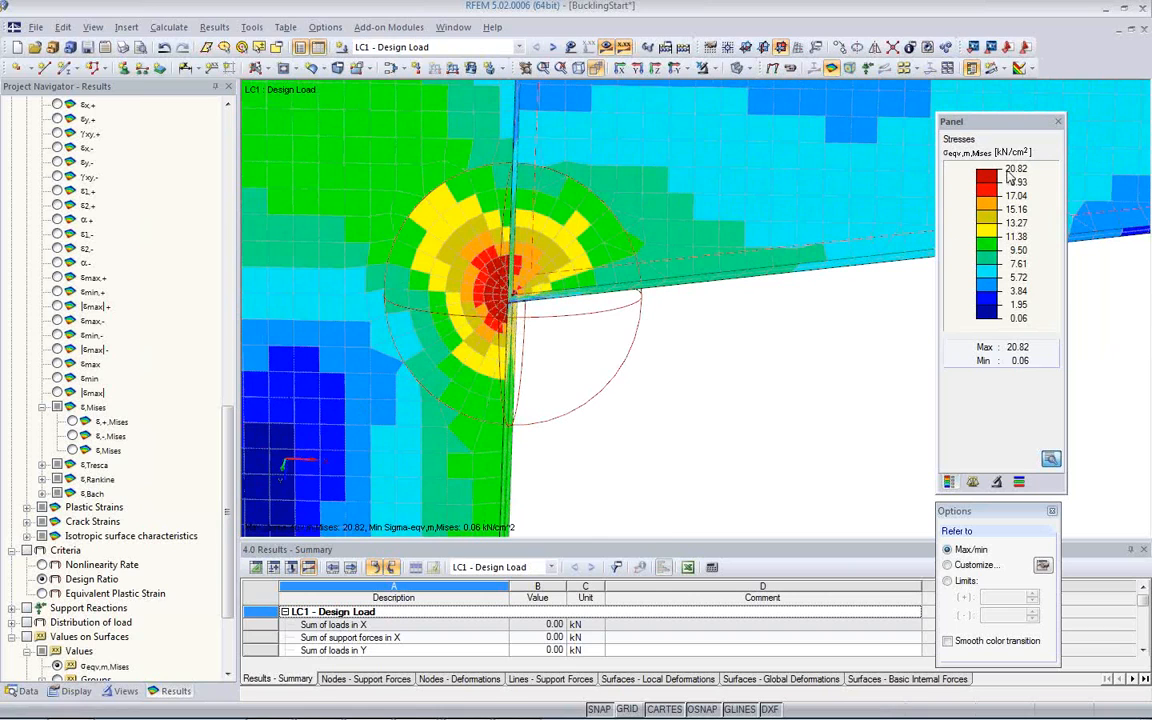
{"action": "scroll", "coordinate": [693, 378], "scroll_direction": "down", "scroll_amount": 2}
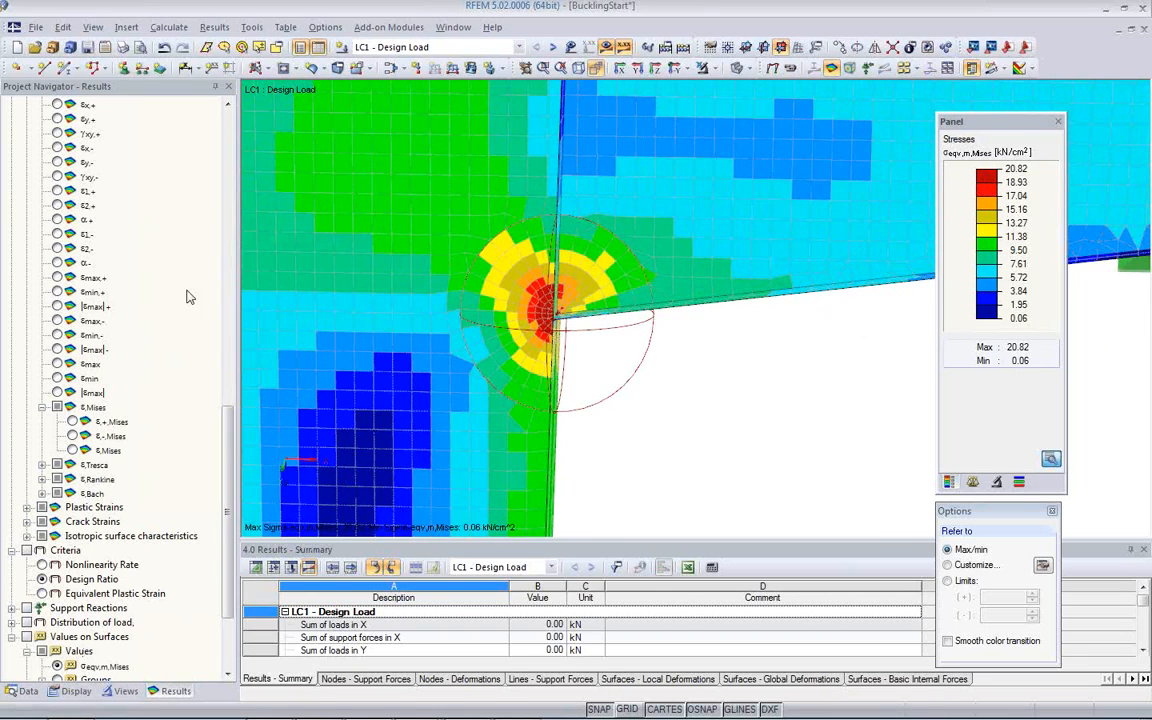
Calculate RF-STEEL Surfaces case CA1 with the distribution of internal forces set to Constant on elements
{"action": "left_click", "coordinate": [519, 47]}
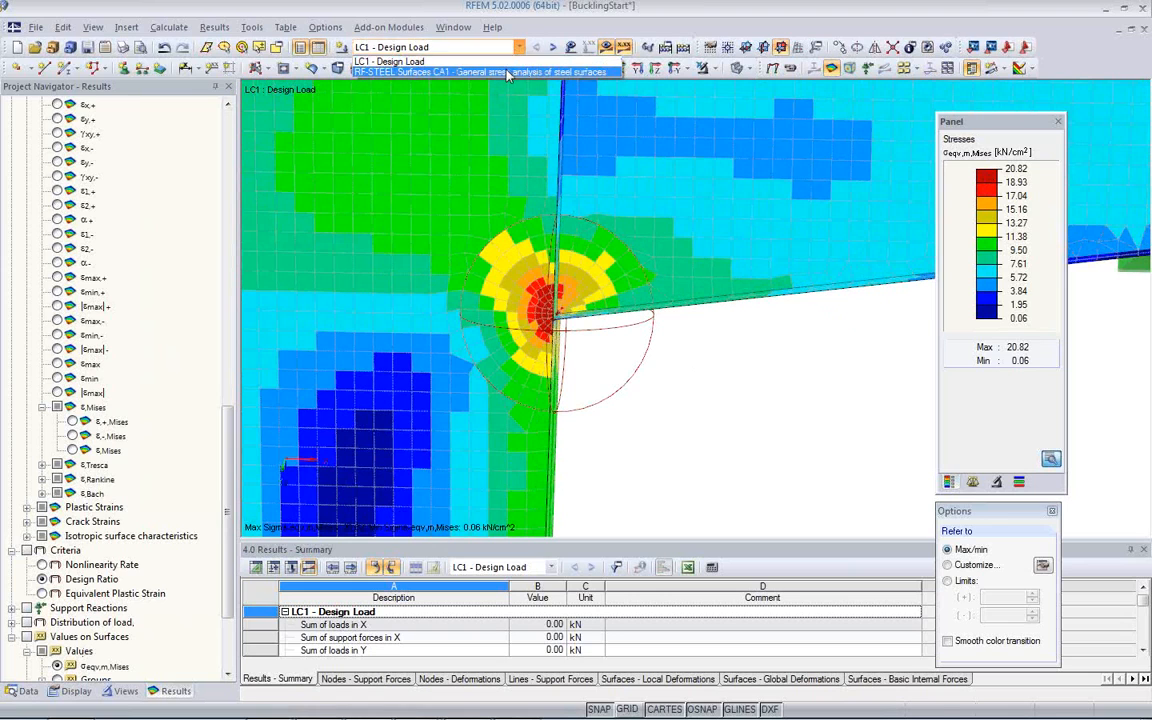
{"action": "left_click", "coordinate": [470, 72]}
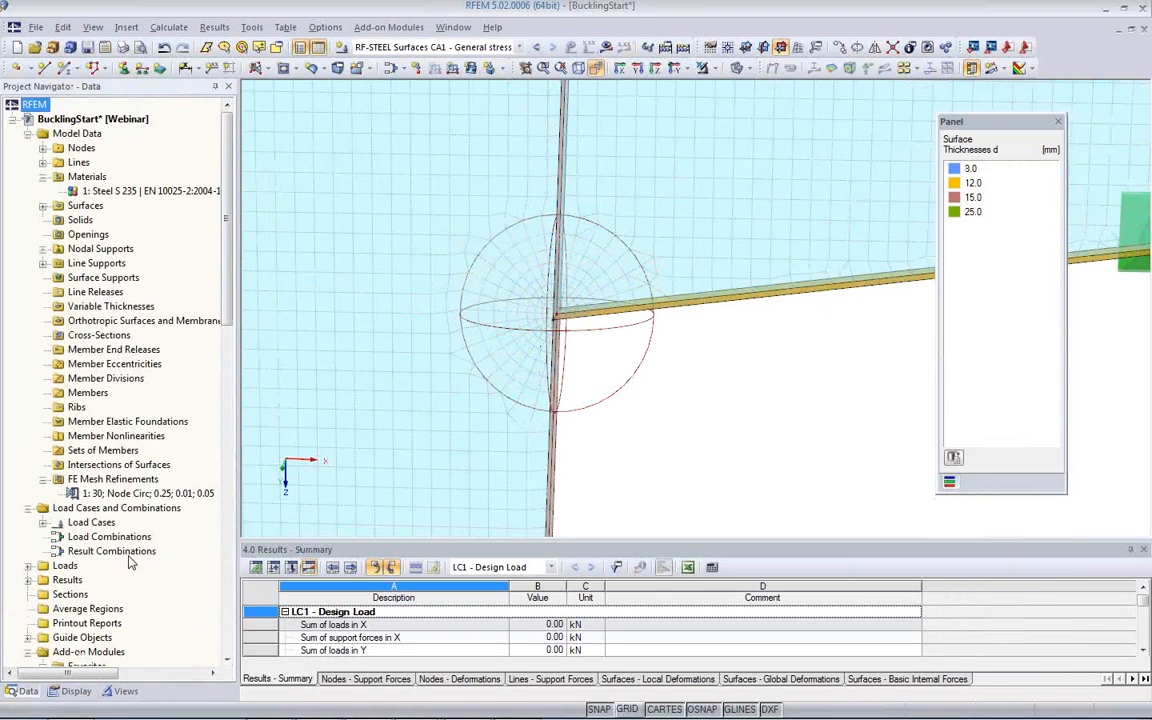
{"action": "scroll", "coordinate": [110, 640], "scroll_direction": "down", "scroll_amount": 10}
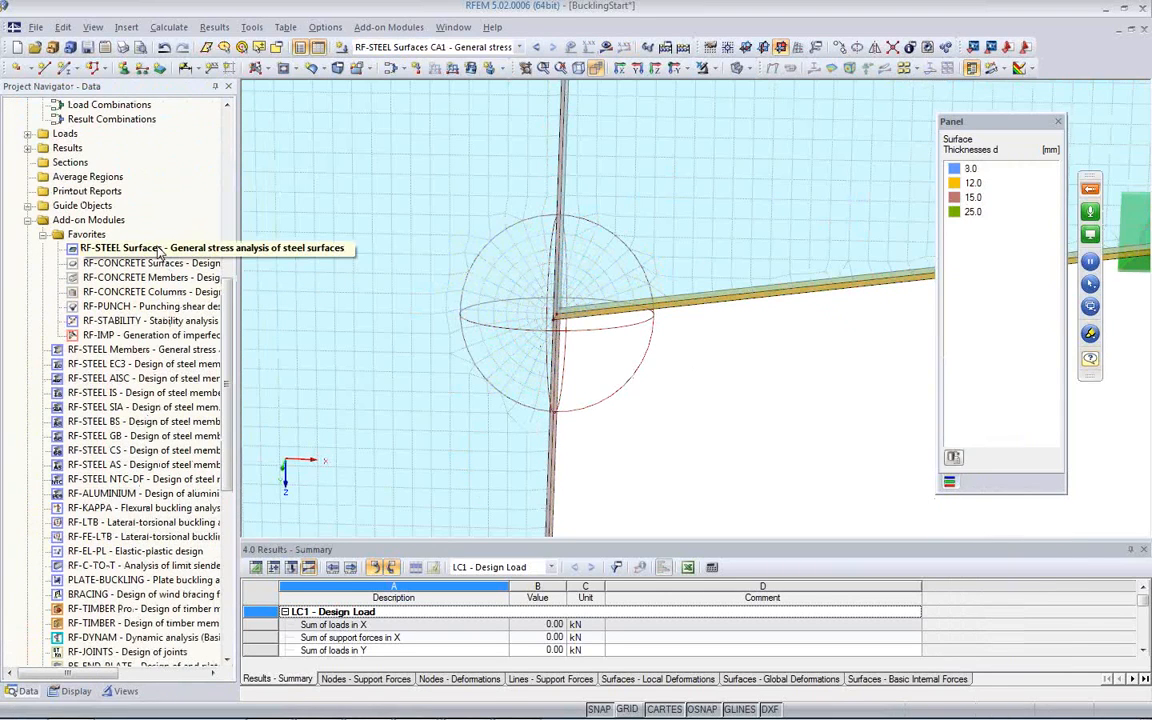
{"action": "double_click", "coordinate": [158, 249]}
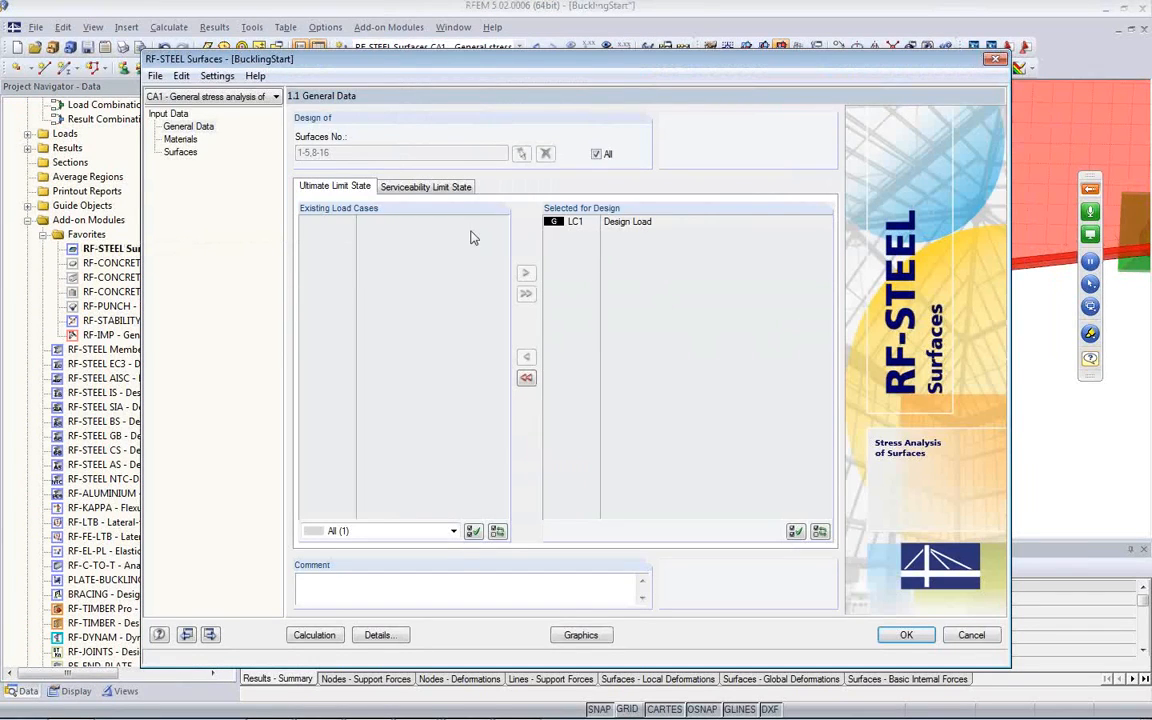
{"action": "left_click", "coordinate": [380, 635]}
{"action": "left_click", "coordinate": [416, 149]}
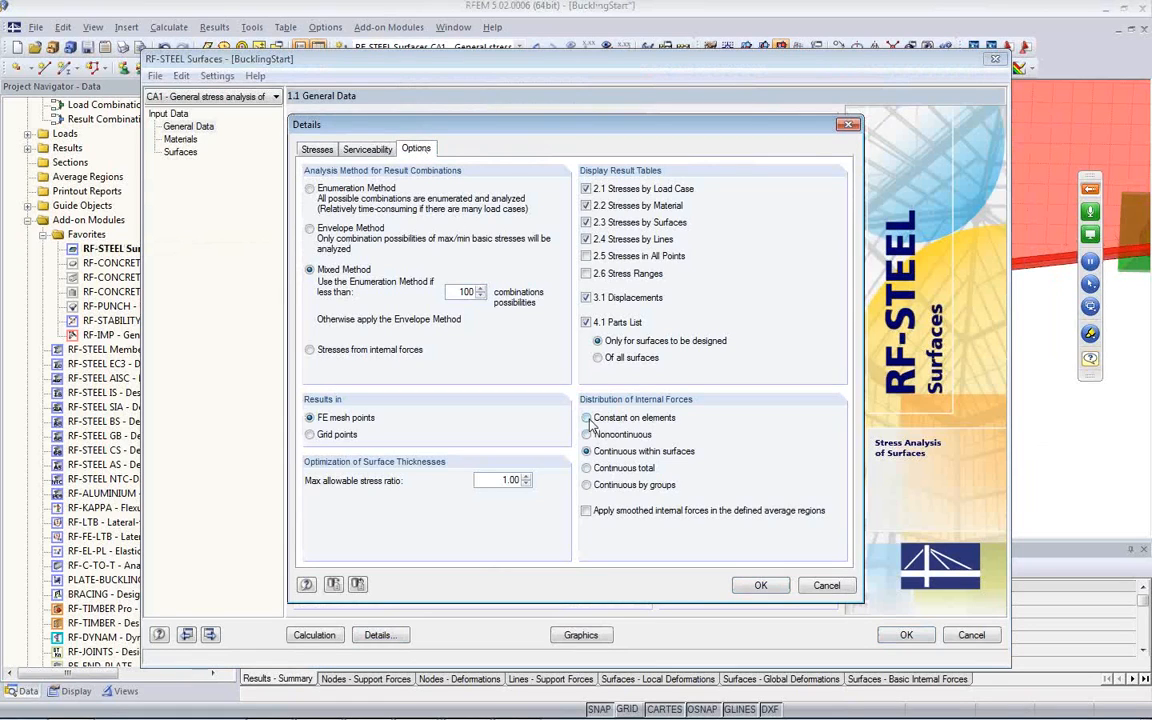
{"action": "left_click", "coordinate": [760, 585]}
{"action": "left_click", "coordinate": [314, 635]}
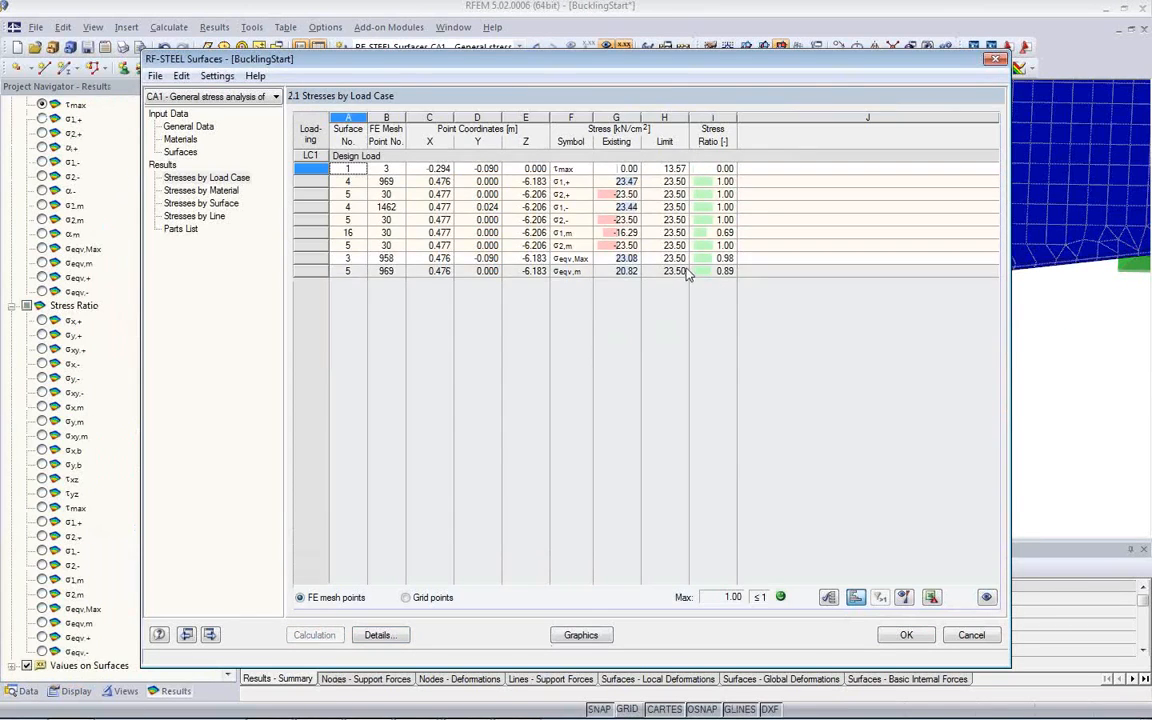
Show the σeqv,Max stress ratio graphically on the whole frame corner, hide the surface values and close the colour scale options
{"action": "left_click", "coordinate": [579, 636]}
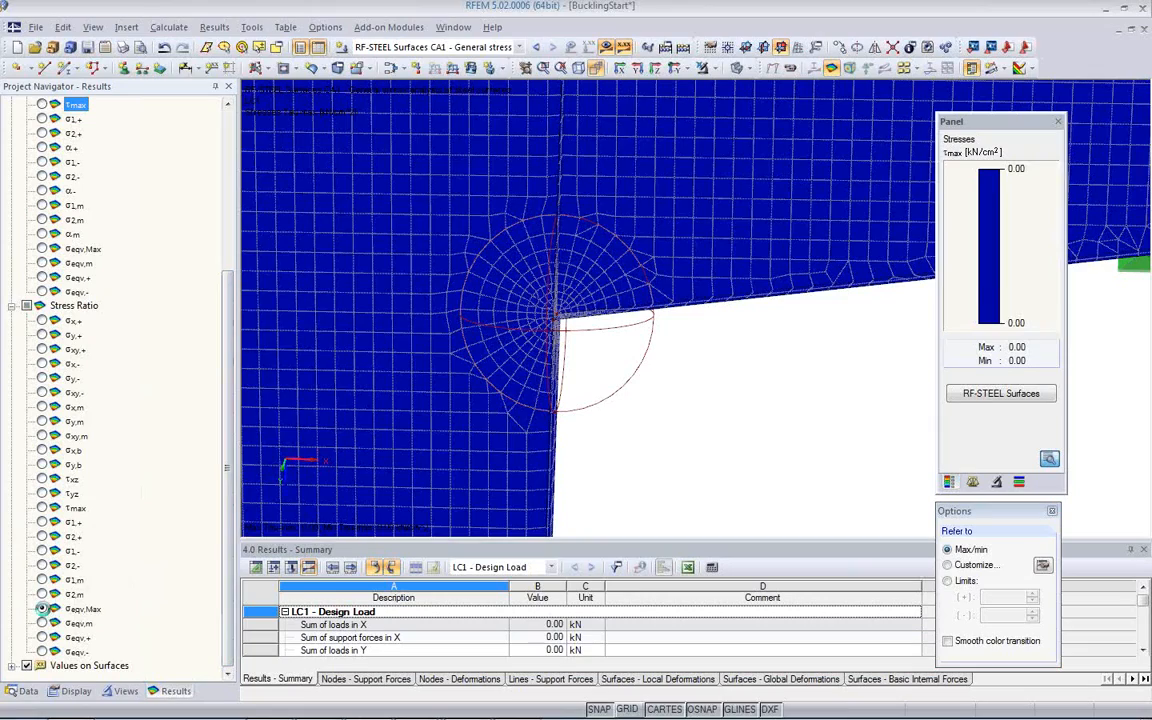
{"action": "left_click", "coordinate": [41, 609]}
{"action": "middle_click_drag", "start_coordinate": [703, 431], "coordinate": [455, 397], "text": "ctrl"}
{"action": "scroll", "coordinate": [408, 340], "scroll_direction": "down", "scroll_amount": 5}
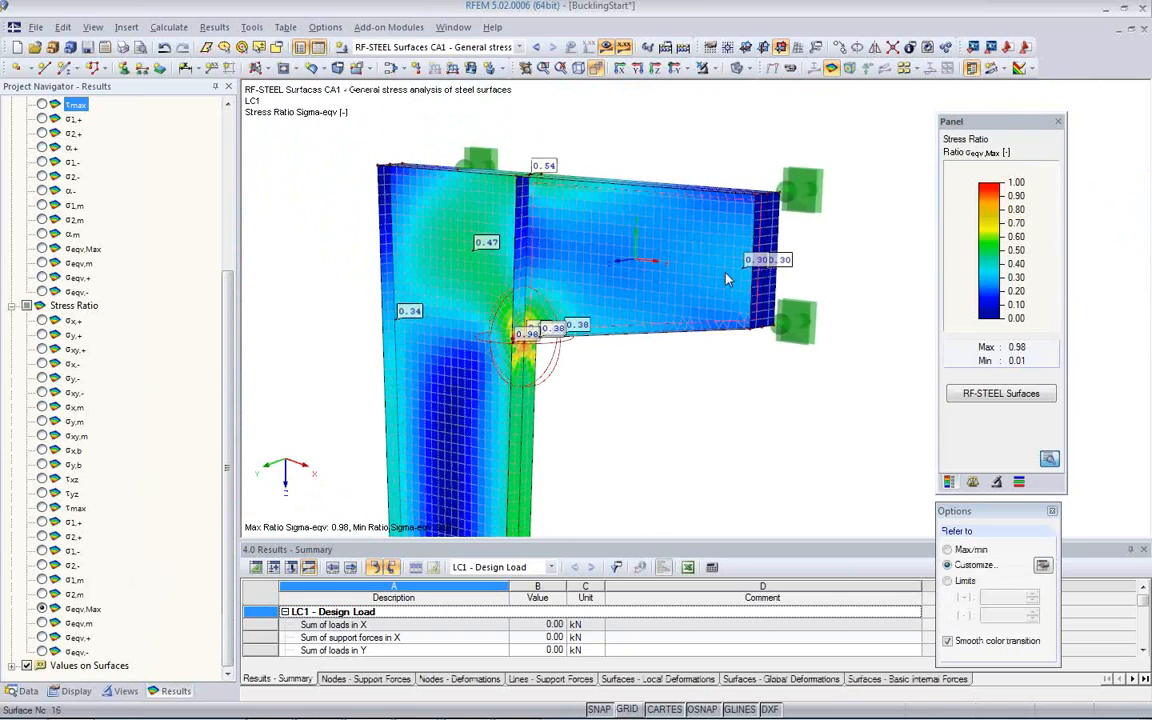
{"action": "left_click", "coordinate": [812, 68]}
{"action": "middle_click_drag", "start_coordinate": [582, 393], "coordinate": [570, 430]}
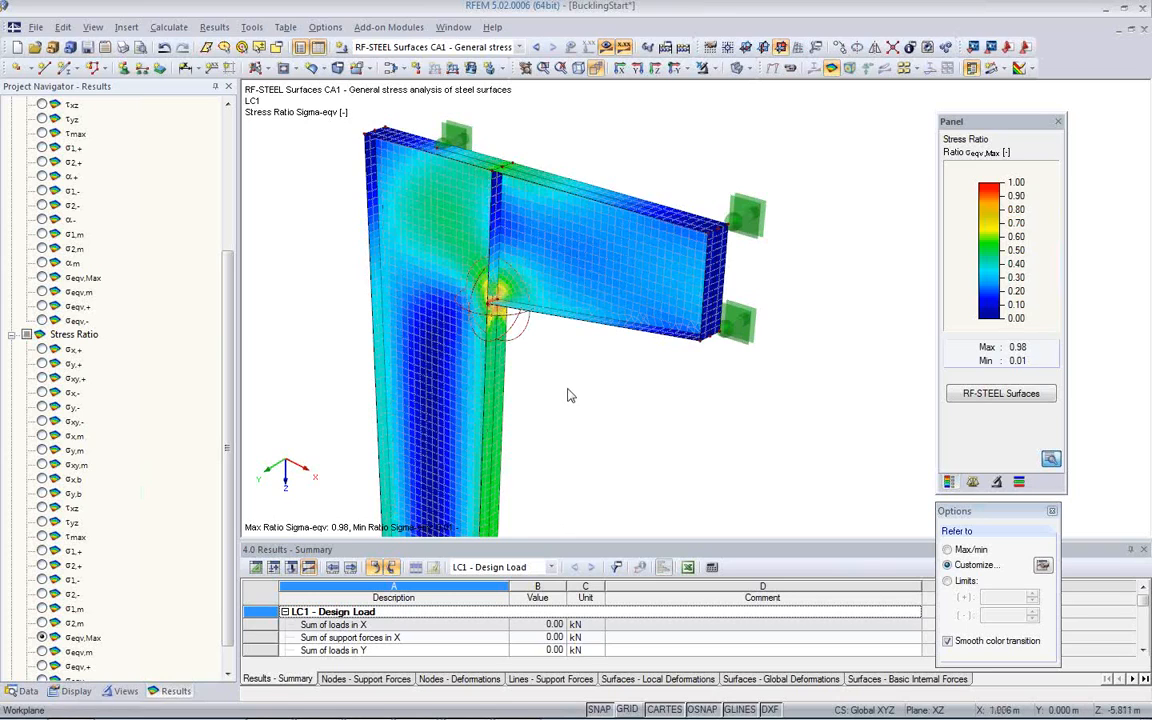
{"action": "left_click", "coordinate": [1053, 511]}
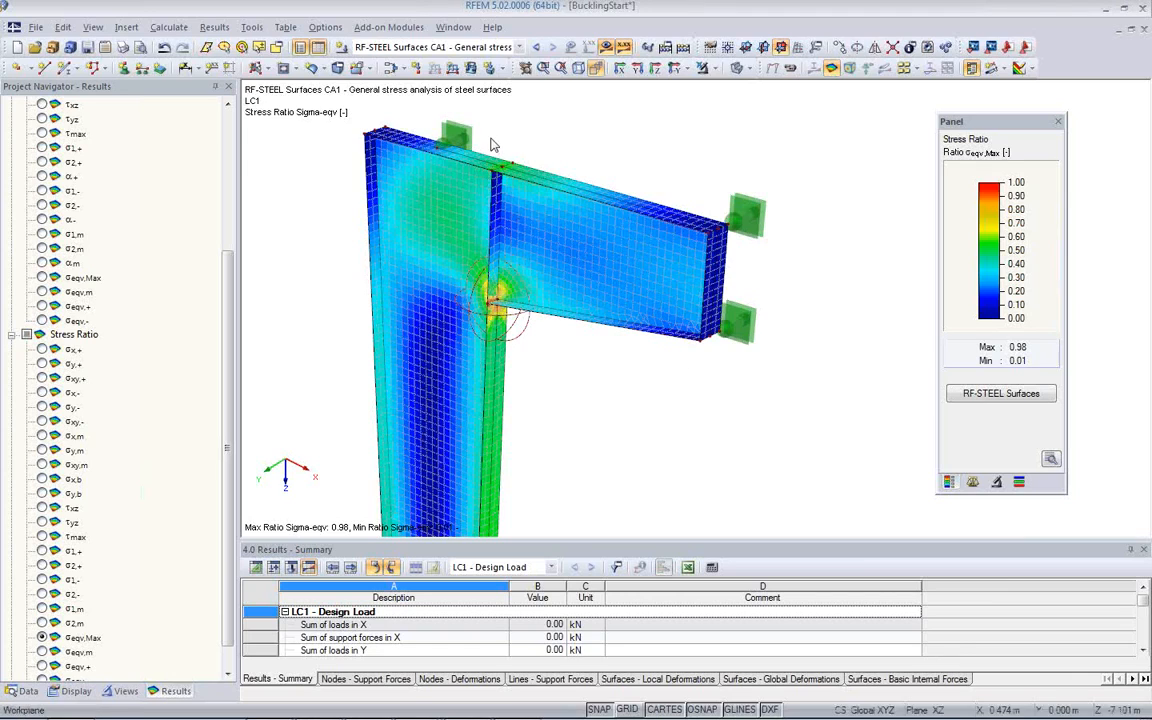
{"action": "left_click", "coordinate": [520, 48]}
{"action": "left_click", "coordinate": [257, 168]}
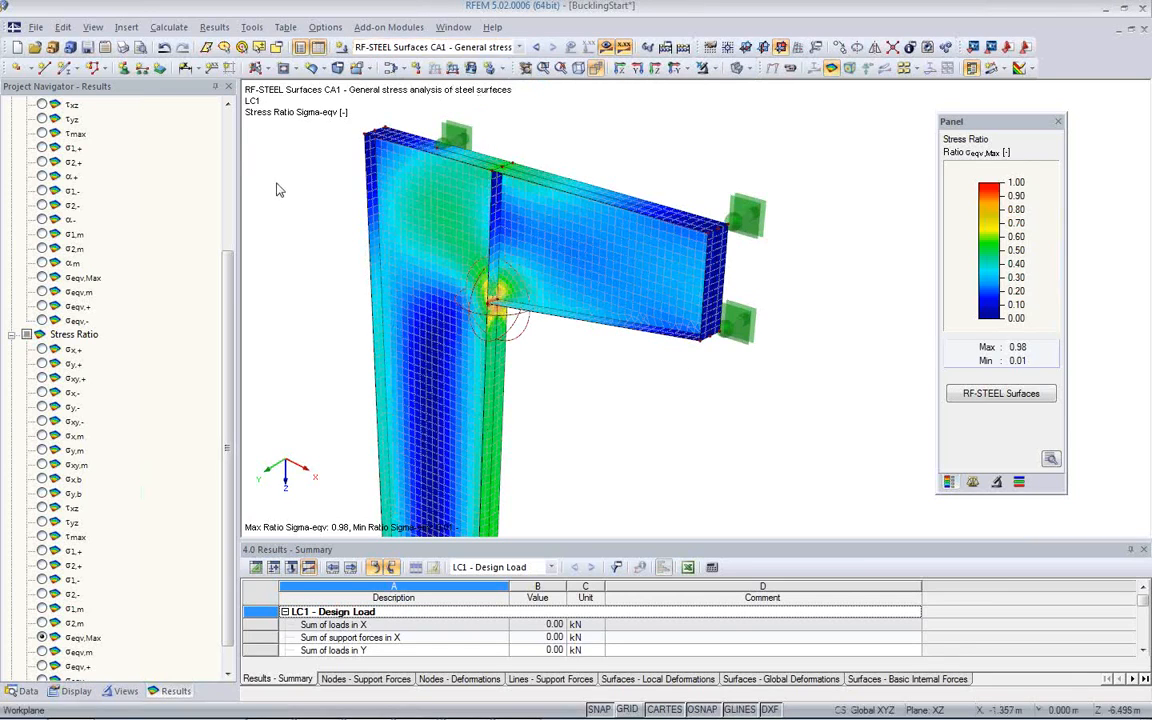
Run an RF-STABILITY eigenvalue analysis by the Lanczos method for the 4 lowest eigenvalues, importing axial forces from LC1 - Design Load
{"action": "left_click", "coordinate": [24, 690]}
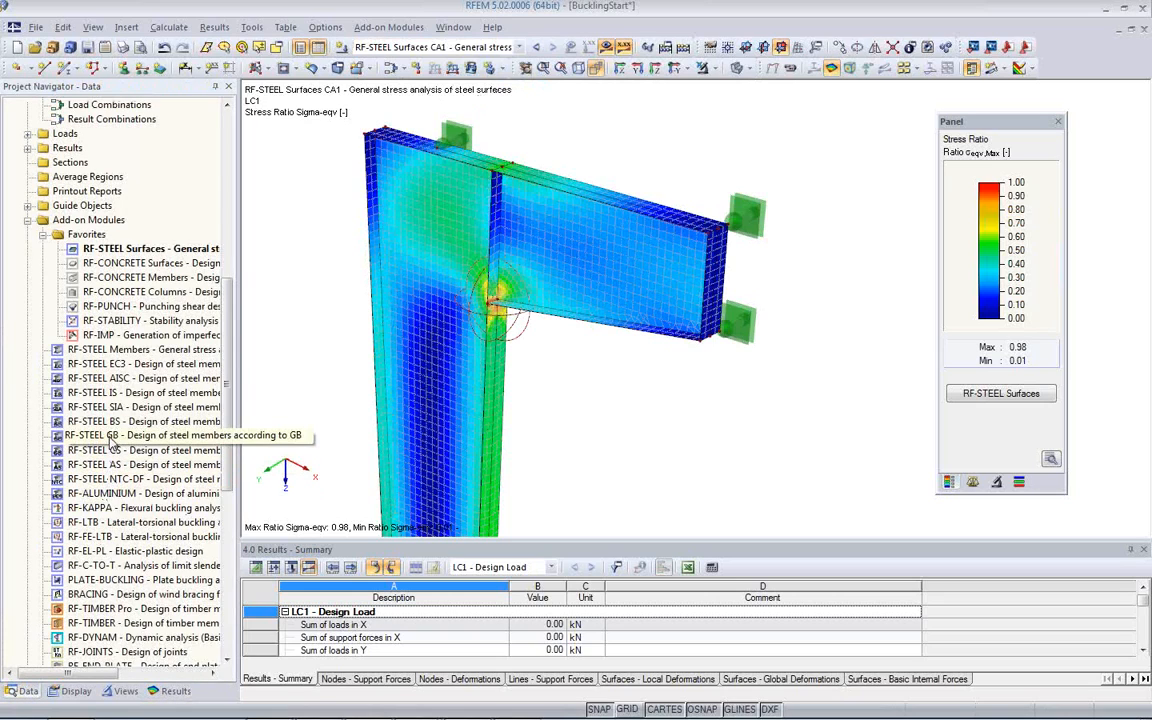
{"action": "left_click", "coordinate": [121, 321]}
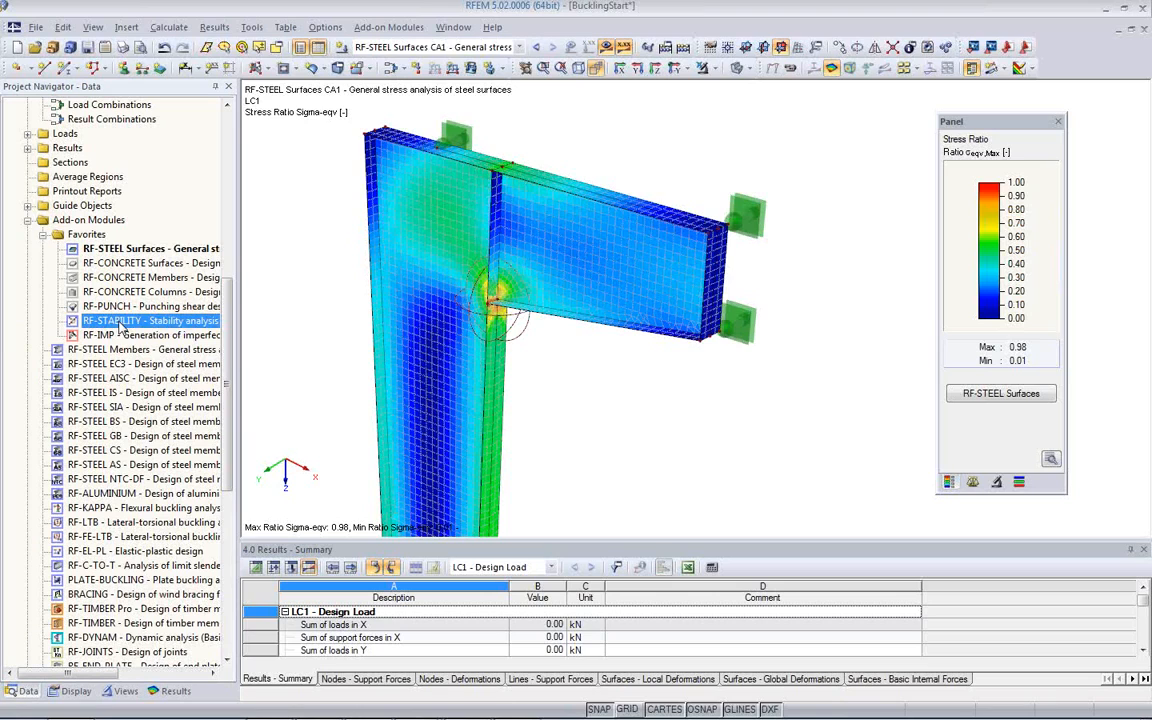
{"action": "double_click", "coordinate": [124, 325]}
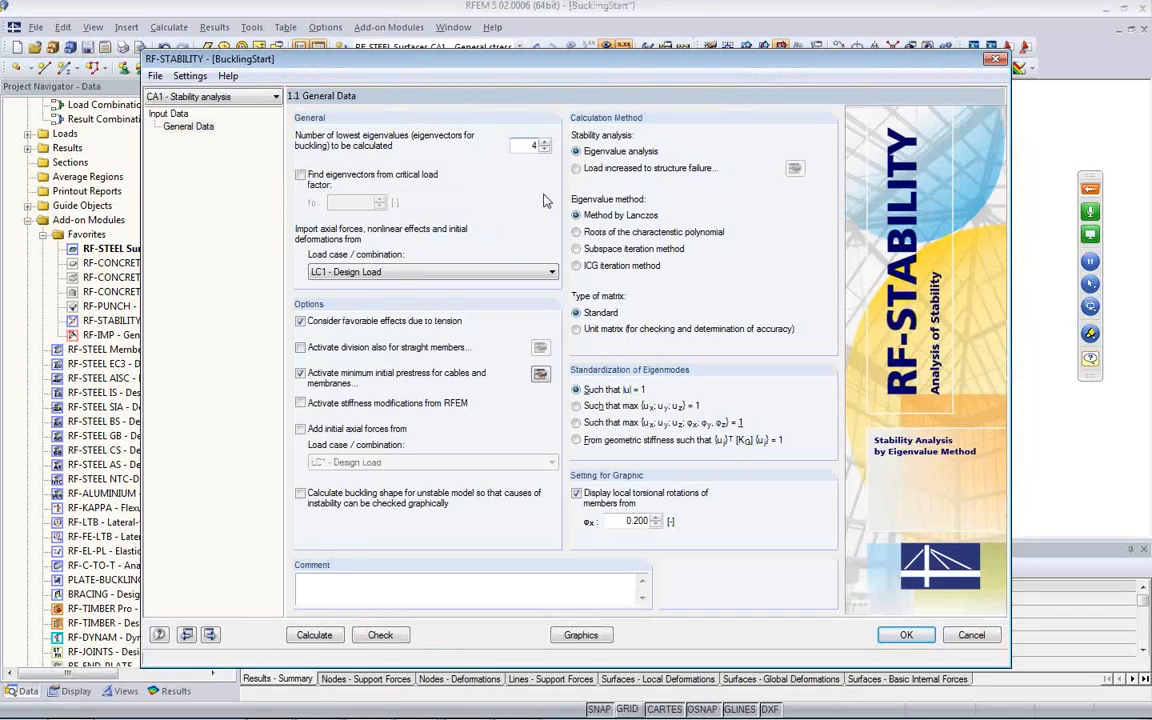
{"action": "type", "text": "4"}
{"action": "left_click", "coordinate": [437, 272]}
{"action": "left_click", "coordinate": [437, 272]}
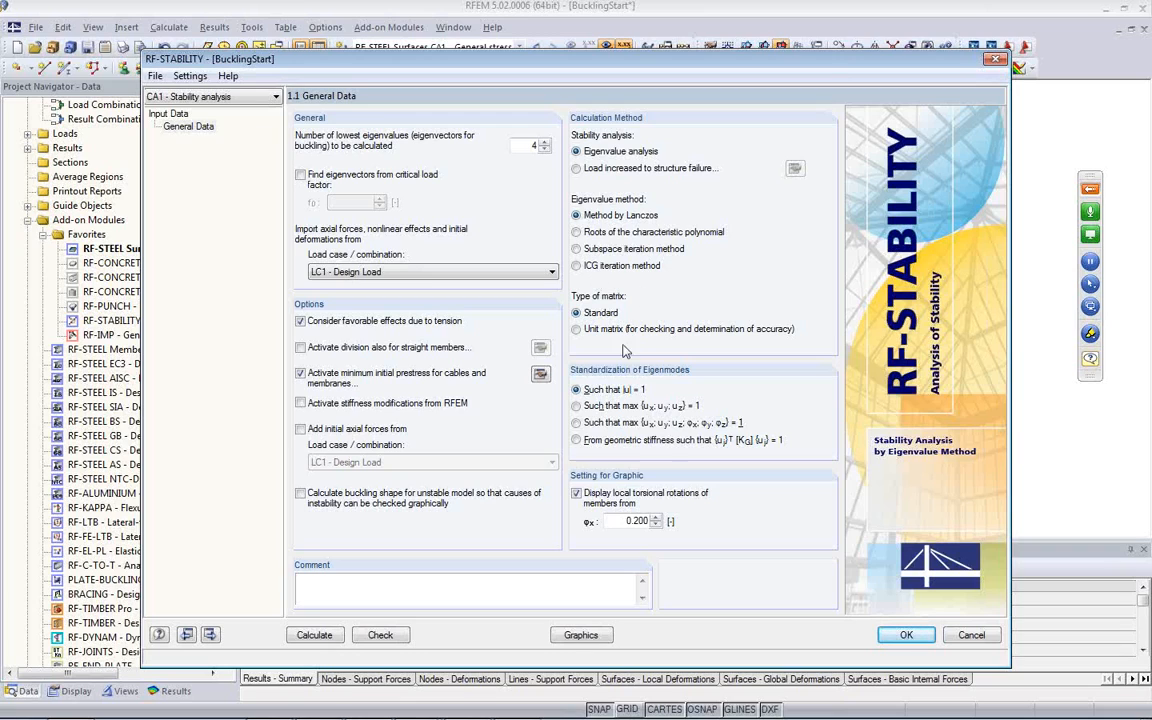
{"action": "left_click", "coordinate": [312, 634]}
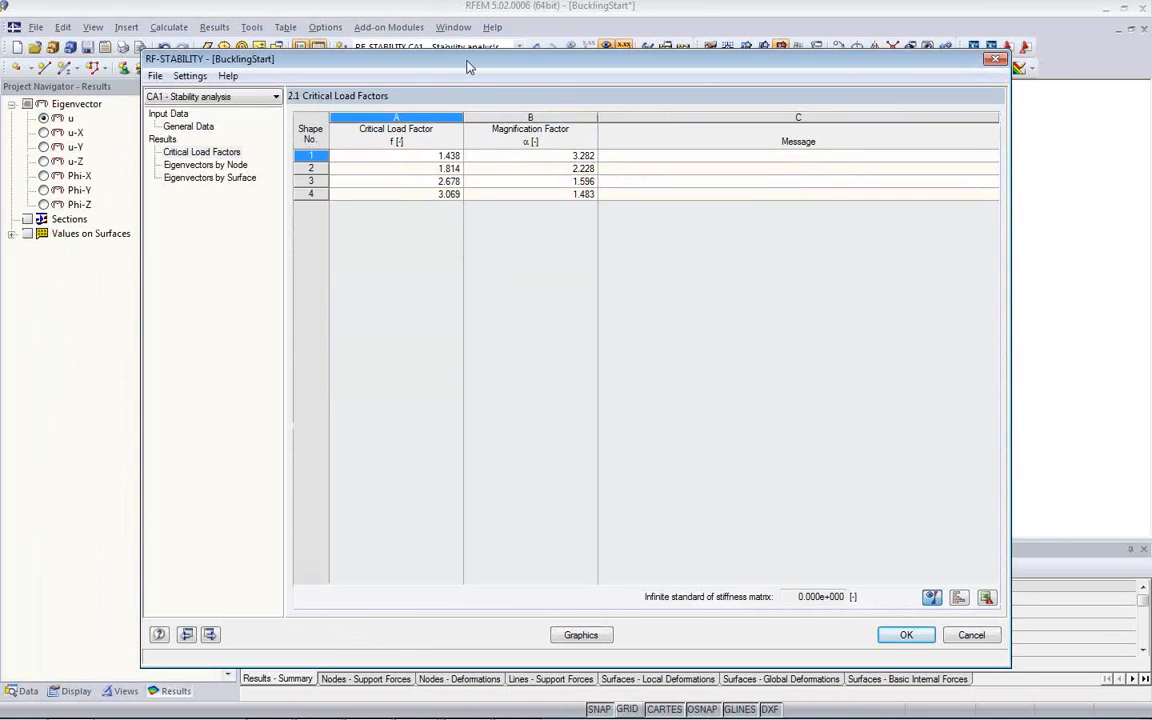
Compare buckling shapes 1 to 4 on the frame model with their critical load factors
{"action": "left_click_drag", "start_coordinate": [468, 64], "coordinate": [486, 412]}
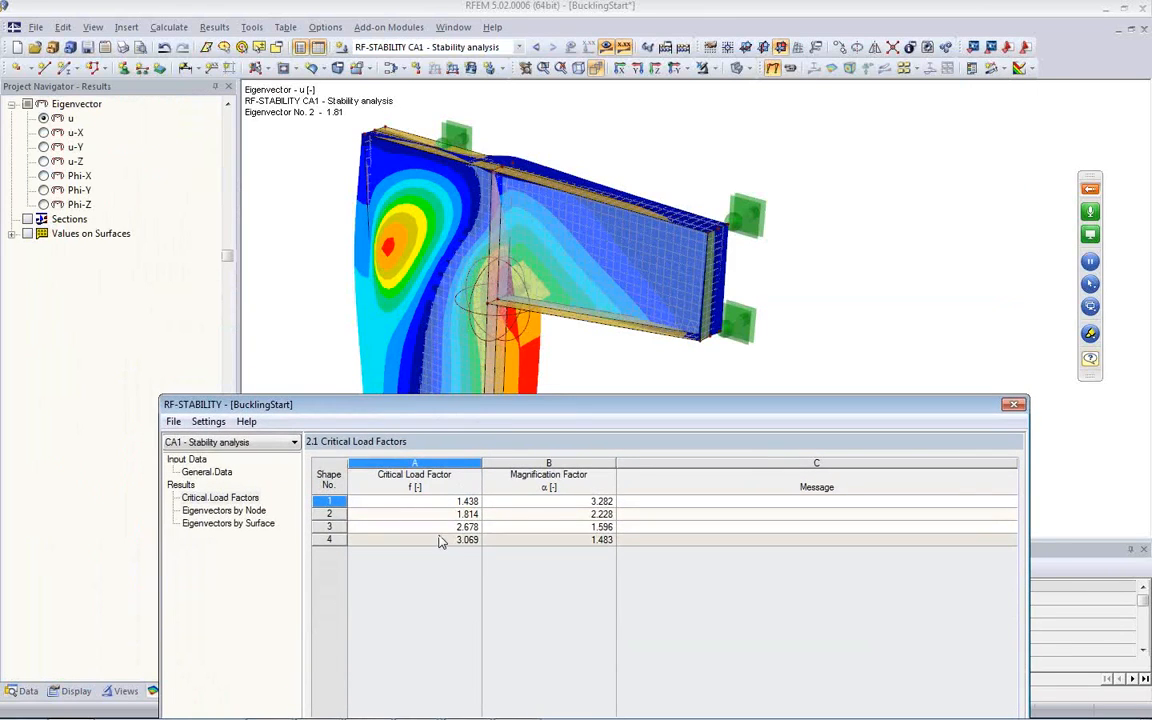
{"action": "left_click", "coordinate": [438, 516]}
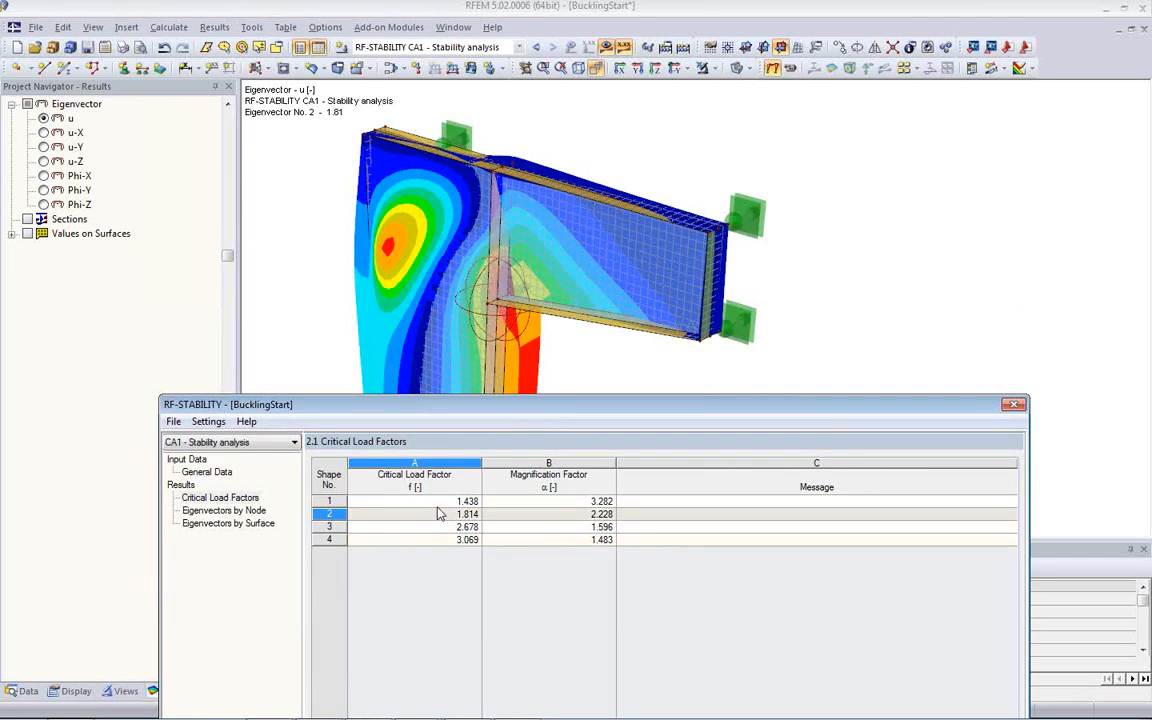
{"action": "left_click", "coordinate": [445, 501]}
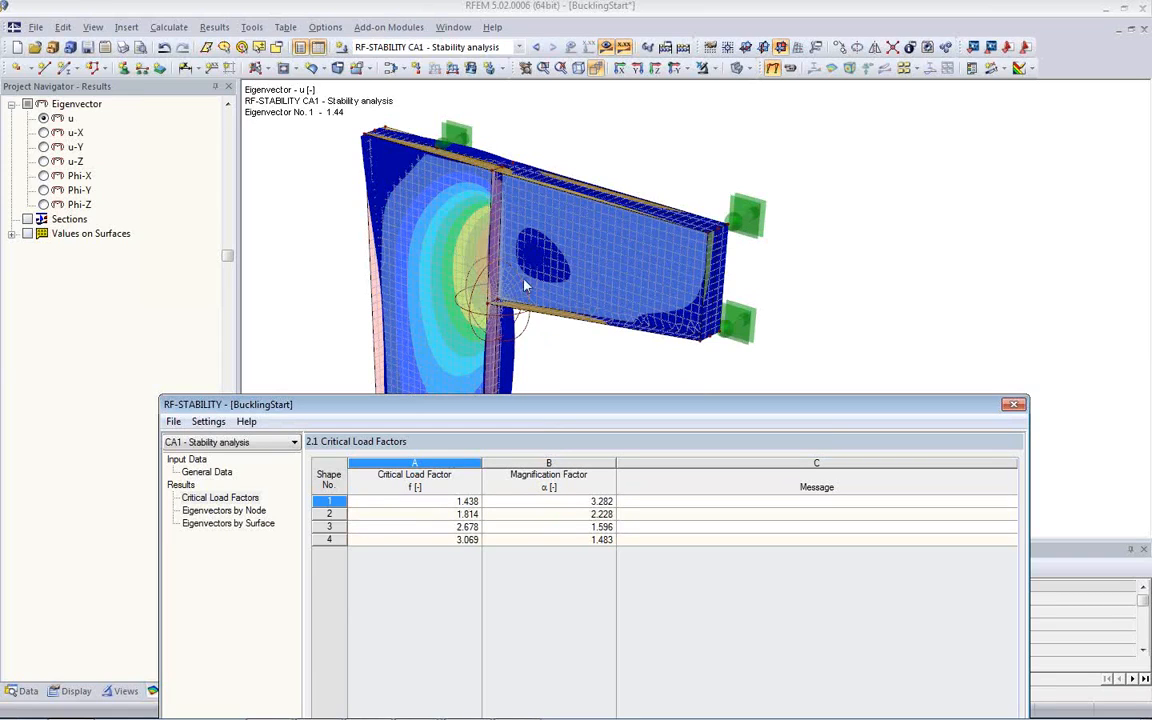
{"action": "left_click", "coordinate": [432, 517]}
{"action": "left_click", "coordinate": [433, 528]}
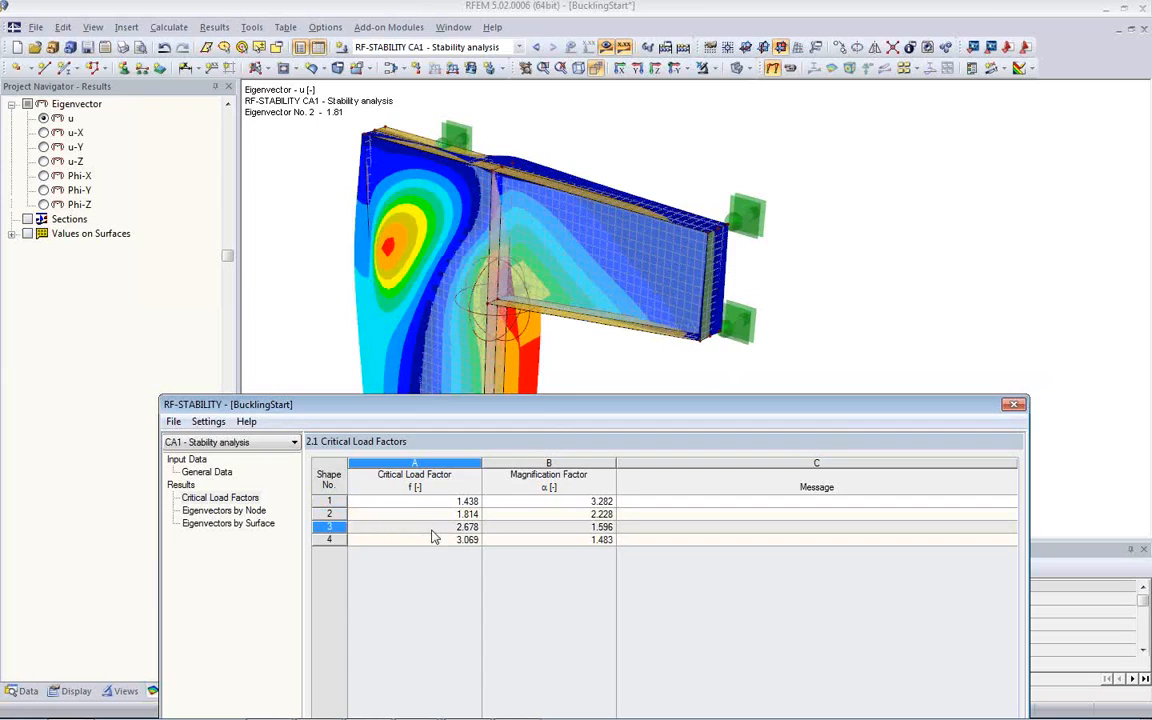
{"action": "left_click", "coordinate": [433, 539]}
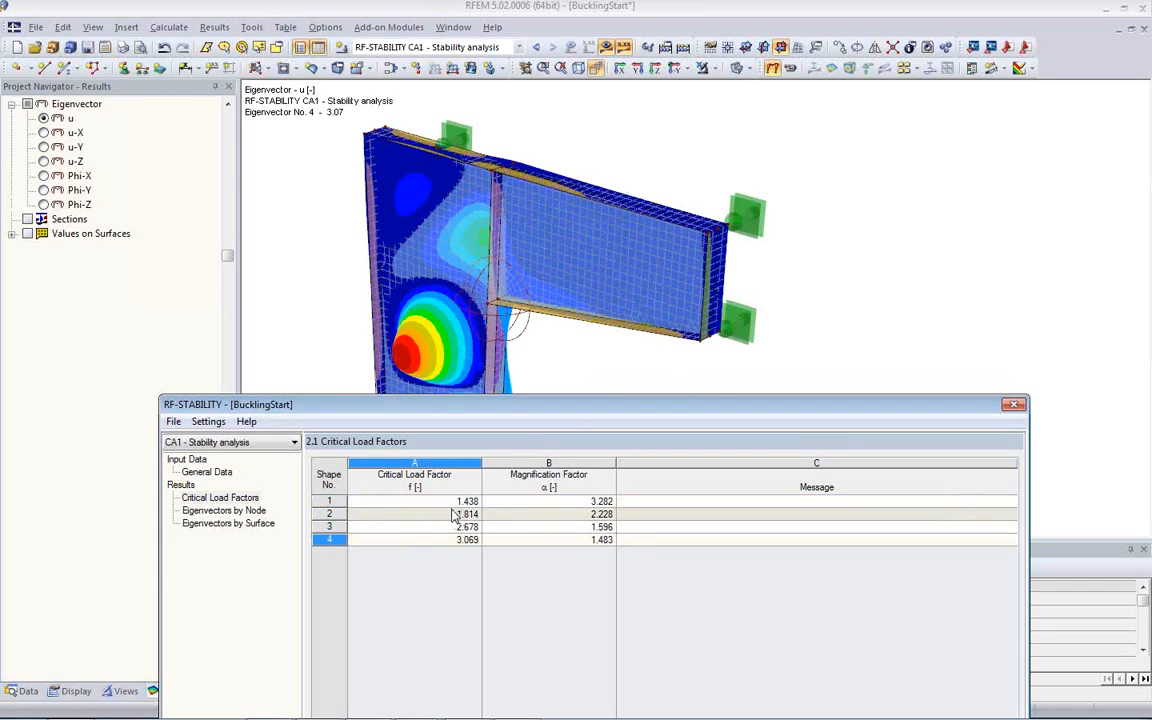
Display buckling shape 1, close the stability module and examine the web buckle from the other side of the frame
{"action": "left_click", "coordinate": [415, 501]}
{"action": "left_click_drag", "start_coordinate": [547, 414], "coordinate": [532, 80]}
{"action": "left_click", "coordinate": [910, 650]}
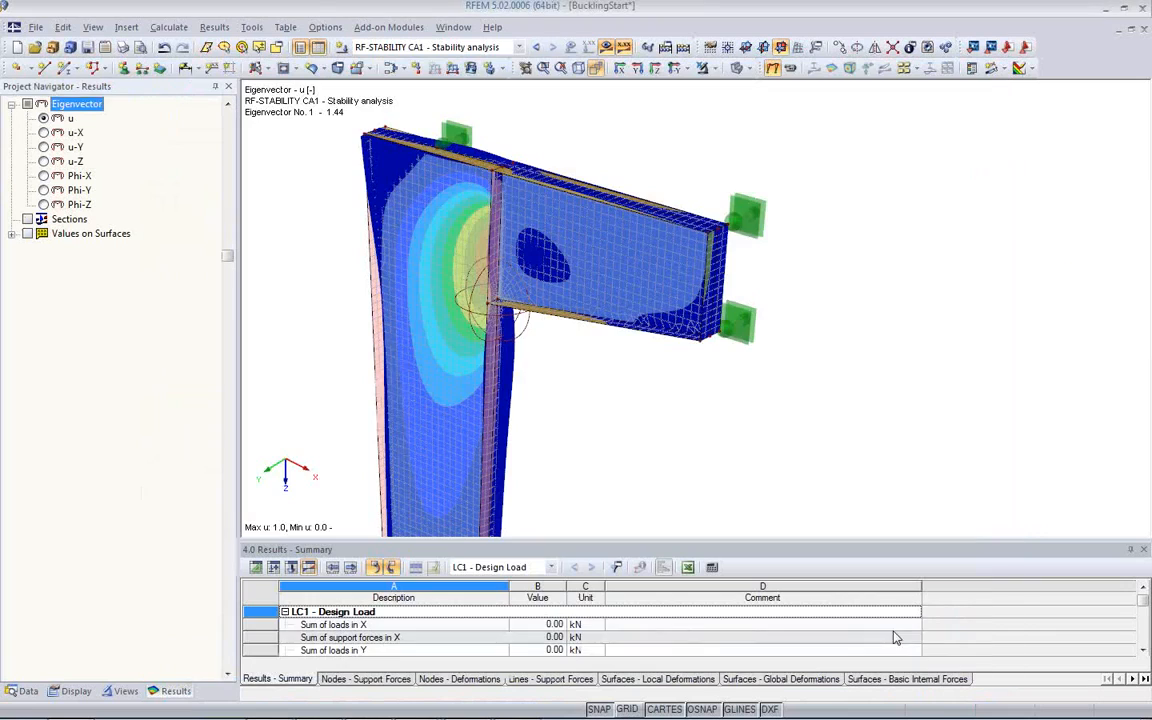
{"action": "middle_click_drag", "start_coordinate": [676, 424], "coordinate": [714, 233]}
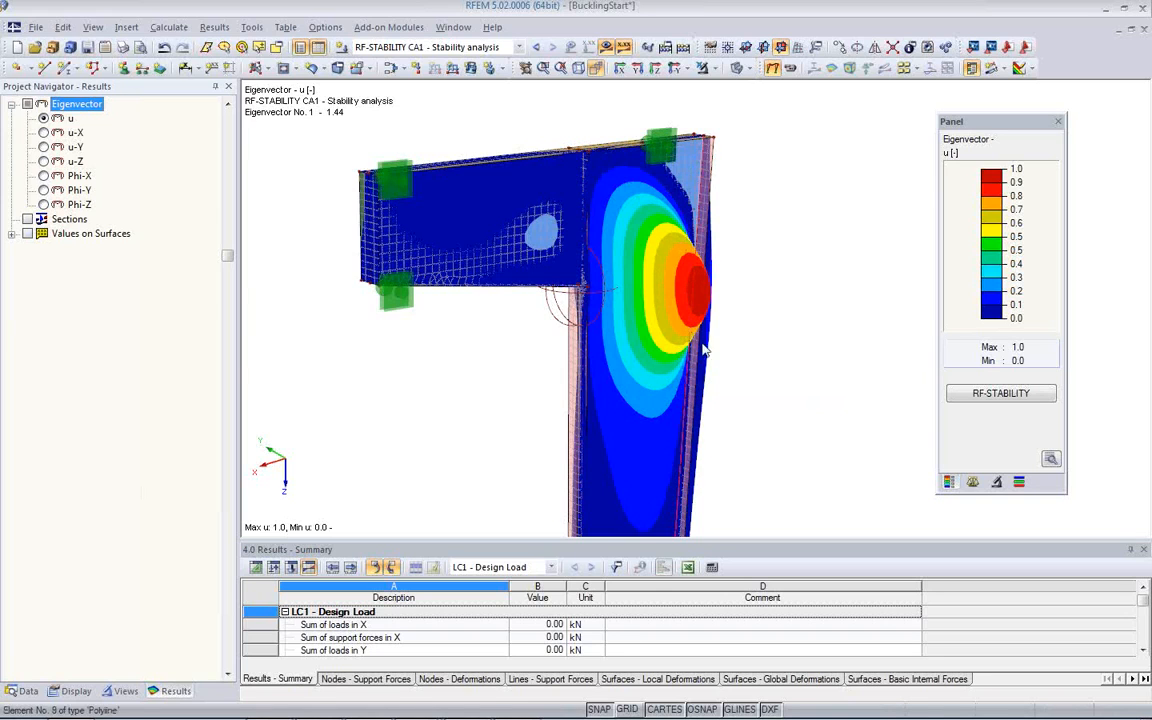
{"action": "middle_click_drag", "start_coordinate": [717, 370], "coordinate": [738, 398], "text": "ctrl"}
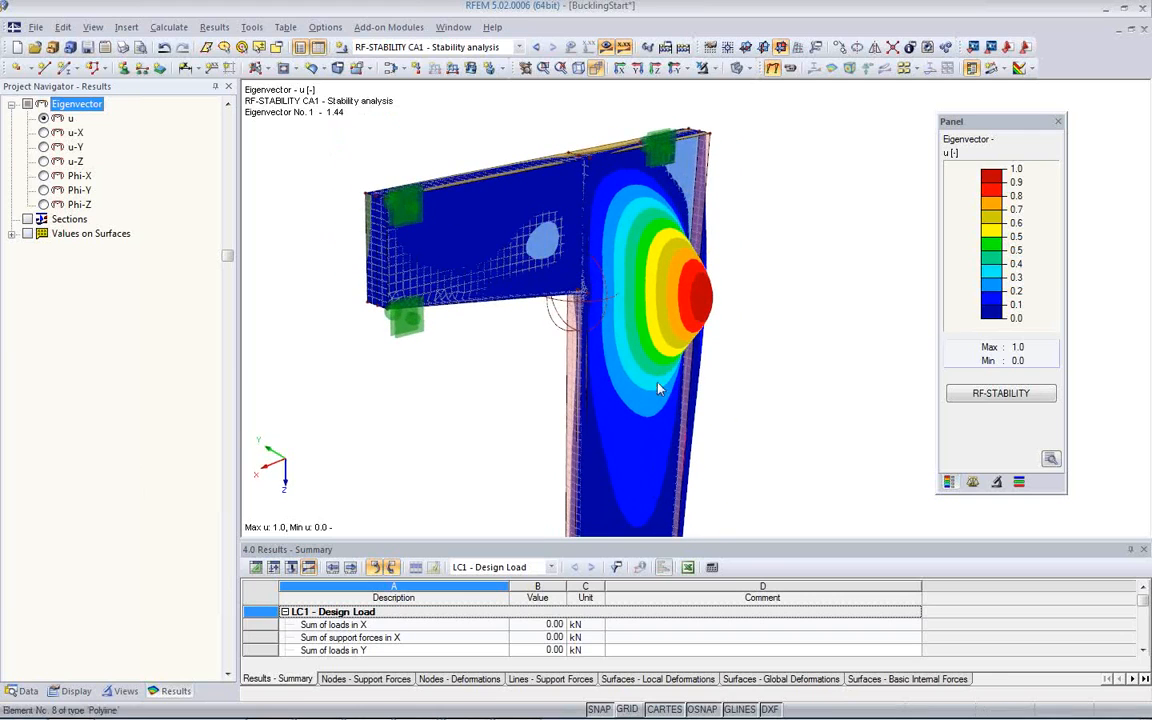
Open RF-IMP and base the imperfection on buckling shape No. 1 from RF-STABILITY case CA1
{"action": "left_click", "coordinate": [28, 690]}
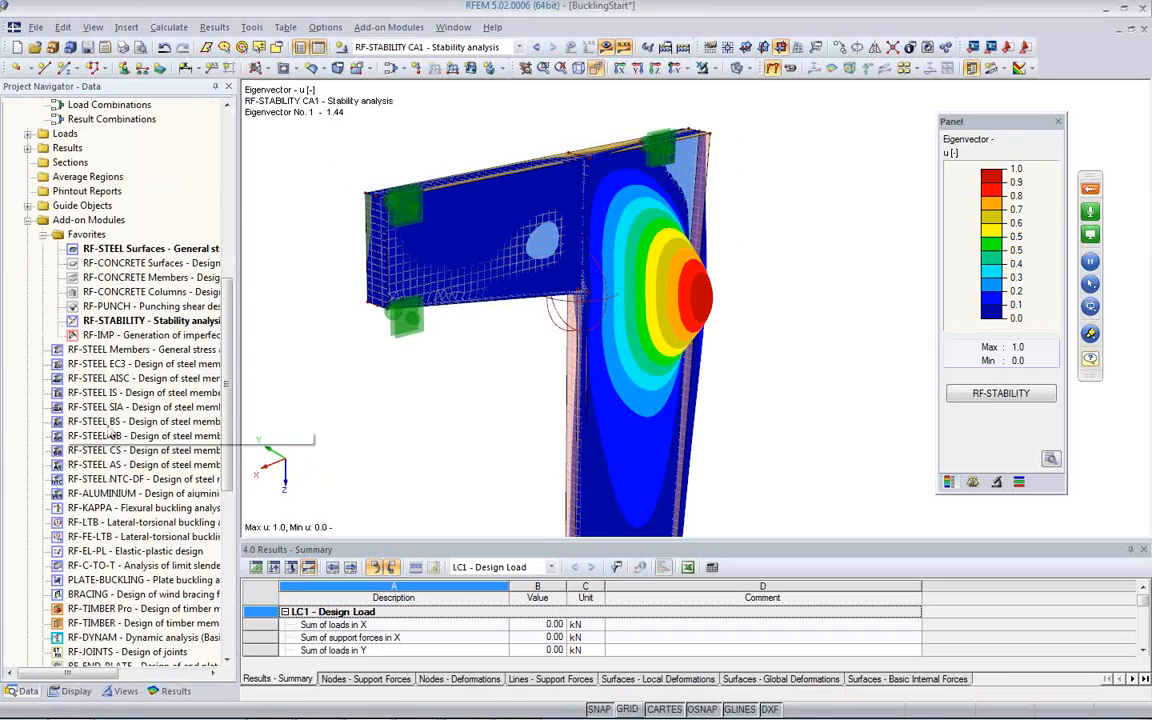
{"action": "double_click", "coordinate": [110, 334]}
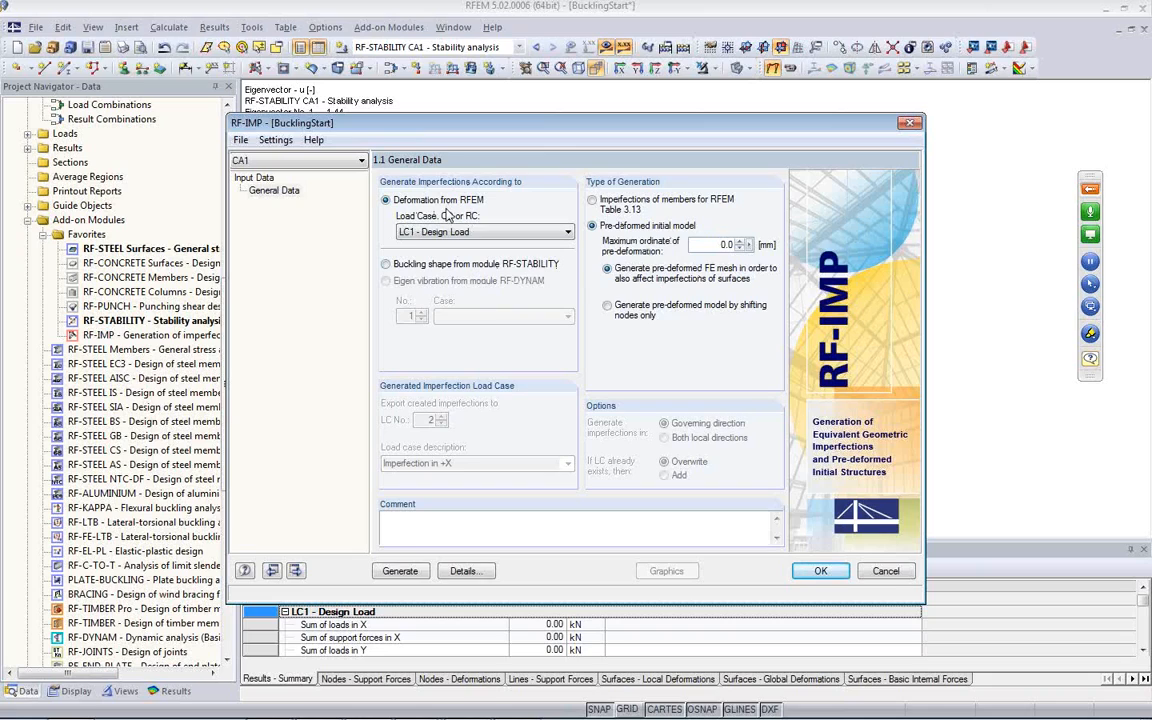
{"action": "left_click", "coordinate": [399, 266]}
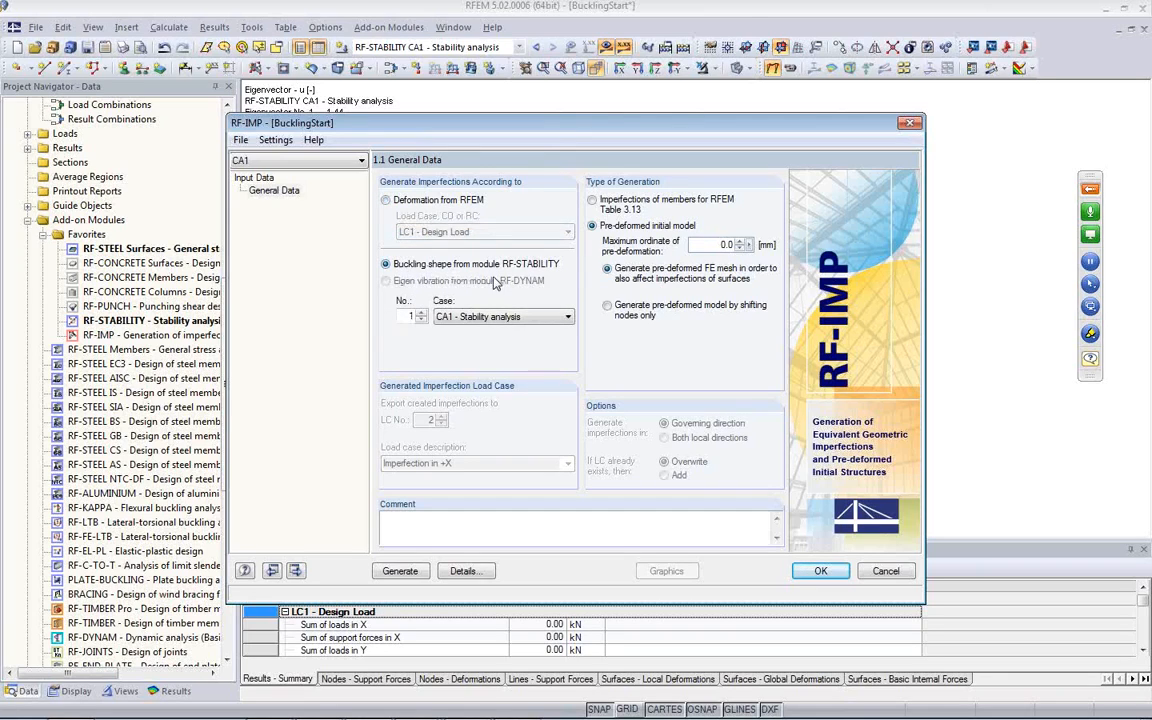
{"action": "left_click", "coordinate": [458, 317]}
{"action": "left_click", "coordinate": [440, 320]}
{"action": "left_click", "coordinate": [405, 315]}
{"action": "left_click_drag", "start_coordinate": [580, 122], "coordinate": [608, 183]}
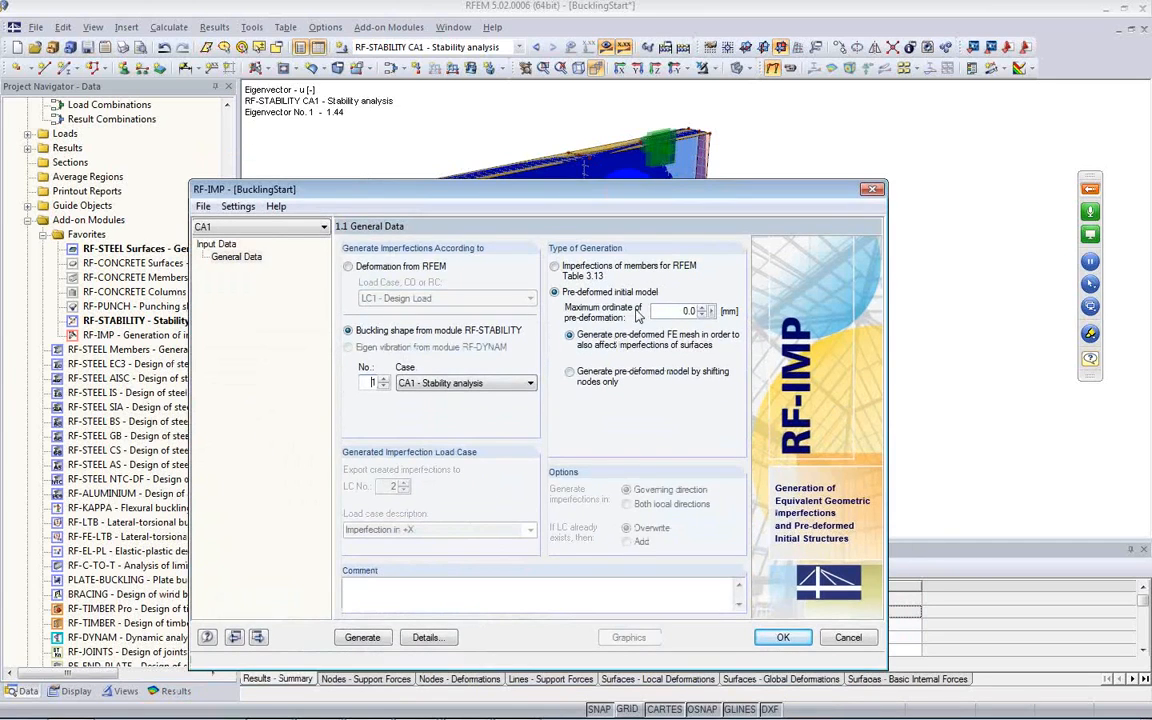
Generate the pre-deformed FE mesh with a maximum ordinate of 20 mm and display the pre-deformations on the frame
{"action": "double_click", "coordinate": [690, 311]}
{"action": "type", "text": "20"}
{"action": "left_click", "coordinate": [362, 637]}
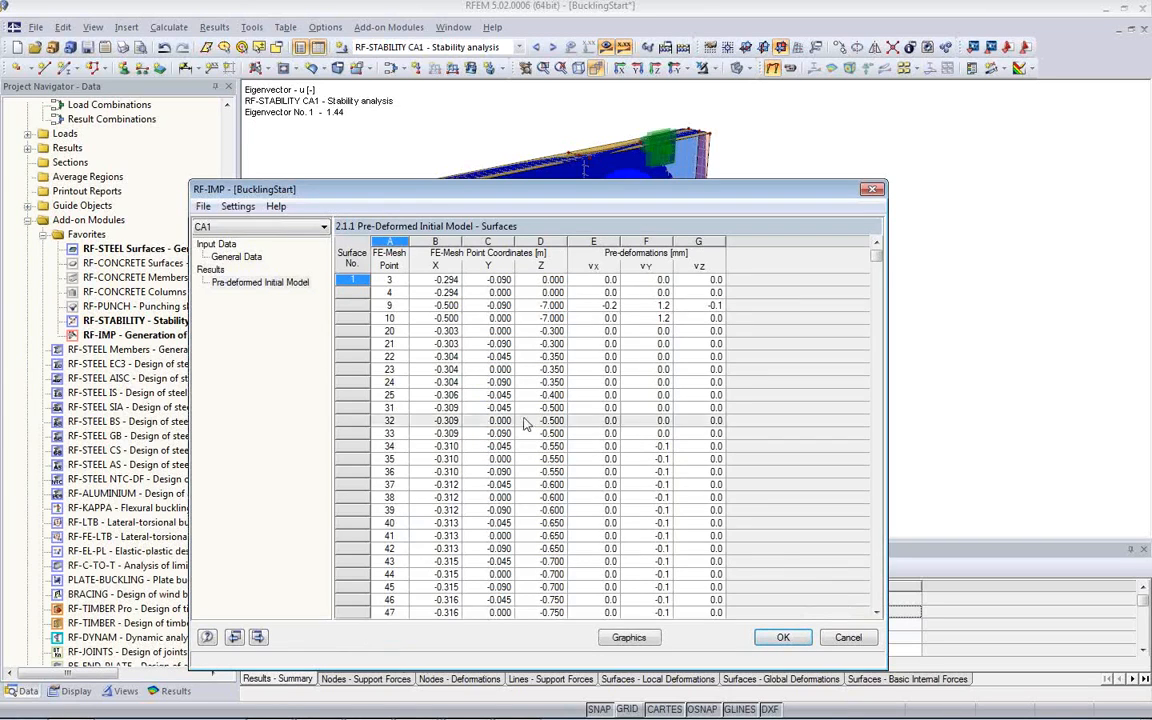
{"action": "left_click", "coordinate": [629, 637]}
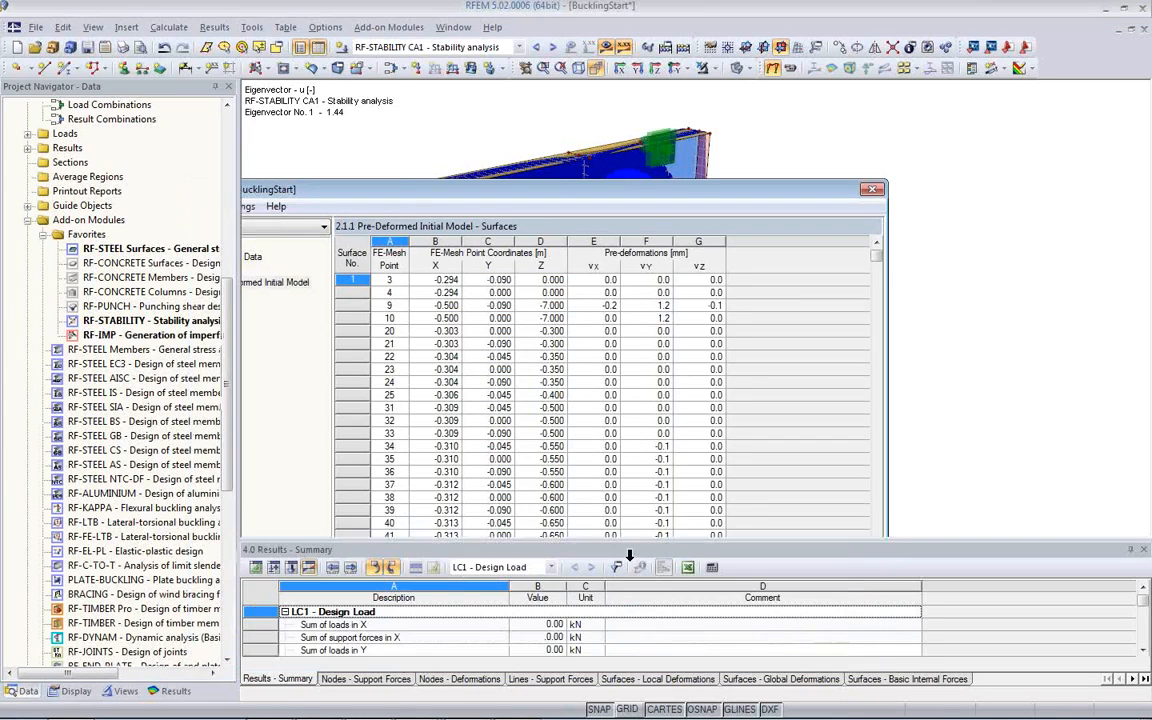
{"action": "middle_click_drag", "start_coordinate": [360, 332], "coordinate": [440, 388], "text": "ctrl"}
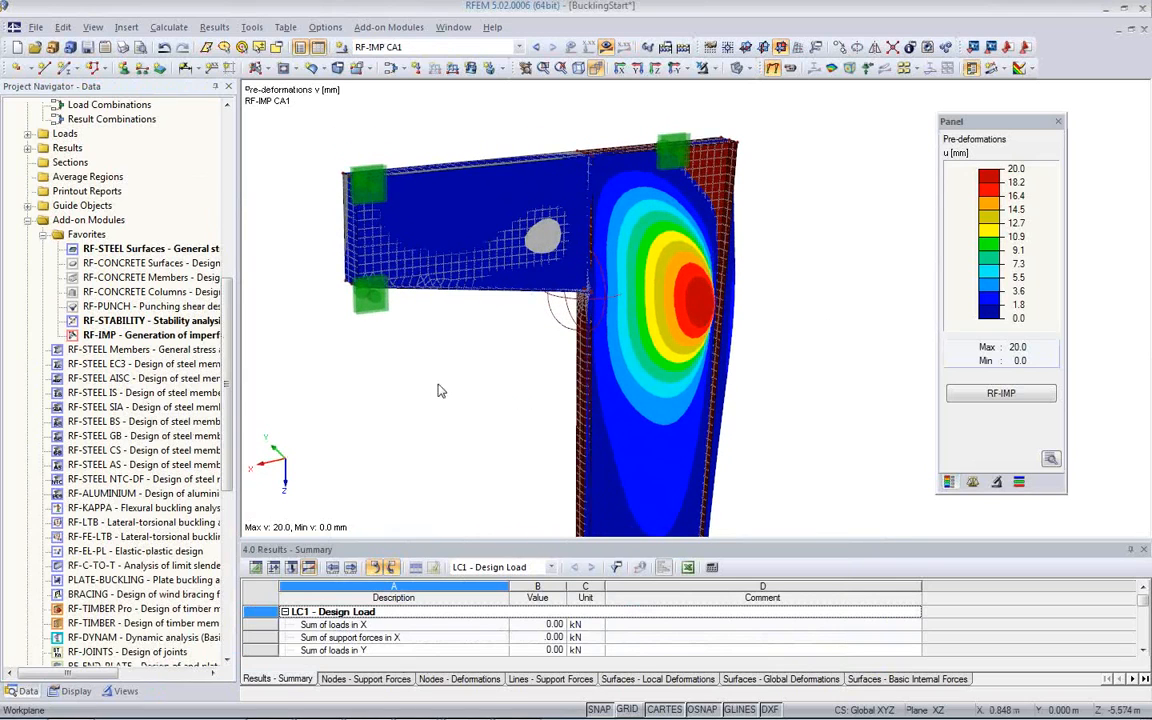
Regenerate the RF-IMP pre-deformed mesh with a maximum ordinate of -20 mm and display the pre-deformations on the wireframe model
{"action": "left_click", "coordinate": [1000, 393]}
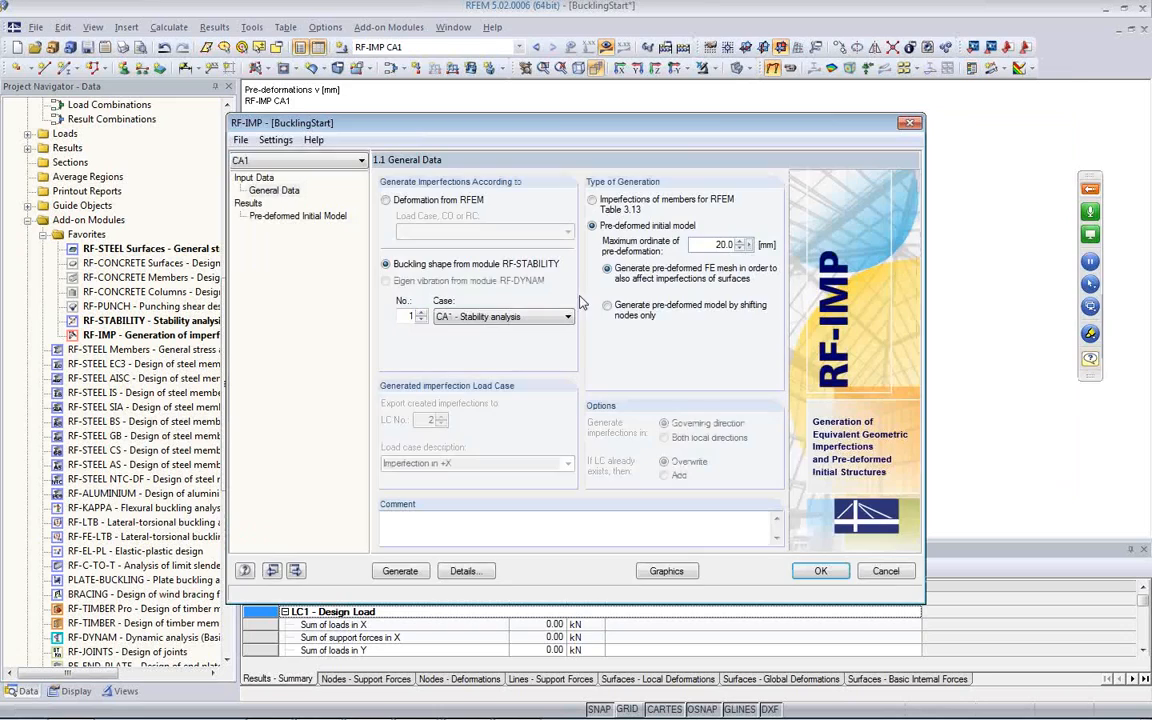
{"action": "left_click", "coordinate": [709, 249]}
{"action": "type", "text": "-"}
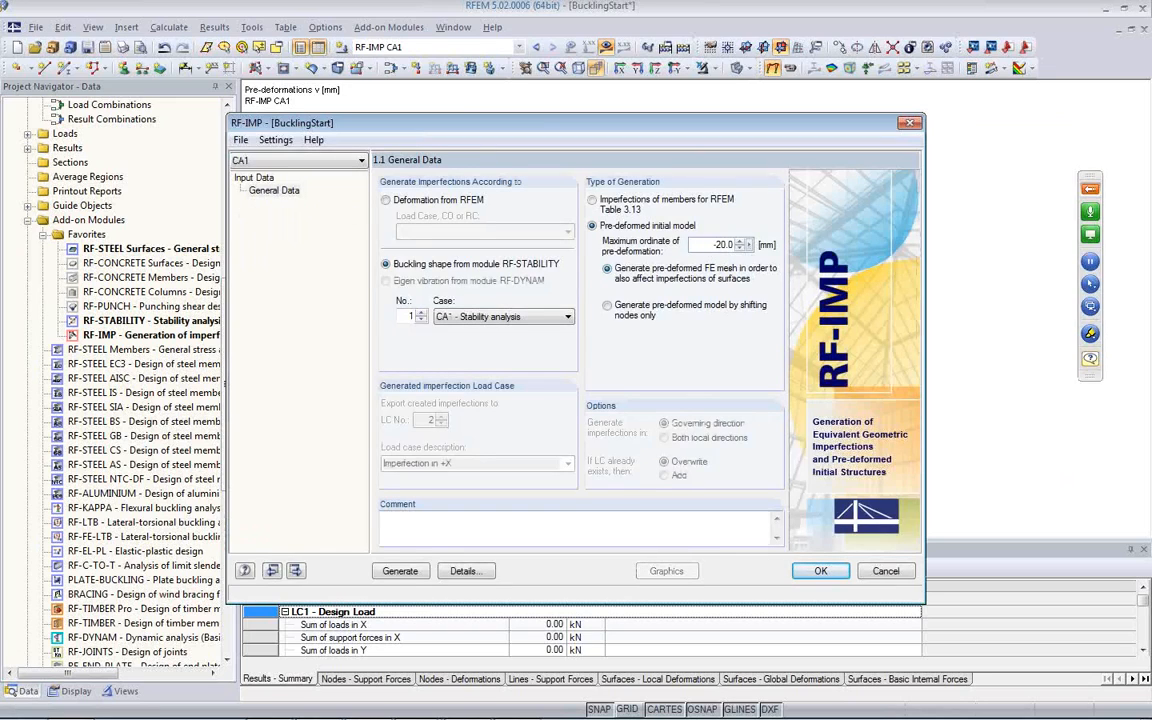
{"action": "left_click", "coordinate": [402, 575]}
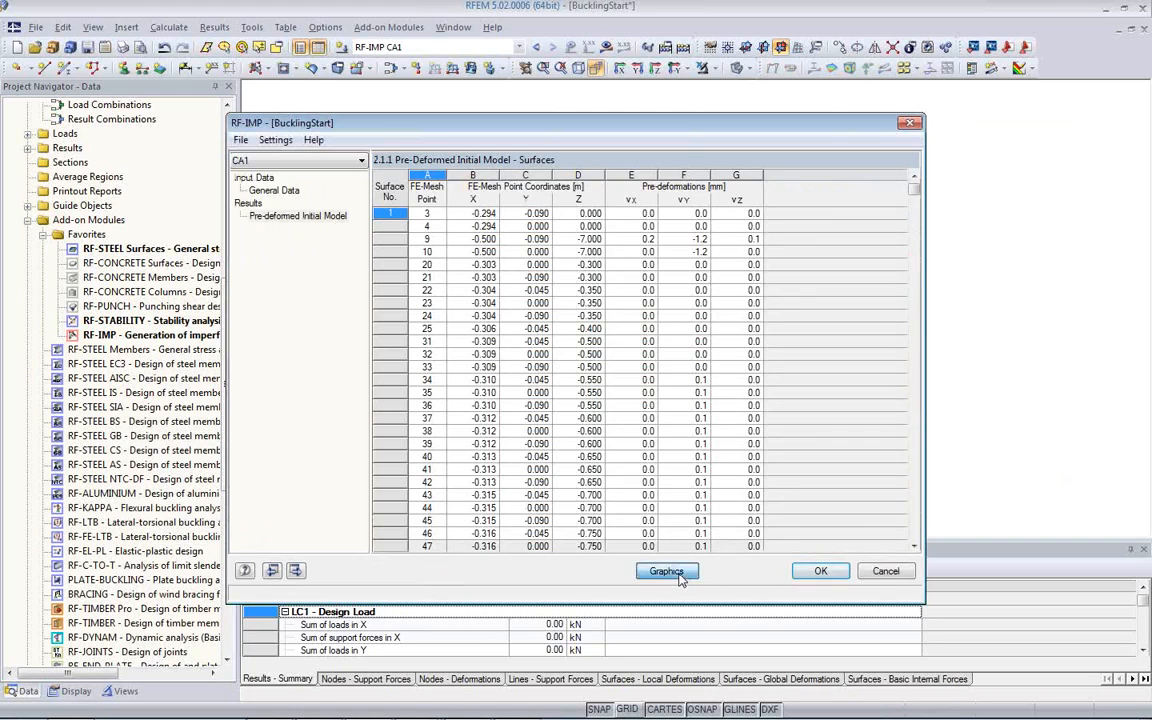
{"action": "left_click", "coordinate": [666, 571]}
{"action": "middle_click_drag", "start_coordinate": [506, 411], "coordinate": [664, 330], "text": "ctrl"}
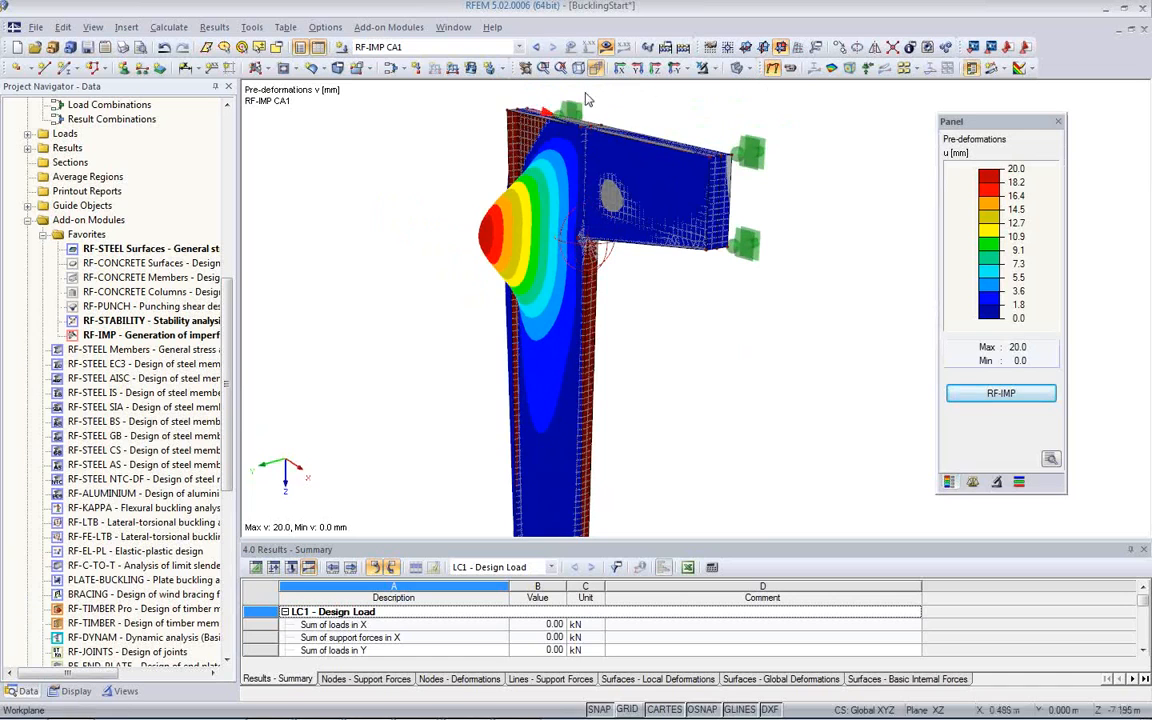
{"action": "middle_click_drag", "start_coordinate": [645, 375], "coordinate": [779, 435], "text": "ctrl"}
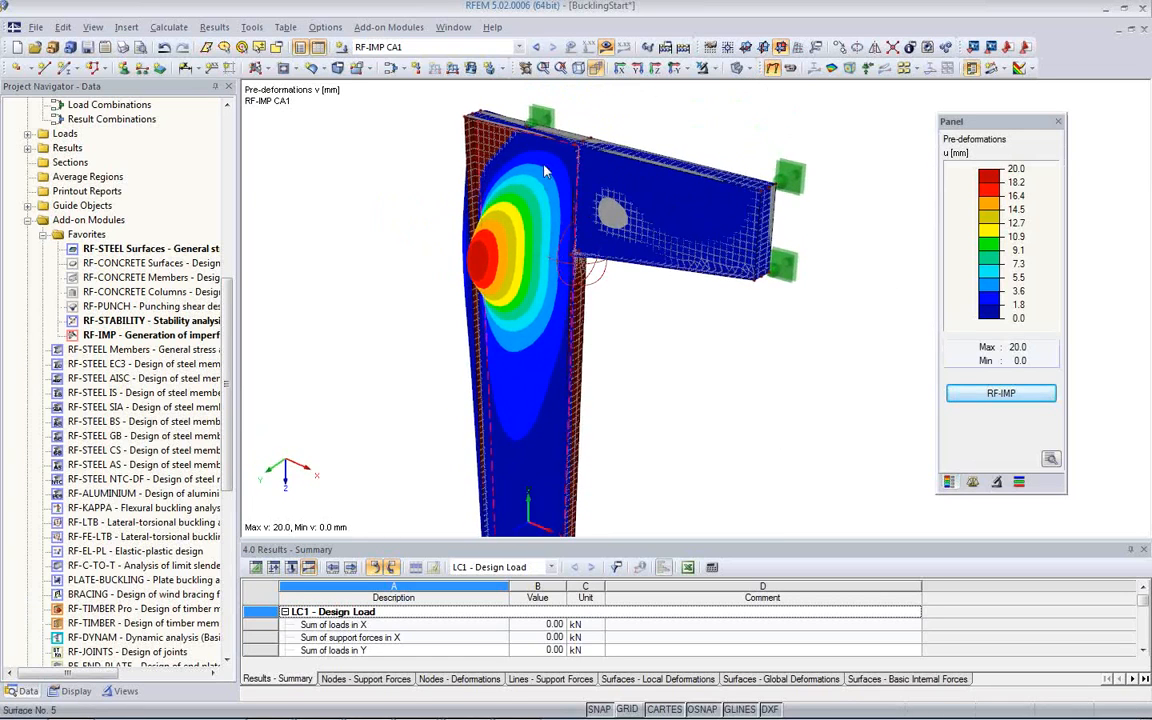
{"action": "left_click", "coordinate": [736, 69]}
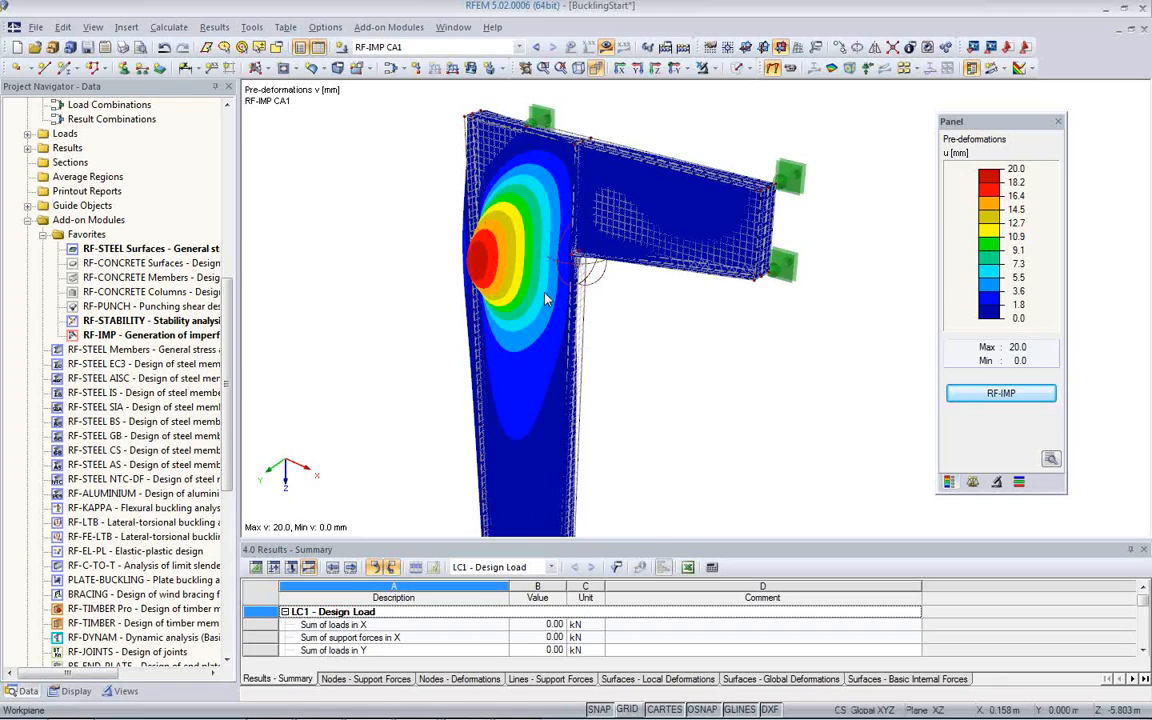
Measure the diagonal distance across the buckled web panel, from the upper edge near the stiffener to the column's outer flange
{"action": "middle_click_drag", "start_coordinate": [606, 369], "coordinate": [737, 361], "text": "ctrl"}
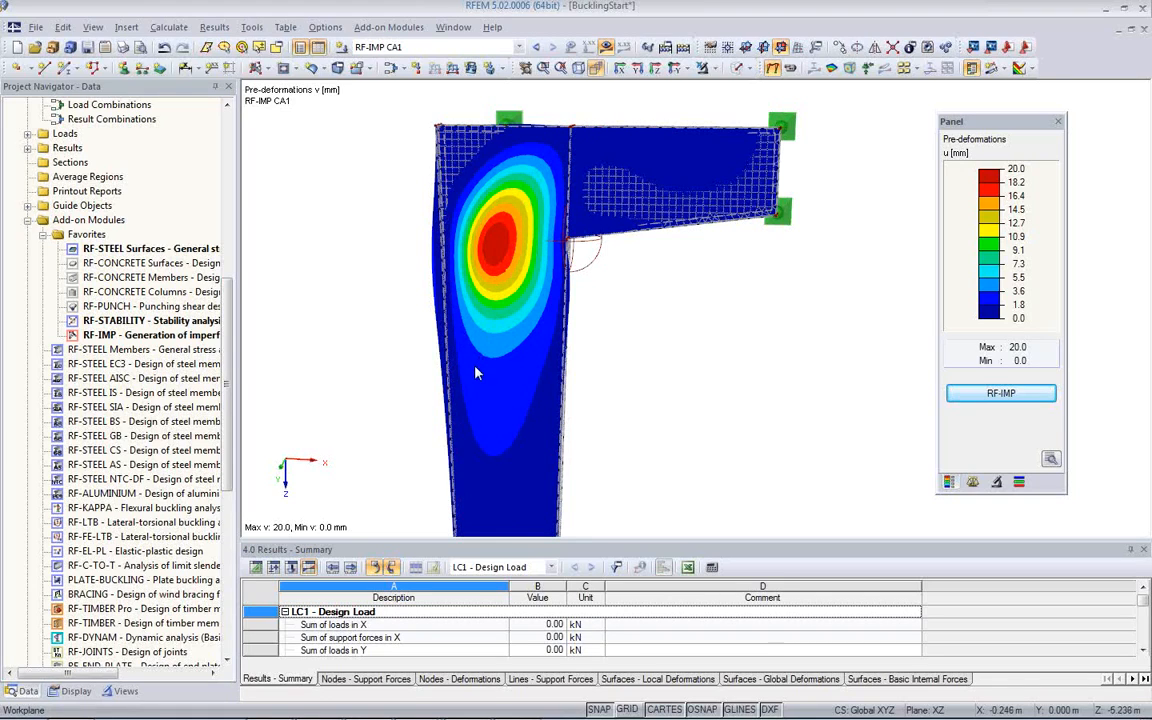
{"action": "left_click", "coordinate": [251, 27]}
{"action": "mouse_move", "coordinate": [290, 549]}
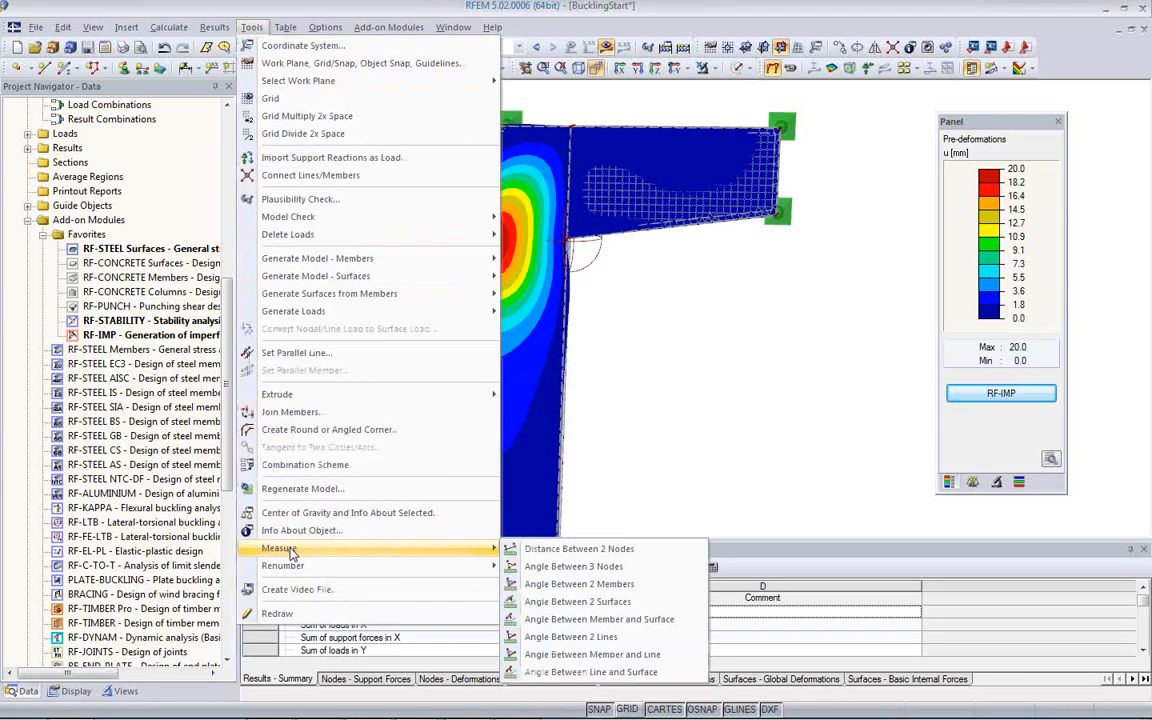
{"action": "left_click", "coordinate": [578, 549]}
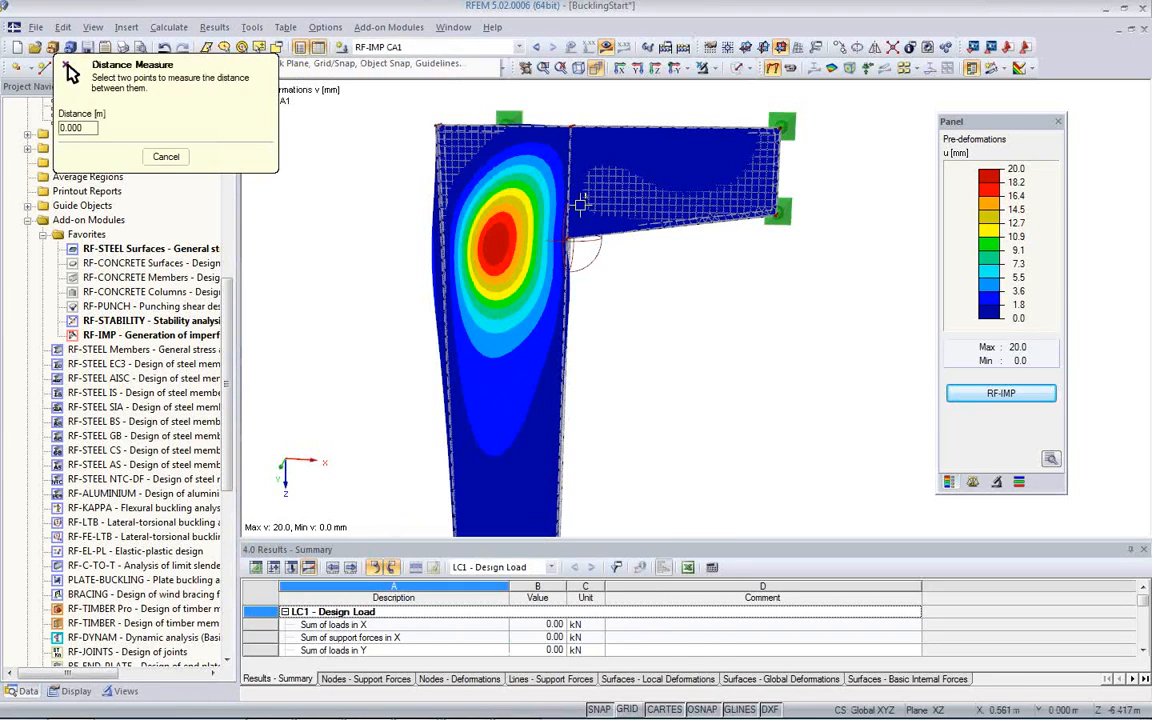
{"action": "left_click", "coordinate": [558, 124]}
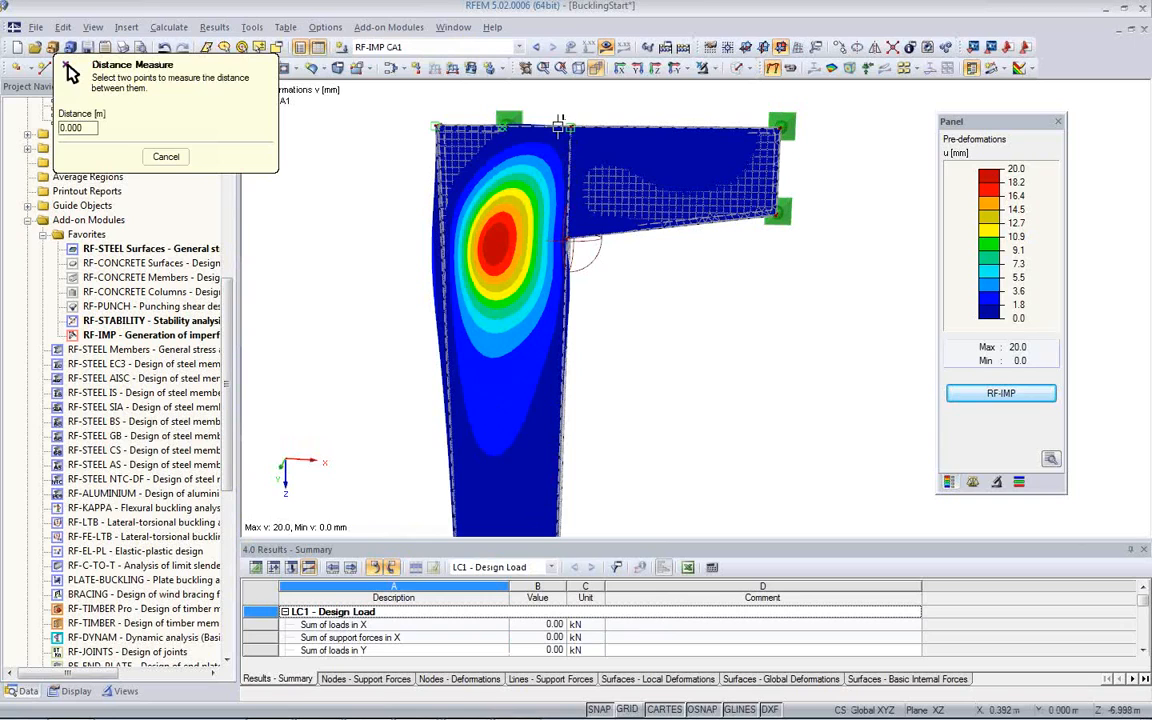
{"action": "left_click", "coordinate": [449, 353]}
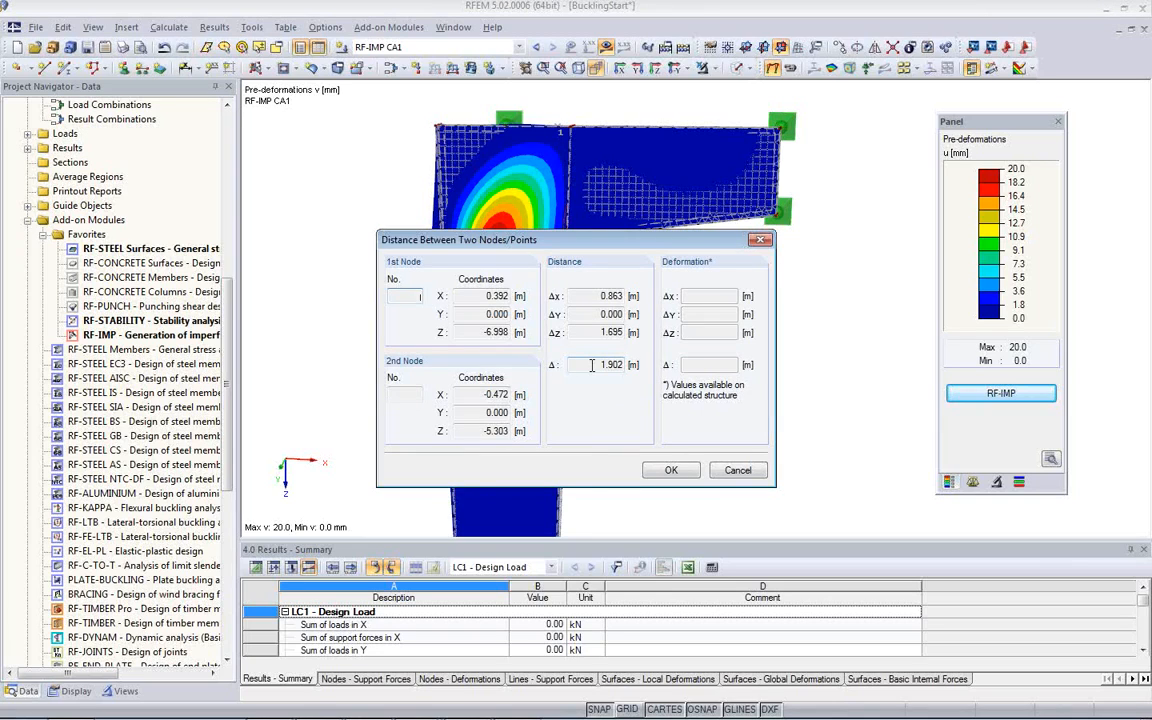
{"action": "left_click", "coordinate": [748, 474]}
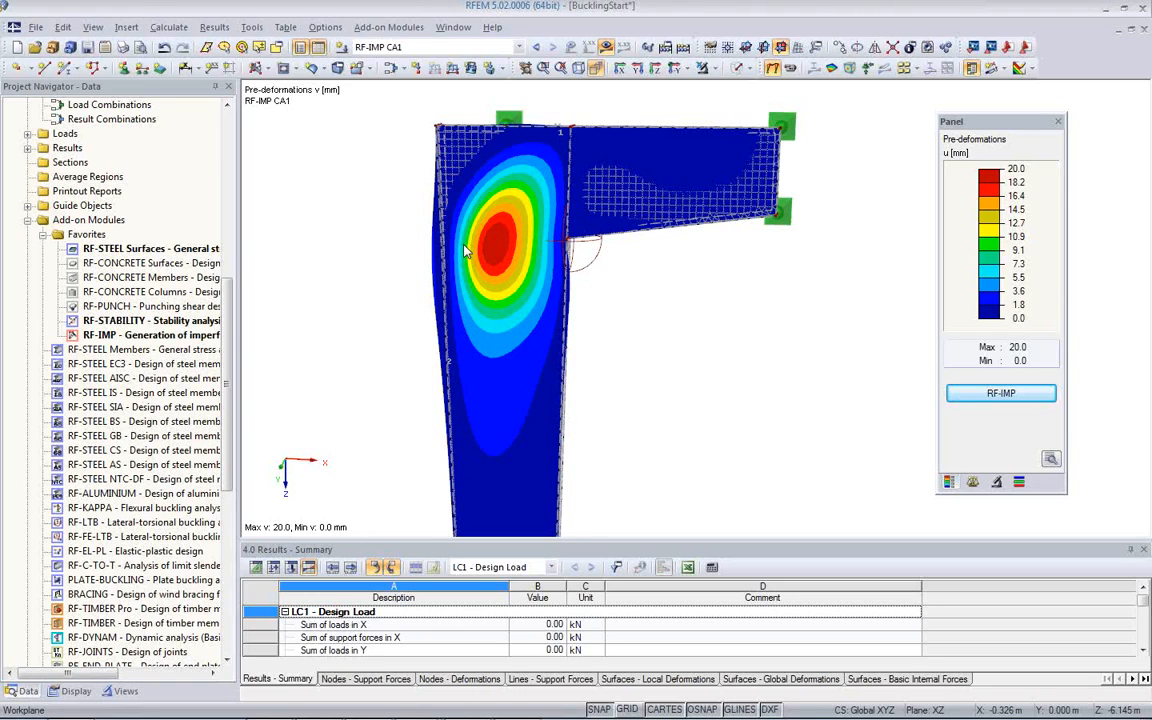
Copy load case LC1 to a new load case No. 2 described as Design Load with Imperfection
{"action": "middle_click_drag", "start_coordinate": [655, 305], "coordinate": [393, 391], "text": "ctrl"}
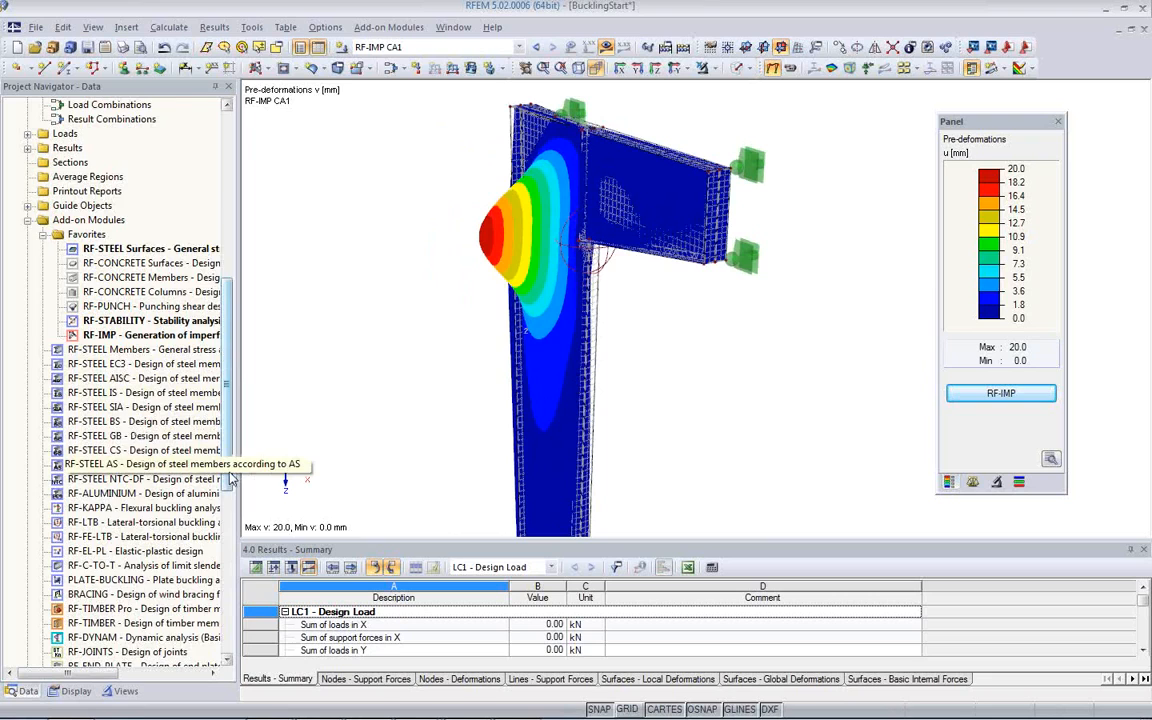
{"action": "scroll", "coordinate": [200, 460], "scroll_direction": "up", "scroll_amount": 6}
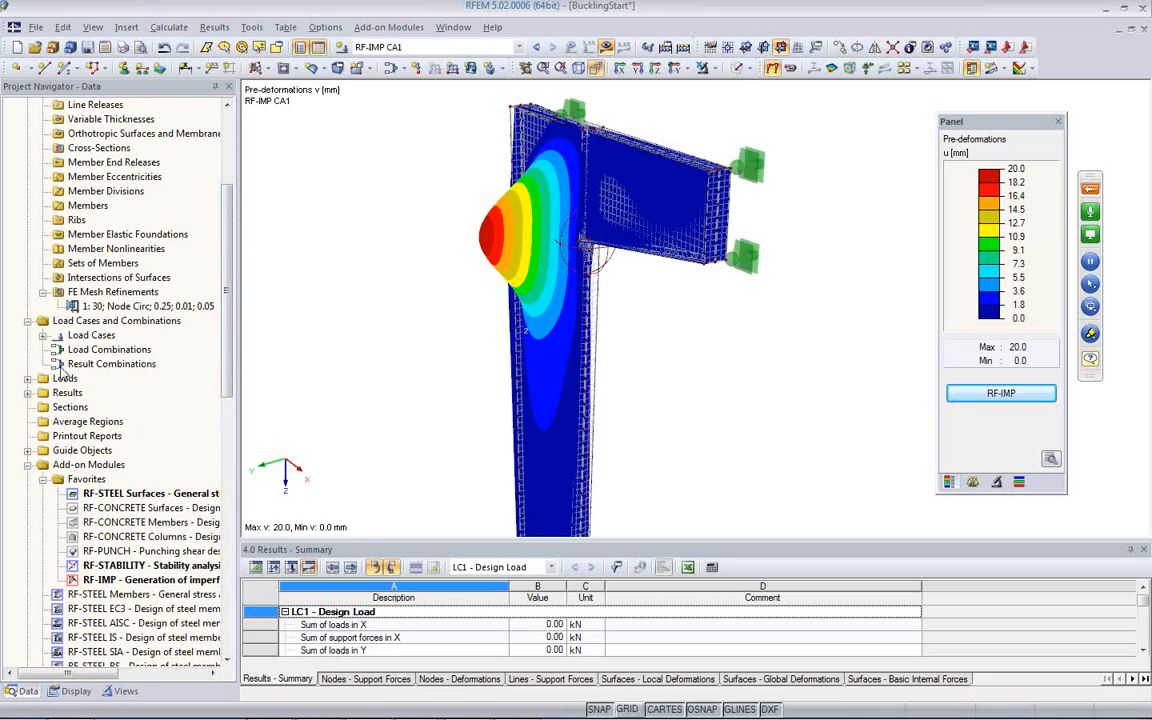
{"action": "left_click", "coordinate": [43, 335]}
{"action": "left_click", "coordinate": [110, 349]}
{"action": "right_click", "coordinate": [88, 350]}
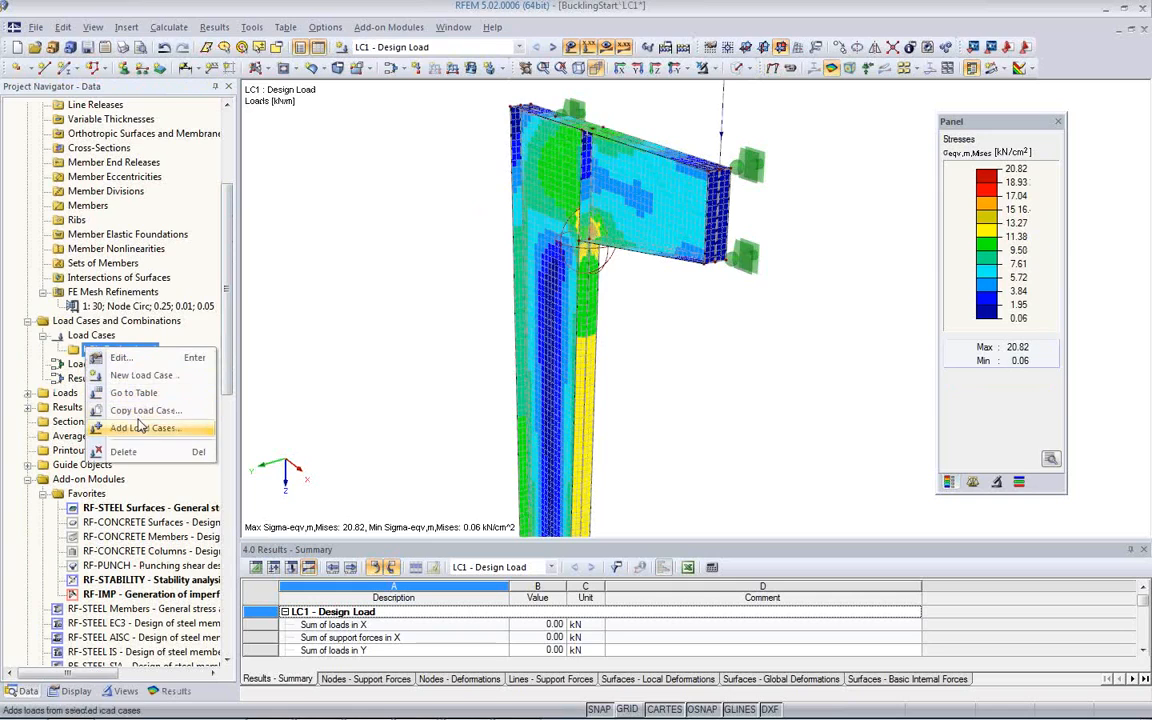
{"action": "left_click", "coordinate": [130, 410]}
{"action": "key", "text": "End"}
{"action": "type", "text": "with Imperfection"}
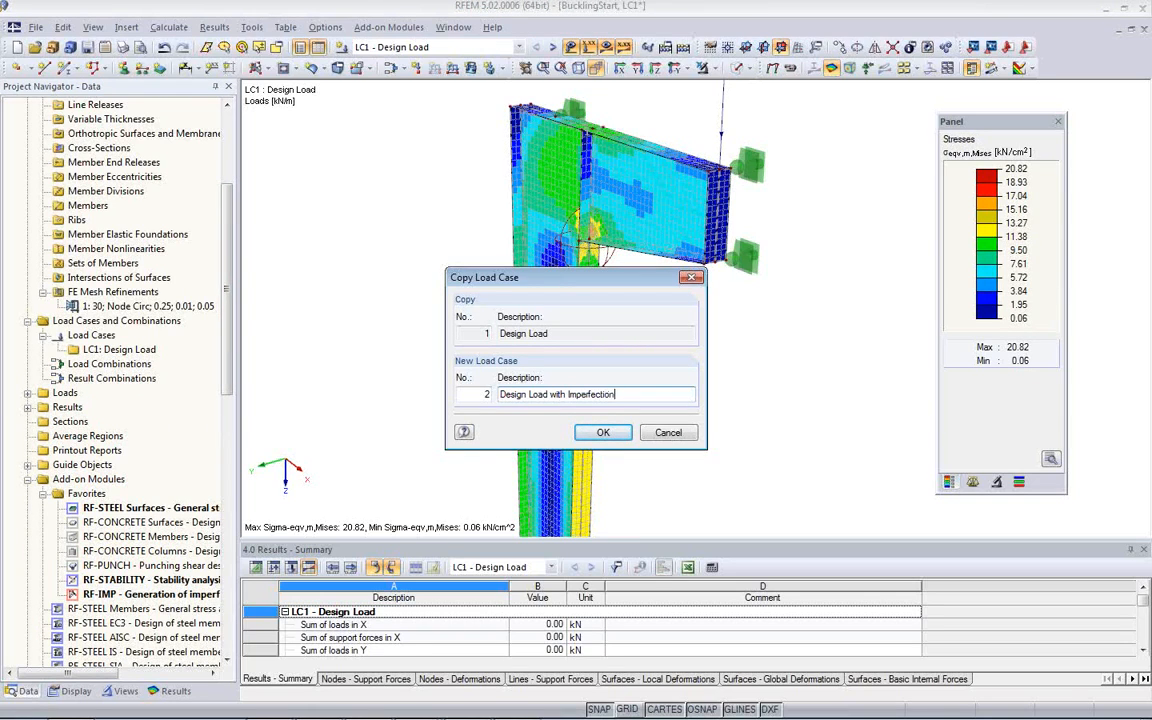
{"action": "left_click", "coordinate": [603, 432]}
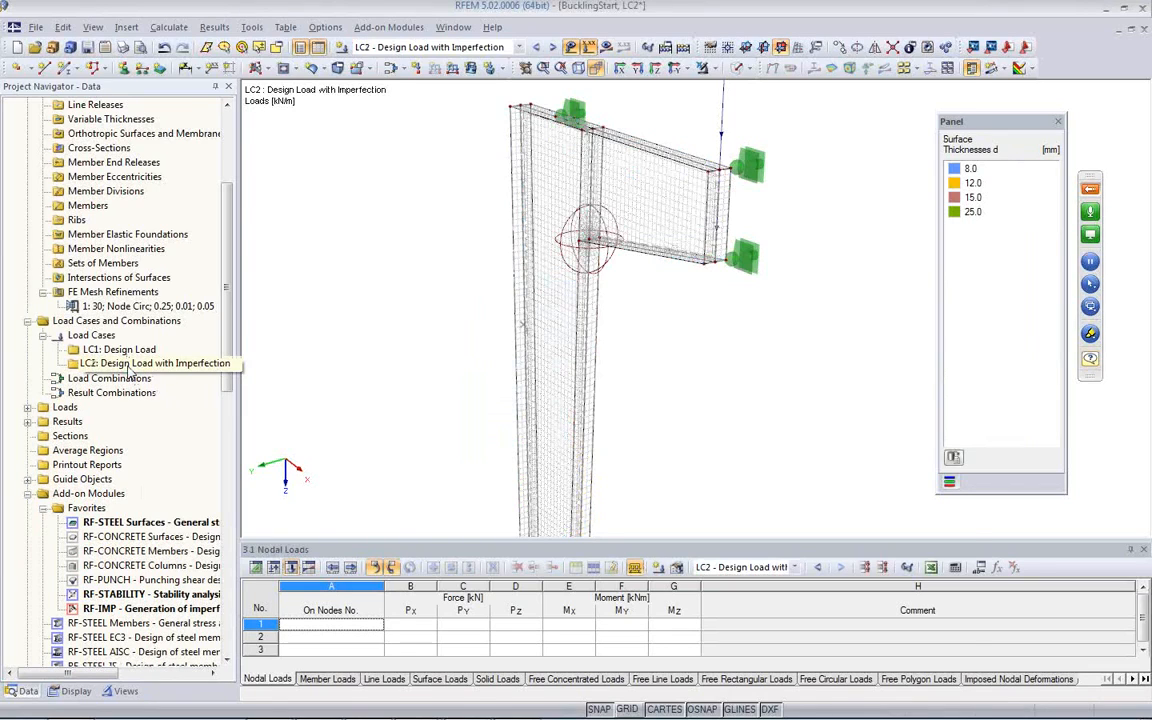
Set the method of analysis for load case LC2 to large deformation analysis
{"action": "double_click", "coordinate": [130, 364]}
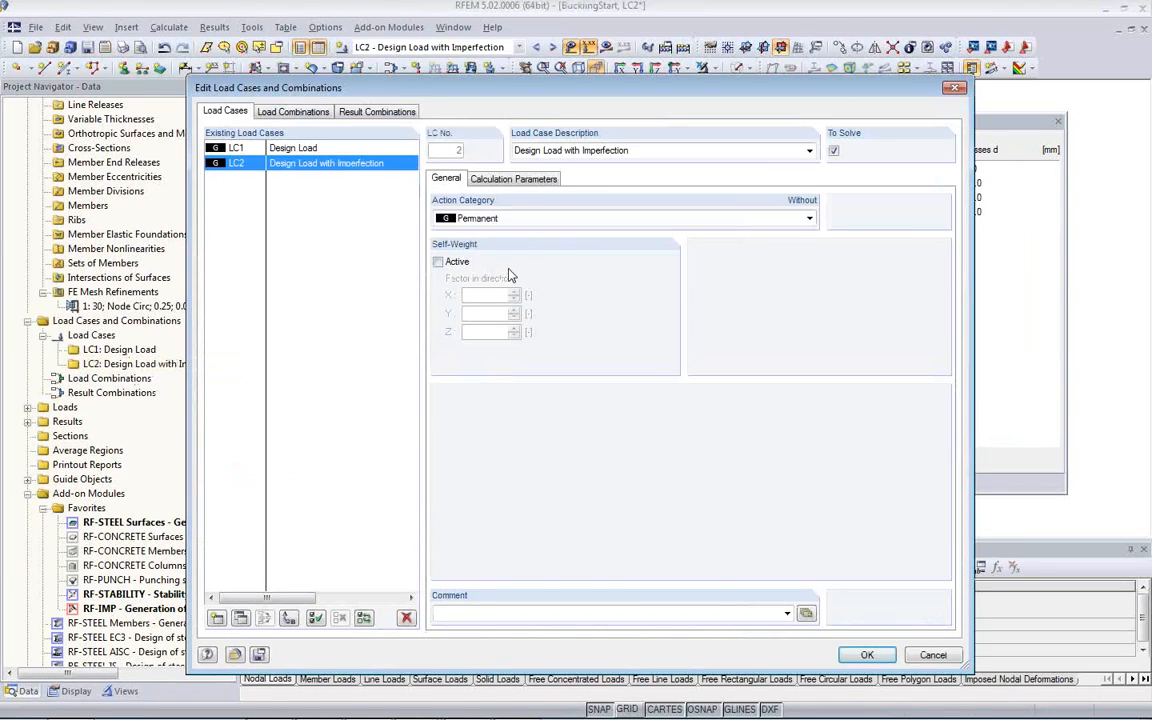
{"action": "left_click", "coordinate": [508, 179]}
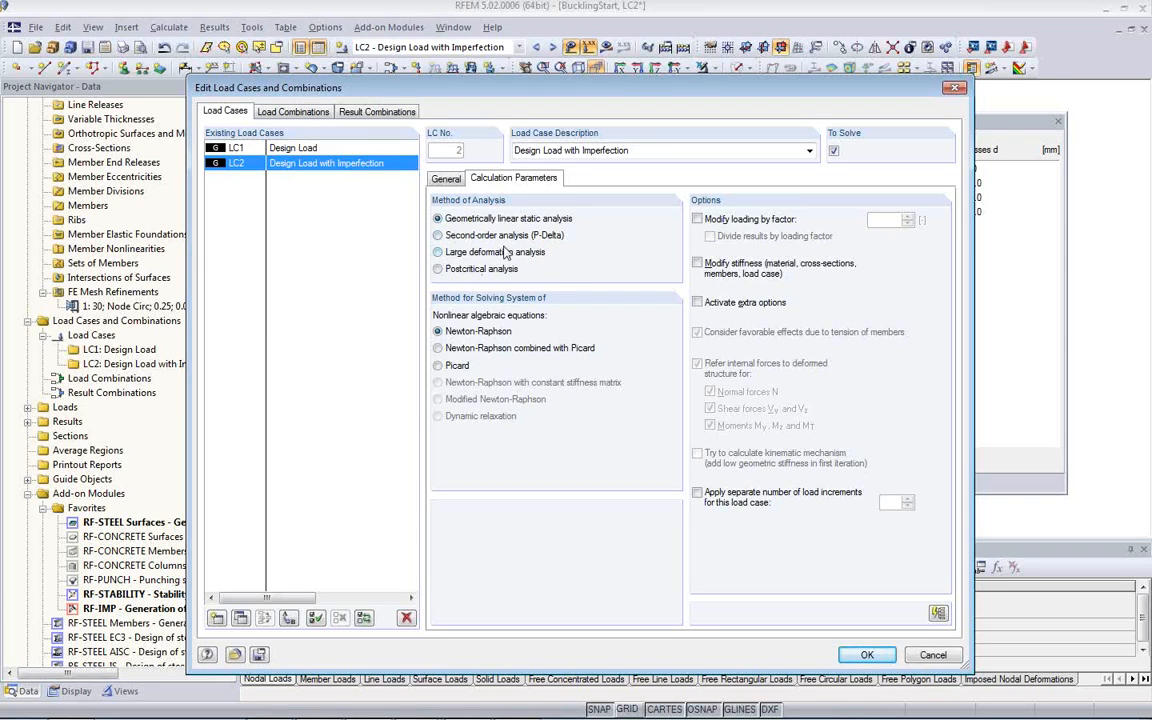
{"action": "left_click", "coordinate": [438, 254]}
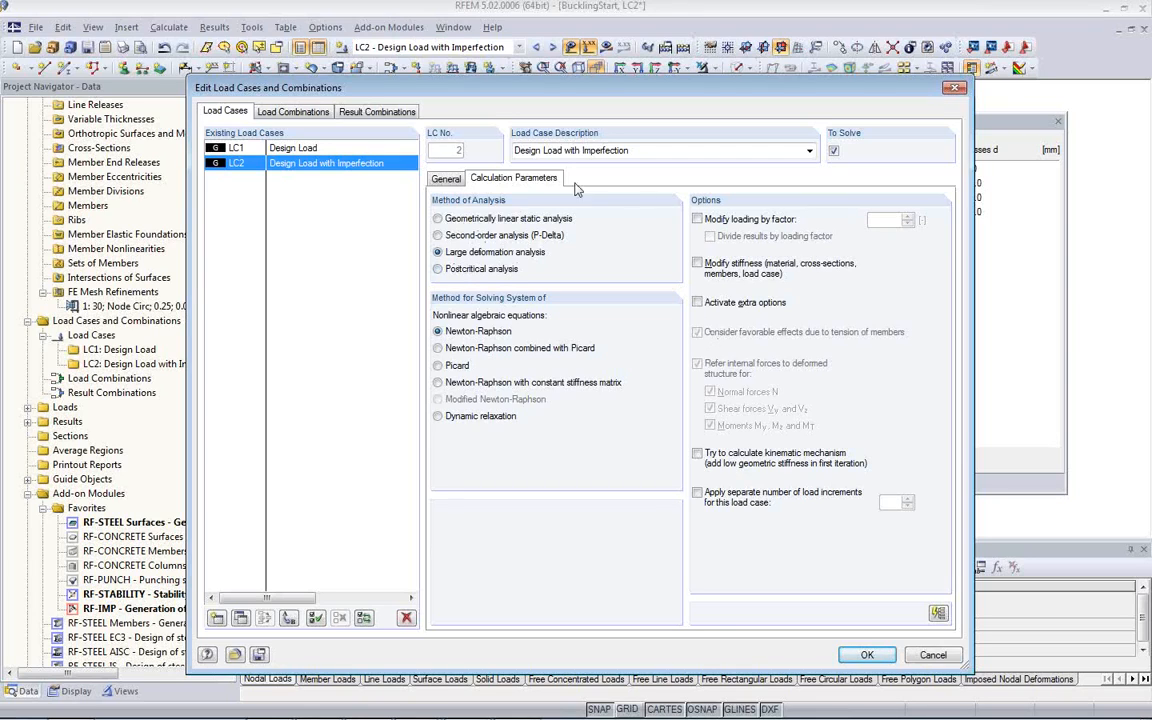
Activate the extra options for load case LC2 and apply the generated imperfections from RF-IMP case CA1
{"action": "left_click", "coordinate": [698, 303]}
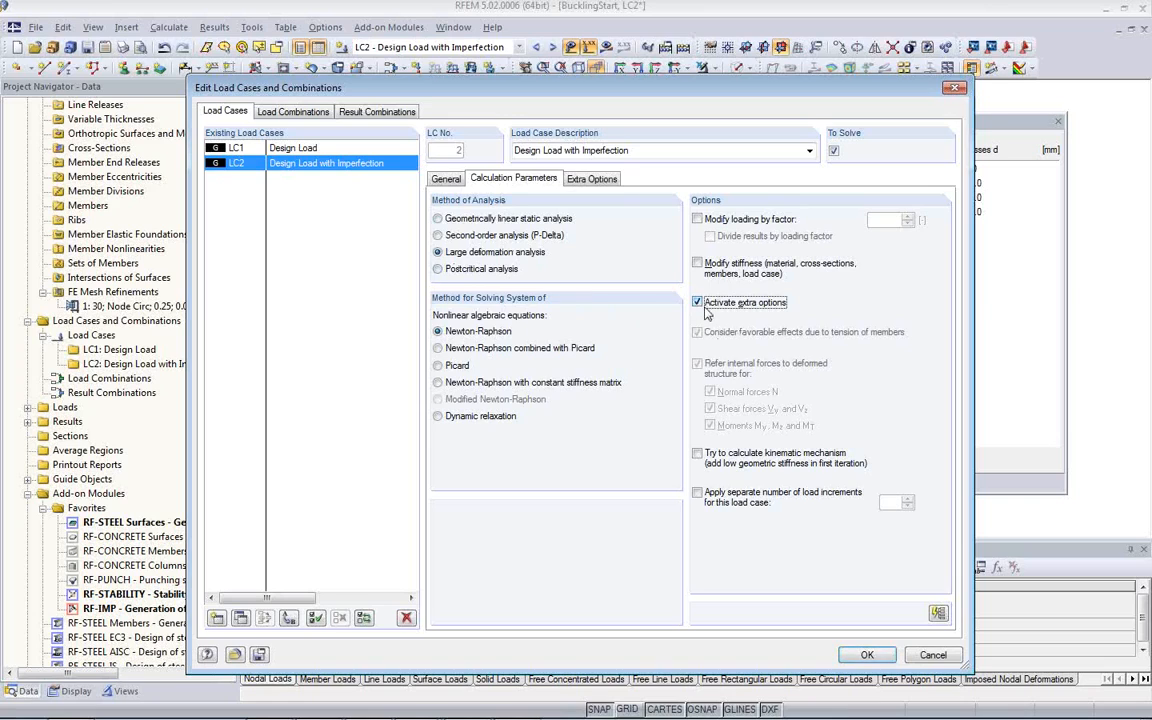
{"action": "left_click", "coordinate": [590, 180]}
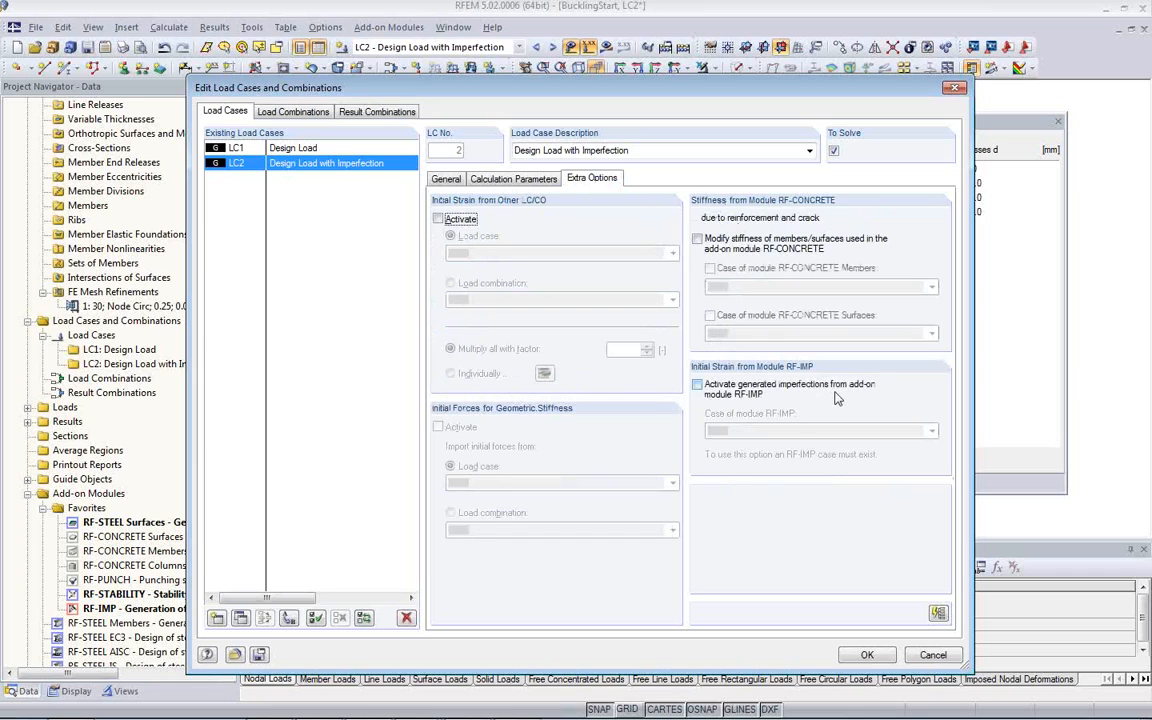
{"action": "left_click", "coordinate": [697, 385]}
{"action": "left_click", "coordinate": [757, 431]}
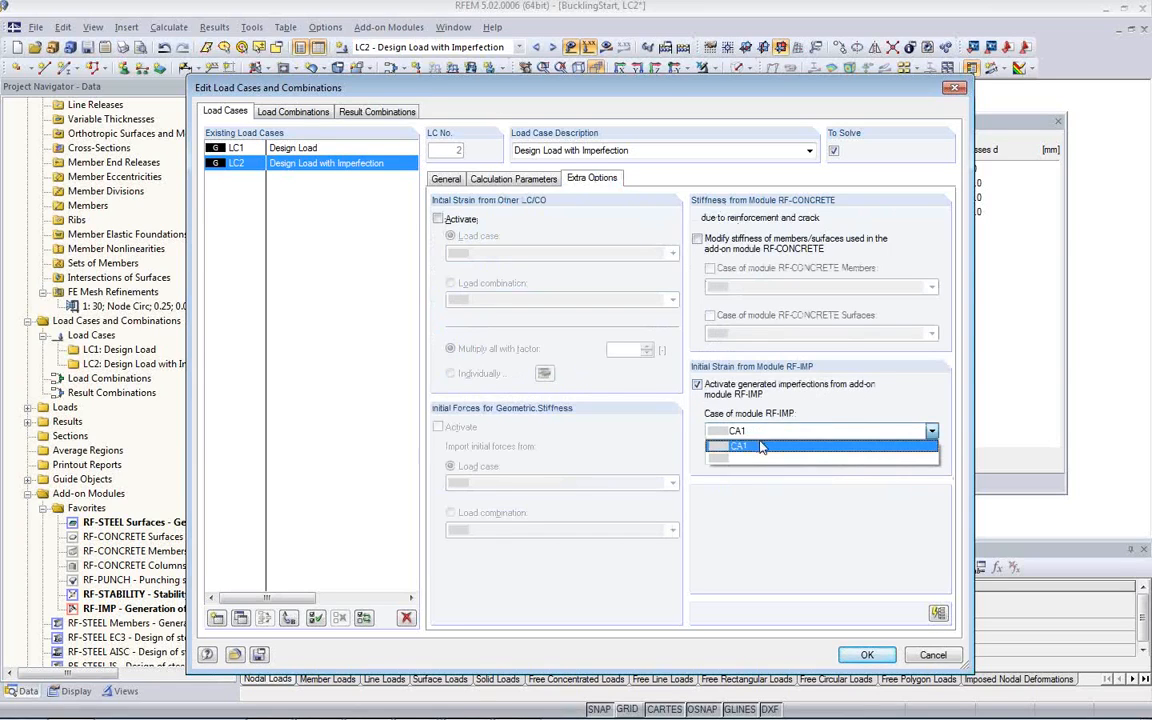
{"action": "left_click", "coordinate": [760, 447]}
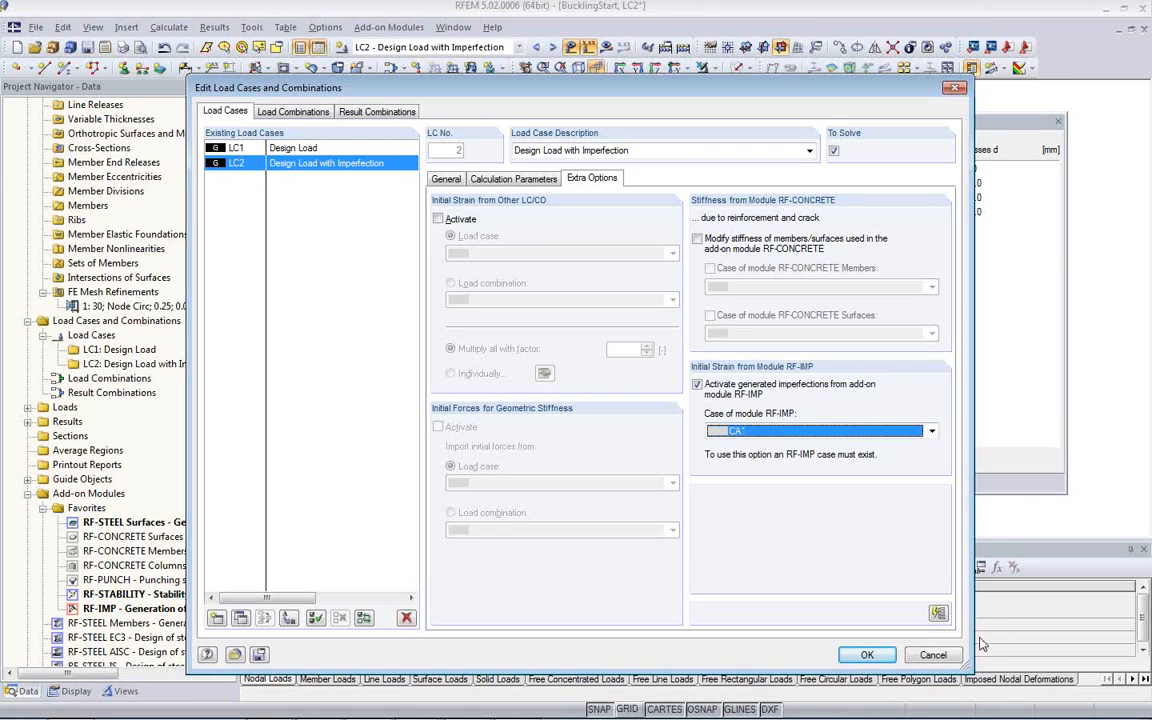
{"action": "left_click", "coordinate": [867, 655]}
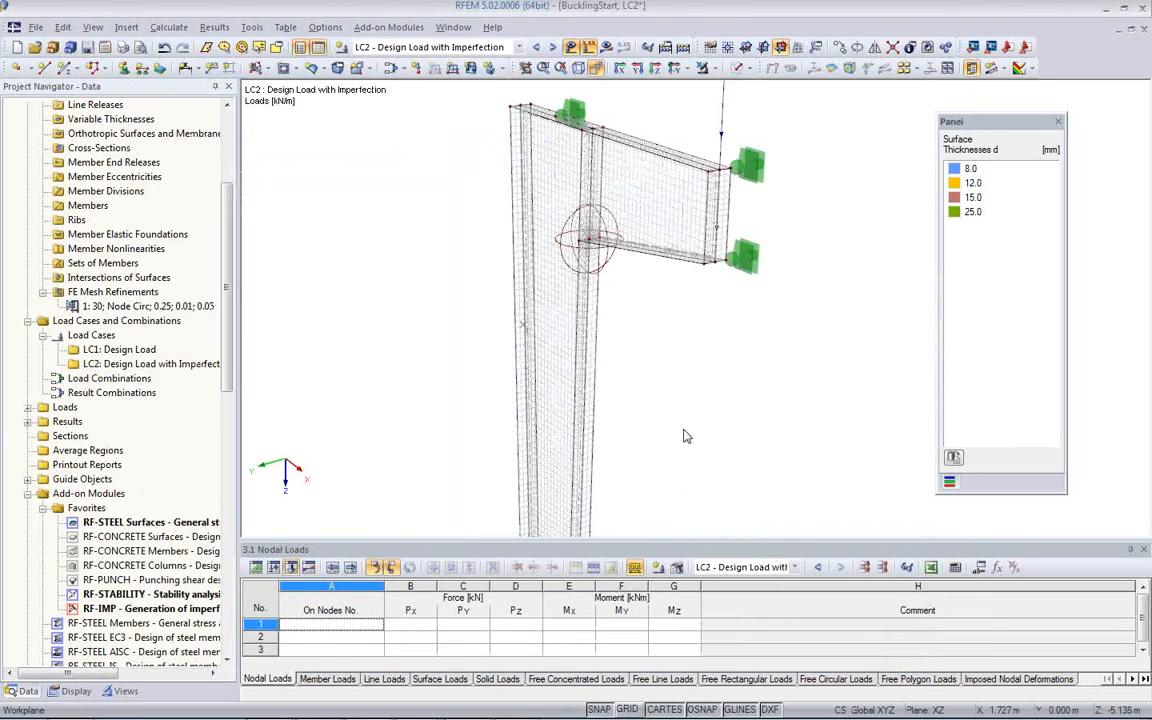
Calculate load case LC2 and examine the equivalent Mises membrane stresses around the frame corner
{"action": "scroll", "coordinate": [514, 400], "scroll_direction": "down", "scroll_amount": 3}
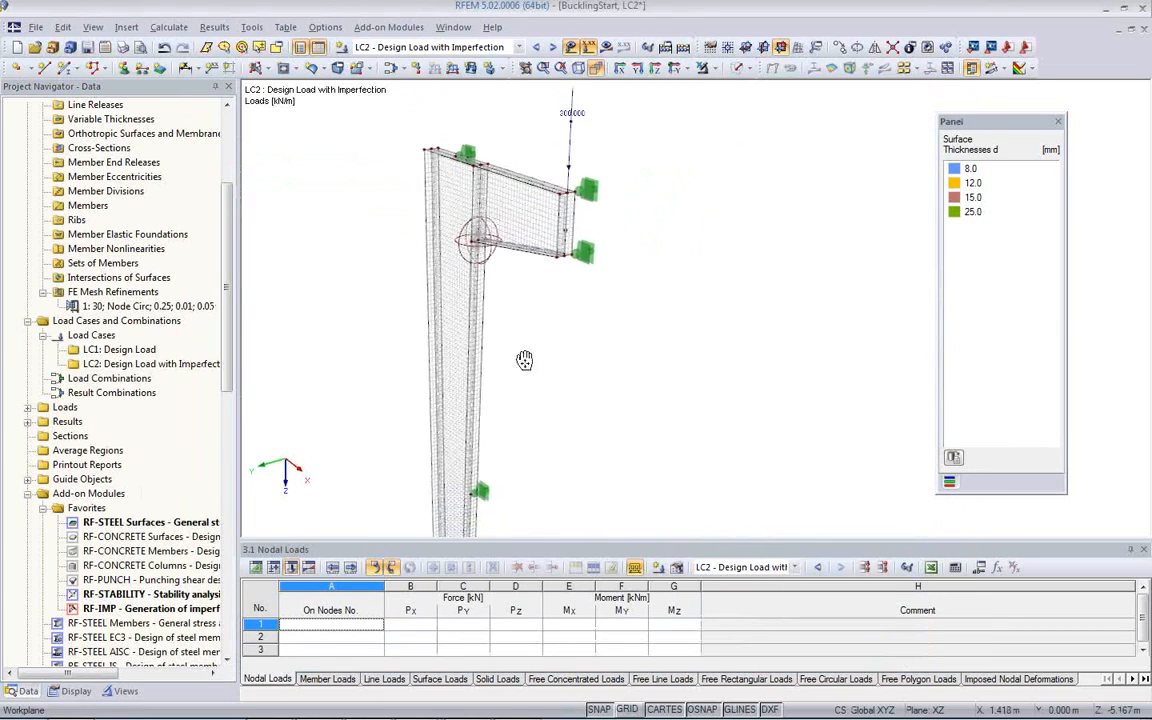
{"action": "left_click", "coordinate": [606, 52]}
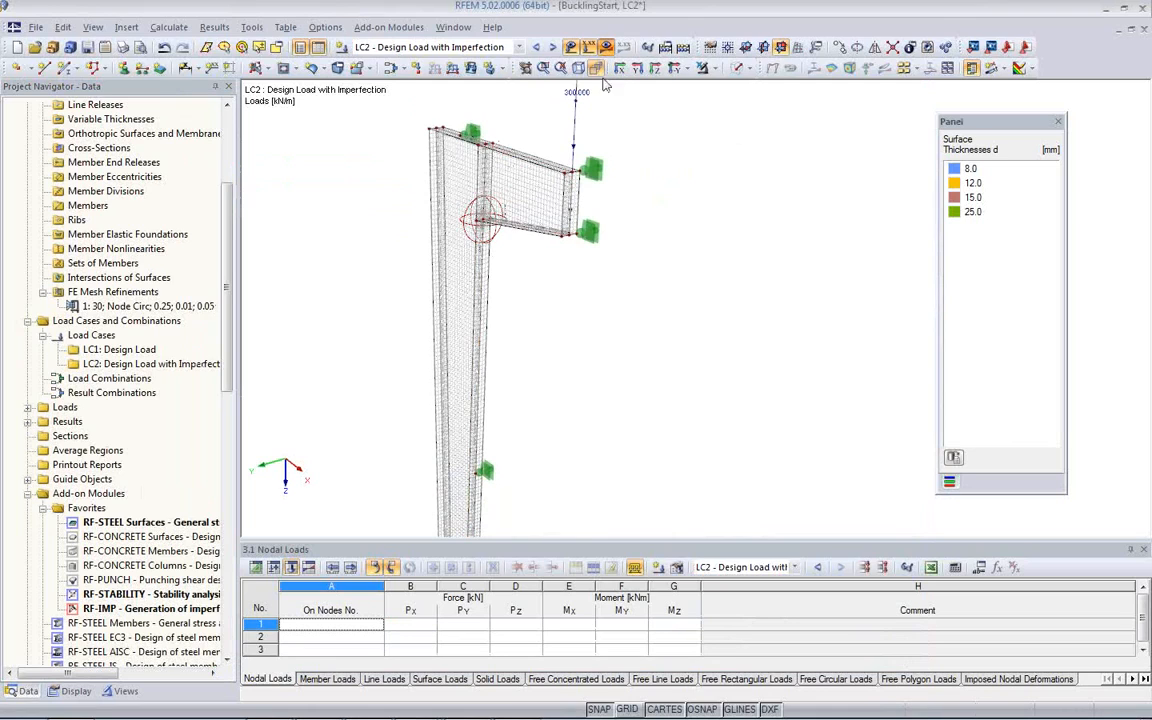
{"action": "left_click", "coordinate": [545, 399]}
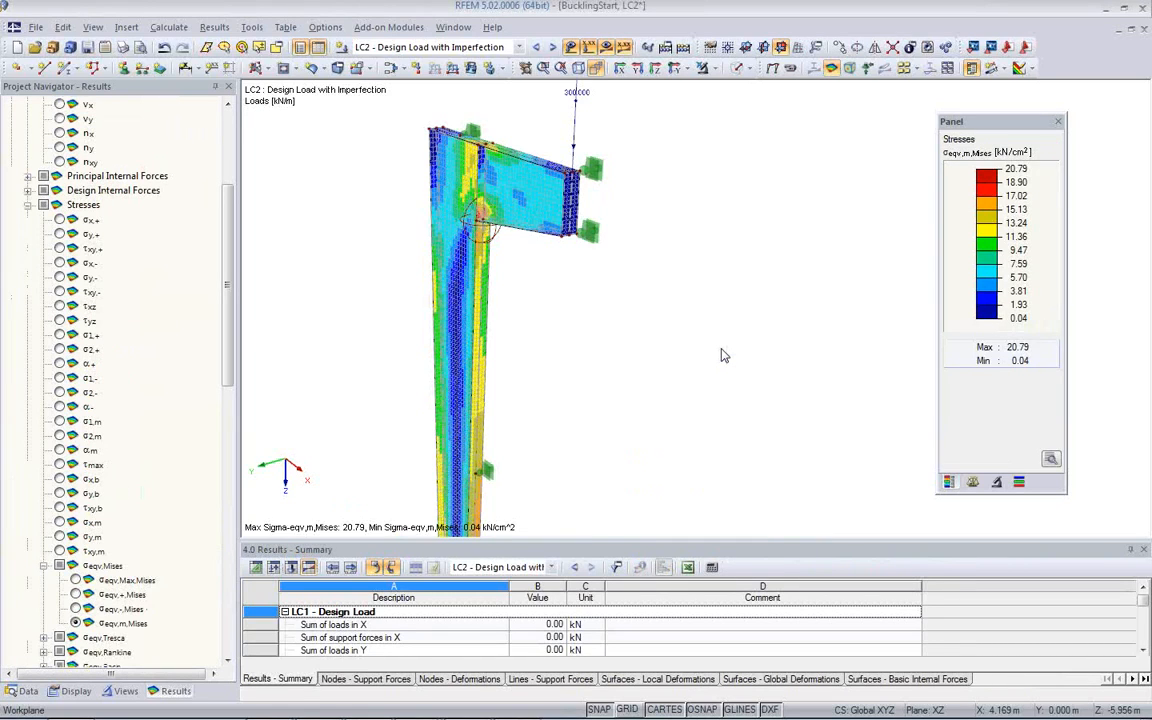
{"action": "middle_click_drag", "start_coordinate": [522, 285], "coordinate": [732, 257]}
{"action": "middle_click_drag", "start_coordinate": [464, 274], "coordinate": [608, 286]}
{"action": "scroll", "coordinate": [608, 284], "scroll_direction": "up", "scroll_amount": 1}
{"action": "scroll", "coordinate": [610, 289], "scroll_direction": "up", "scroll_amount": 5}
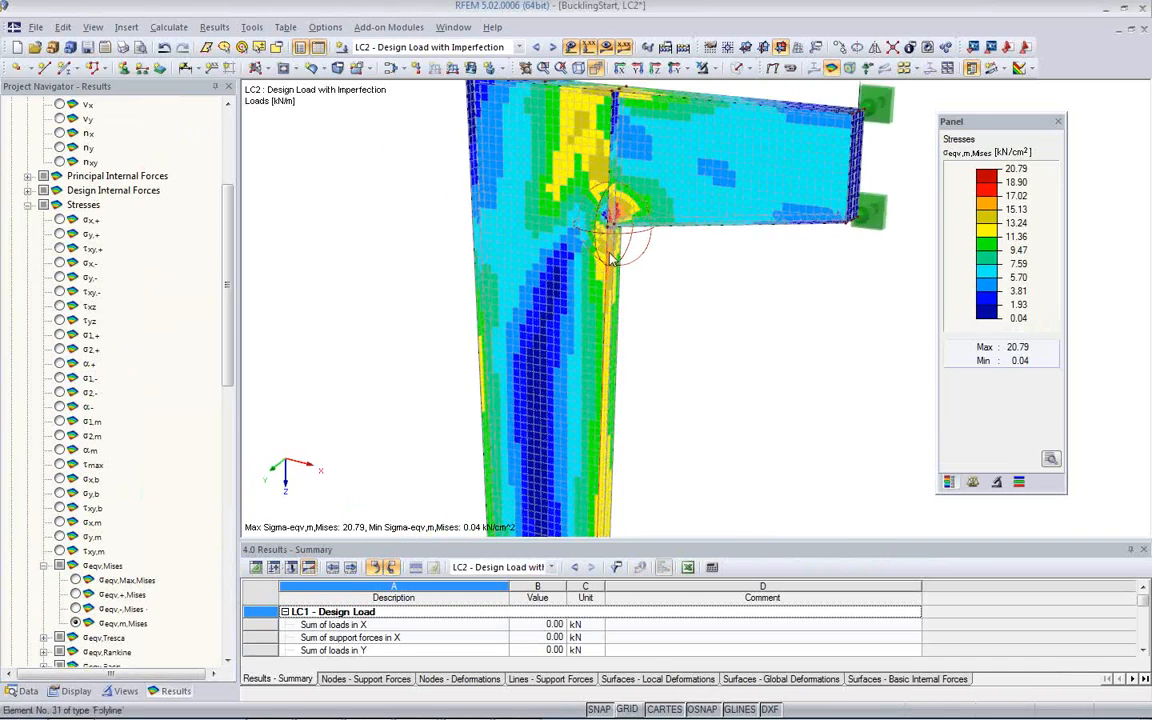
{"action": "middle_click_drag", "start_coordinate": [676, 273], "coordinate": [410, 328], "text": "ctrl"}
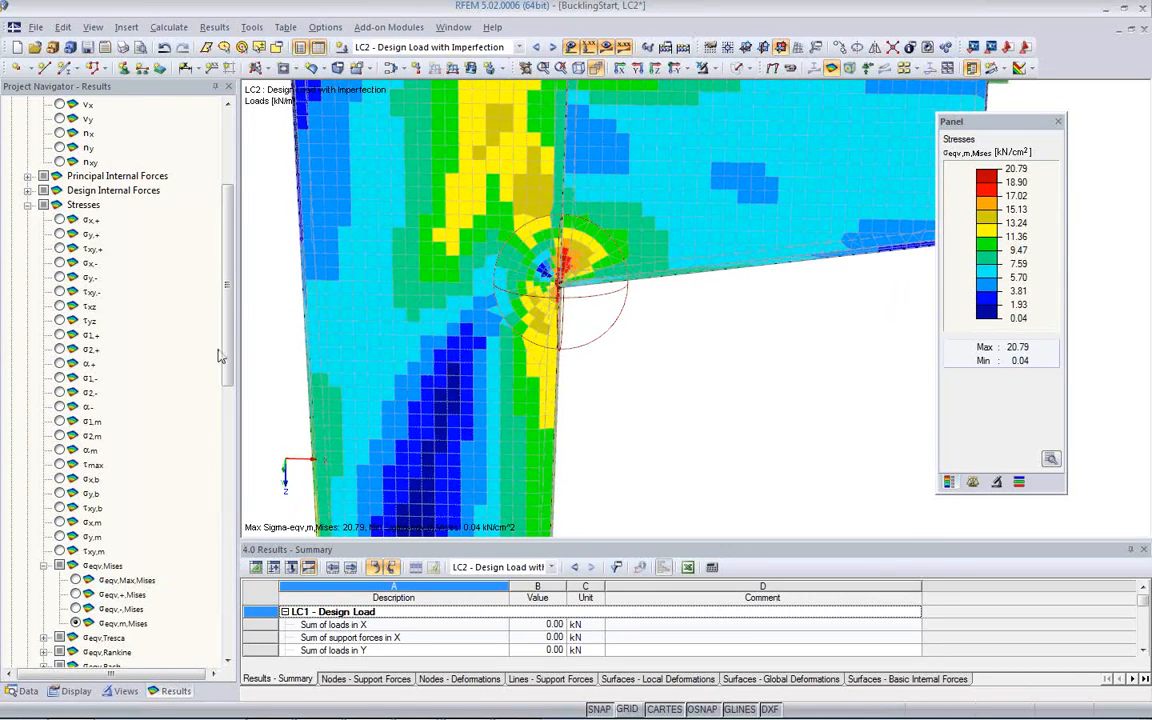
Display the maximum equivalent Mises stresses of LC2 and examine them in the web panel and at the corner
{"action": "left_click", "coordinate": [76, 581]}
{"action": "middle_click_drag", "start_coordinate": [586, 303], "coordinate": [352, 349], "text": "ctrl"}
{"action": "middle_click_drag", "start_coordinate": [522, 352], "coordinate": [492, 453]}
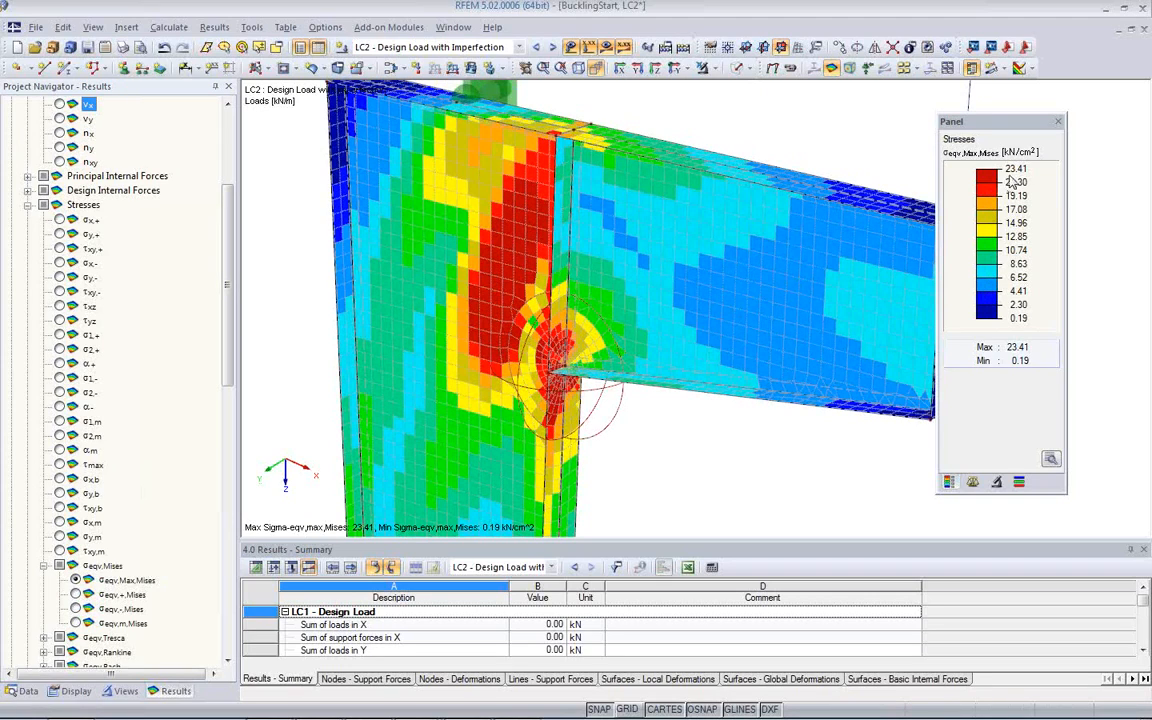
{"action": "middle_click_drag", "start_coordinate": [490, 350], "coordinate": [543, 157], "text": "ctrl"}
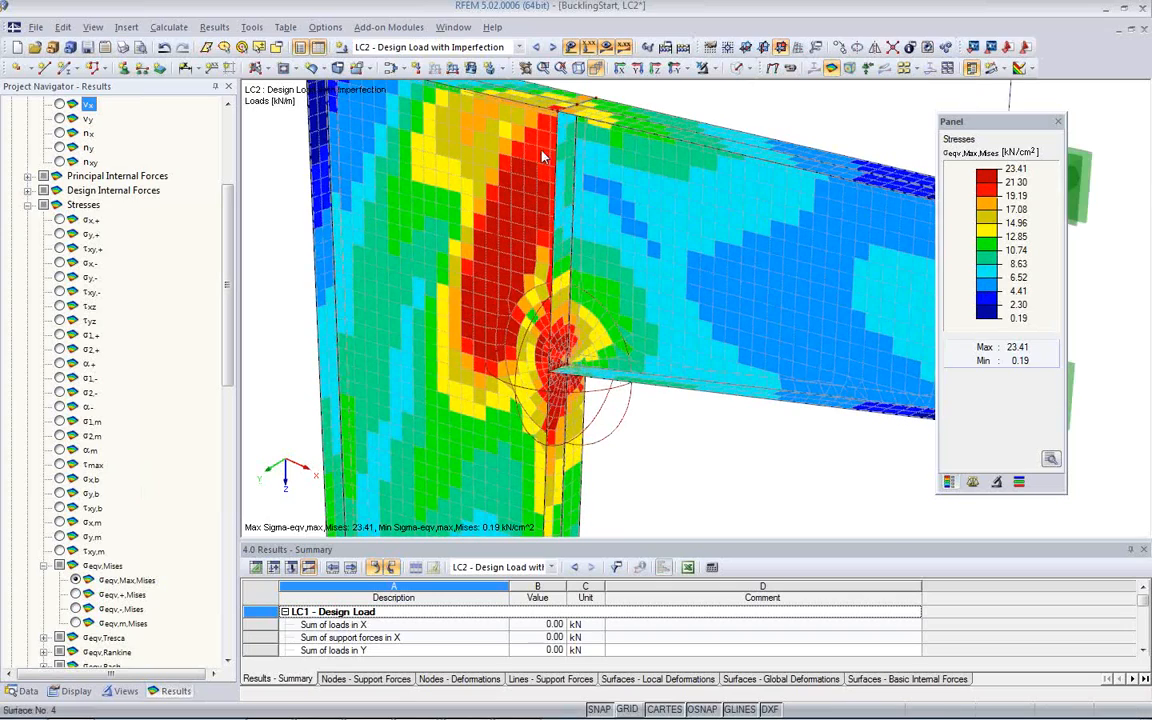
{"action": "middle_click_drag", "start_coordinate": [553, 385], "coordinate": [512, 261], "text": "ctrl"}
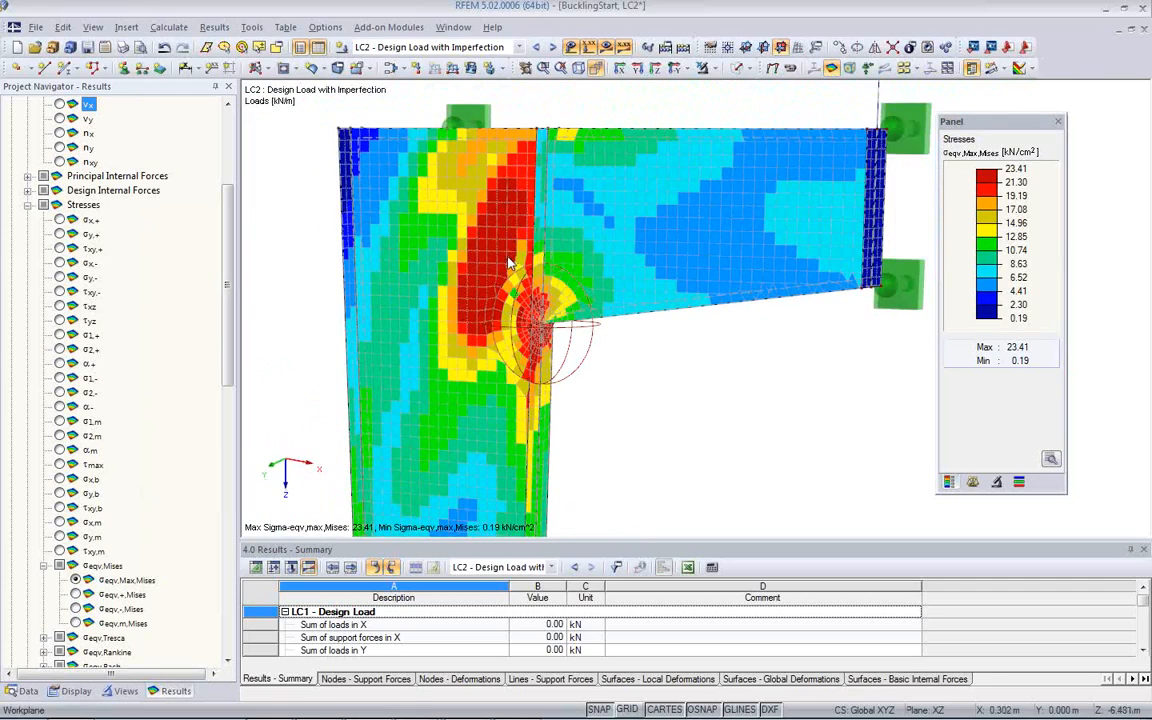
{"action": "middle_click_drag", "start_coordinate": [520, 349], "coordinate": [745, 412], "text": "ctrl"}
Display the LC2 design ratio and nonlinearity rate criteria on the surfaces and examine the plastic zone around the frame corner
{"action": "scroll", "coordinate": [183, 535], "scroll_direction": "down", "scroll_amount": 11}
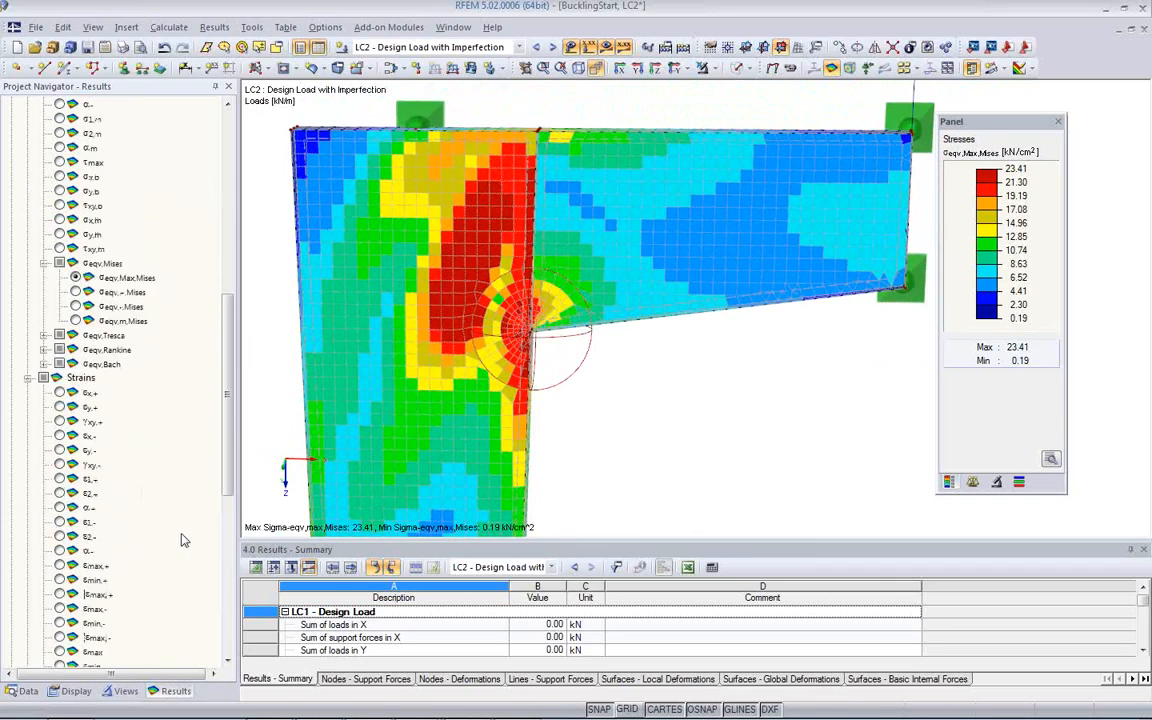
{"action": "scroll", "coordinate": [183, 535], "scroll_direction": "down", "scroll_amount": 3}
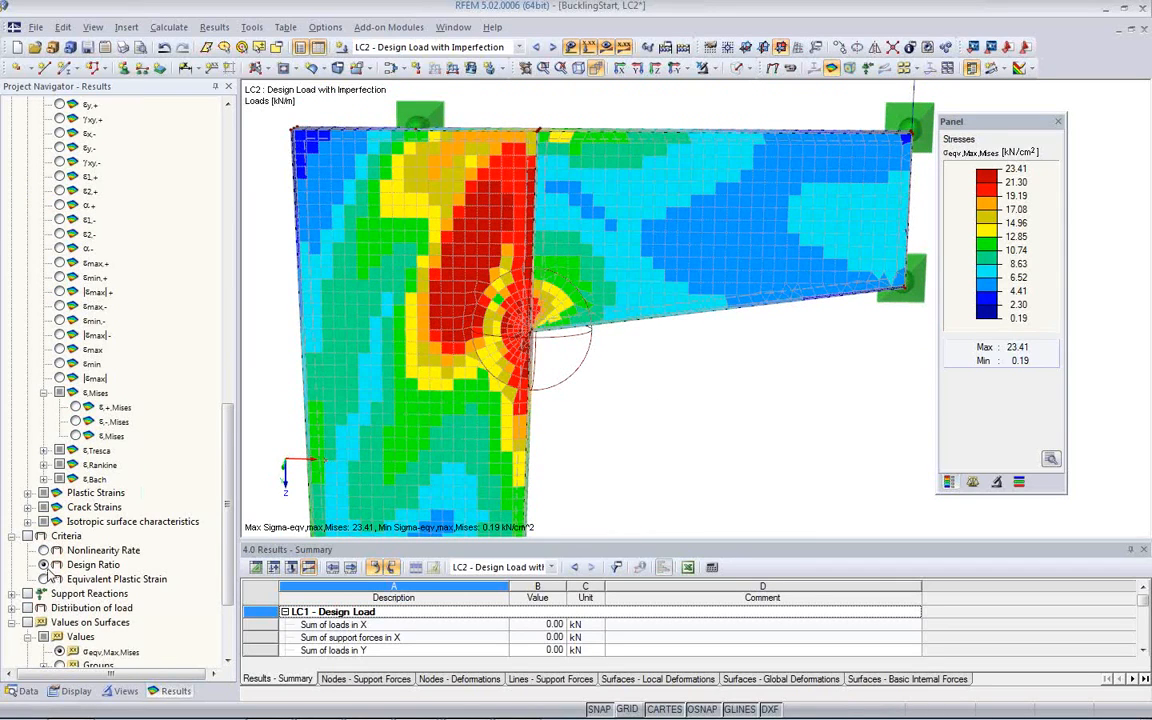
{"action": "left_click", "coordinate": [44, 565]}
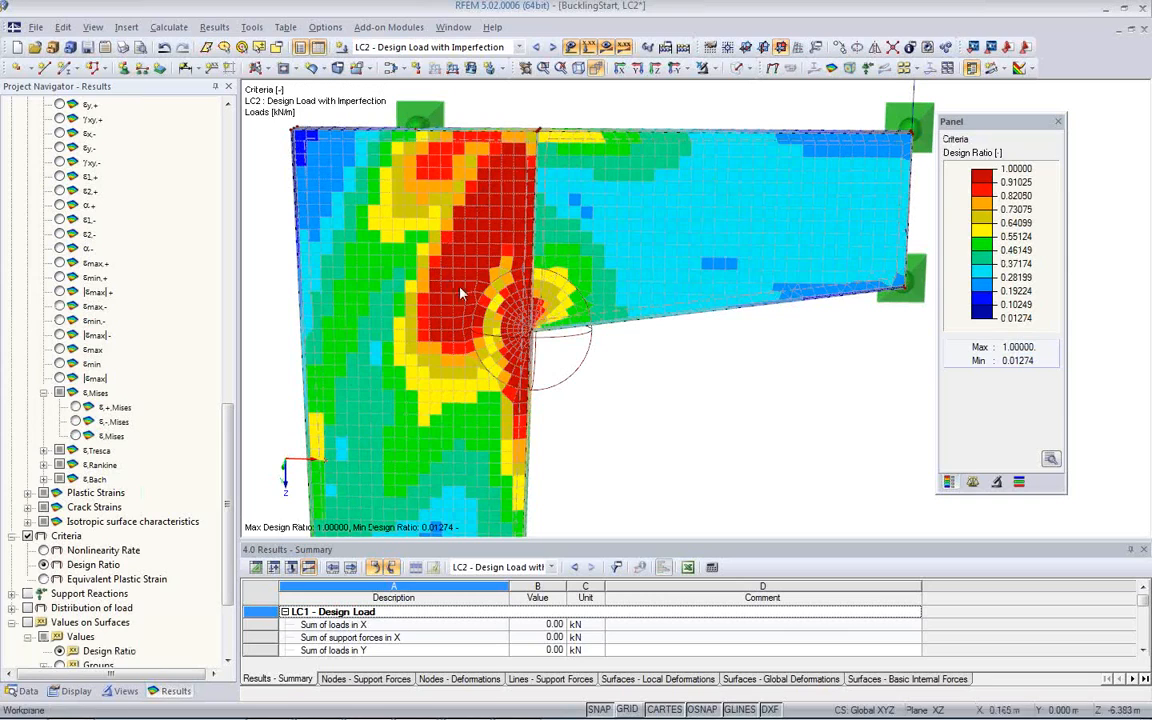
{"action": "left_click", "coordinate": [44, 550]}
{"action": "middle_click_drag", "start_coordinate": [561, 365], "coordinate": [632, 360], "text": "ctrl"}
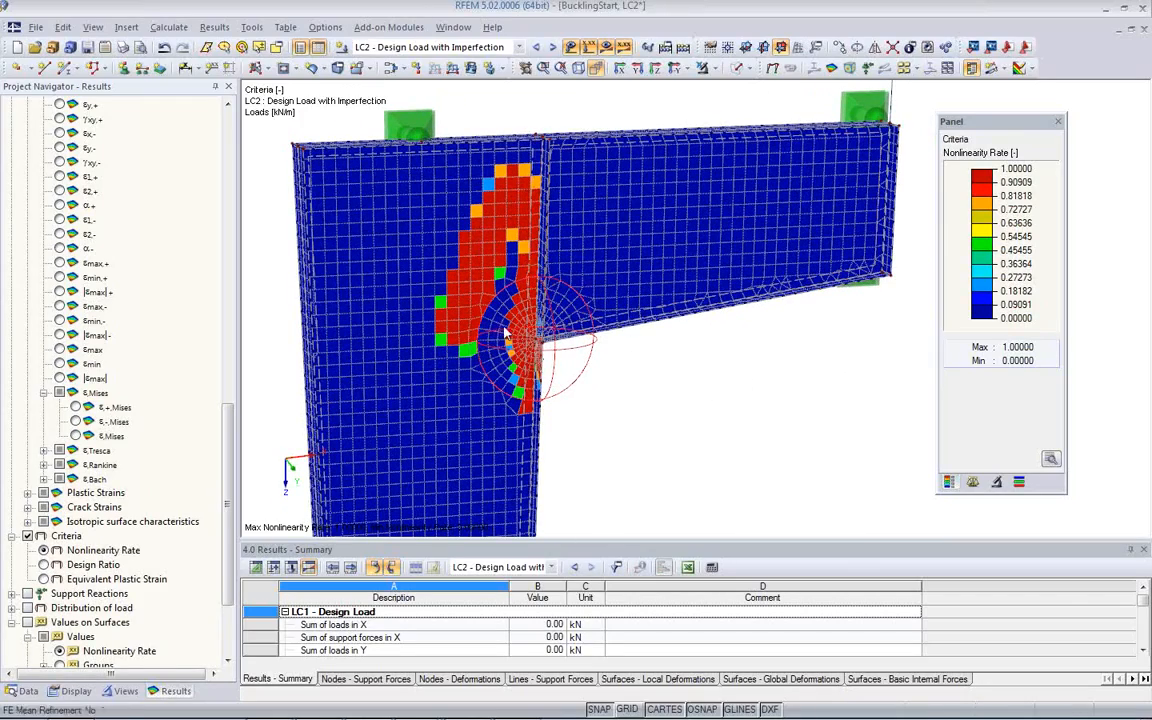
{"action": "middle_click_drag", "start_coordinate": [632, 365], "coordinate": [282, 347], "text": "ctrl"}
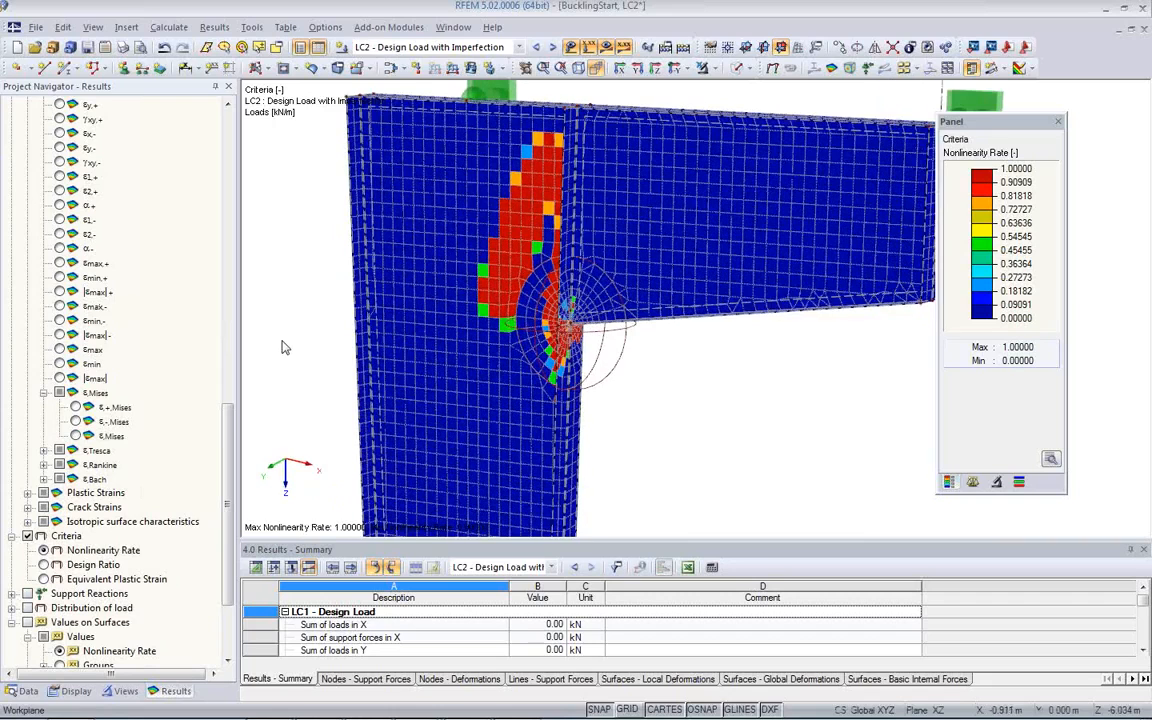
Display the equivalent Mises strains, return to the design ratio criterion, and examine the corner from several angles
{"action": "left_click", "coordinate": [76, 436]}
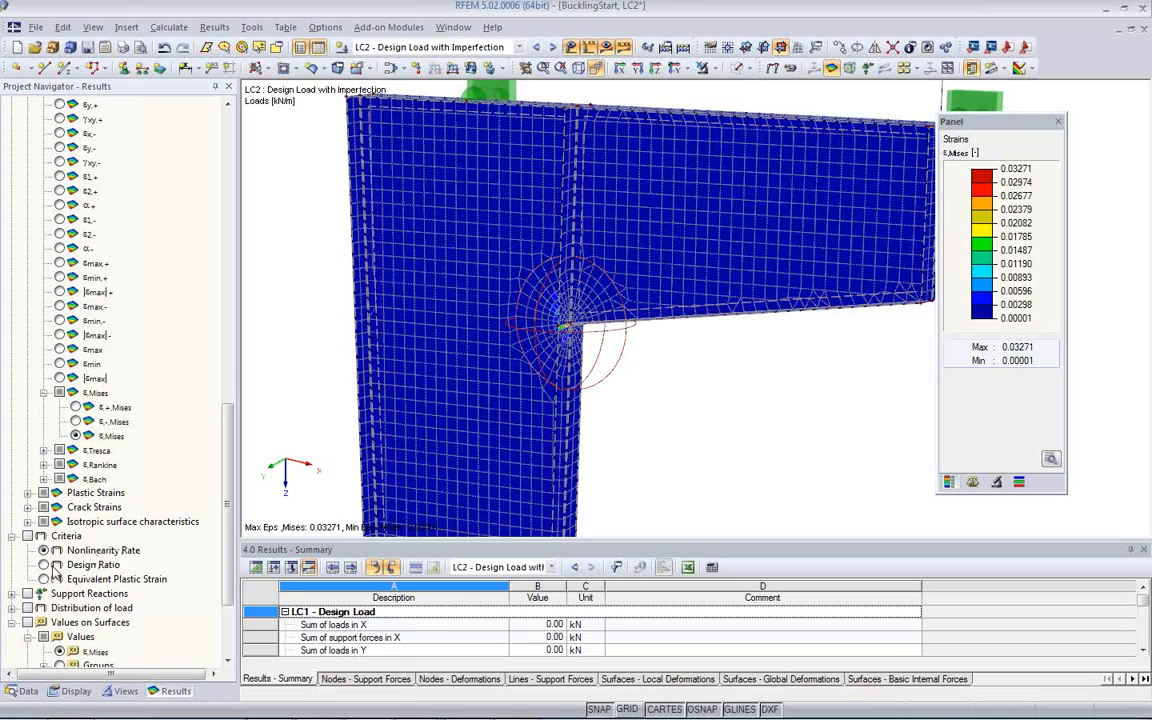
{"action": "left_click", "coordinate": [44, 565]}
{"action": "middle_click_drag", "start_coordinate": [591, 398], "coordinate": [609, 445], "text": "ctrl"}
{"action": "middle_click_drag", "start_coordinate": [740, 379], "coordinate": [445, 405], "text": "ctrl"}
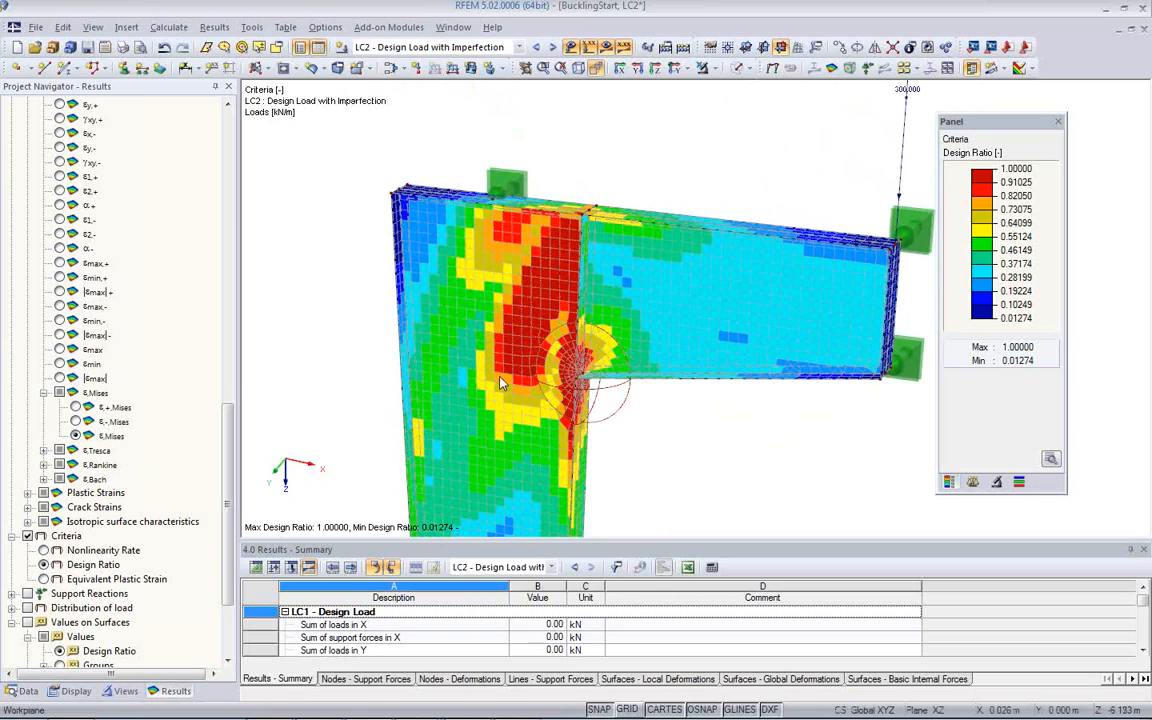
{"action": "middle_click_drag", "start_coordinate": [636, 360], "coordinate": [405, 320], "text": "ctrl"}
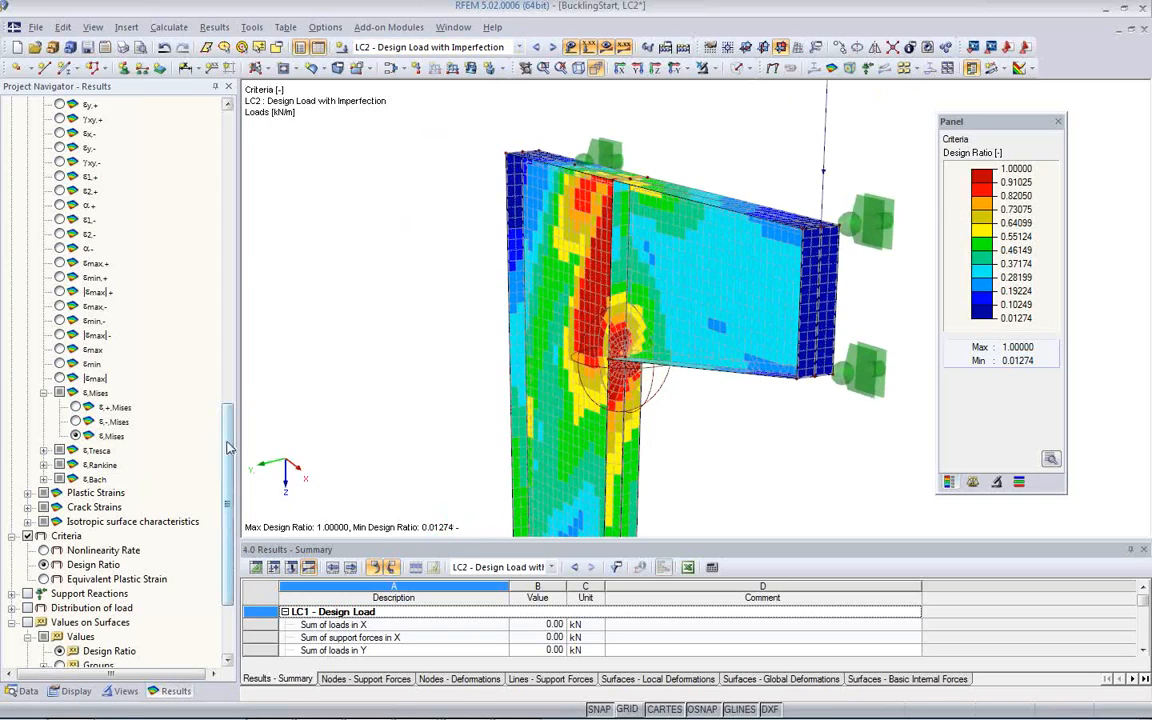
Display the LC2 global deformations u-Y and examine the out-of-plane buckling of the column web
{"action": "left_click_drag", "start_coordinate": [228, 447], "coordinate": [228, 150]}
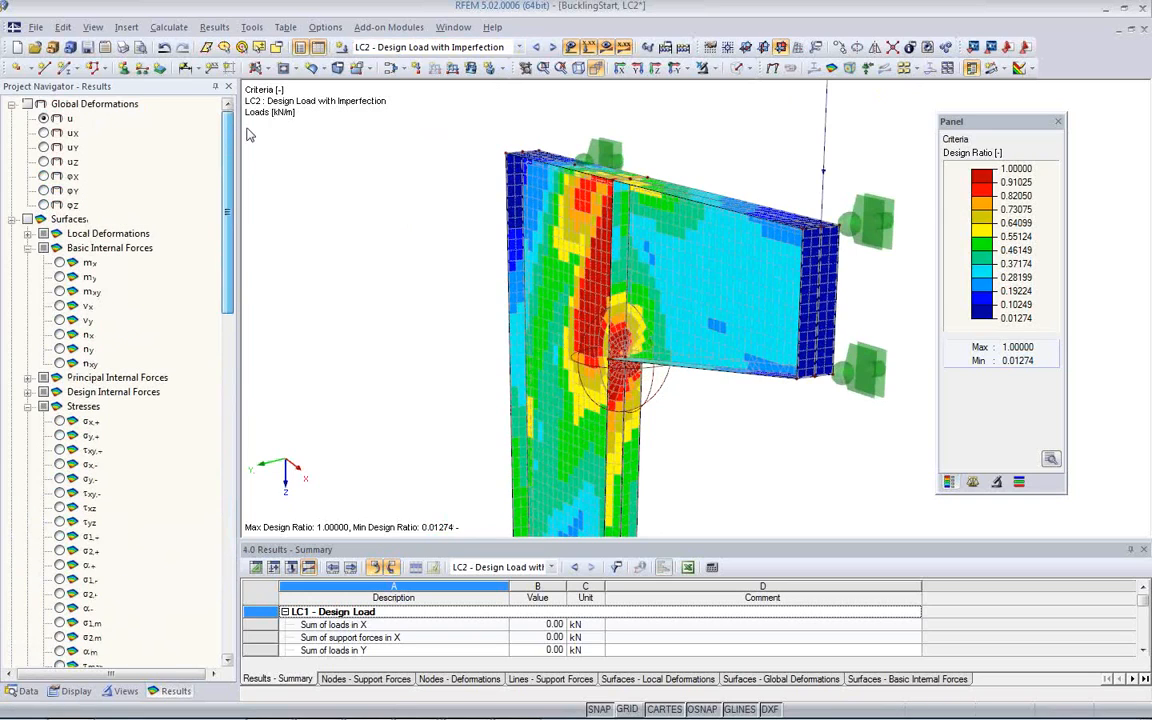
{"action": "left_click", "coordinate": [43, 147]}
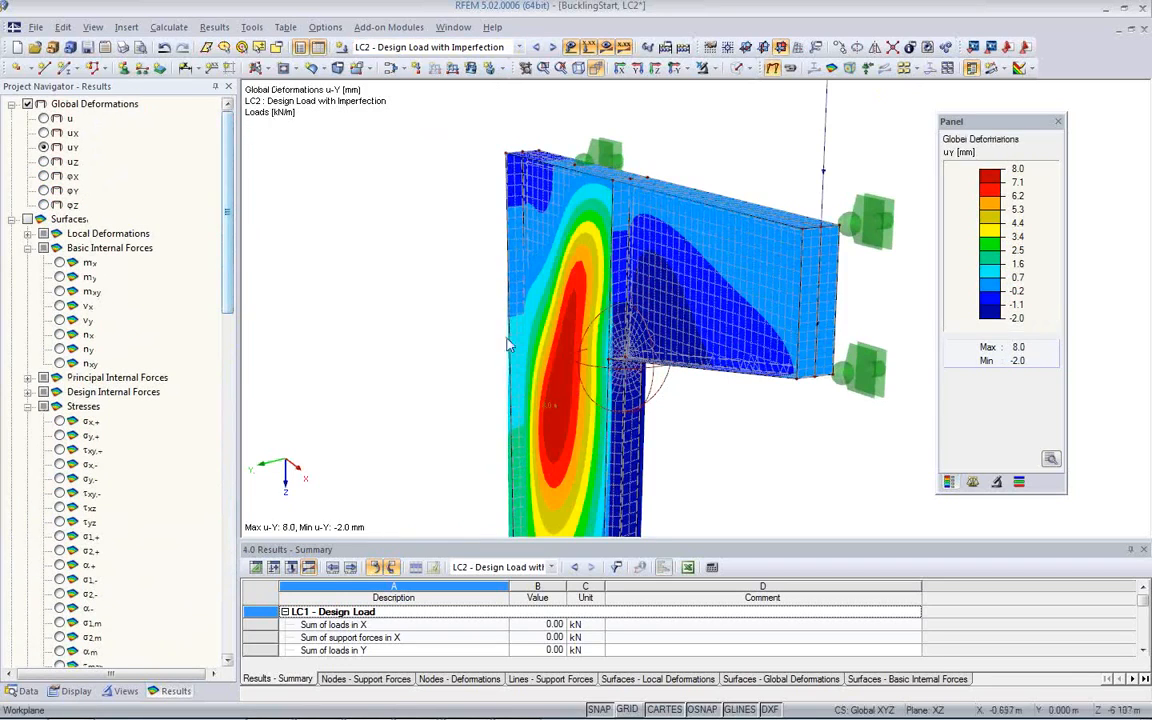
{"action": "middle_click_drag", "start_coordinate": [723, 329], "coordinate": [440, 252], "text": "ctrl"}
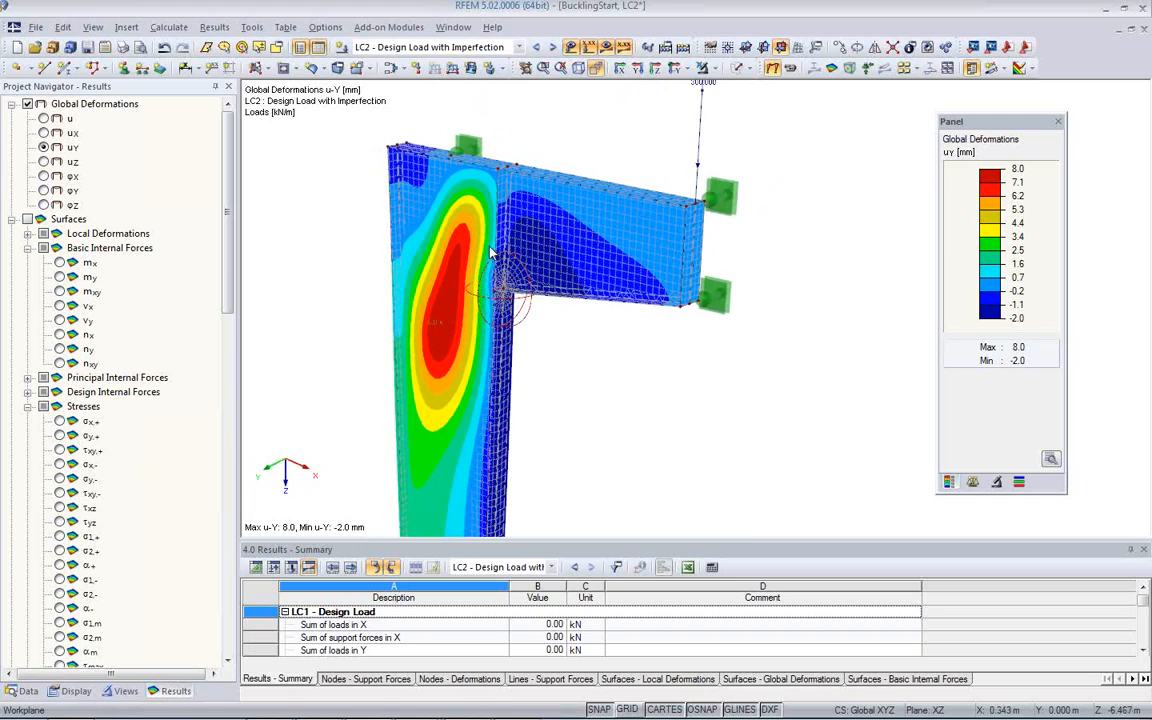
{"action": "middle_click_drag", "start_coordinate": [549, 300], "coordinate": [437, 244], "text": "ctrl"}
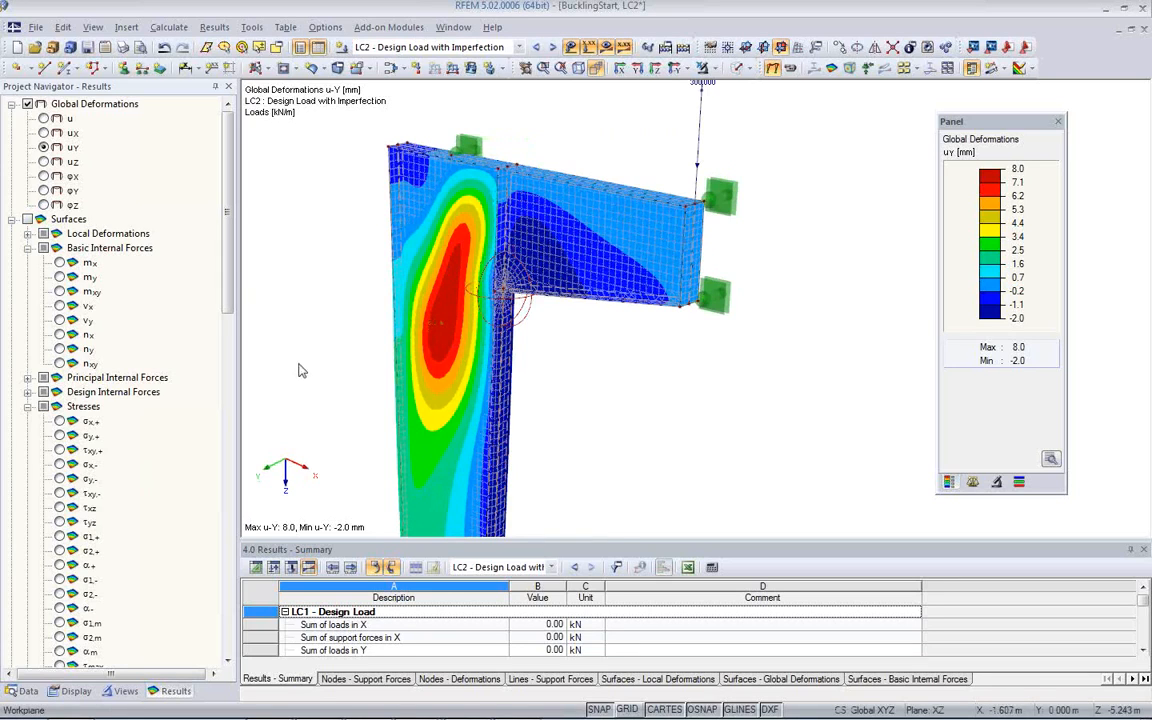
{"action": "scroll", "coordinate": [388, 372], "scroll_direction": "down", "scroll_amount": 2}
{"action": "mouse_move", "coordinate": [502, 390]}
{"action": "middle_mouse_down"}
{"action": "mouse_move", "coordinate": [524, 320]}
{"action": "mouse_move", "coordinate": [476, 297]}
{"action": "mouse_move", "coordinate": [336, 274]}
{"action": "mouse_move", "coordinate": [513, 310]}
{"action": "mouse_move", "coordinate": [508, 384]}
{"action": "middle_mouse_up"}
{"action": "scroll", "coordinate": [508, 379], "scroll_direction": "up", "scroll_amount": 2}
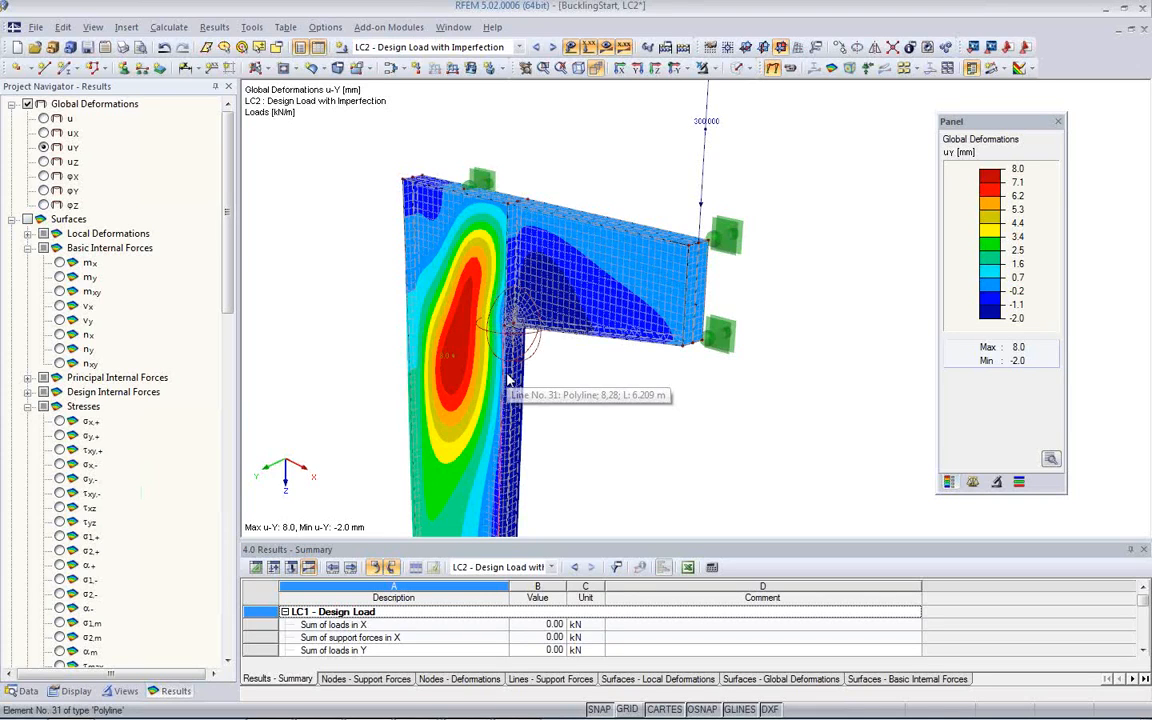
{"action": "middle_click_drag", "start_coordinate": [548, 419], "coordinate": [576, 366]}
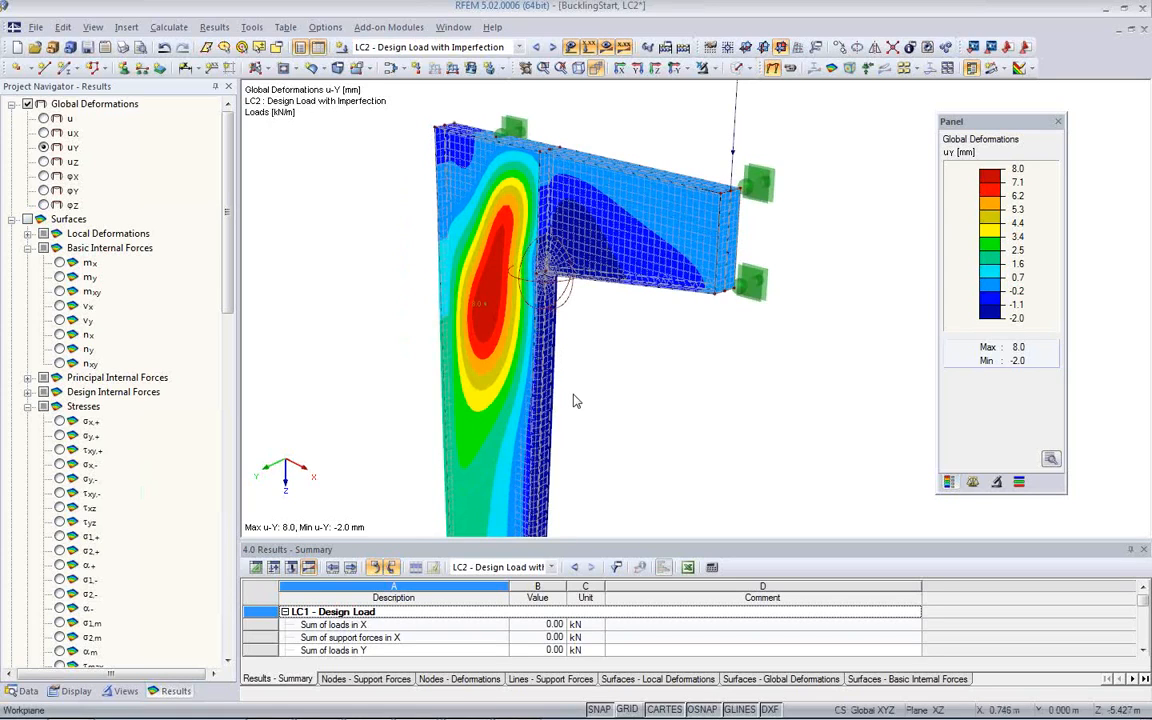
{"action": "scroll", "coordinate": [576, 399], "scroll_direction": "down", "scroll_amount": 2}
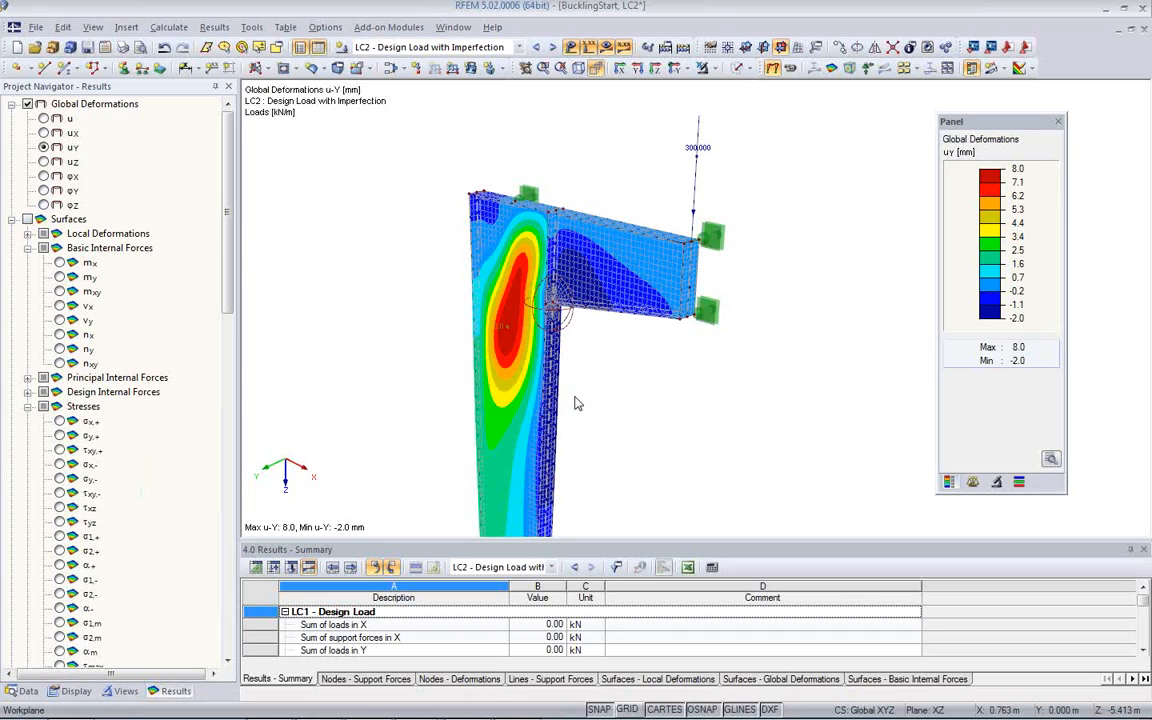
{"action": "middle_click_drag", "start_coordinate": [590, 375], "coordinate": [653, 409]}
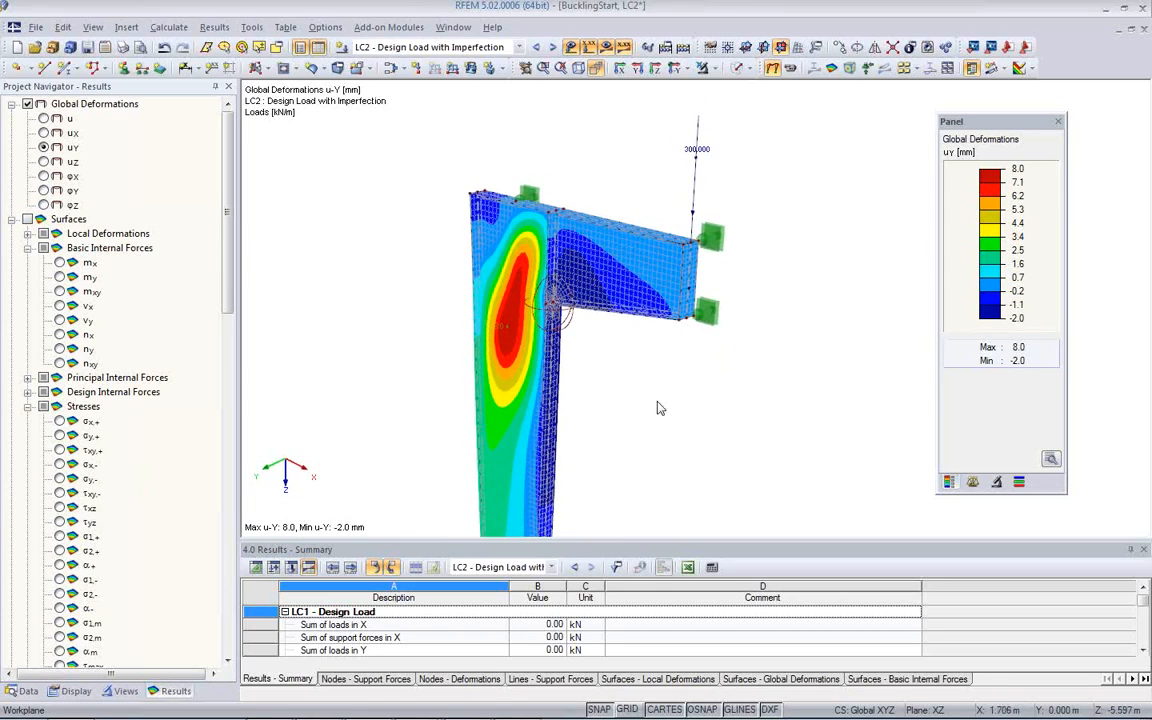
{"action": "scroll", "coordinate": [650, 399], "scroll_direction": "up", "scroll_amount": 1}
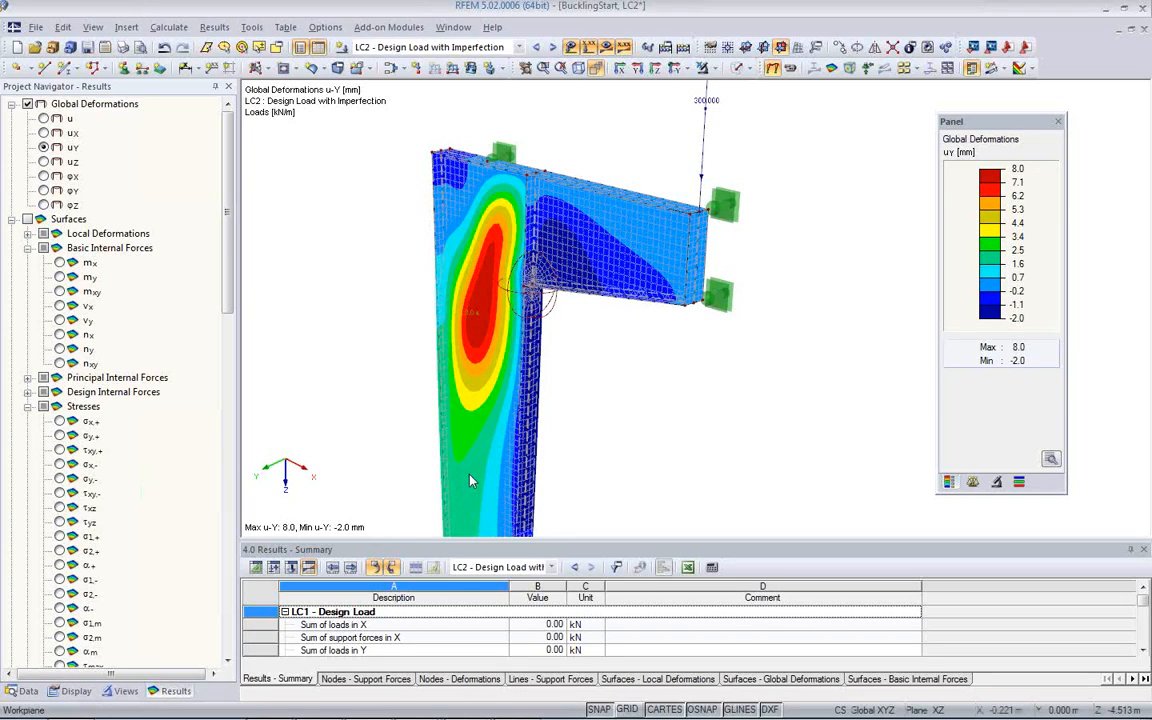
{"action": "key", "text": "alt+Tab"}
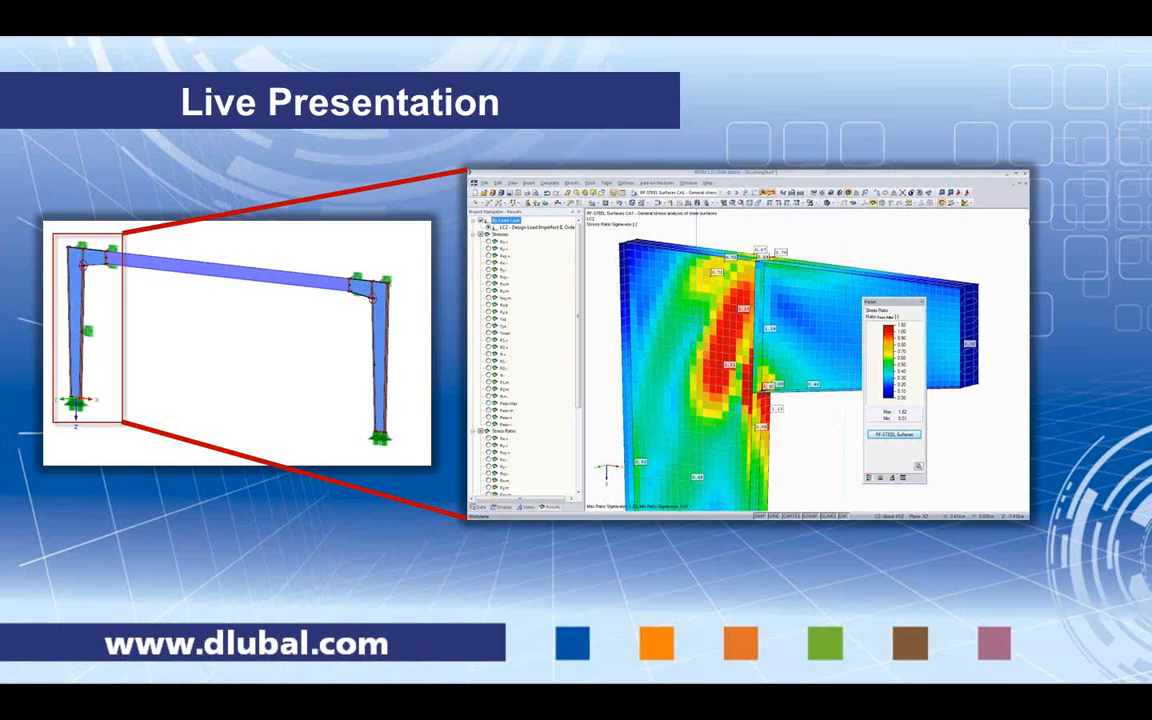
{"action": "key", "text": "Right"}
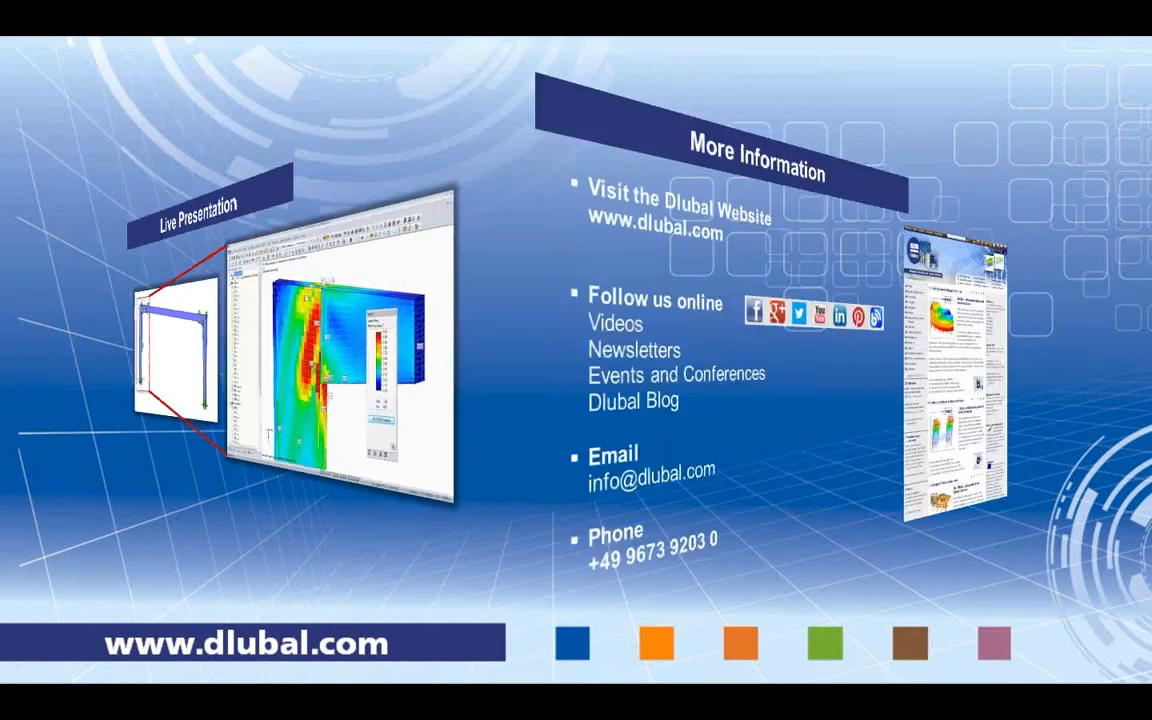
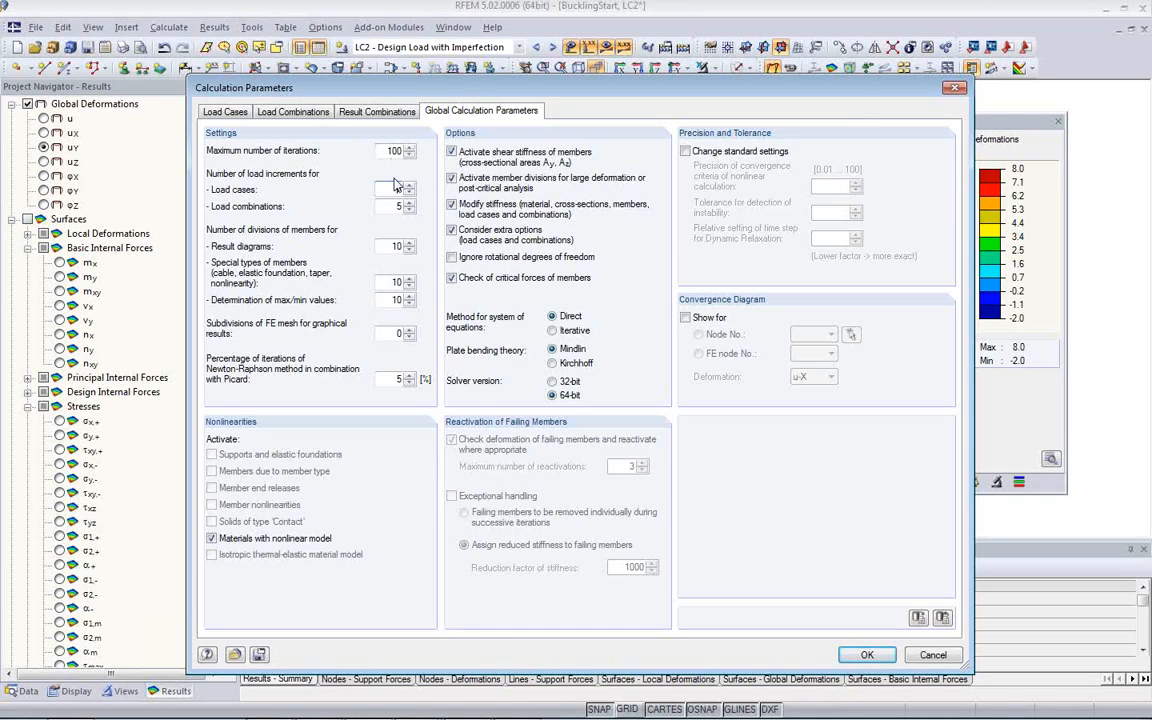
Enter 3 load increments for load cases in the global calculation parameters, and discard the dialog's changes
{"action": "type", "text": "3"}
{"action": "left_click", "coordinate": [933, 655]}
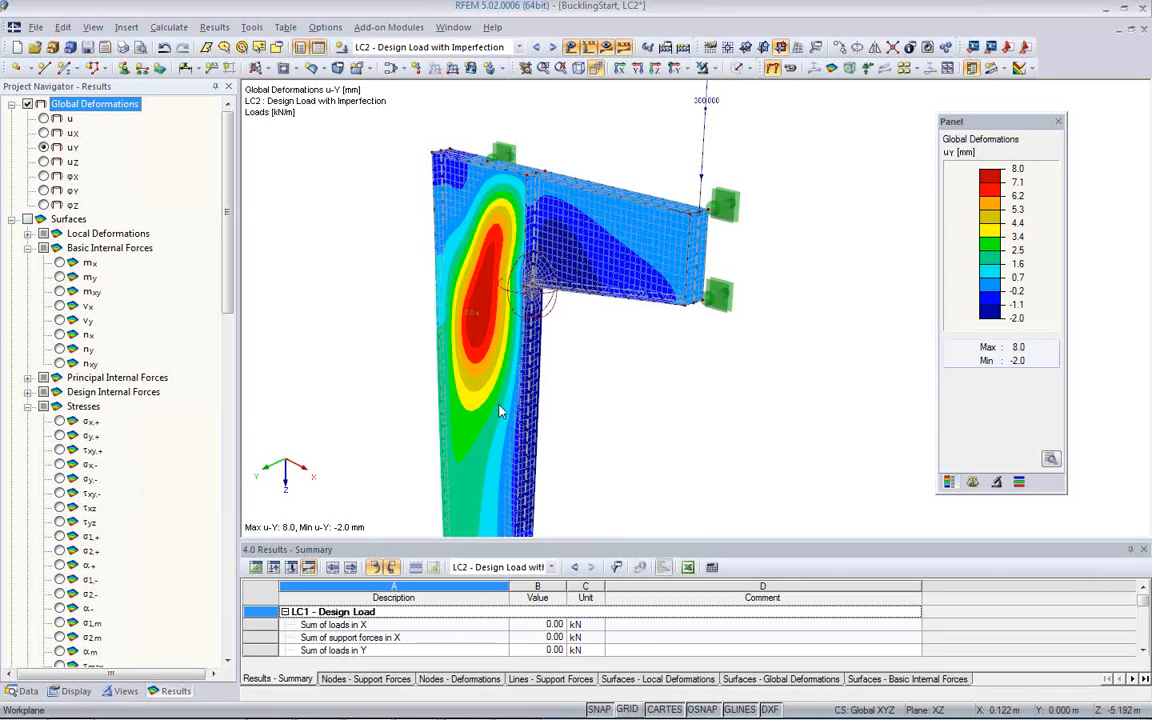
Open the materials table and review the material models available for Steel S 235
{"action": "left_click", "coordinate": [255, 567]}
{"action": "left_click", "coordinate": [1040, 624]}
{"action": "left_click", "coordinate": [1064, 625]}
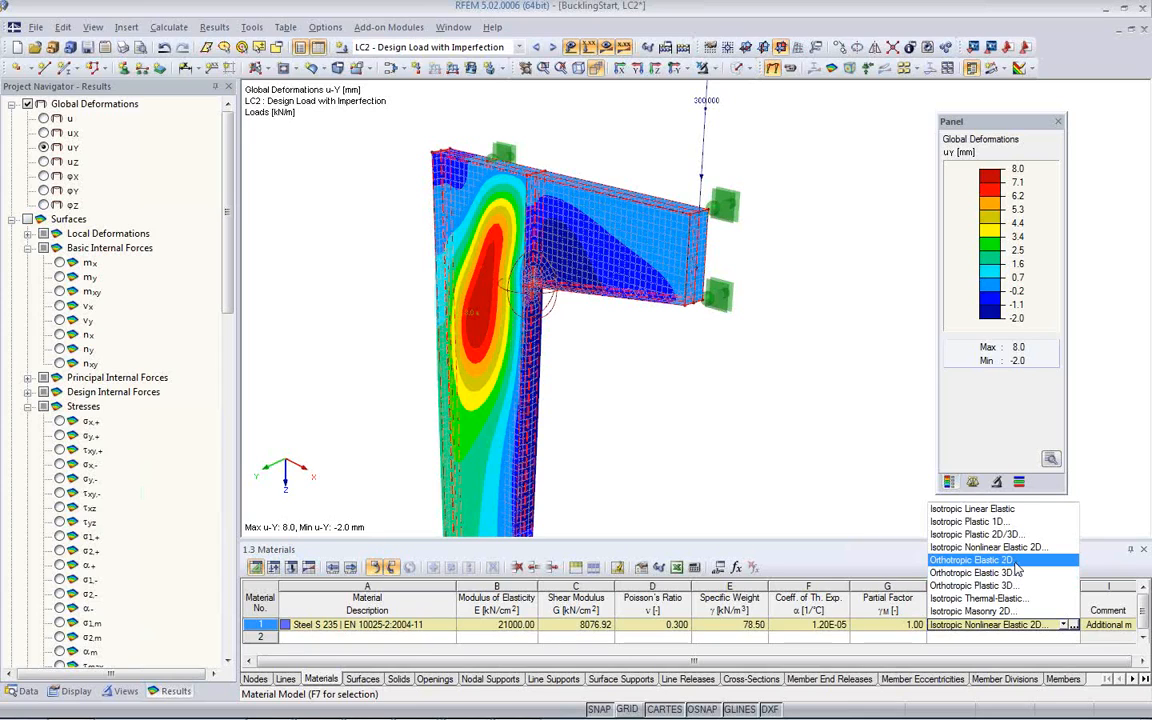
{"action": "left_click", "coordinate": [646, 410]}
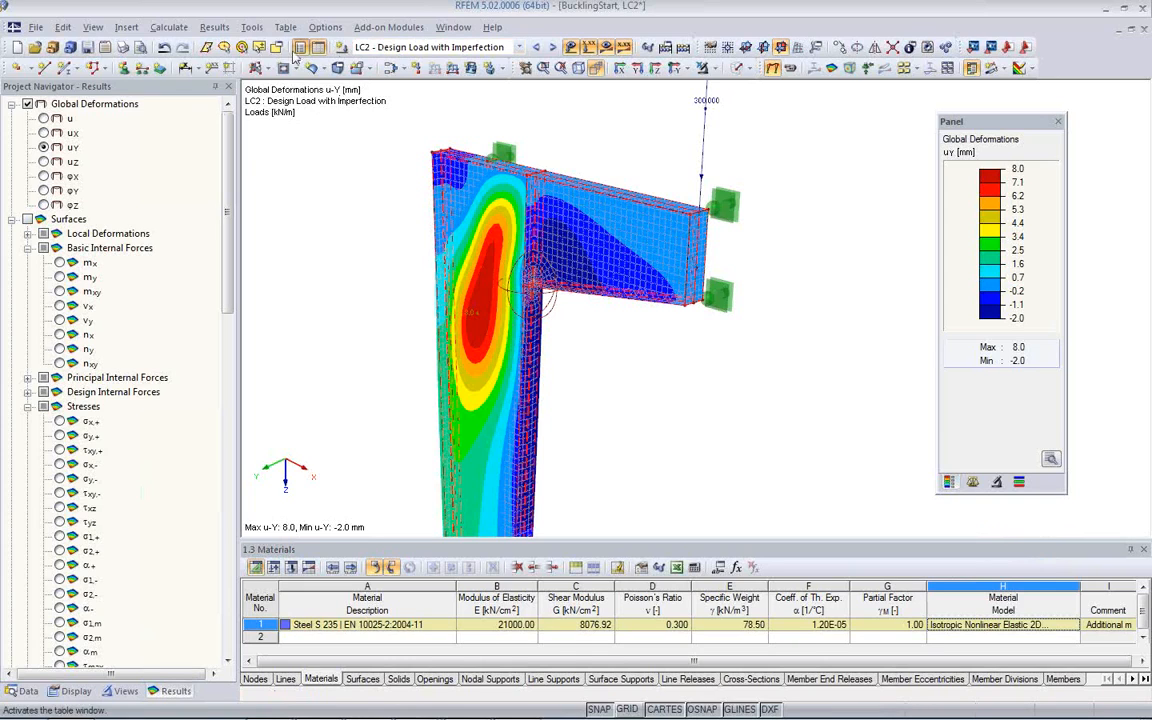
Review the global calculation parameters, including the load increments and nonlinearity settings, and leave without changes
{"action": "left_click", "coordinate": [168, 27]}
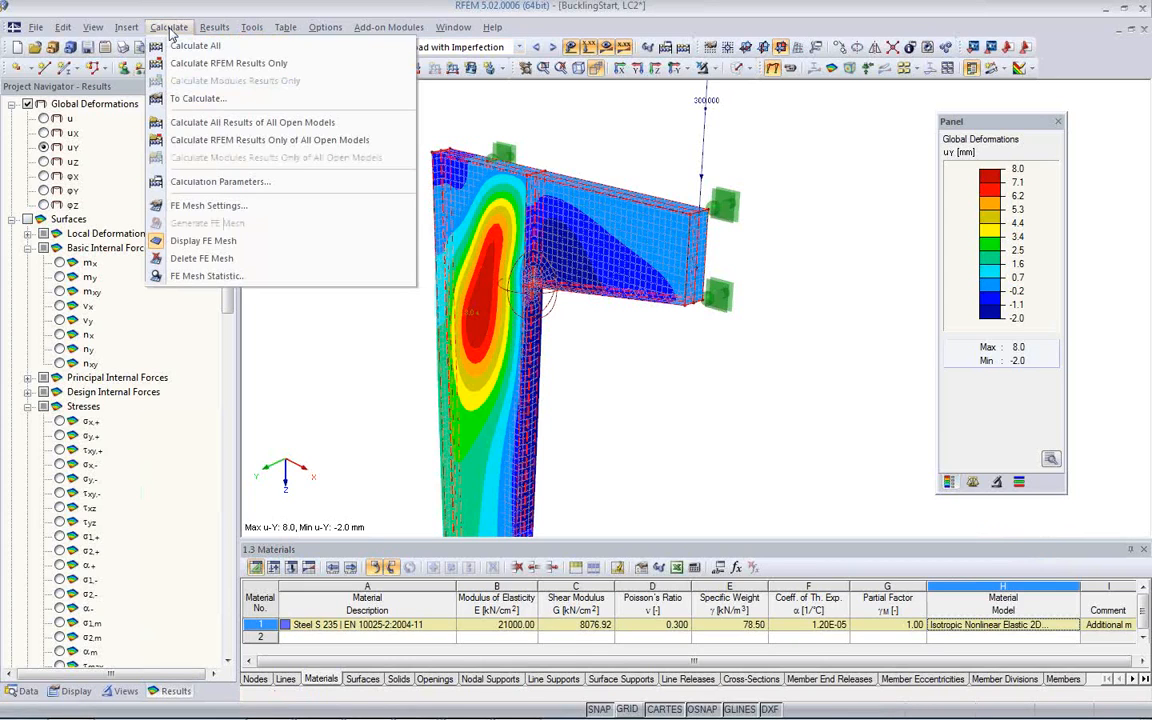
{"action": "left_click", "coordinate": [198, 182]}
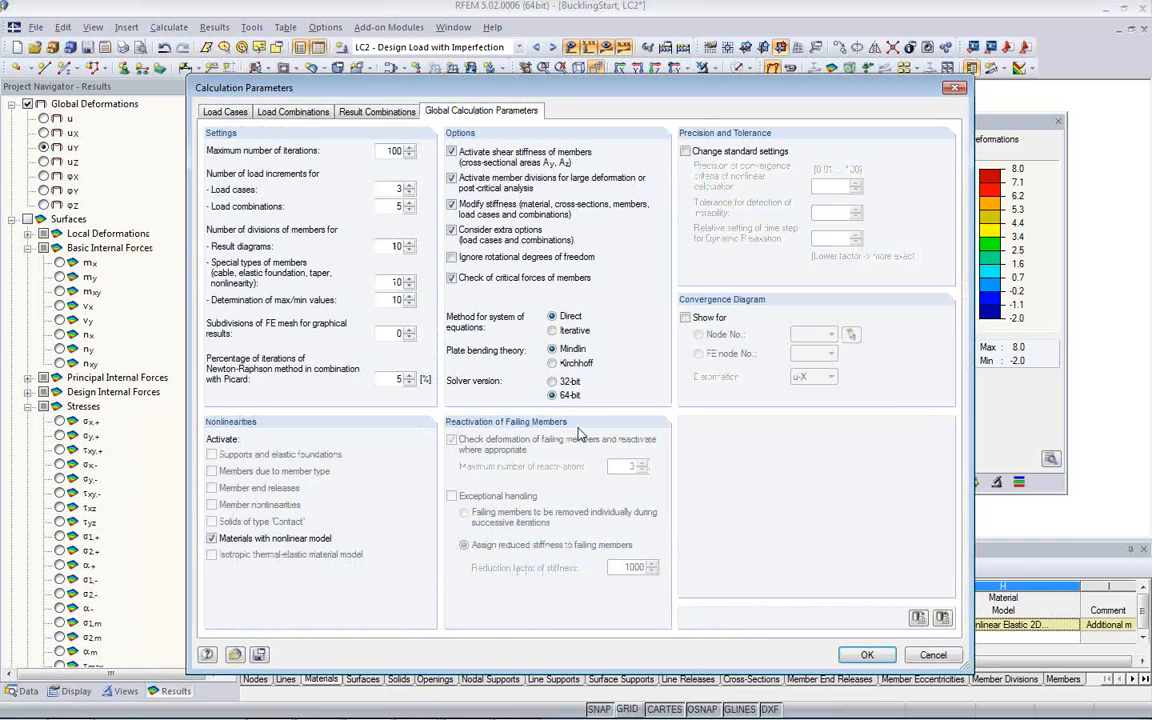
{"action": "left_click", "coordinate": [933, 655]}
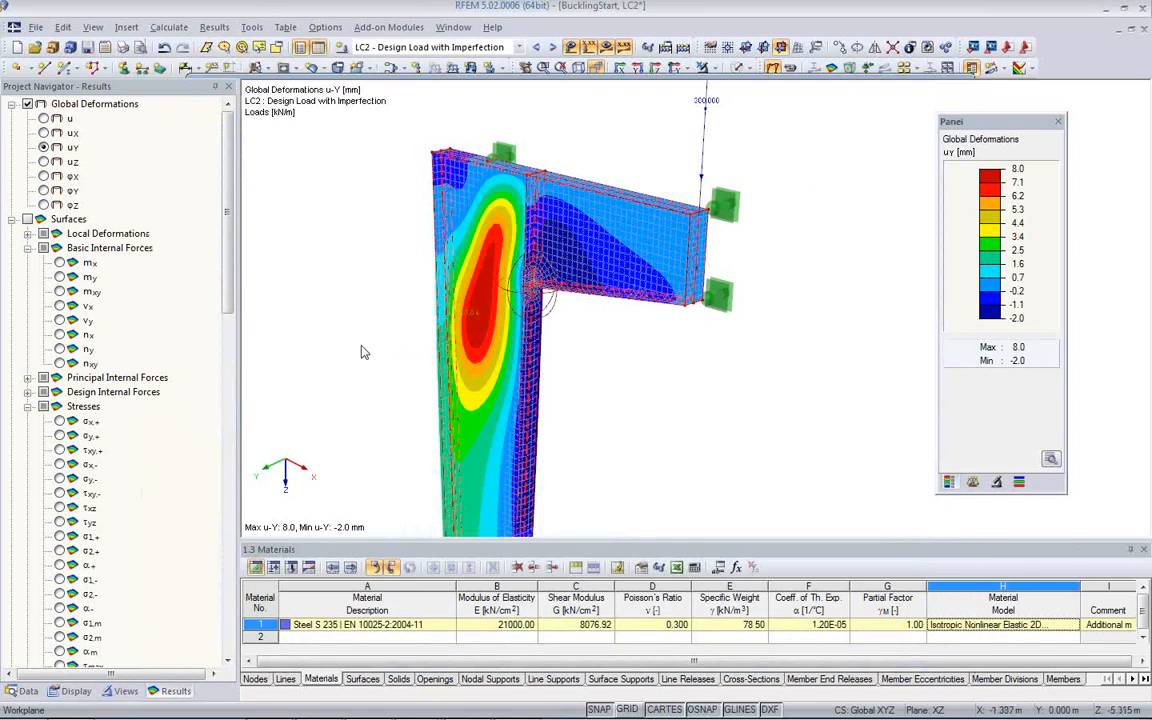
Review the methods of analysis in the calculation parameters of load case LC1 and leave without changes
{"action": "left_click", "coordinate": [22, 691]}
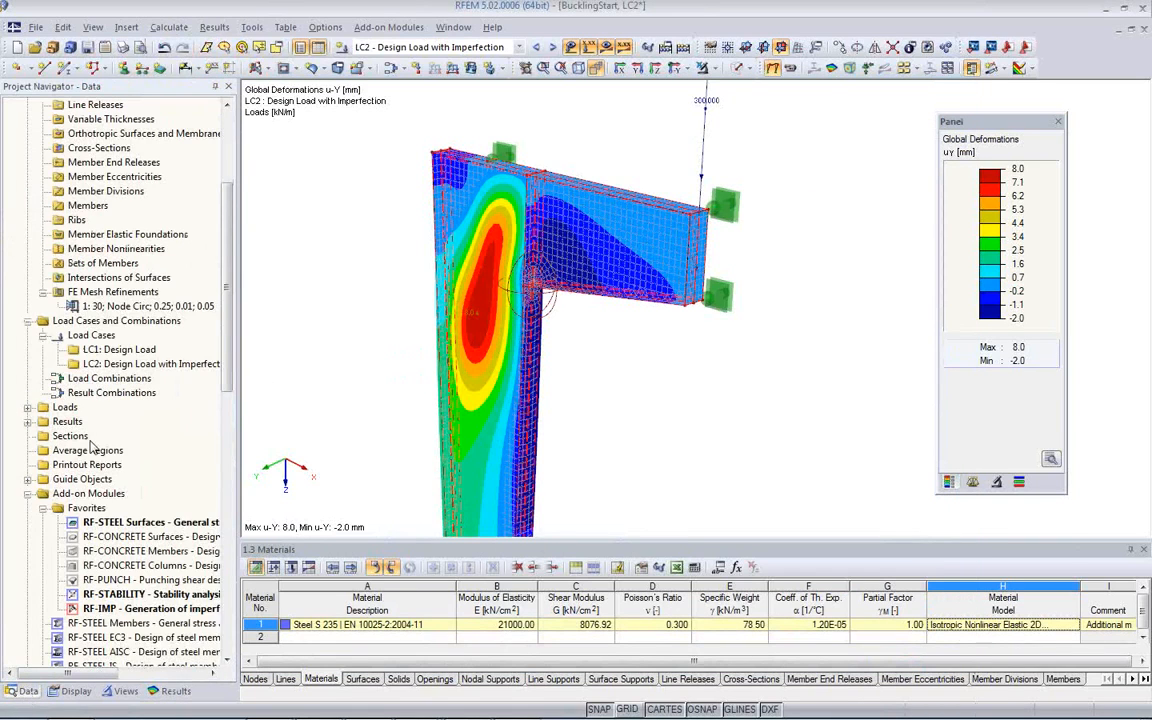
{"action": "double_click", "coordinate": [115, 350]}
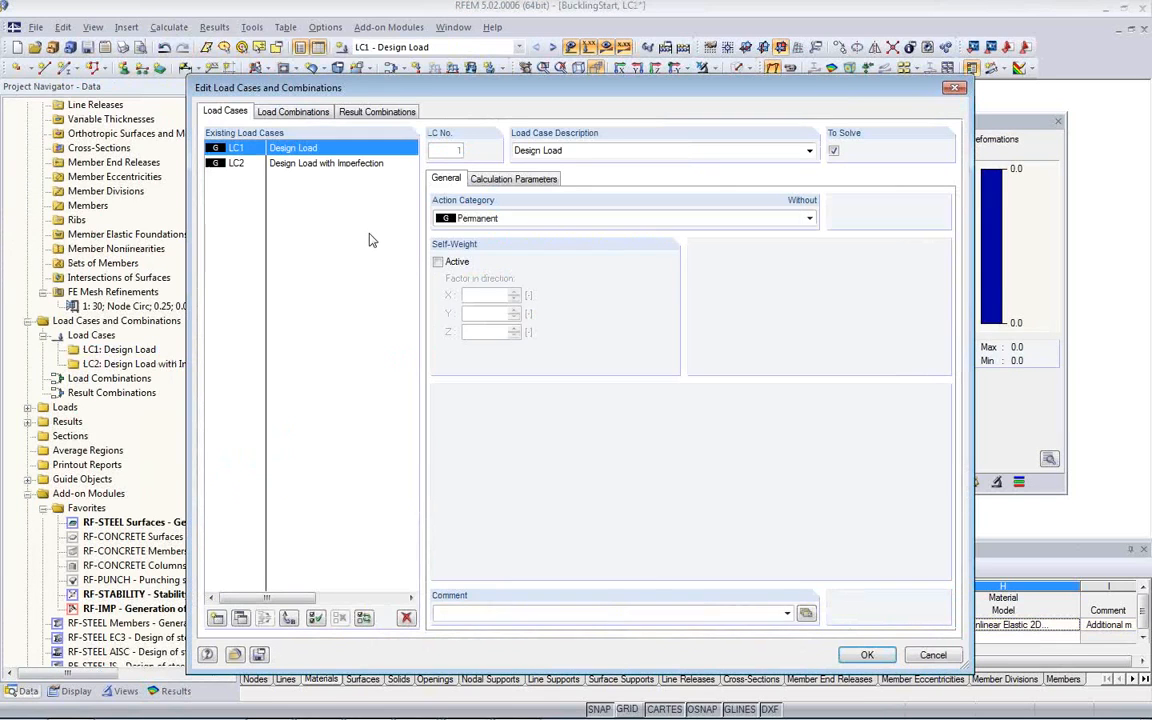
{"action": "left_click", "coordinate": [513, 179]}
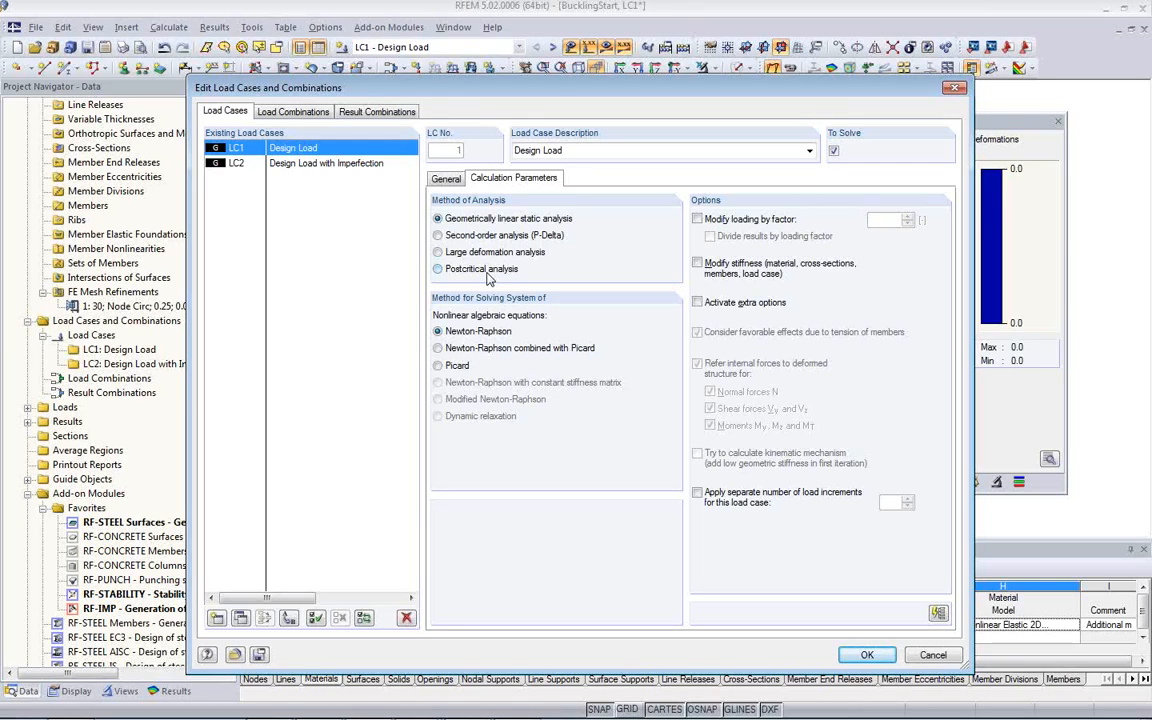
{"action": "left_click", "coordinate": [933, 656]}
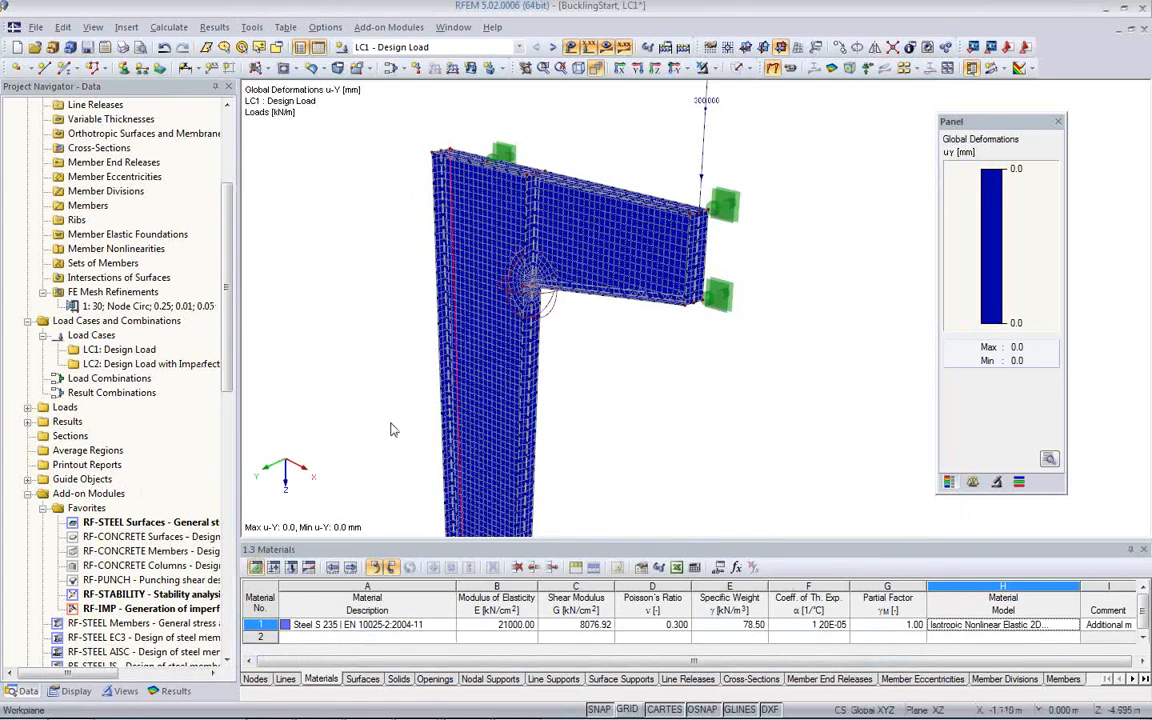
Open the RF-STEEL Surfaces add-on module and review the list of stresses to calculate in its details
{"action": "middle_click_drag", "start_coordinate": [365, 335], "coordinate": [352, 240]}
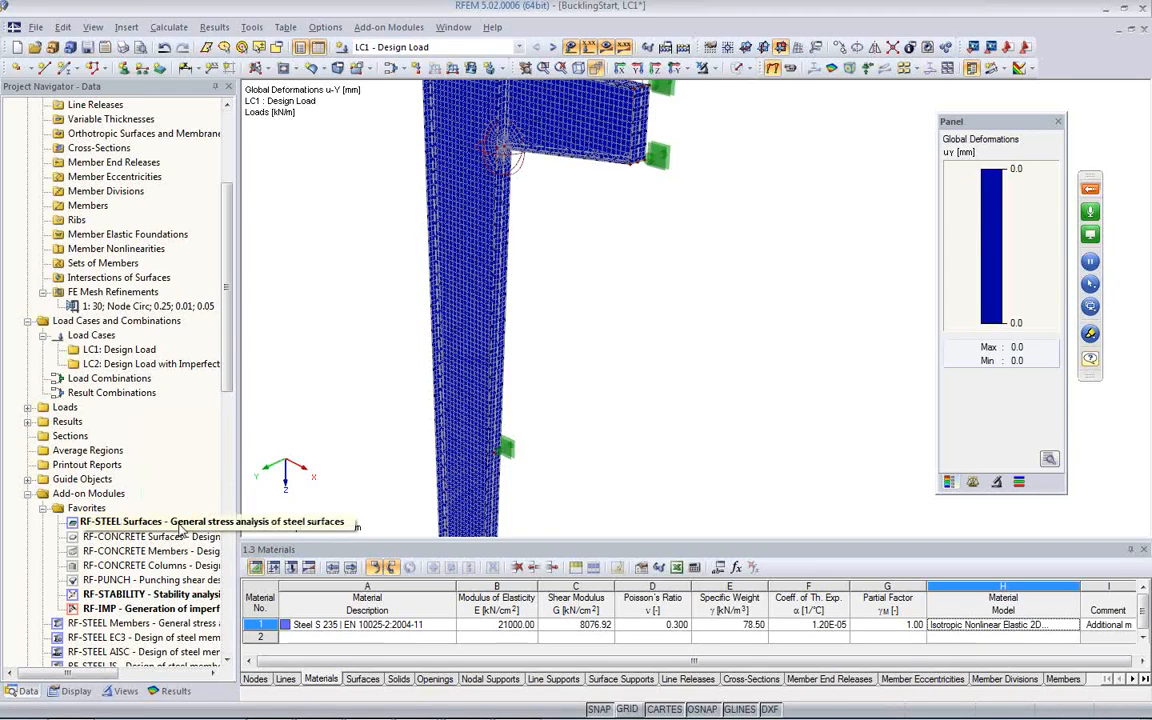
{"action": "double_click", "coordinate": [185, 529]}
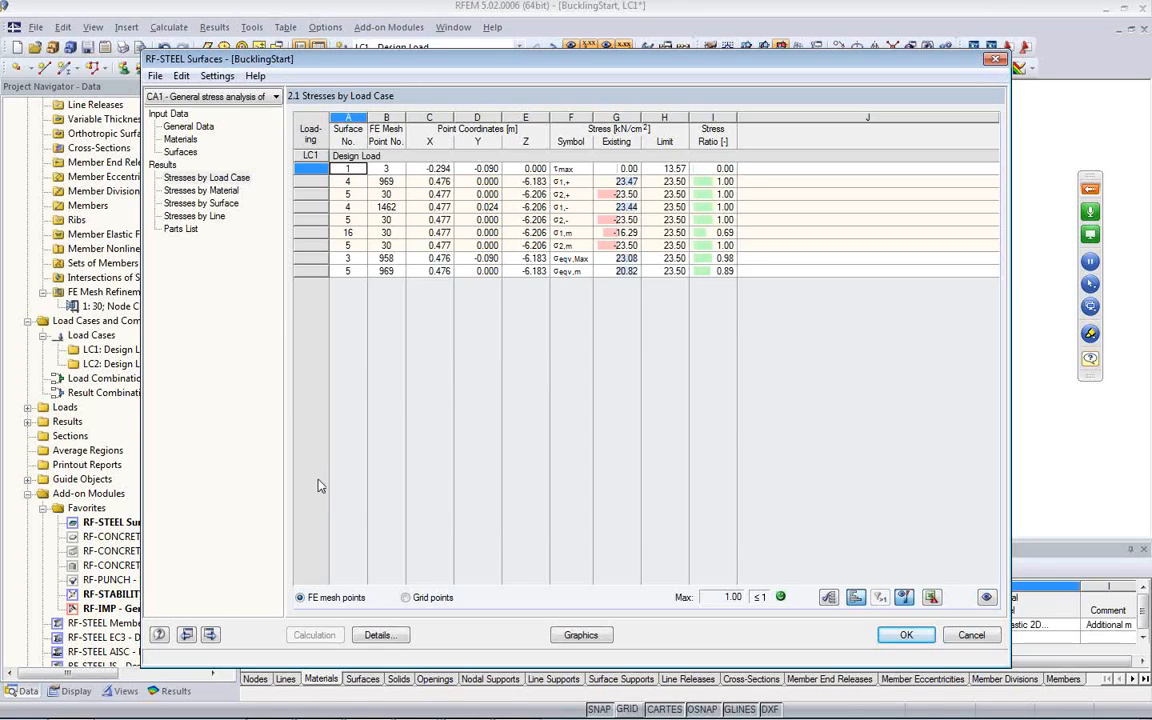
{"action": "left_click", "coordinate": [378, 635]}
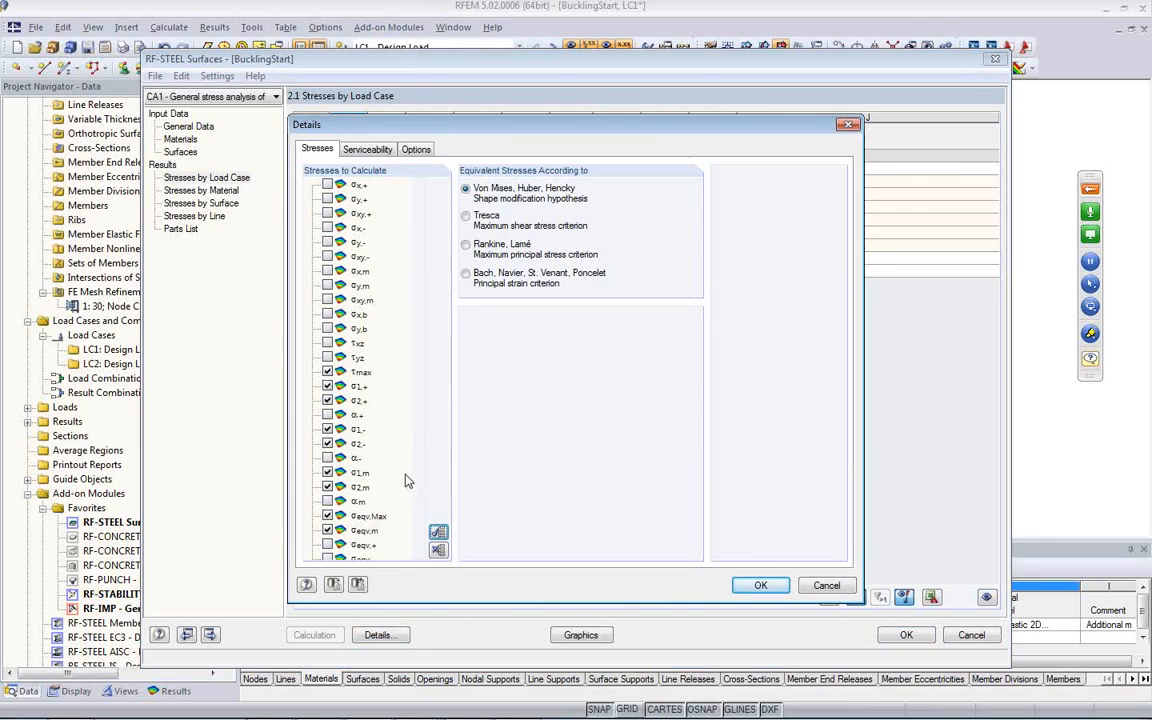
{"action": "scroll", "coordinate": [392, 450], "scroll_direction": "down", "scroll_amount": 1}
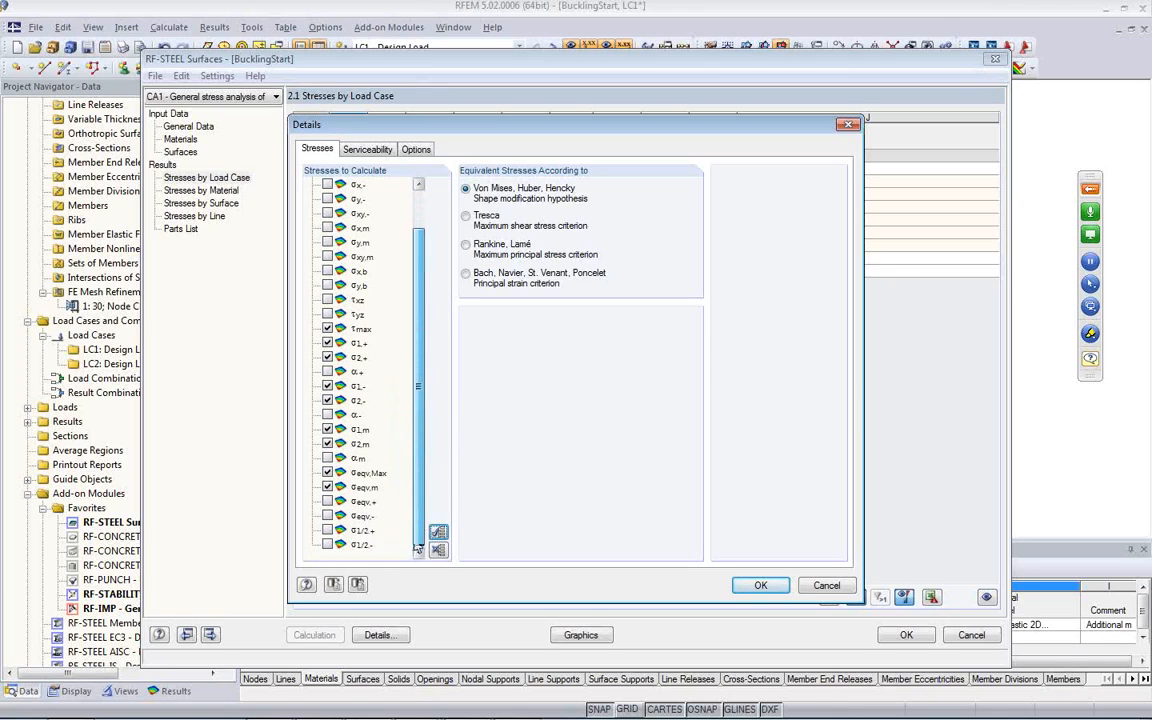
{"action": "scroll", "coordinate": [422, 440], "scroll_direction": "up", "scroll_amount": 1}
{"action": "scroll", "coordinate": [426, 450], "scroll_direction": "down", "scroll_amount": 1}
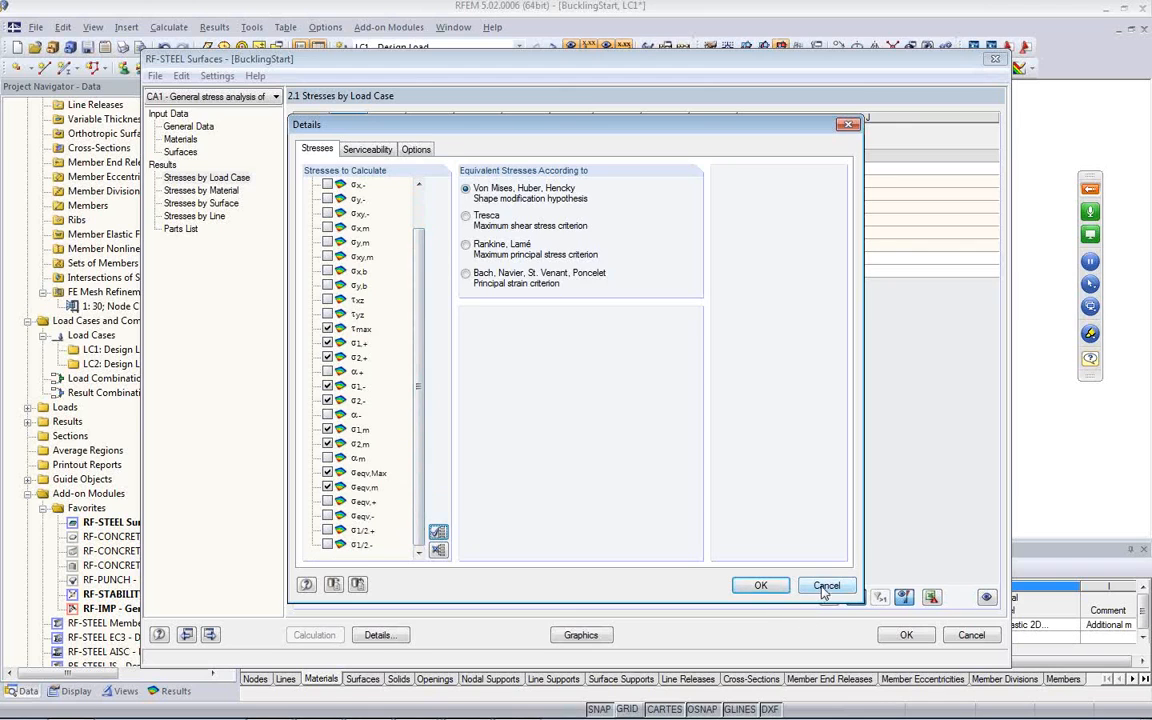
Accept the details and add load case LC2, Design Load with Imperfection, to the ultimate limit state design selection
{"action": "left_click", "coordinate": [762, 587]}
{"action": "left_click", "coordinate": [196, 131]}
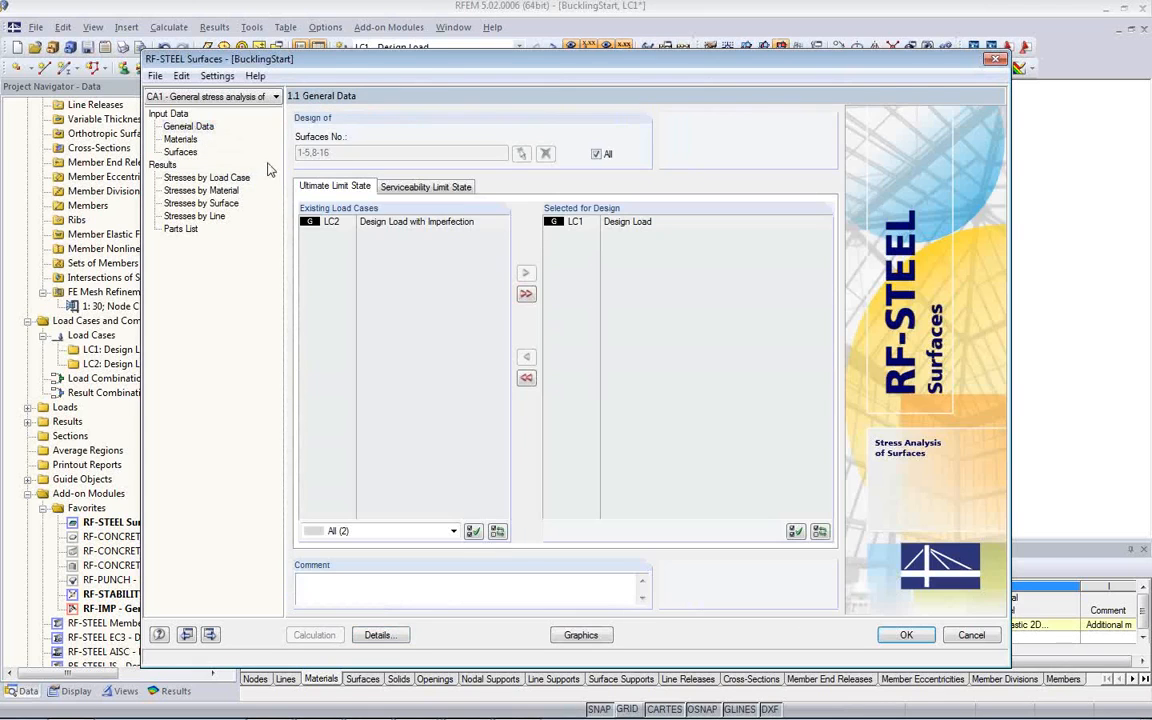
{"action": "double_click", "coordinate": [380, 222]}
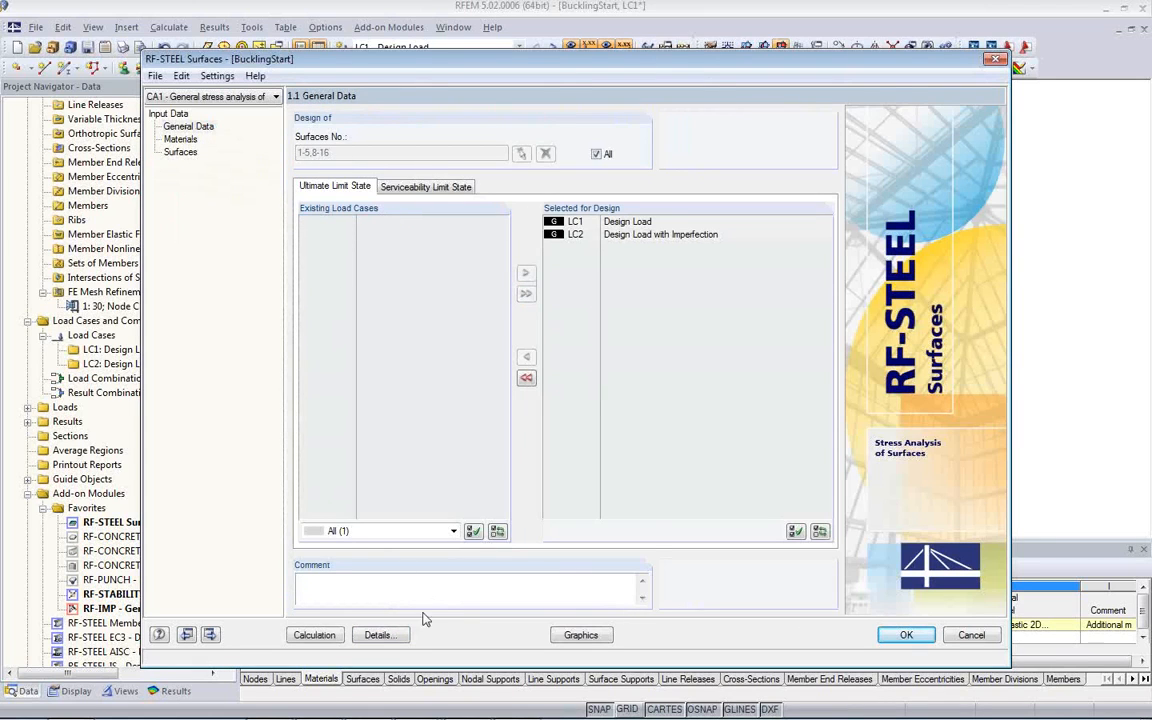
Review the stresses in the details, enable the 2.6 Stress Ranges result table, and run the RF-STEEL Surfaces calculation
{"action": "left_click", "coordinate": [378, 635]}
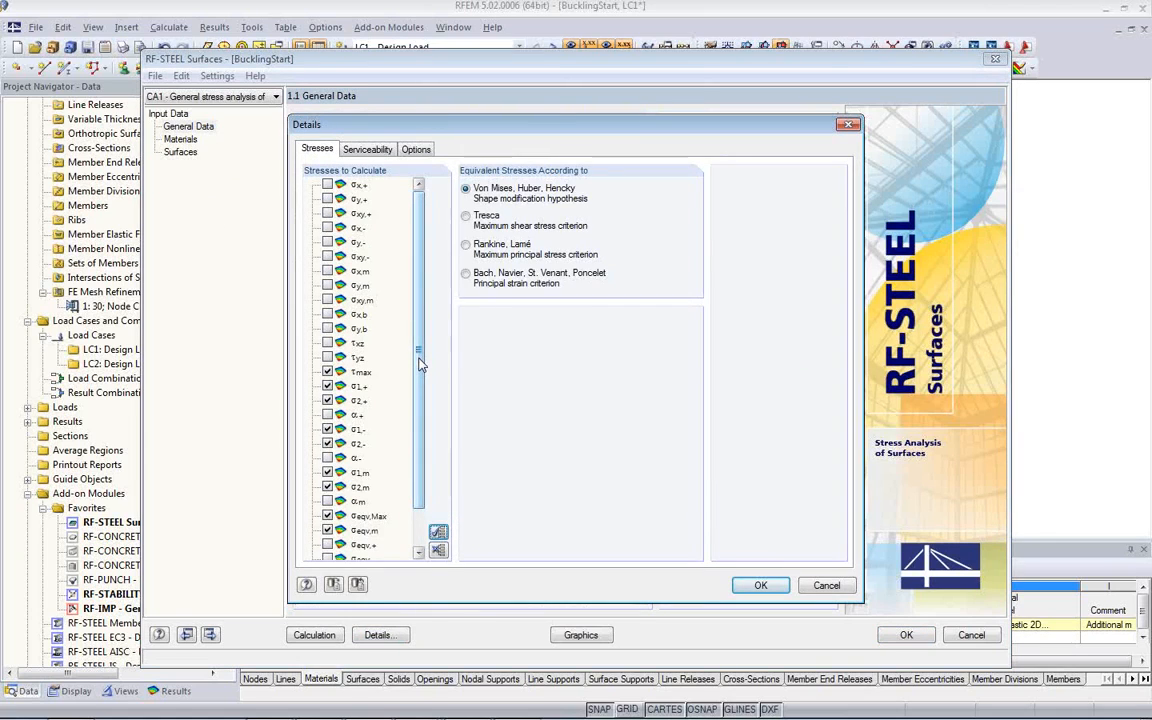
{"action": "scroll", "coordinate": [416, 400], "scroll_direction": "down", "scroll_amount": 1}
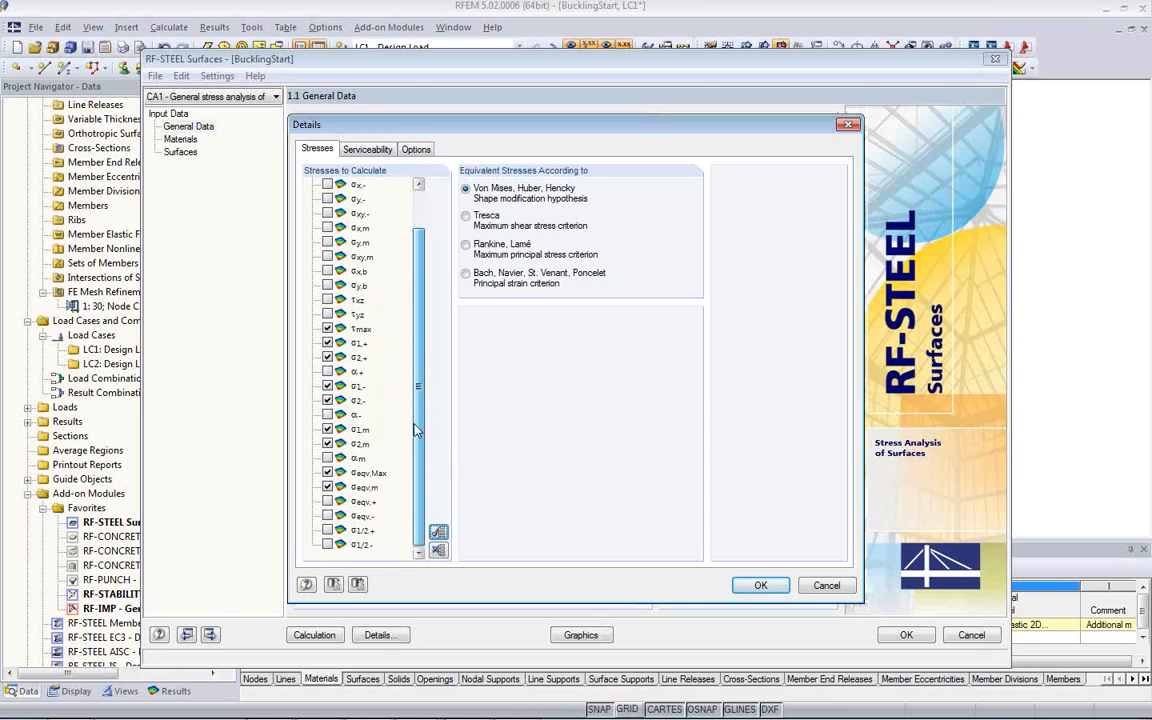
{"action": "scroll", "coordinate": [422, 370], "scroll_direction": "up", "scroll_amount": 1}
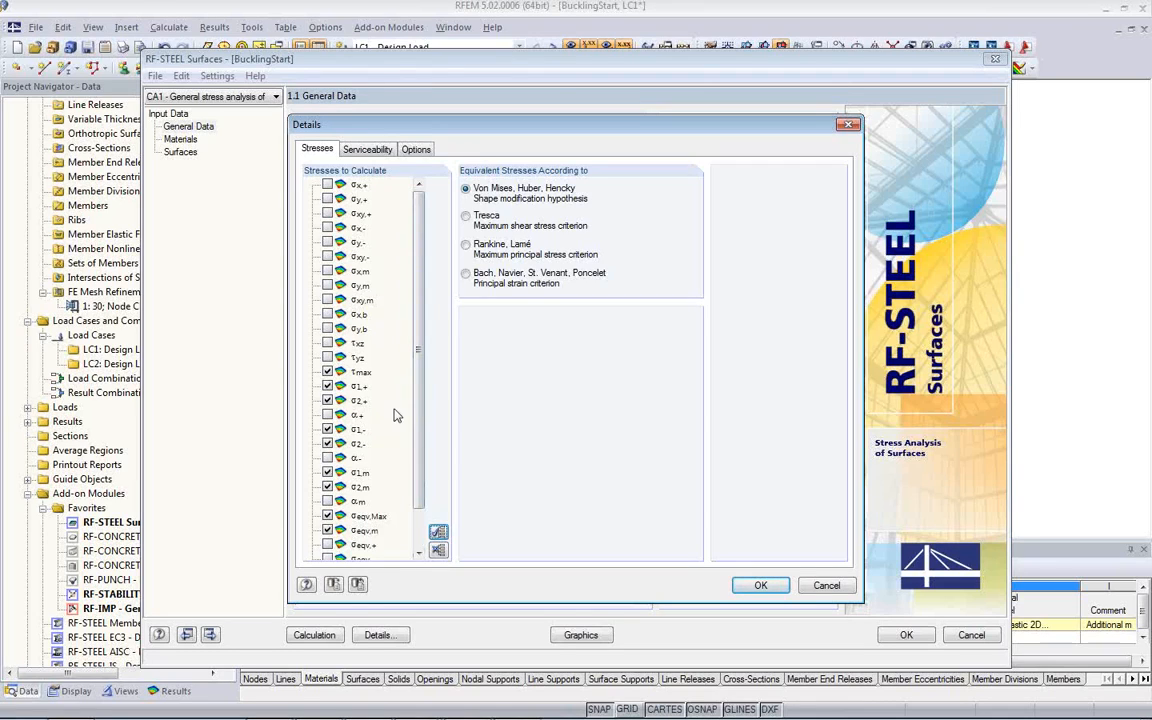
{"action": "left_click", "coordinate": [414, 150]}
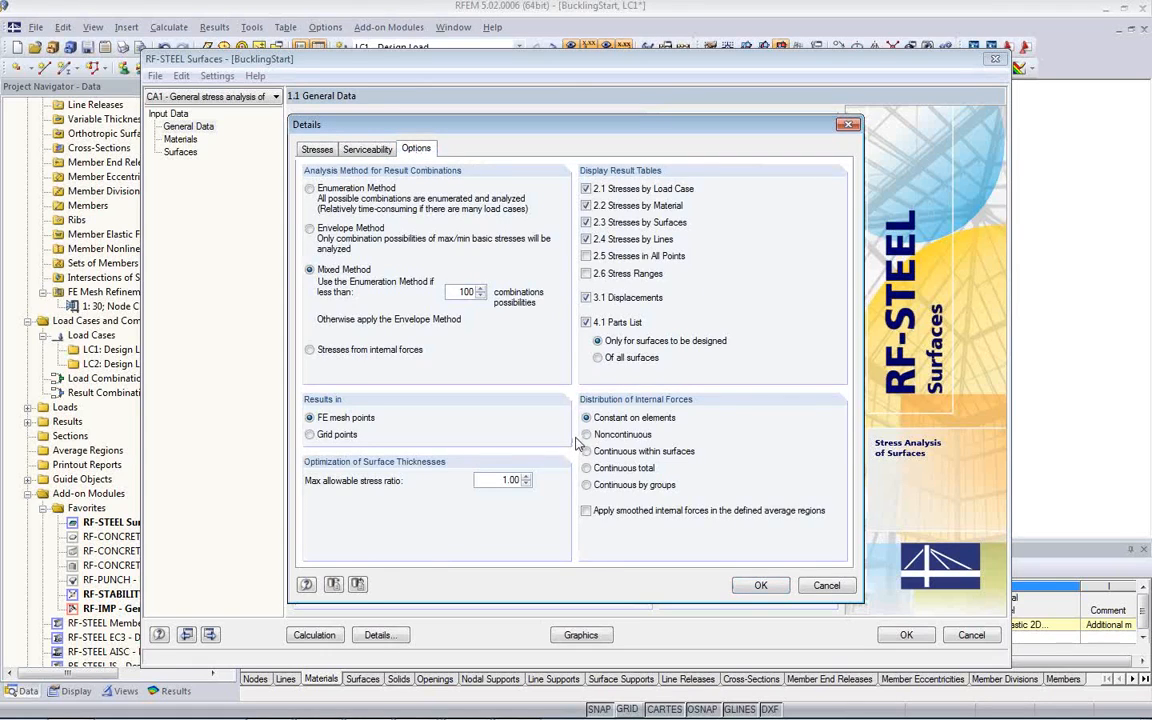
{"action": "left_click", "coordinate": [586, 273]}
{"action": "left_click", "coordinate": [760, 590]}
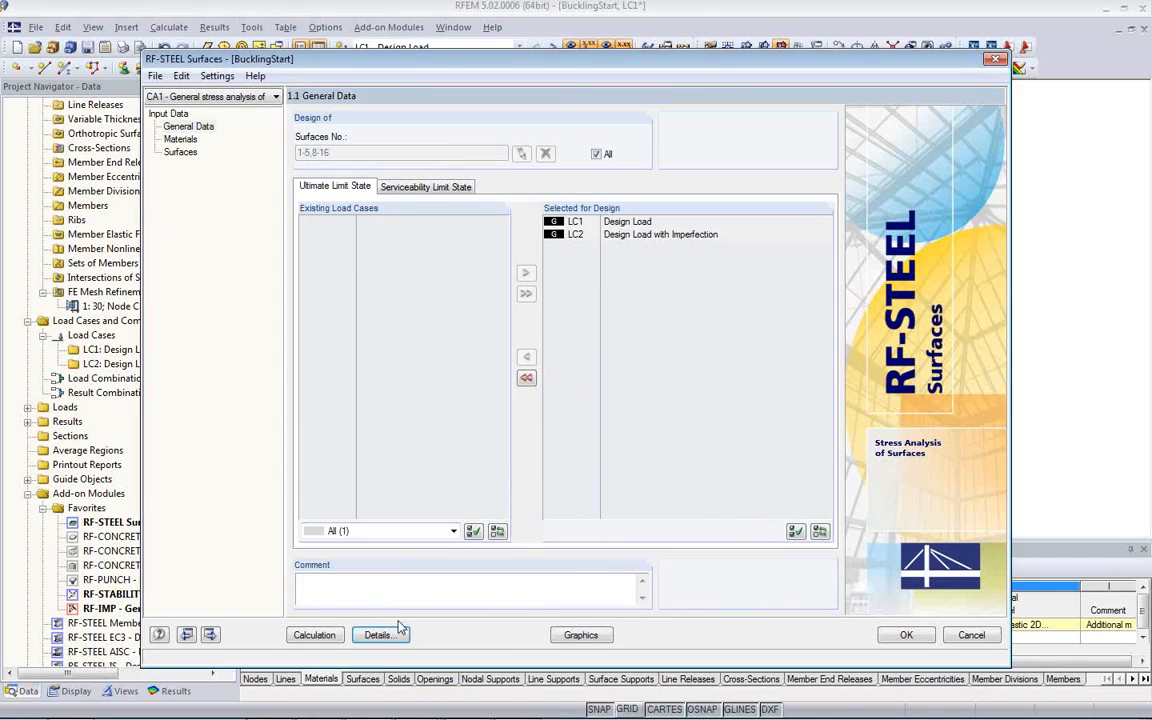
{"action": "left_click", "coordinate": [312, 635]}
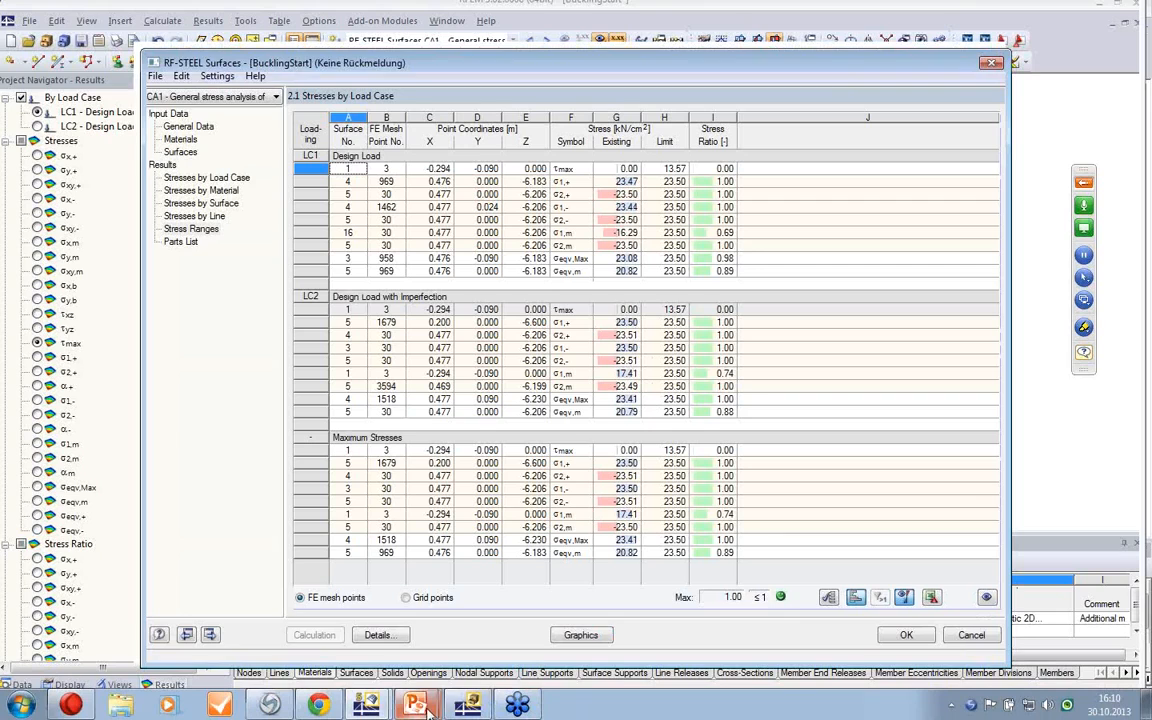
Switch to the presentation and the browser, open the Dlubal Blog from dlubal.com, and skim its latest posts and categories
{"action": "mouse_move", "coordinate": [428, 708]}
{"action": "left_click", "coordinate": [400, 667]}
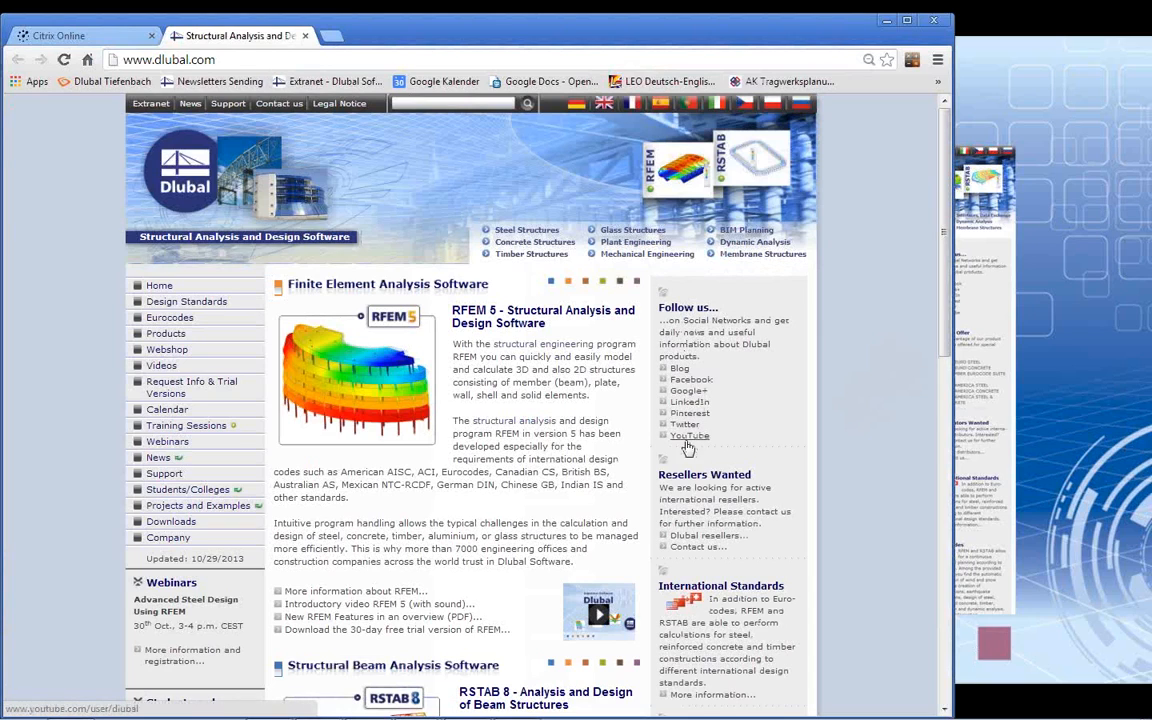
{"action": "left_click", "coordinate": [678, 370]}
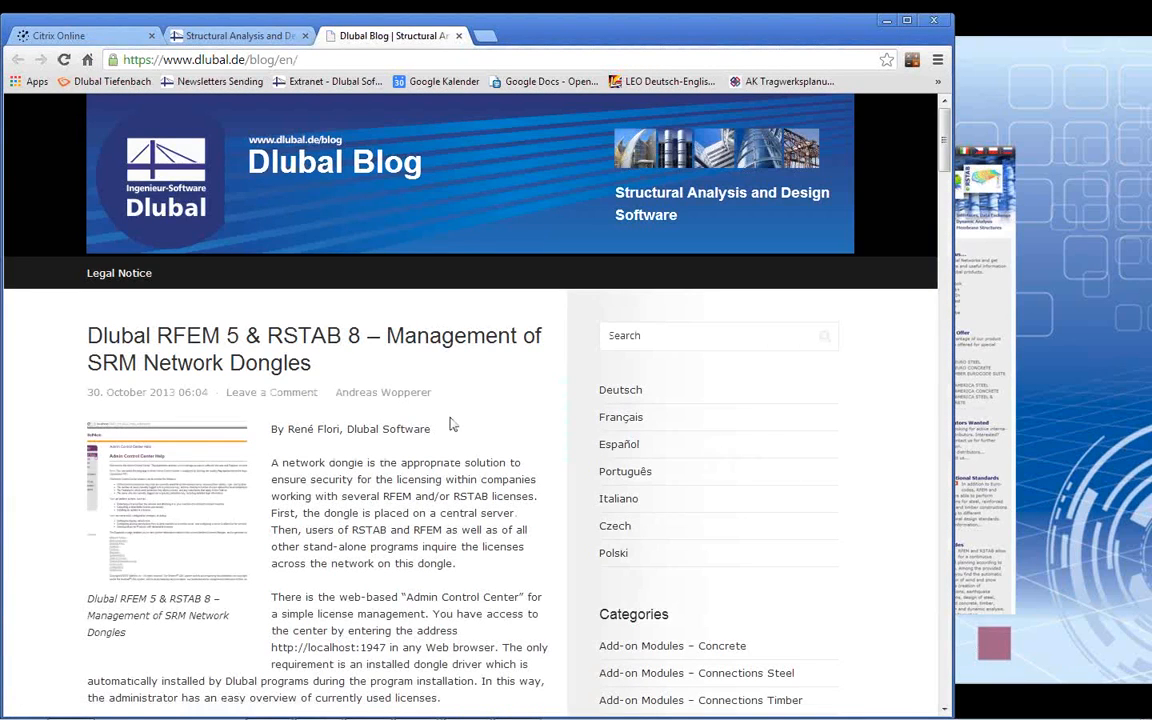
{"action": "scroll", "coordinate": [452, 424], "scroll_direction": "down", "scroll_amount": 3}
{"action": "scroll", "coordinate": [452, 424], "scroll_direction": "down", "scroll_amount": 7}
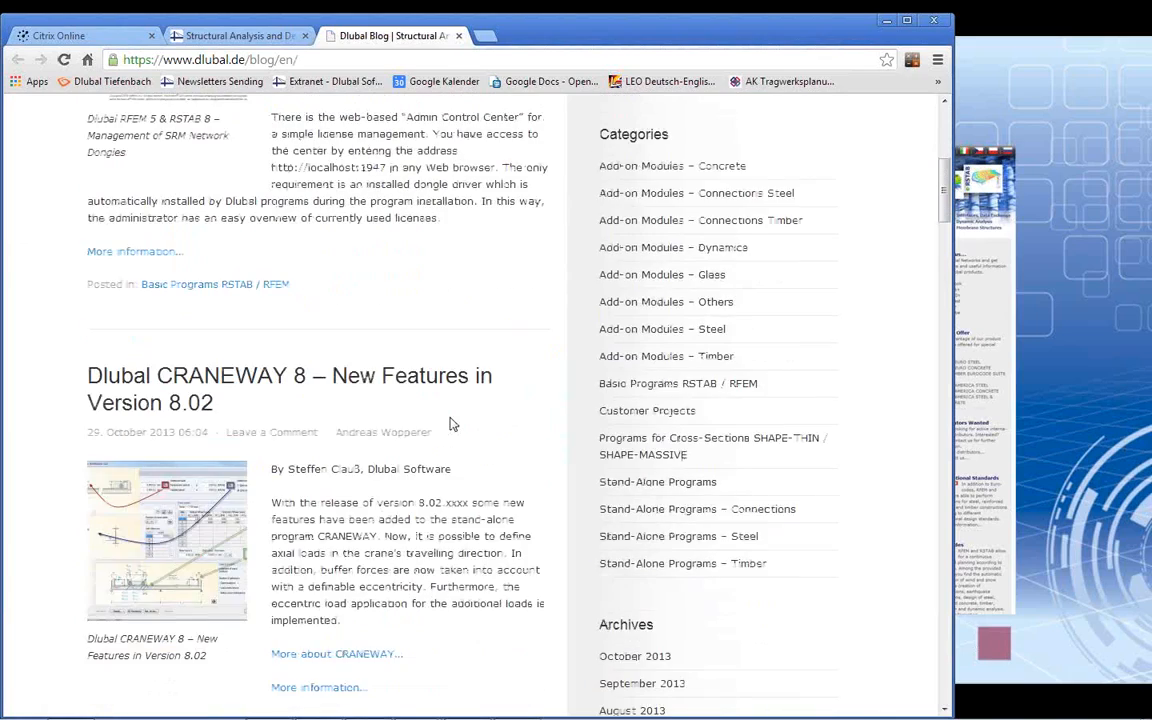
{"action": "scroll", "coordinate": [452, 424], "scroll_direction": "up", "scroll_amount": 4}
{"action": "scroll", "coordinate": [452, 424], "scroll_direction": "up", "scroll_amount": 5}
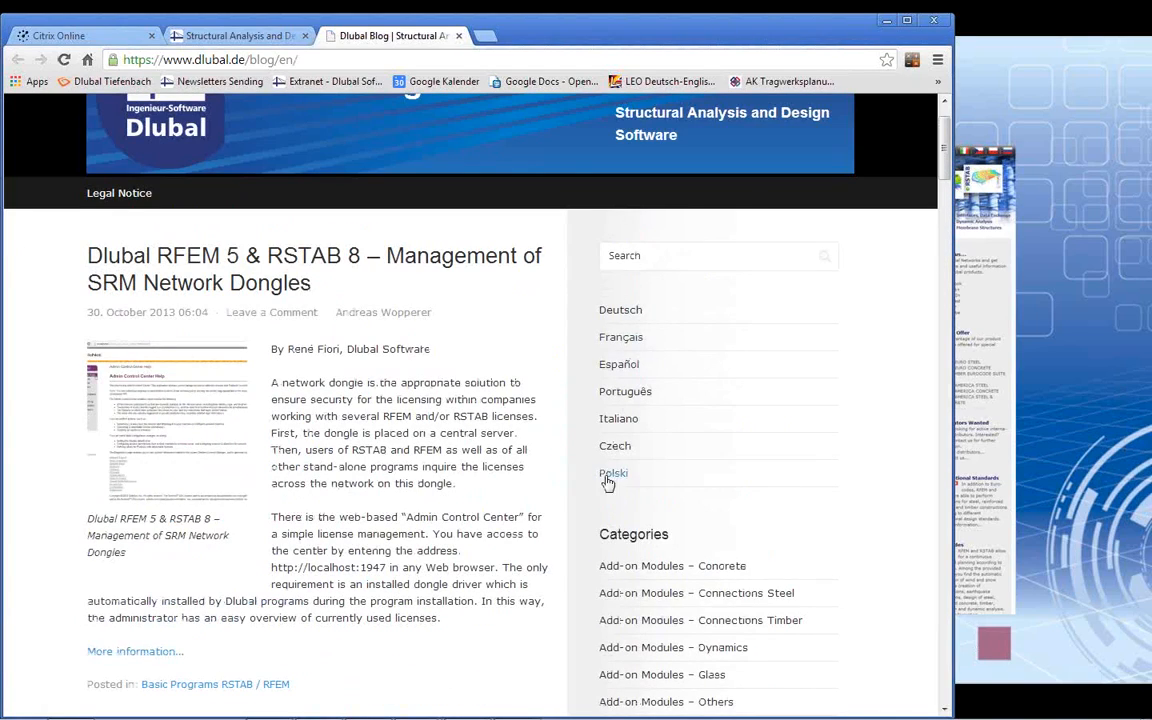
Search the Dlubal Blog for "non linear" and look through the articles on nonlinear material models and calculation
{"action": "left_click", "coordinate": [631, 255]}
{"action": "type", "text": "non-linear"}
{"action": "key", "text": "Return"}
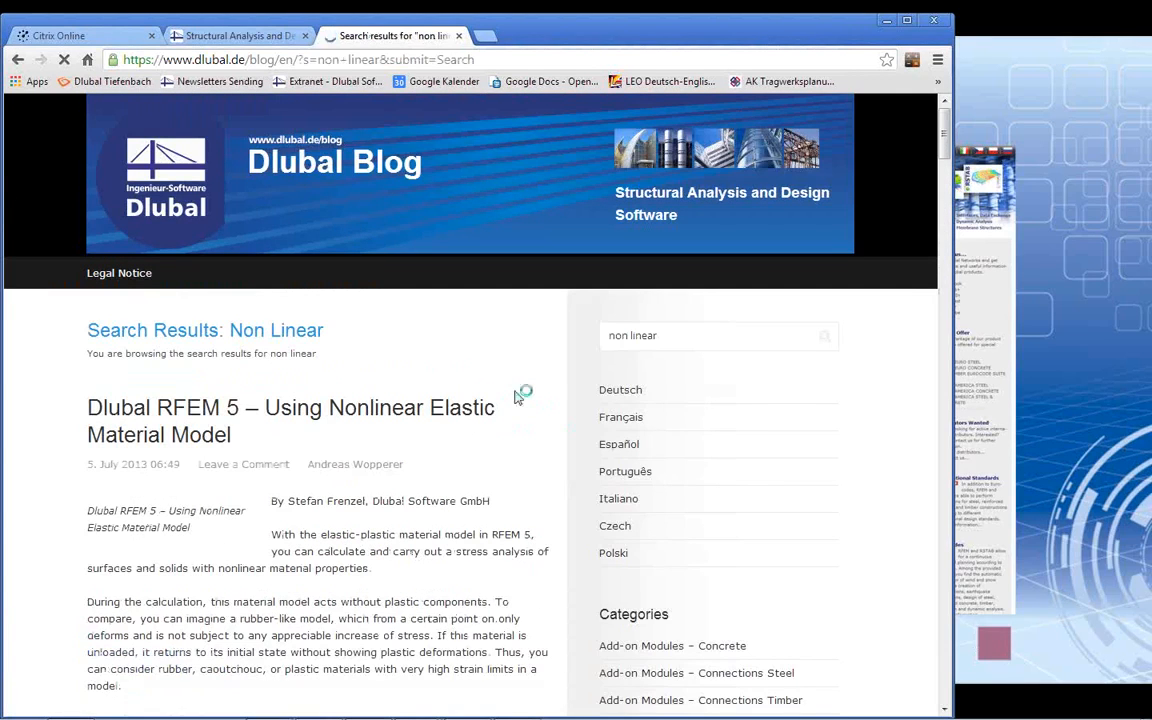
{"action": "scroll", "coordinate": [336, 284], "scroll_direction": "down", "scroll_amount": 3}
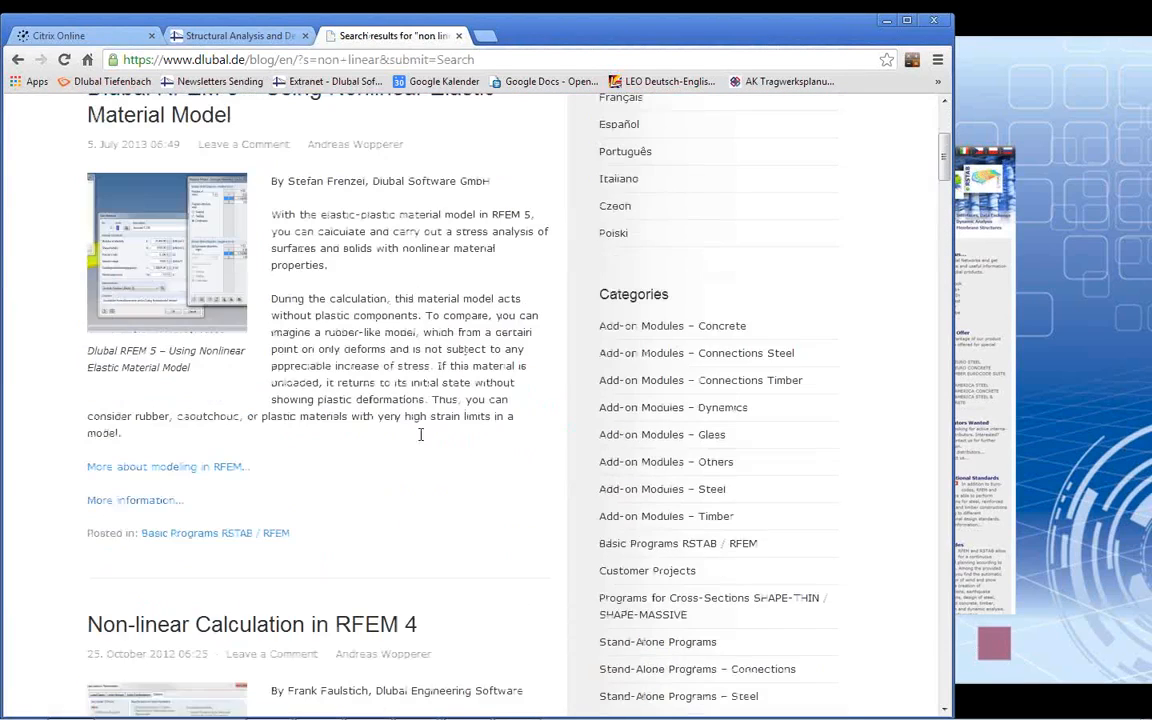
{"action": "scroll", "coordinate": [336, 300], "scroll_direction": "down", "scroll_amount": 8}
{"action": "scroll", "coordinate": [342, 368], "scroll_direction": "up", "scroll_amount": 10}
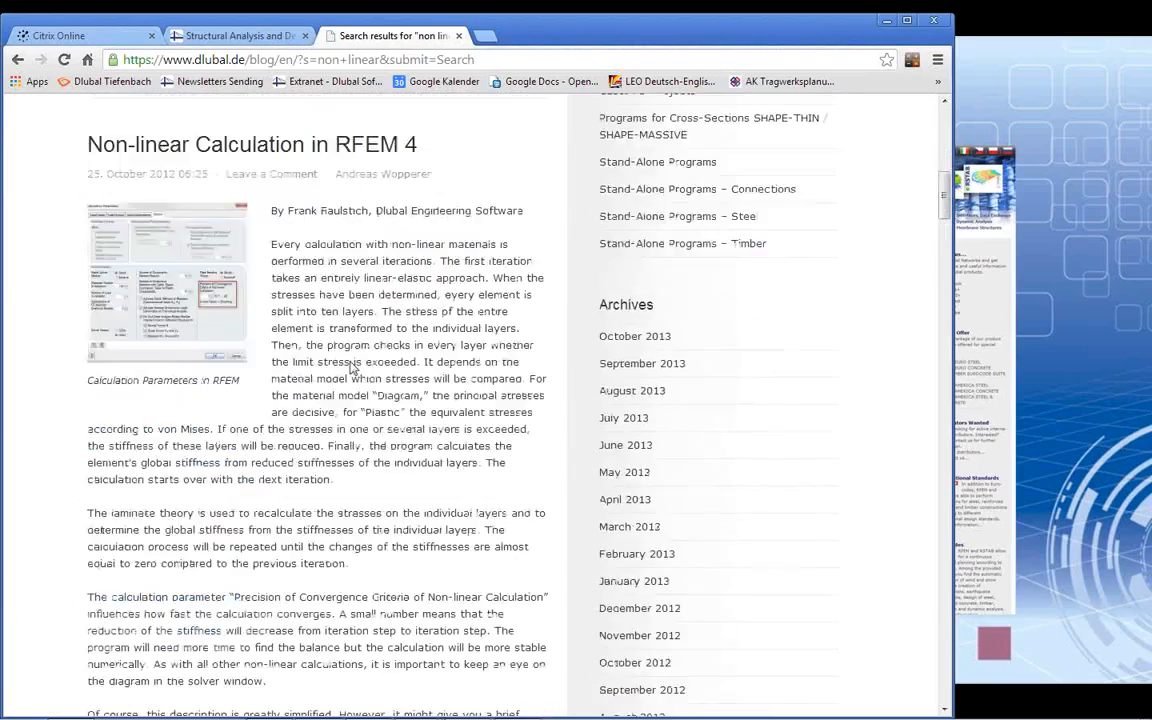
{"action": "scroll", "coordinate": [353, 374], "scroll_direction": "up", "scroll_amount": 1}
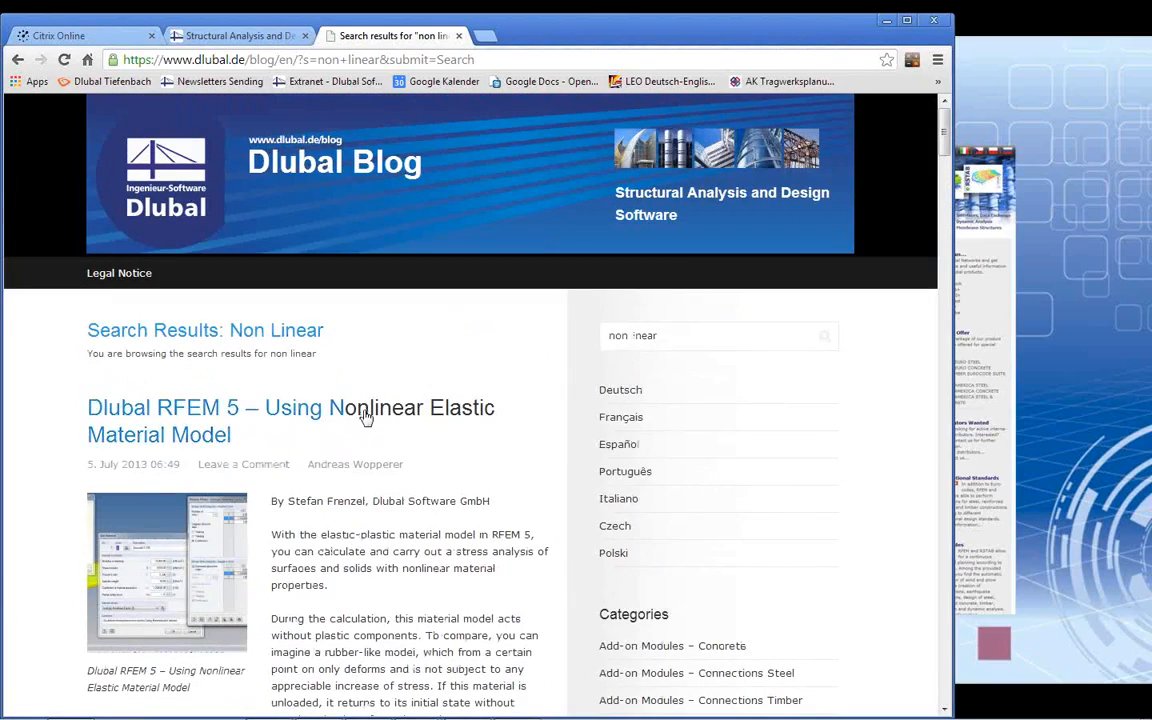
{"action": "scroll", "coordinate": [445, 470], "scroll_direction": "down", "scroll_amount": 4}
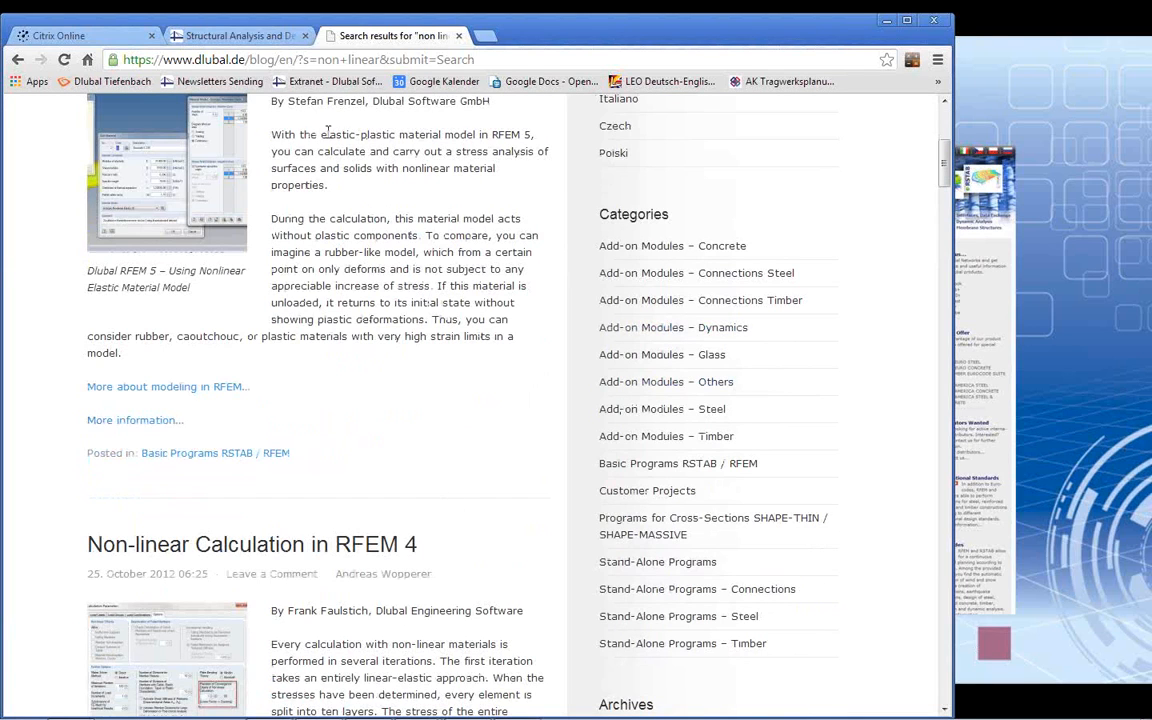
Return to the dlubal.com site, open its Downloads page, and look through the available trial versions
{"action": "left_click", "coordinate": [232, 36]}
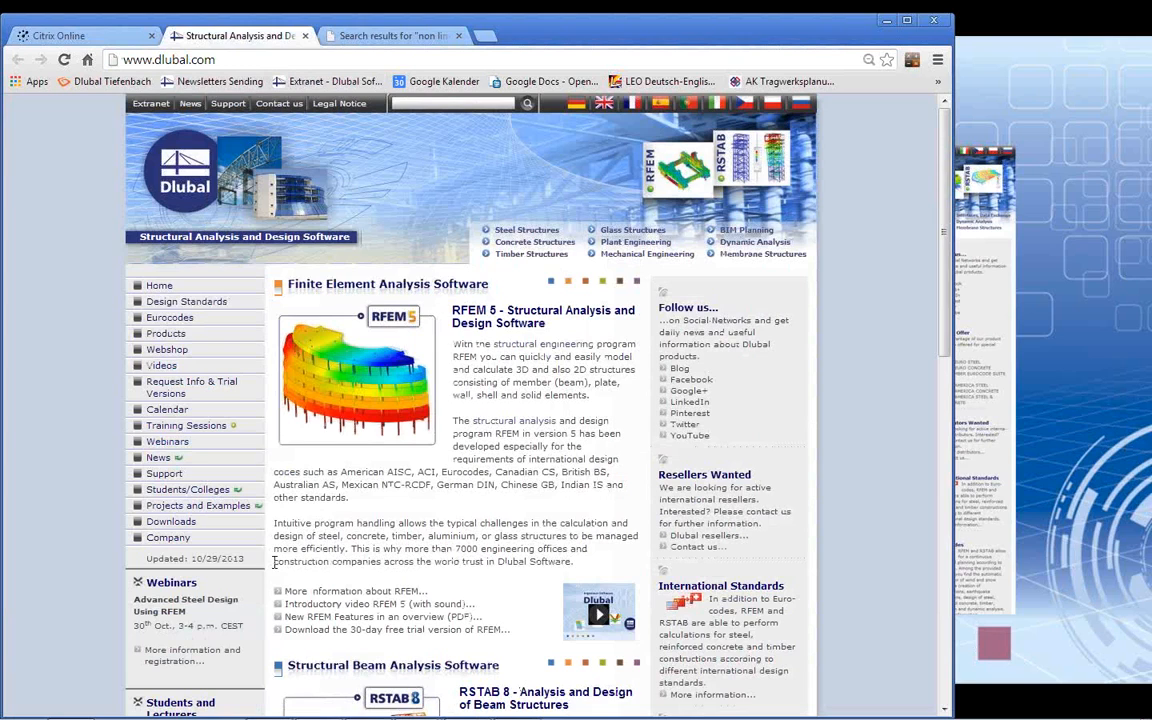
{"action": "left_click", "coordinate": [170, 521]}
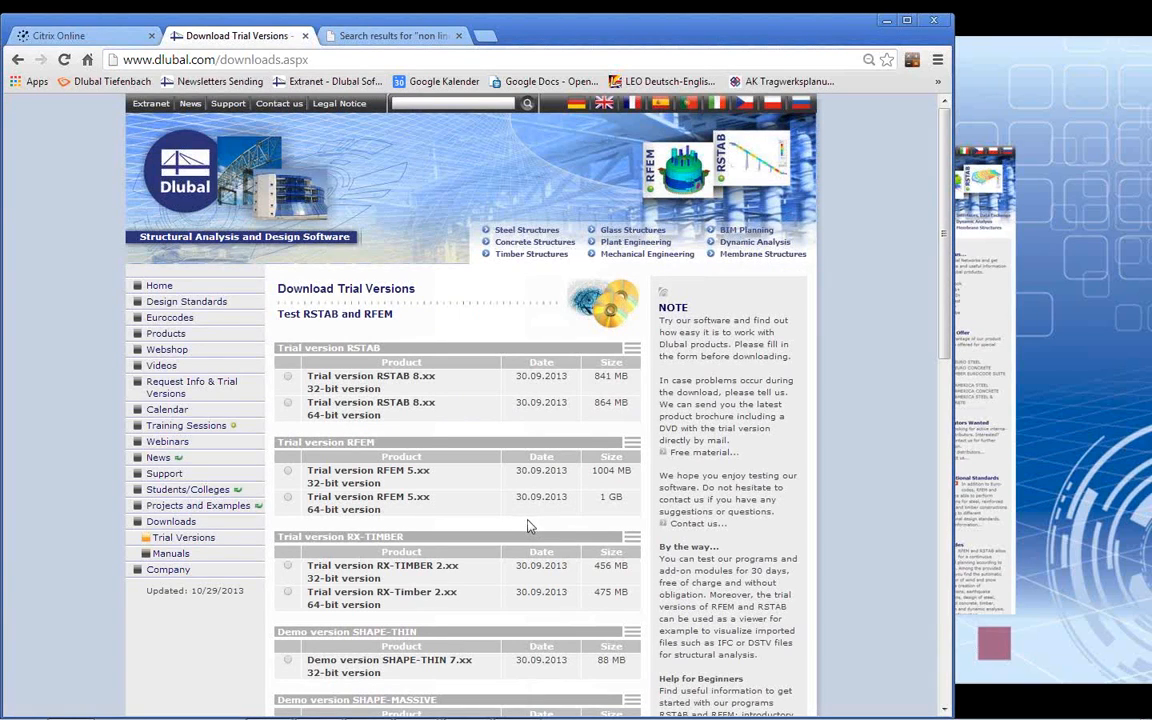
{"action": "scroll", "coordinate": [548, 525], "scroll_direction": "down", "scroll_amount": 4}
{"action": "scroll", "coordinate": [551, 520], "scroll_direction": "up", "scroll_amount": 1}
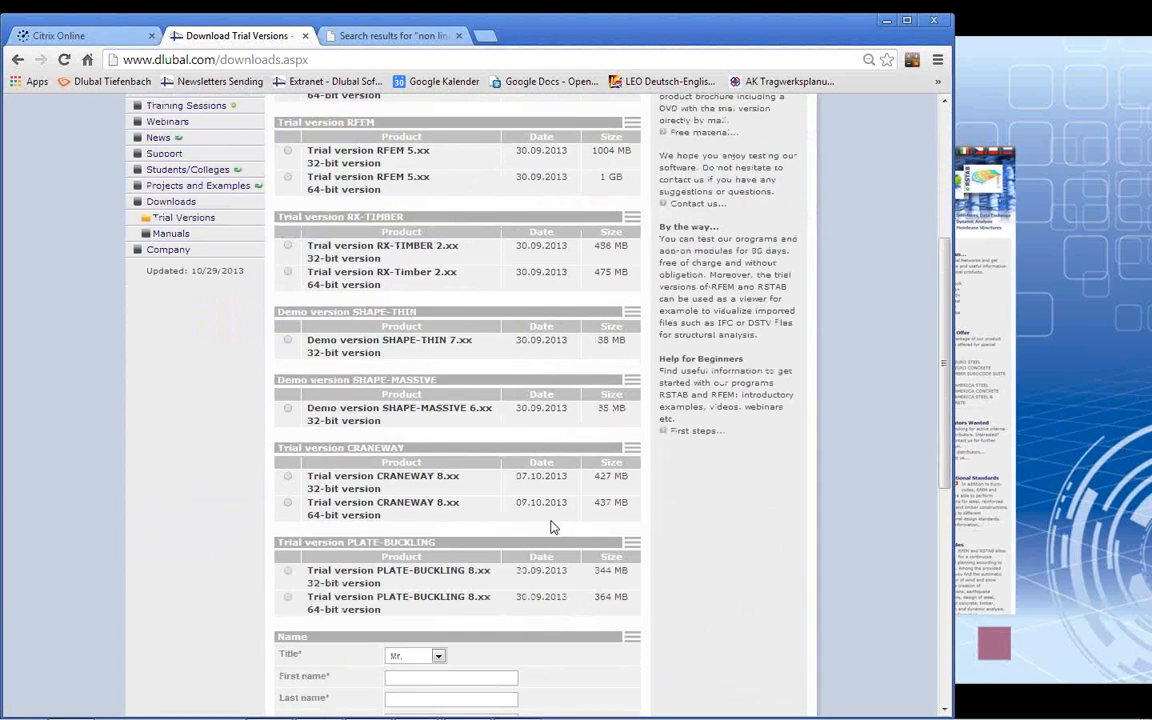
Open the First steps page for beginners and look through its introductory examples, videos, webinars and manuals
{"action": "left_click", "coordinate": [697, 432]}
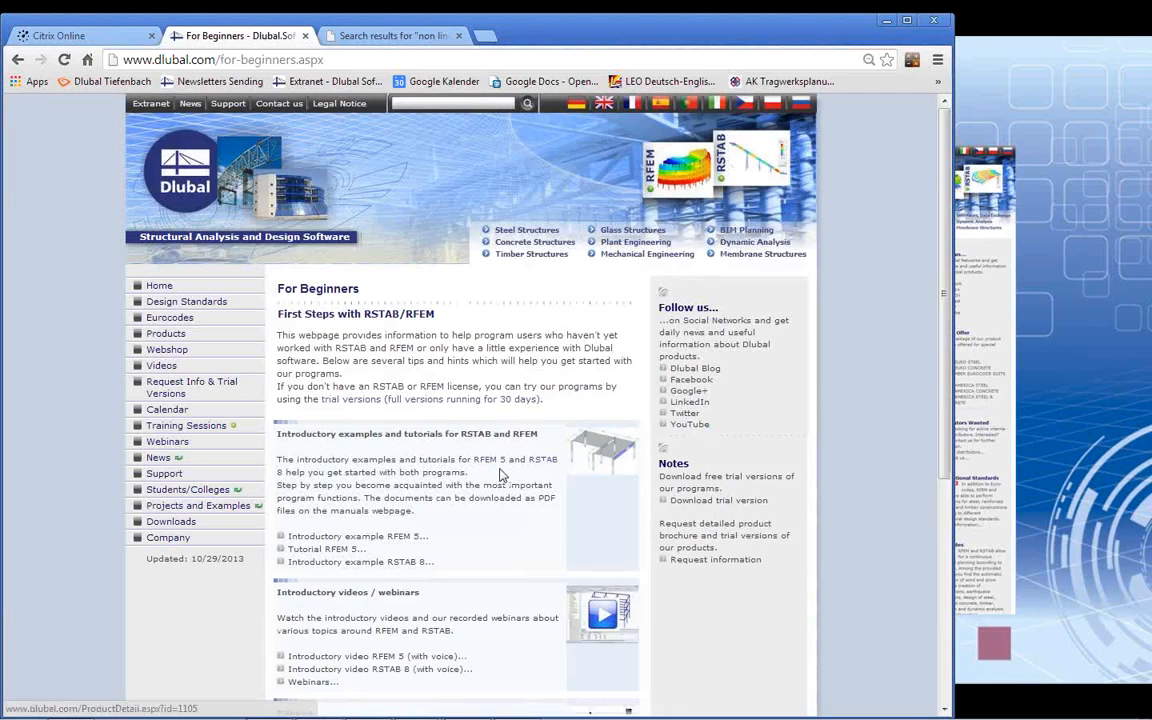
{"action": "scroll", "coordinate": [452, 430], "scroll_direction": "down", "scroll_amount": 2}
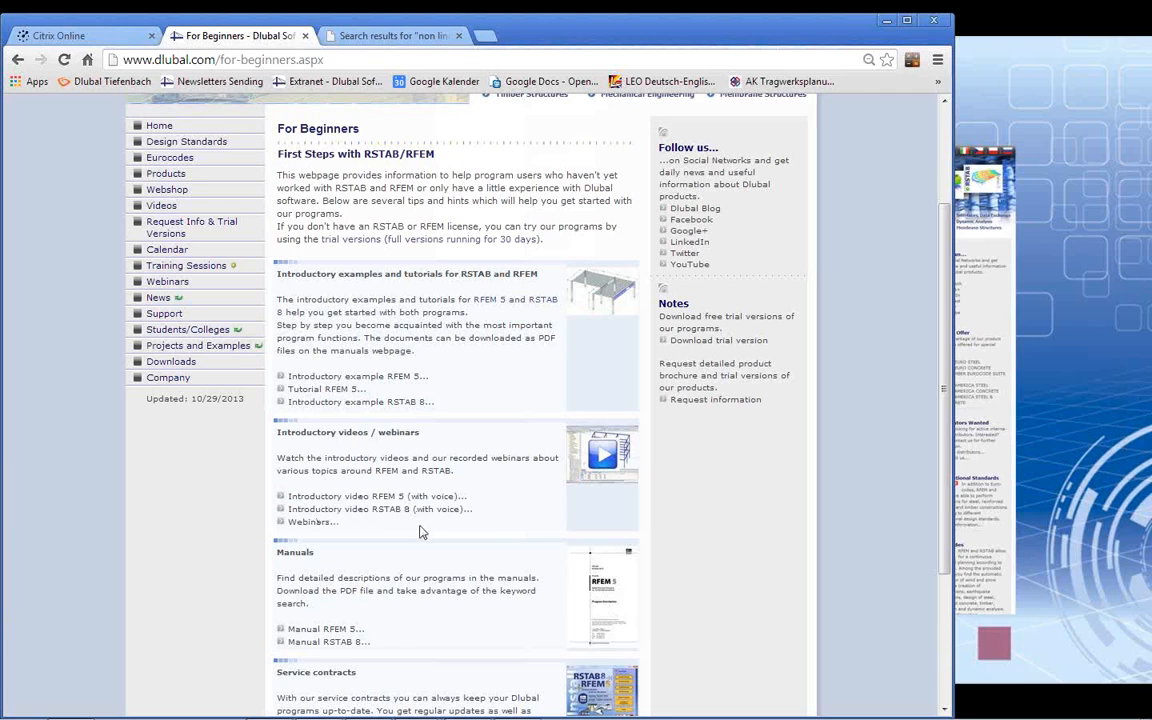
{"action": "scroll", "coordinate": [476, 489], "scroll_direction": "down", "scroll_amount": 2}
{"action": "scroll", "coordinate": [474, 494], "scroll_direction": "up", "scroll_amount": 3}
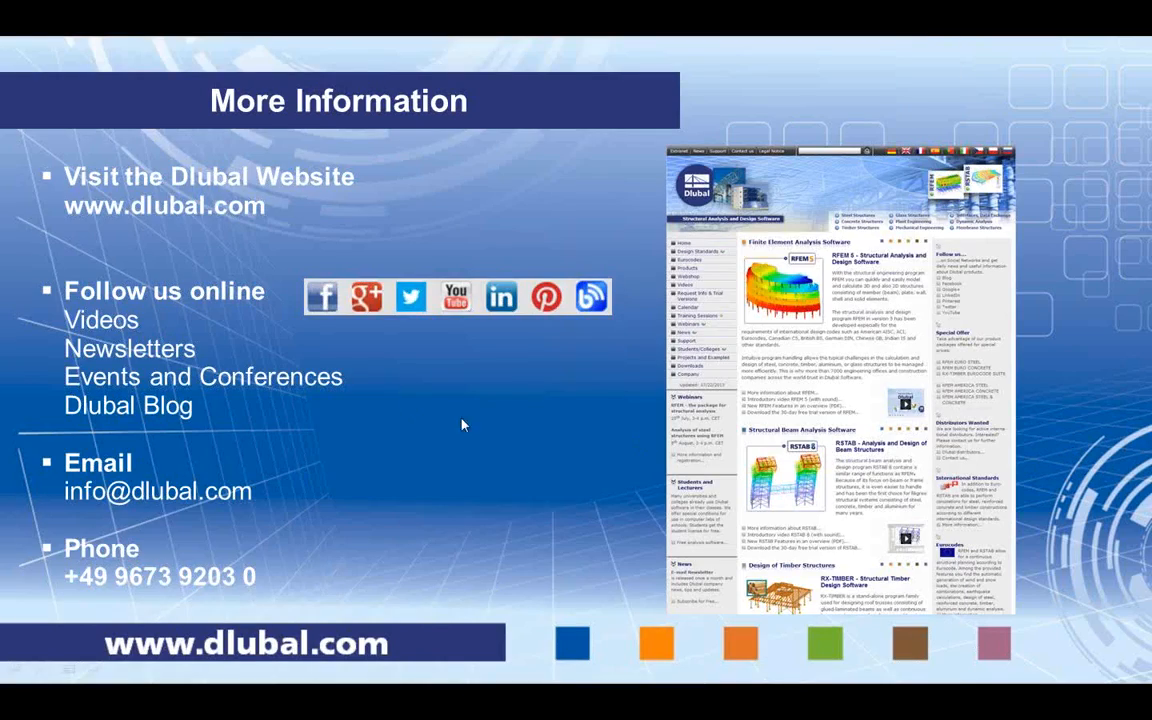
{"action": "left_click", "coordinate": [443, 407]}
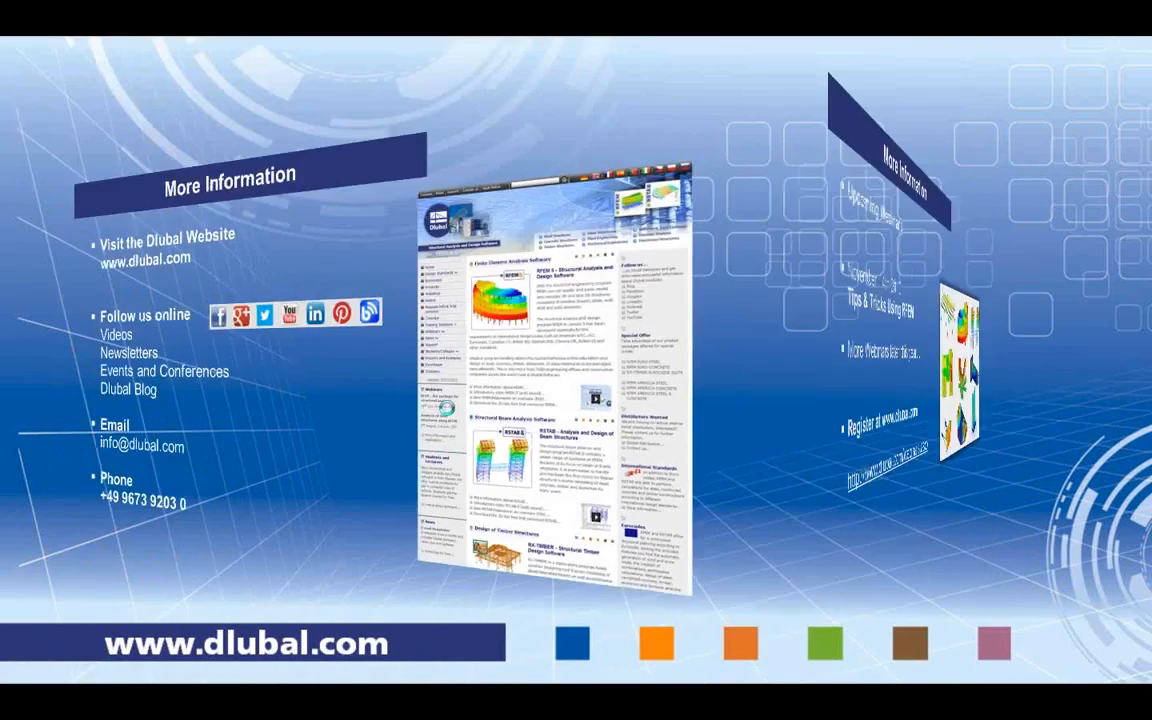